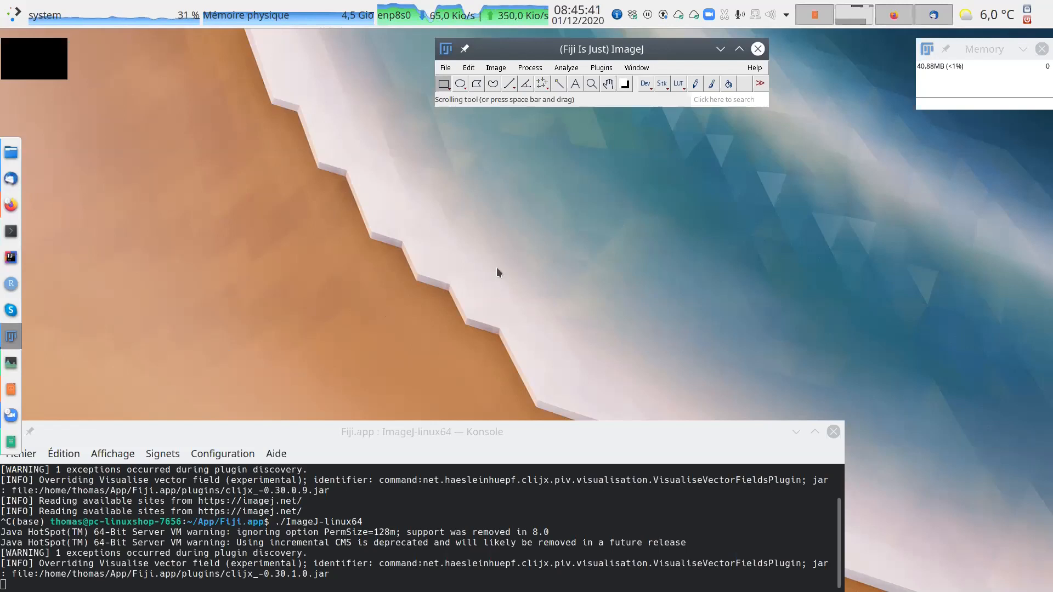
Run the ImageJ updater, dismiss its information message and reposition the updater window.
click(757, 68)
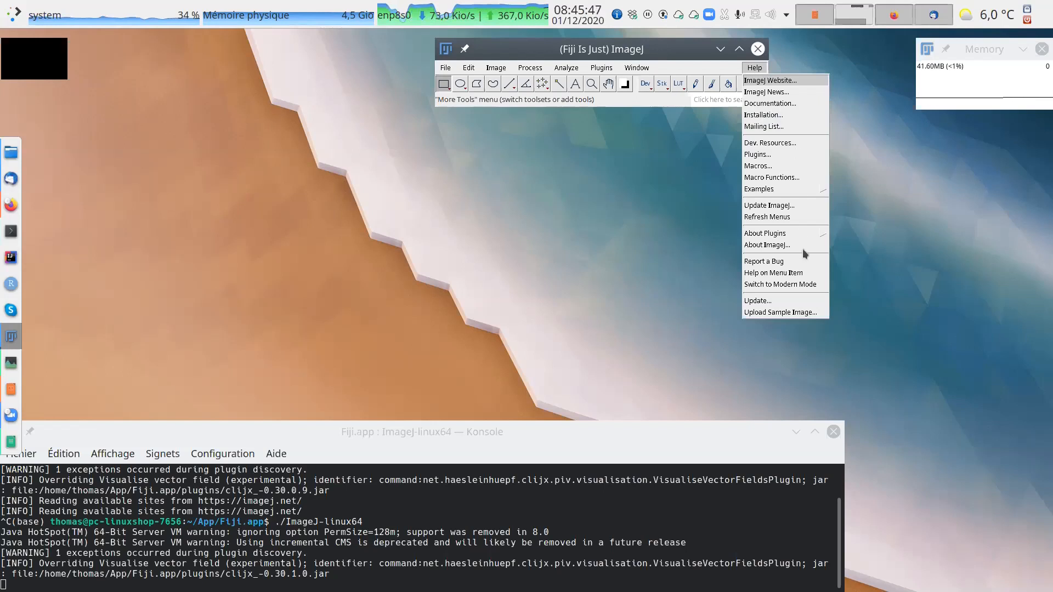
click(762, 302)
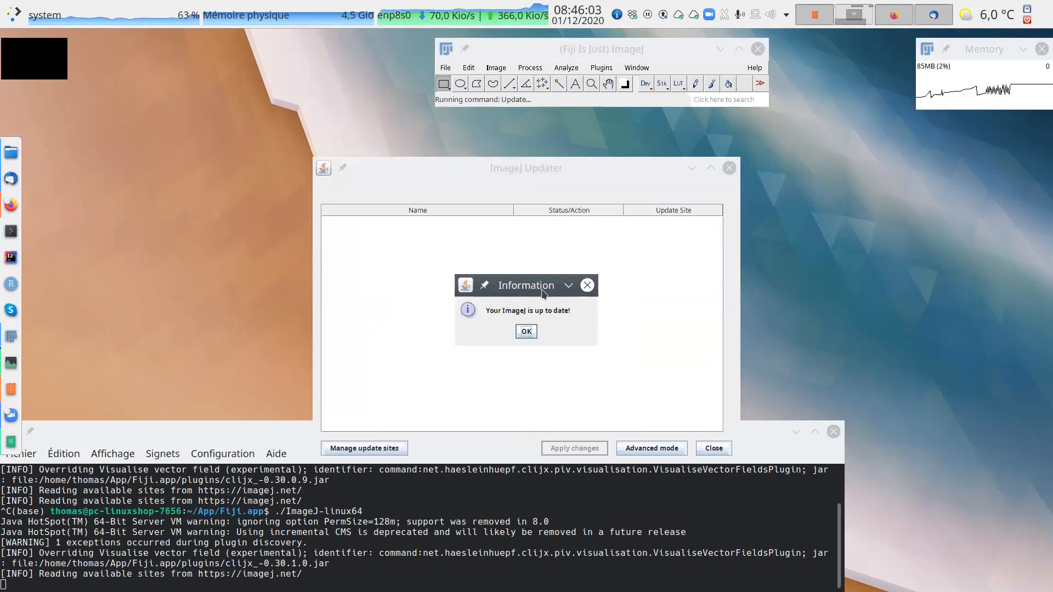
click(526, 331)
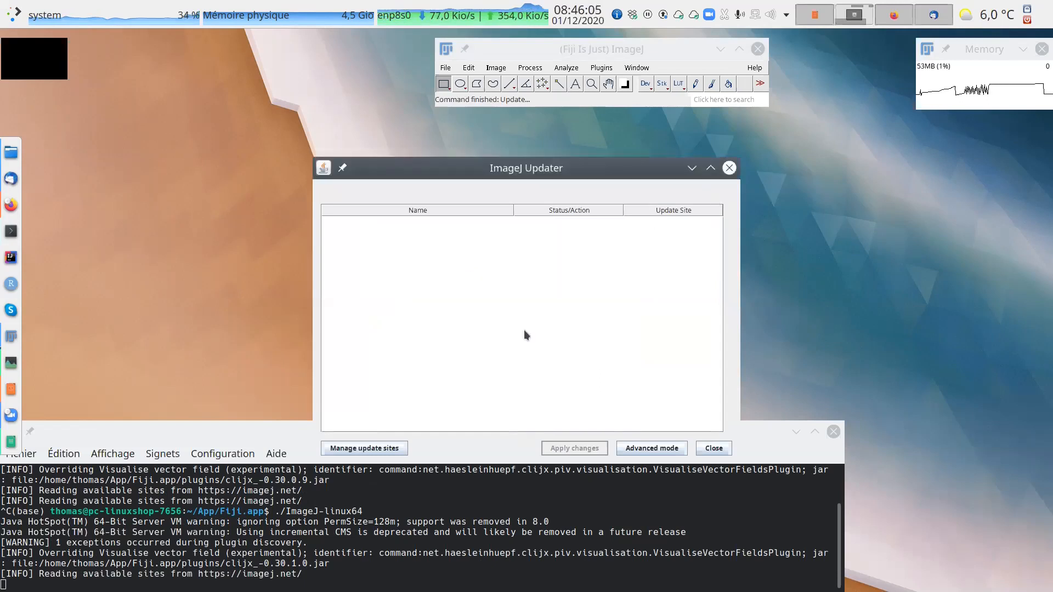
drag(585, 180, 610, 137)
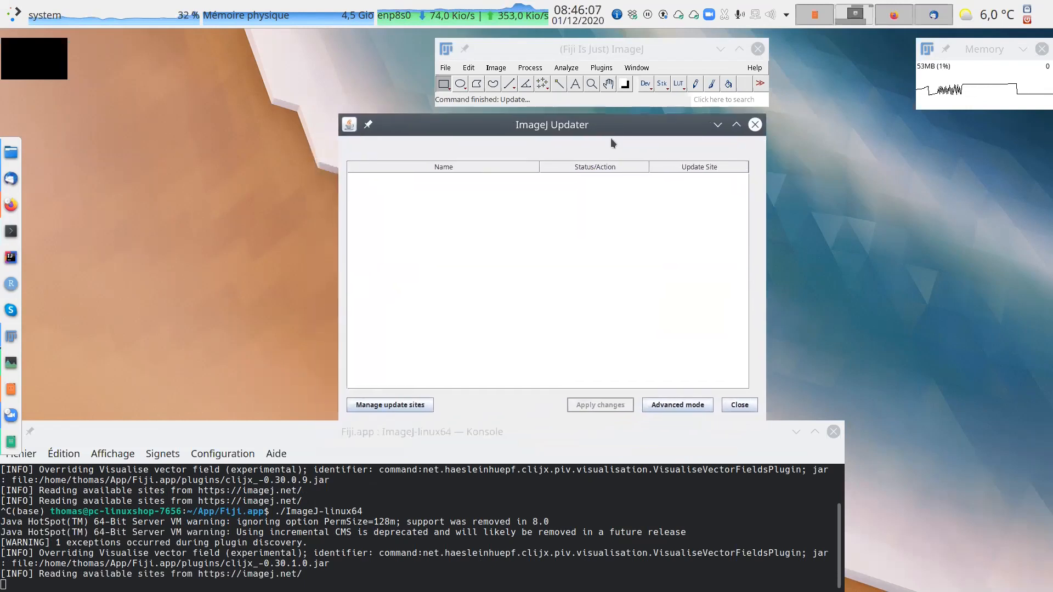
Open the update sites manager and enlarge its window so more of the site list fits.
click(409, 407)
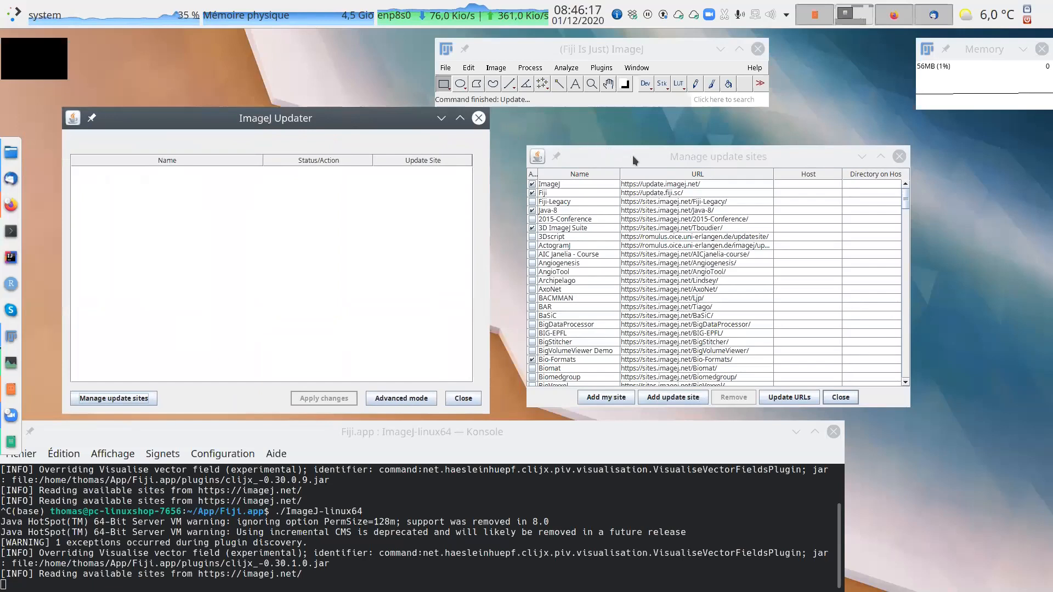
drag(631, 156, 609, 133)
drag(882, 389, 956, 573)
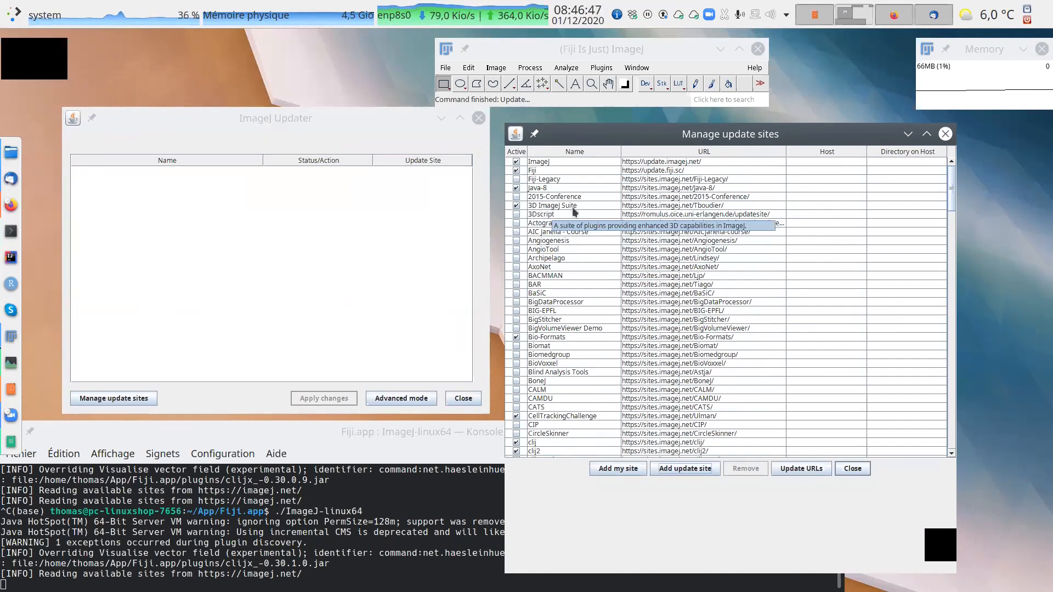
Deactivate the 3D ImageJ Suite update site, acknowledge the message and reactivate the site.
click(516, 206)
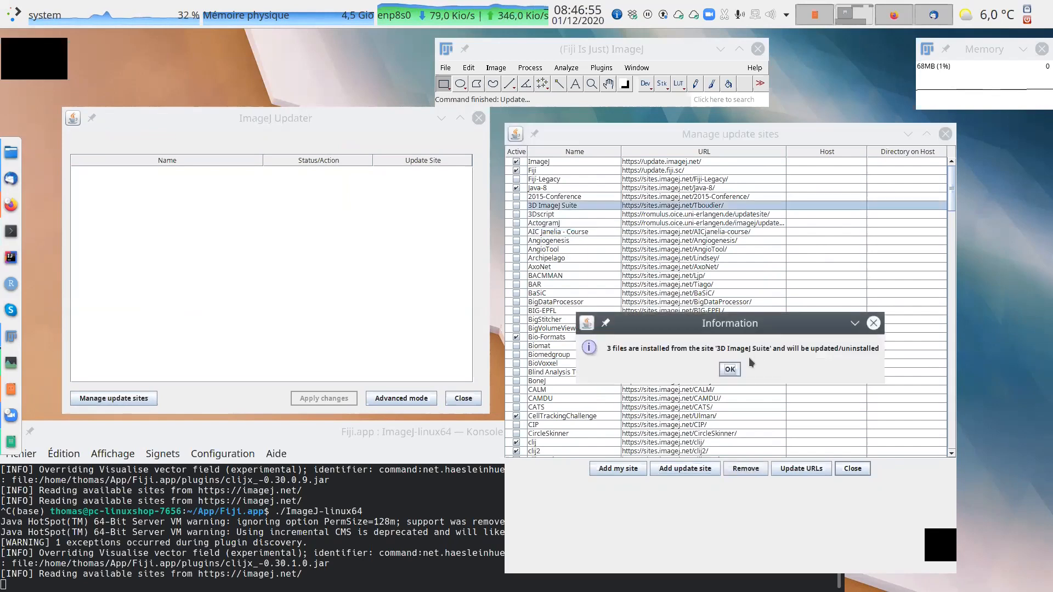
click(729, 371)
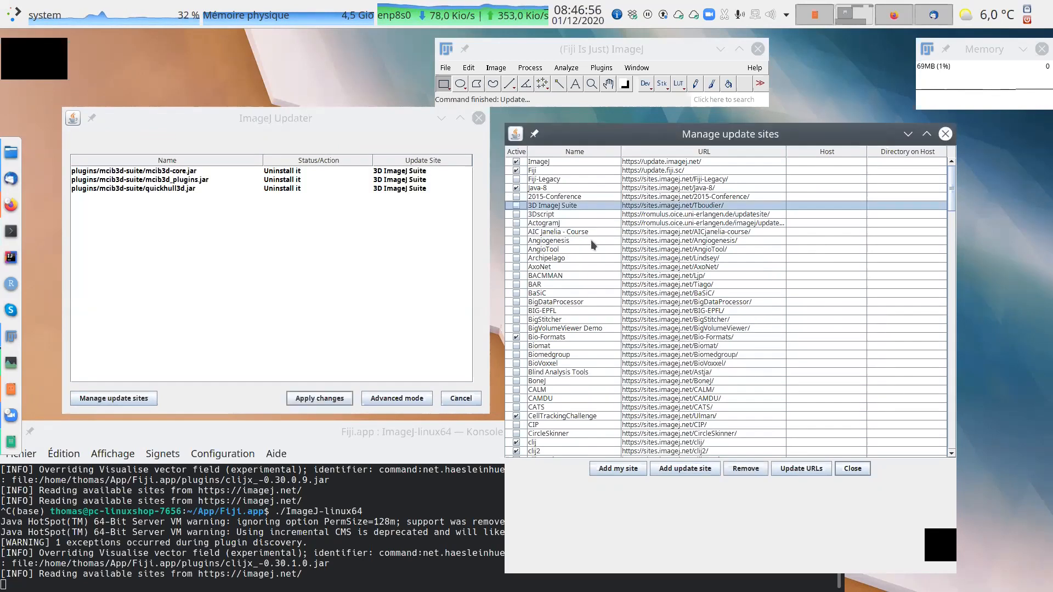
click(516, 205)
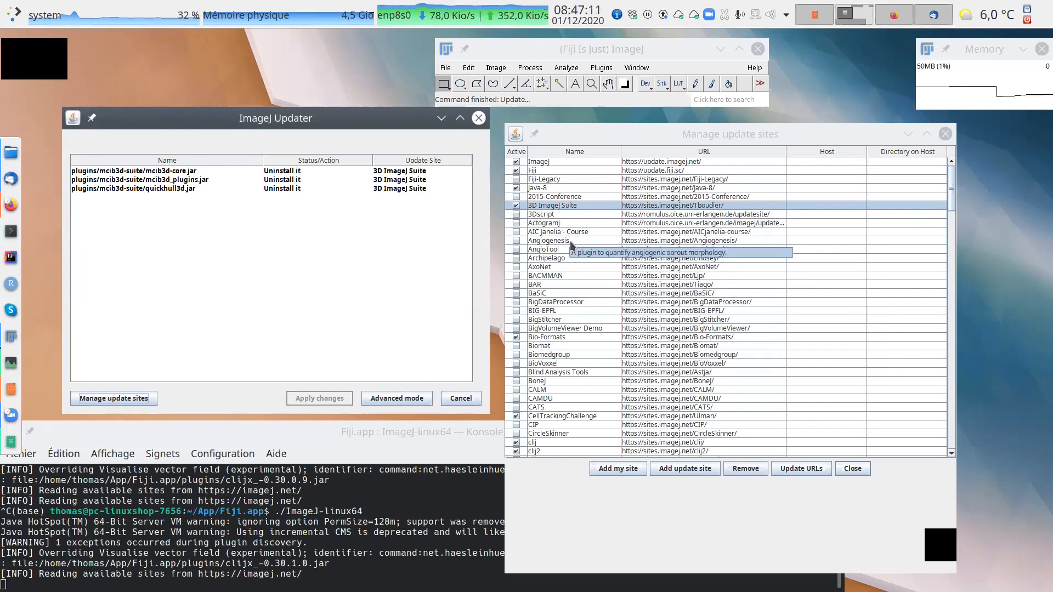
Examine the update sites list, including IJPB-plugins, clij2 and Bio-Formats, and close the site manager and the updater.
scroll(574, 251, down, 12)
scroll(578, 251, down, 9)
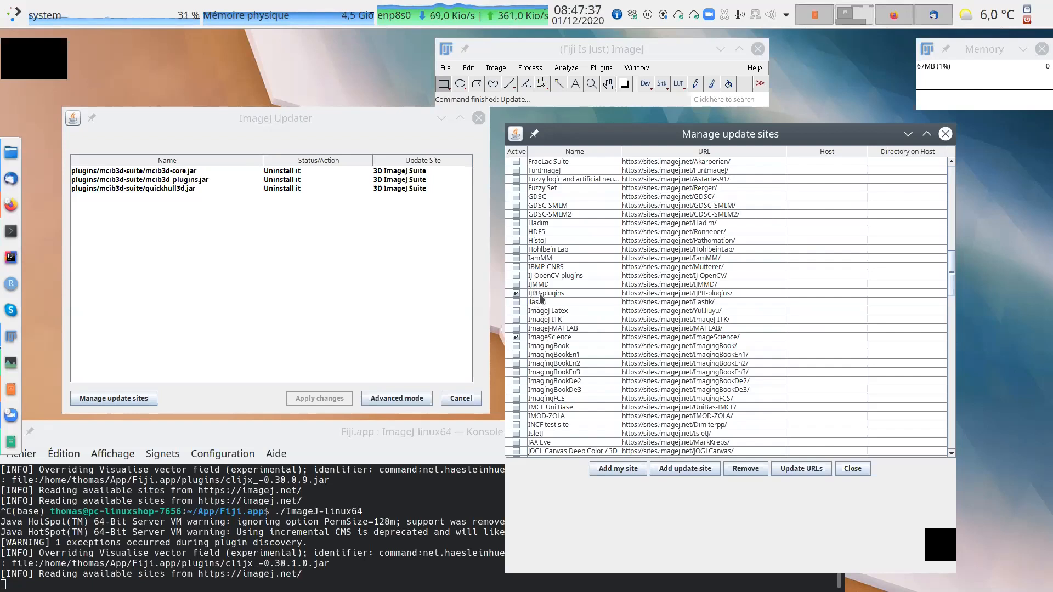
mouse_move(555, 295)
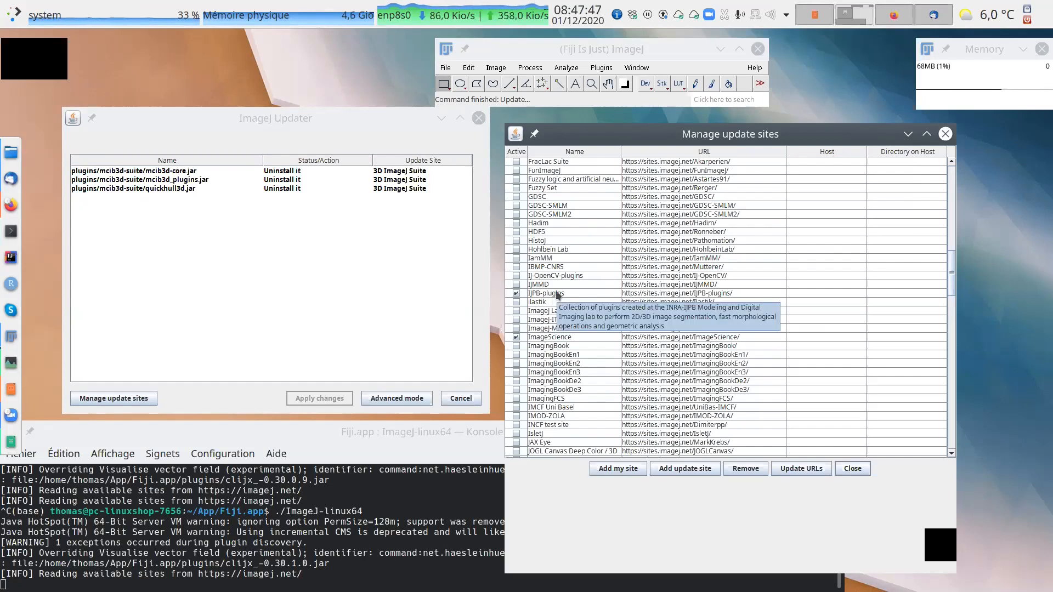
scroll(555, 290, up, 10)
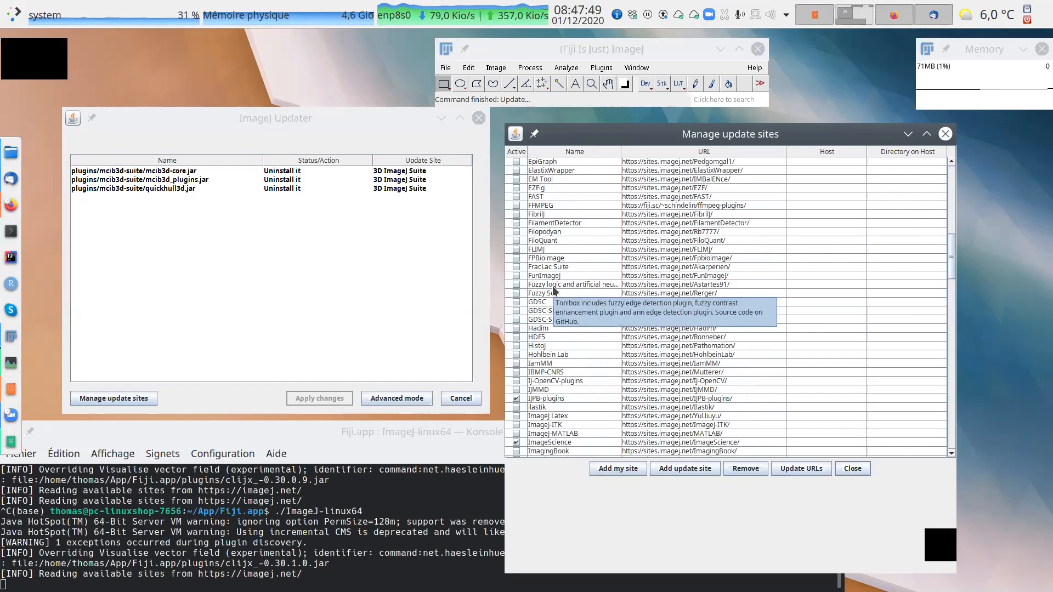
scroll(554, 291, up, 4)
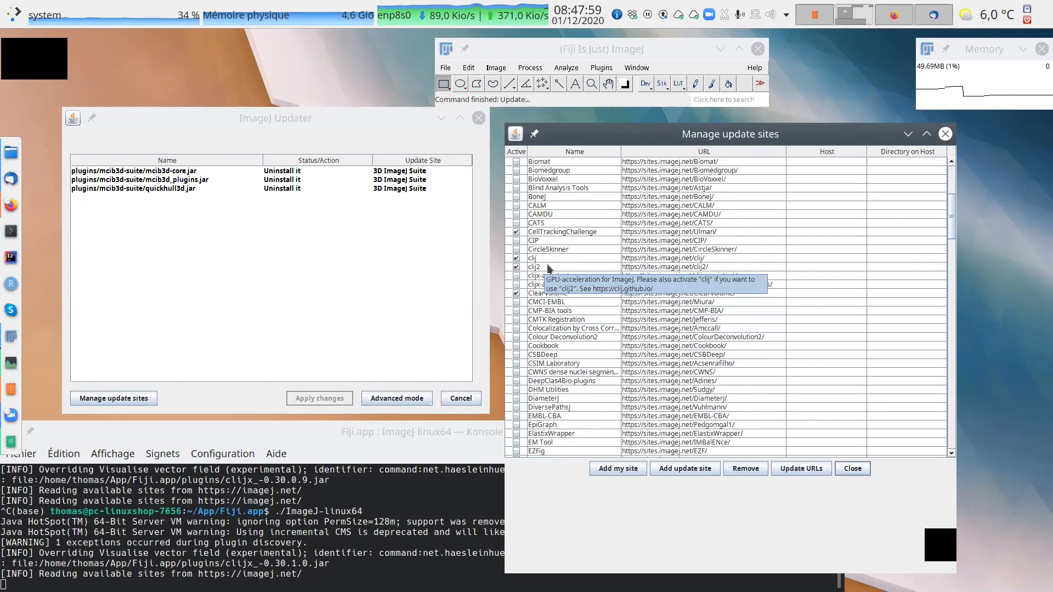
scroll(548, 269, up, 4)
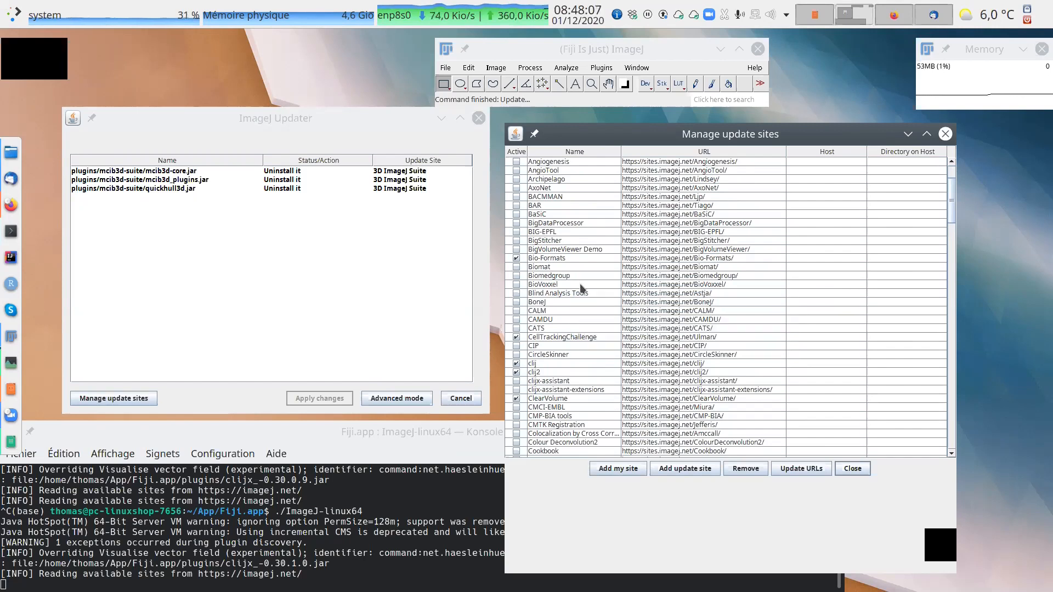
scroll(576, 281, up, 3)
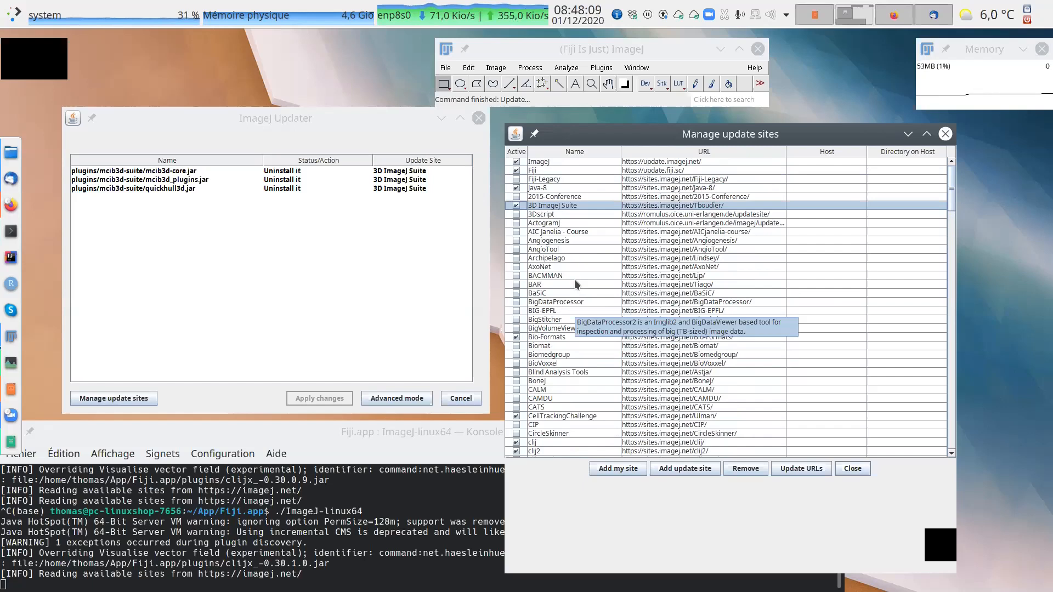
scroll(574, 278, down, 3)
mouse_move(537, 262)
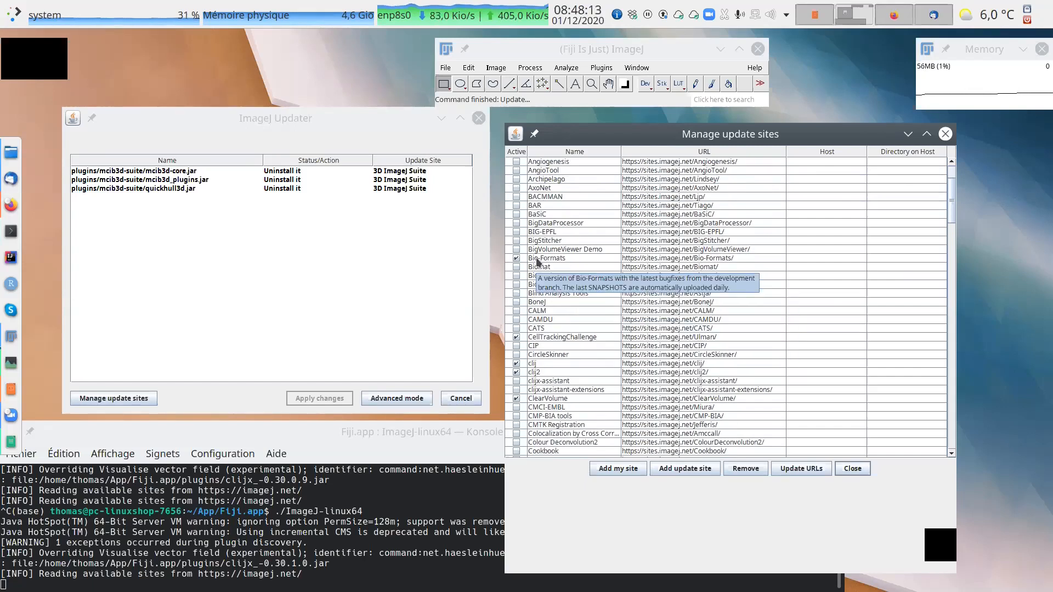
mouse_move(590, 295)
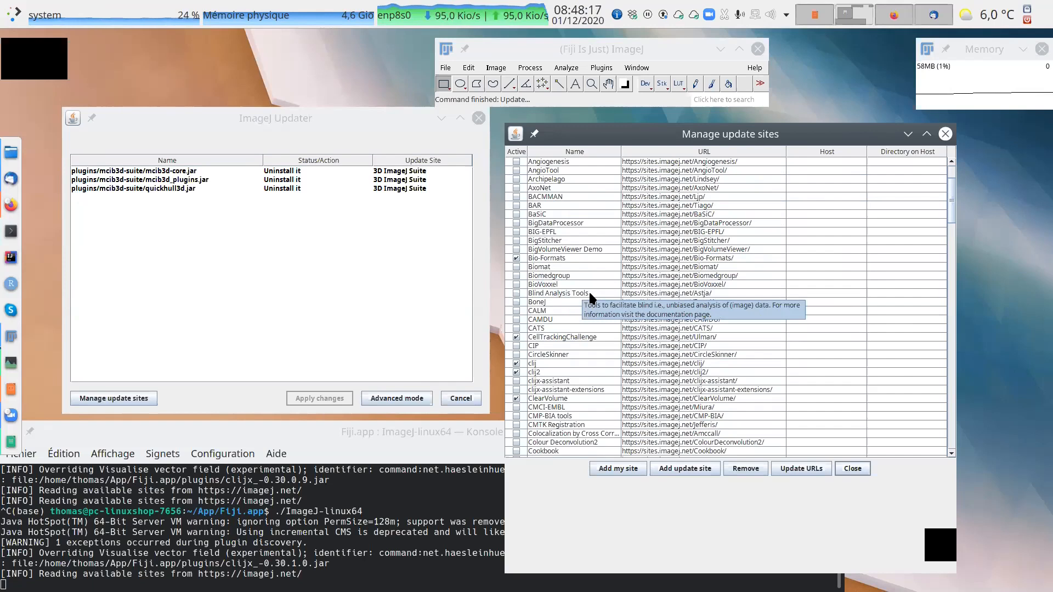
scroll(588, 291, up, 3)
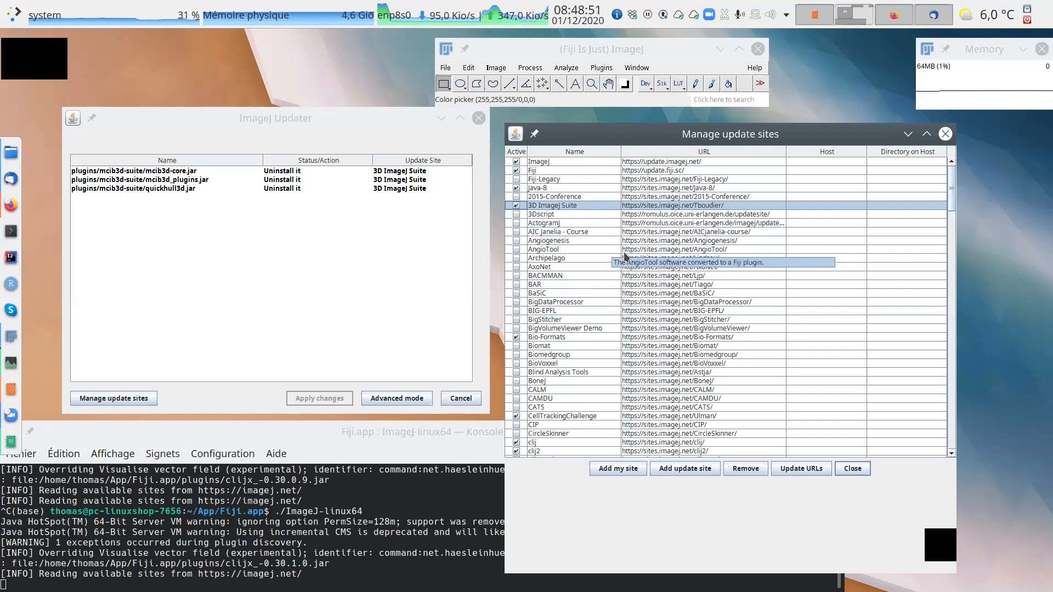
scroll(592, 271, down, 10)
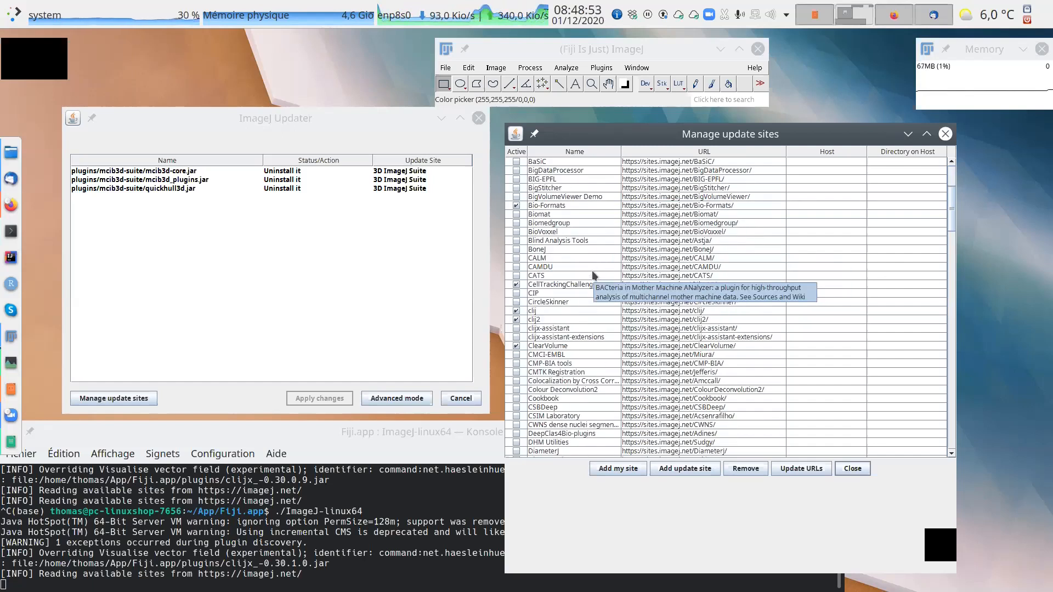
scroll(594, 275, down, 20)
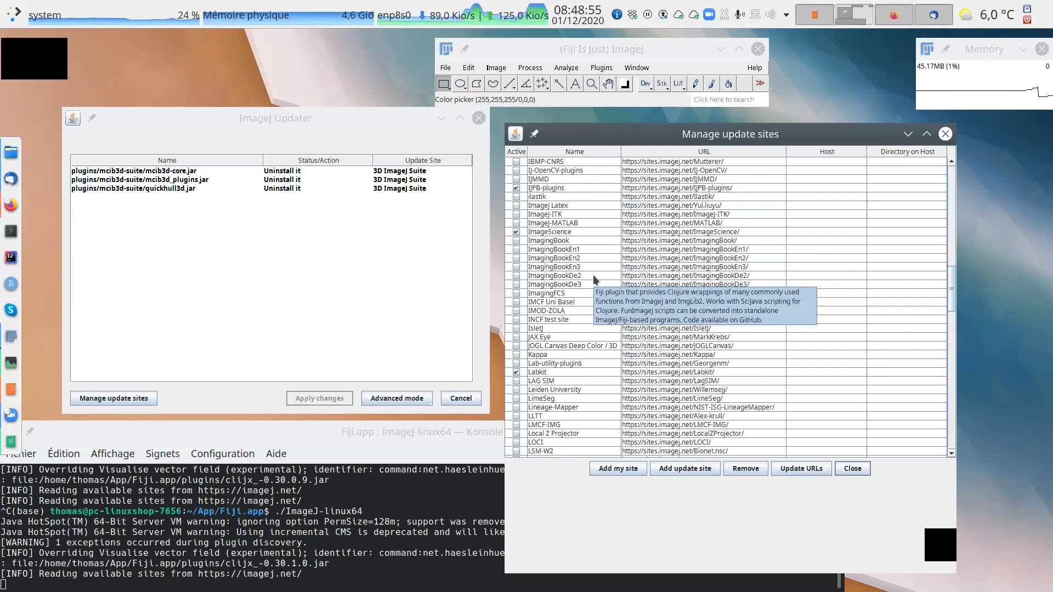
scroll(597, 282, down, 20)
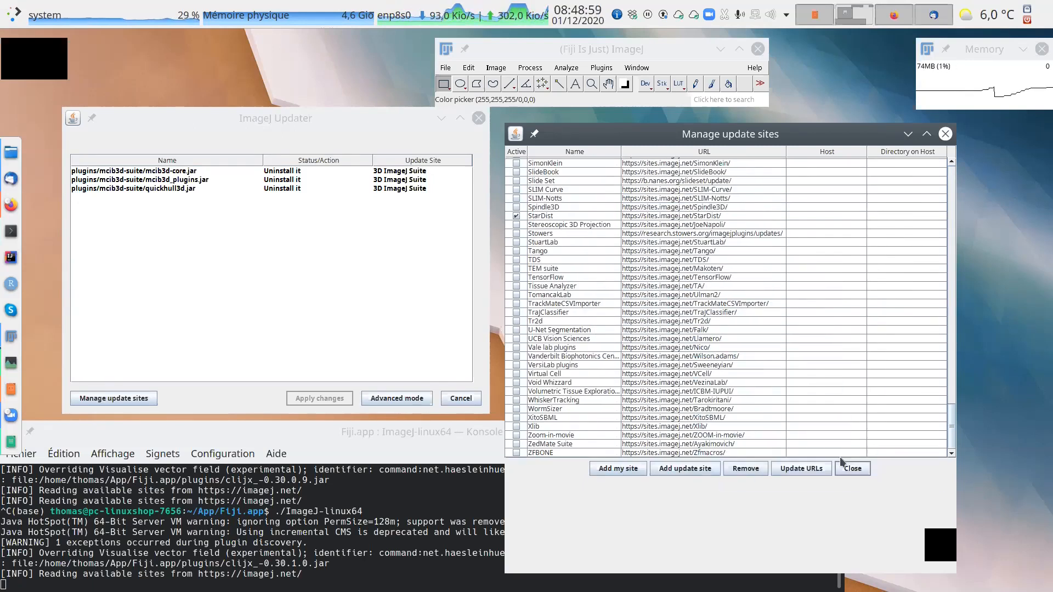
click(855, 469)
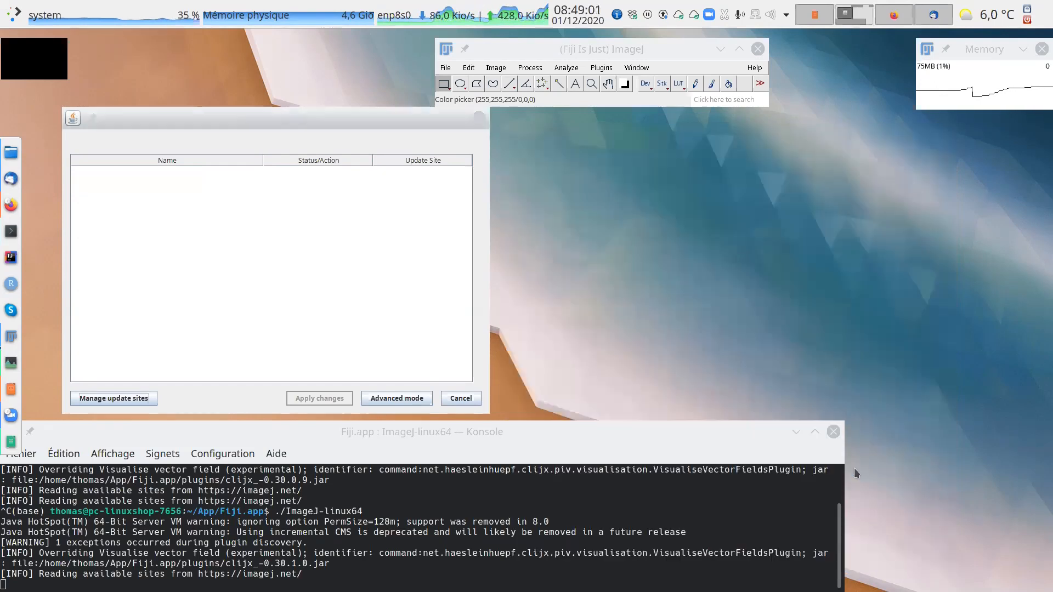
click(479, 118)
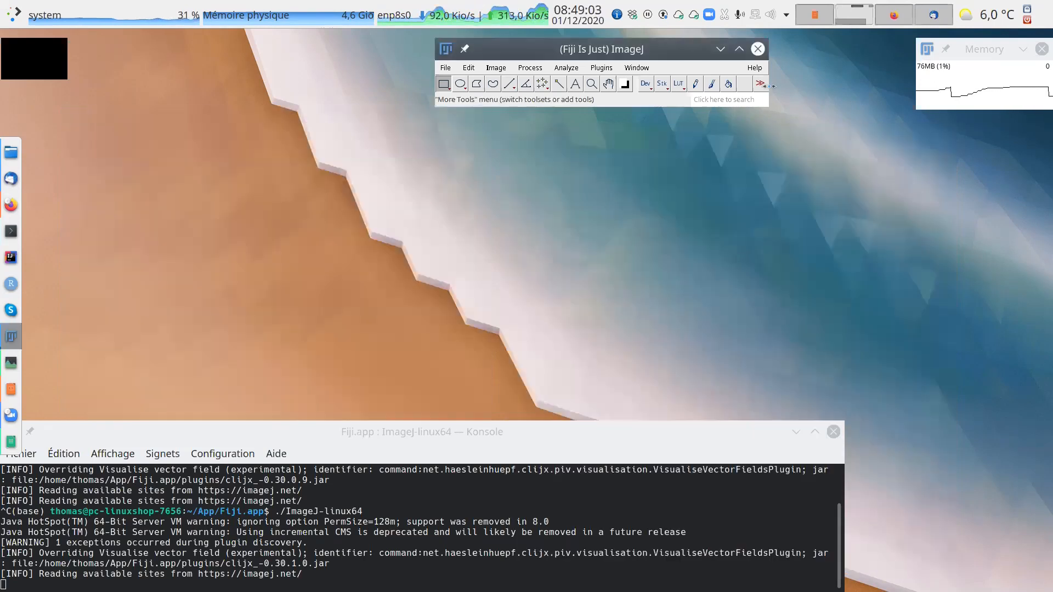
Check for updates again with the ImageJ updater, dismiss the message and close the updater.
click(755, 68)
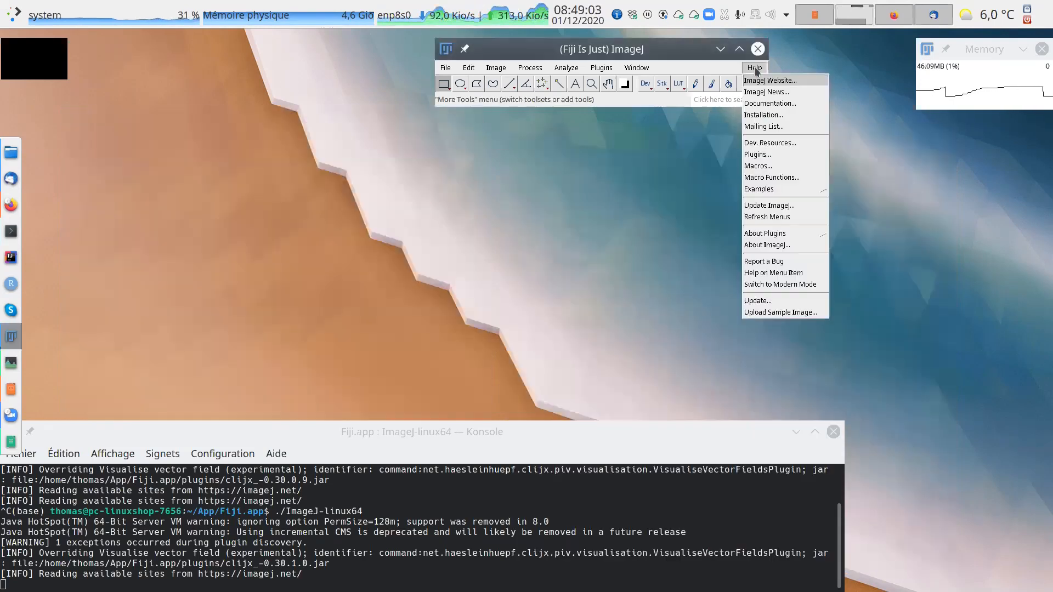
click(757, 300)
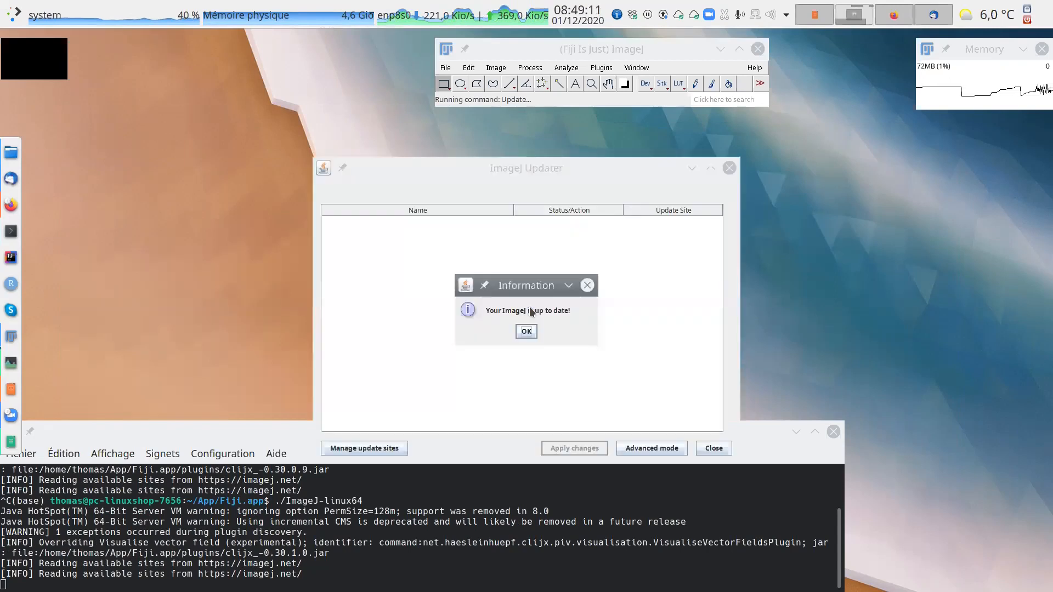
click(525, 330)
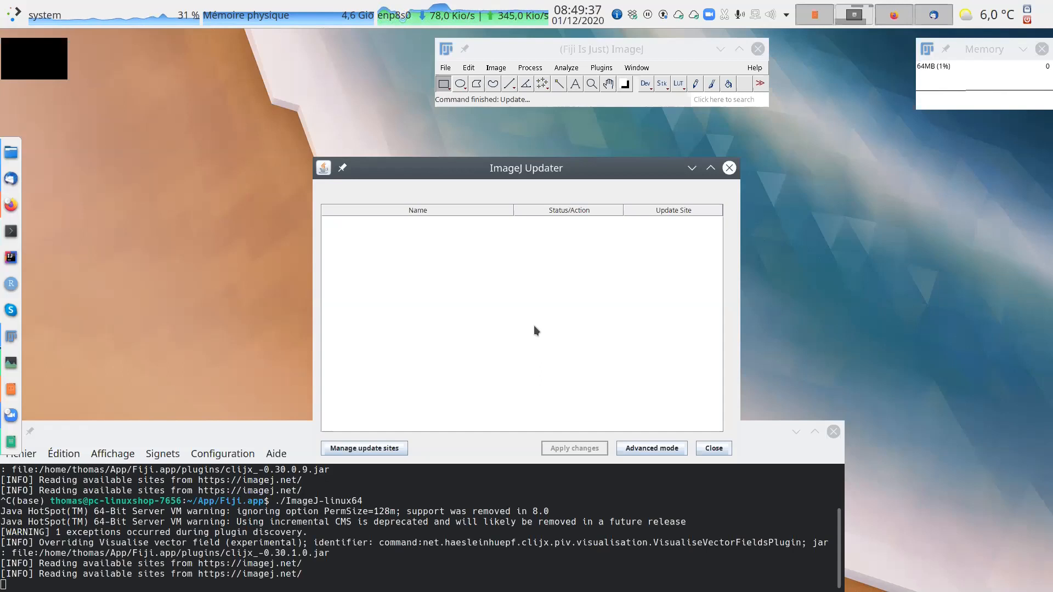
drag(539, 160, 438, 117)
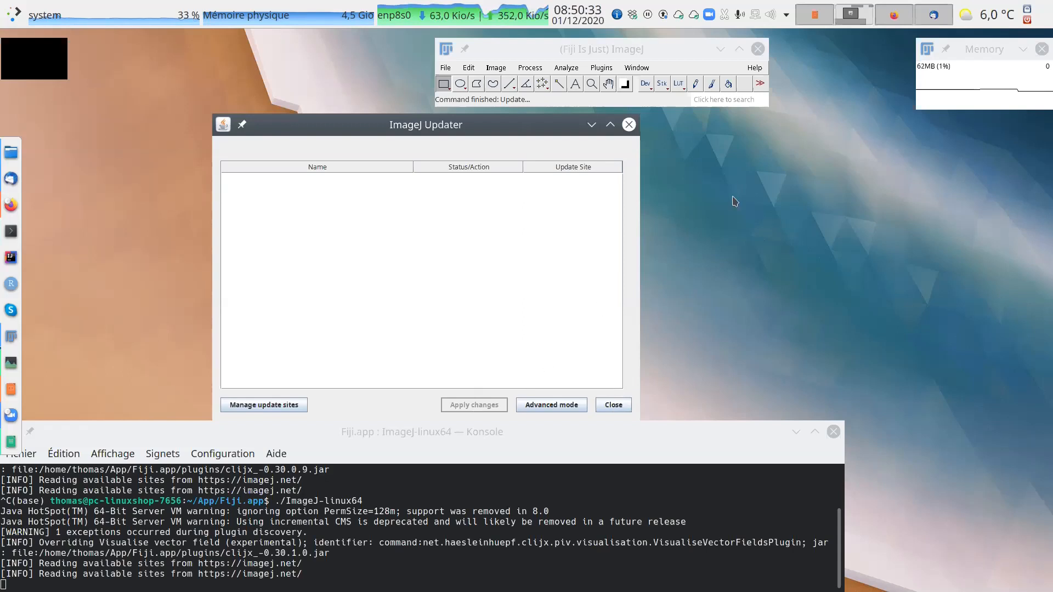
click(603, 406)
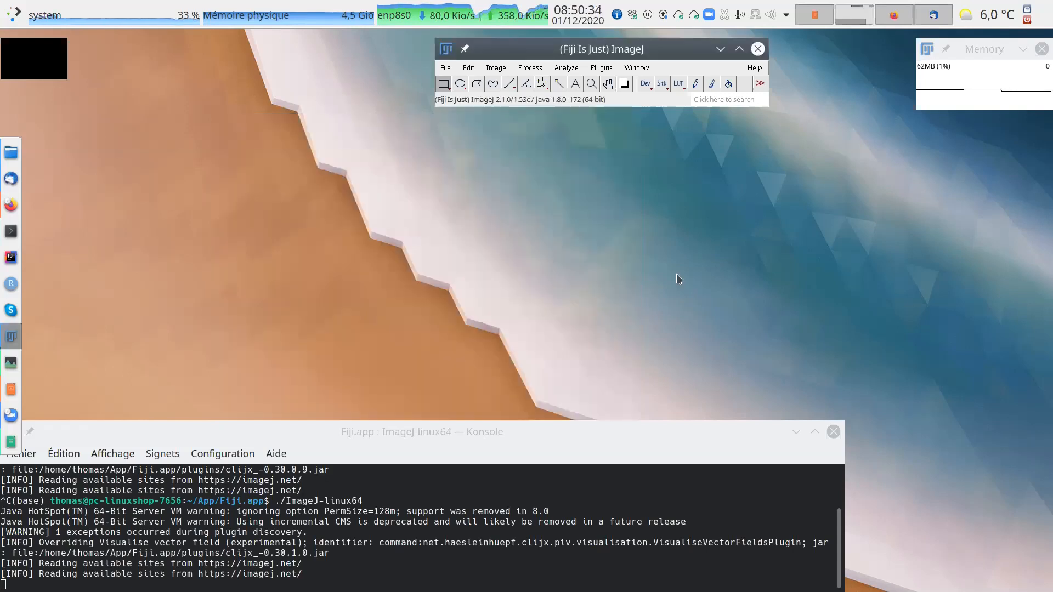
Quit Fiji and relaunch it from the terminal with ./ImageJ-linux64.
click(757, 49)
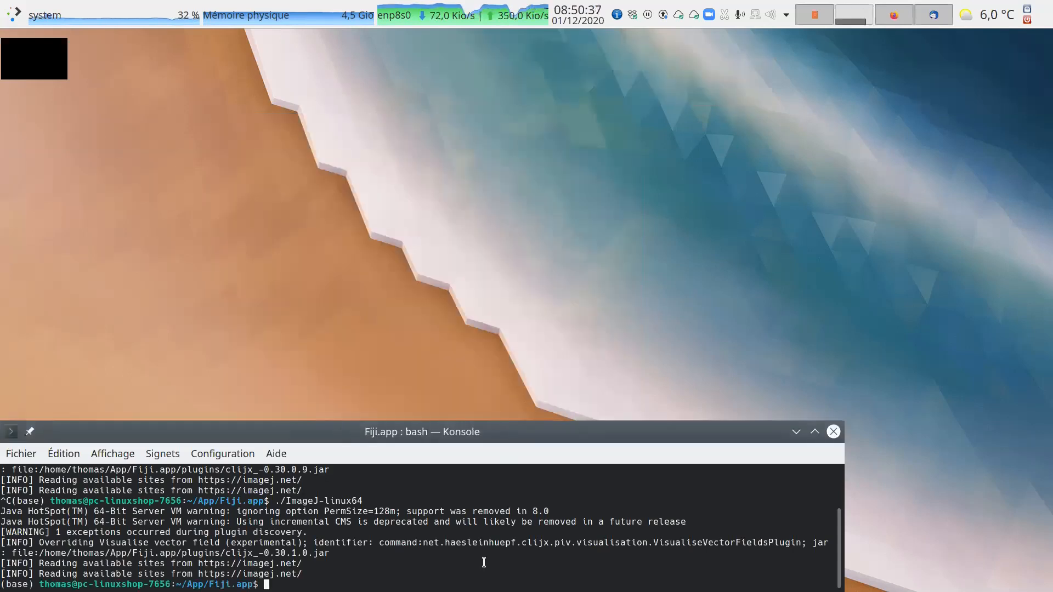
key(Up)
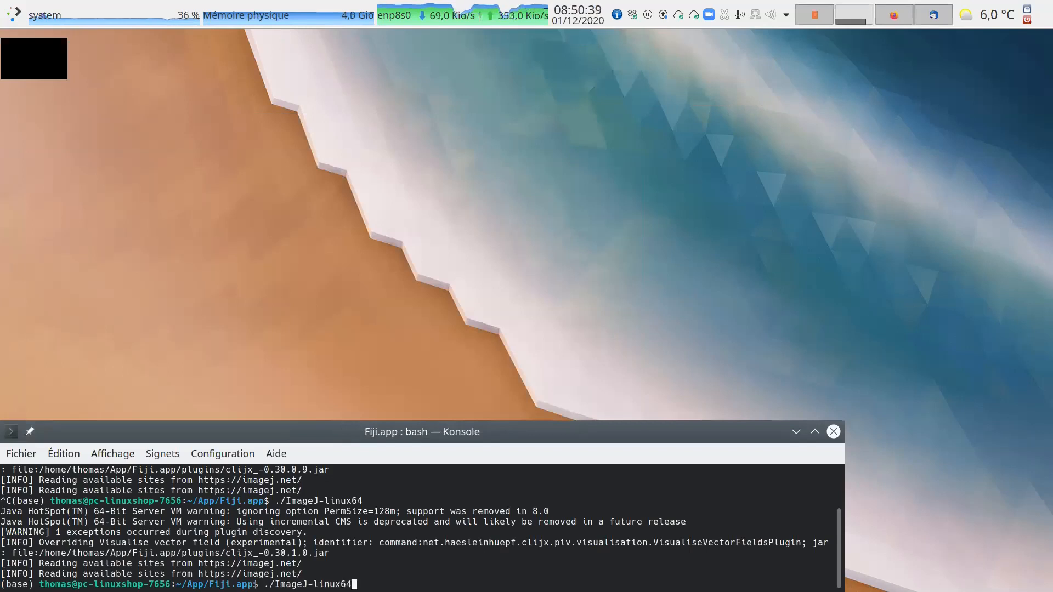
key(Return)
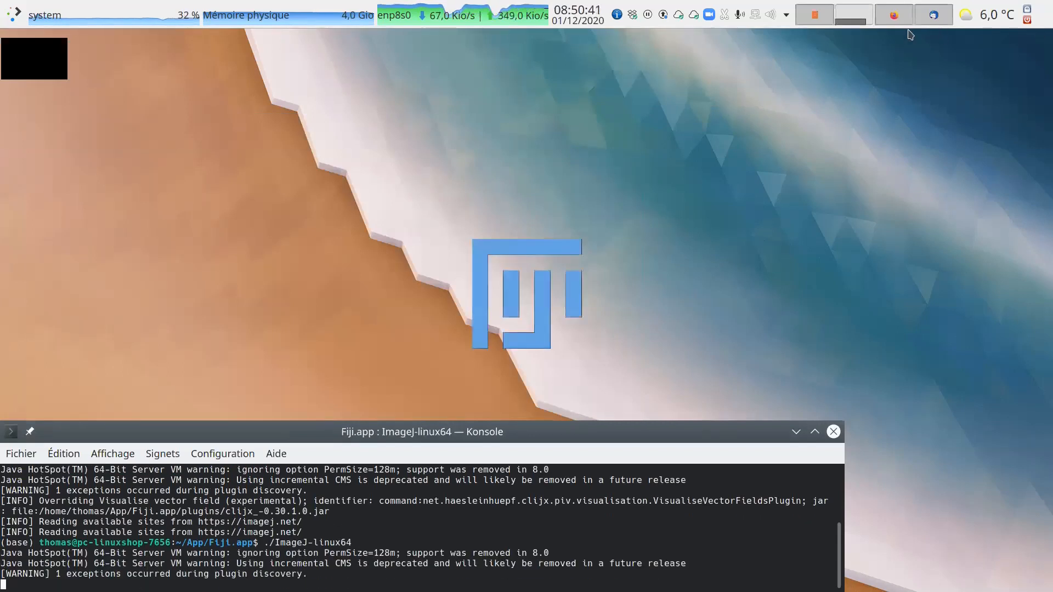
Switch to Firefox, return to the 3D ImageJ Suite page and review its overview, features, installation, download and citation sections.
mouse_move(901, 19)
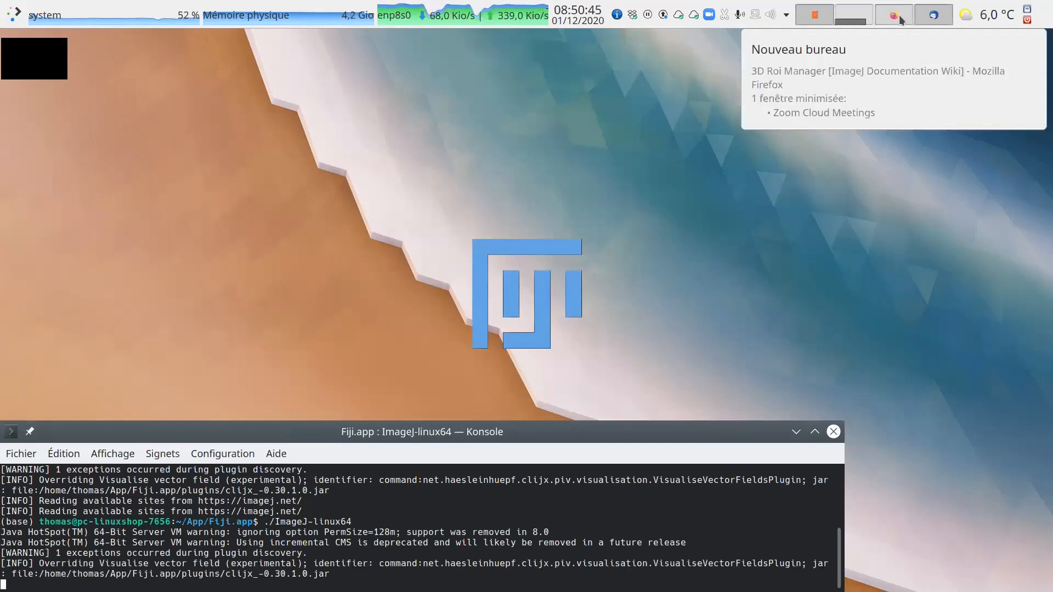
click(901, 21)
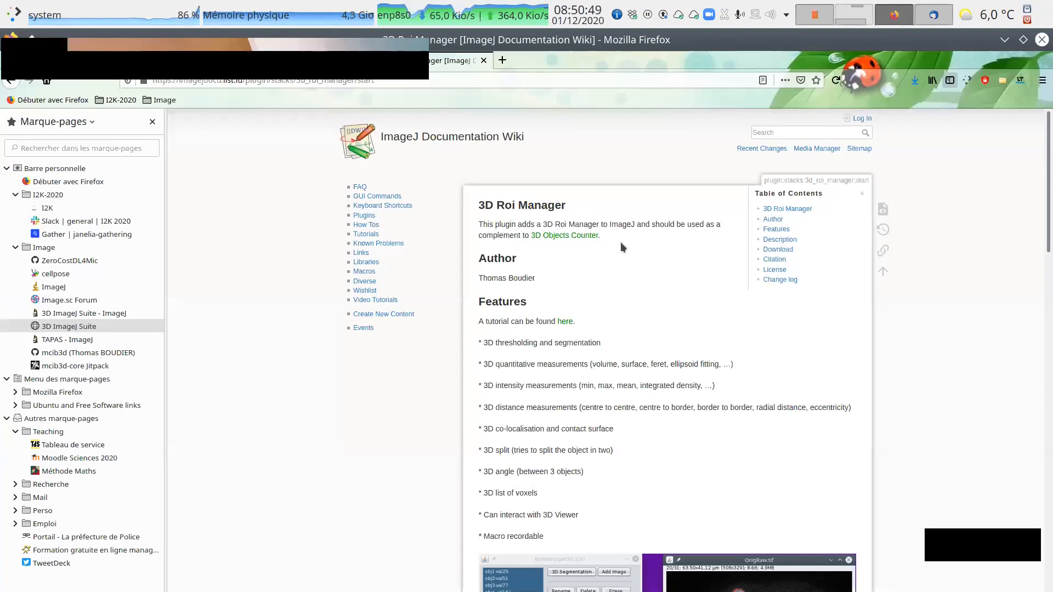
key(alt+Left)
scroll(549, 263, up, 4)
scroll(548, 264, up, 5)
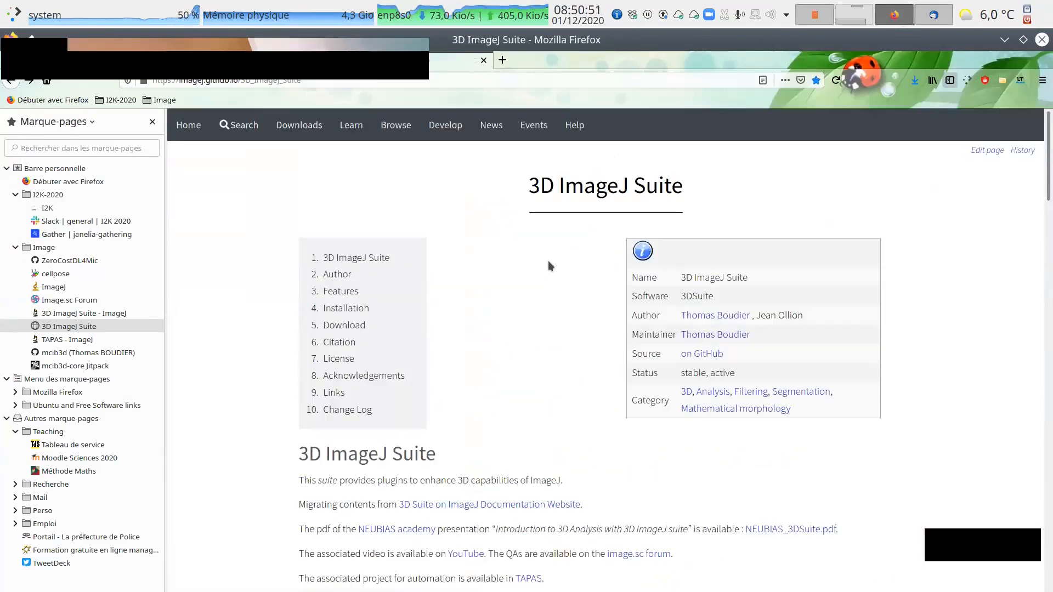
drag(529, 186, 684, 193)
click(539, 226)
scroll(543, 230, down, 8)
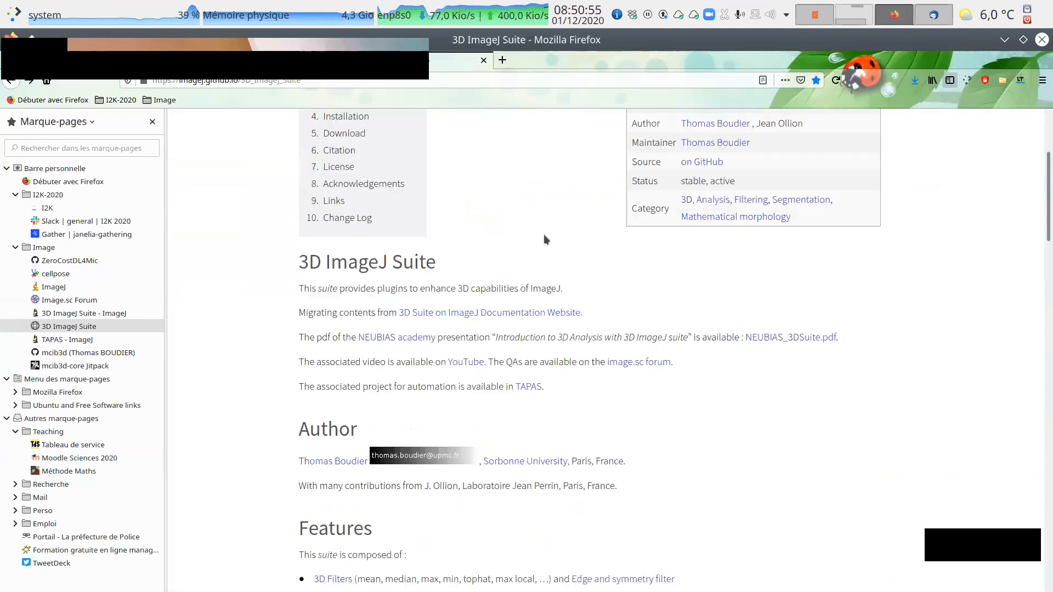
scroll(545, 242, down, 7)
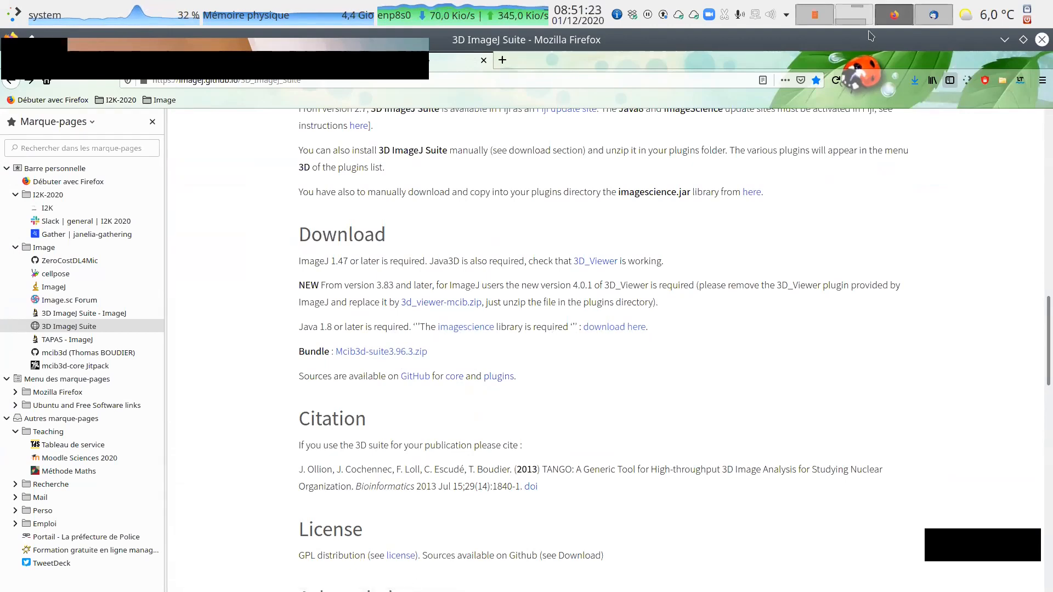
Switch back to the desktop with Fiji and clear the pending desktop notifications.
click(861, 16)
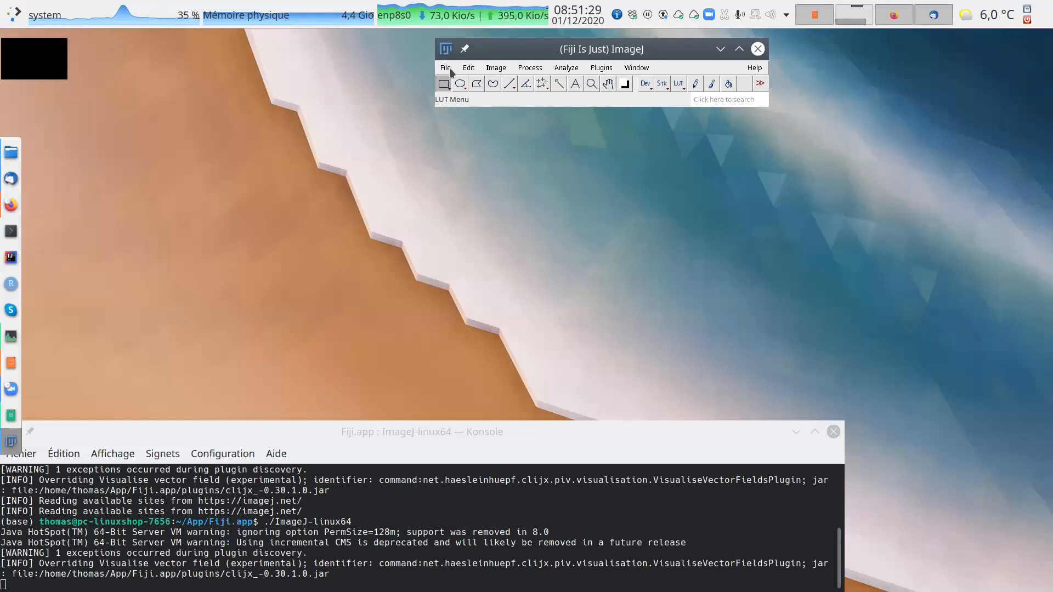
click(617, 16)
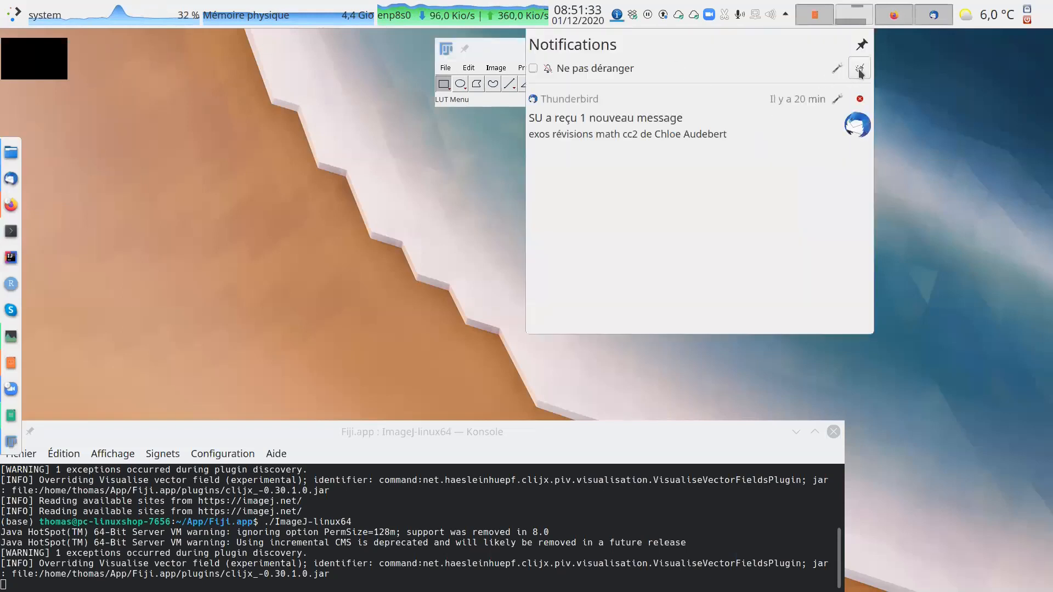
click(860, 68)
click(446, 68)
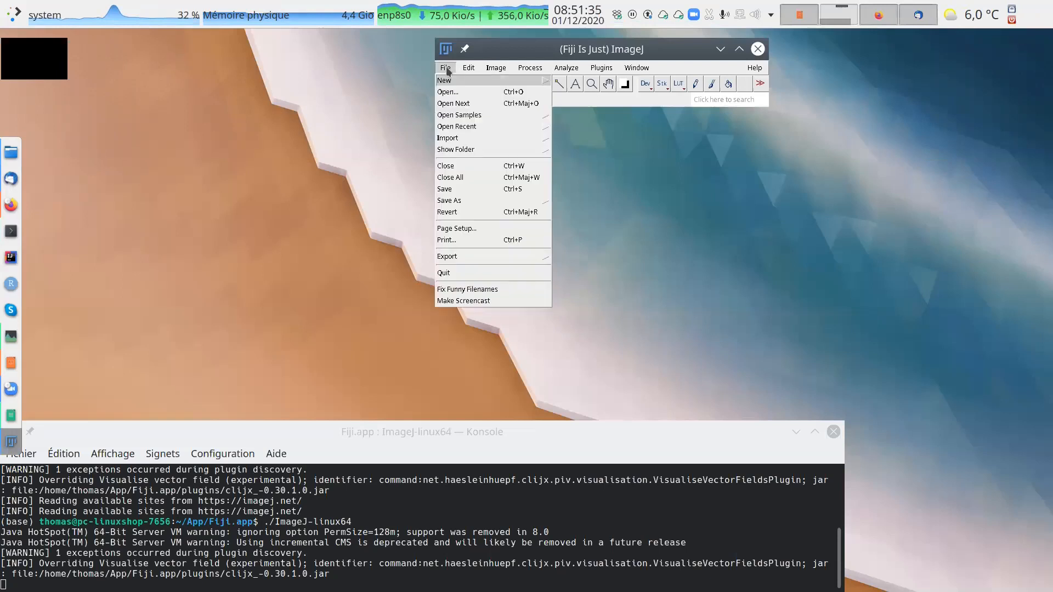
click(784, 54)
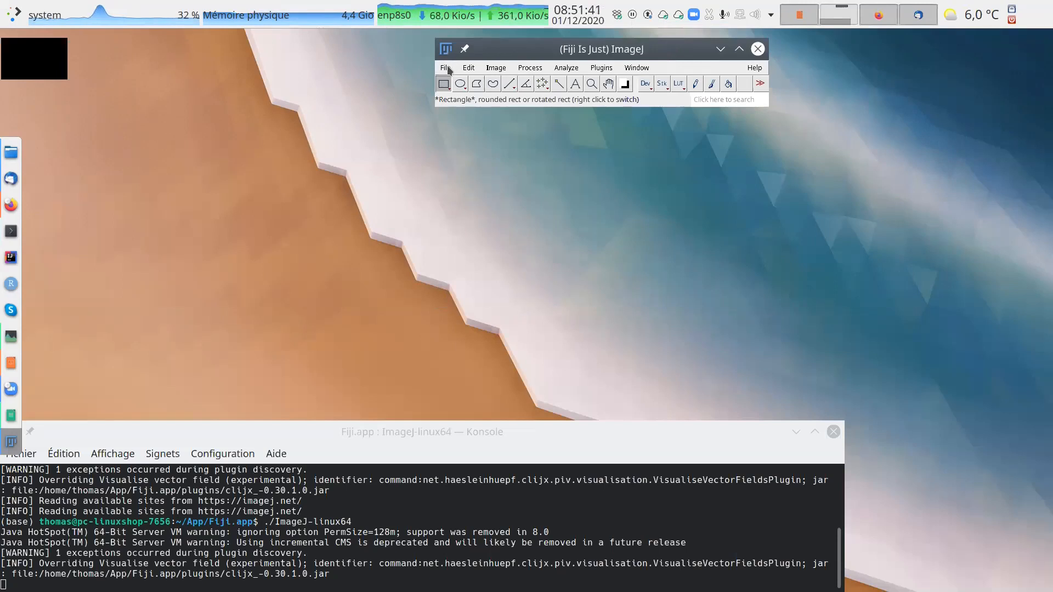
Open the T1 Head (16-bits) sample image and browse through its slices.
click(447, 68)
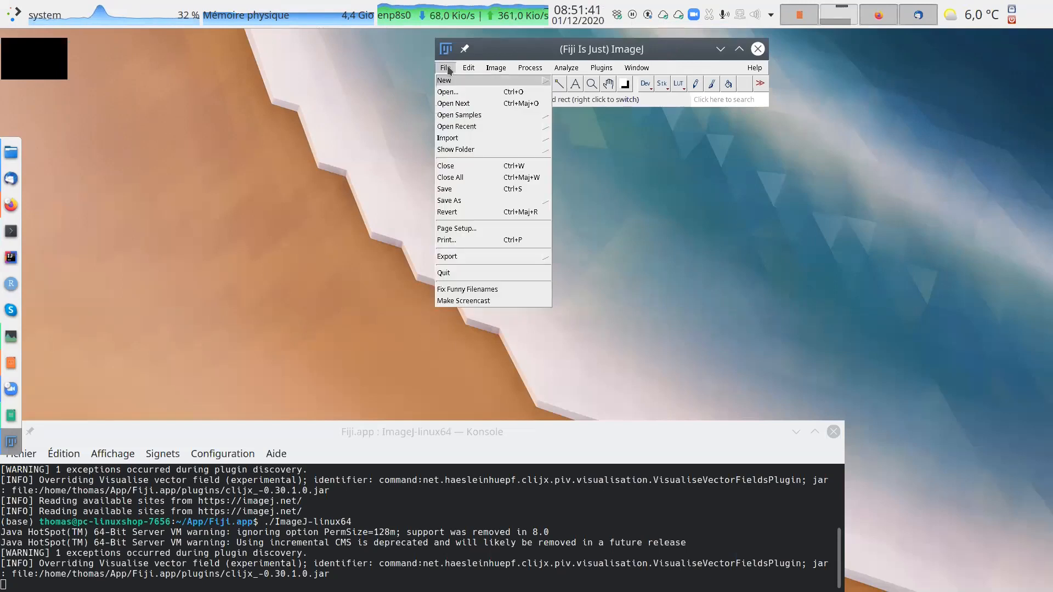
click(469, 116)
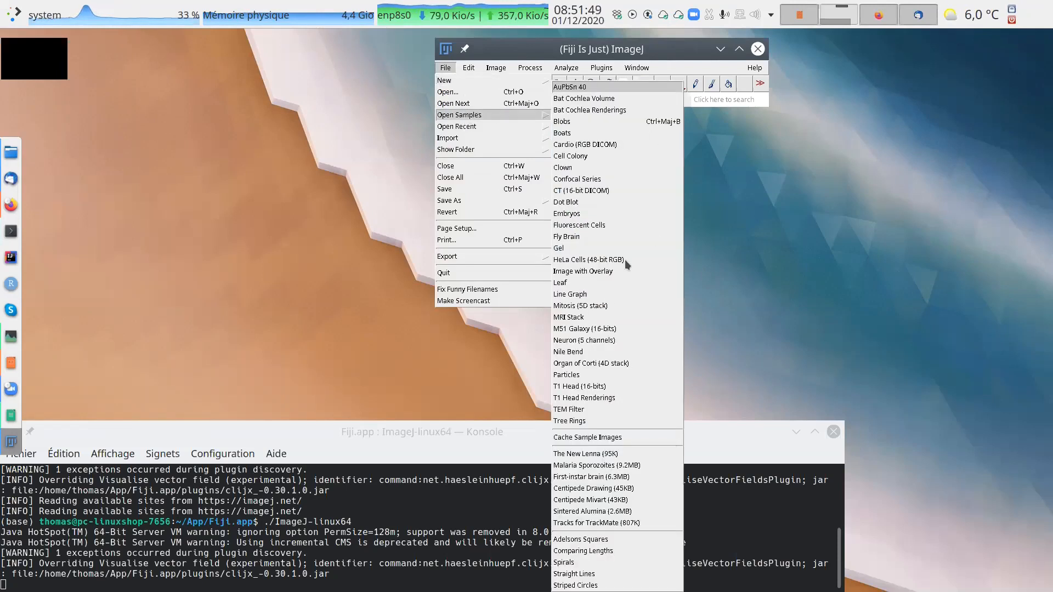
click(593, 387)
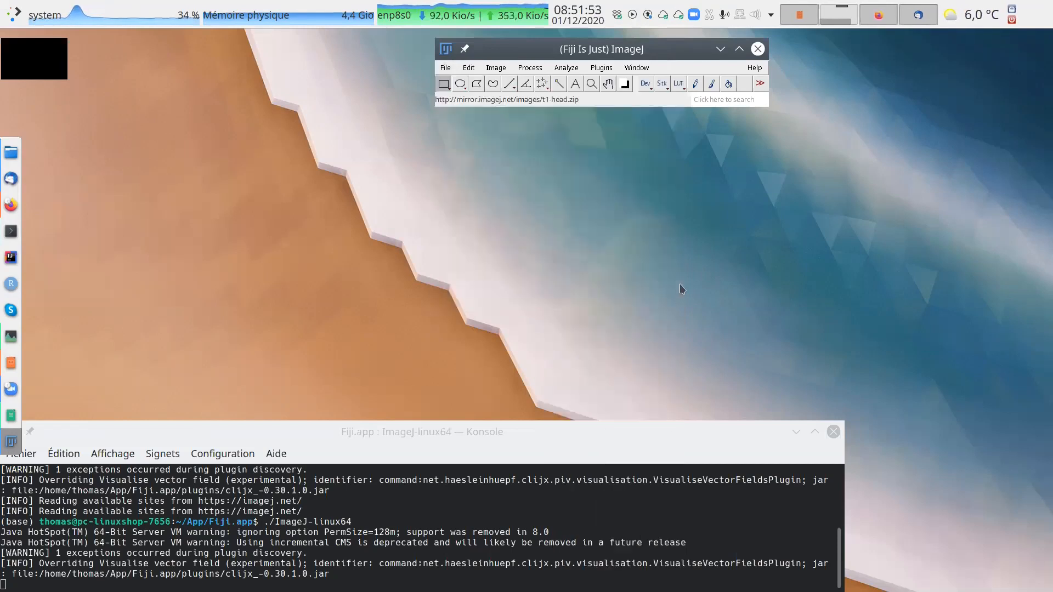
scroll(575, 213, down, 9)
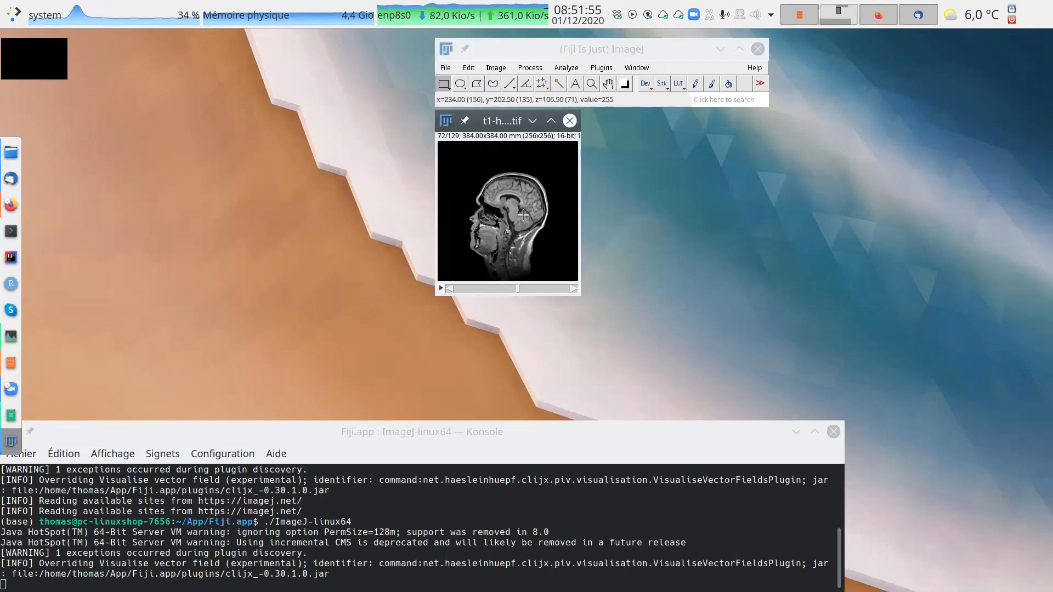
scroll(575, 213, up, 10)
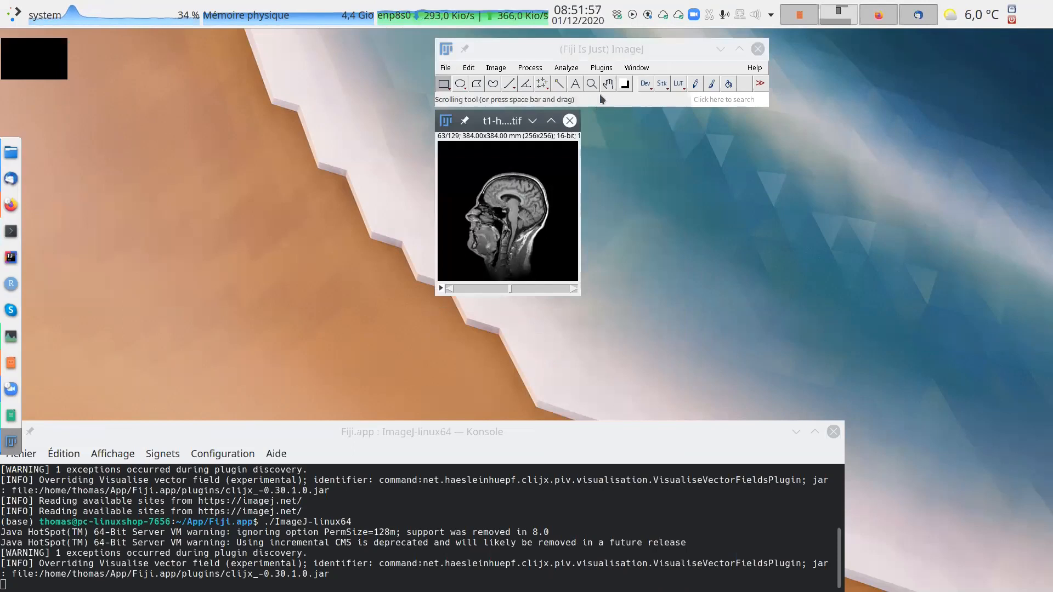
Examine the commands of the 3D plugin suite and the entries for opening images and samples.
click(601, 68)
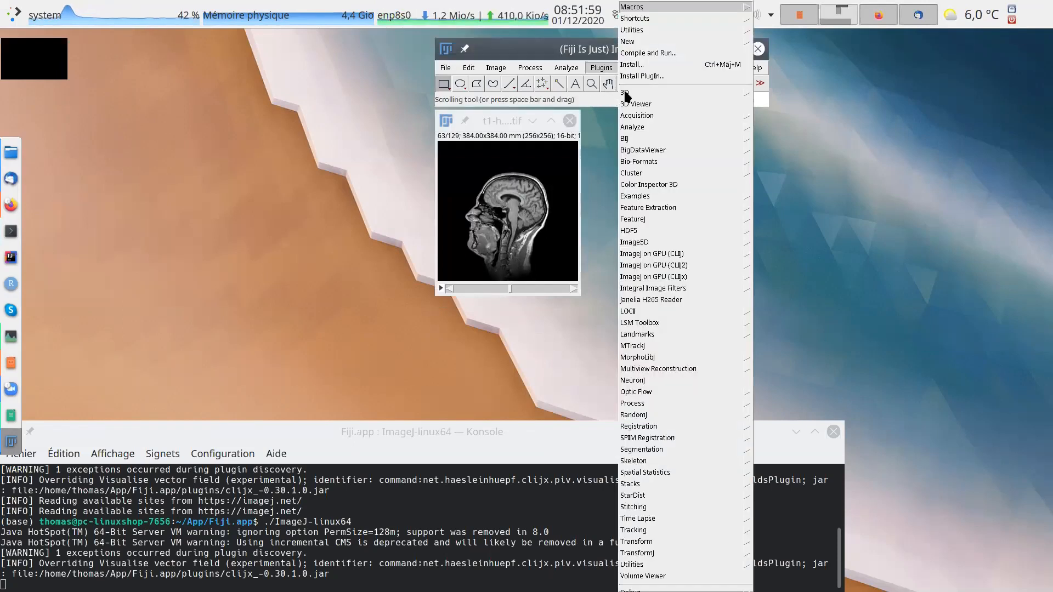
mouse_move(626, 92)
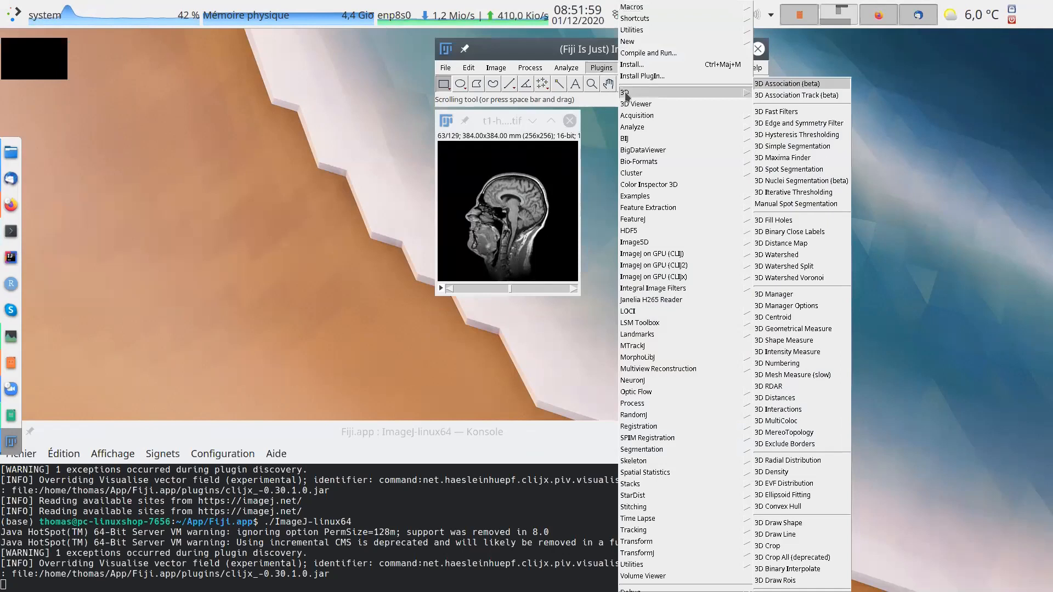
click(928, 149)
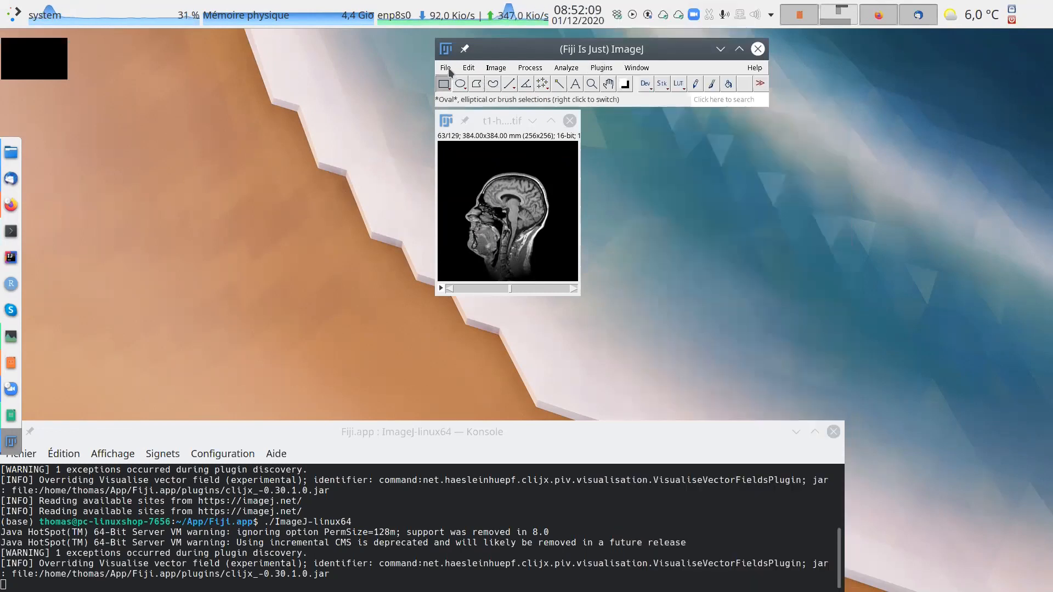
click(446, 69)
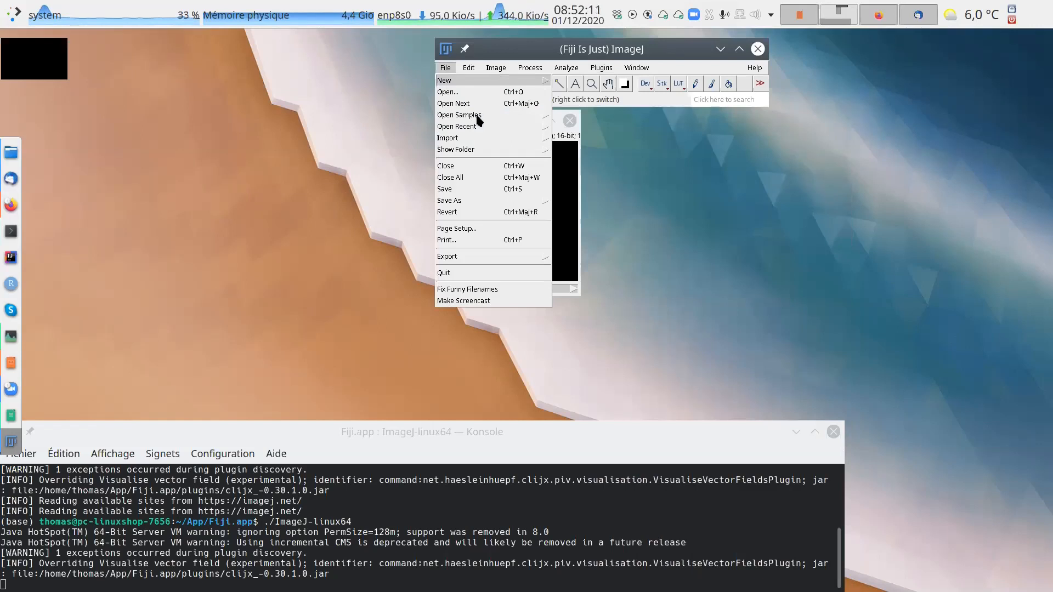
mouse_move(479, 120)
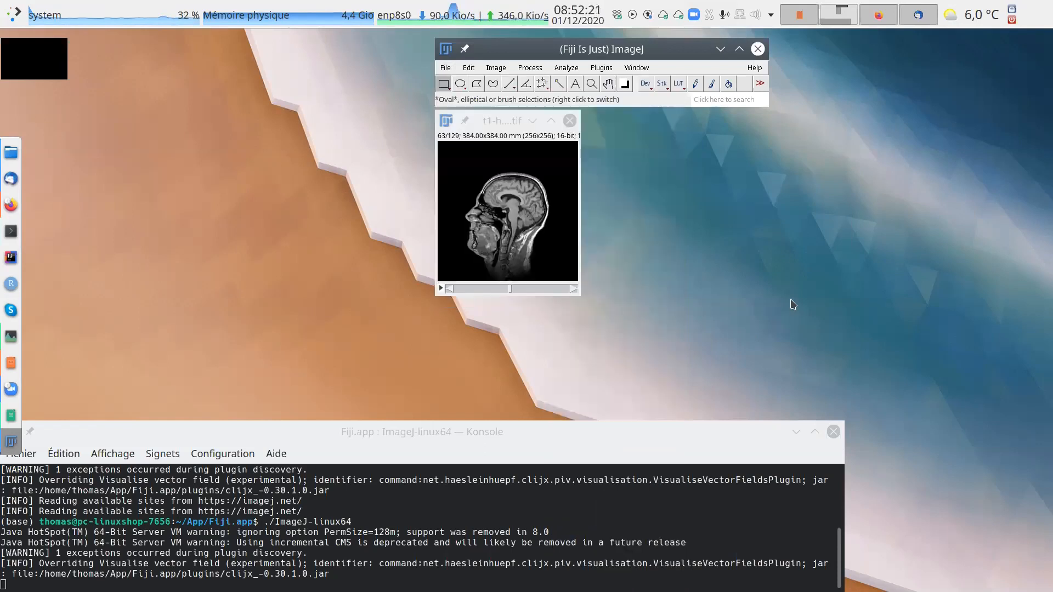
Open 3D Fast Filters for the T1 head stack, examine the available filter types and cancel the dialog.
click(607, 68)
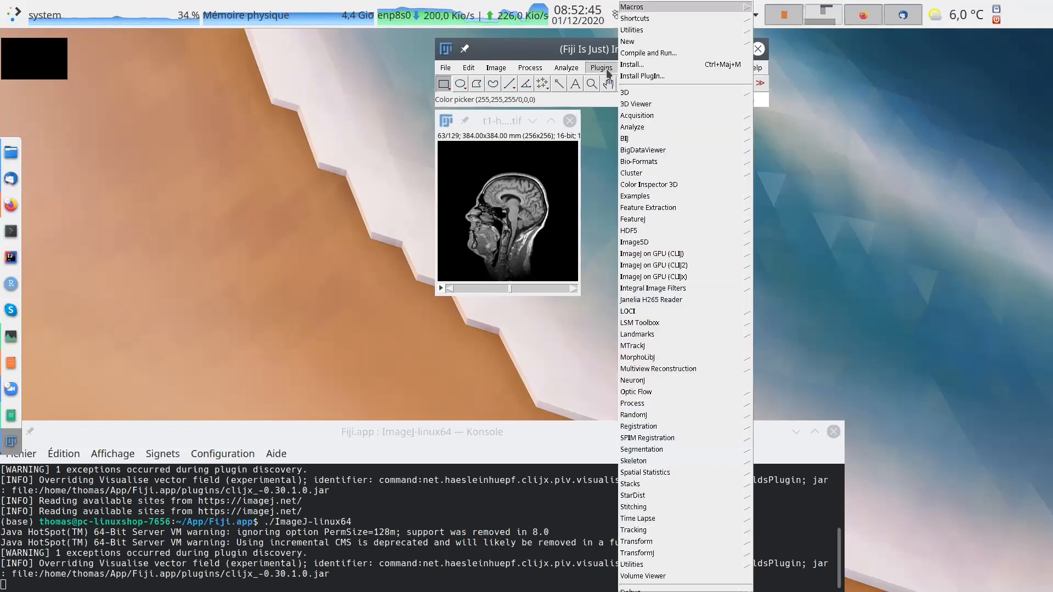
mouse_move(632, 98)
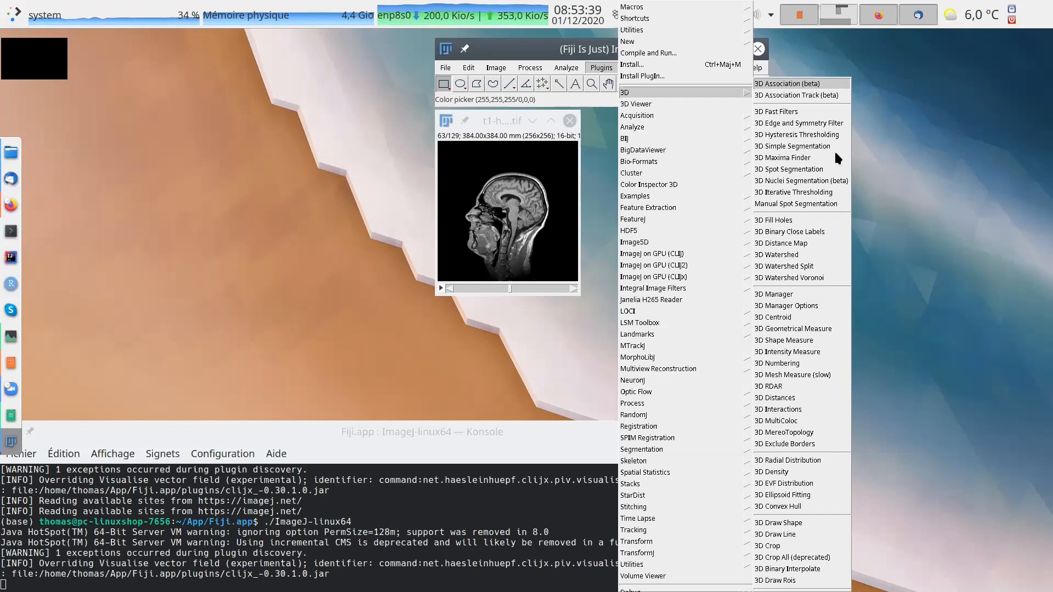
click(790, 112)
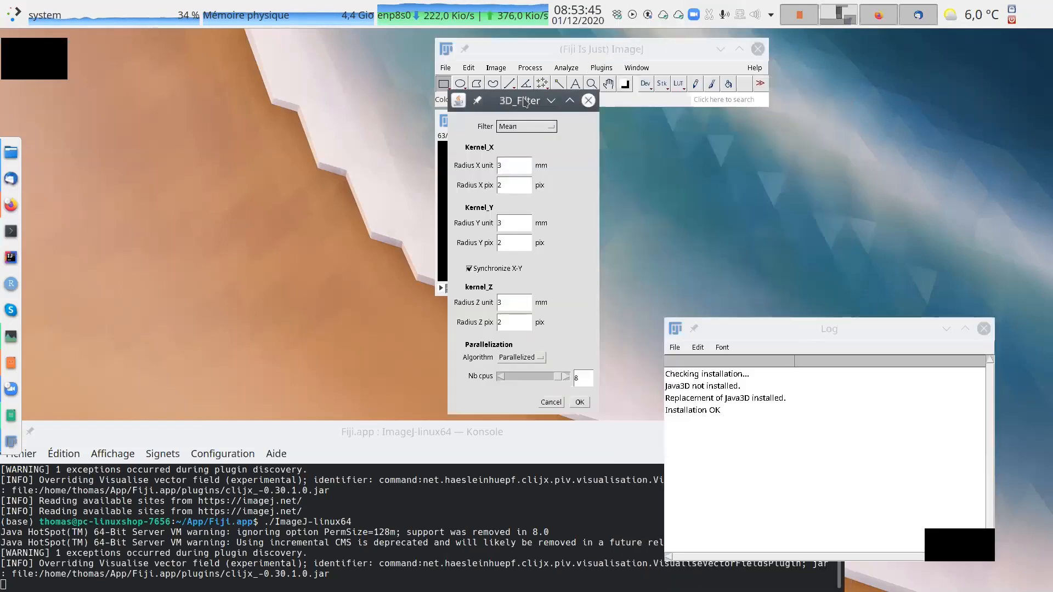
click(690, 146)
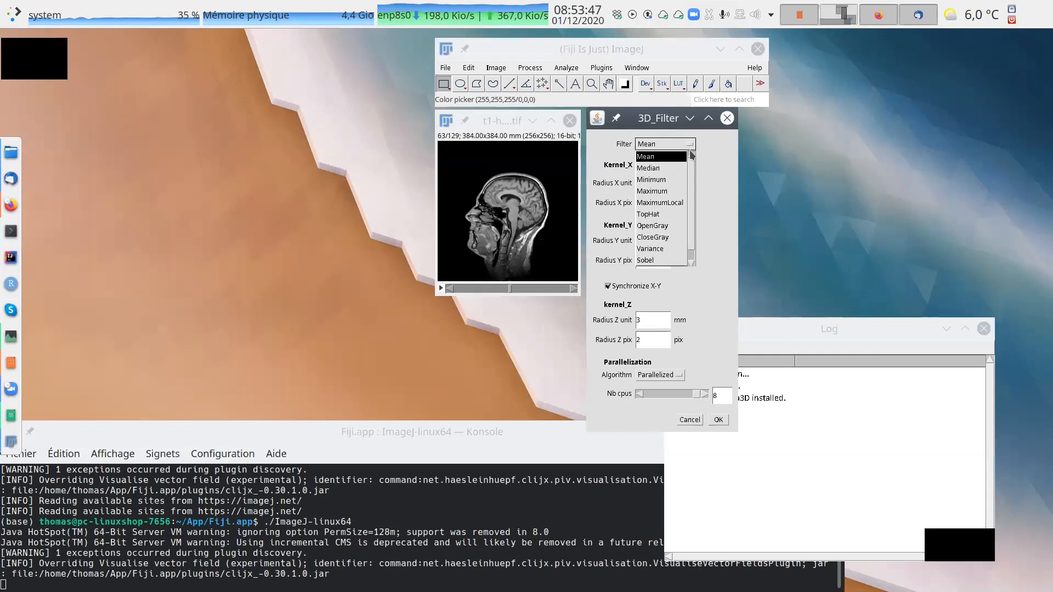
click(708, 160)
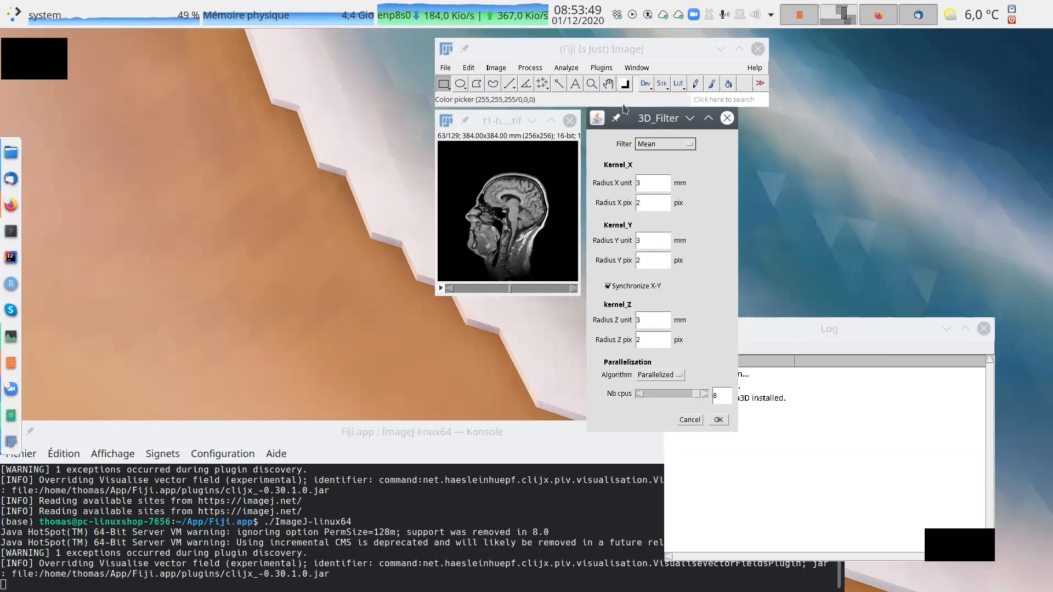
click(693, 422)
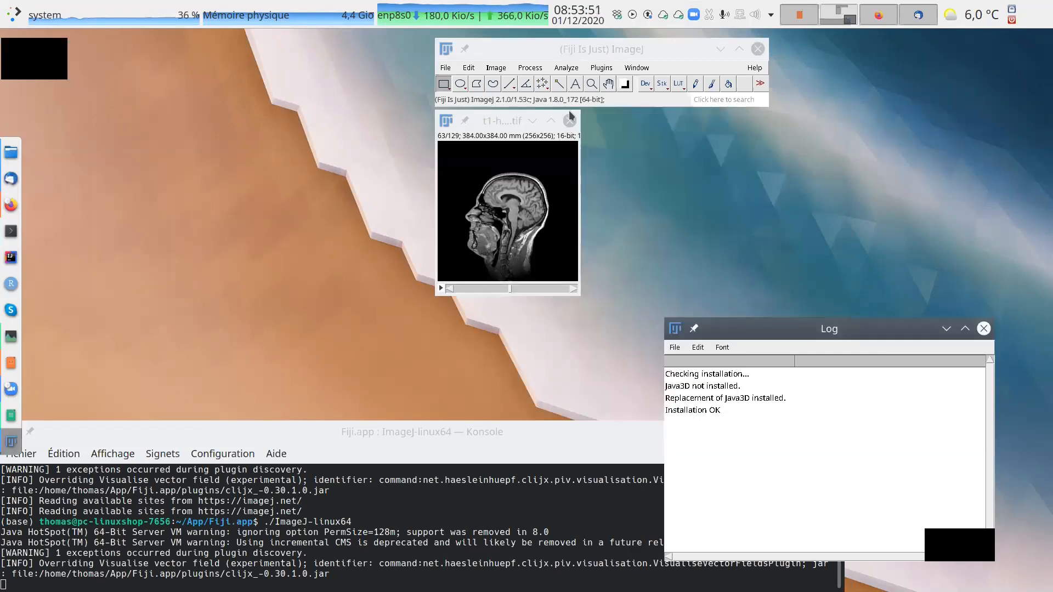
Compare ImageJ's built-in 2D and 3D filters with the 3D suite's filtering, segmentation and analysis commands.
click(530, 67)
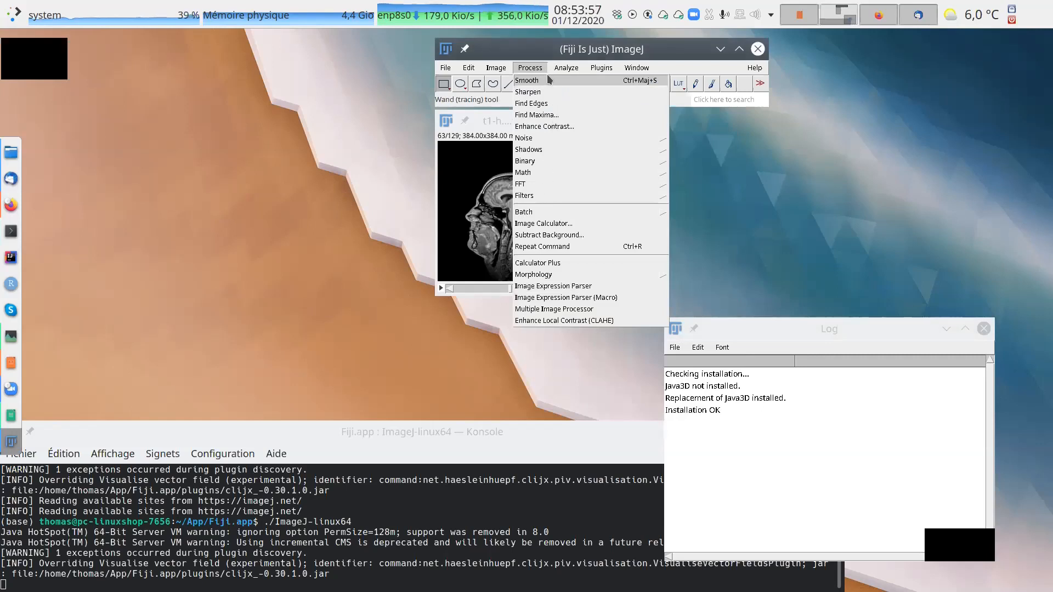
click(525, 195)
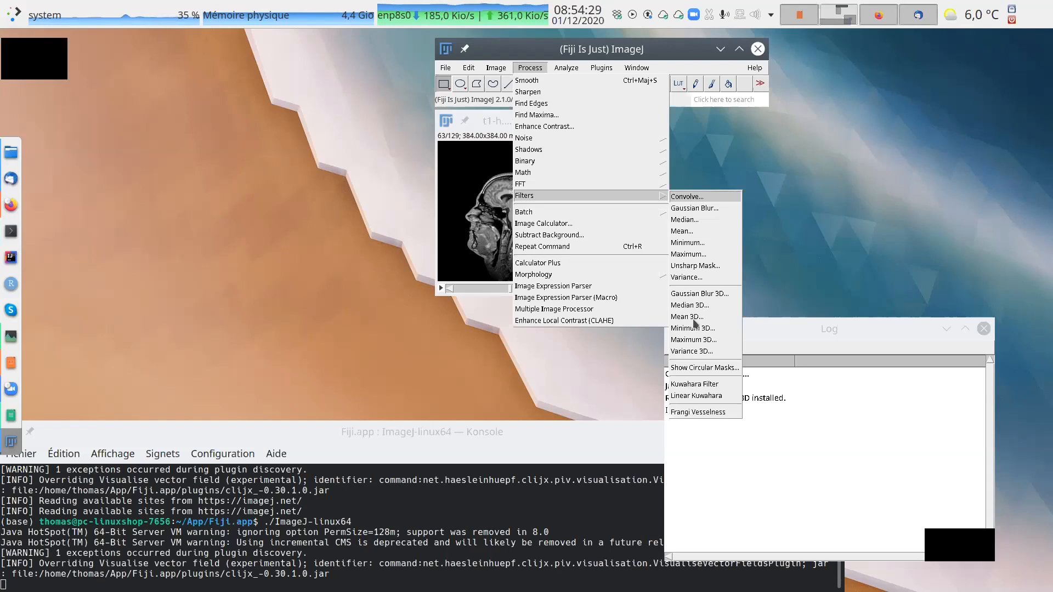
click(757, 179)
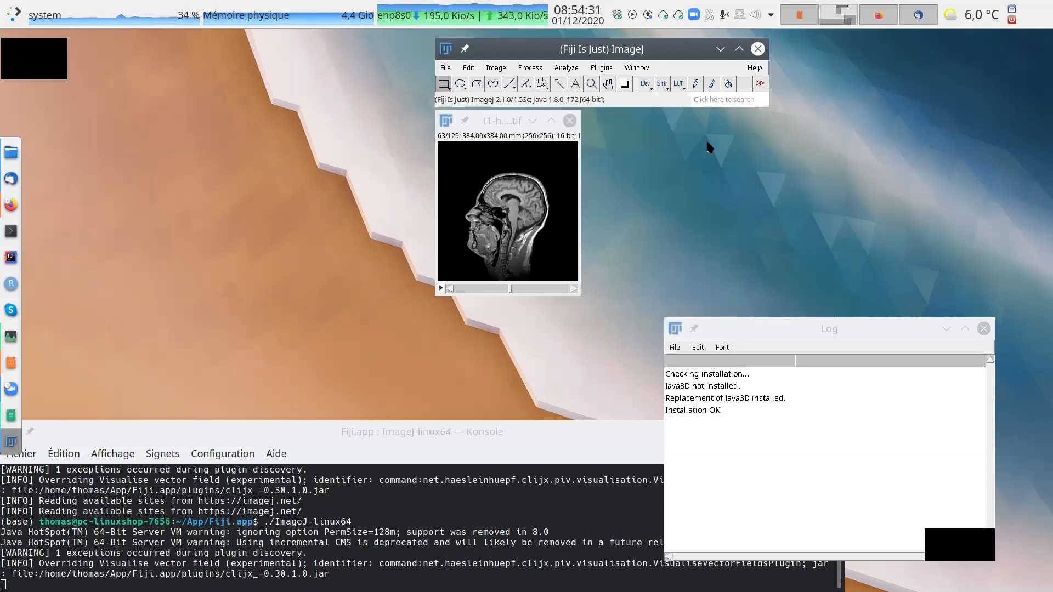
click(601, 67)
mouse_move(630, 94)
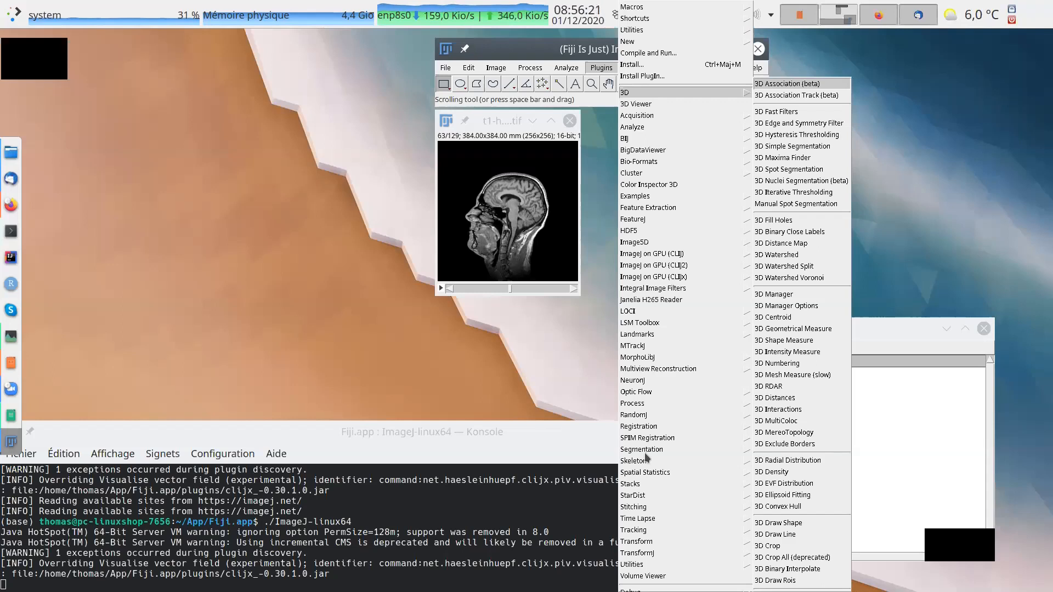
click(527, 372)
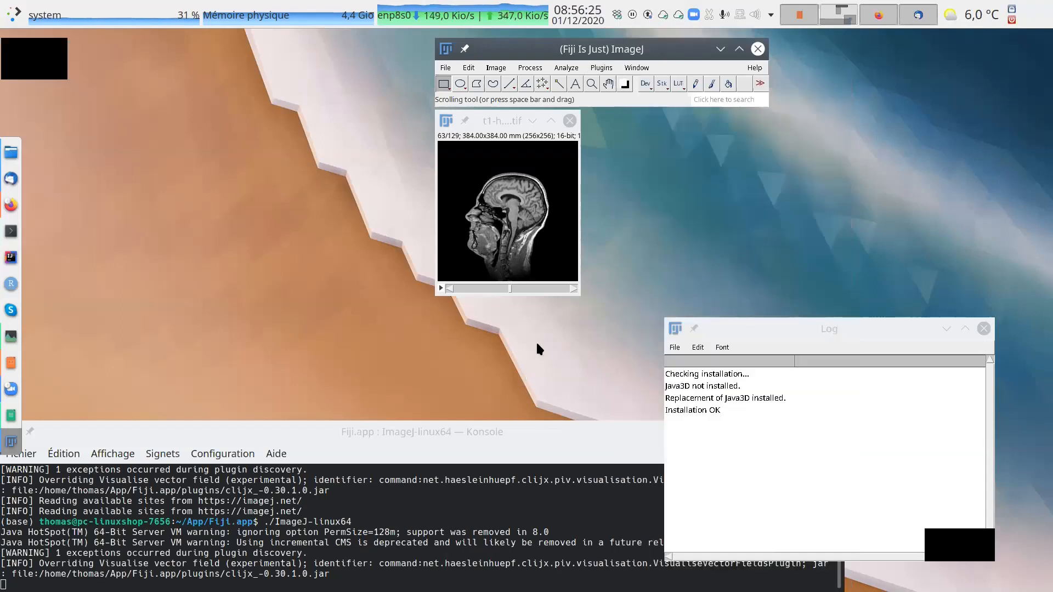
Close the t1-head.tif image without saving changes.
click(570, 120)
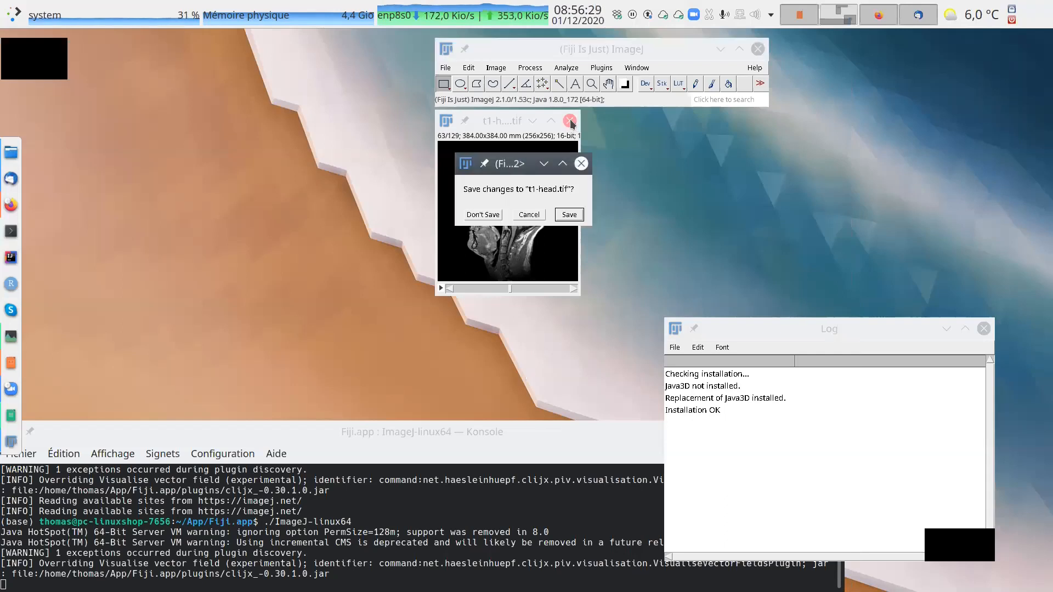
click(488, 215)
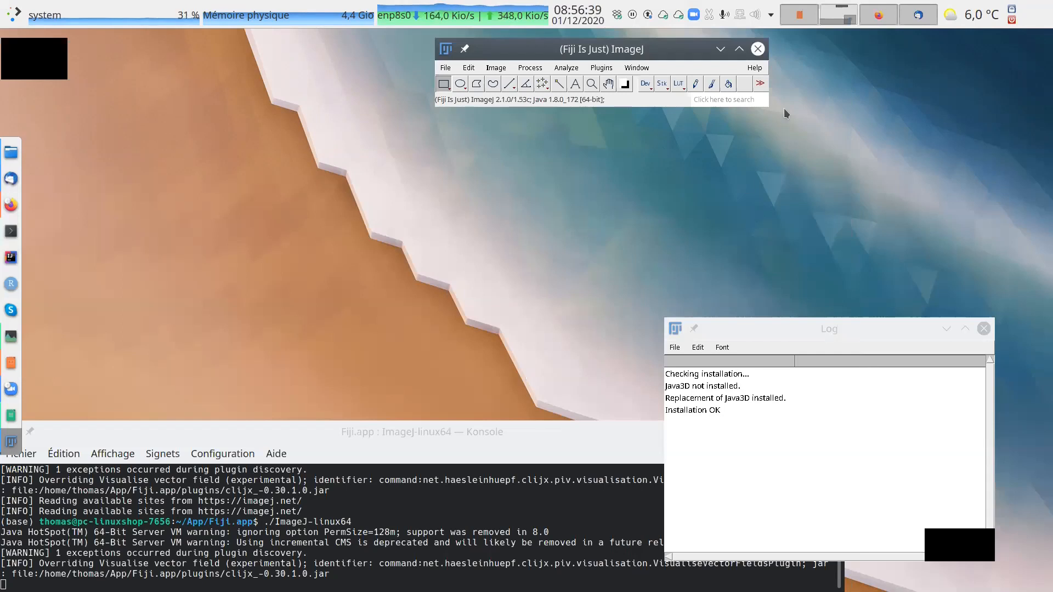
Start opening an image file and browse to the I2K folder inside Dropbox in the home directory.
click(445, 68)
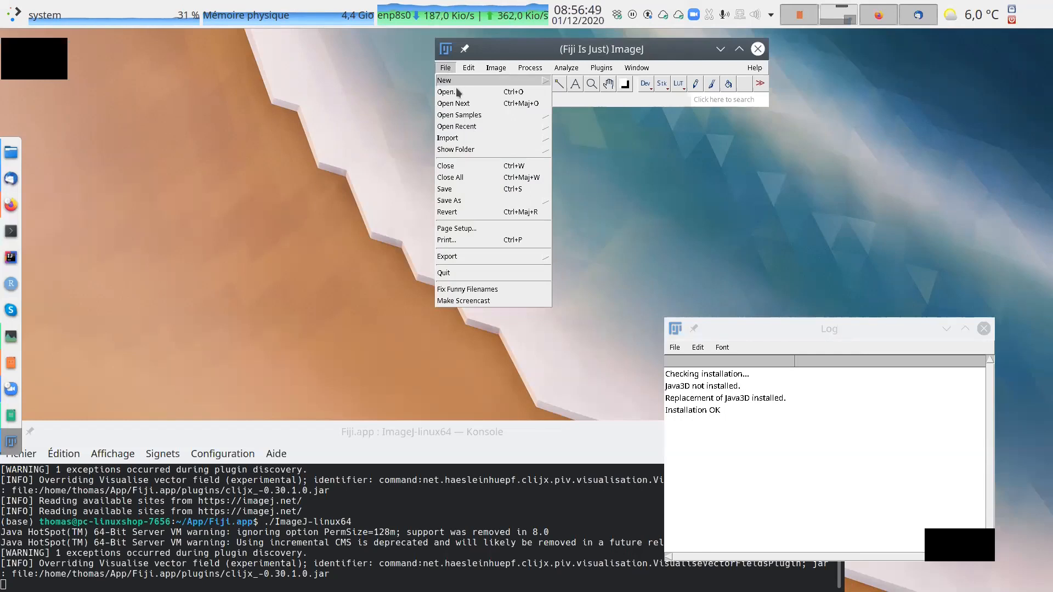
click(456, 89)
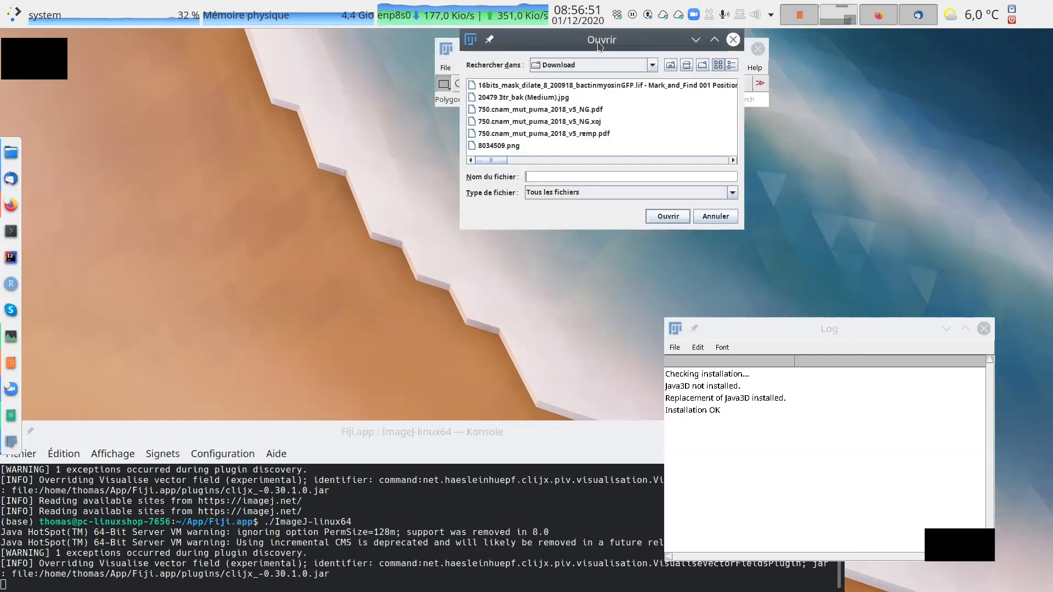
click(412, 160)
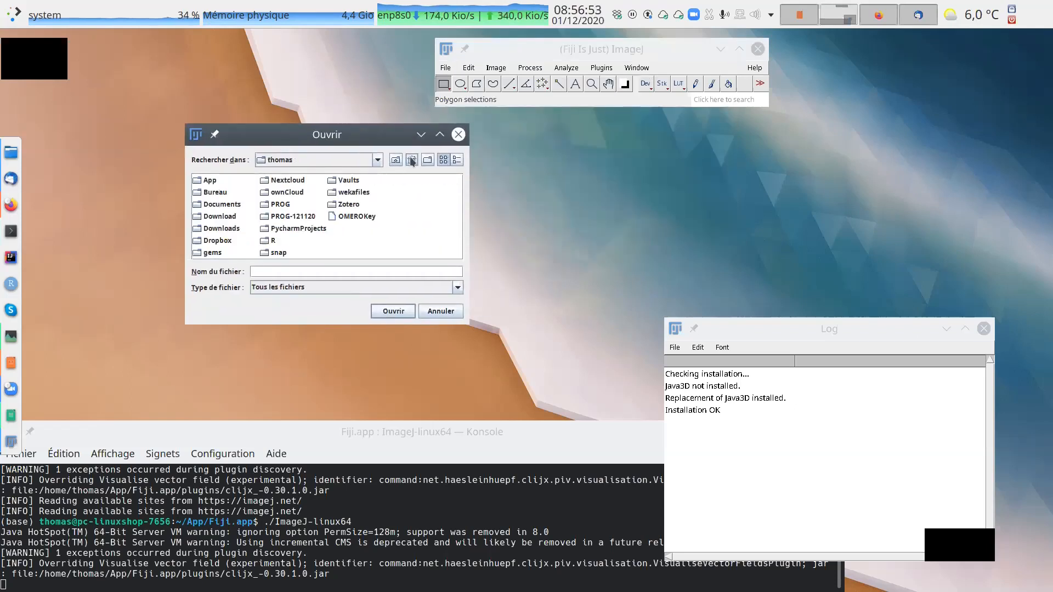
click(219, 241)
double_click(218, 241)
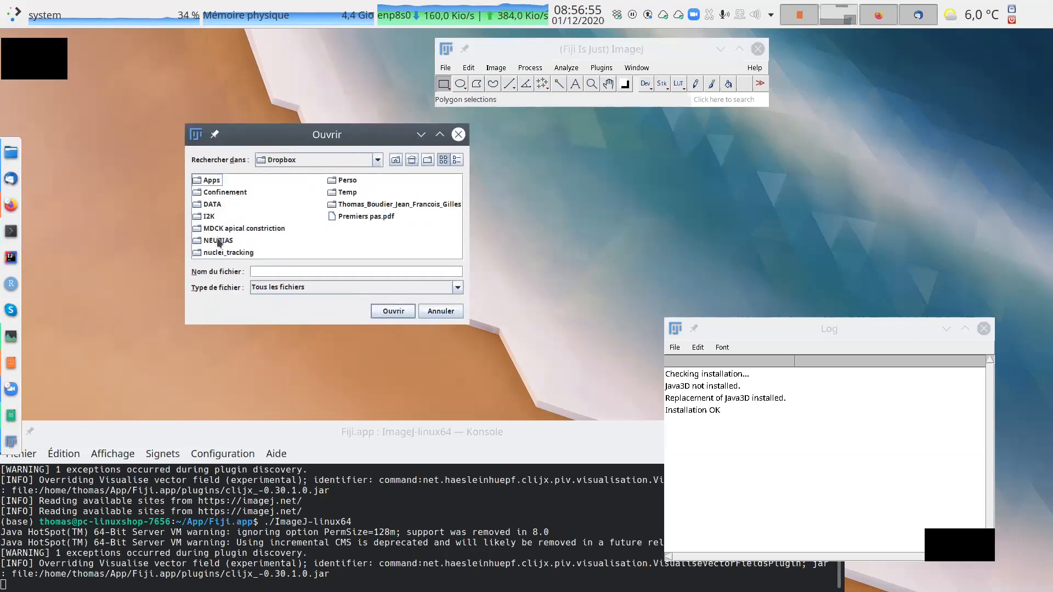
click(208, 219)
double_click(209, 220)
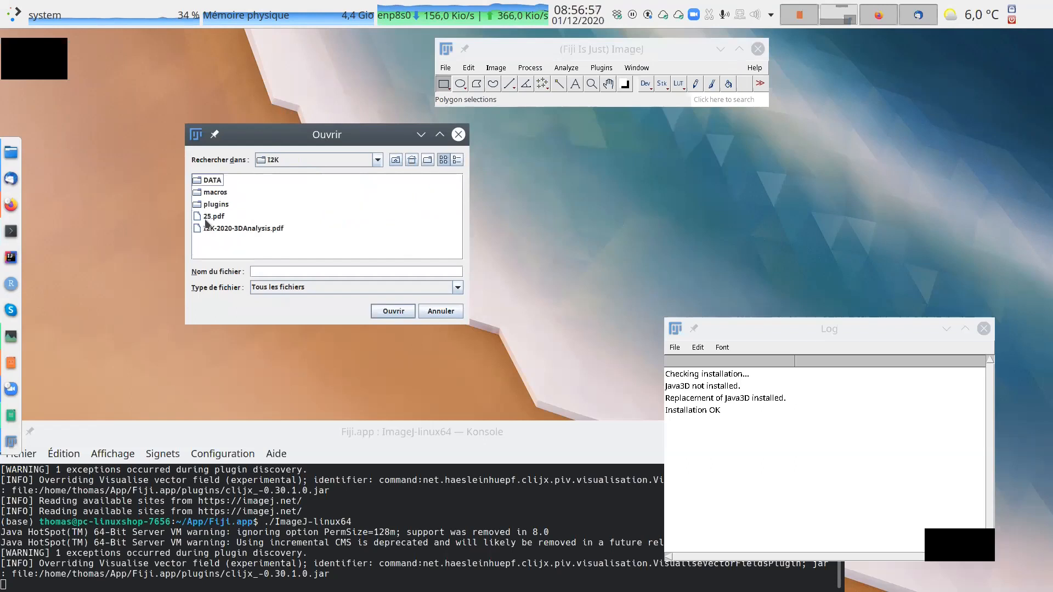
drag(378, 136, 749, 129)
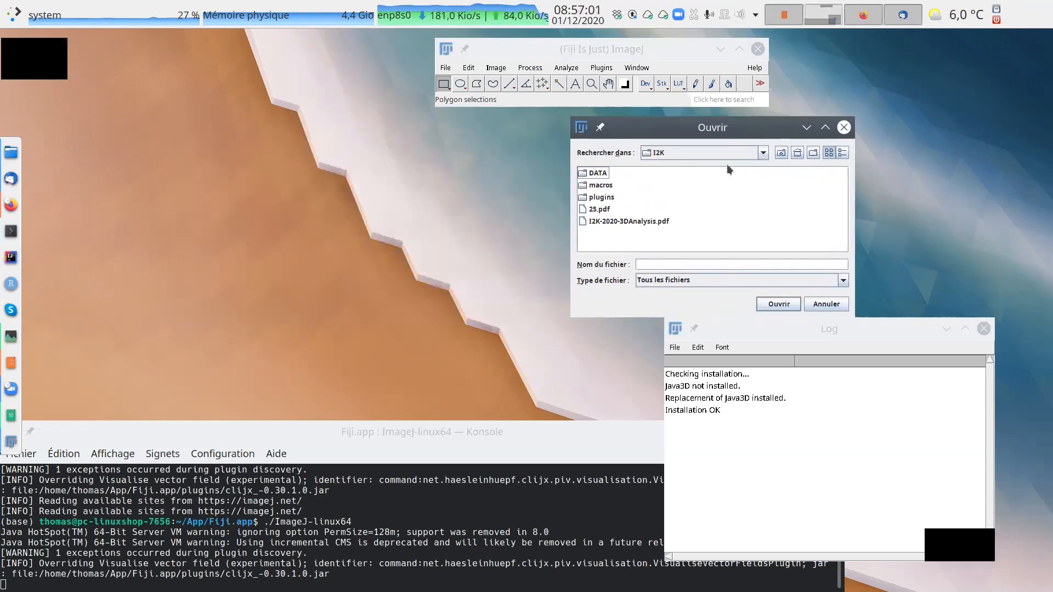
Examine the contents of the plugins and mcib3d-suite folders, and return to the I2K folder.
double_click(599, 197)
double_click(609, 186)
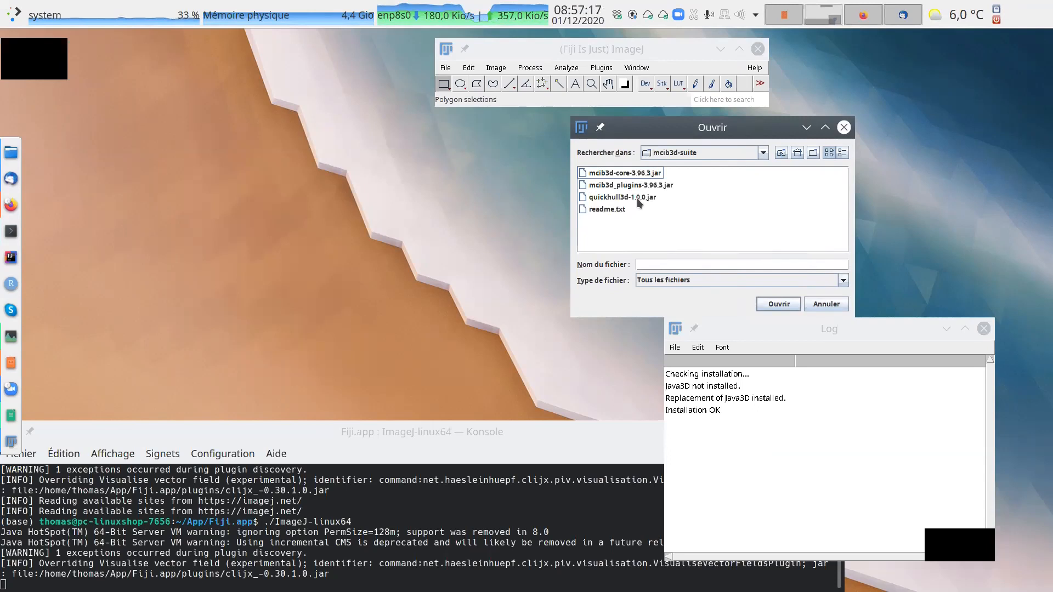
click(785, 154)
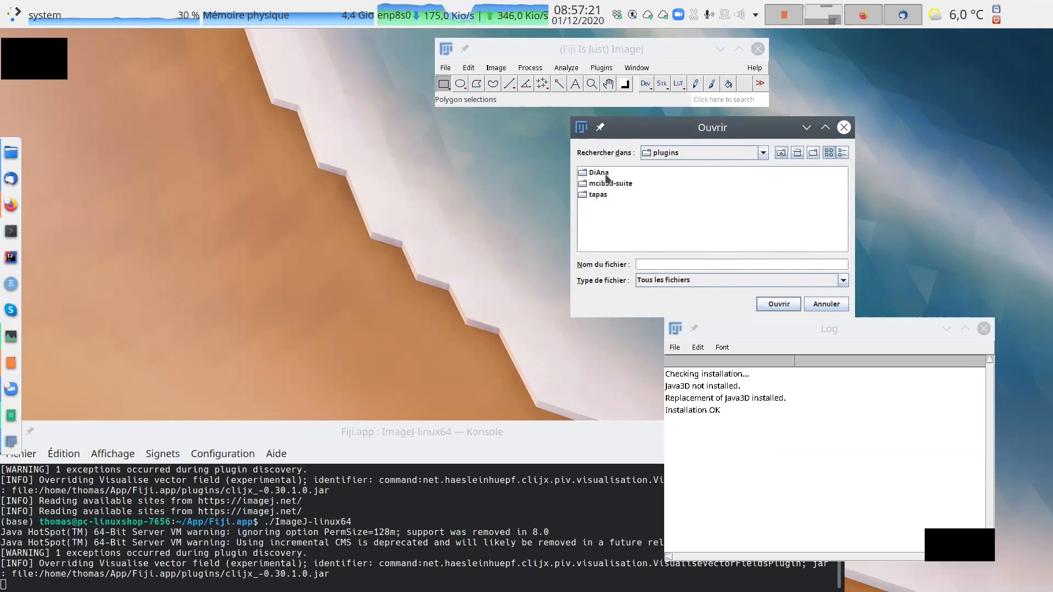
click(782, 152)
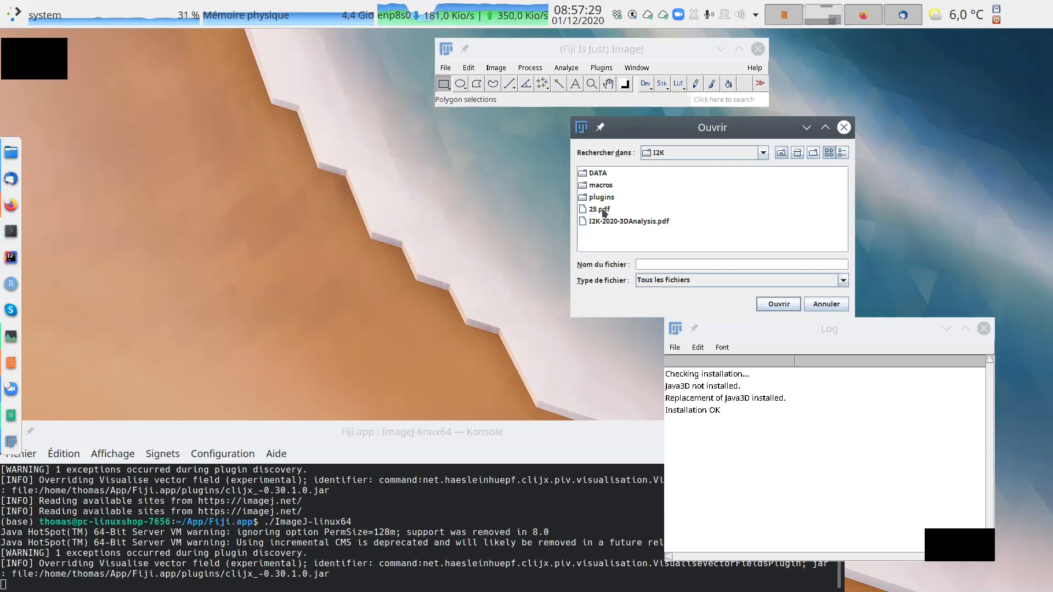
Open samplefish-mini.zip from the DATA/FISH1 folder and enlarge the image to 300%.
double_click(602, 174)
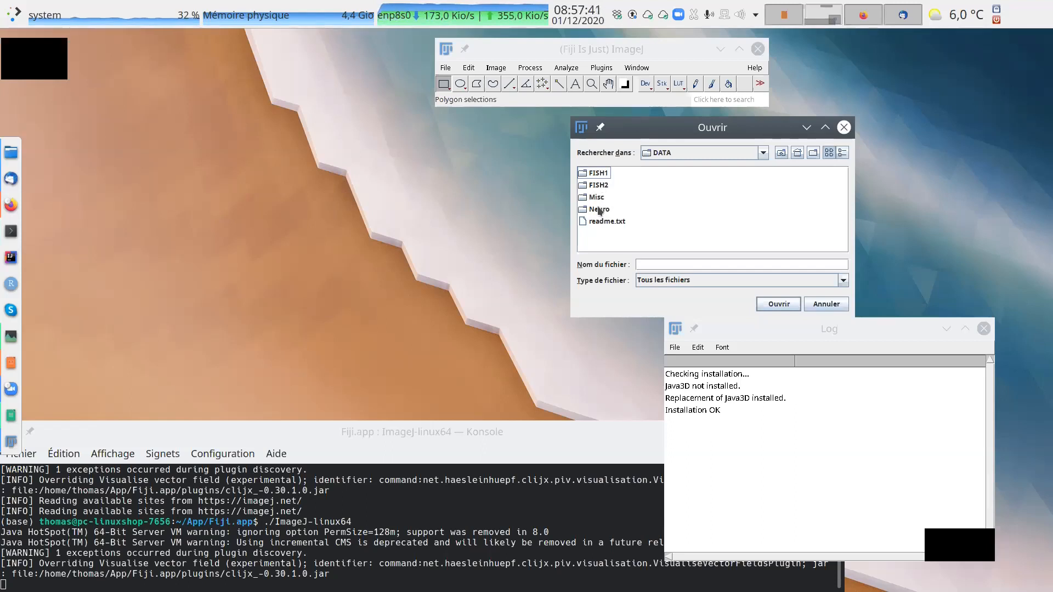
click(598, 174)
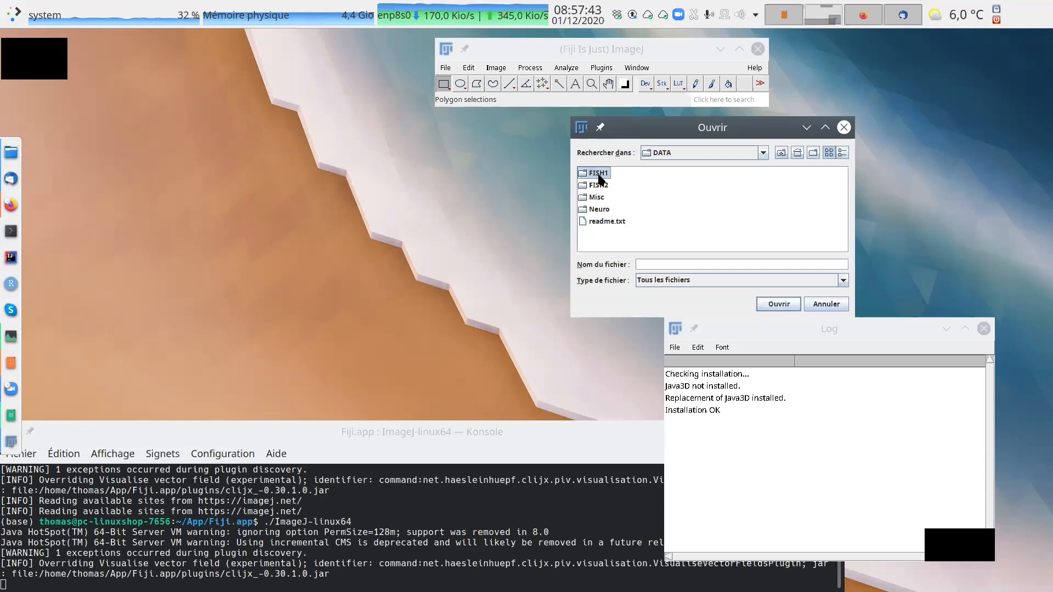
double_click(583, 176)
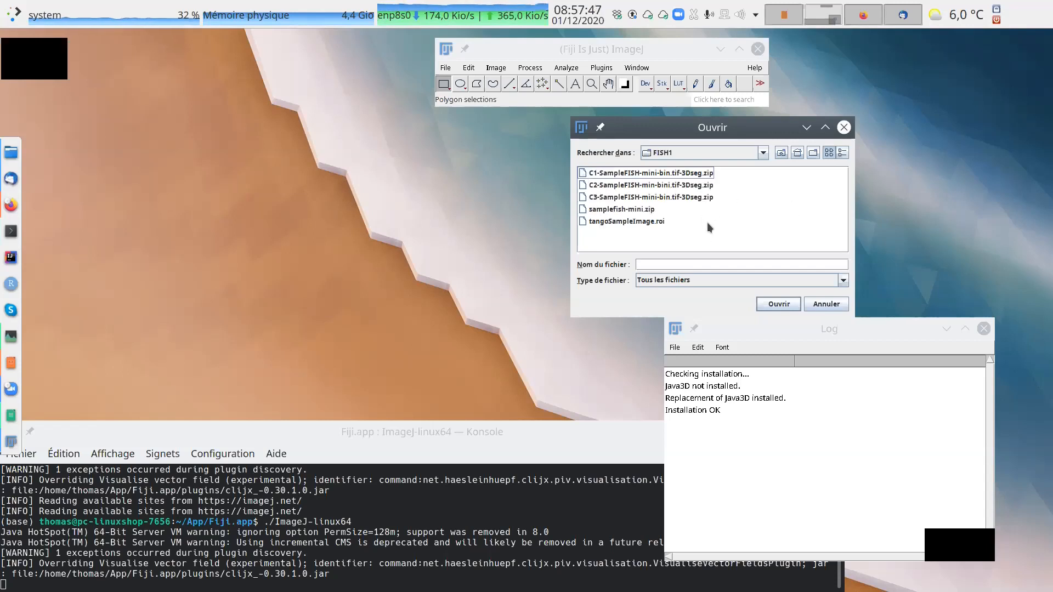
click(625, 209)
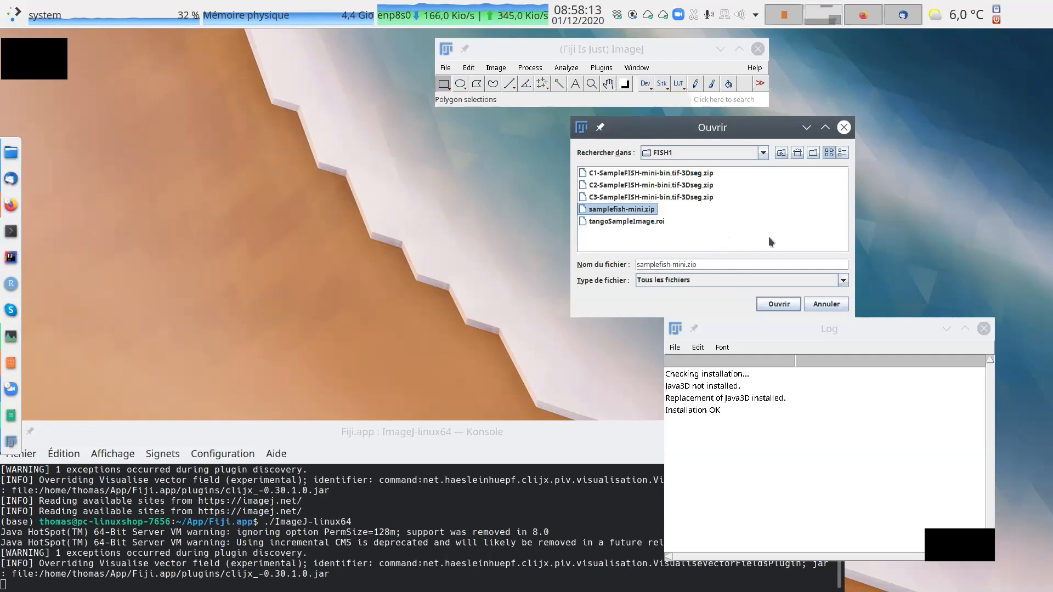
click(778, 305)
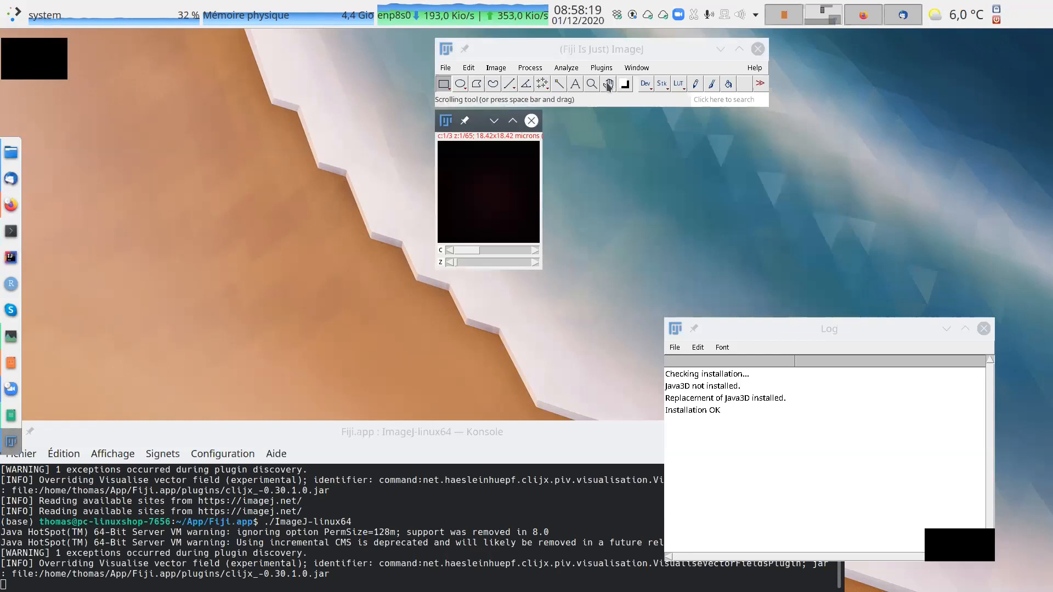
click(591, 84)
click(505, 170)
click(505, 170)
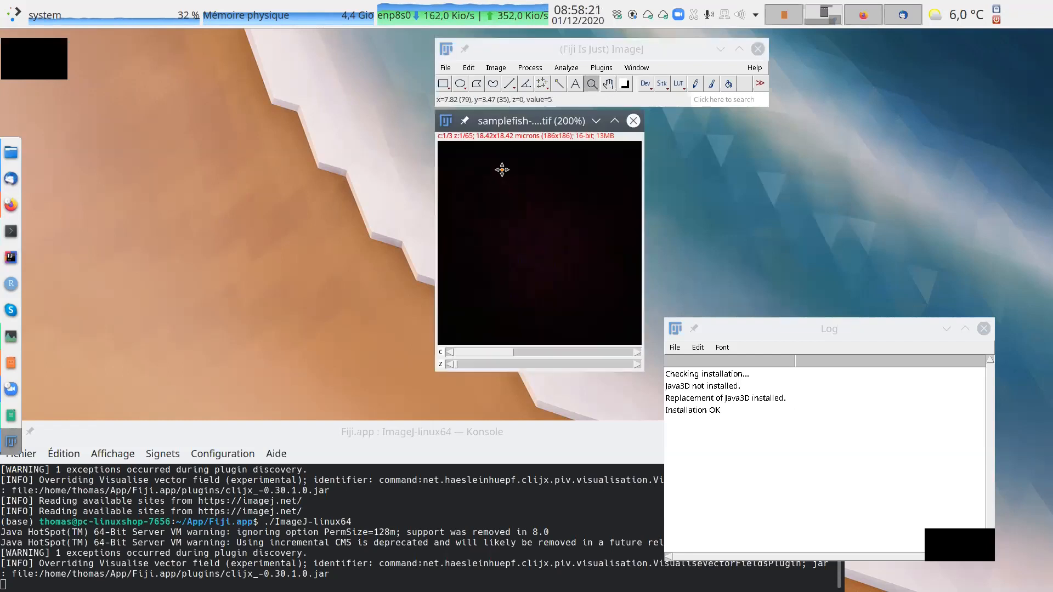
click(500, 169)
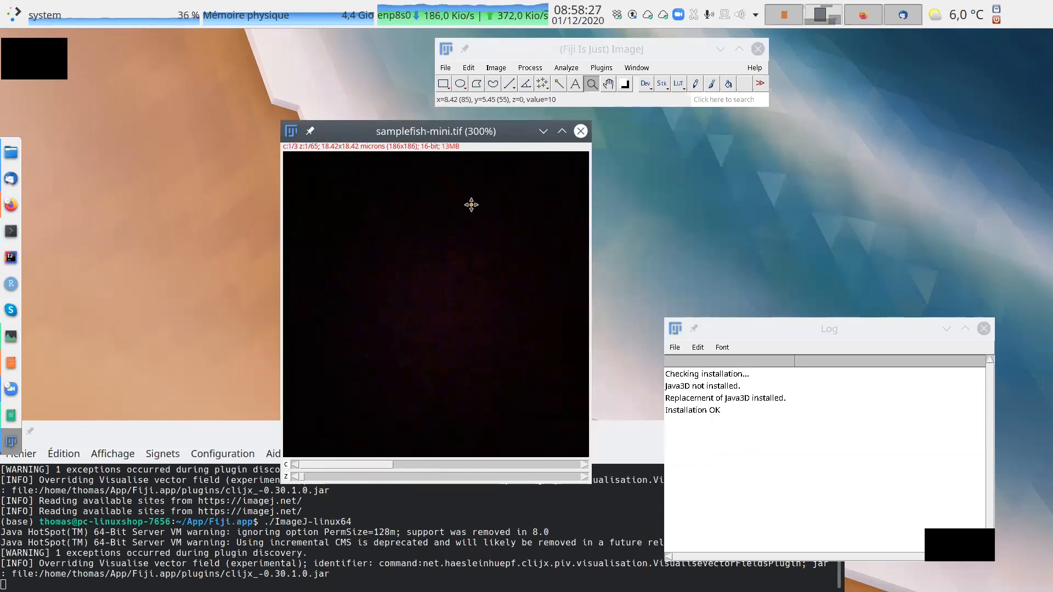
Examine the samplefish-mini image properties: channels, slices, frames, pixel width and height, and voxel depth.
click(497, 69)
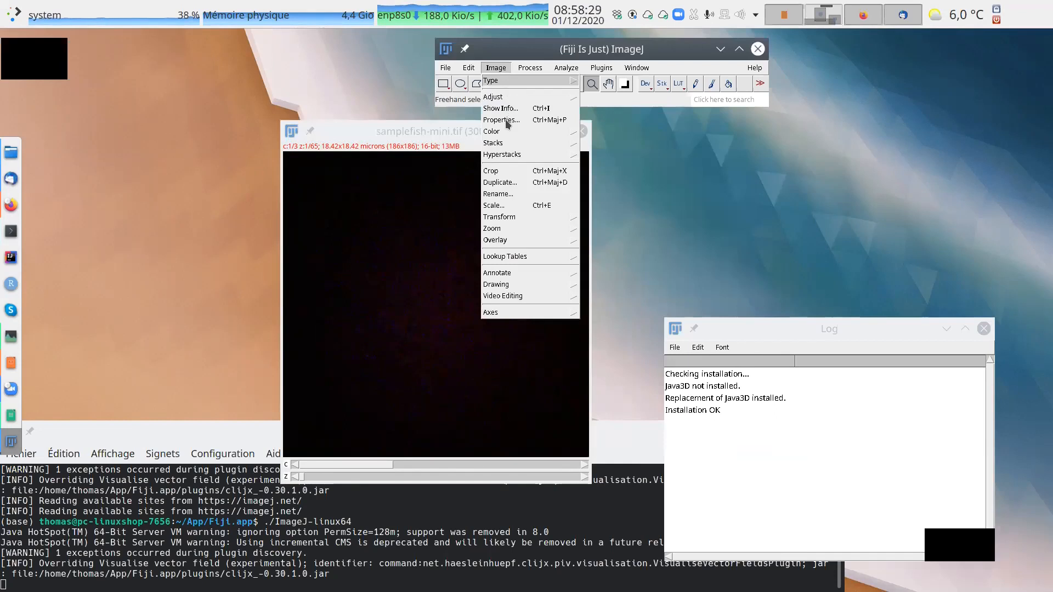
click(501, 119)
drag(541, 112, 848, 71)
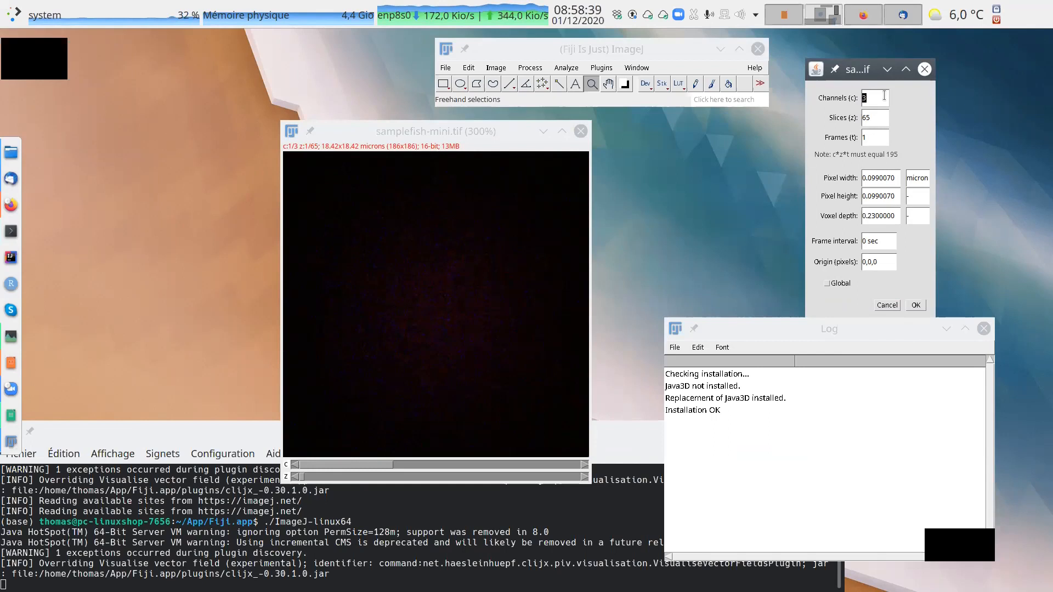
click(884, 115)
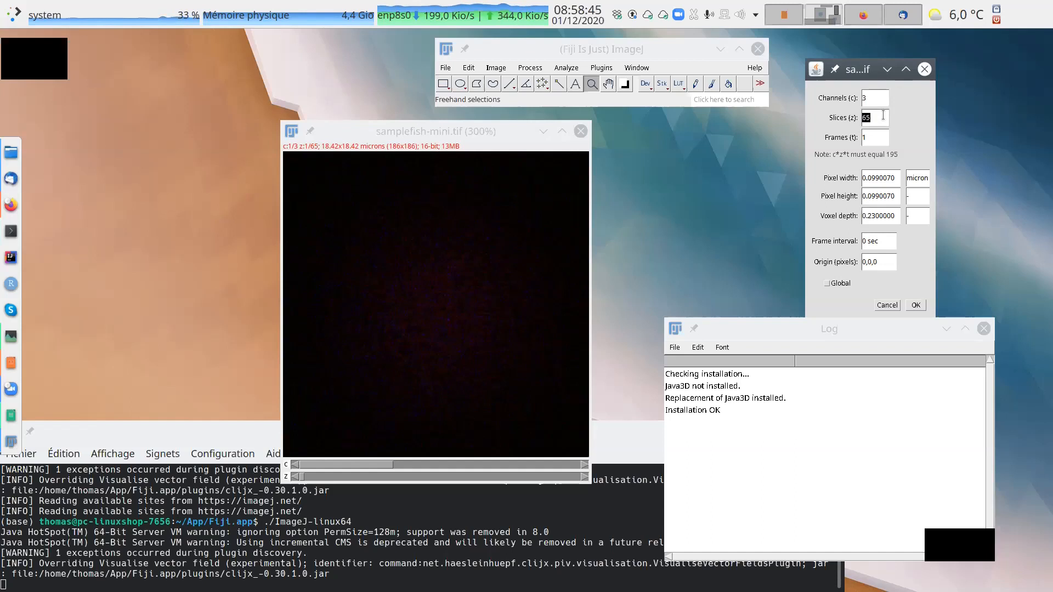
click(875, 134)
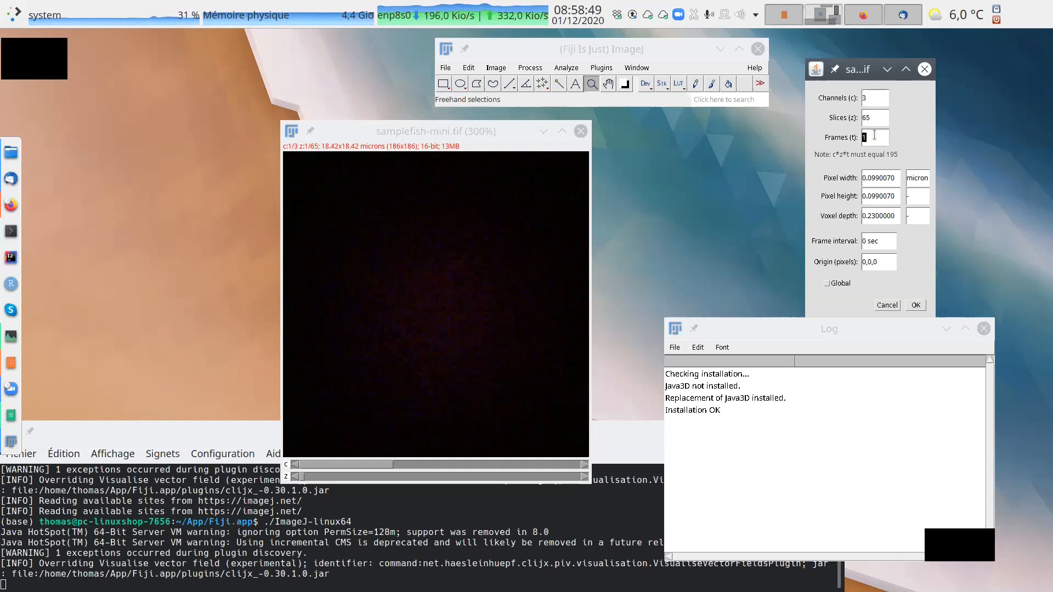
click(882, 175)
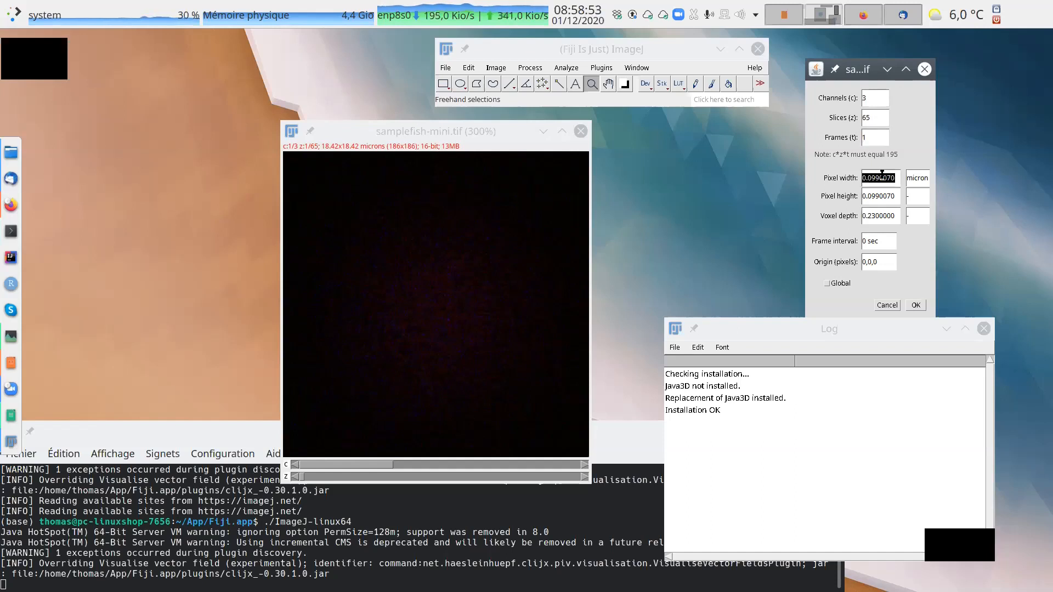
key(Tab)
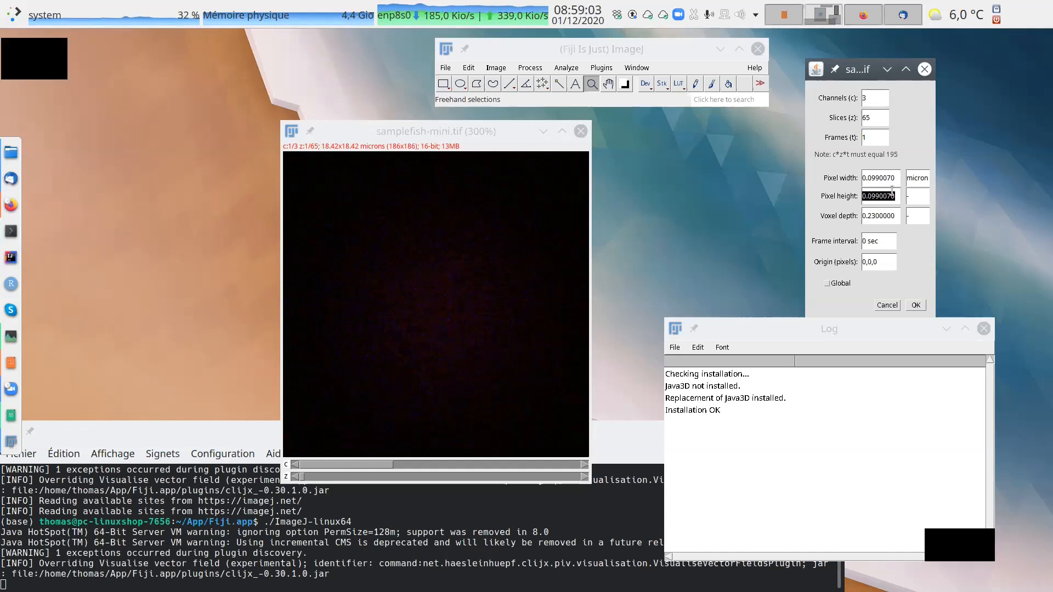
click(882, 215)
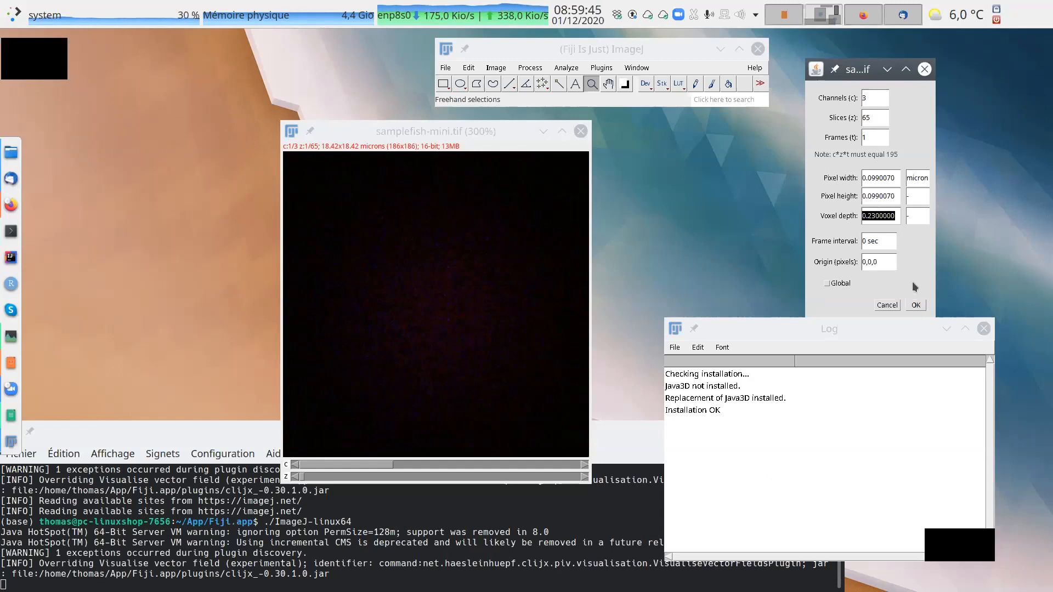
click(916, 306)
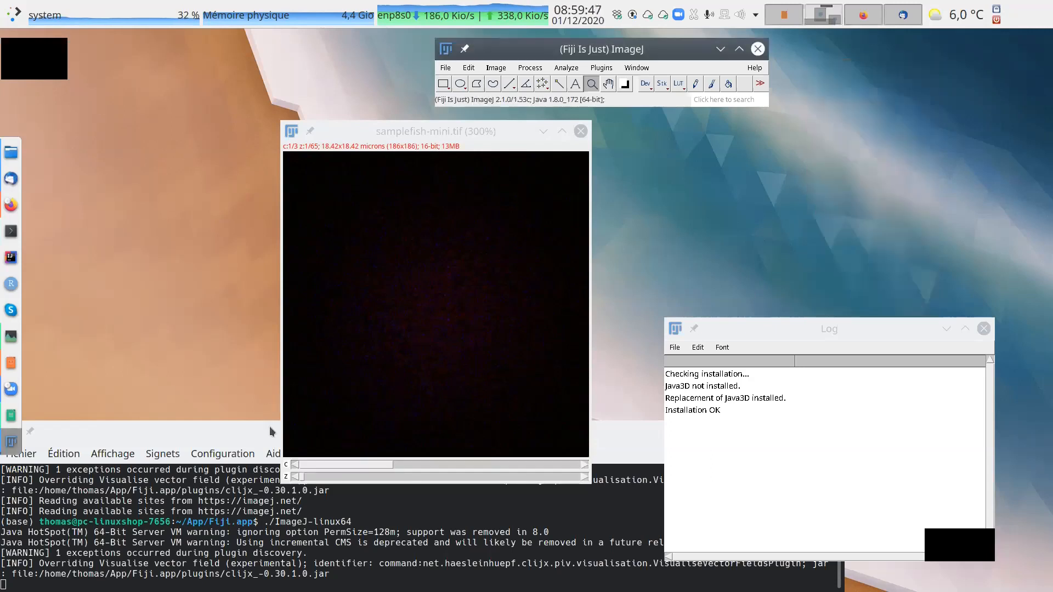
Browse the samplefish-mini stack to its middle, stopping at z slice 32.
drag(303, 477, 431, 485)
drag(497, 132, 640, 132)
scroll(579, 439, up, 2)
mouse_move(568, 478)
mouse_down()
mouse_move(609, 485)
mouse_move(582, 482)
mouse_up()
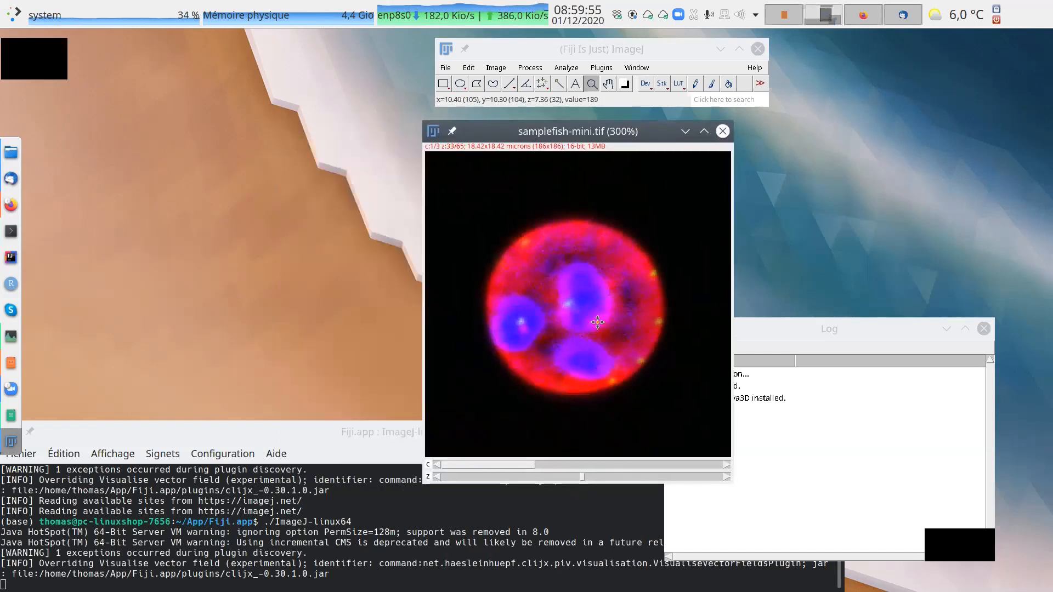
mouse_move(582, 477)
mouse_down()
mouse_move(568, 480)
mouse_move(577, 480)
mouse_up()
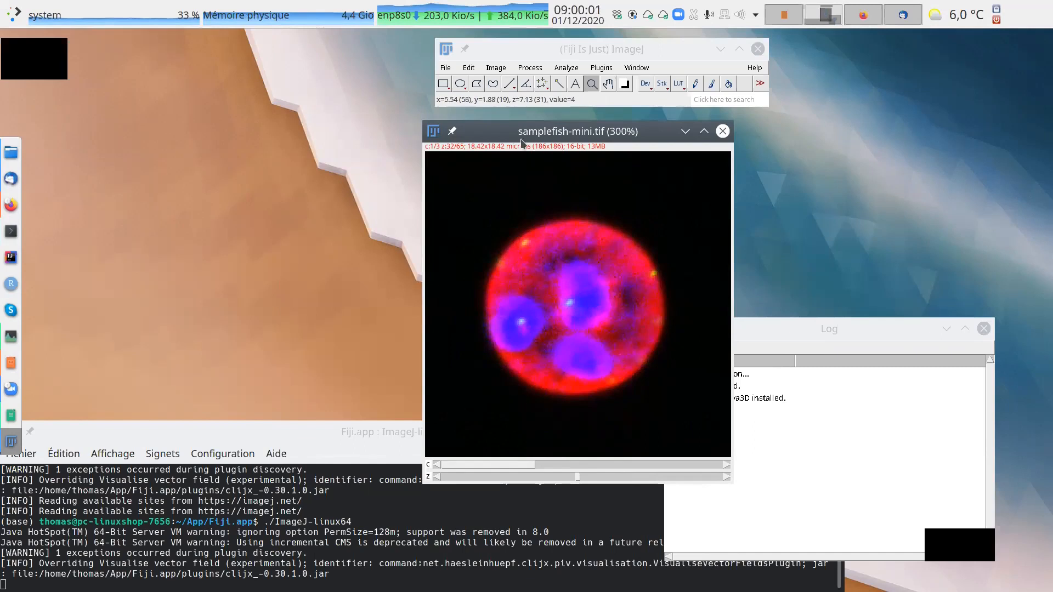
Open the Channels Tool for the samplefish-mini image and place it clear of the image.
click(495, 69)
mouse_move(502, 135)
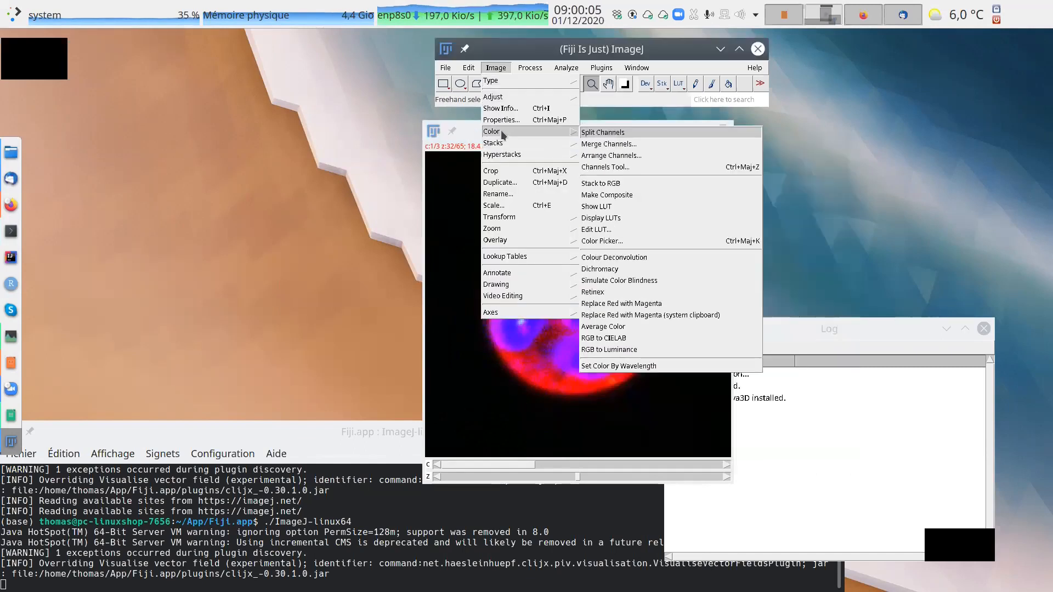
click(624, 168)
drag(530, 151, 943, 107)
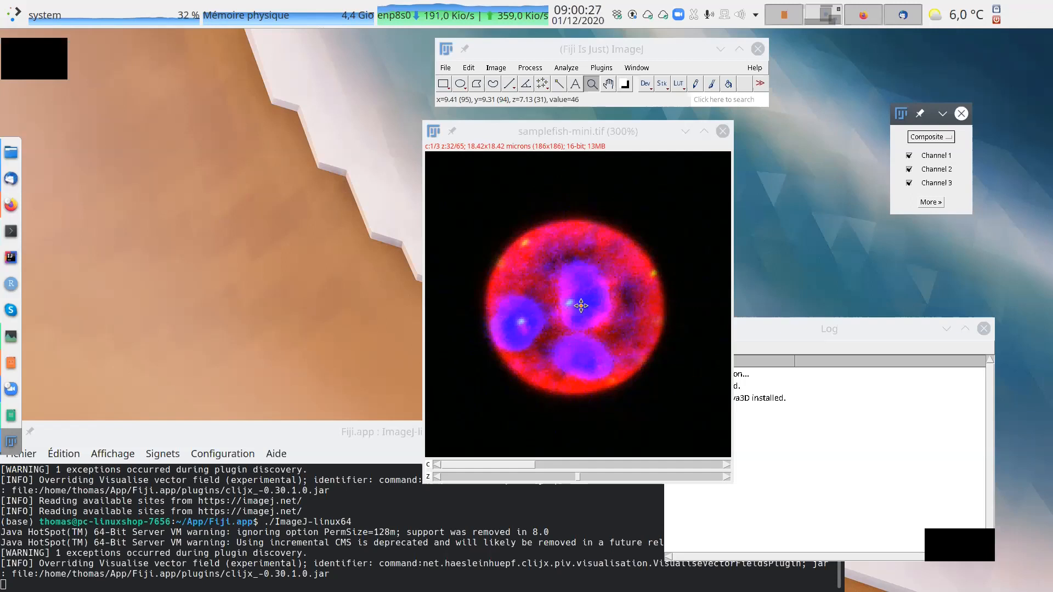
Set the channel display mode to Color and view the channels individually, ending on channel 3.
click(947, 137)
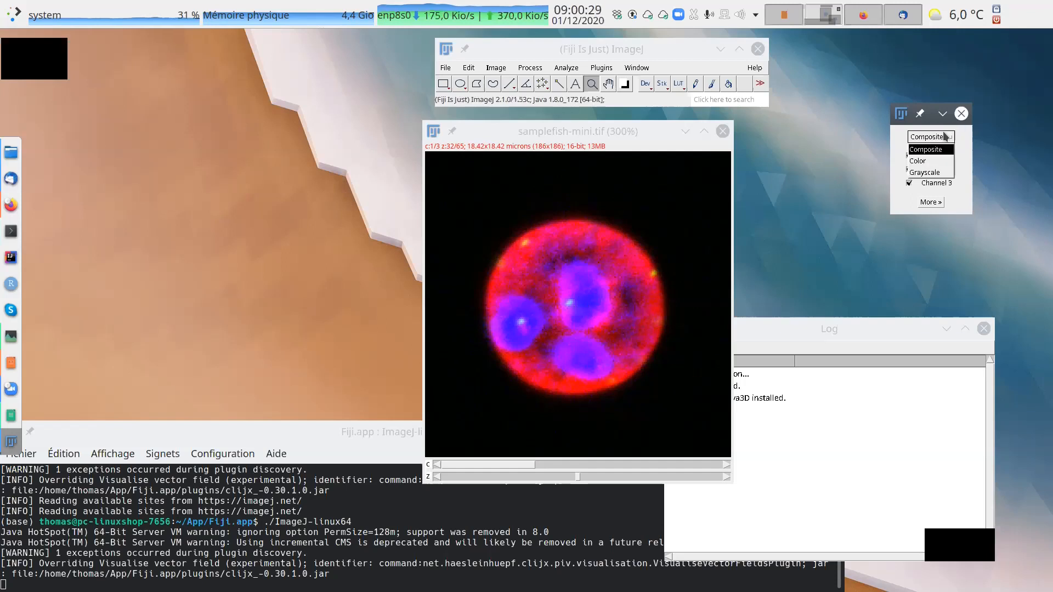
click(932, 161)
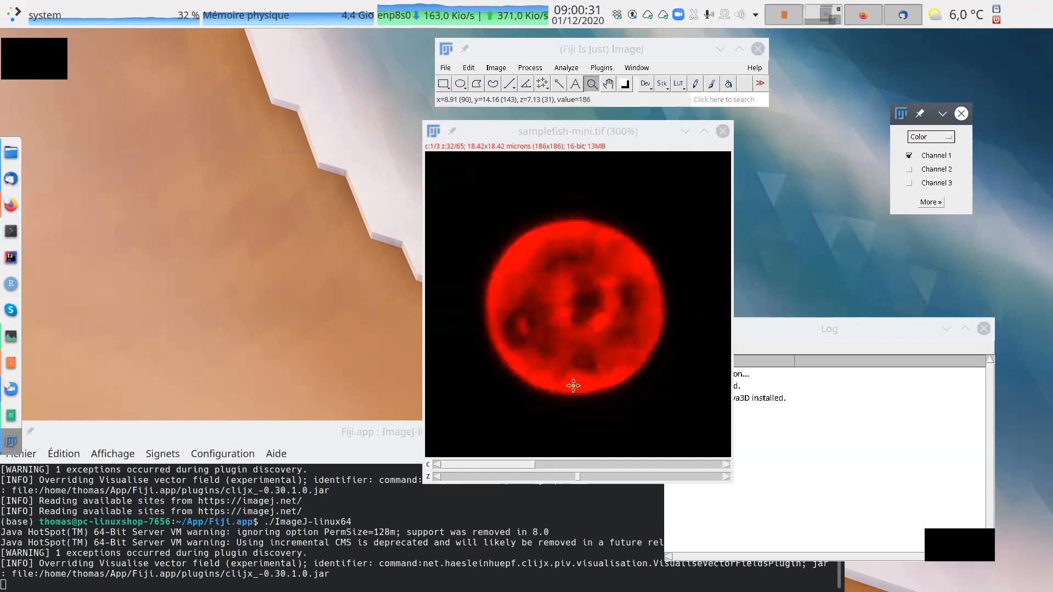
click(597, 465)
click(670, 462)
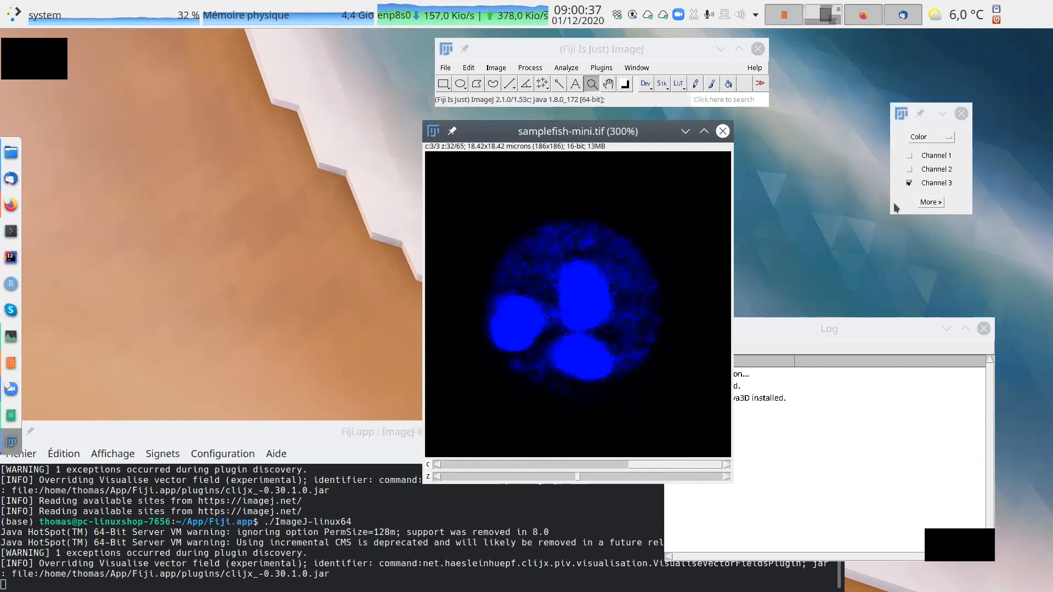
Set the channel display mode to Grayscale and compare the three channels at slice 32.
click(937, 144)
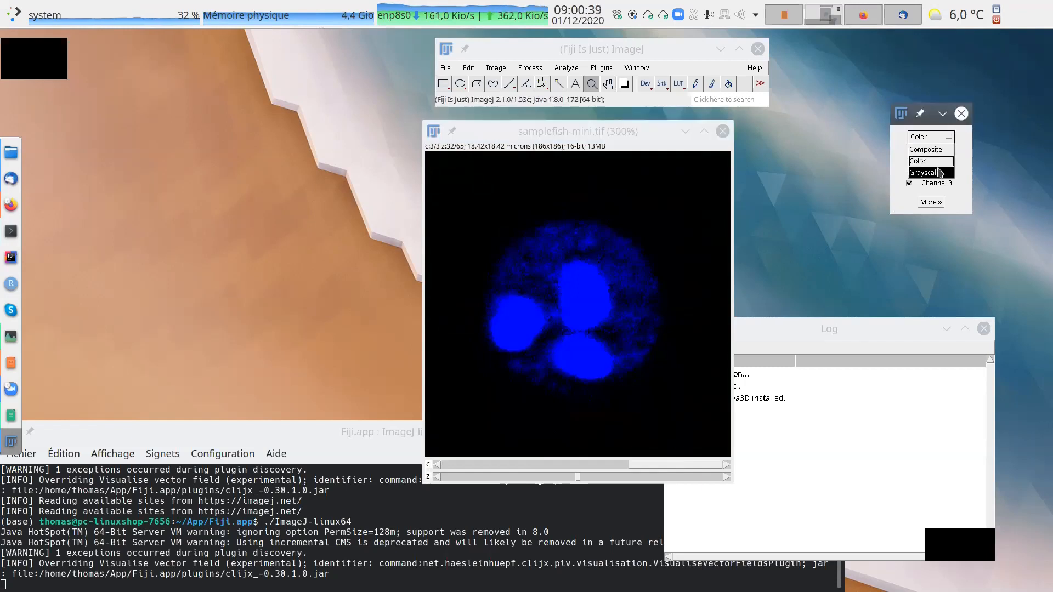
click(939, 168)
scroll(657, 343, up, 2)
scroll(657, 342, down, 1)
scroll(658, 343, down, 2)
scroll(661, 339, up, 2)
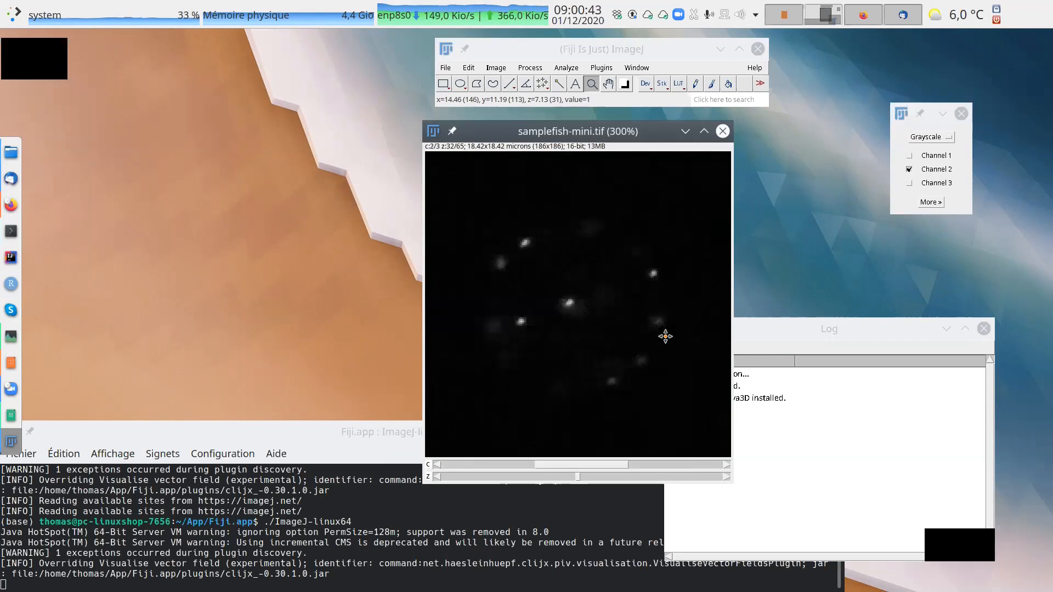
scroll(664, 337, up, 1)
scroll(629, 360, down, 2)
scroll(628, 361, up, 1)
scroll(629, 360, down, 1)
scroll(630, 359, up, 1)
scroll(630, 360, down, 1)
scroll(631, 359, up, 1)
scroll(631, 358, down, 1)
scroll(631, 358, up, 1)
scroll(631, 358, down, 1)
scroll(630, 358, up, 2)
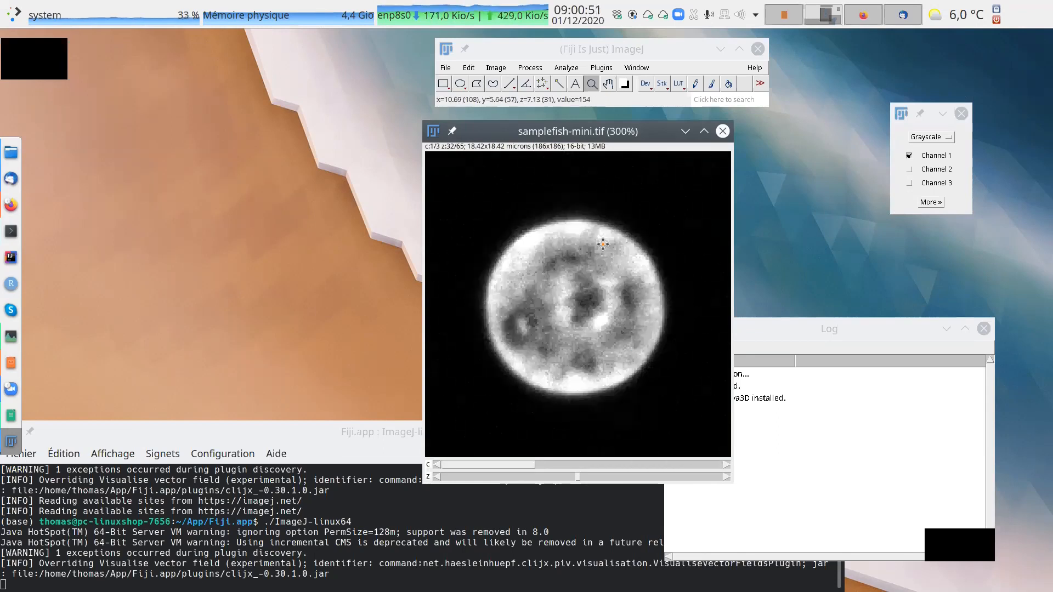
Display channel 3 of the samplefish-mini stack at z slice 31.
mouse_move(578, 480)
mouse_down()
mouse_move(502, 478)
mouse_move(673, 482)
mouse_move(581, 491)
mouse_move(558, 491)
mouse_move(633, 490)
mouse_move(523, 482)
mouse_move(736, 474)
mouse_move(477, 479)
mouse_move(630, 469)
mouse_move(581, 475)
mouse_up()
click(572, 465)
click(650, 464)
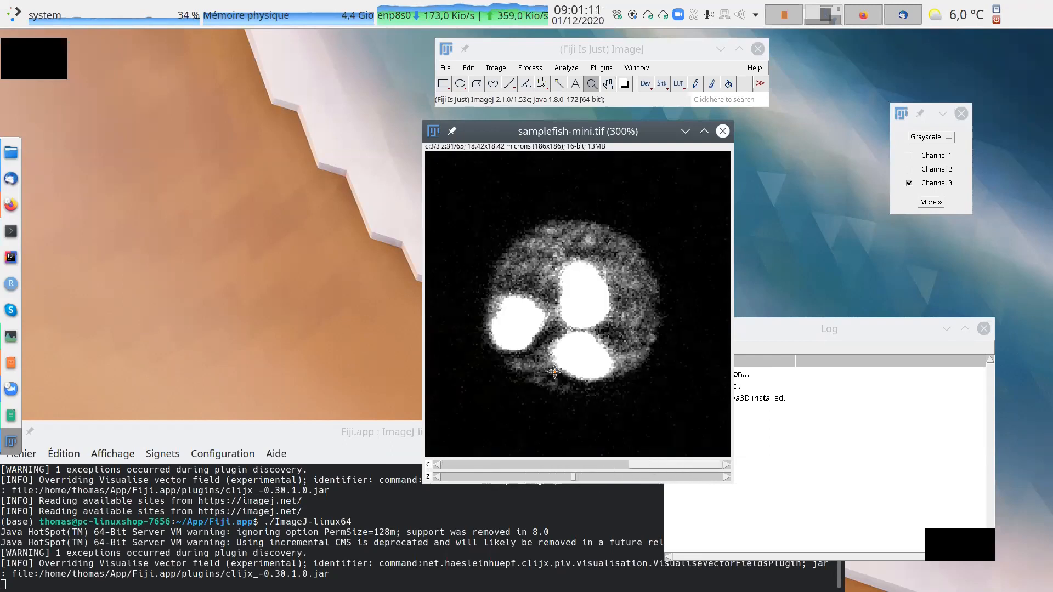
Open the Brightness/Contrast adjustment, place its window clear of the image, and apply automatic contrast to channel 3.
click(496, 68)
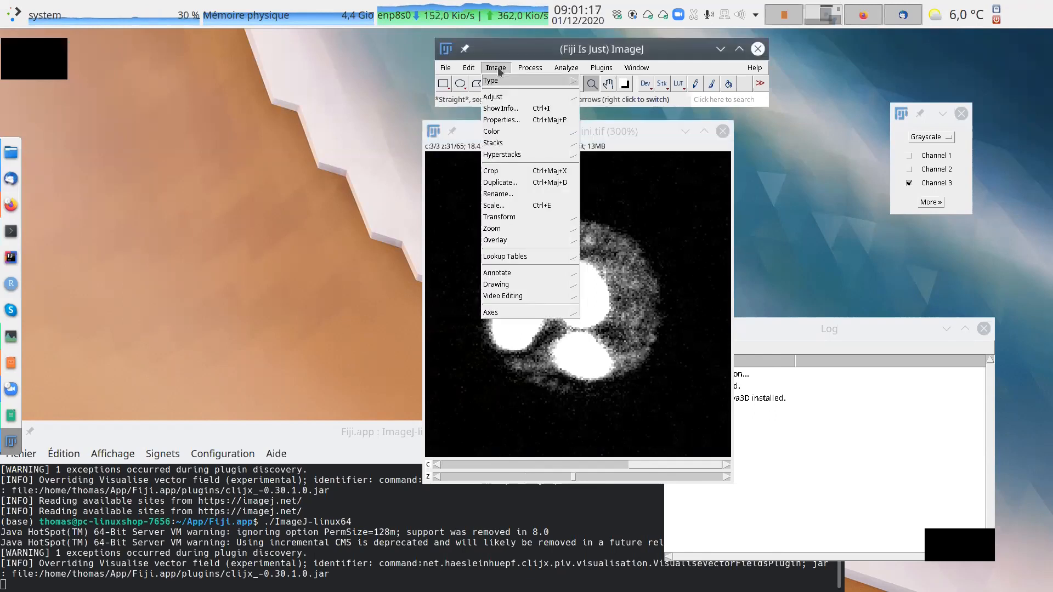
mouse_move(495, 101)
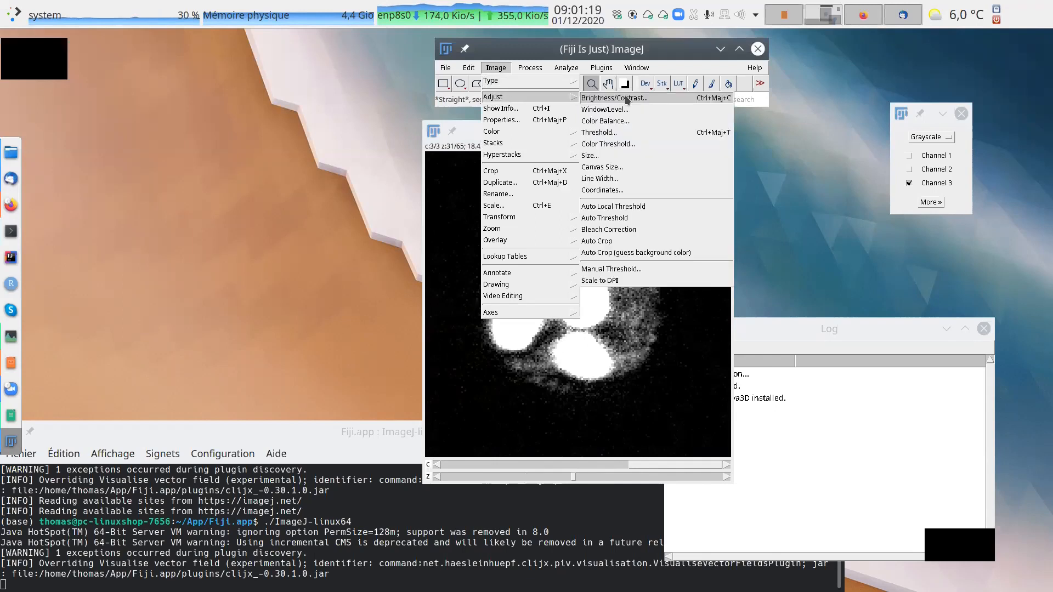
click(629, 100)
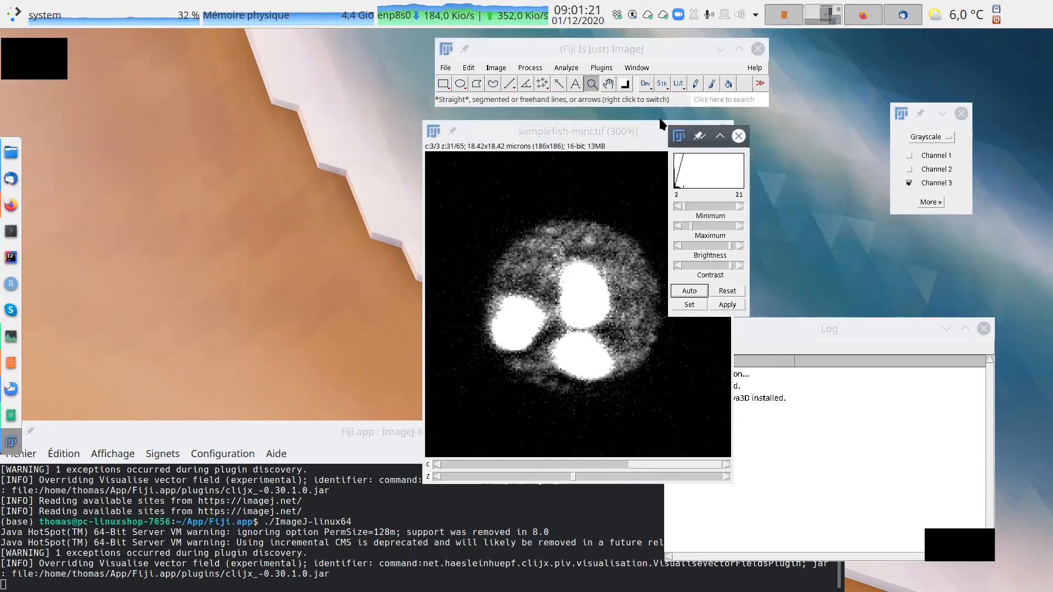
drag(716, 137, 843, 111)
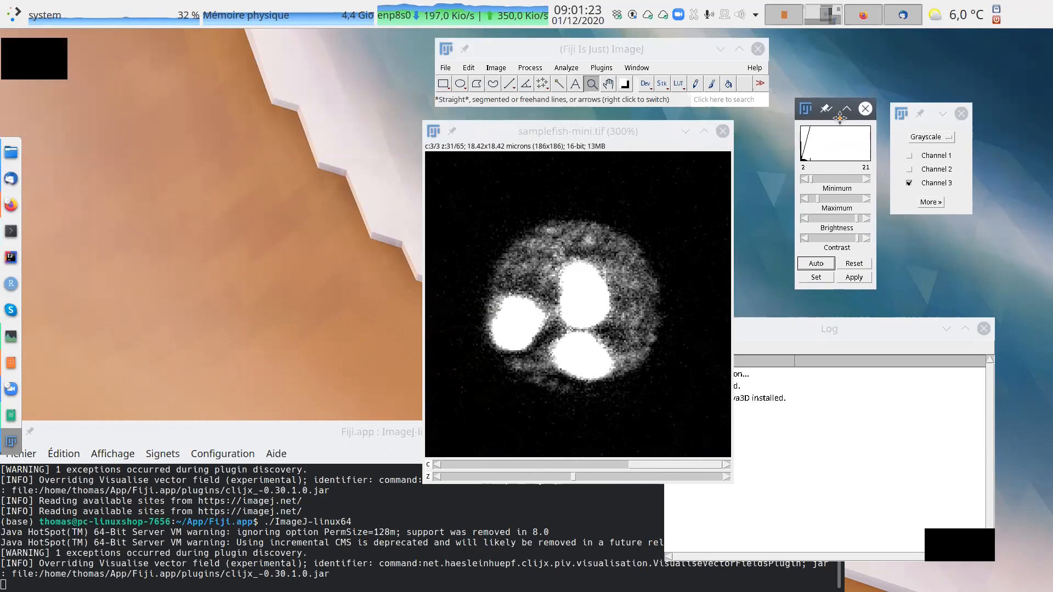
click(819, 265)
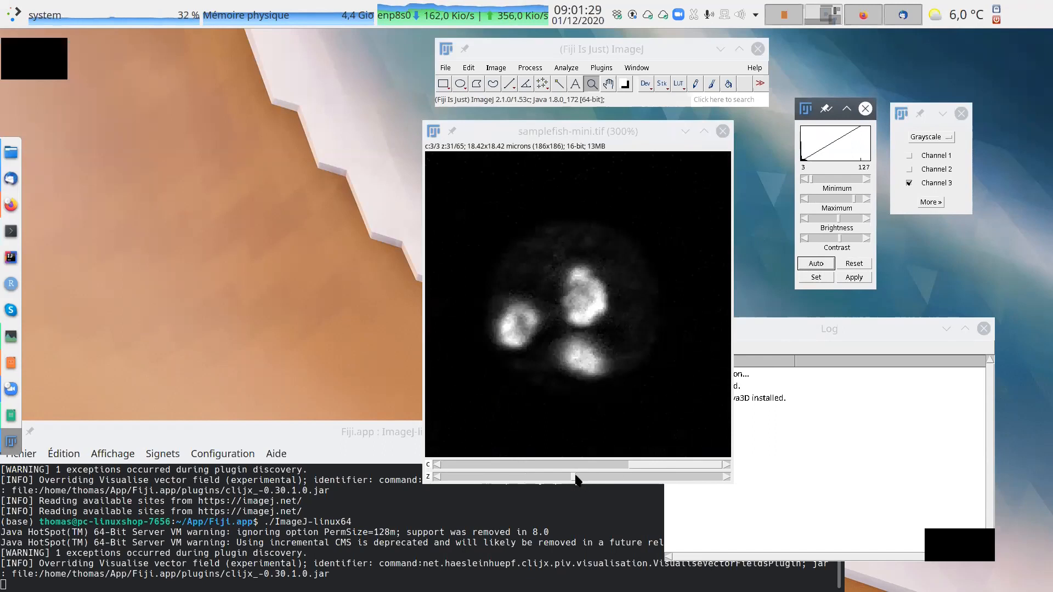
Browse channel 3 to z slice 35 and move the samplefish-mini window away from the Log.
mouse_move(573, 478)
mouse_down()
mouse_move(630, 477)
mouse_move(540, 480)
mouse_move(607, 482)
mouse_move(588, 482)
mouse_up()
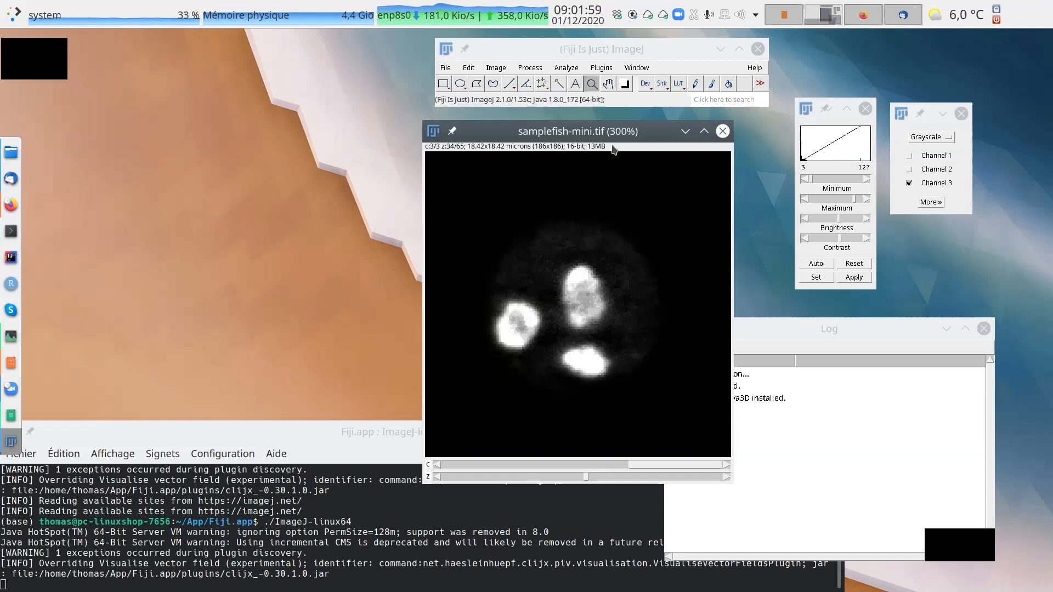
drag(588, 137, 445, 153)
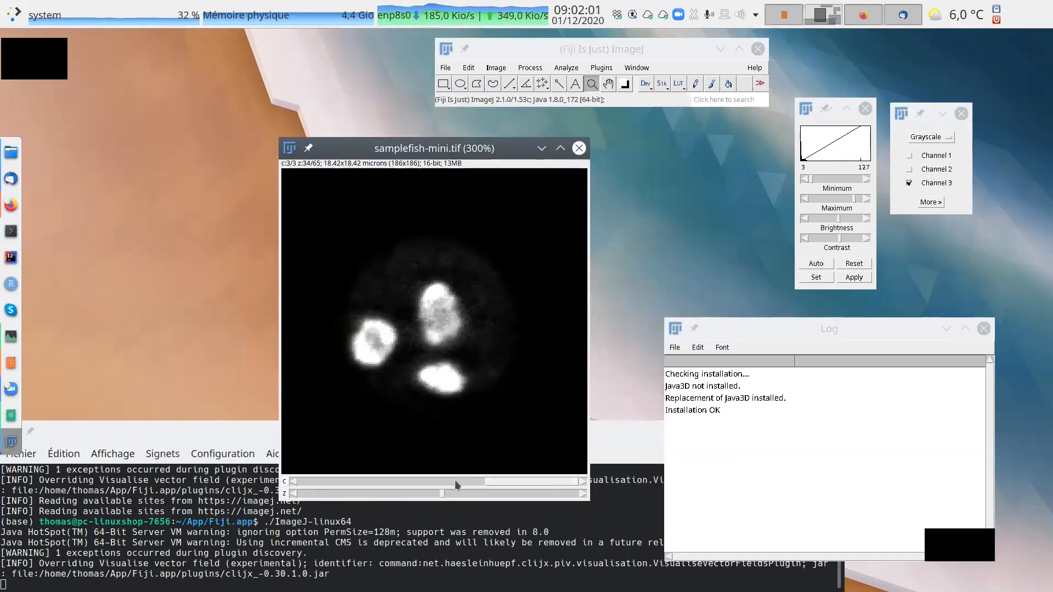
mouse_move(440, 497)
mouse_down()
mouse_move(378, 500)
mouse_move(541, 502)
mouse_move(396, 510)
mouse_move(444, 506)
mouse_up()
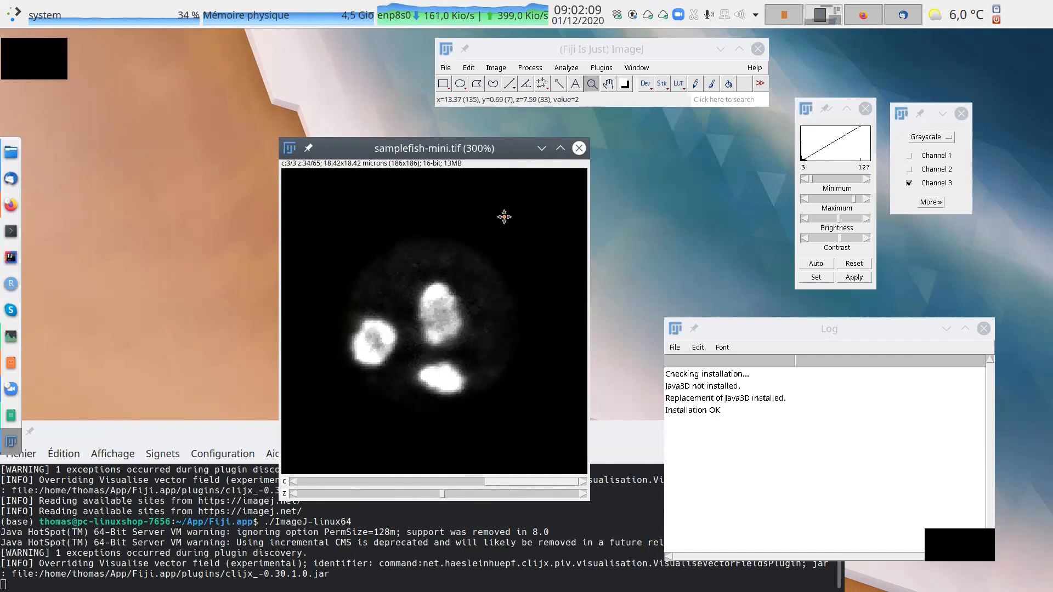
mouse_move(442, 494)
mouse_down()
mouse_move(396, 495)
mouse_move(488, 505)
mouse_move(447, 502)
mouse_up()
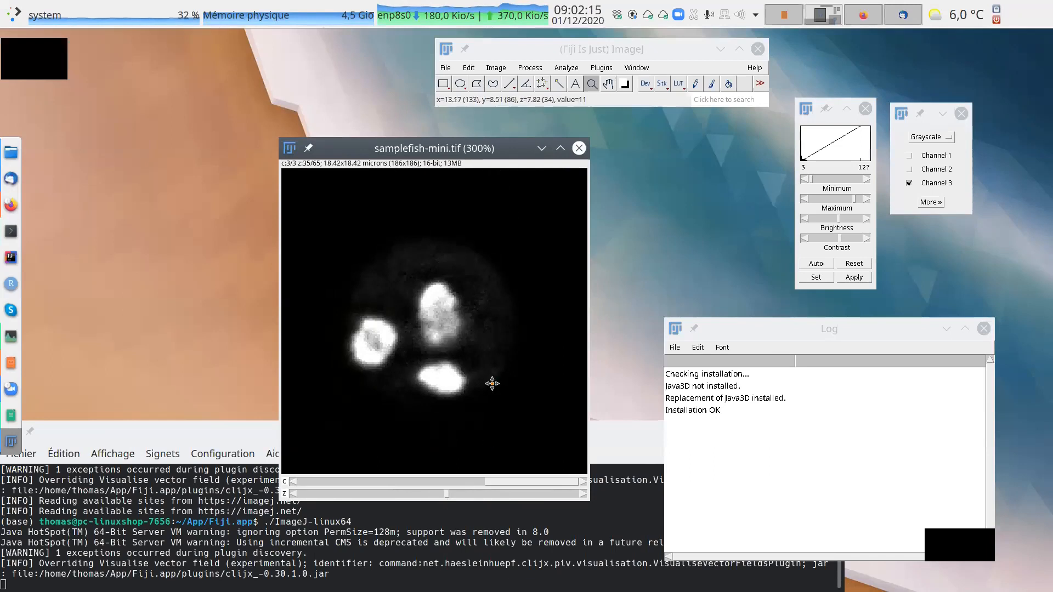
Open the Threshold adjustment and preview the thresholded regions of channel 3 at z slice 34.
click(496, 69)
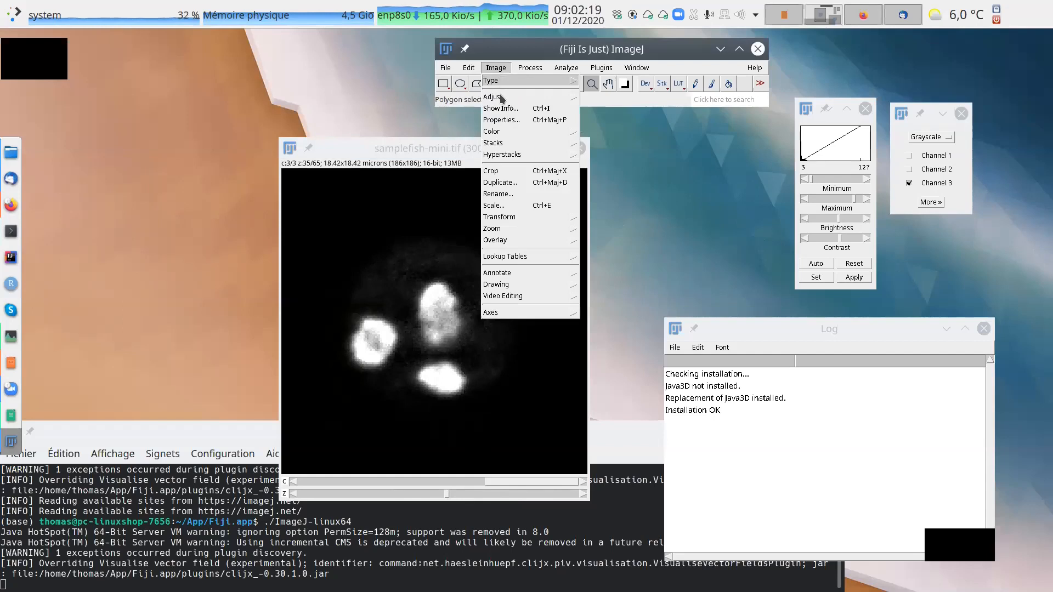
mouse_move(499, 96)
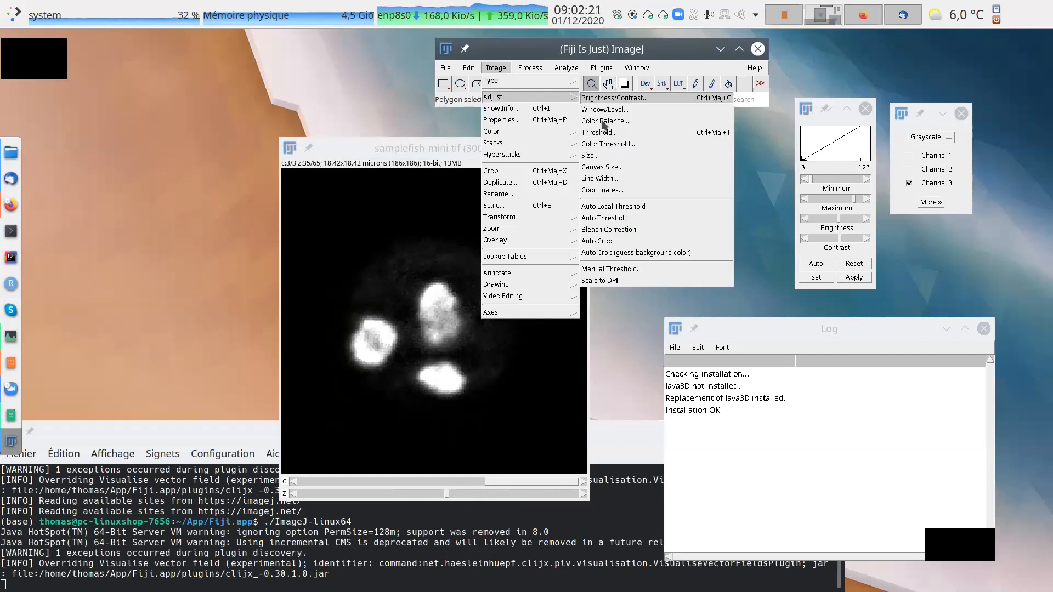
click(601, 132)
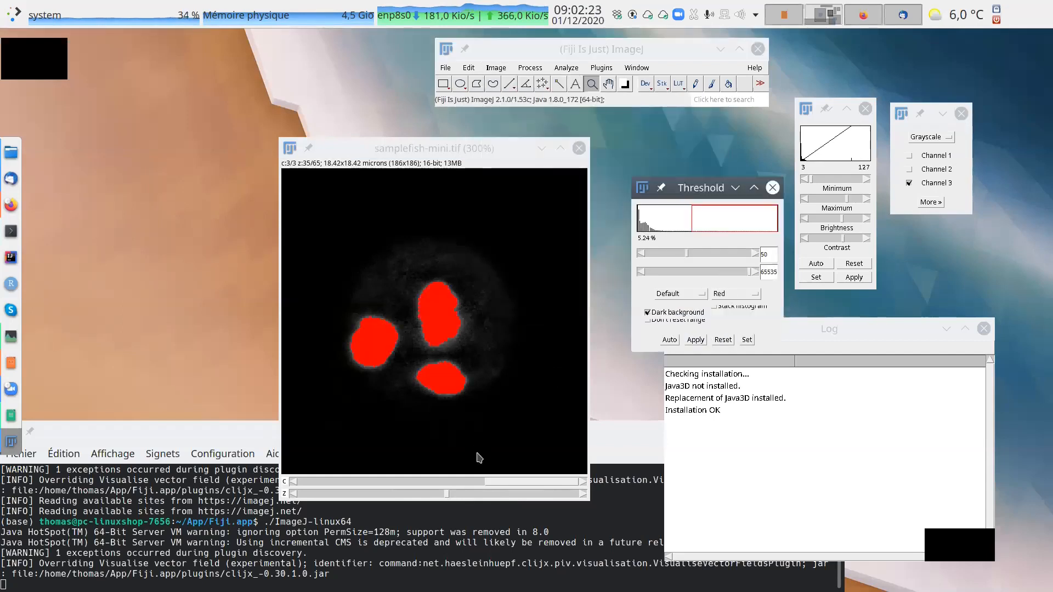
mouse_move(446, 496)
mouse_down()
mouse_move(422, 495)
mouse_move(527, 490)
mouse_move(439, 490)
mouse_up()
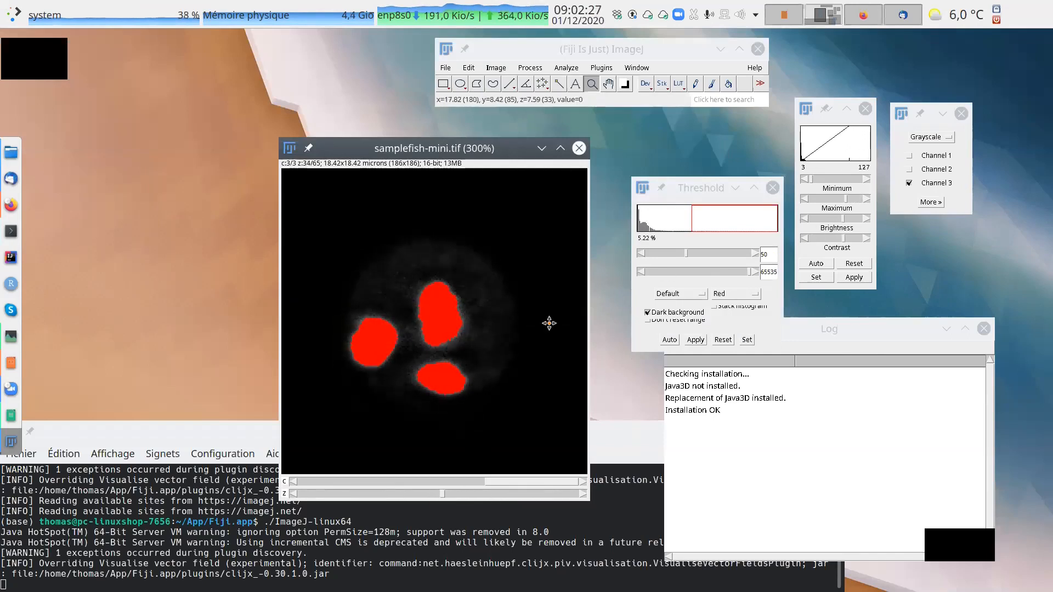
Switch to channel 2 and lower the minimum threshold to 14, checking the detected spots at z slice 25.
click(436, 481)
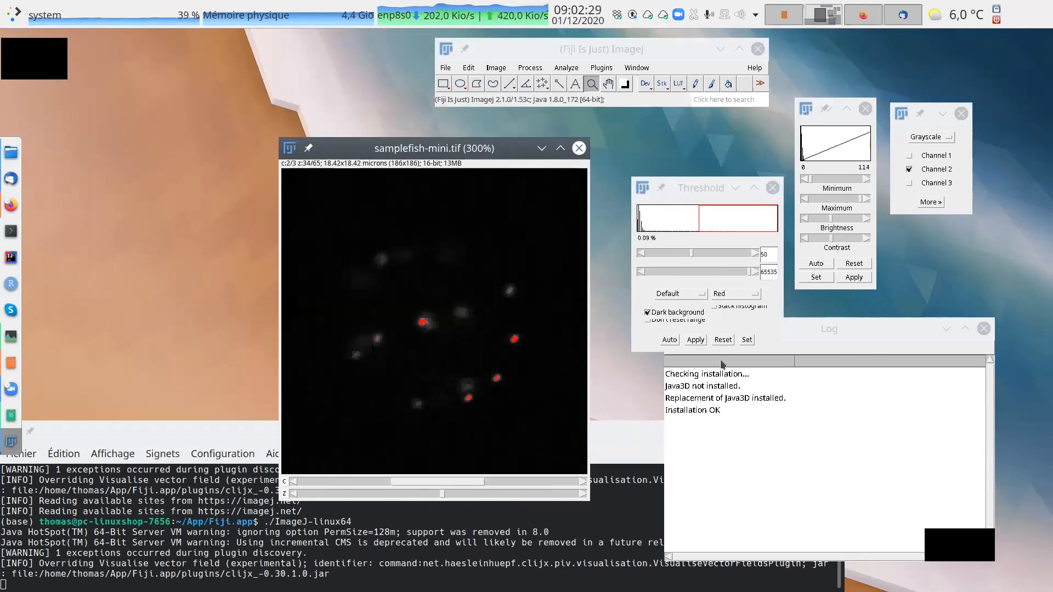
drag(689, 252, 665, 261)
drag(441, 495, 405, 495)
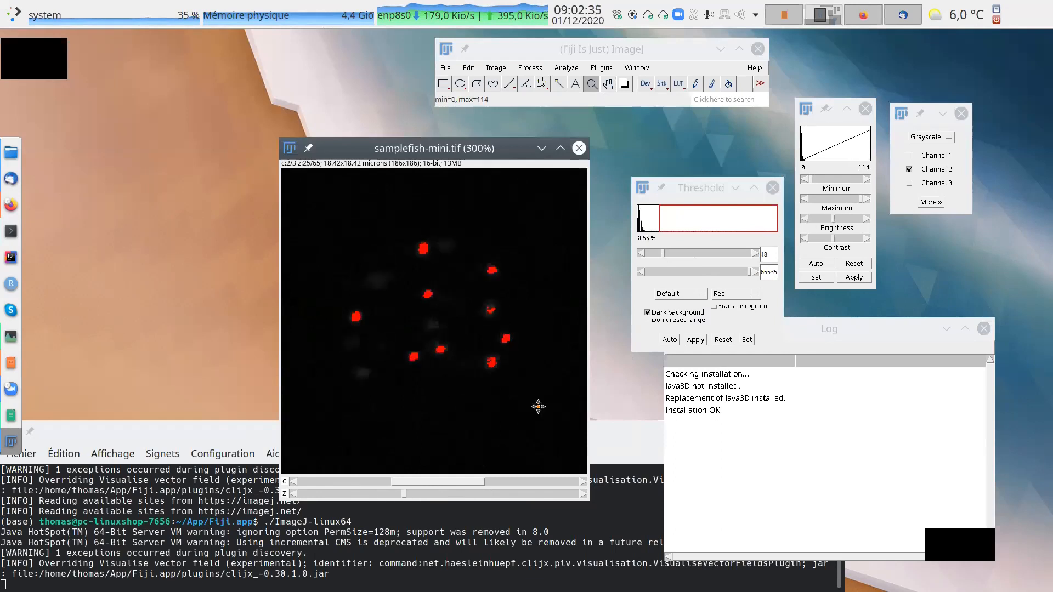
drag(663, 256, 658, 256)
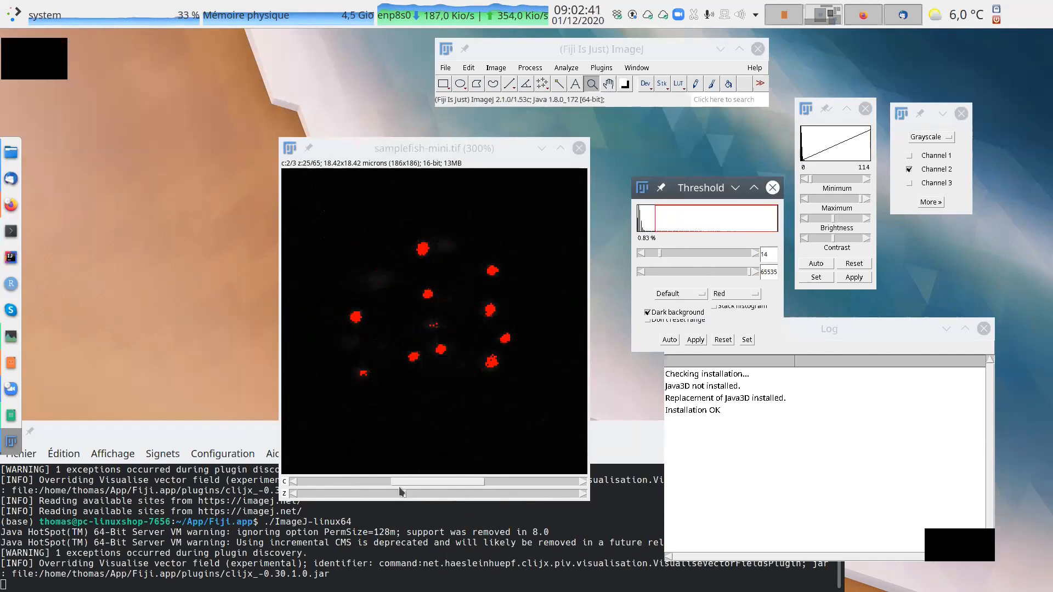
Display channel 1 at z slice 33, then reset the threshold and close the Threshold window.
click(365, 482)
drag(404, 495, 439, 493)
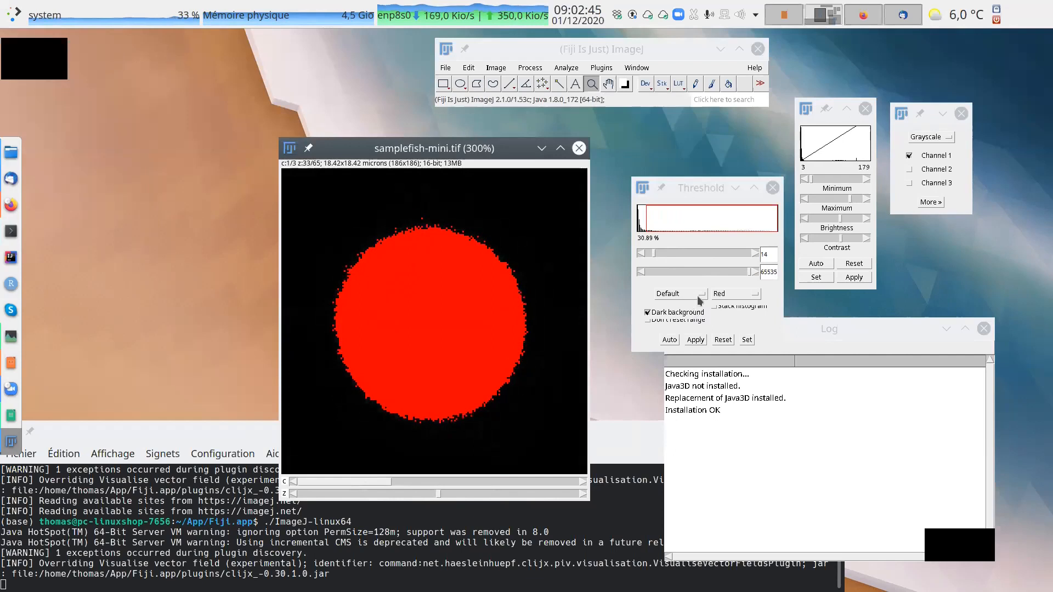
drag(707, 190, 704, 135)
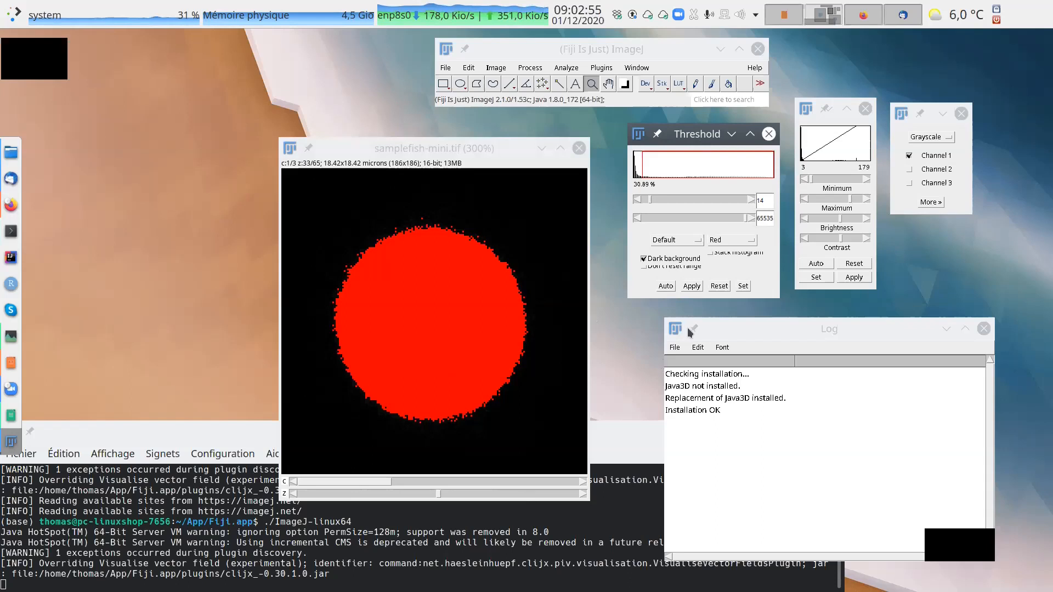
click(719, 286)
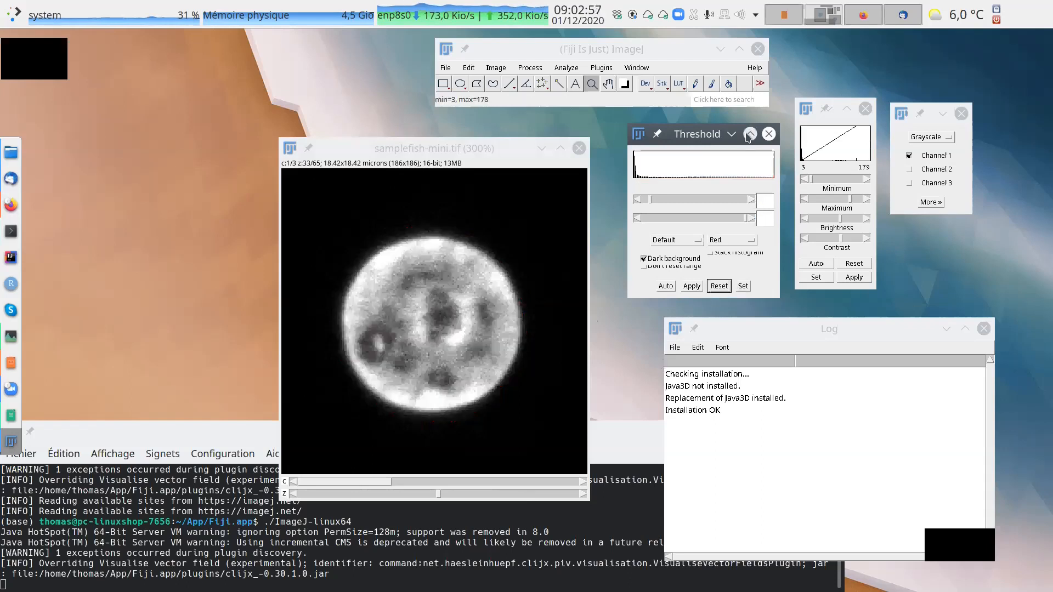
click(769, 134)
Make room beside the samplefish-mini image and open the C1, C2 and C3 3Dseg.zip files from the FISH1 folder together.
drag(492, 154, 258, 118)
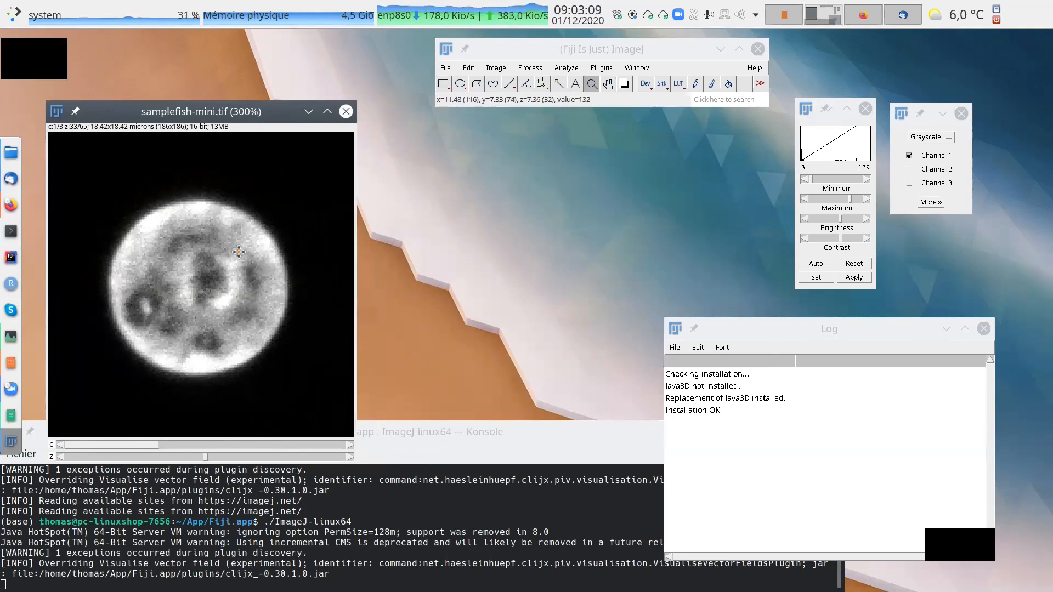
click(445, 69)
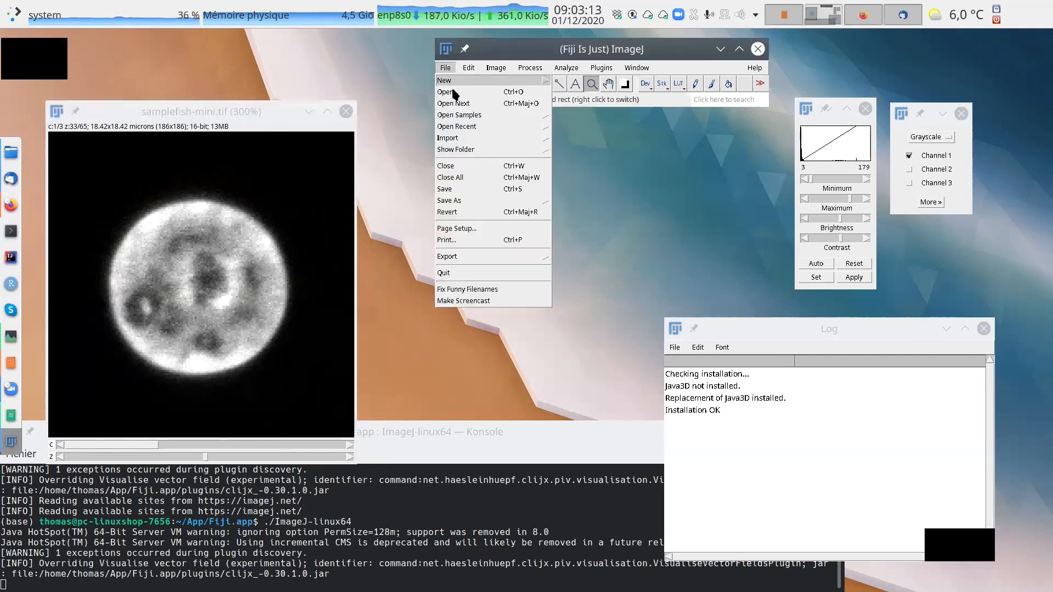
click(453, 92)
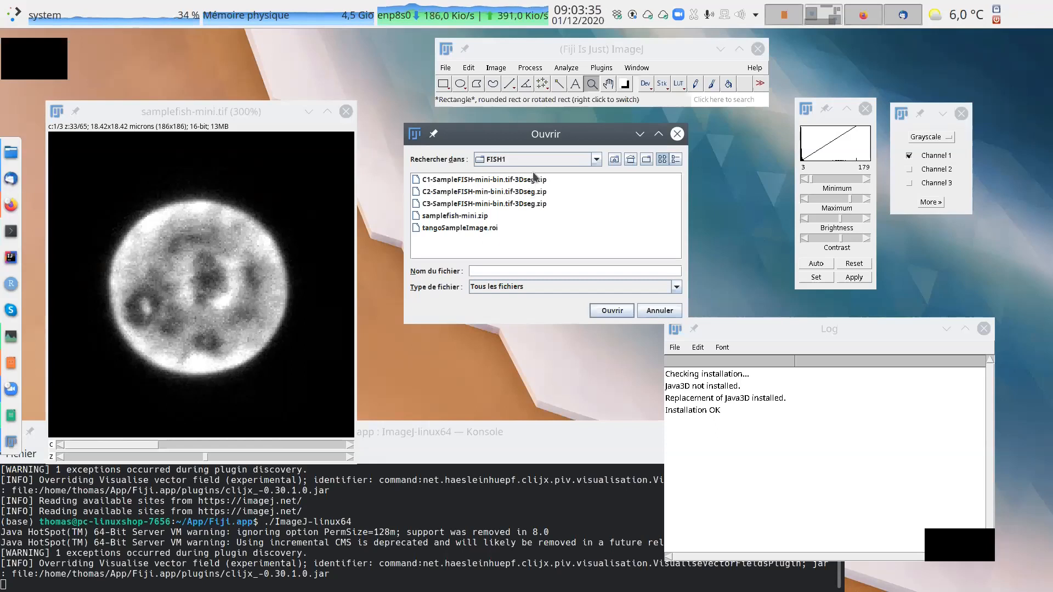
click(510, 181)
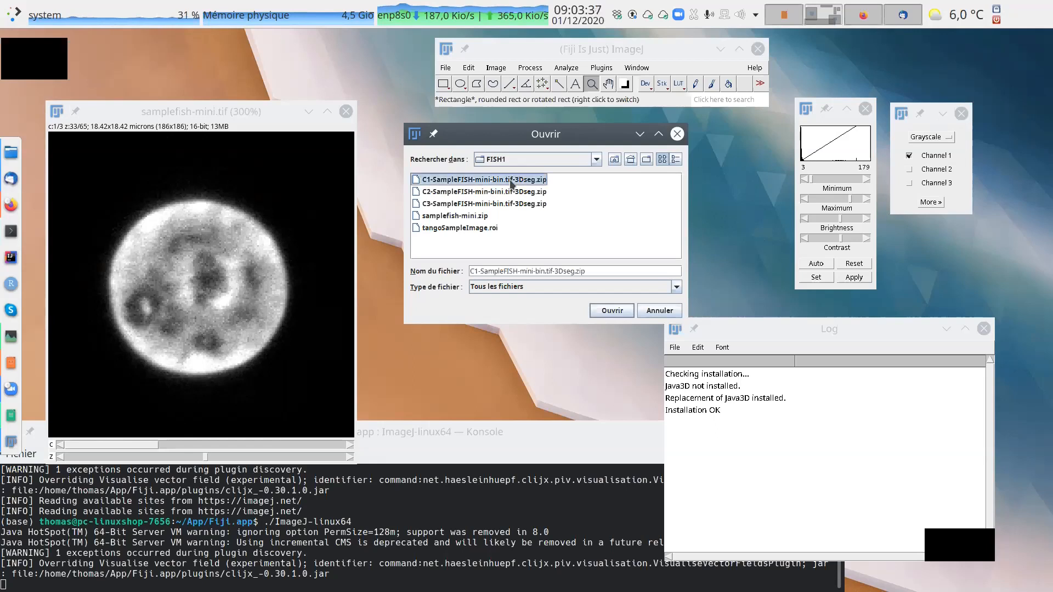
shift+click(518, 193)
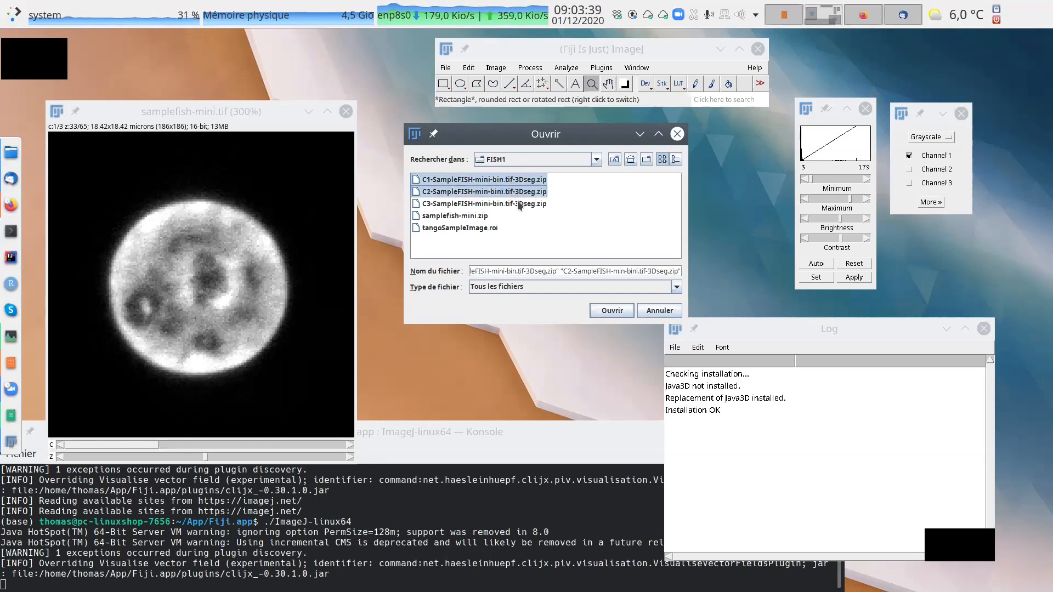
shift+click(519, 205)
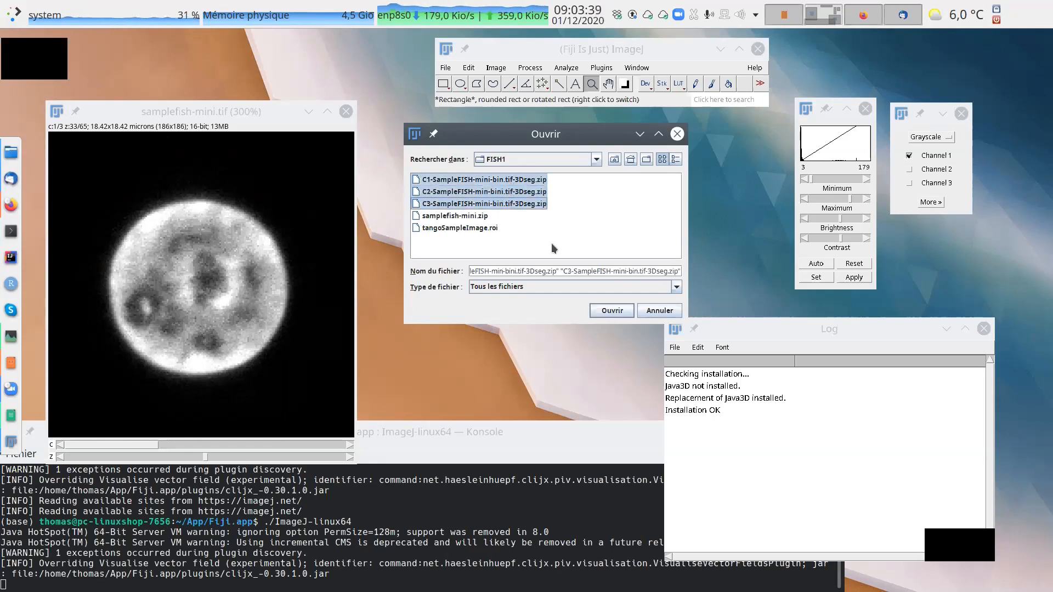
click(613, 312)
Separate the three segmented image windows and the Log, showing C3 at slice 30 and C2 at slice 36.
scroll(516, 224, down, 17)
drag(500, 147, 681, 138)
scroll(507, 230, down, 18)
drag(492, 145, 554, 267)
drag(698, 324, 736, 334)
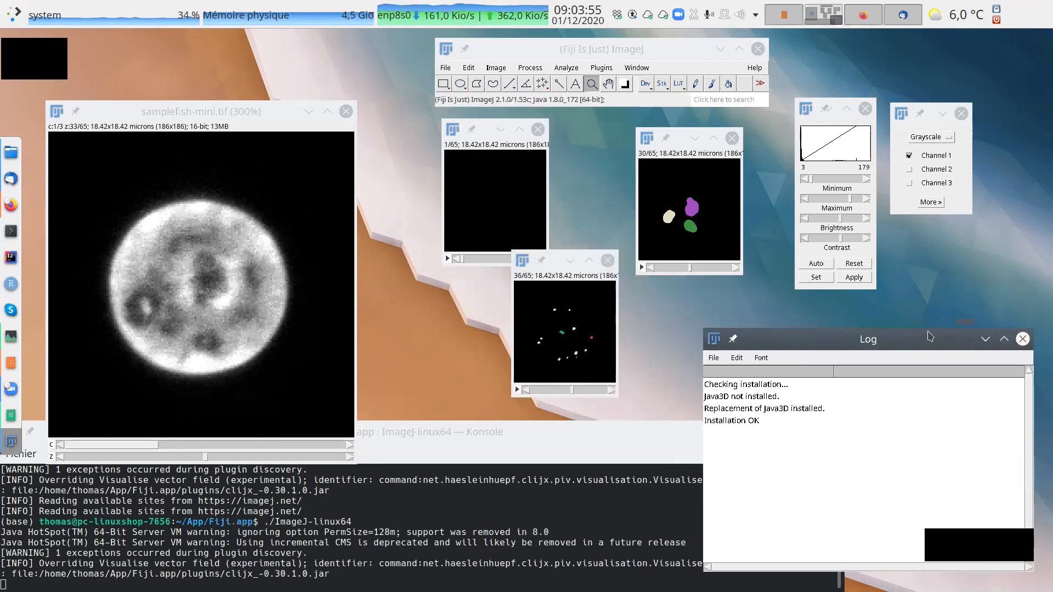
drag(482, 186, 411, 180)
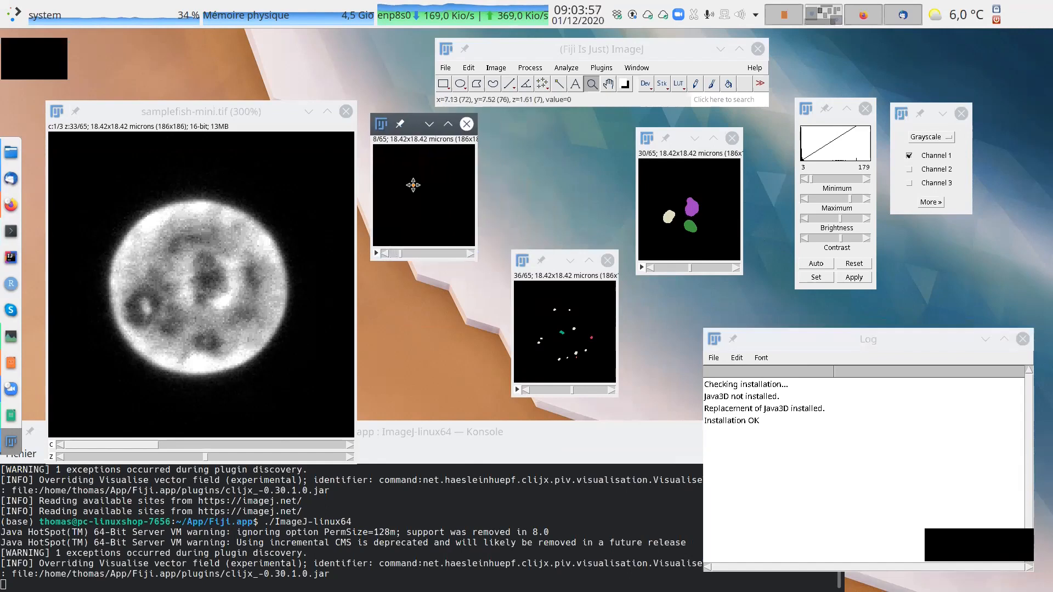
Zoom samplefish-mini and the C1, C2 and C3 segmented images to 150% and arrange them side by side.
right_click(188, 238)
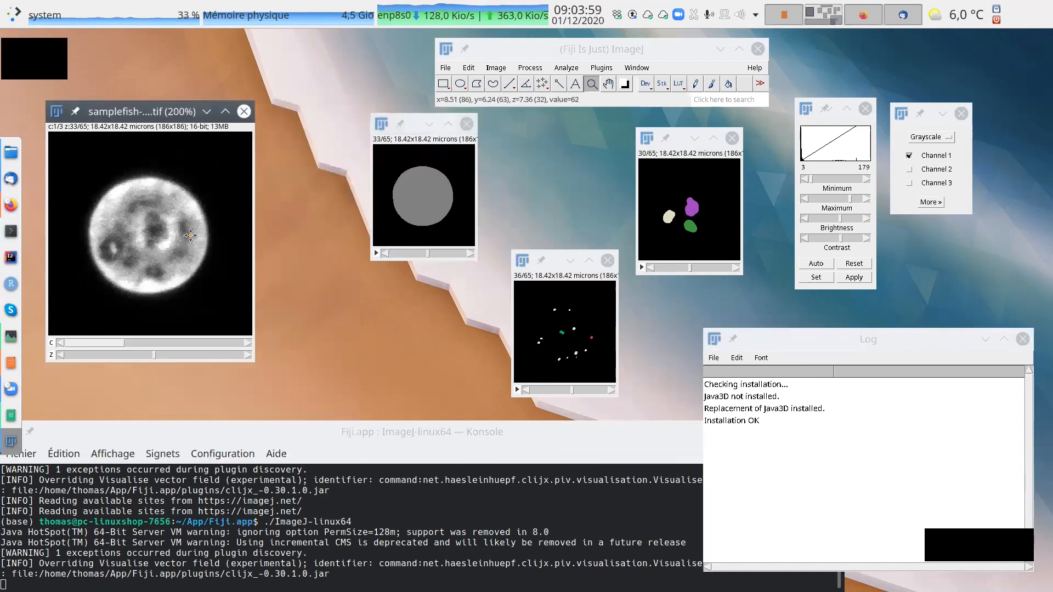
click(400, 173)
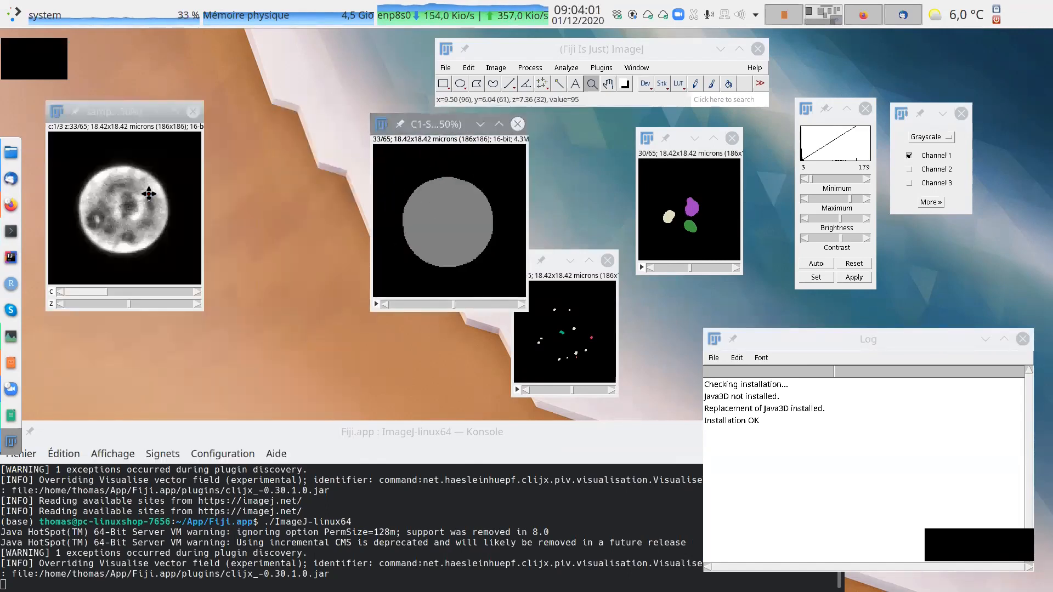
drag(443, 125, 286, 109)
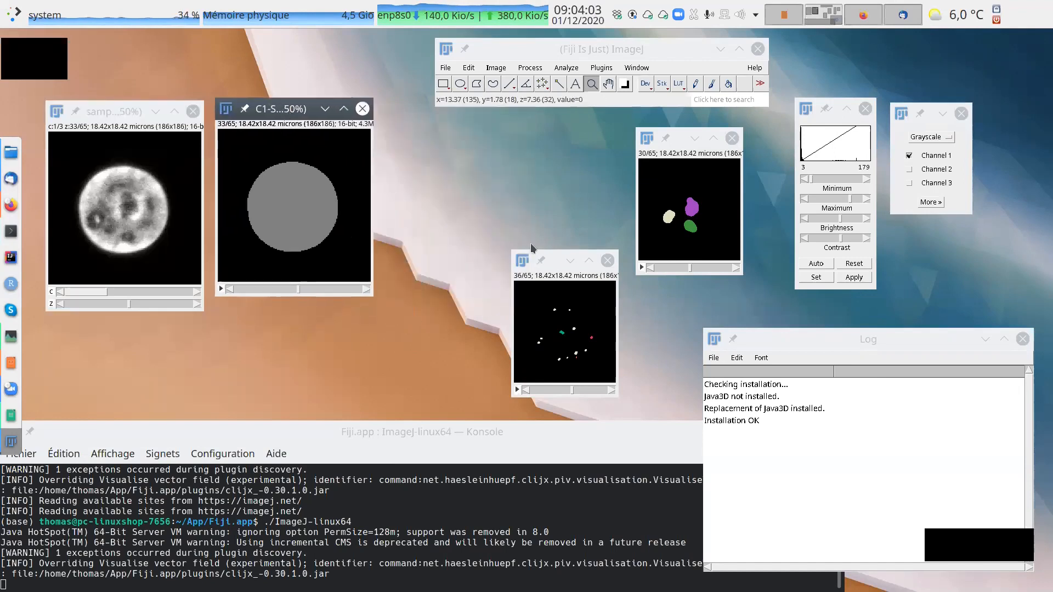
click(569, 339)
drag(582, 274, 454, 138)
click(683, 200)
drag(712, 142, 624, 121)
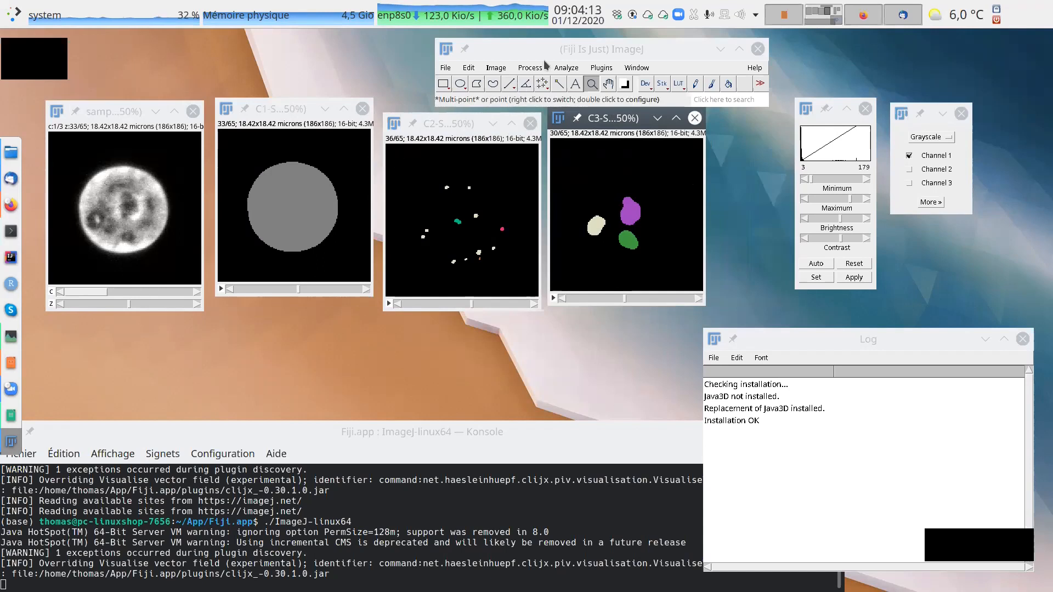
Synchronize samplefish-mini with the C1, C2 and C3 segmented images using Synchronize Windows, keeping its window below the images.
click(568, 69)
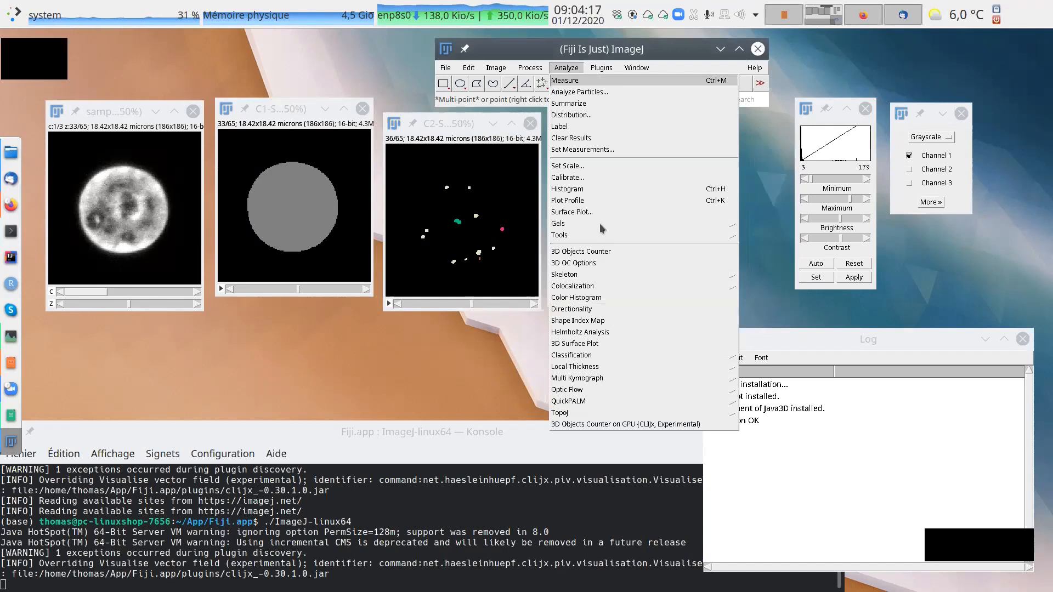
mouse_move(572, 235)
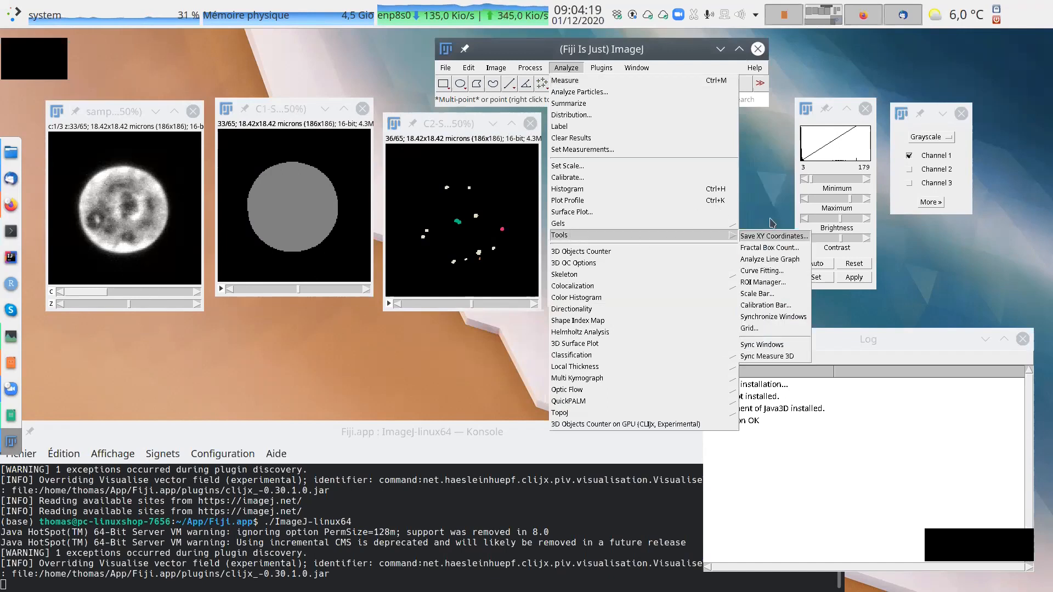
click(769, 317)
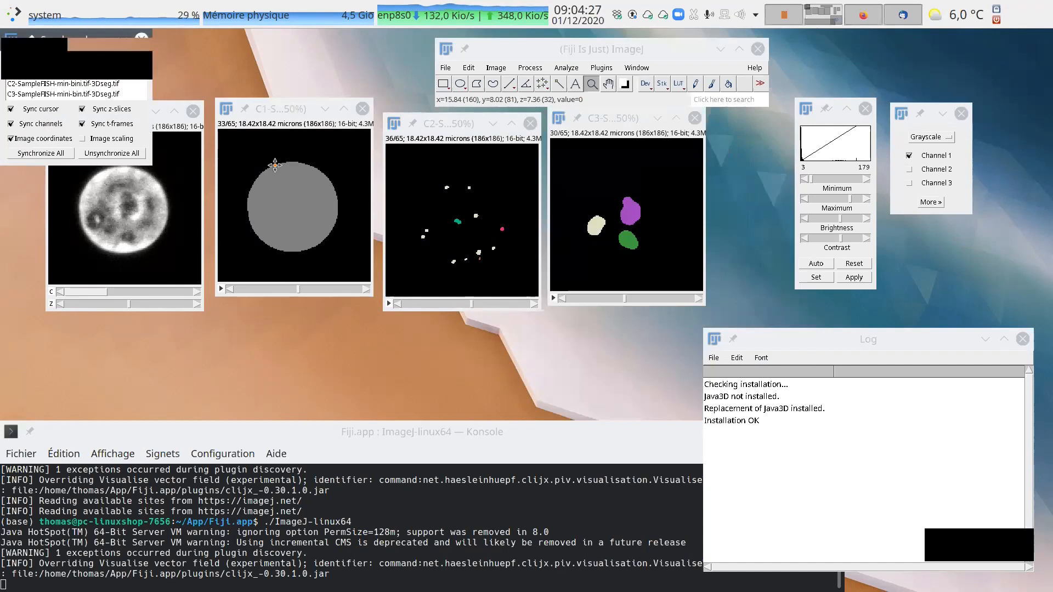
click(96, 95)
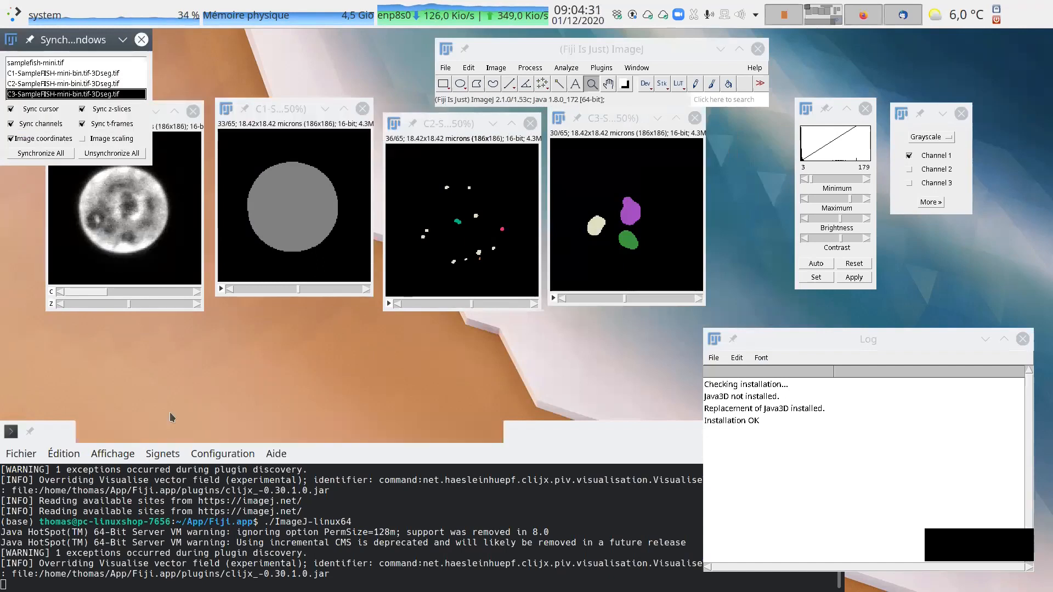
drag(85, 40, 470, 322)
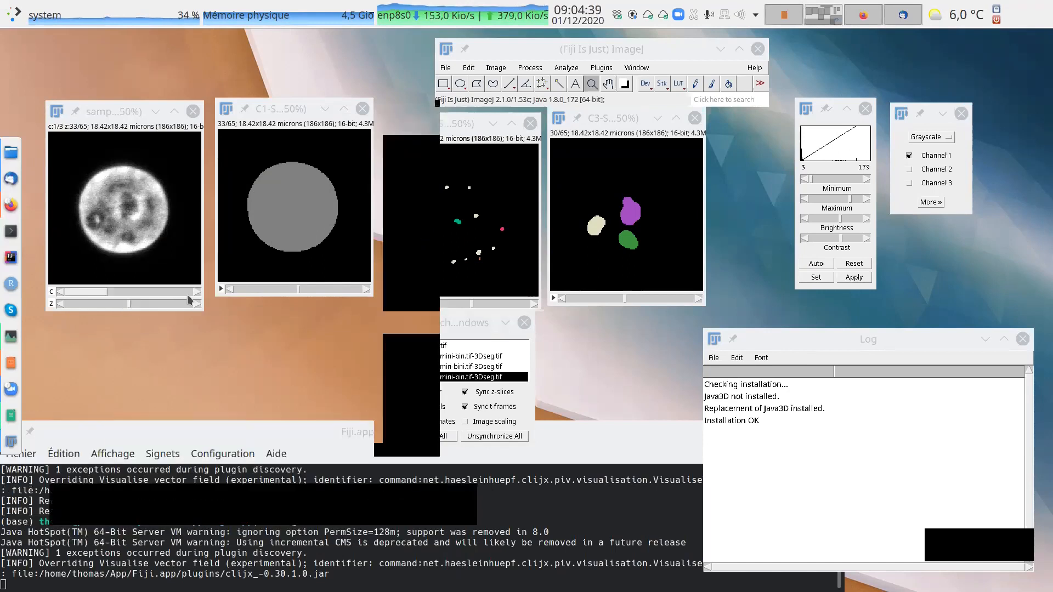
drag(475, 324, 611, 318)
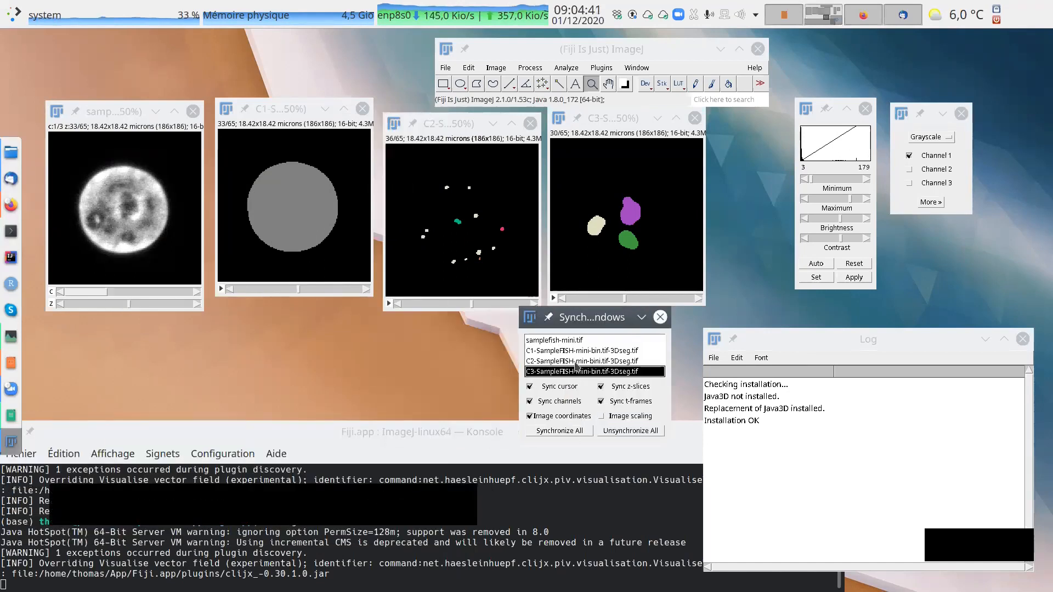
click(574, 430)
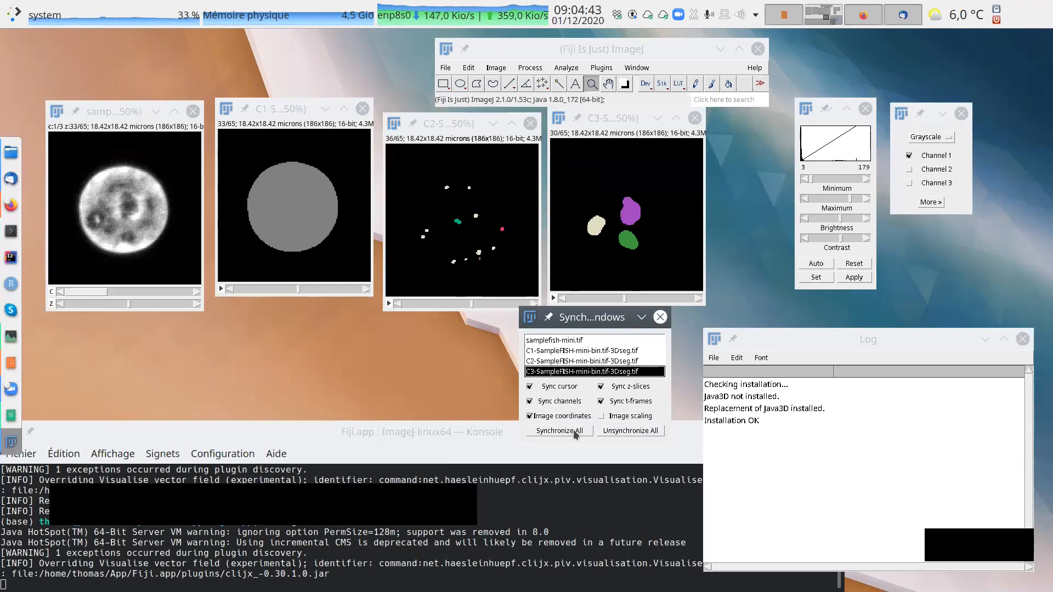
drag(602, 331, 598, 358)
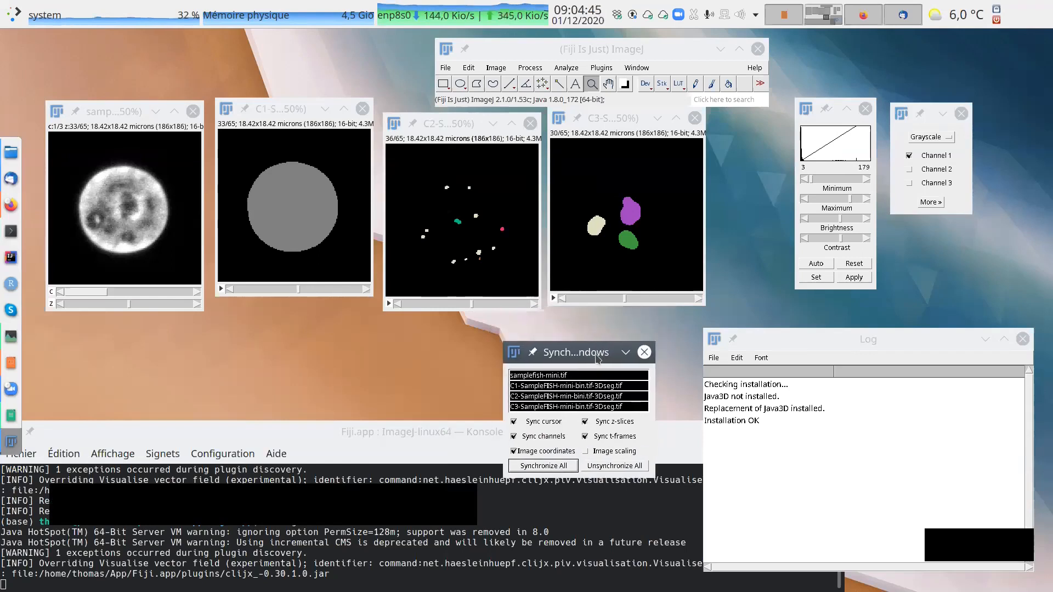
Browse the synchronized stacks at z slice 36, then show slice 33 in all four images.
mouse_move(623, 299)
mouse_down()
mouse_move(604, 298)
mouse_move(661, 301)
mouse_move(605, 297)
mouse_move(637, 295)
mouse_up()
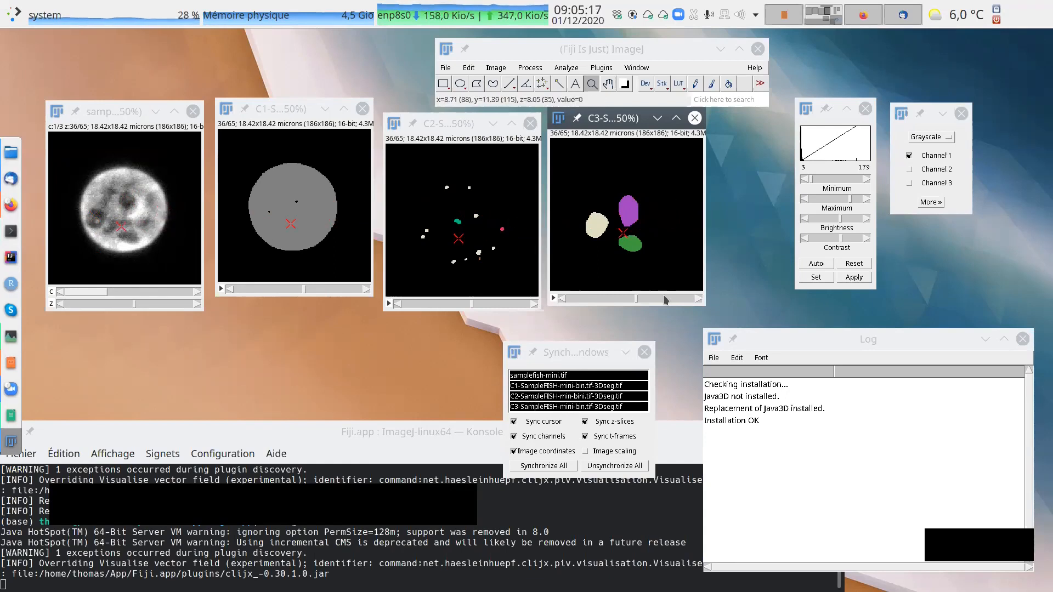
mouse_move(636, 296)
mouse_down()
mouse_move(692, 296)
mouse_move(624, 300)
mouse_move(637, 299)
mouse_up()
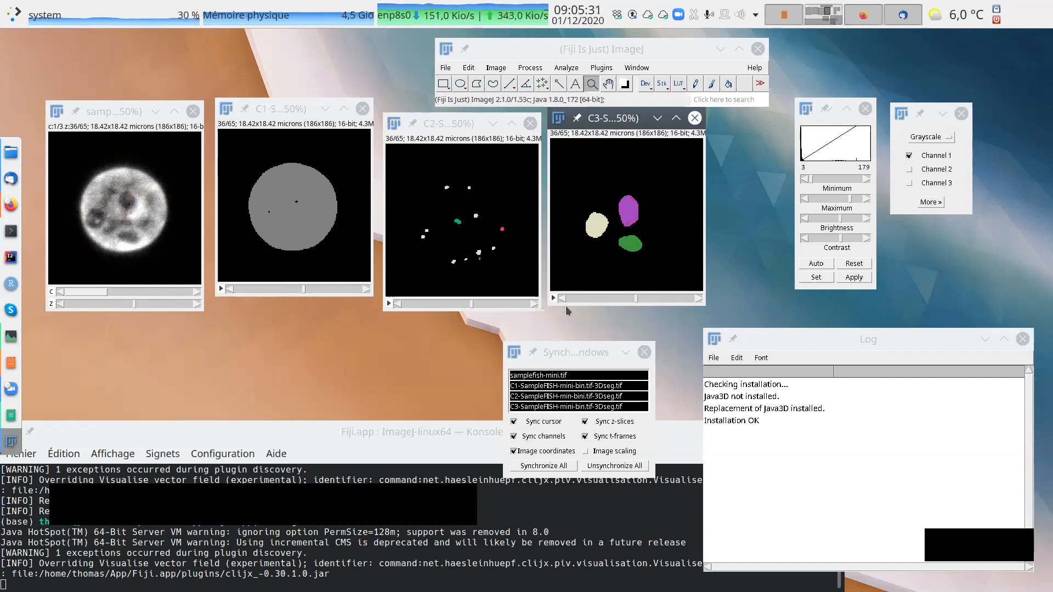
mouse_move(636, 298)
mouse_down()
mouse_move(620, 299)
mouse_move(631, 299)
mouse_up()
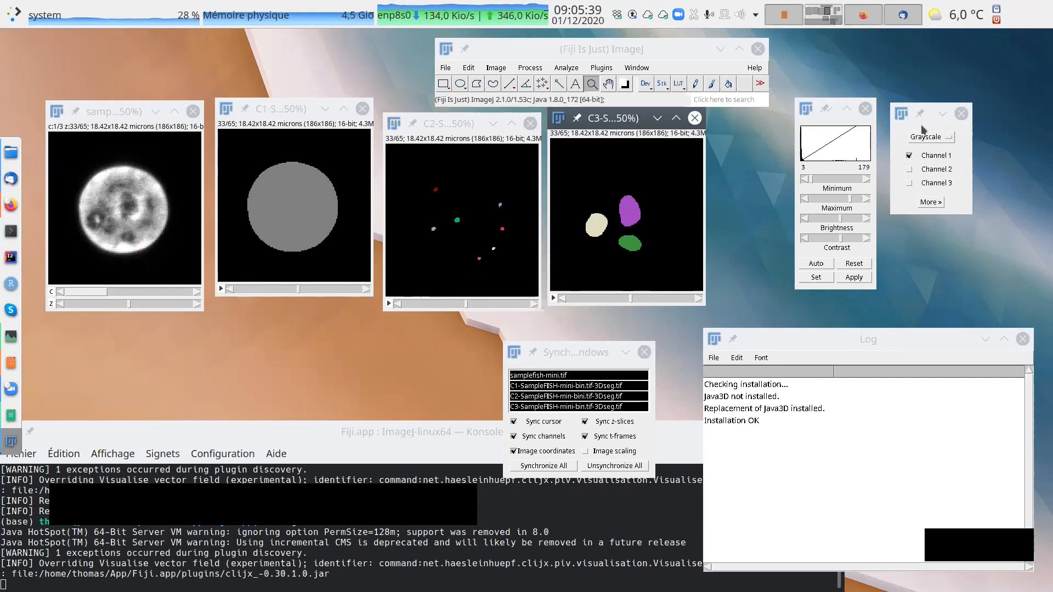
Close the Channels window and clear the workspace by stacking the brightness window and all four images along the far side.
click(962, 114)
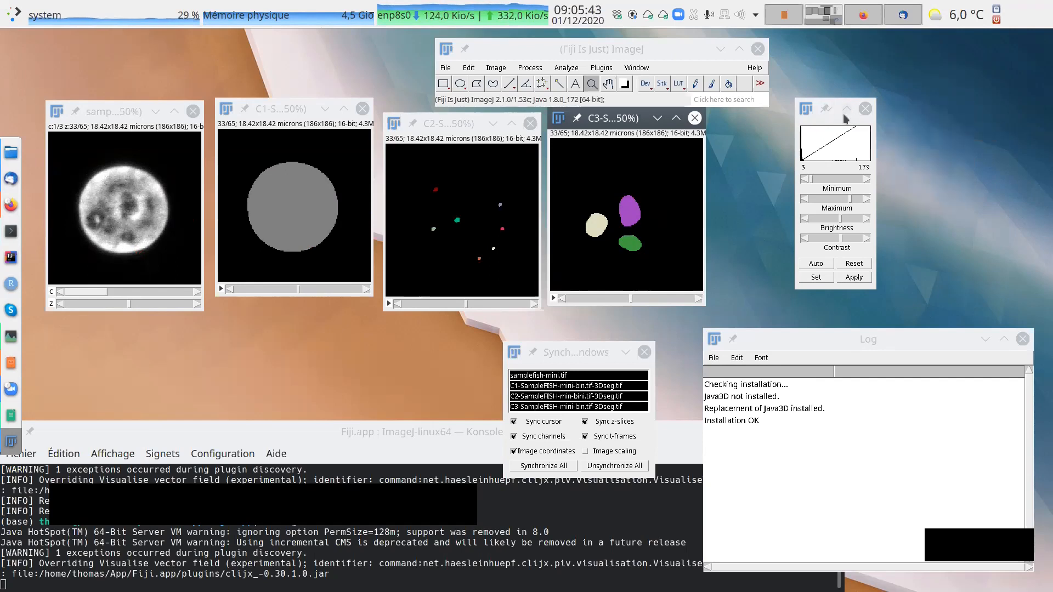
drag(838, 105, 995, 53)
drag(634, 116, 836, 76)
drag(467, 130, 845, 164)
drag(324, 115, 908, 255)
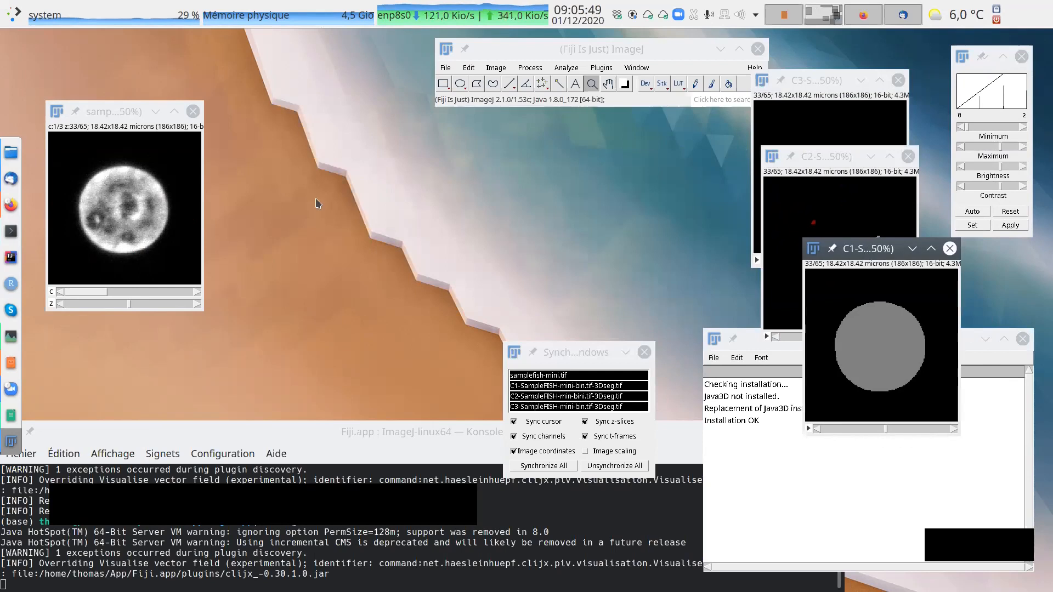
drag(124, 117, 864, 350)
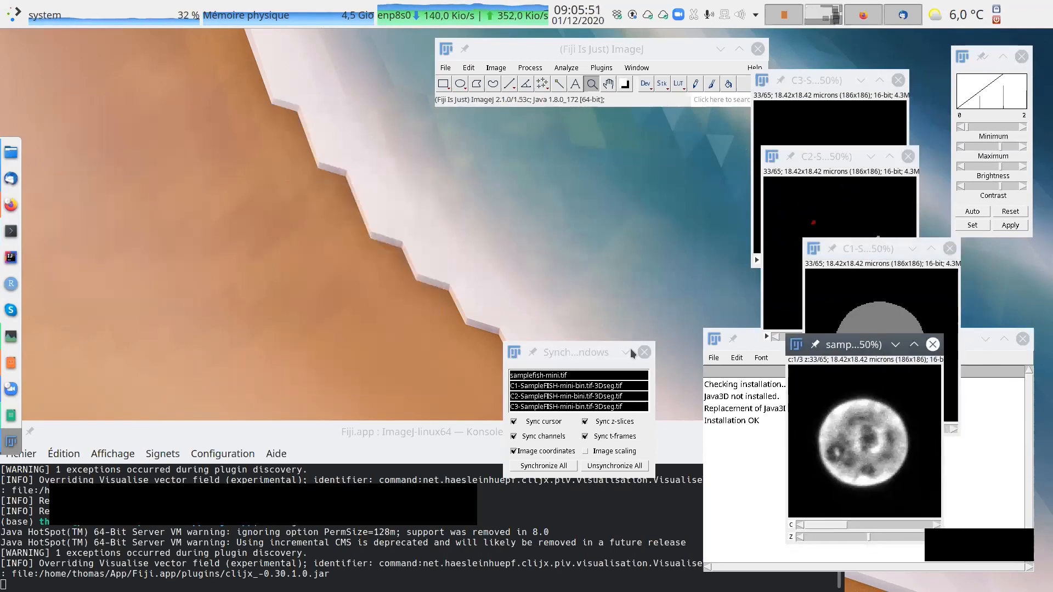
Unsynchronize all images, close Synchronize Windows, shift the main Fiji window aside and minimize the Log.
click(610, 465)
click(644, 352)
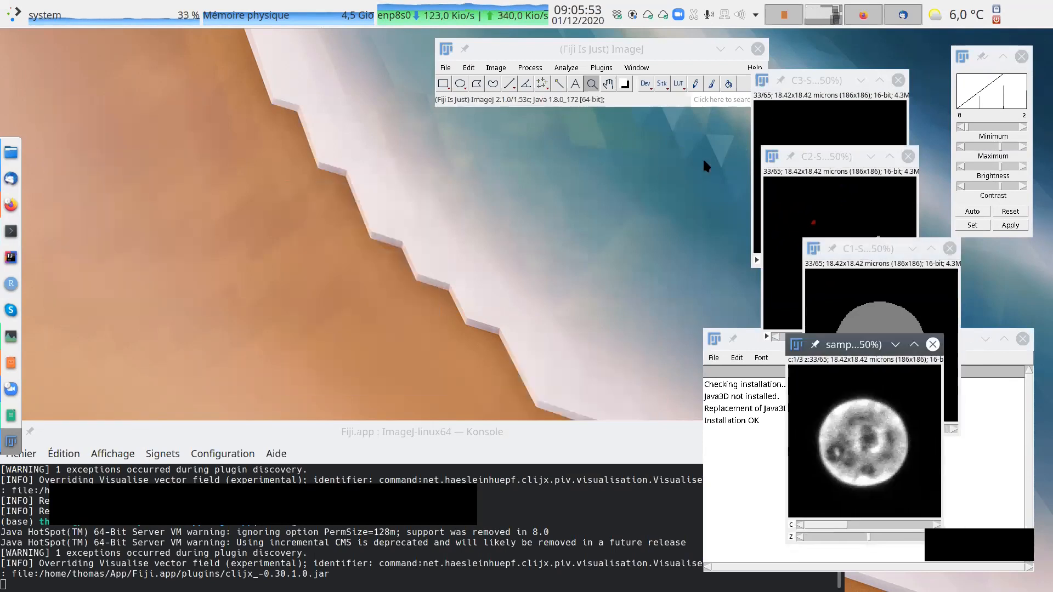
drag(672, 47, 607, 43)
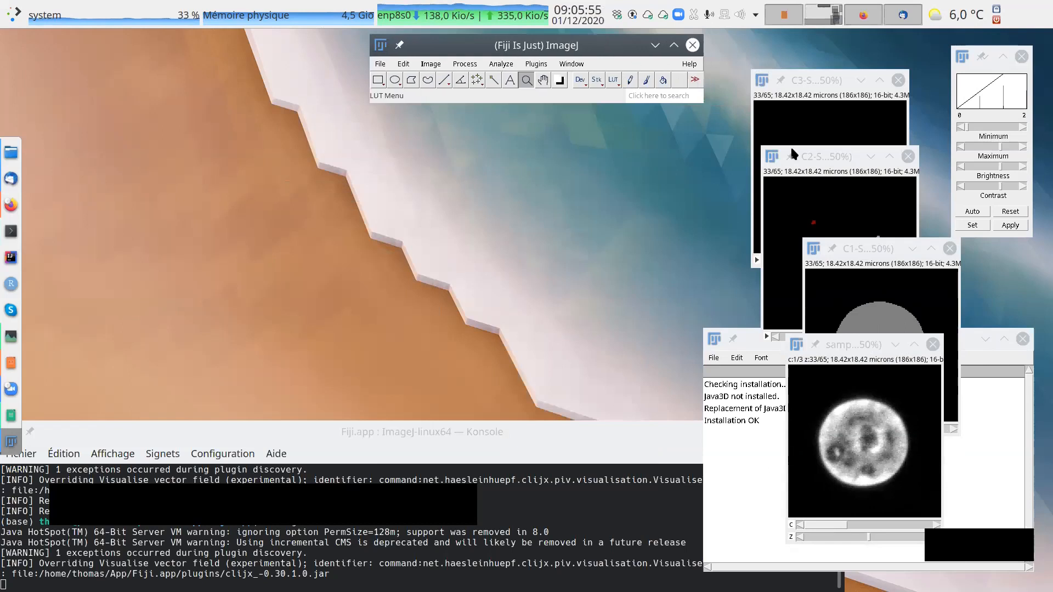
click(987, 338)
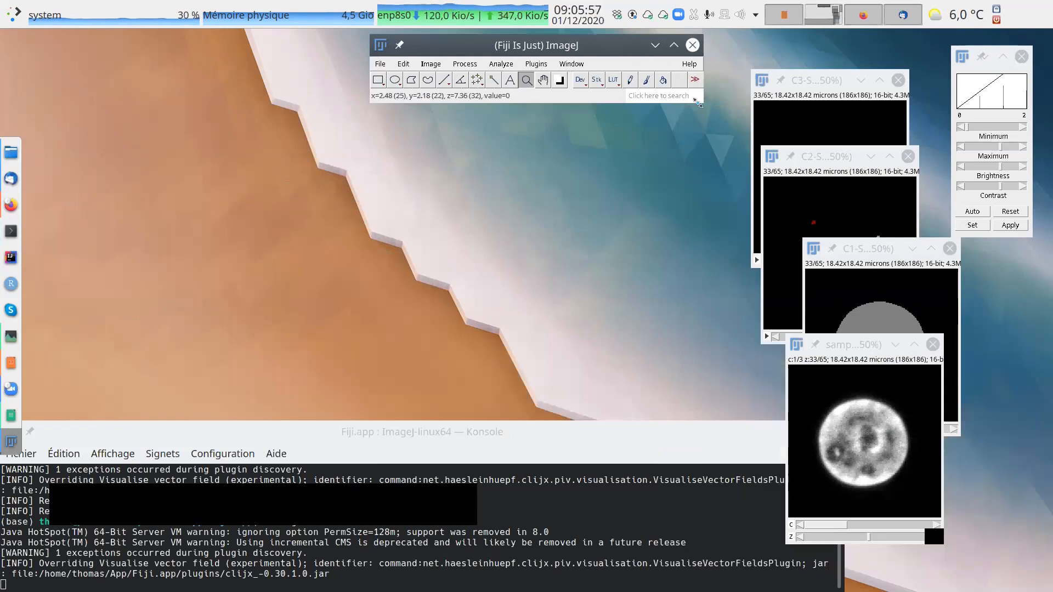
Open the 3D Manager plugin, minimize the Console and move RoiManager3D into the free space.
click(536, 64)
mouse_move(565, 97)
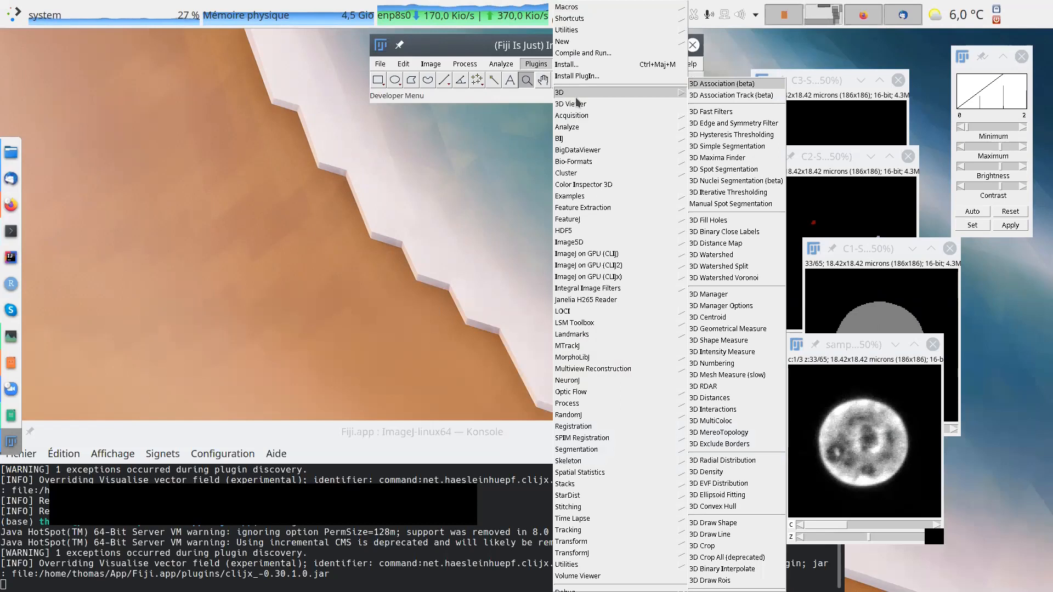
click(715, 295)
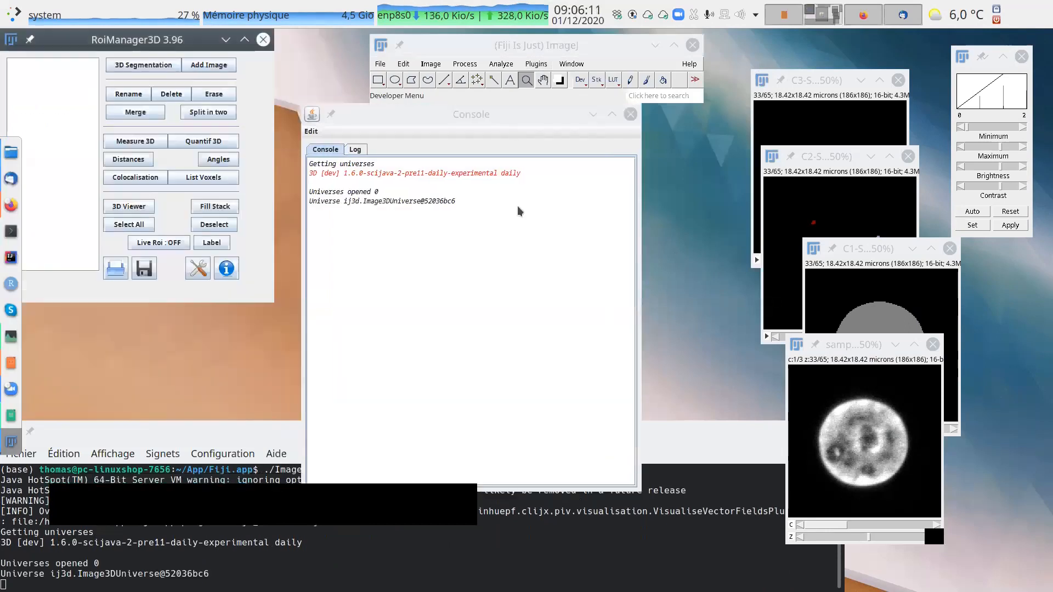
click(593, 114)
drag(153, 37, 235, 131)
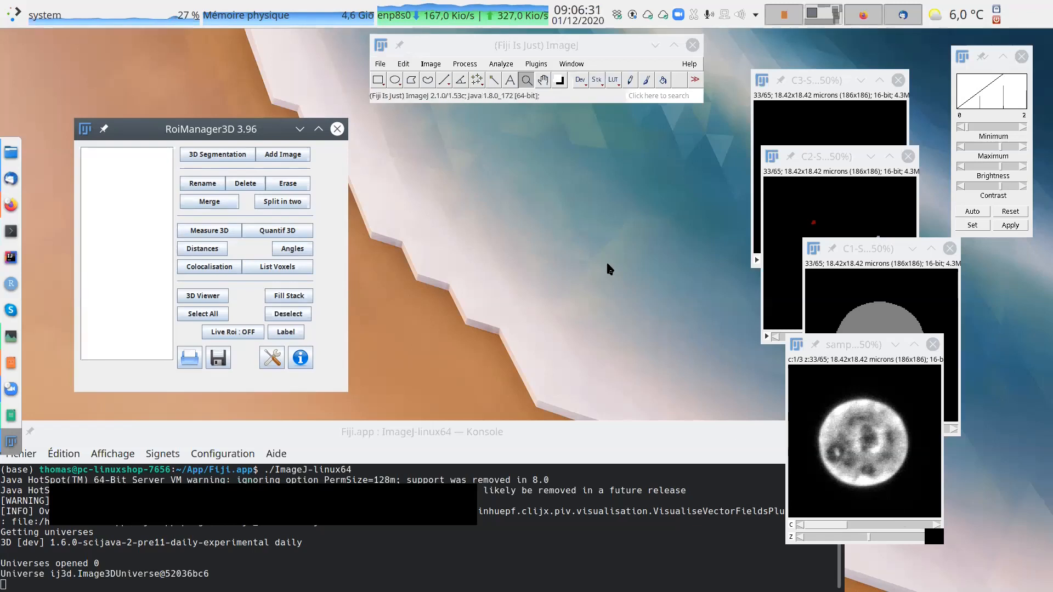
Review the 3D plugin list, search the commands for "manager", then close the results and clear the search.
click(536, 65)
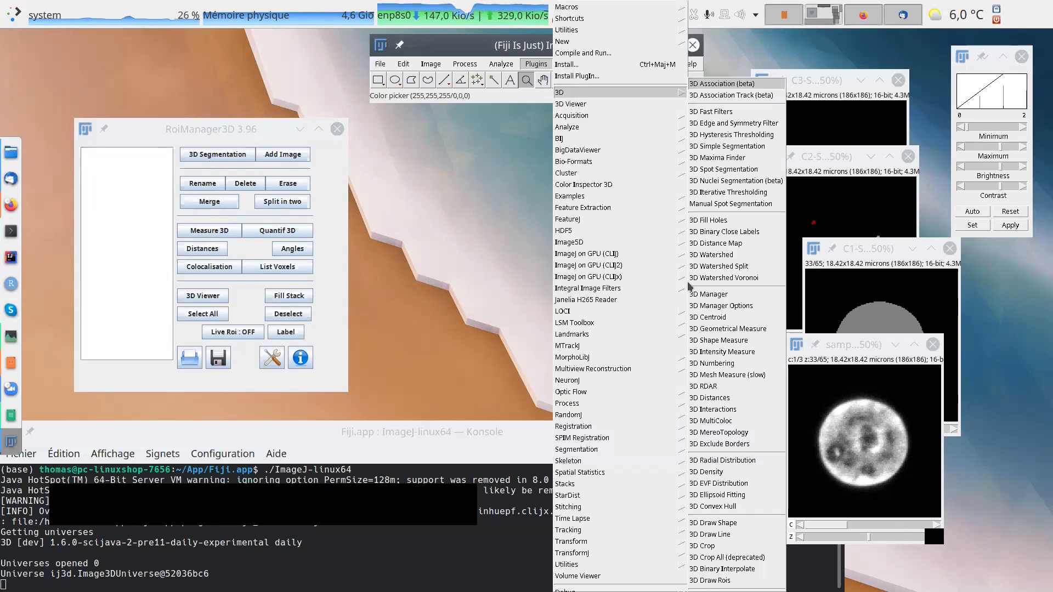
click(503, 246)
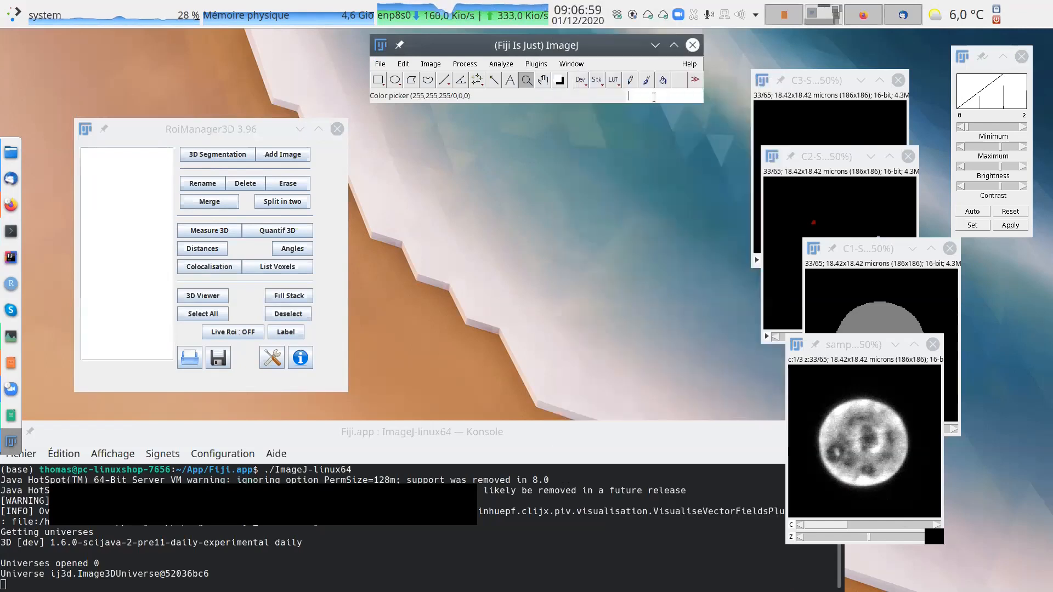
text(ma)
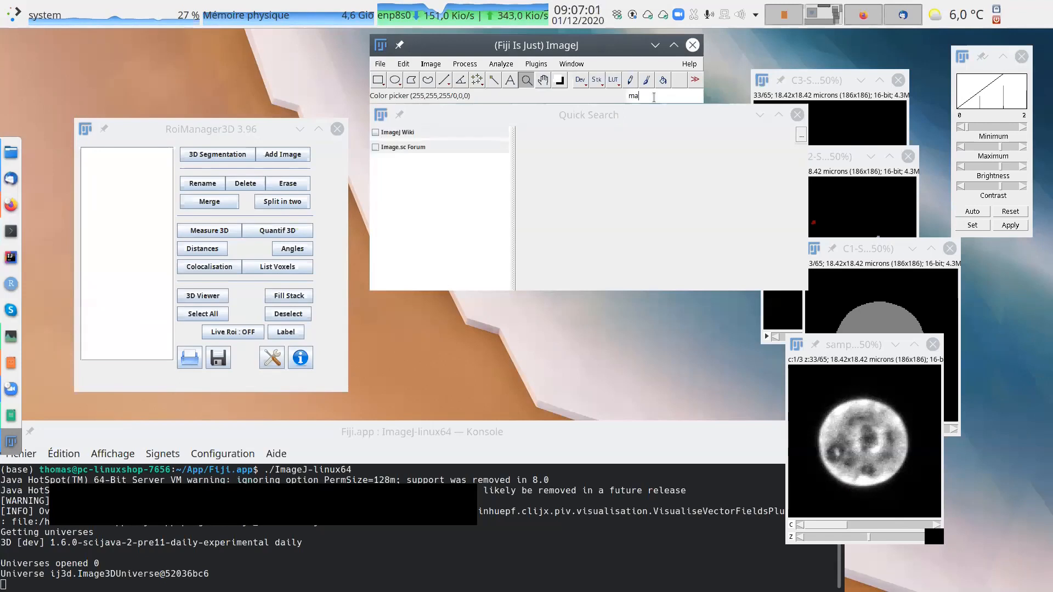
text(nager)
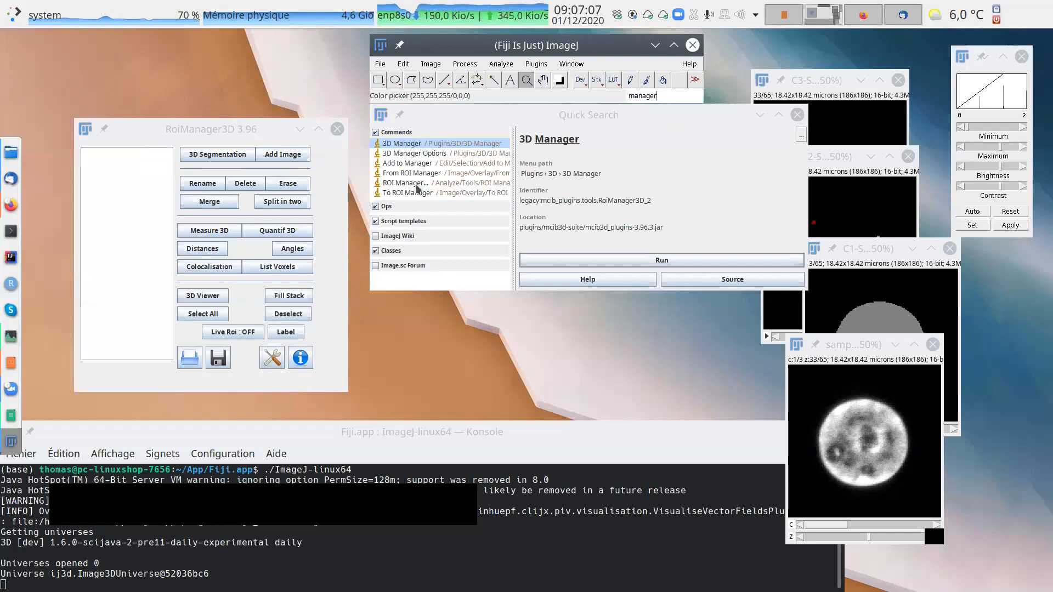
click(427, 171)
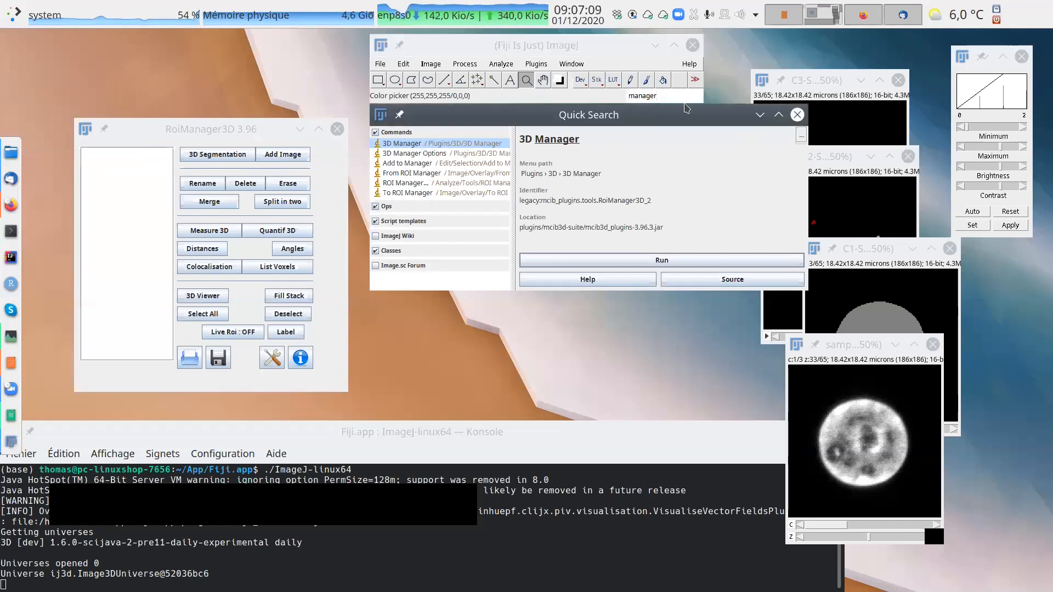
click(797, 114)
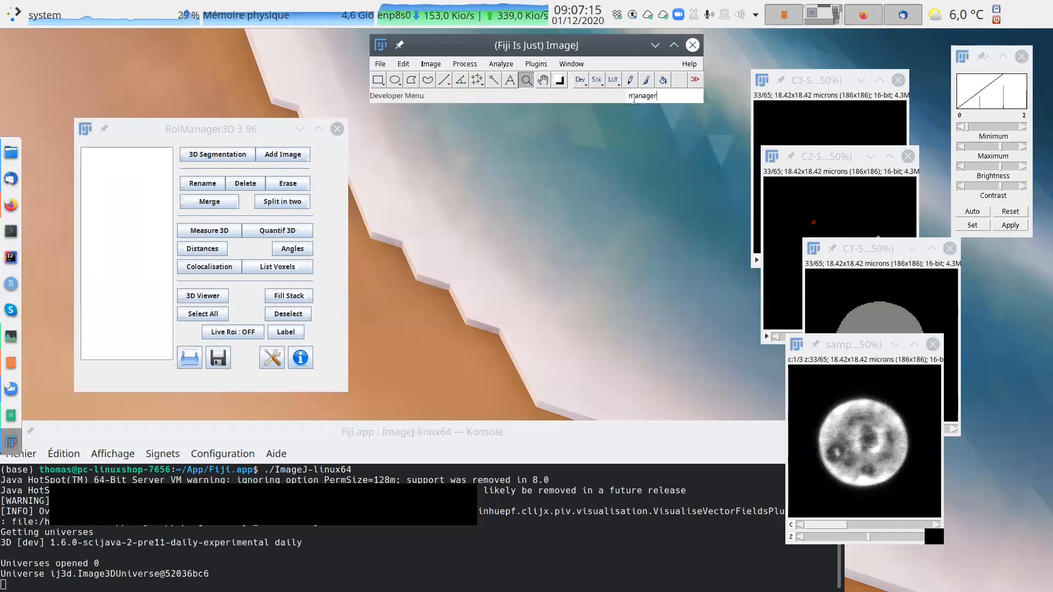
key(BackSpace)
key(BackSpace)
key(BackSpace)
Arrange RoiManager3D and the C1, C2 and C3 segmented images side by side, with samplefish-mini set apart below.
drag(226, 123, 197, 53)
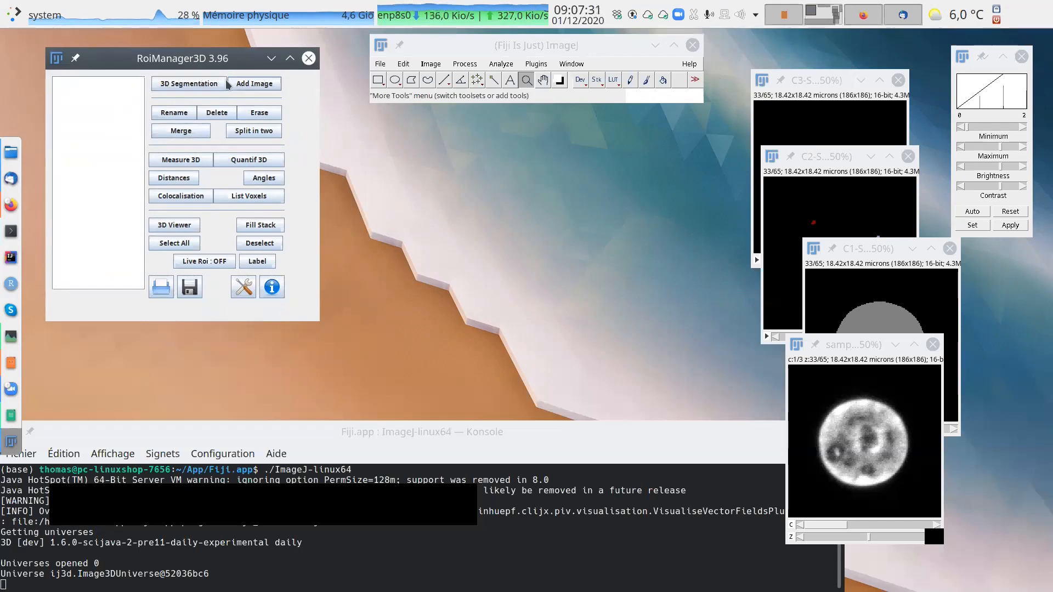
drag(206, 59, 209, 88)
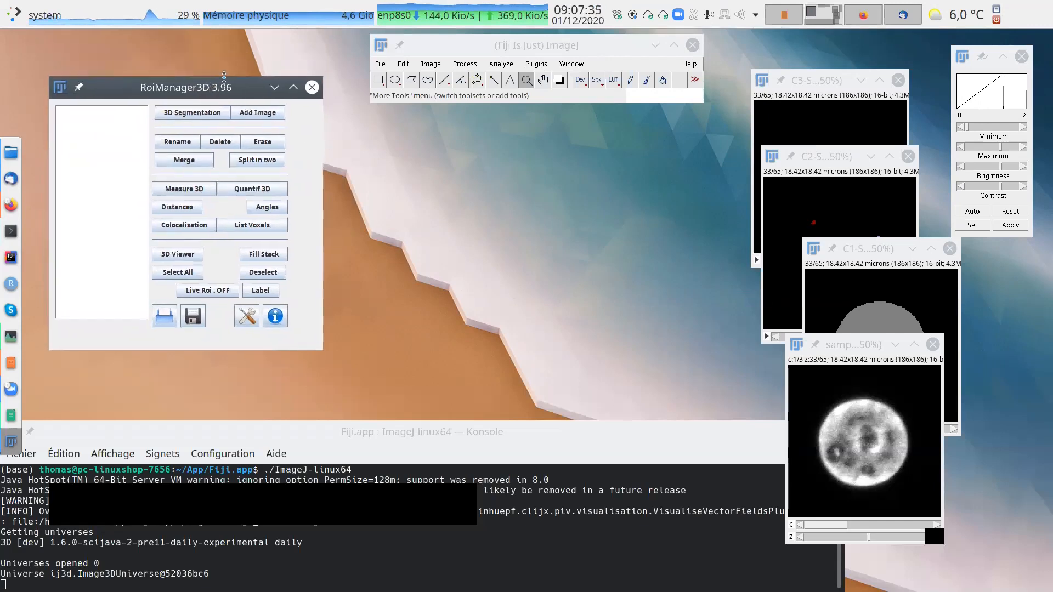
drag(870, 347, 879, 372)
drag(889, 257, 444, 123)
drag(849, 160, 606, 121)
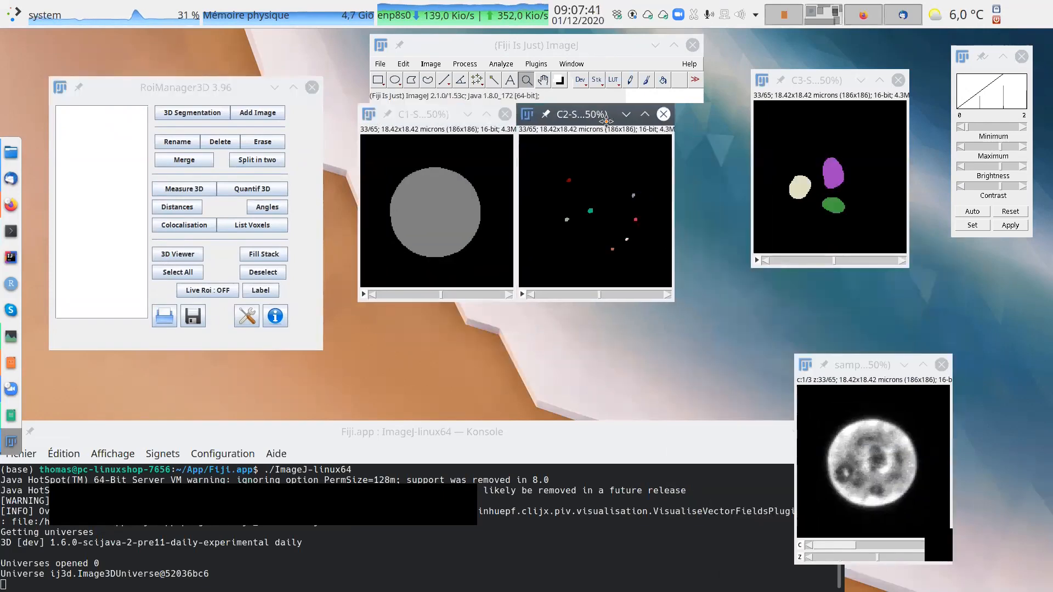
drag(585, 44, 575, 39)
drag(813, 87, 773, 122)
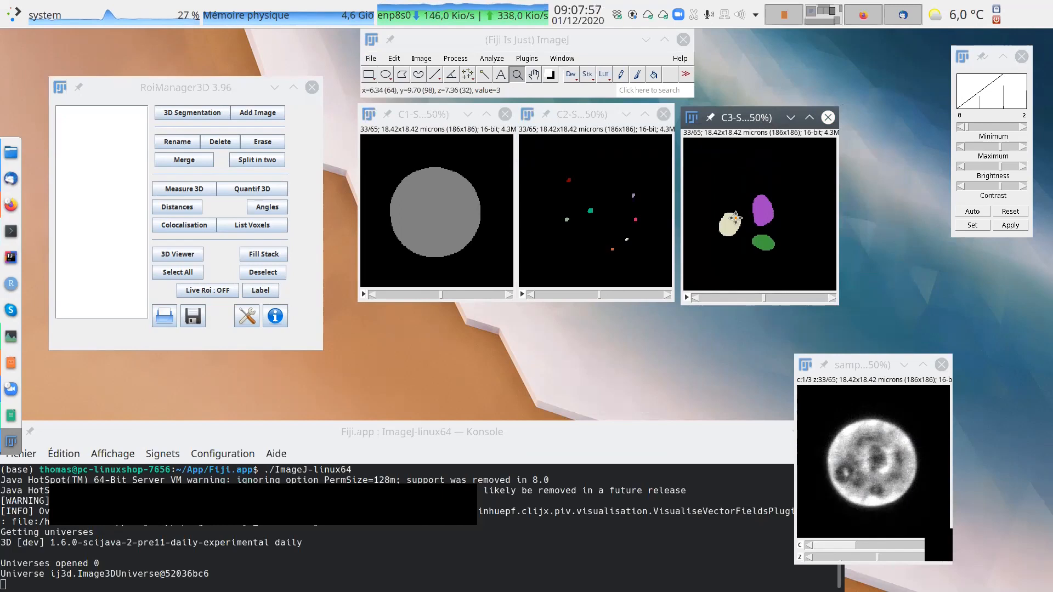
Display z slice 36 in the C3 and C2 segmented images.
scroll(741, 214, down, 2)
scroll(768, 294, down, 8)
scroll(766, 297, up, 7)
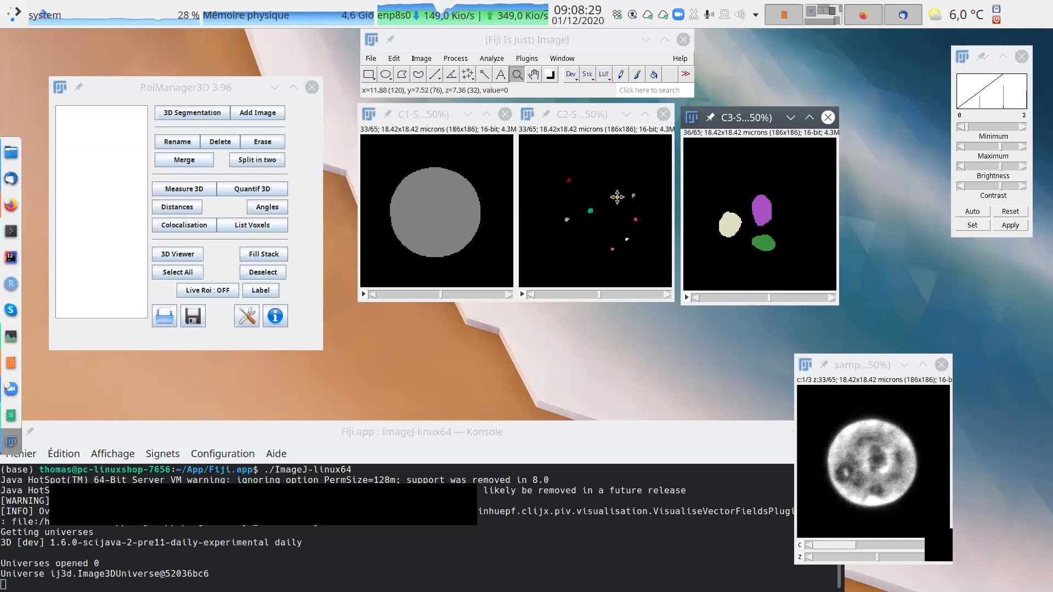
scroll(617, 196, down, 3)
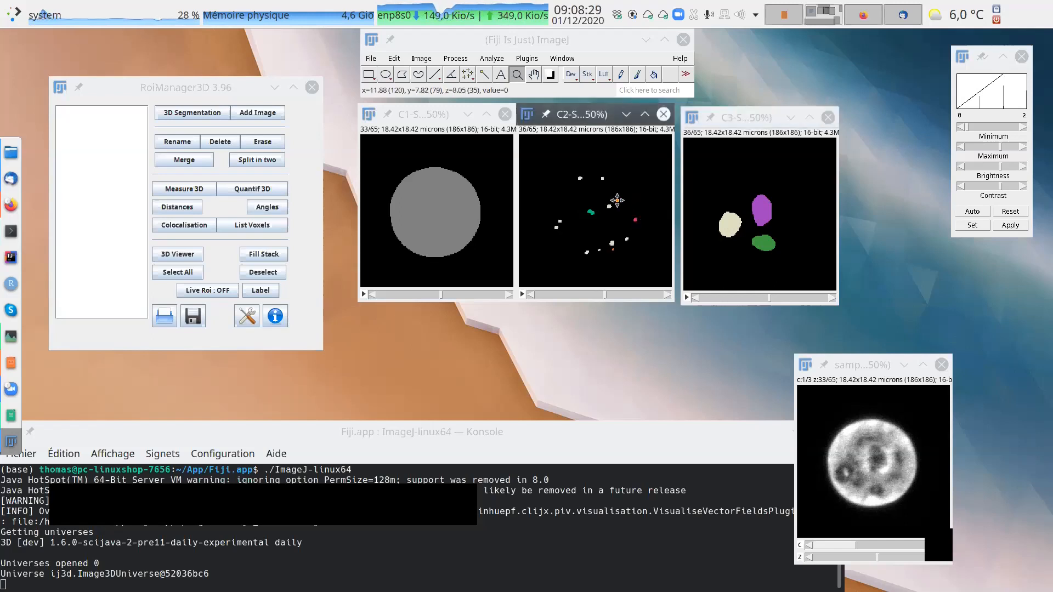
Zoom the C2 segmented image to 400% around the green spot and show z slice 35.
click(593, 215)
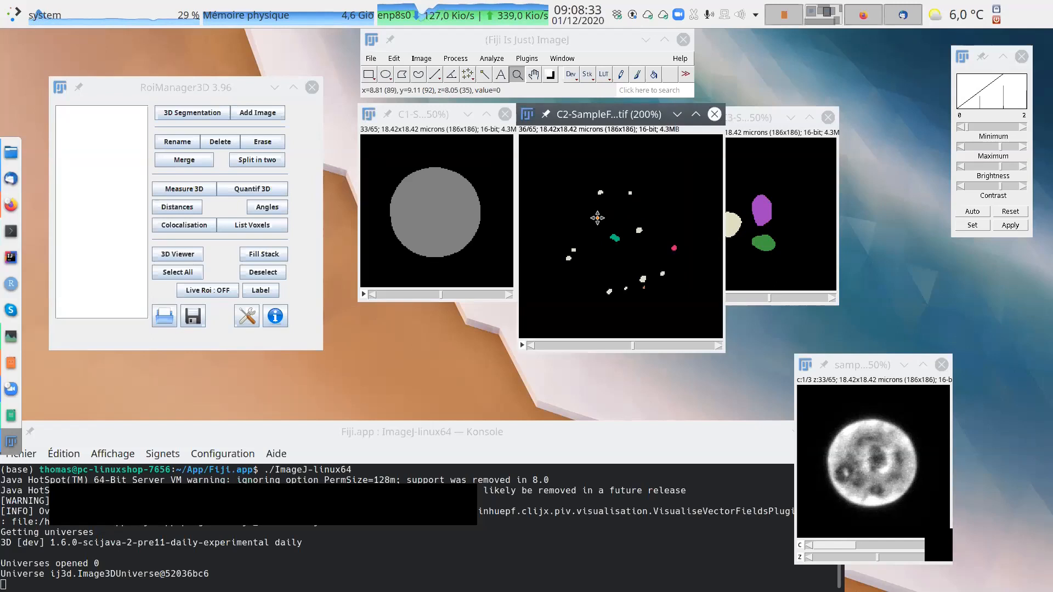
click(658, 288)
click(710, 343)
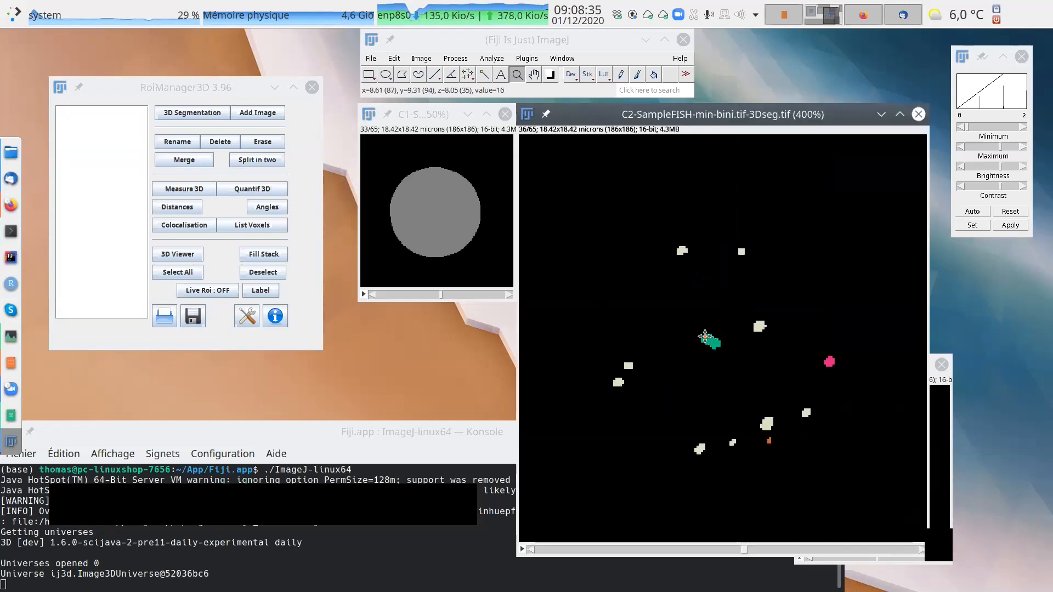
scroll(731, 346, up, 1)
scroll(732, 346, down, 2)
scroll(731, 346, up, 2)
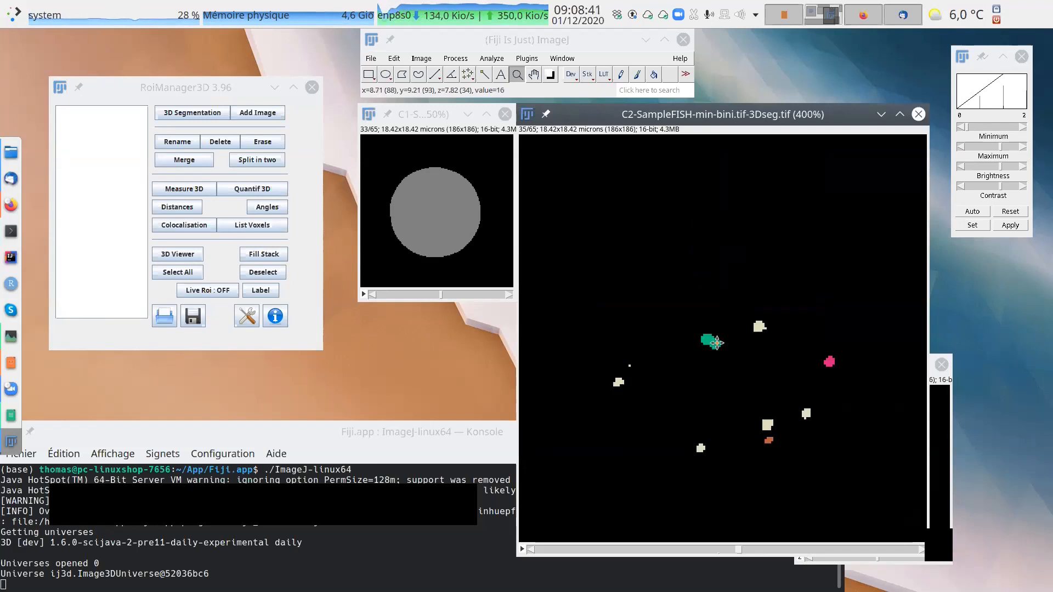
Zoom the C2 segmented image back out, show z slice 38 and auto-adjust its contrast.
scroll(717, 343, down, 3)
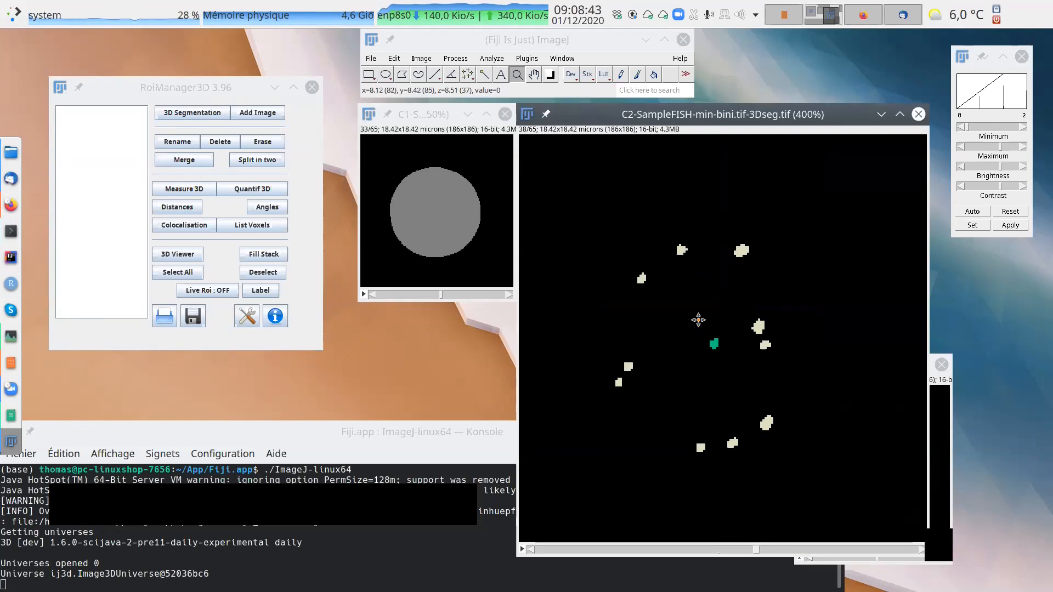
right_click(698, 321)
right_click(676, 300)
right_click(665, 293)
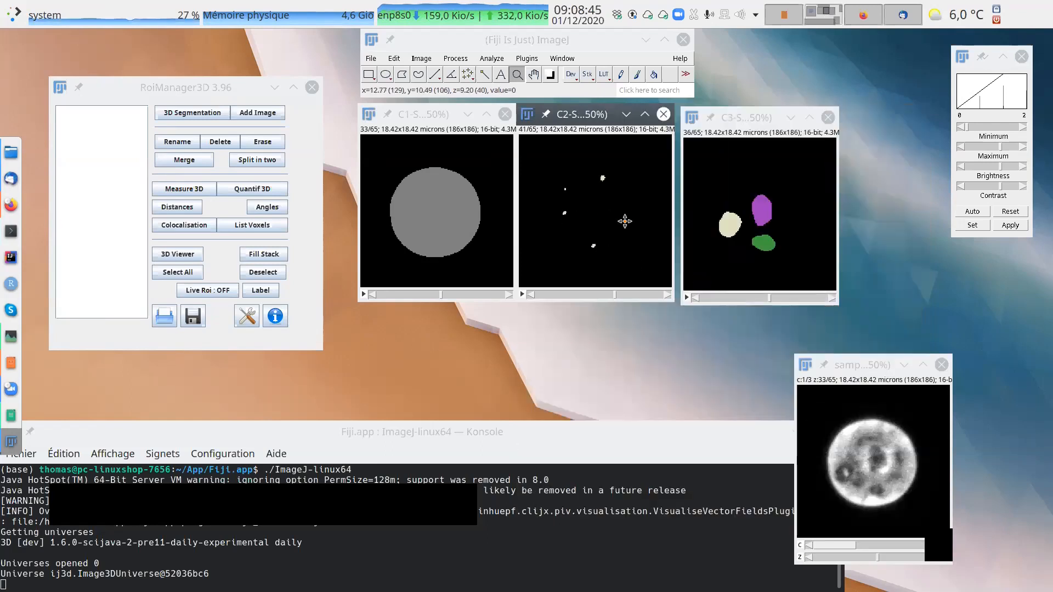
click(972, 213)
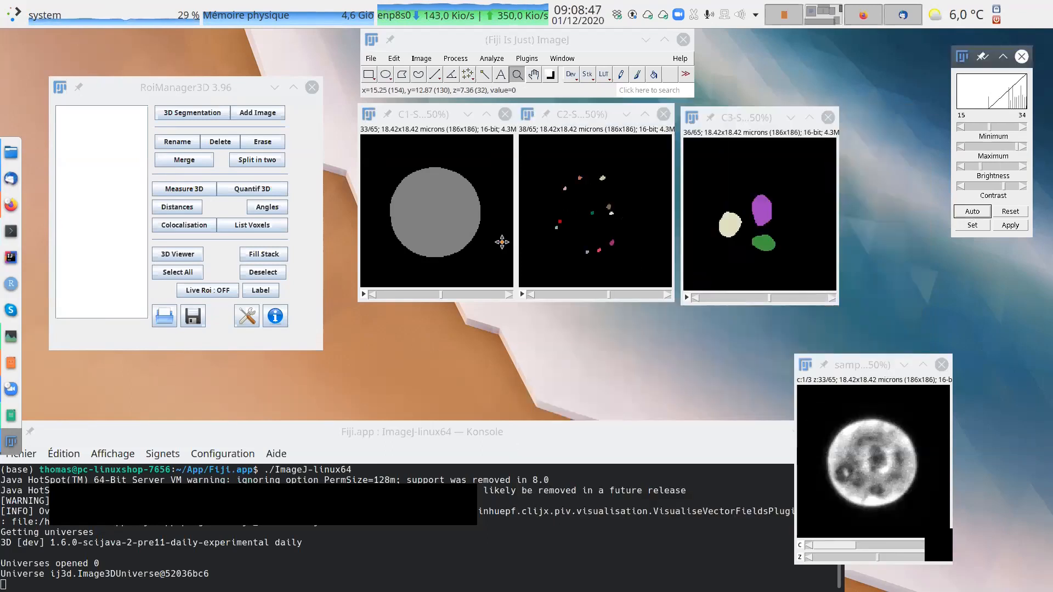
Add the C1 segmented image's object to the 3D manager.
click(225, 90)
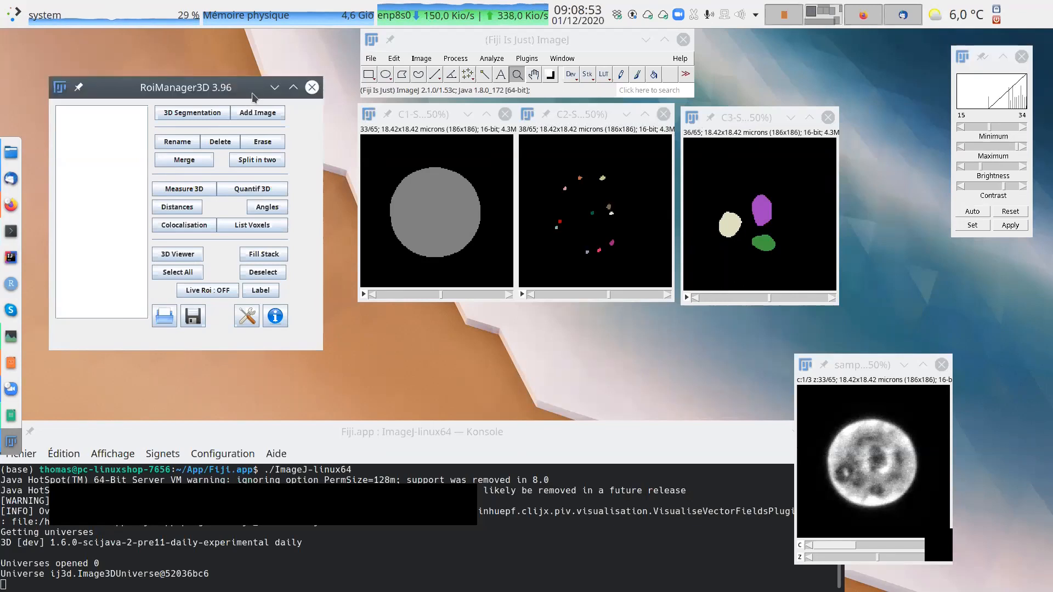
click(431, 114)
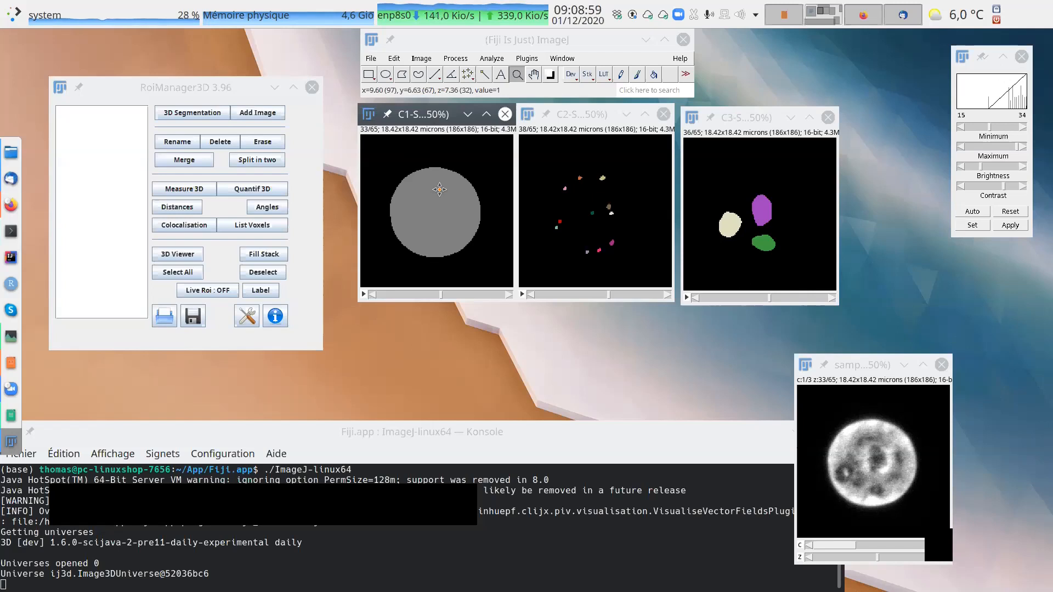
click(273, 114)
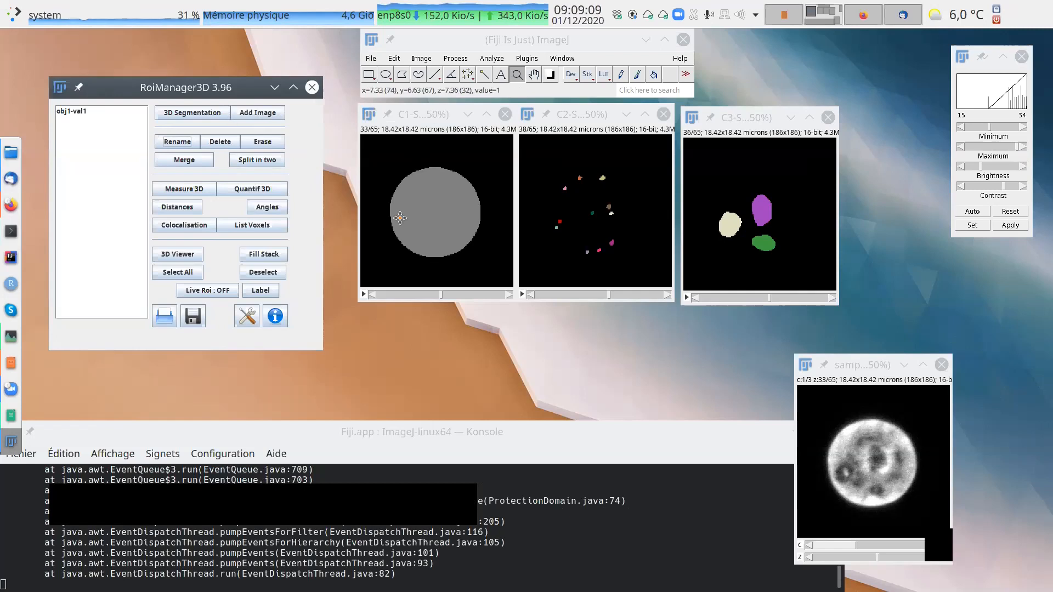
Rename the C1 object in the 3D manager's list as nucleus1.
click(82, 111)
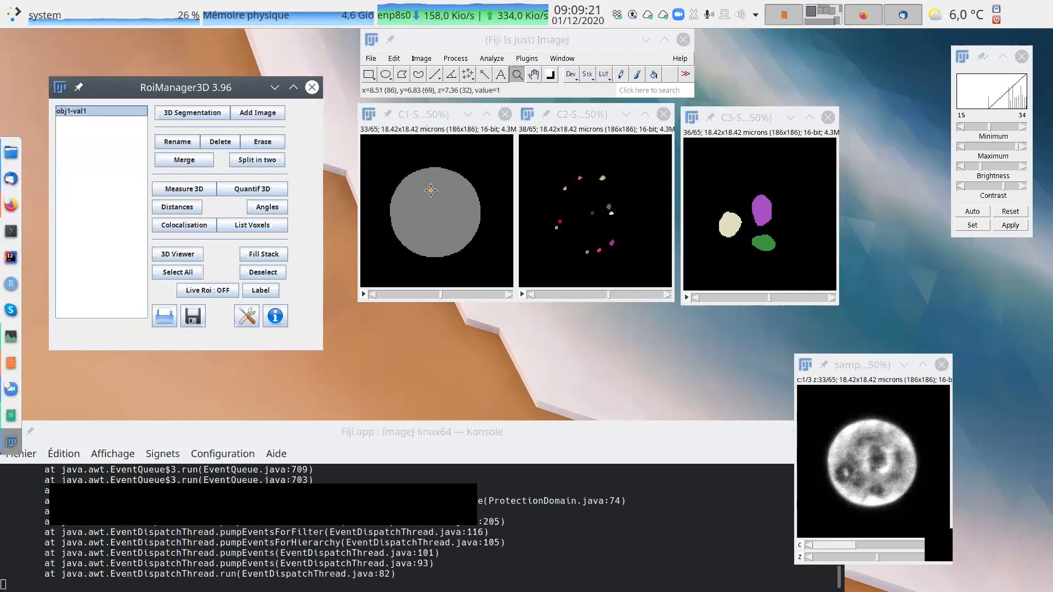
click(188, 144)
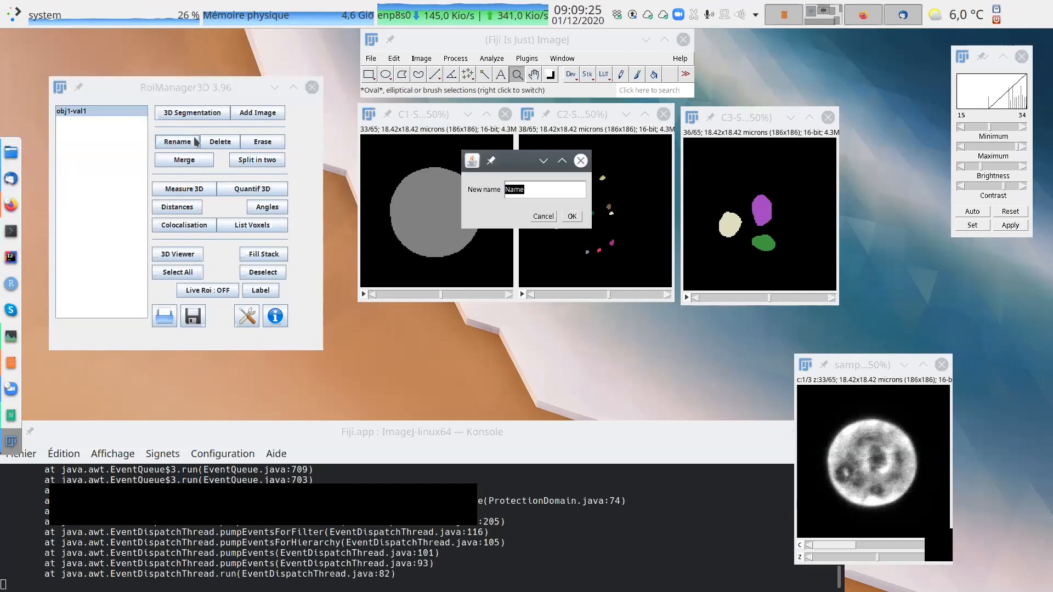
text(nucleus1)
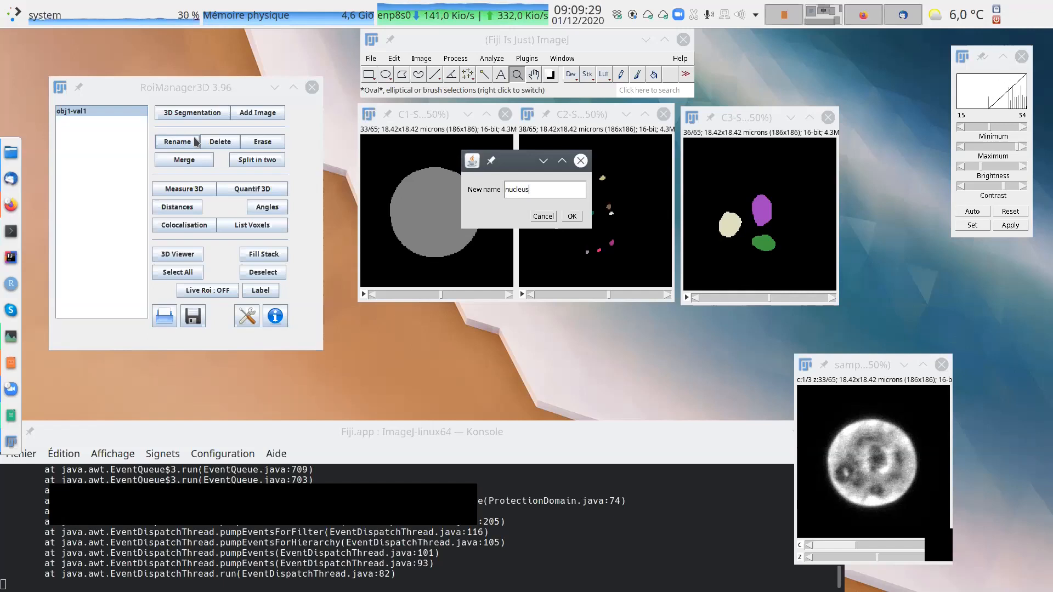
key(Return)
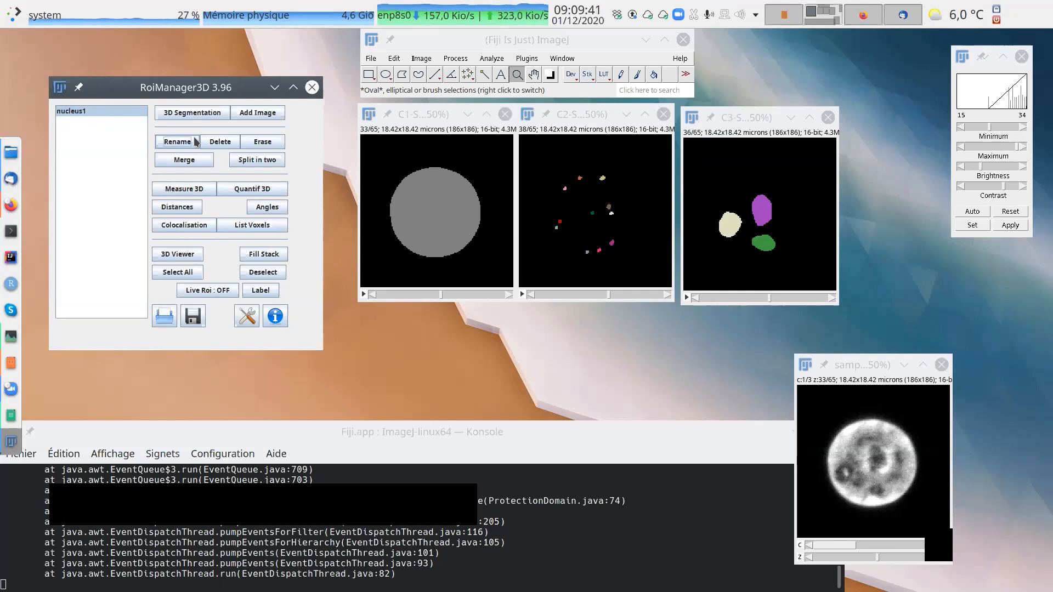
Turn on Live Roi and outline nucleus1 on the C1 segmented image, with samplefish-mini moved closer to the segmented images.
drag(859, 371, 919, 298)
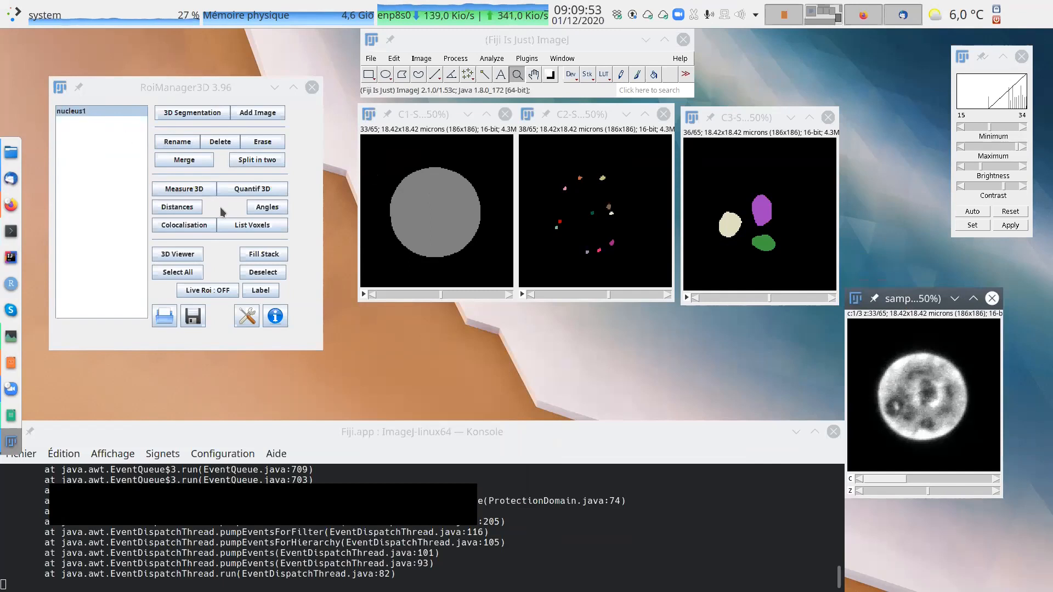
click(219, 294)
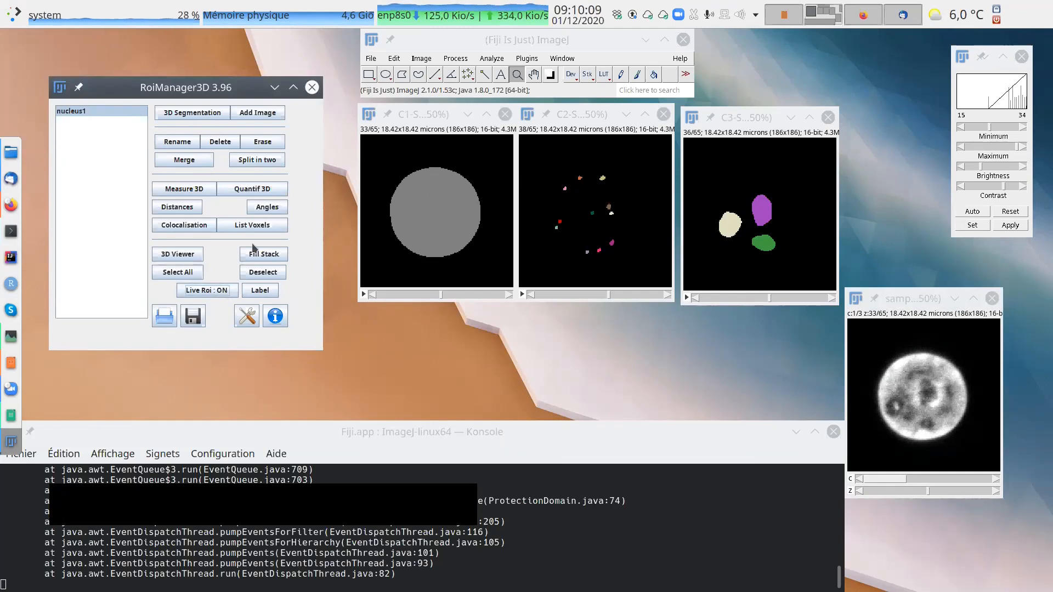
click(260, 273)
click(418, 131)
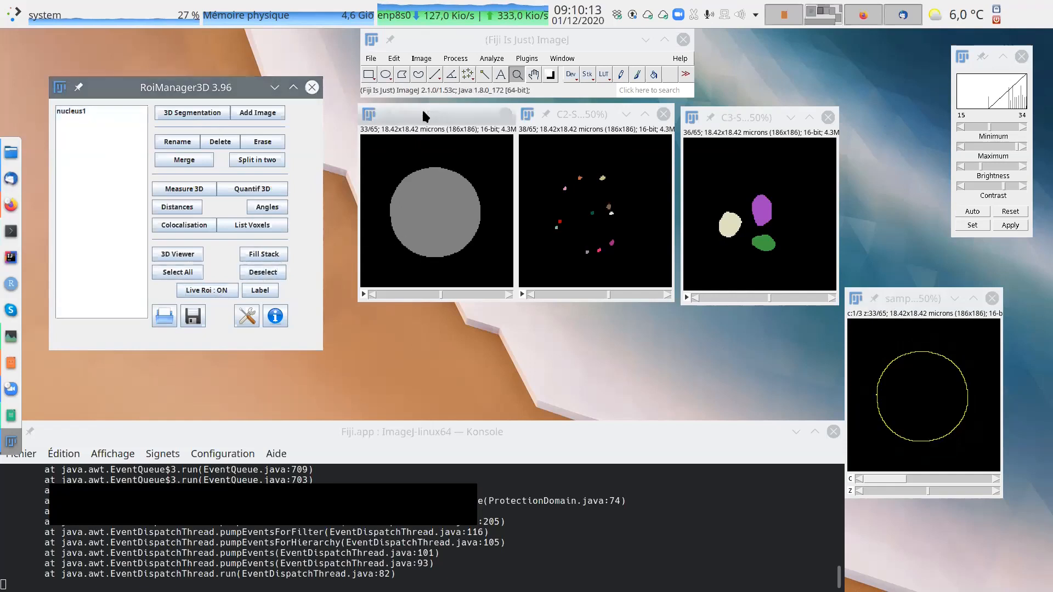
click(85, 111)
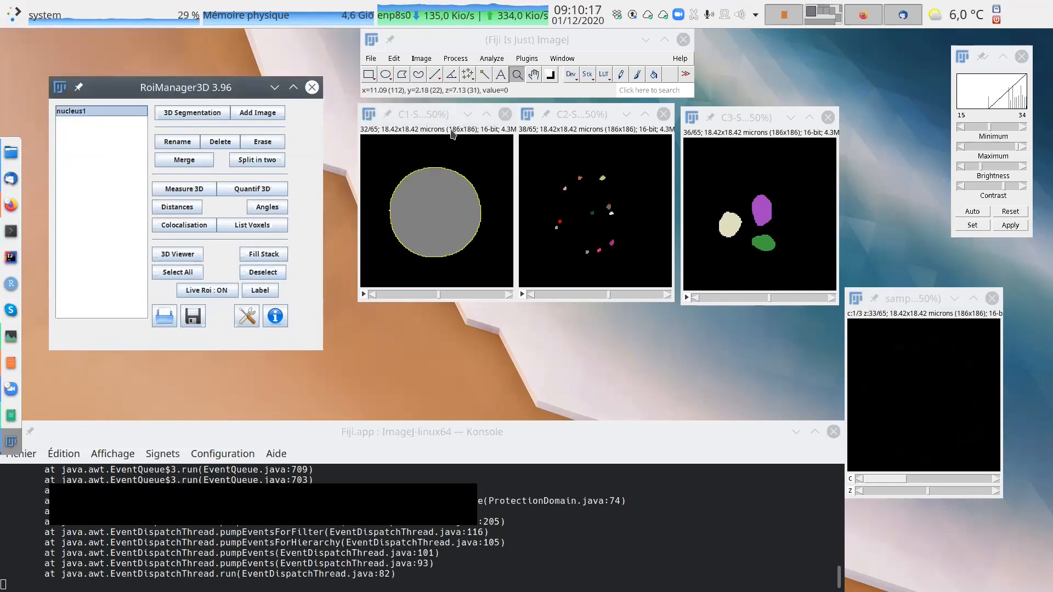
Reselect nucleus1 and check its outline across the C1 segmented image's z slices, ending on slice 35.
click(421, 113)
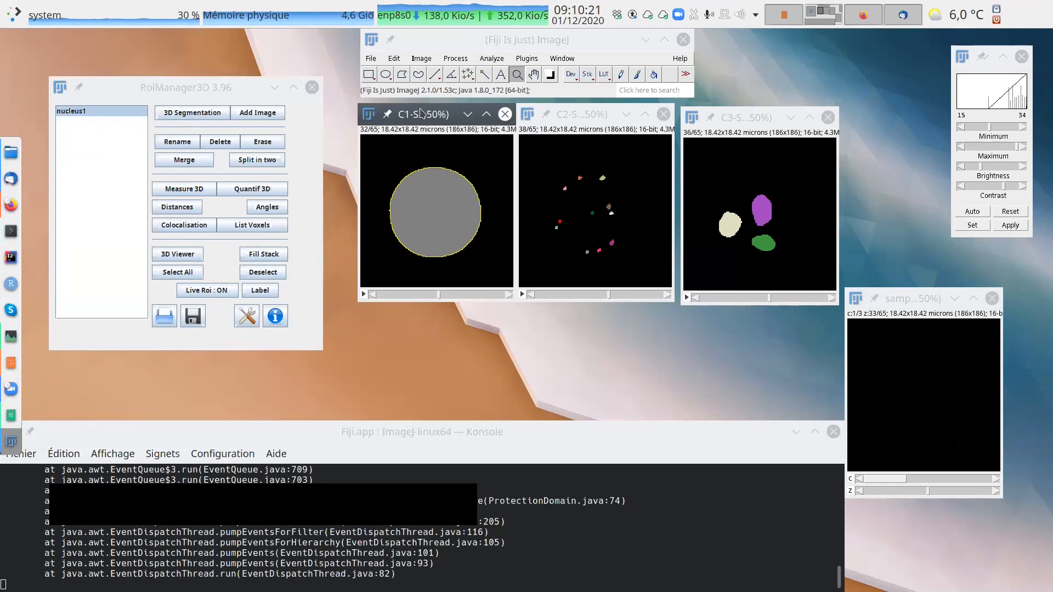
click(100, 114)
click(267, 256)
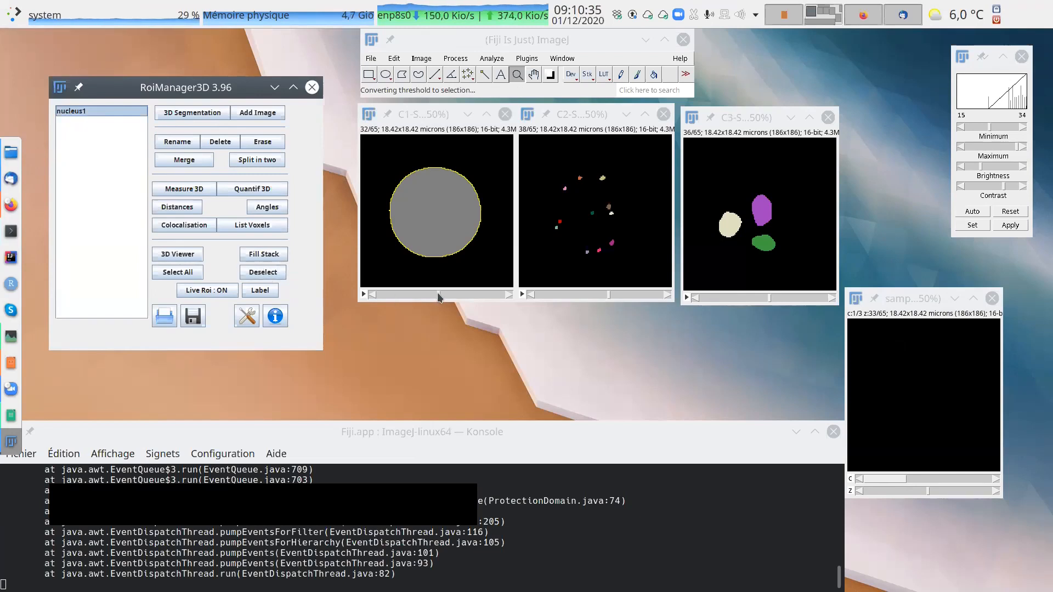
mouse_move(440, 296)
mouse_down()
mouse_move(397, 292)
mouse_move(444, 298)
mouse_up()
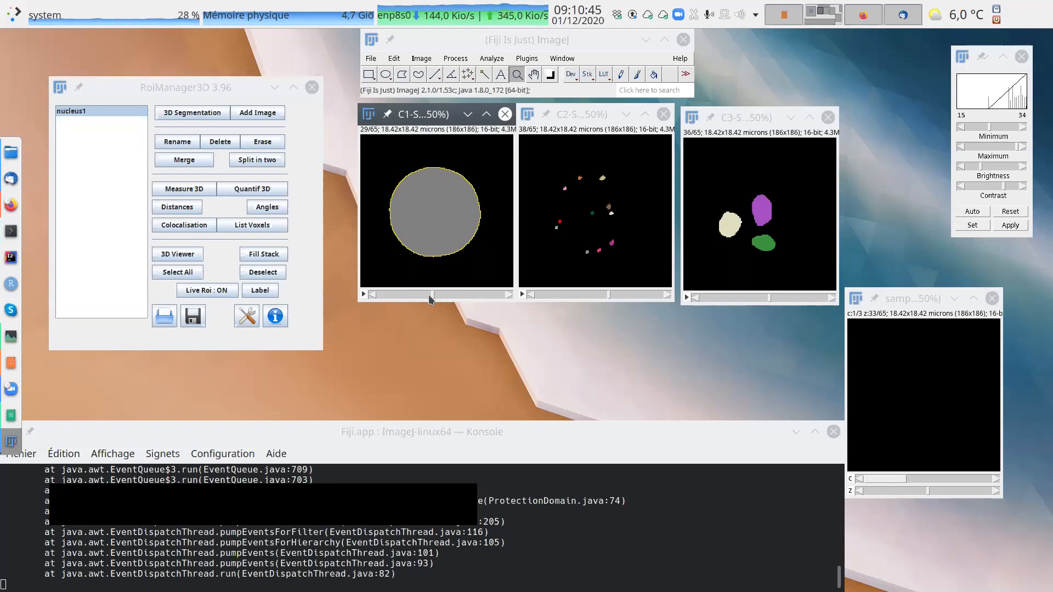
mouse_move(434, 296)
mouse_down()
mouse_move(406, 295)
mouse_move(448, 296)
mouse_up()
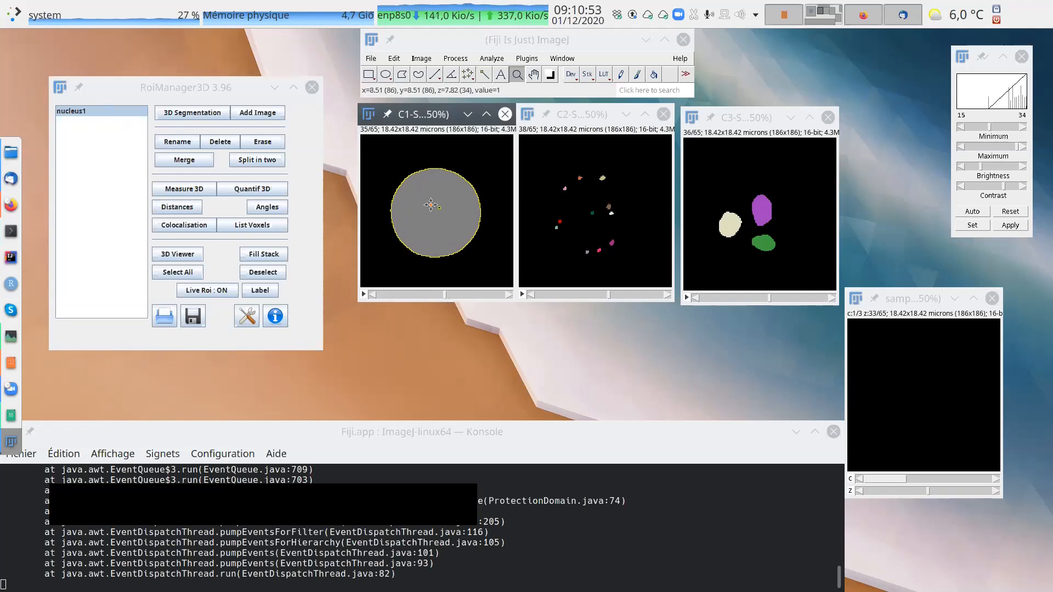
Swap samplefish-mini into the C1 segmented image's place beside the 3D manager, show z slice 28 and enlarge it to 400%.
drag(418, 113, 586, 316)
drag(924, 302, 426, 115)
drag(431, 309, 421, 308)
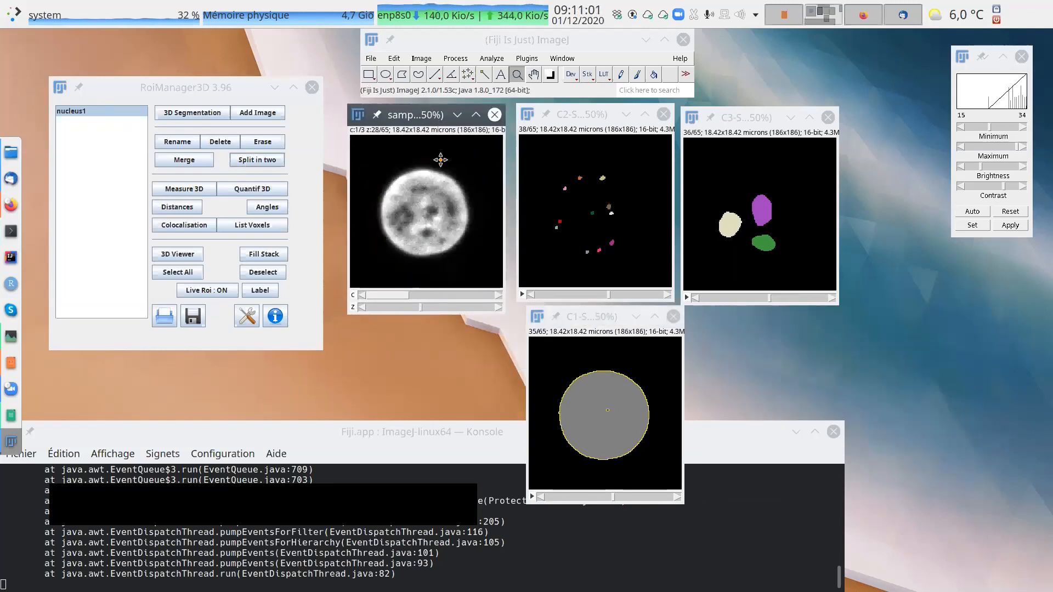
double_click(436, 114)
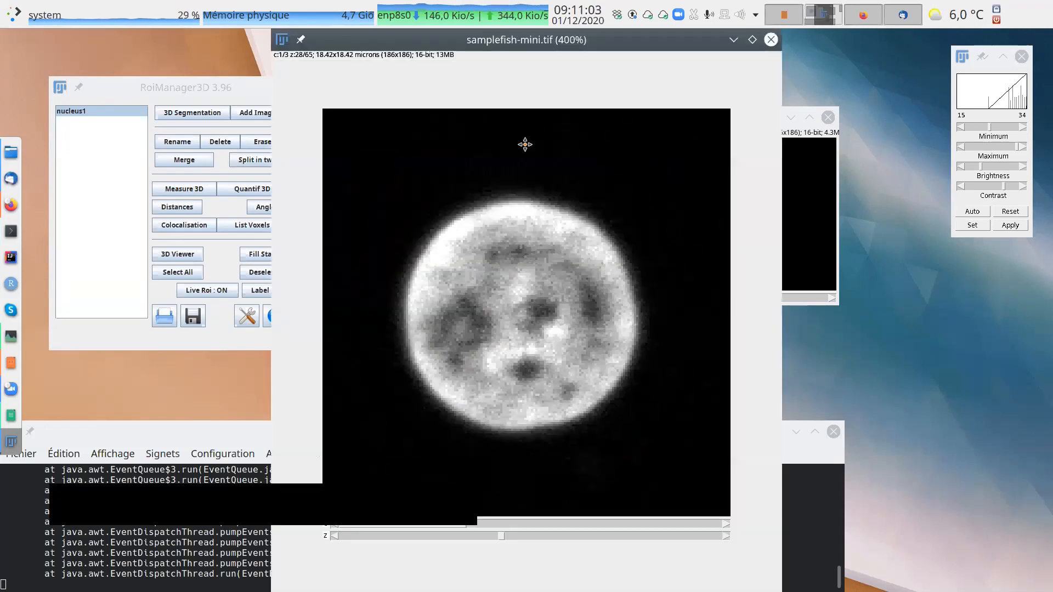
click(752, 40)
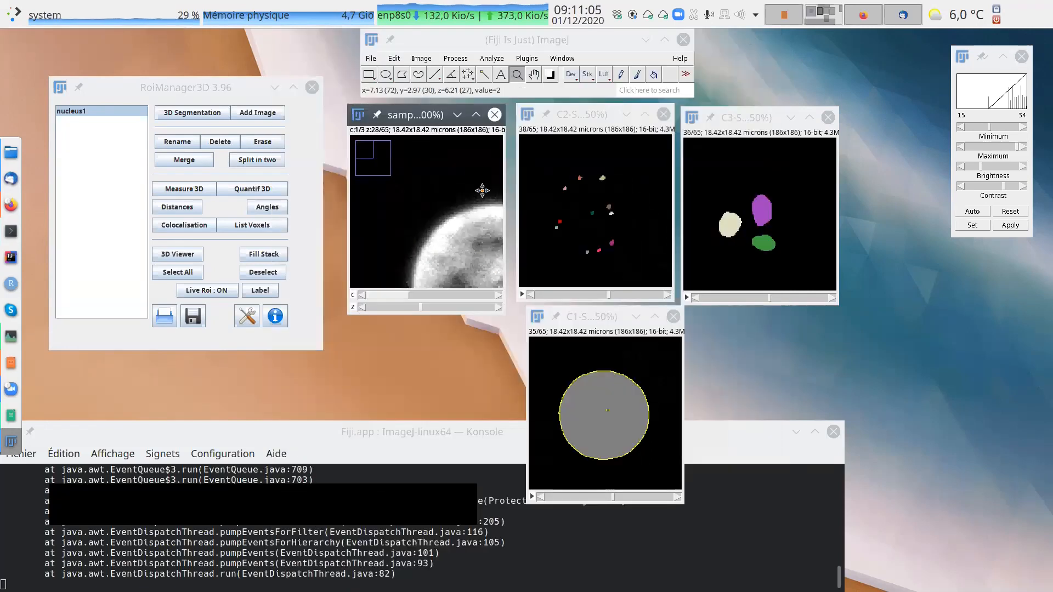
click(482, 190)
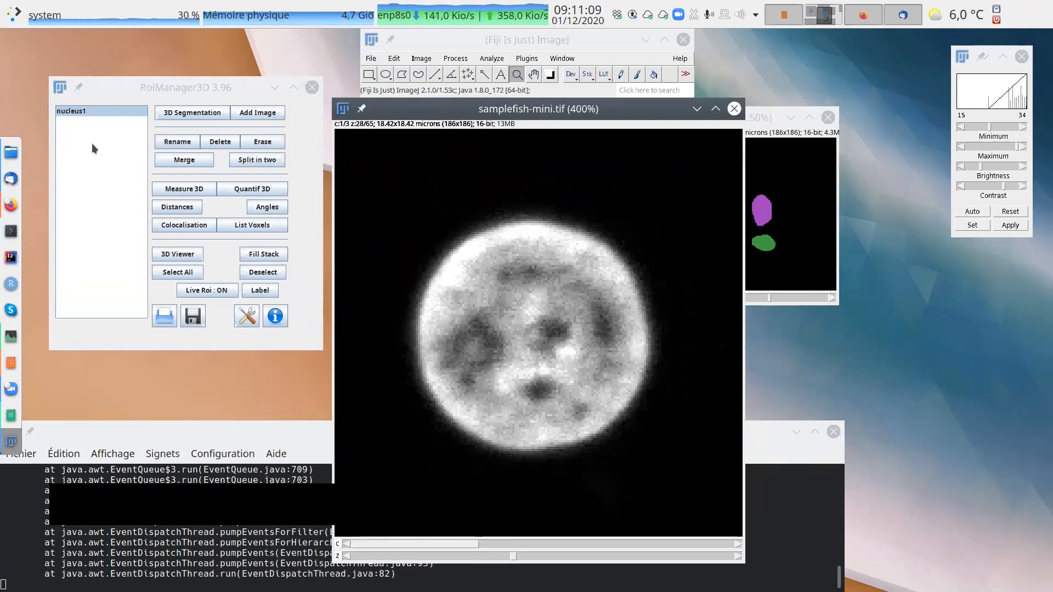
Deselect and reselect nucleus1 to overlay its outline on the samplefish-mini stack.
click(84, 105)
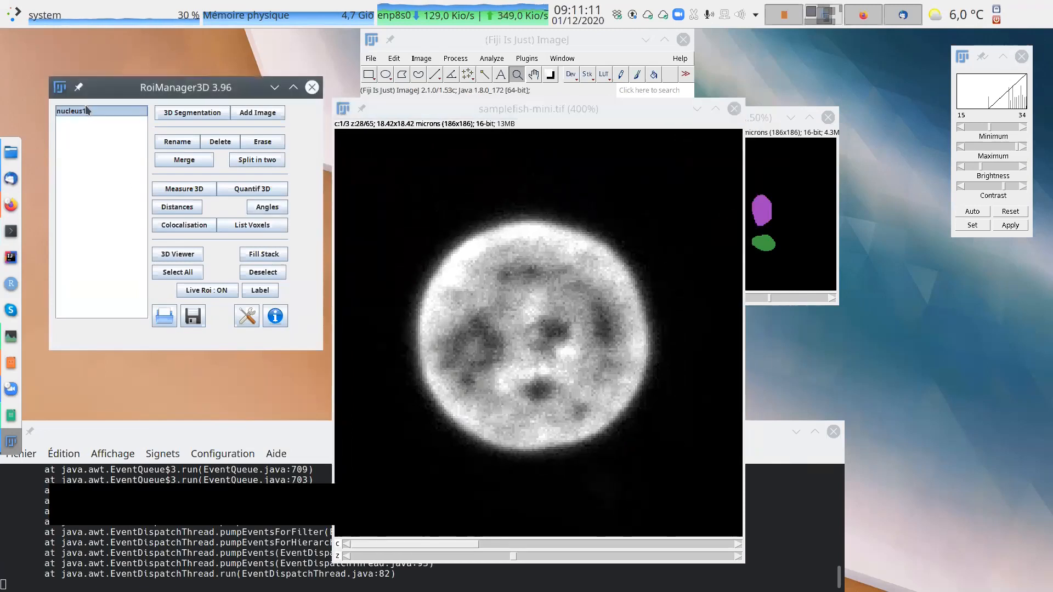
click(263, 272)
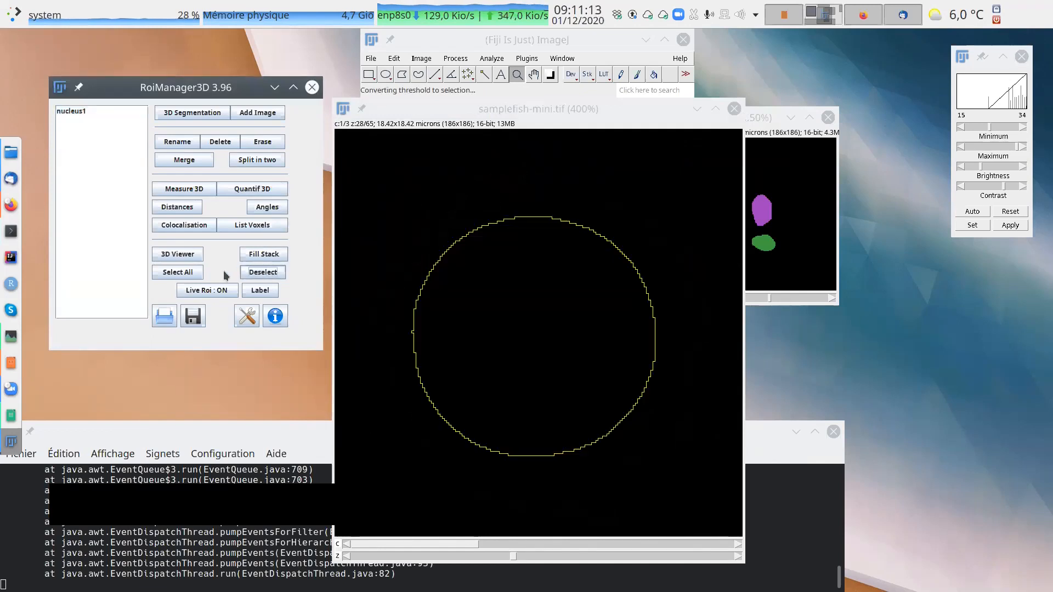
click(75, 112)
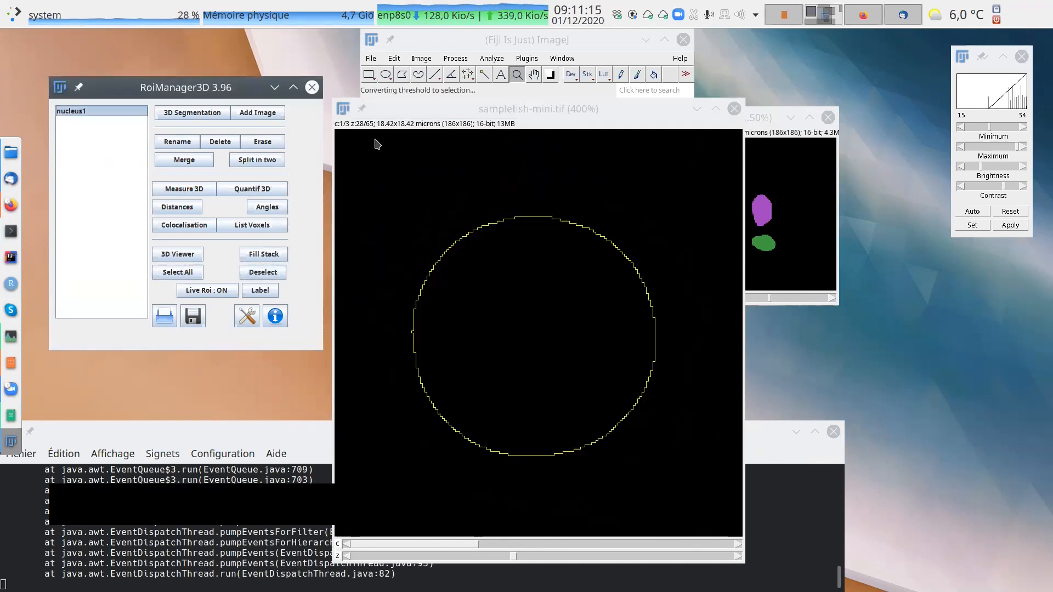
Compare the nucleus1 outline with the raw nucleus in samplefish-mini at z slices 31, 25, 29 and 32.
drag(523, 104, 554, 86)
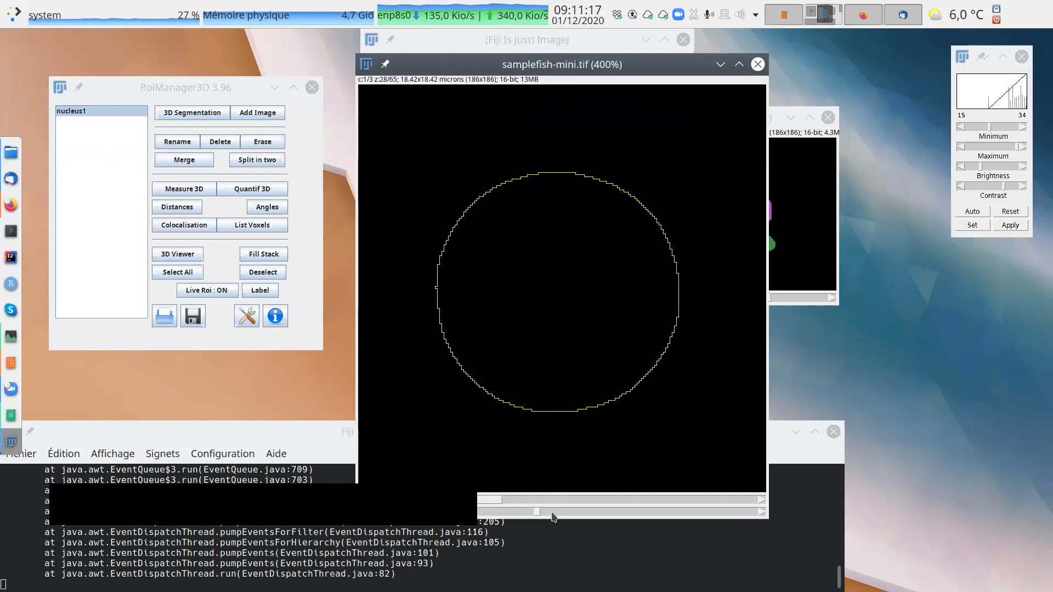
mouse_move(536, 514)
mouse_down()
mouse_move(493, 509)
mouse_move(554, 511)
mouse_up()
drag(573, 69, 701, 142)
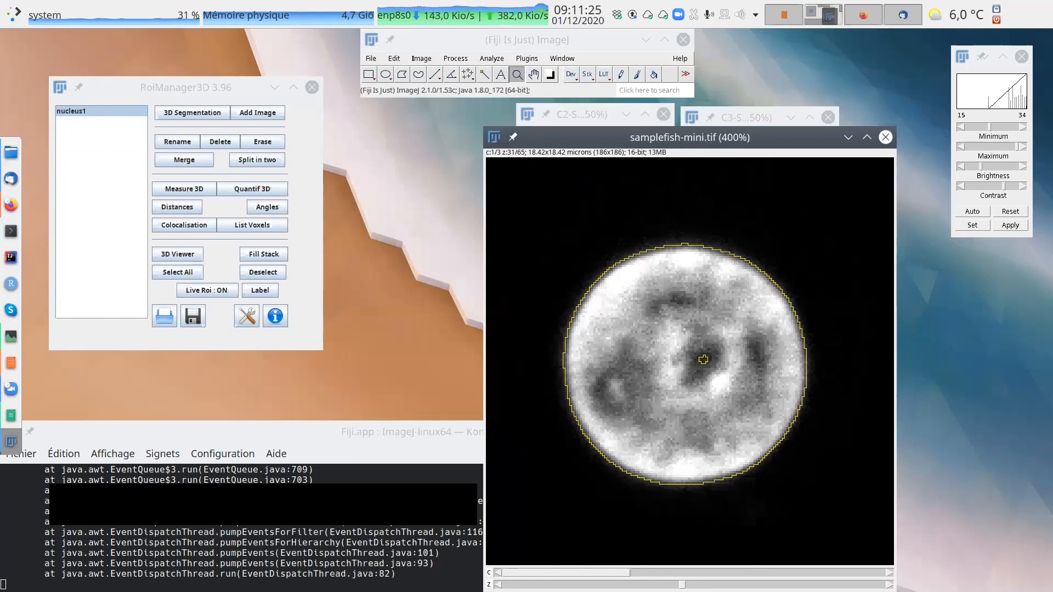
drag(682, 586, 647, 586)
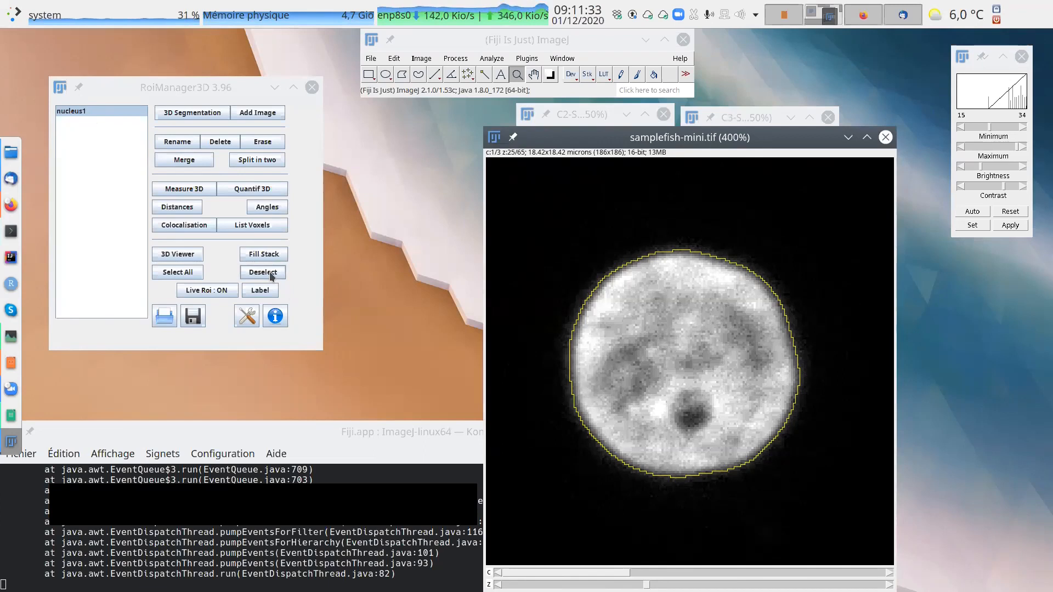
drag(705, 137, 560, 119)
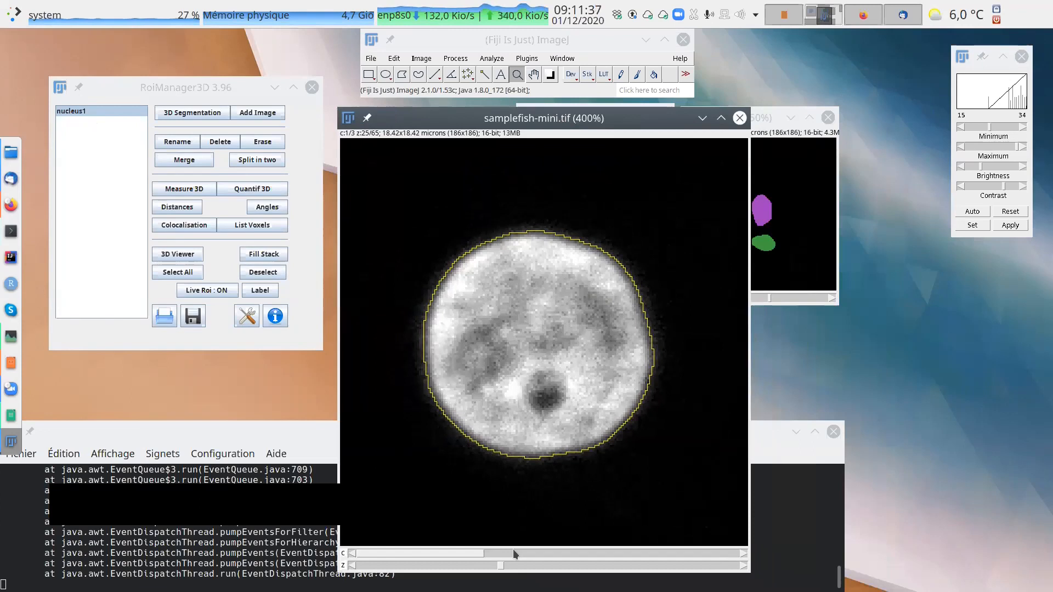
mouse_move(503, 568)
mouse_down()
mouse_move(614, 568)
mouse_move(472, 568)
mouse_move(542, 568)
mouse_move(524, 566)
mouse_up()
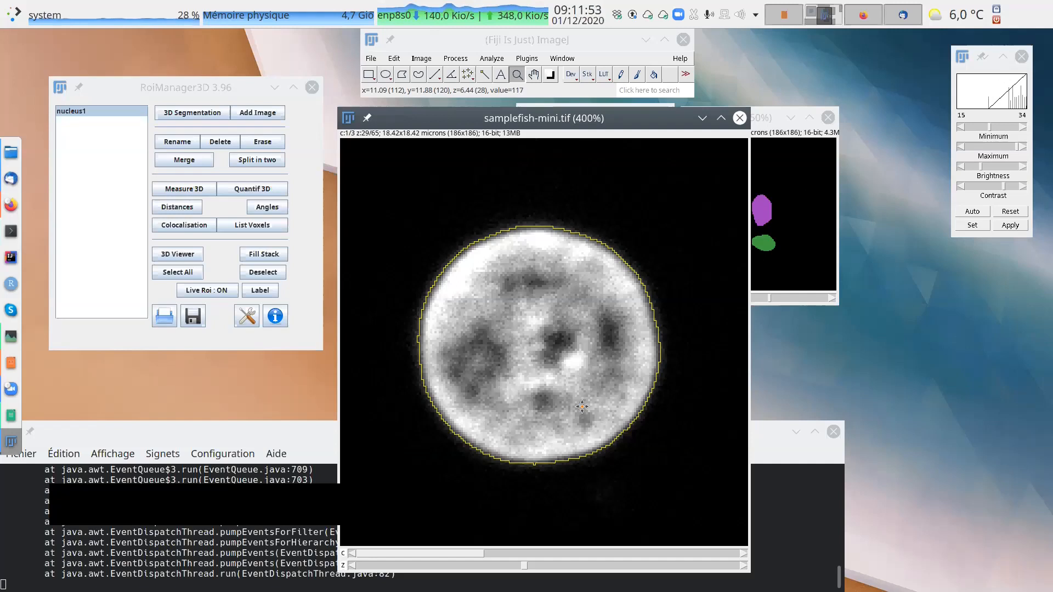
mouse_move(525, 567)
mouse_down()
mouse_move(617, 571)
mouse_move(436, 571)
mouse_move(546, 566)
mouse_up()
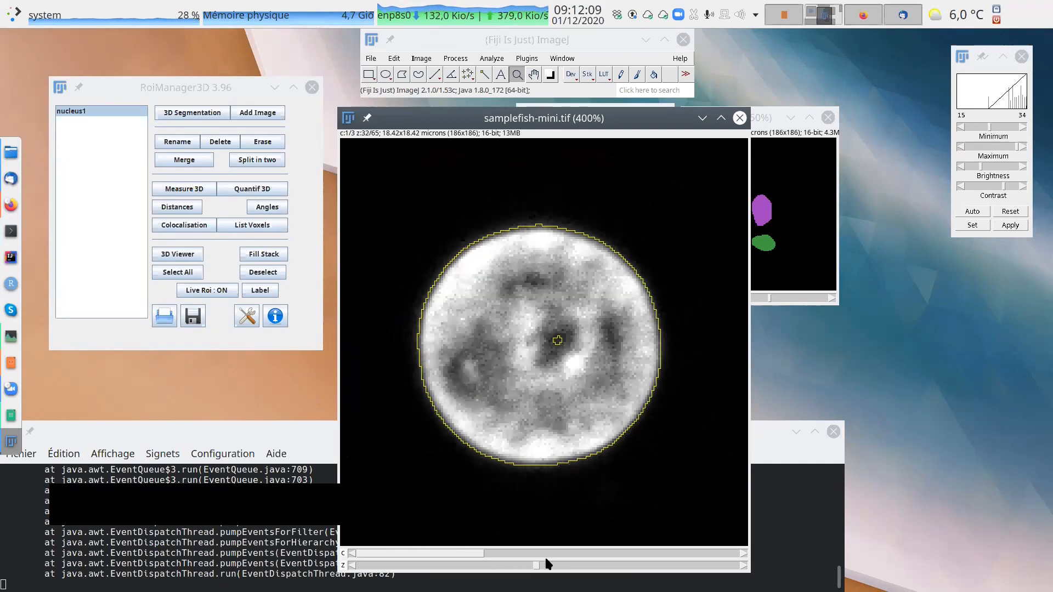
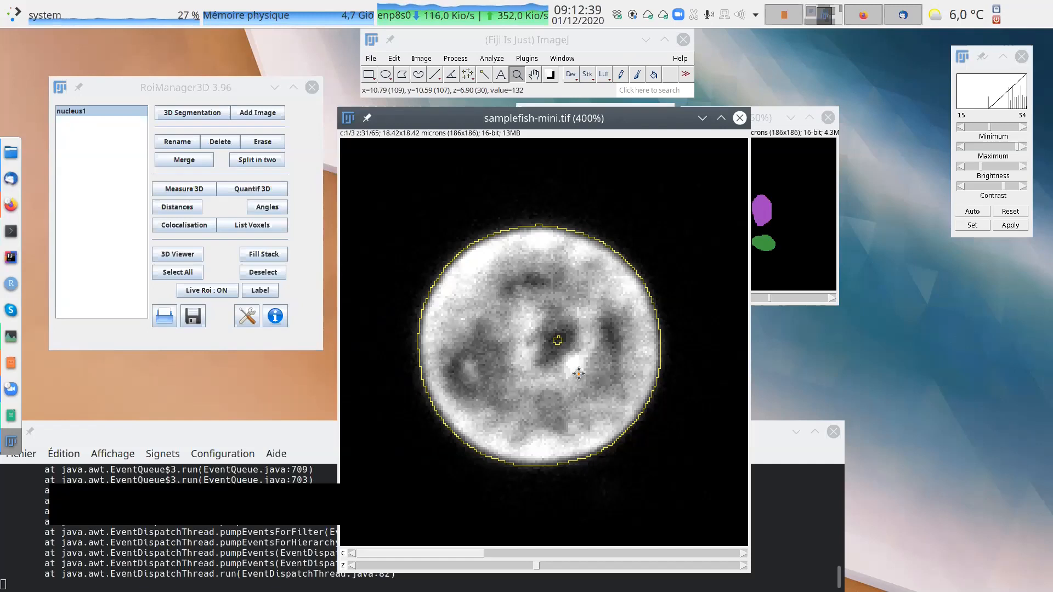
Compare the nucleus1 outline with the spots in channel 2 of samplefish-mini at z slices 31, 27, 45 and 29.
scroll(602, 332, down, 2)
scroll(603, 330, up, 2)
scroll(602, 326, down, 1)
scroll(603, 326, up, 1)
scroll(603, 326, down, 1)
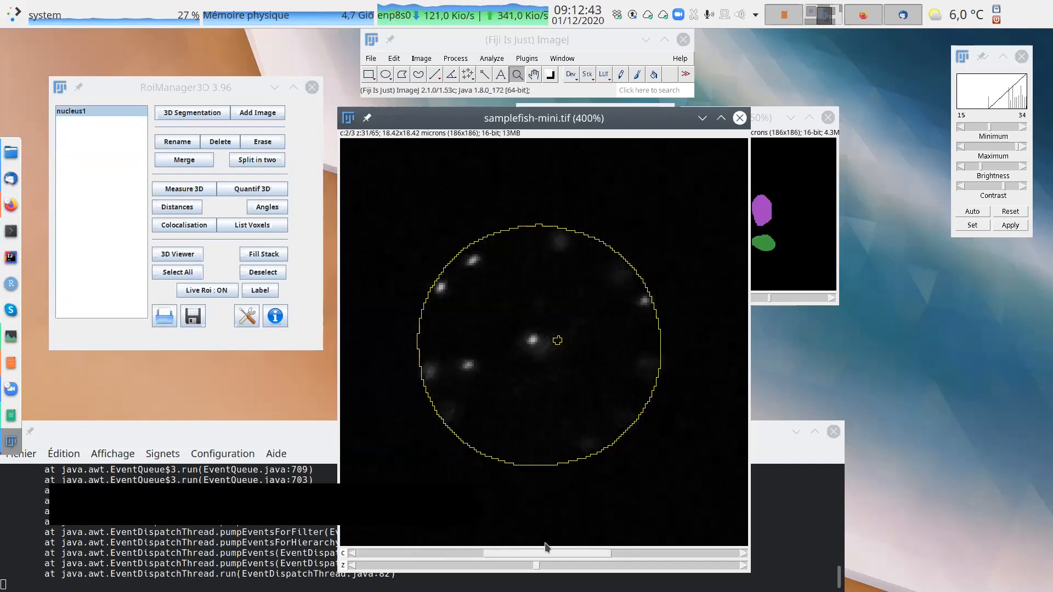
drag(536, 567, 513, 553)
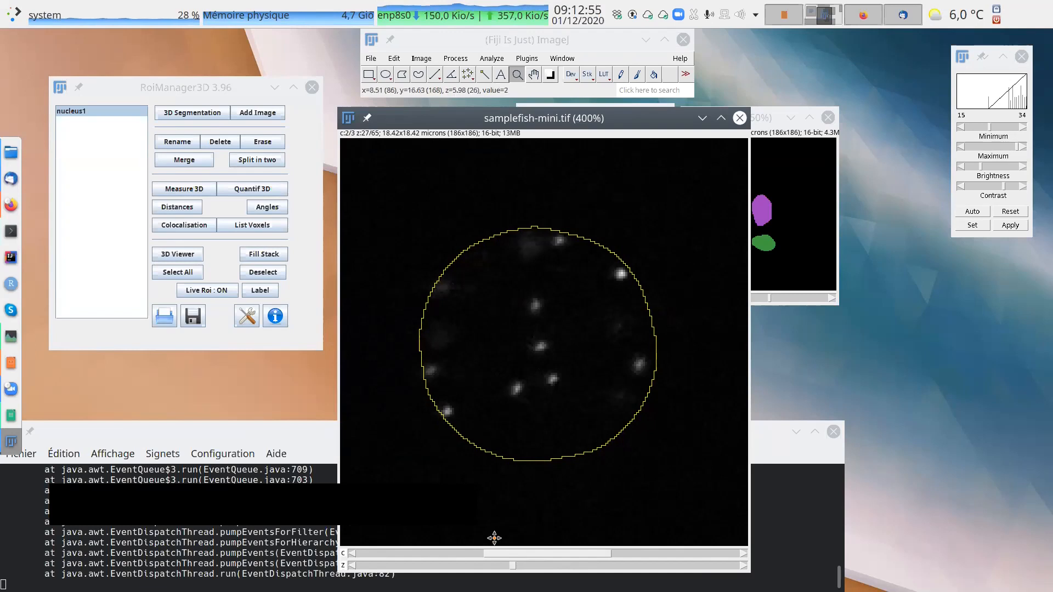
drag(530, 571, 618, 574)
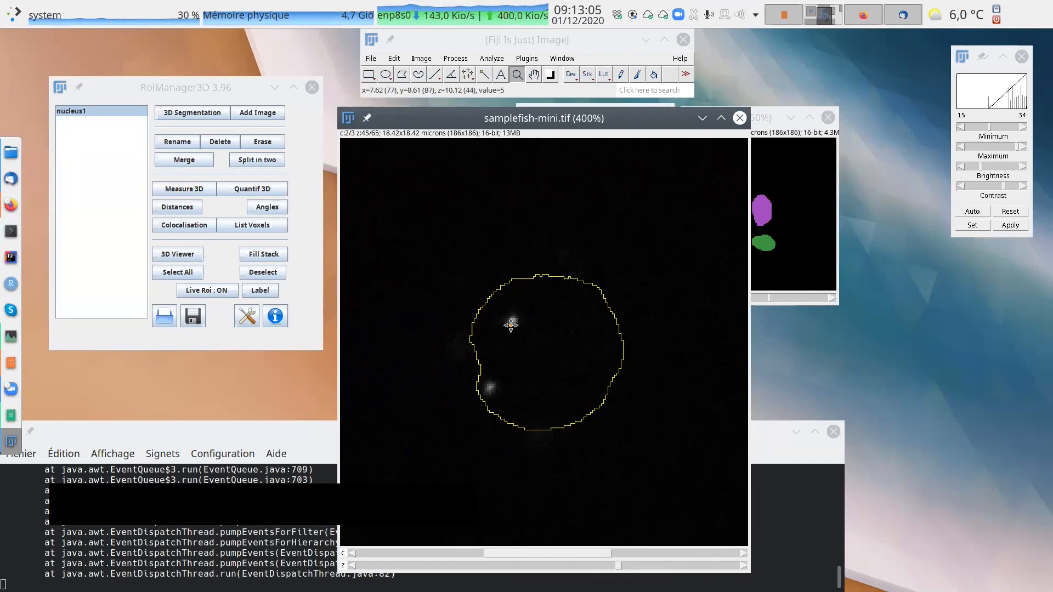
click(627, 566)
drag(625, 566, 525, 564)
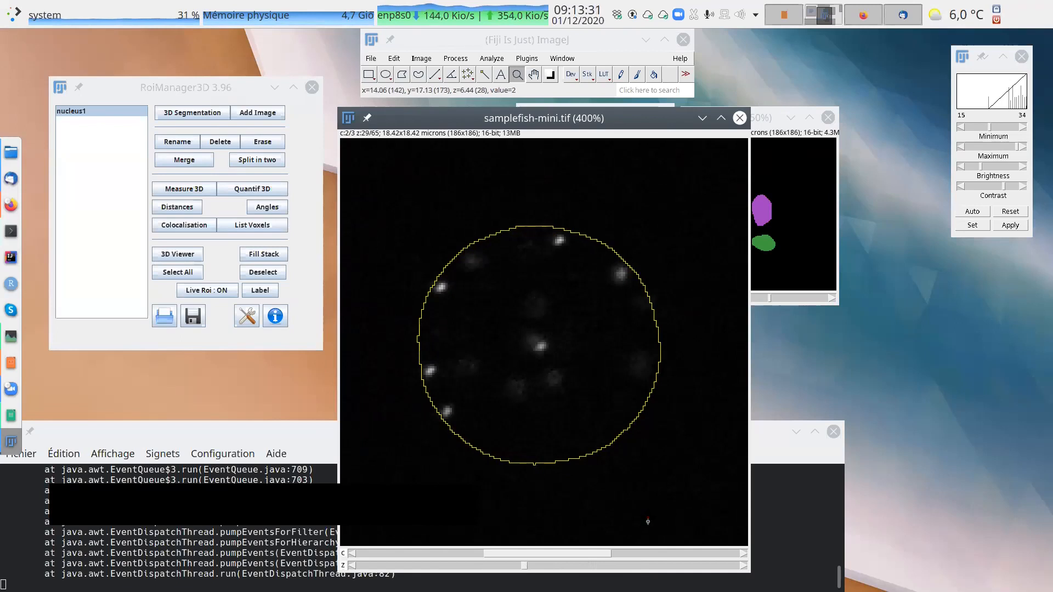
Show channel 3 of samplefish-mini at z slice 33 with the nucleus1 outline and reduce the view to 300%.
click(647, 552)
drag(525, 570, 548, 567)
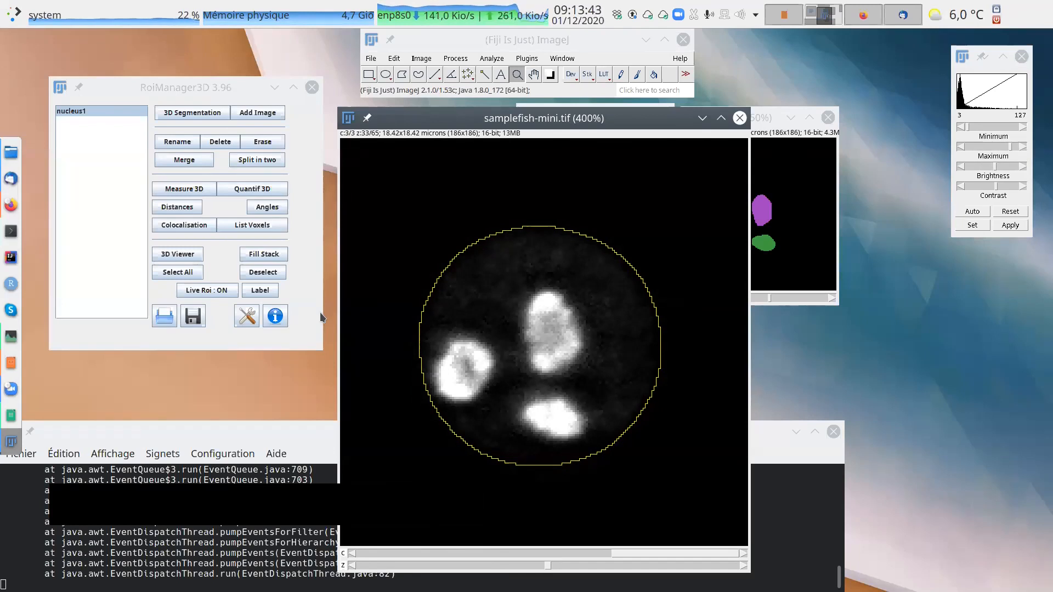
right_click(562, 196)
drag(550, 132, 531, 117)
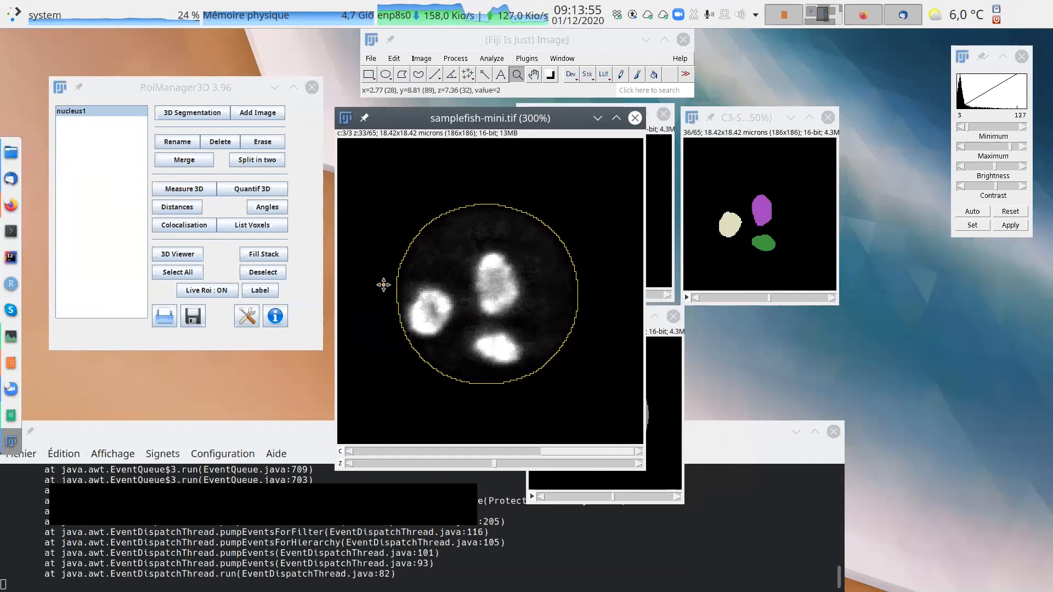
mouse_move(495, 119)
mouse_down()
mouse_move(512, 198)
mouse_move(483, 110)
mouse_up()
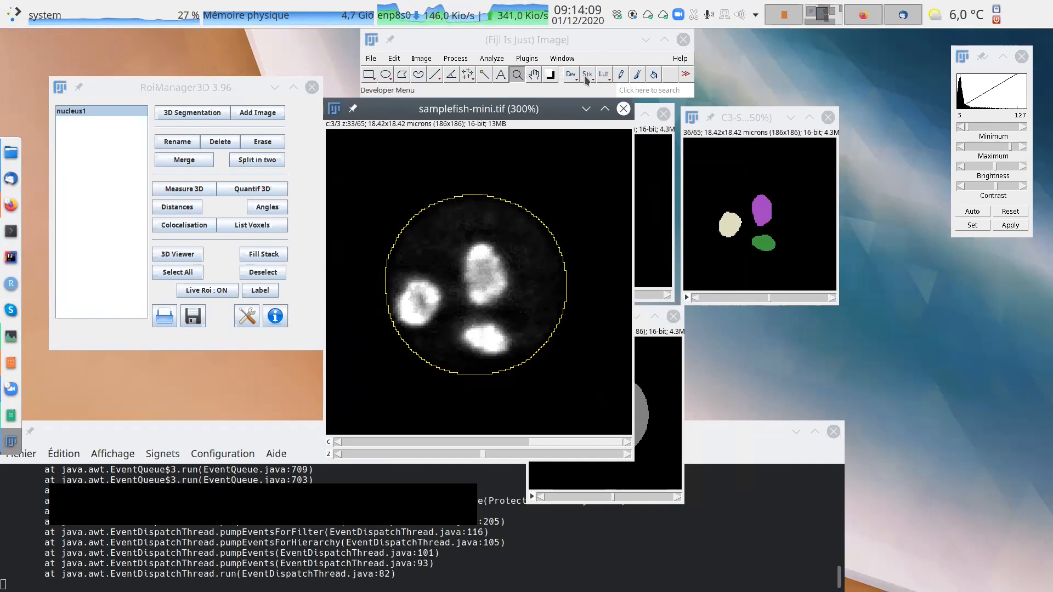
Set the foreground colour to yellow.
double_click(551, 79)
click(533, 186)
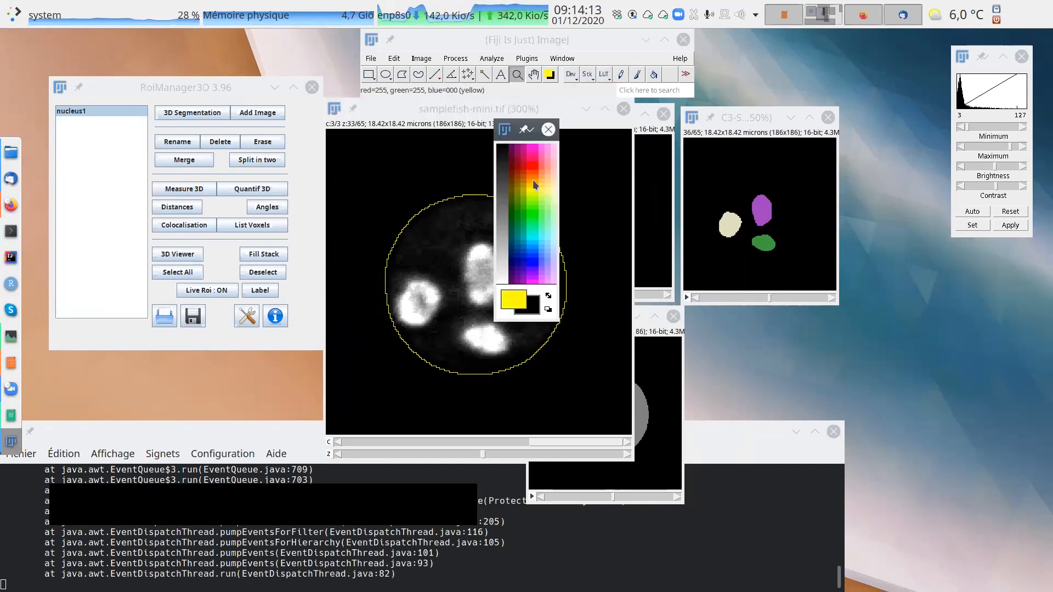
click(549, 130)
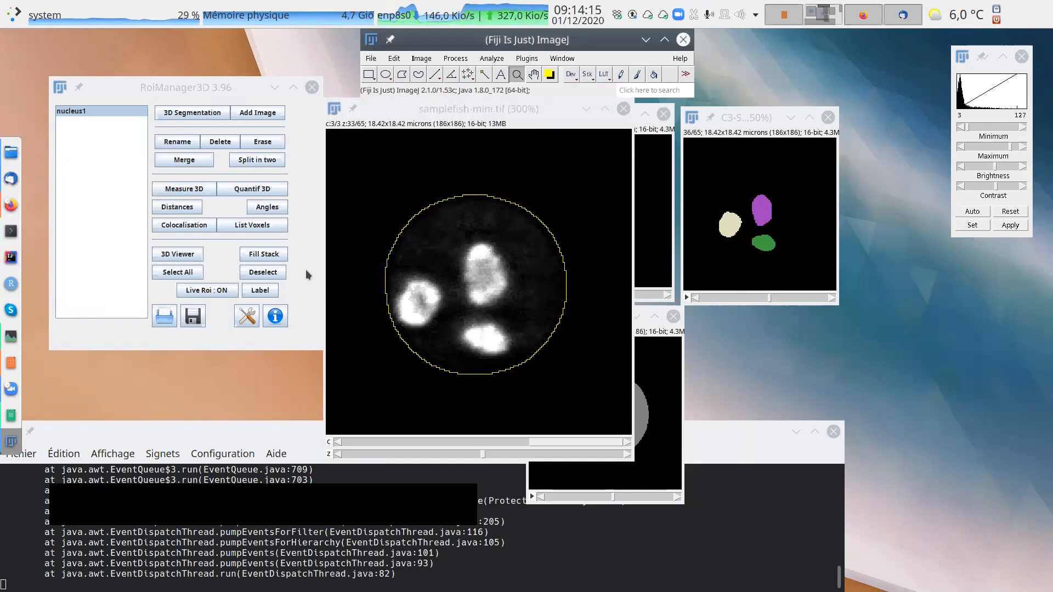
click(273, 256)
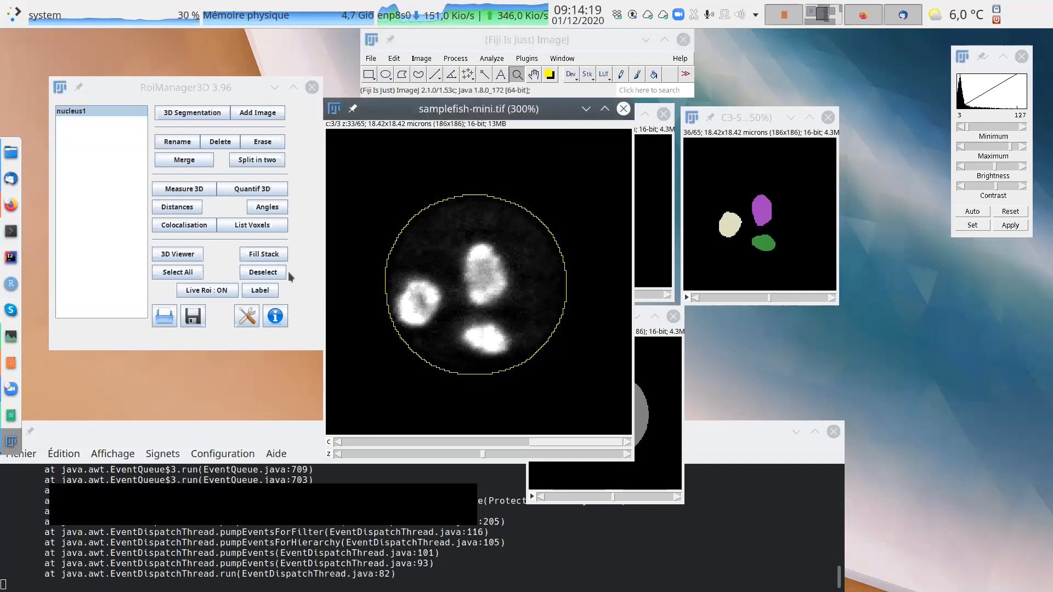
Reduce samplefish-mini to 200% so the segmented images are uncovered, and keep it as the active image.
mouse_move(540, 104)
mouse_down()
mouse_move(550, 130)
mouse_move(546, 119)
mouse_up()
right_click(488, 209)
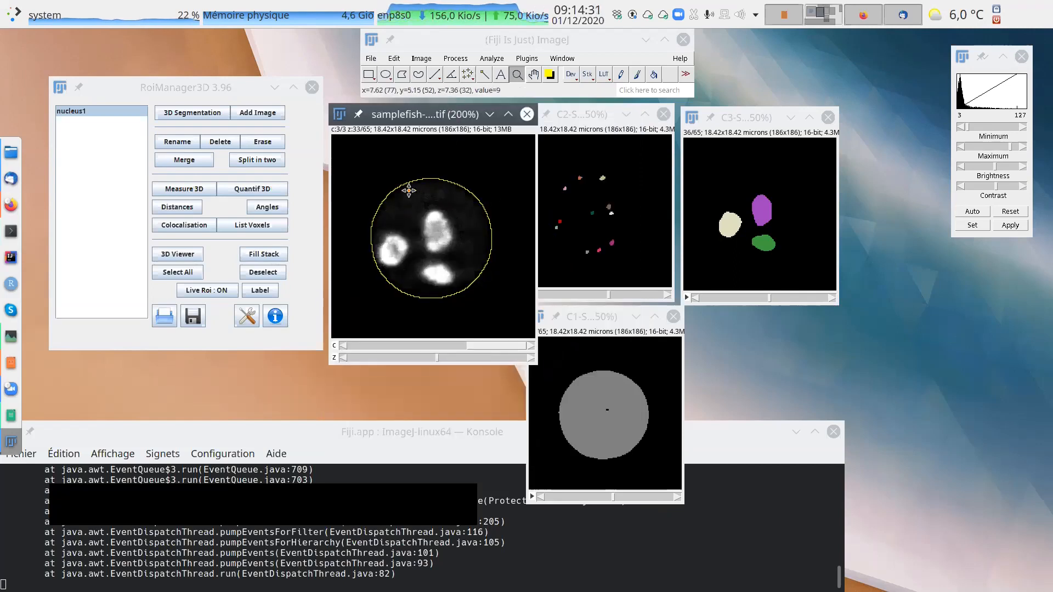
click(417, 59)
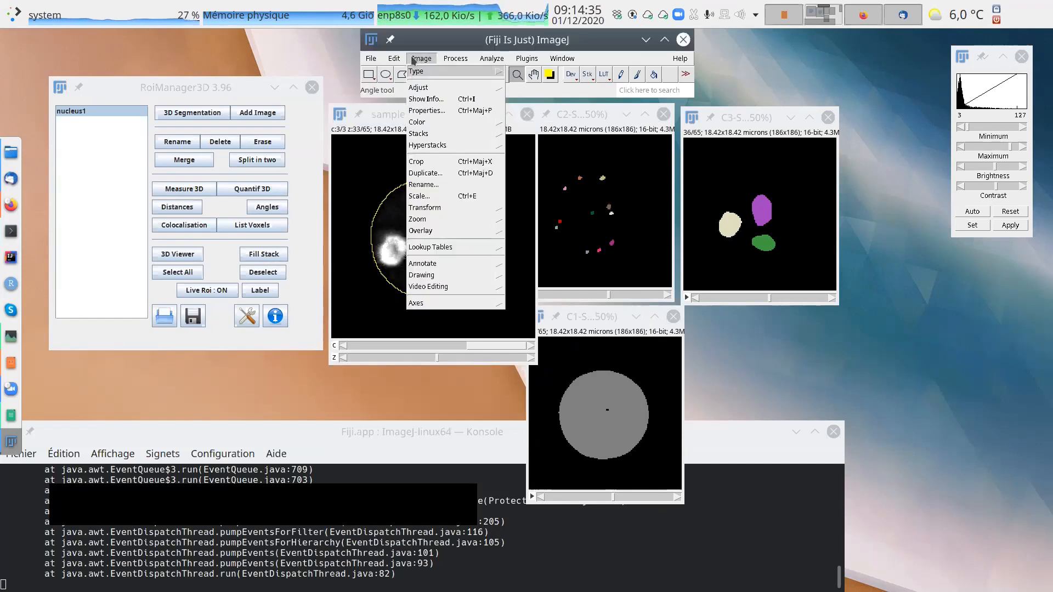
mouse_move(394, 58)
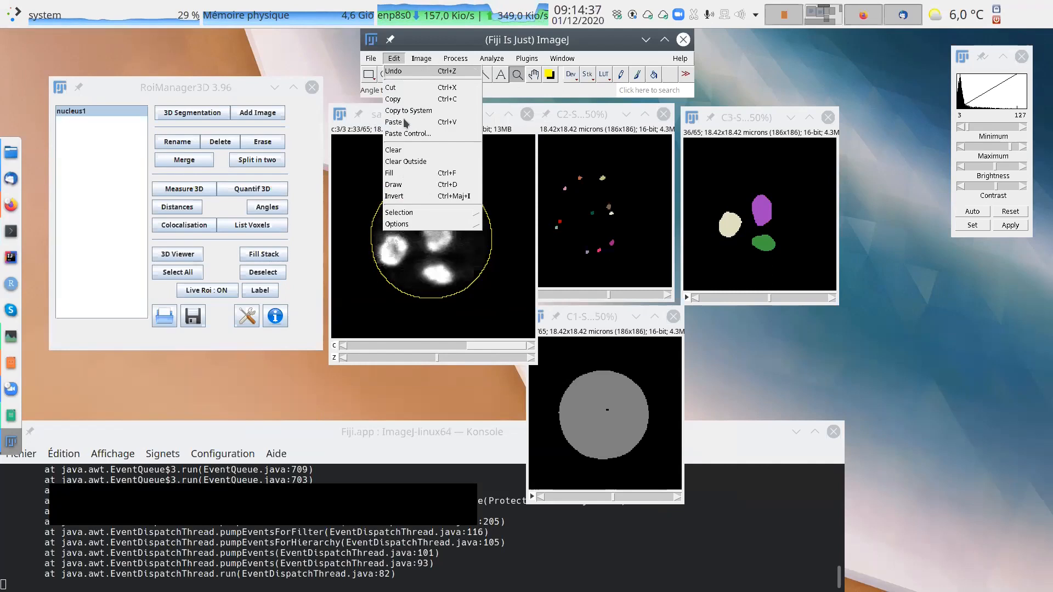
click(332, 80)
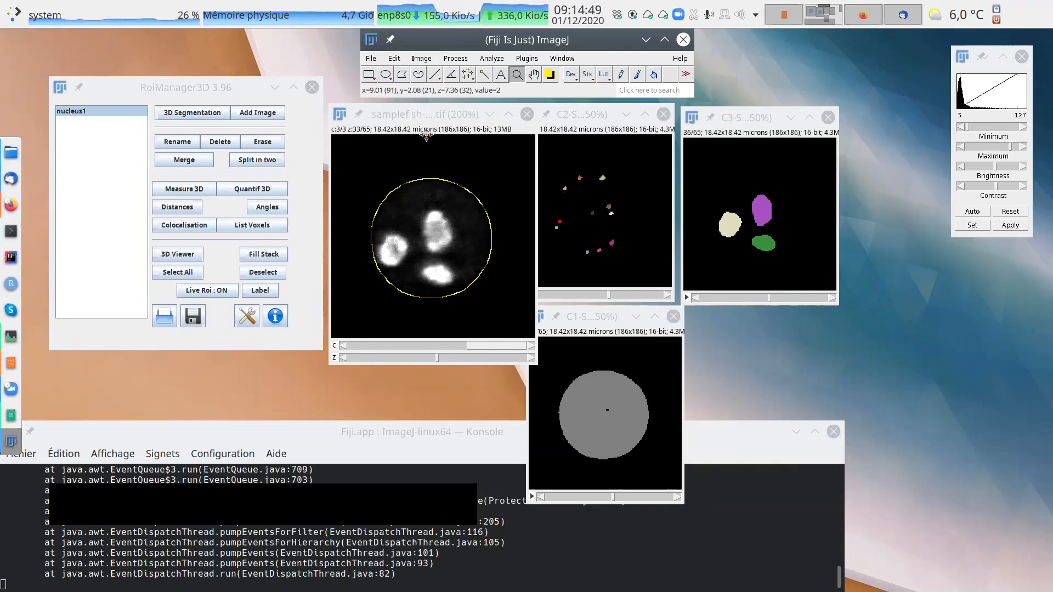
click(432, 117)
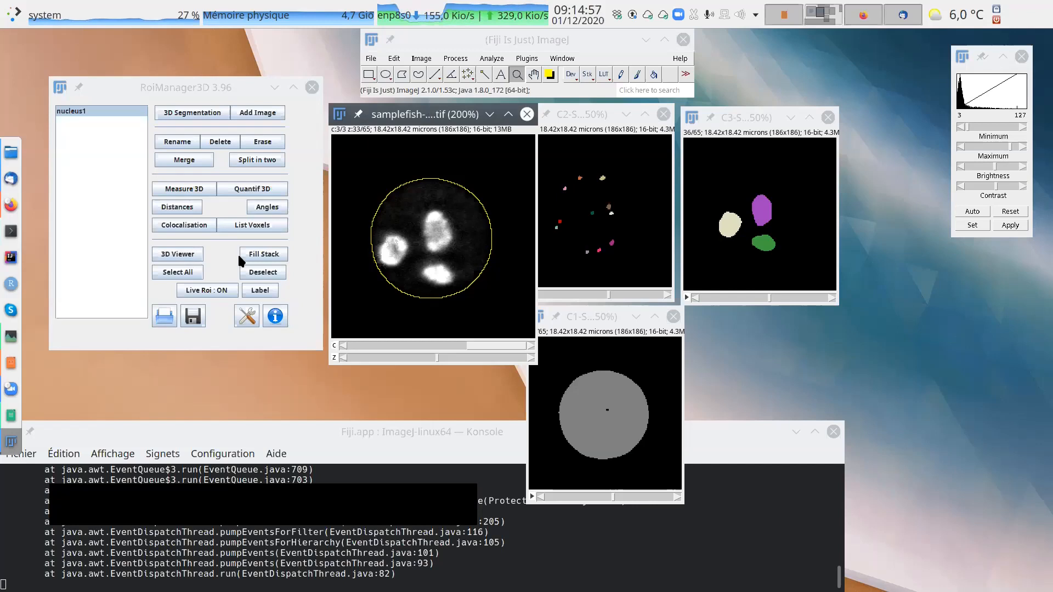
Display nucleus1 in the 3D Viewer, rotate it to inspect its surface, and move the viewer clear of samplefish-mini.
click(192, 256)
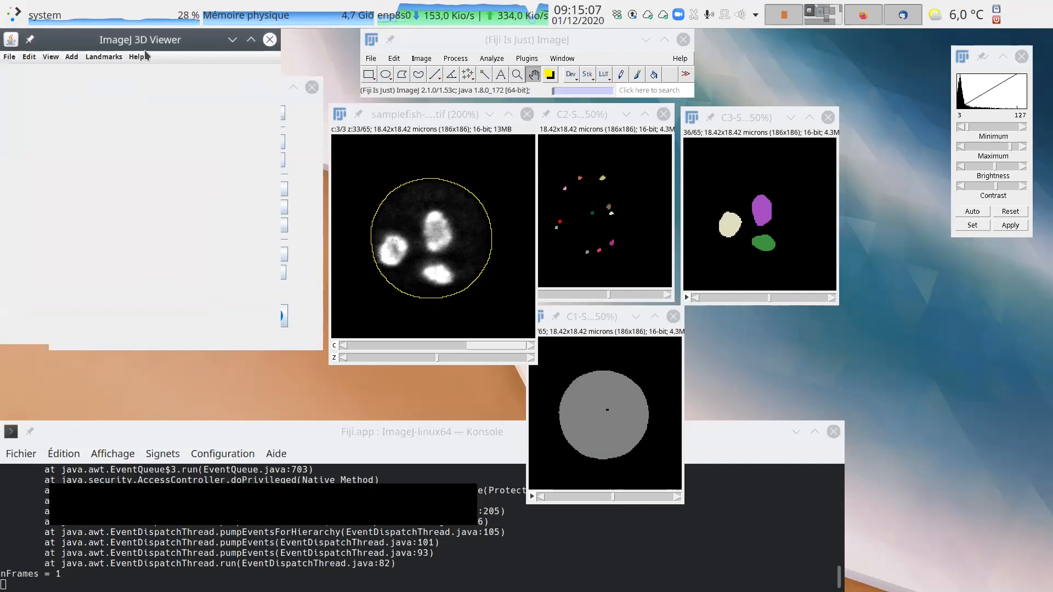
drag(158, 44, 717, 130)
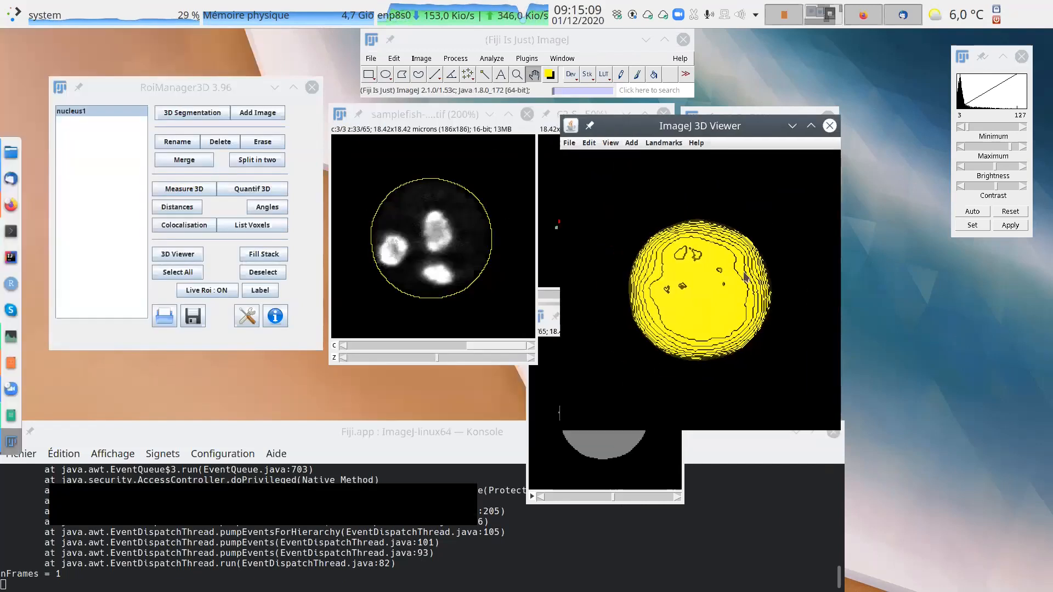
drag(797, 265, 761, 270)
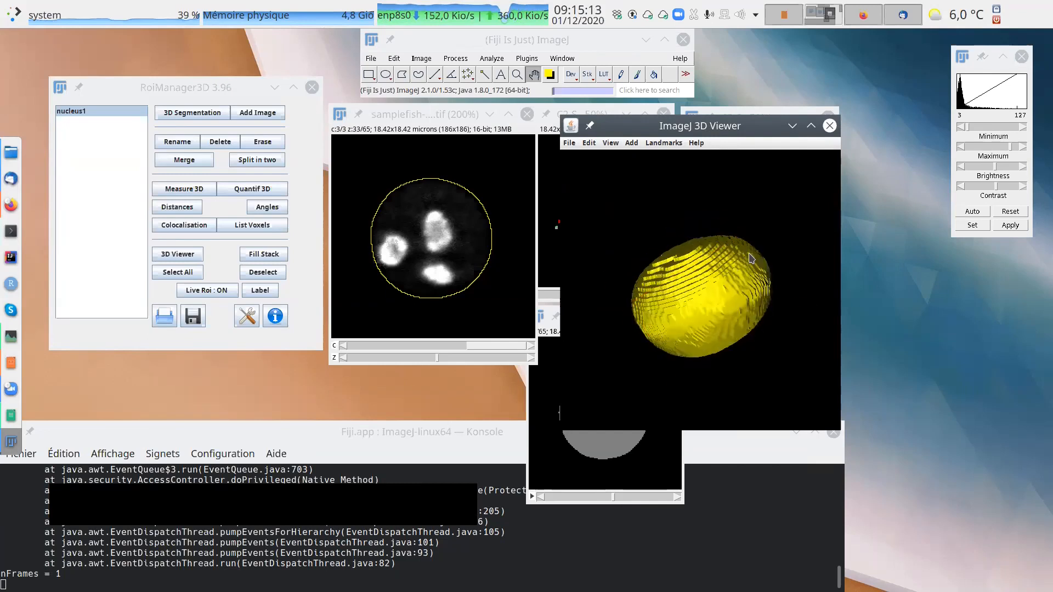
click(761, 268)
drag(802, 196, 760, 382)
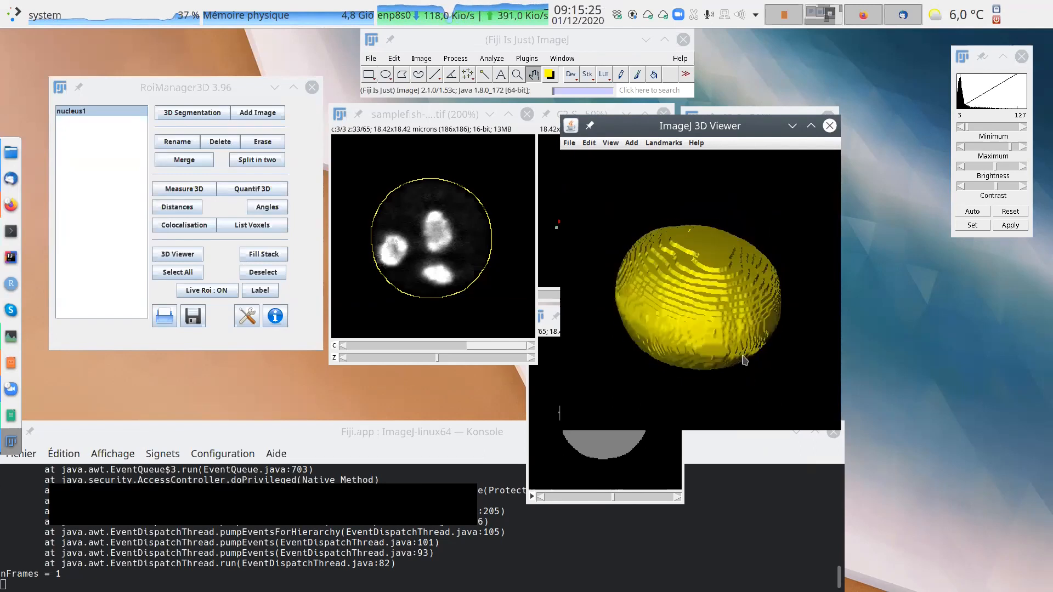
drag(727, 126, 820, 174)
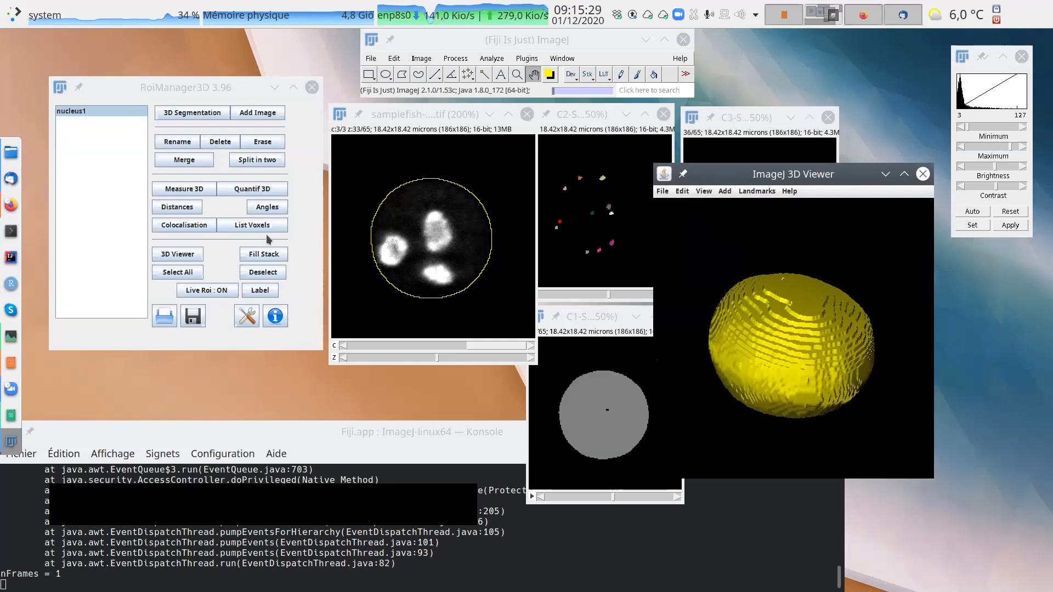
Activate samplefish-mini, then deselect and reselect nucleus1 to redraw its outline on that stack.
click(438, 115)
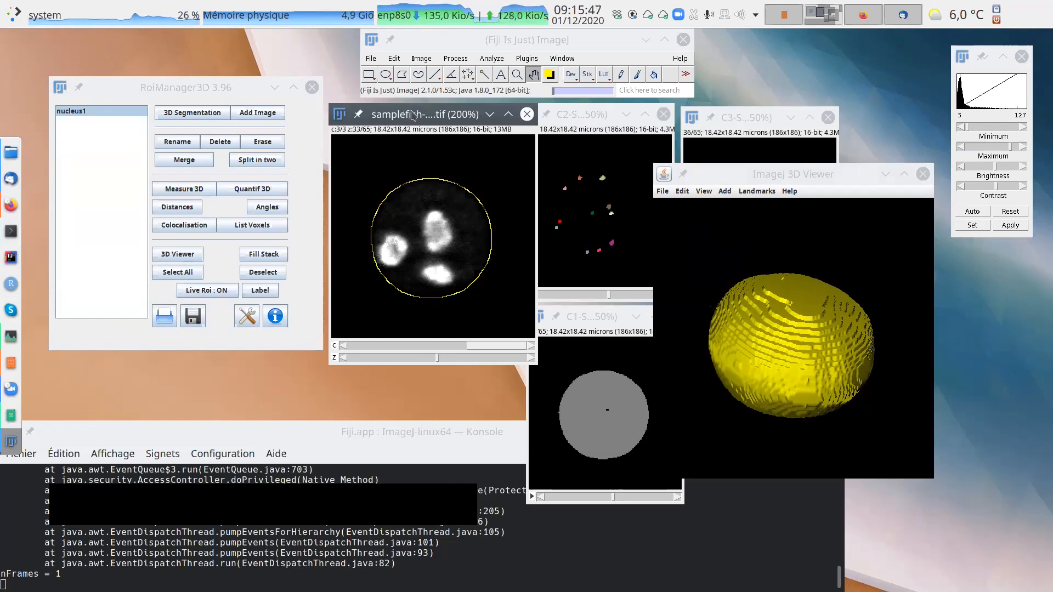
click(74, 112)
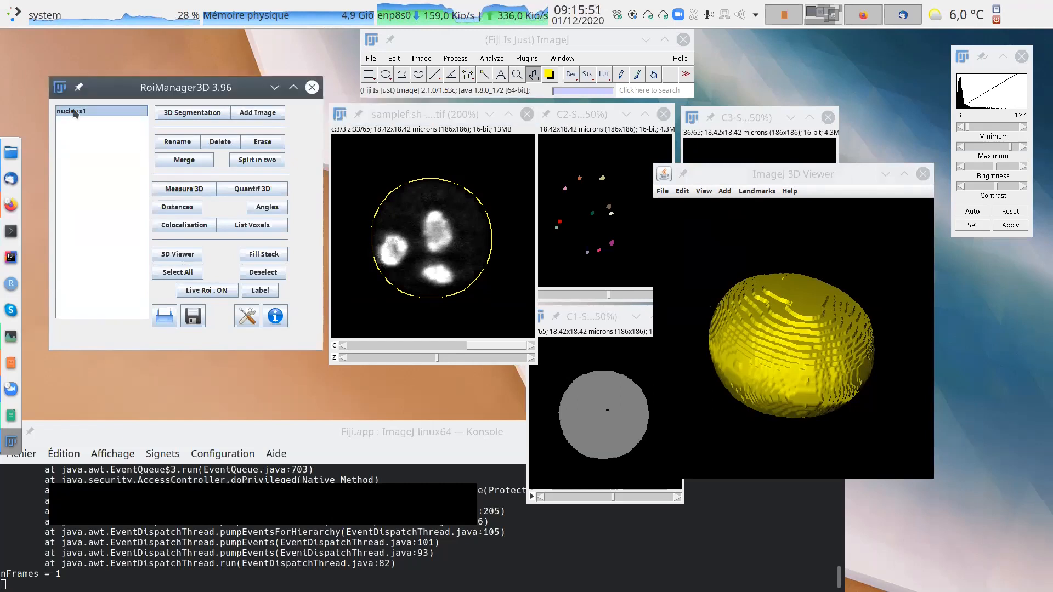
click(260, 277)
click(82, 114)
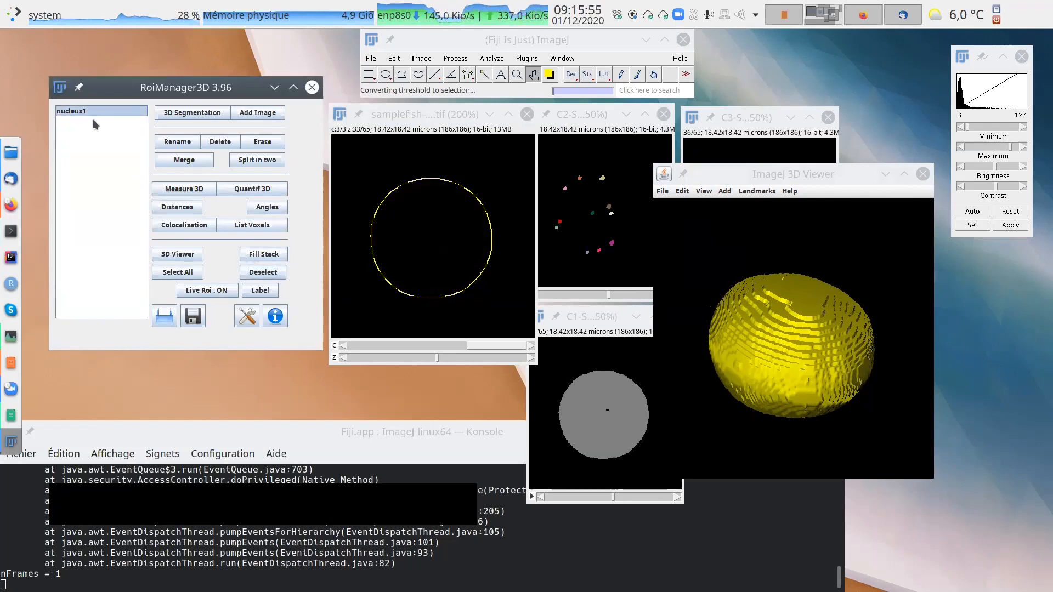
Deselect nucleus1, bring the C2 segmented image over samplefish-mini and enlarge it to 200%.
click(261, 273)
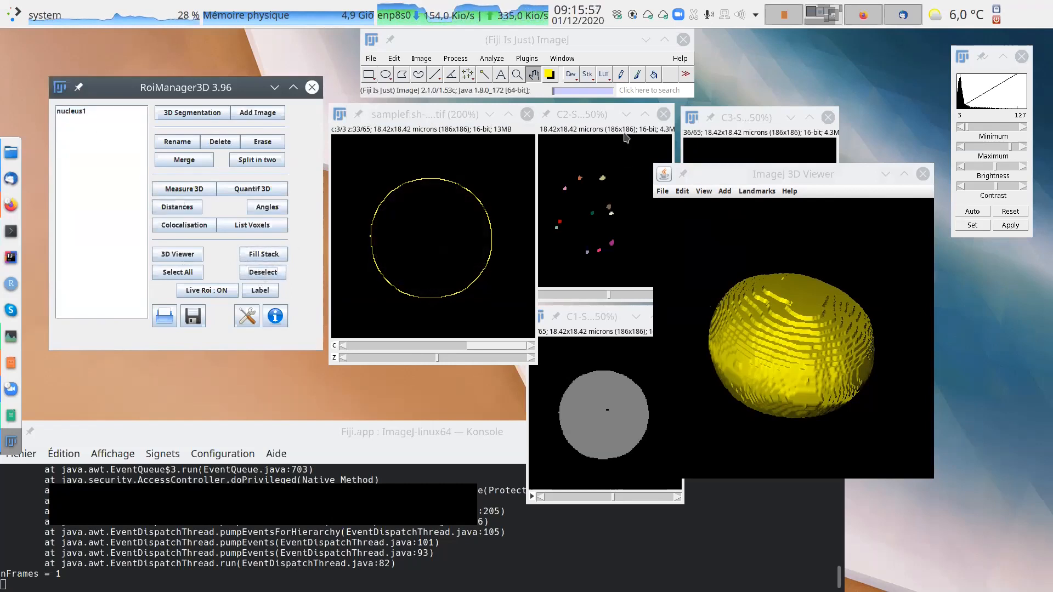
click(606, 115)
drag(606, 117, 468, 120)
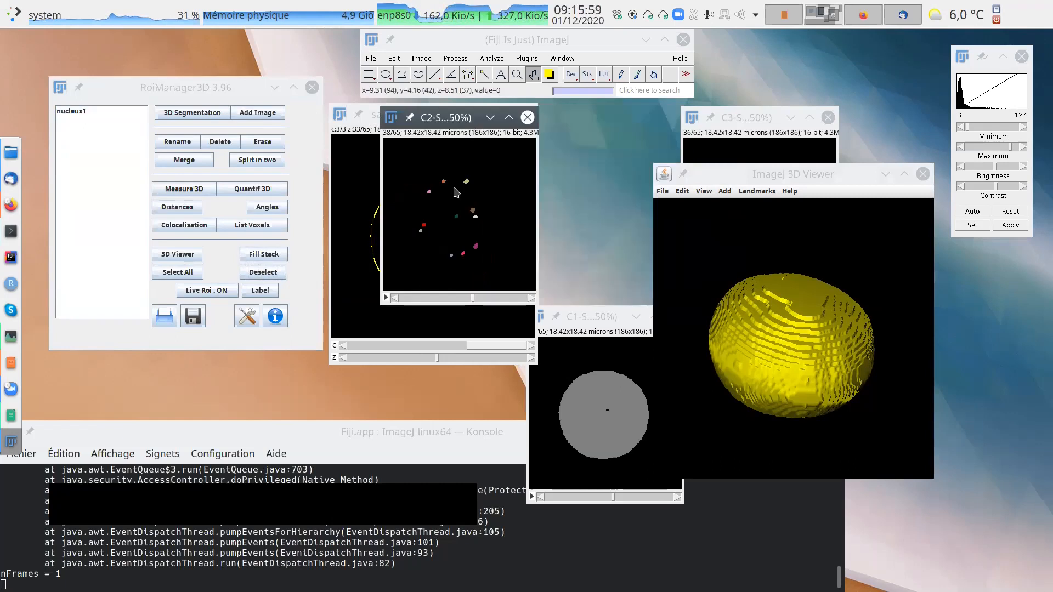
double_click(515, 74)
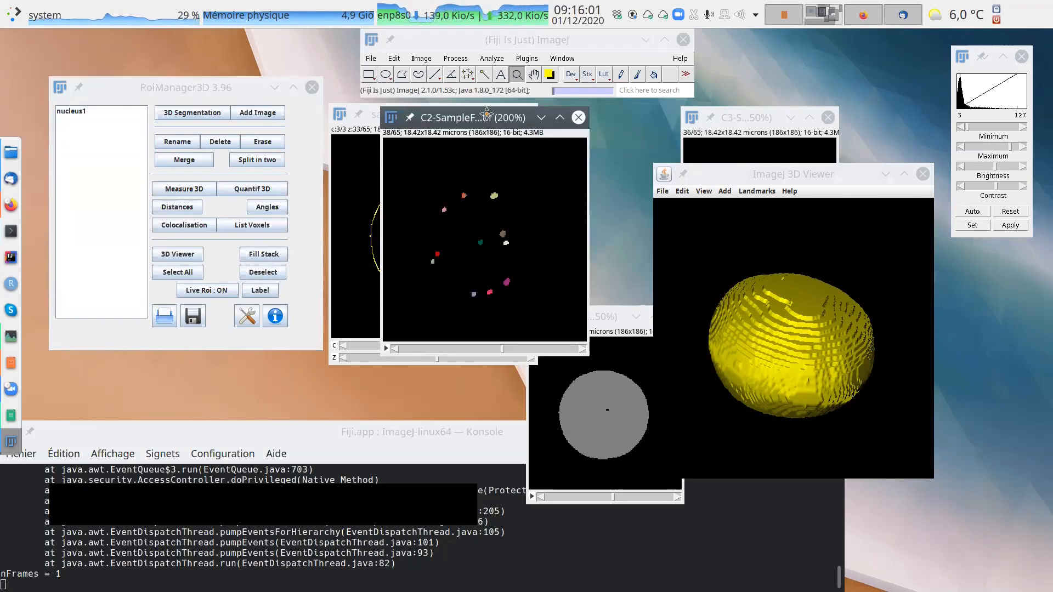
Overlay the nucleus1 outline on the C2 segmented spots, reselect it once more and leave nucleus1 deselected.
click(85, 111)
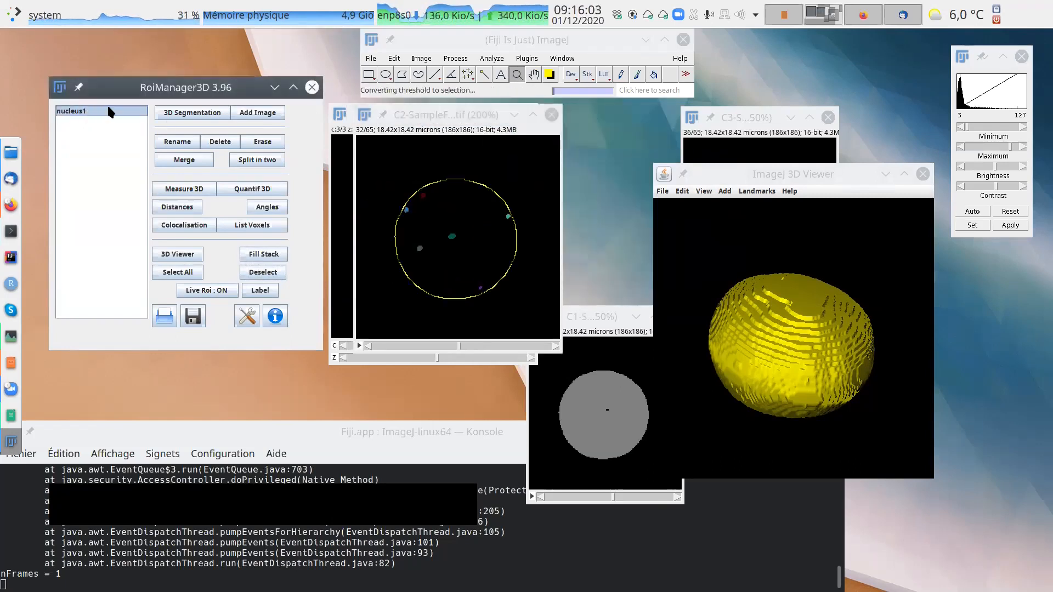
click(263, 273)
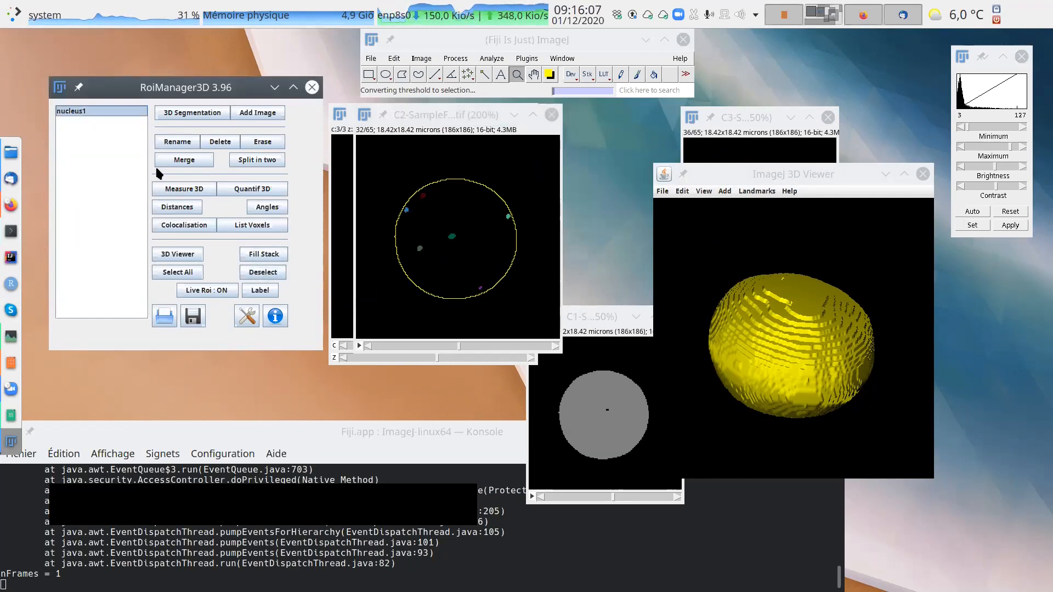
click(77, 113)
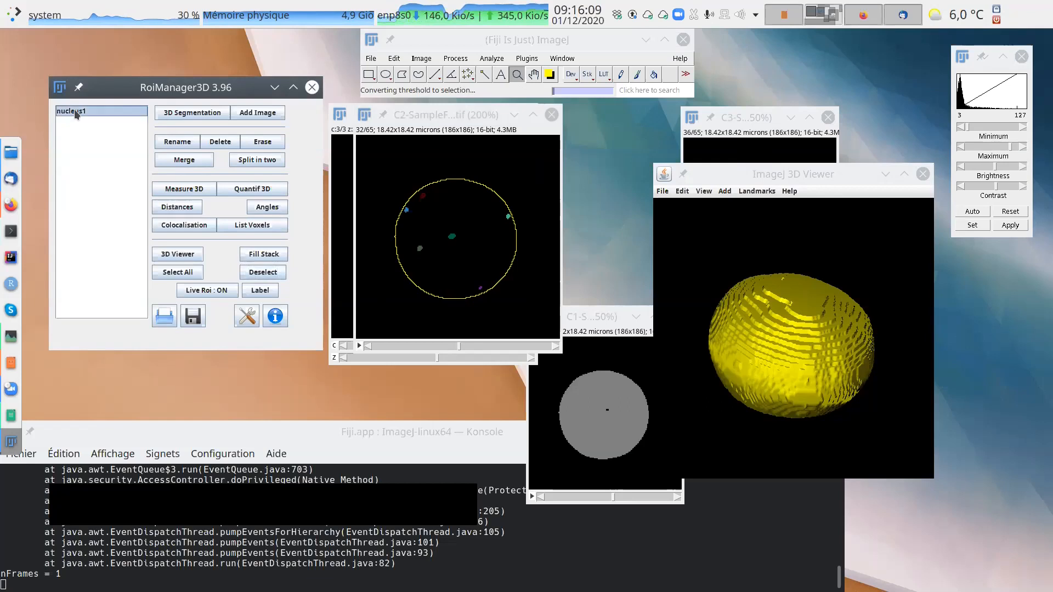
click(252, 271)
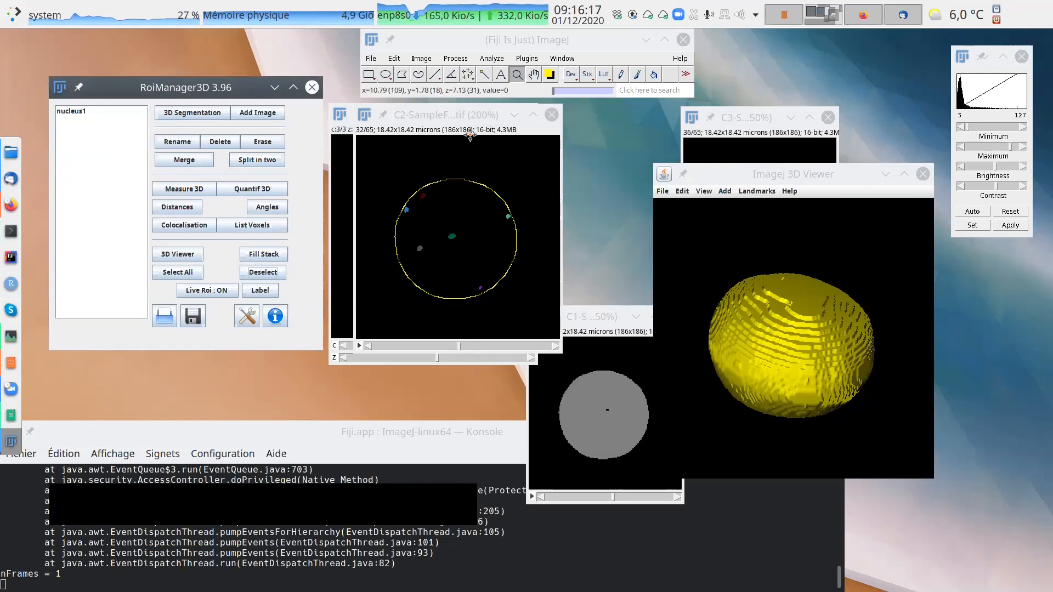
Place the C2 segmented image beside samplefish-mini and move the 3D Viewer clear of both images.
drag(468, 122, 678, 122)
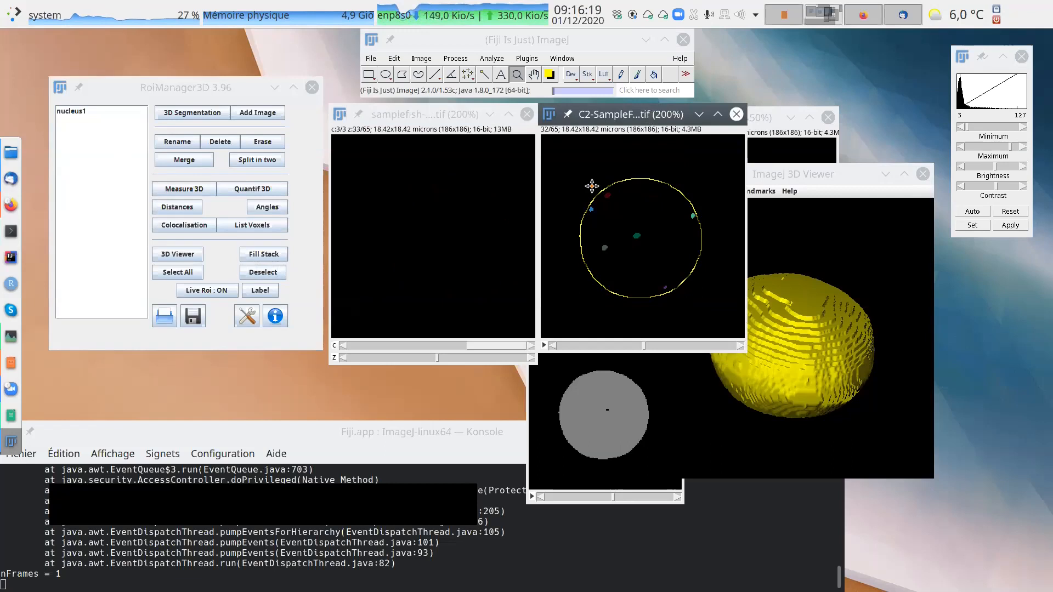
mouse_move(453, 118)
mouse_down()
mouse_move(492, 180)
mouse_move(453, 117)
mouse_up()
drag(655, 112, 701, 100)
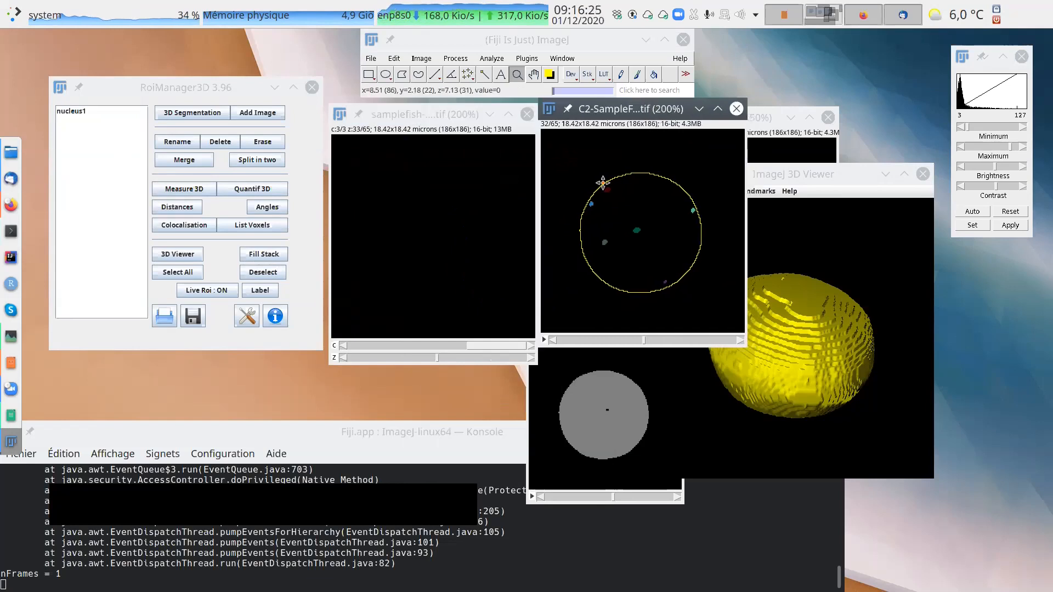
mouse_move(645, 343)
mouse_down()
mouse_move(670, 343)
mouse_move(646, 343)
mouse_up()
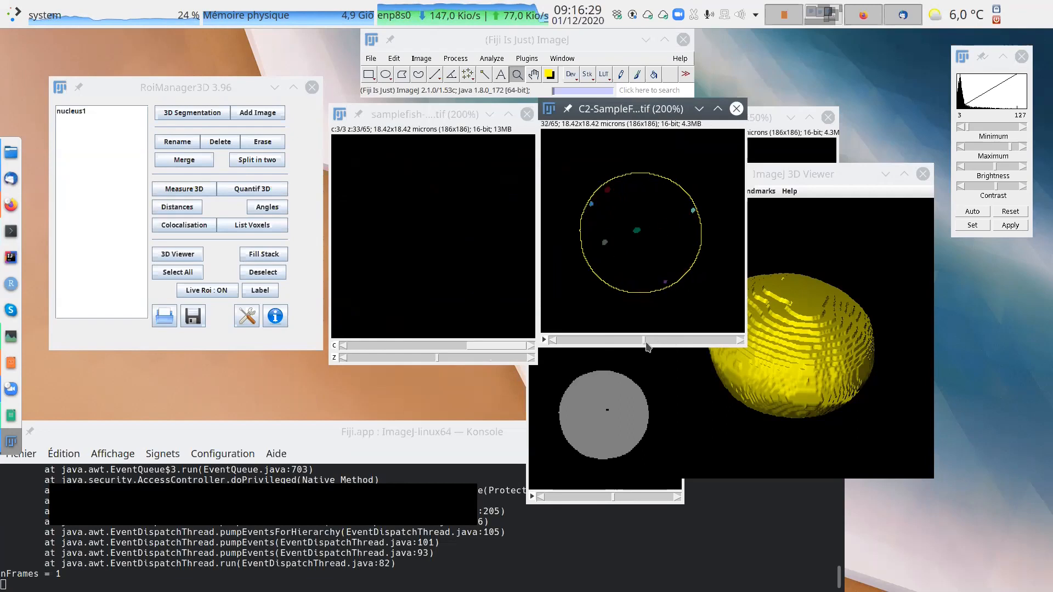
click(251, 317)
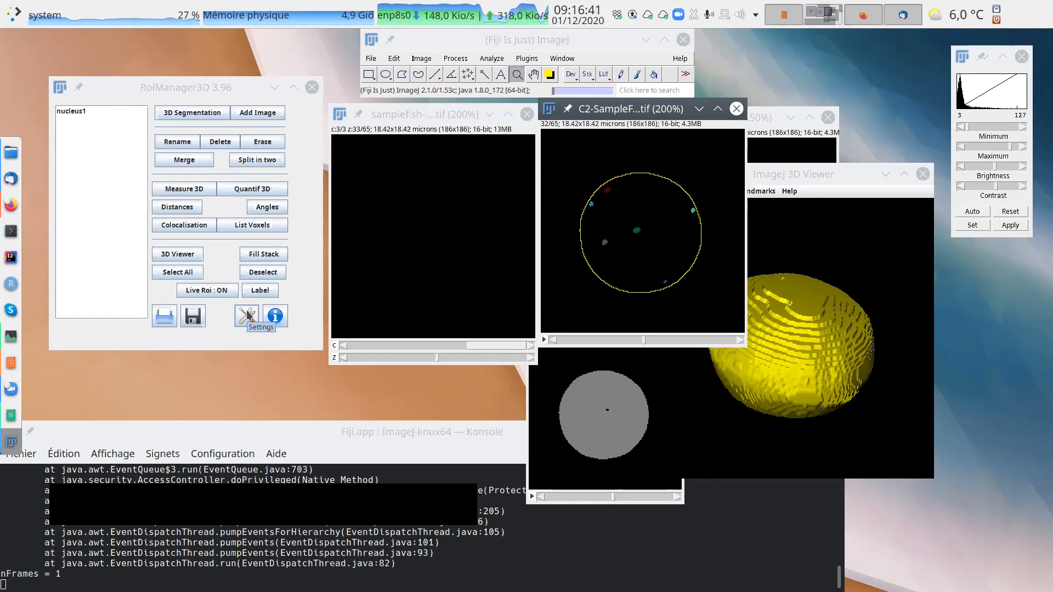
drag(833, 171, 902, 209)
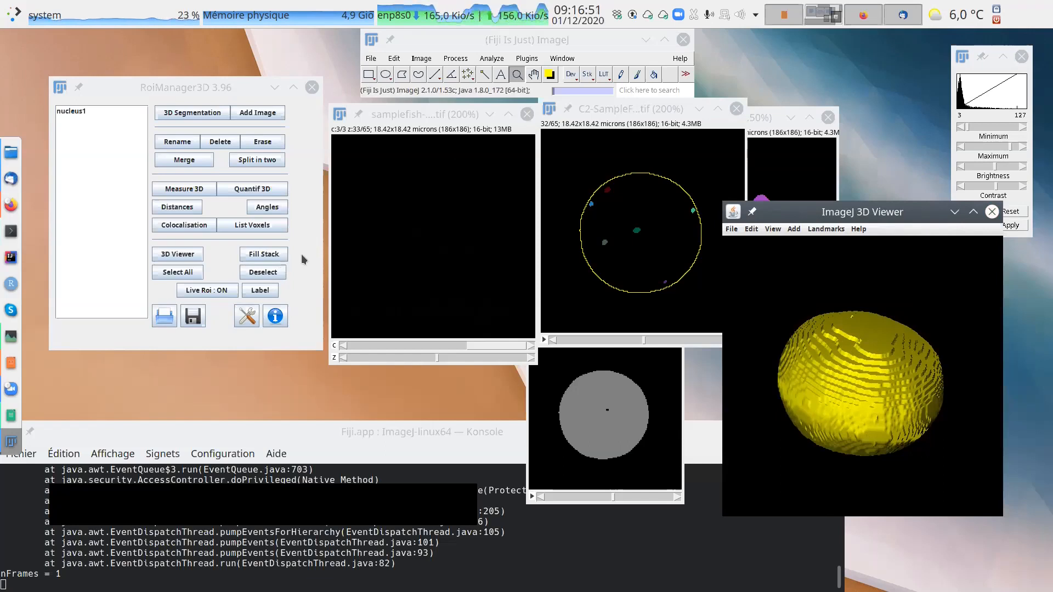
Bring the 3D Viewer up over the image windows, near the main toolbar, and select and deselect the nucleus1 mesh.
drag(884, 212, 616, 238)
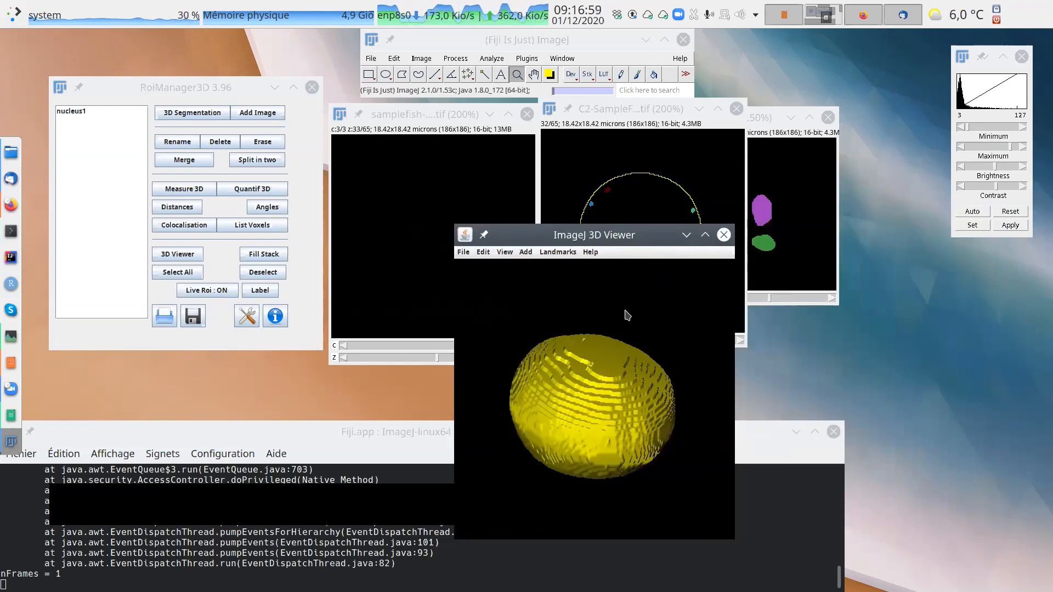
drag(627, 237, 557, 151)
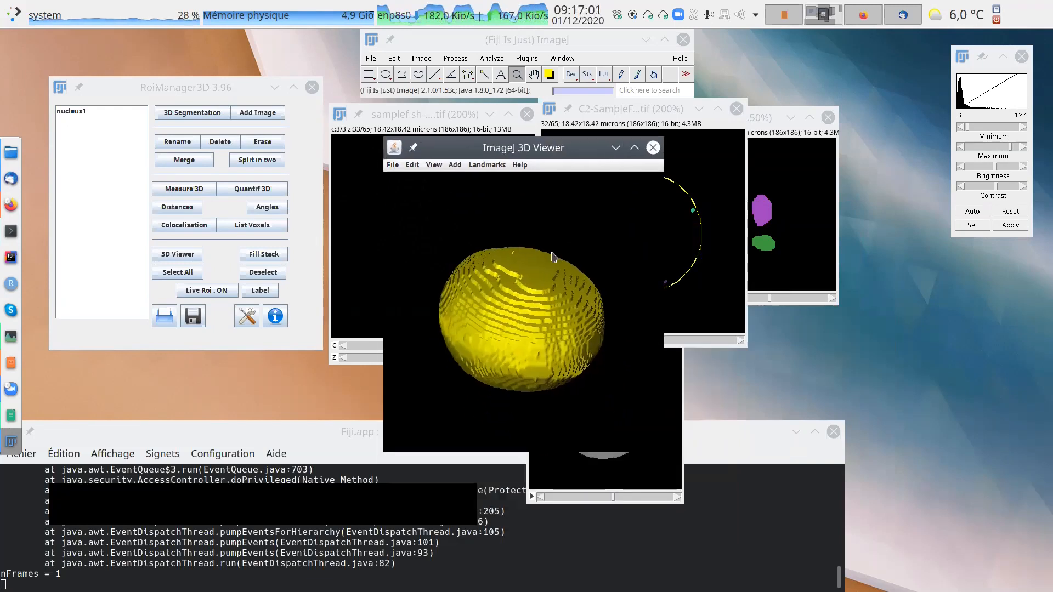
click(546, 290)
drag(546, 289, 539, 259)
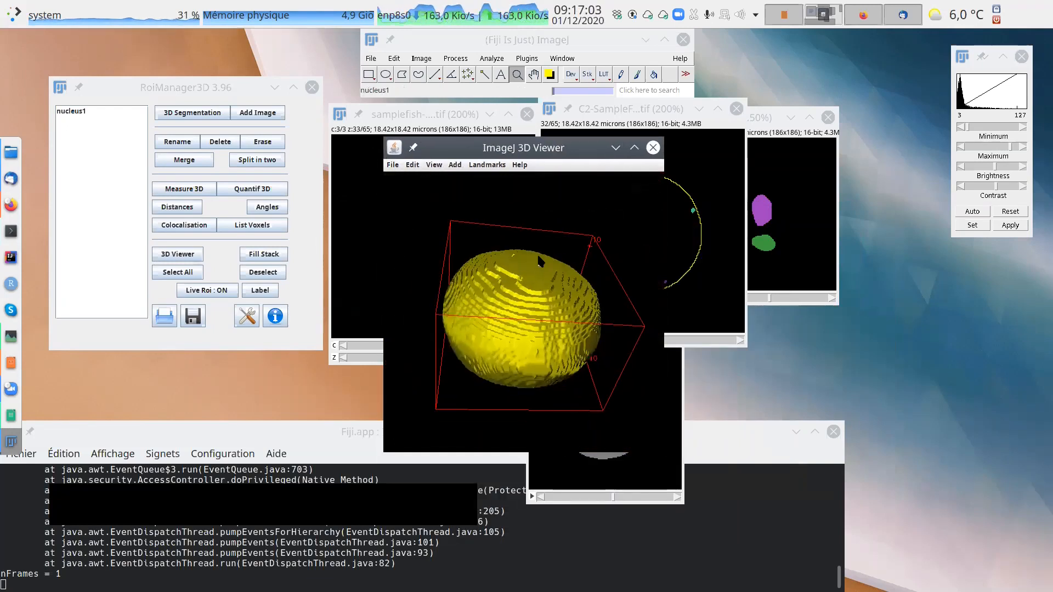
click(620, 231)
drag(551, 147, 540, 142)
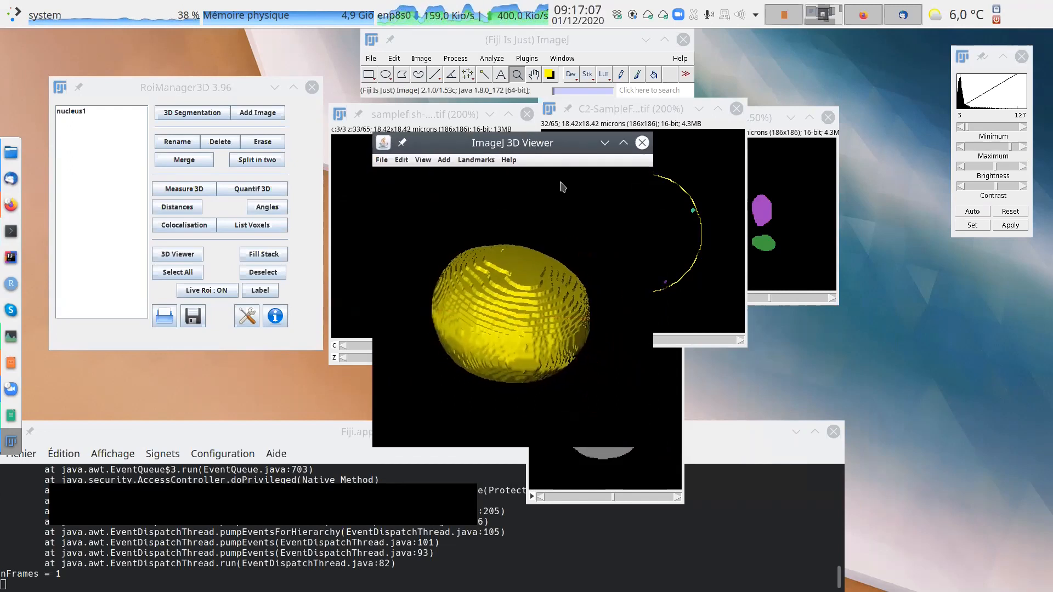
Examine the nucleus1 mesh from several angles and enlarged in the 3D Viewer, using the Scrolling tool and the Magnifying glass.
click(534, 76)
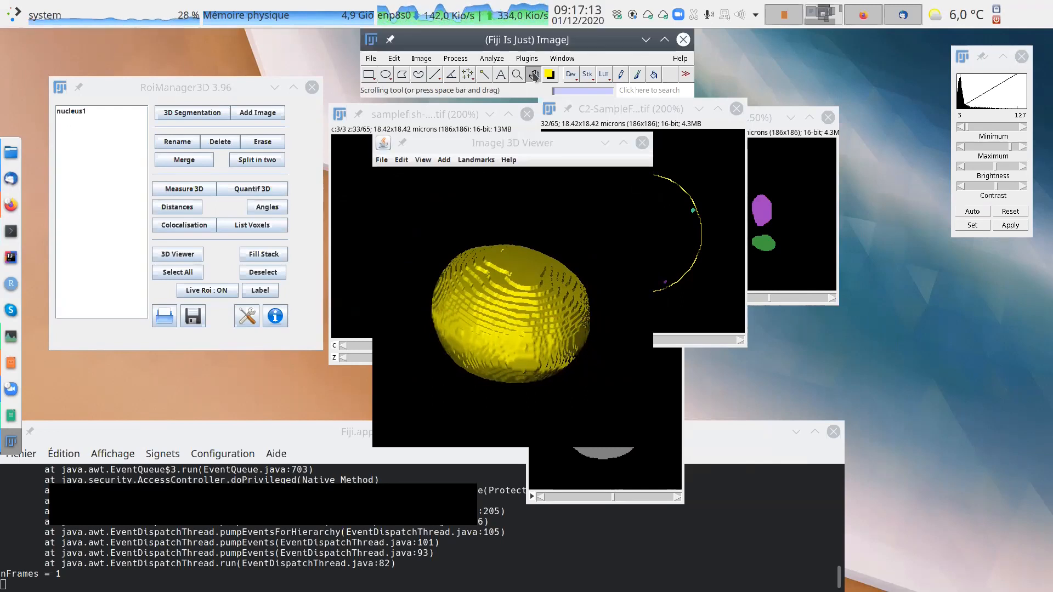
drag(523, 143, 503, 108)
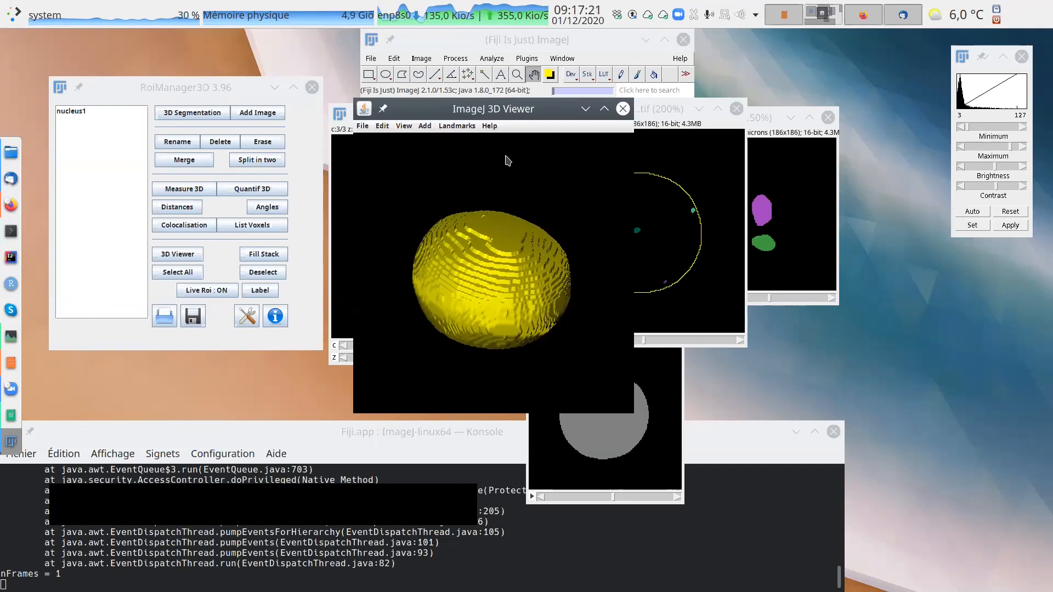
drag(549, 224, 520, 116)
click(517, 74)
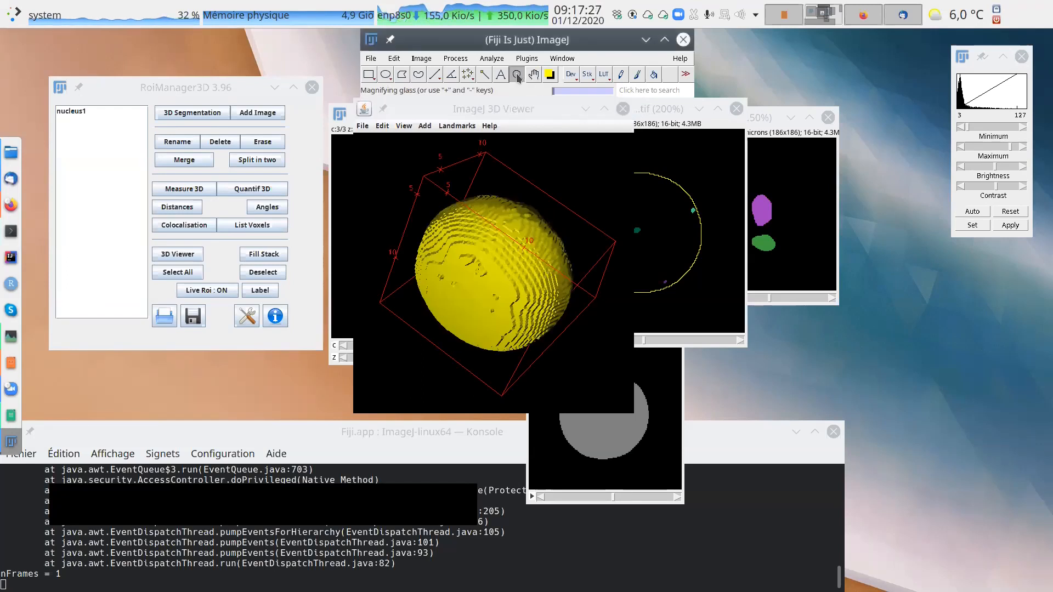
drag(563, 159, 433, 321)
click(533, 74)
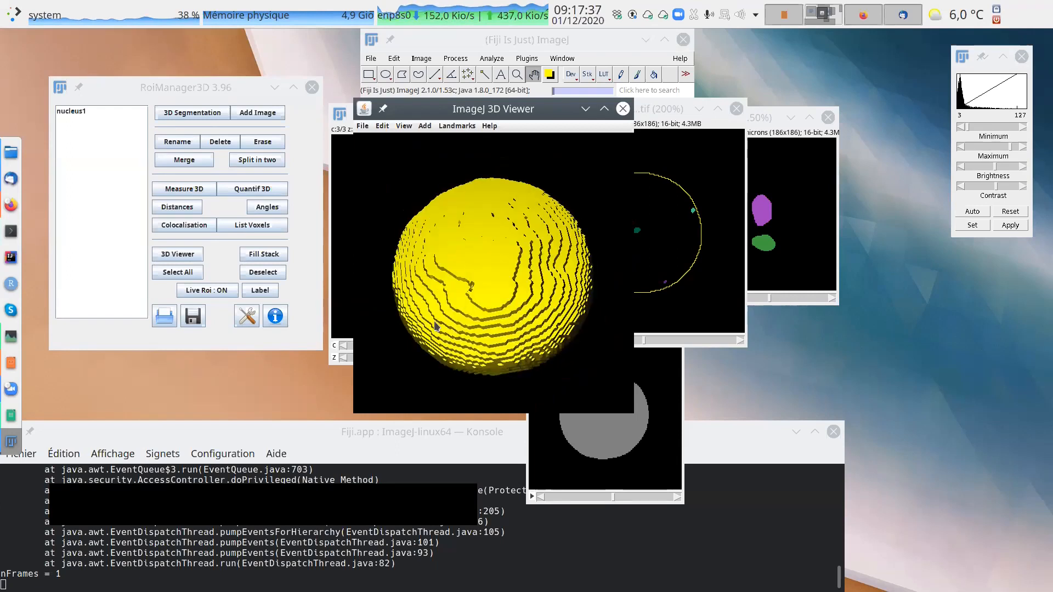
click(503, 253)
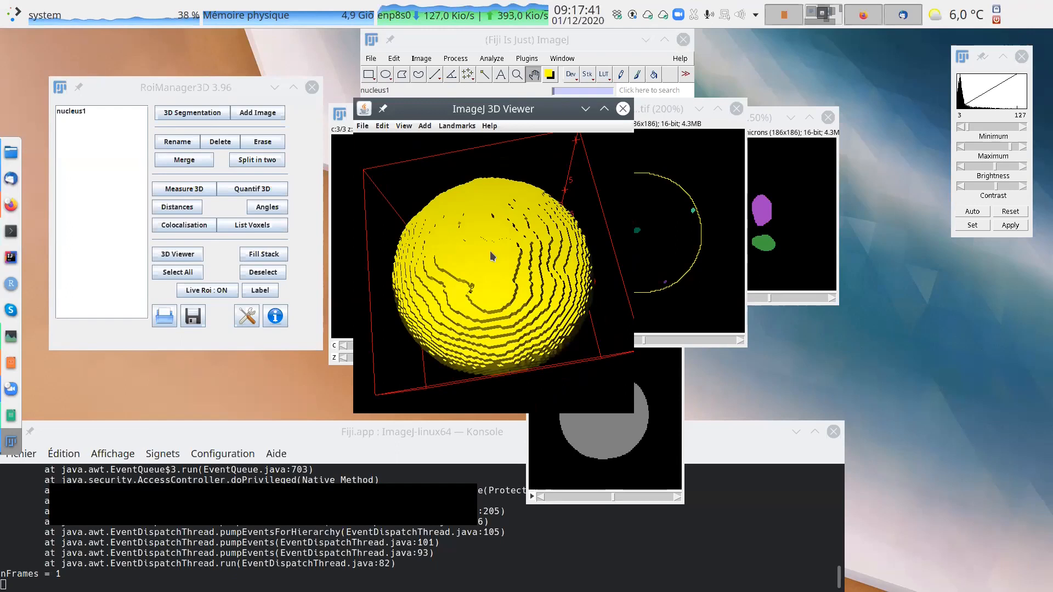
mouse_move(492, 256)
mouse_down()
mouse_move(490, 285)
mouse_move(479, 248)
mouse_up()
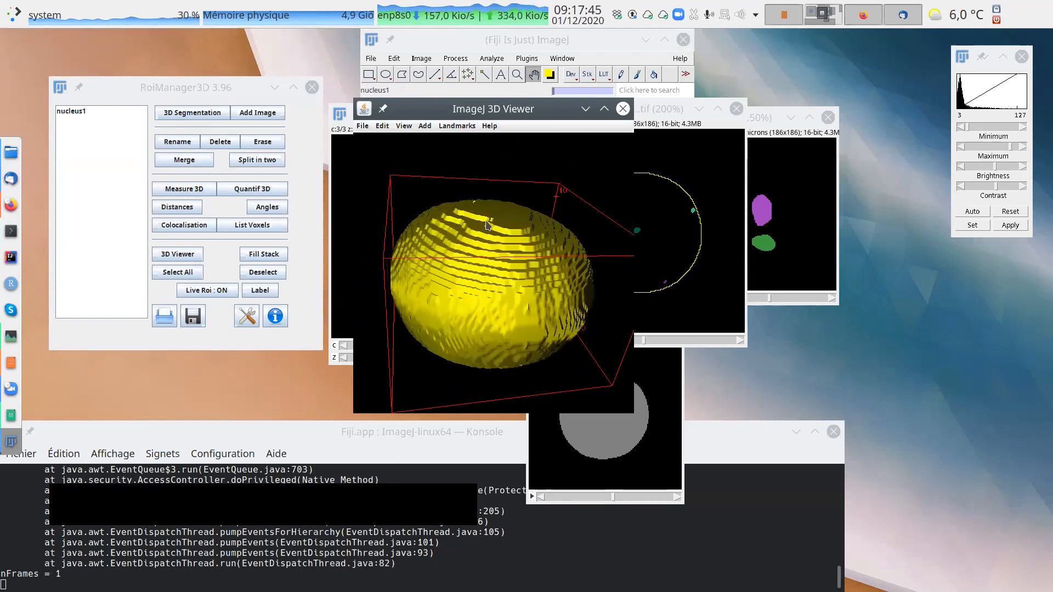
right_click(493, 285)
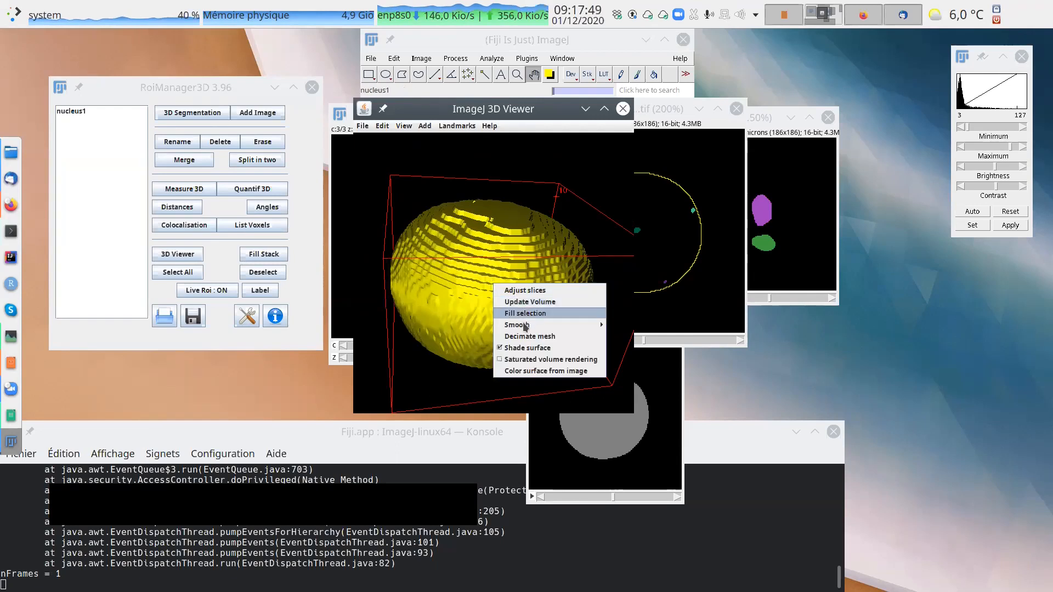
click(576, 169)
right_click(511, 267)
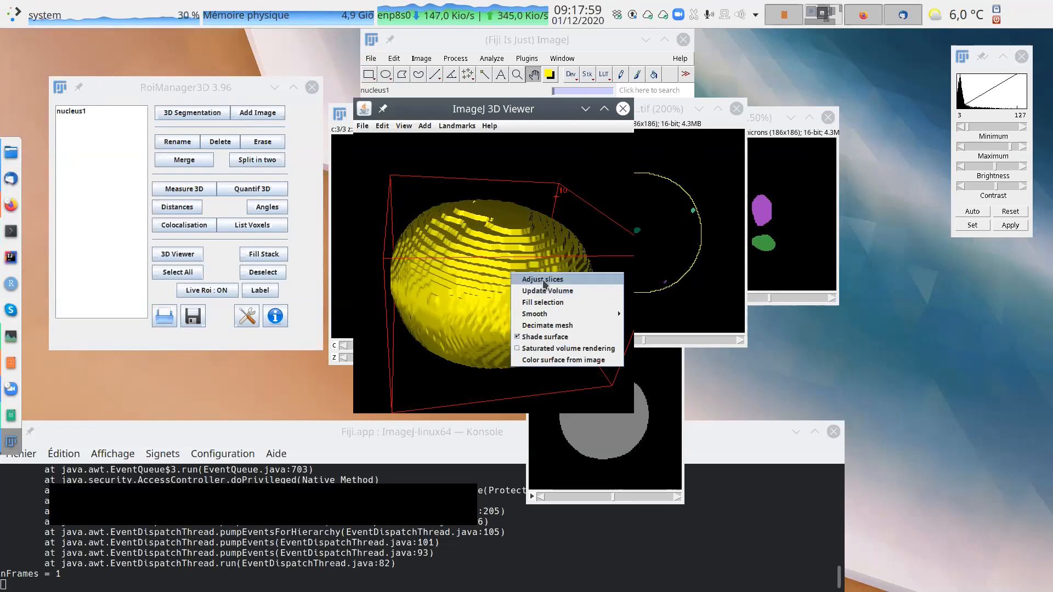
click(514, 157)
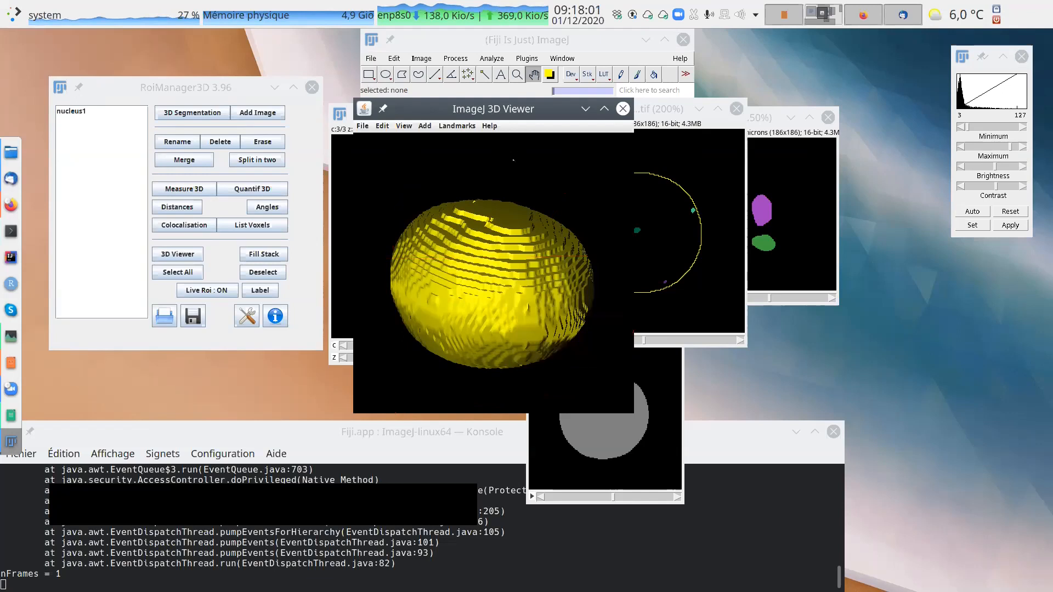
Smooth the selected nucleus1 mesh with 20 iterations using Smooth control.
right_click(505, 270)
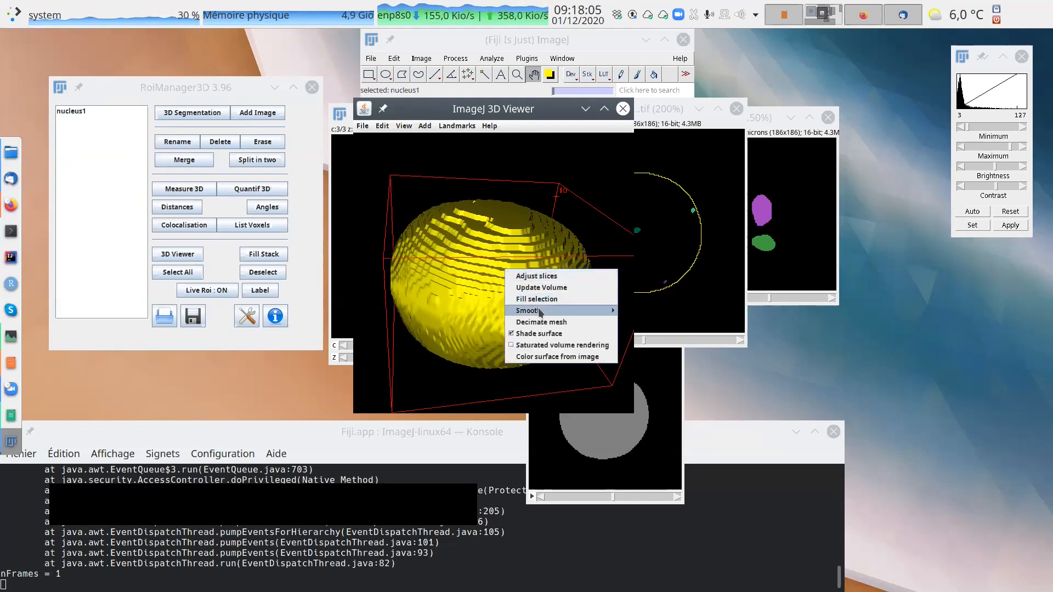
mouse_move(540, 314)
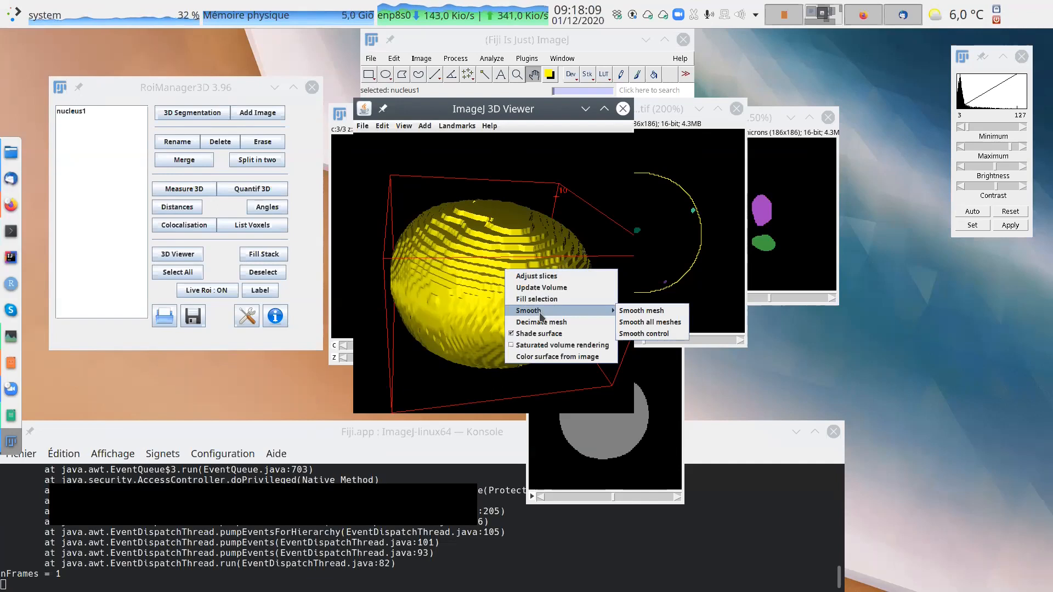
click(653, 334)
drag(532, 159, 734, 168)
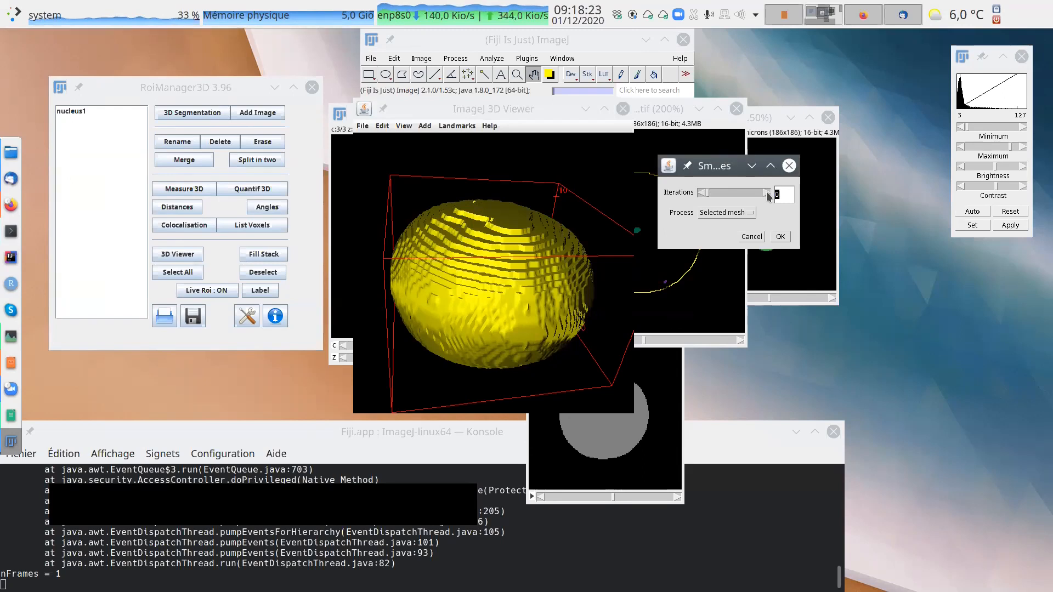
text(4)
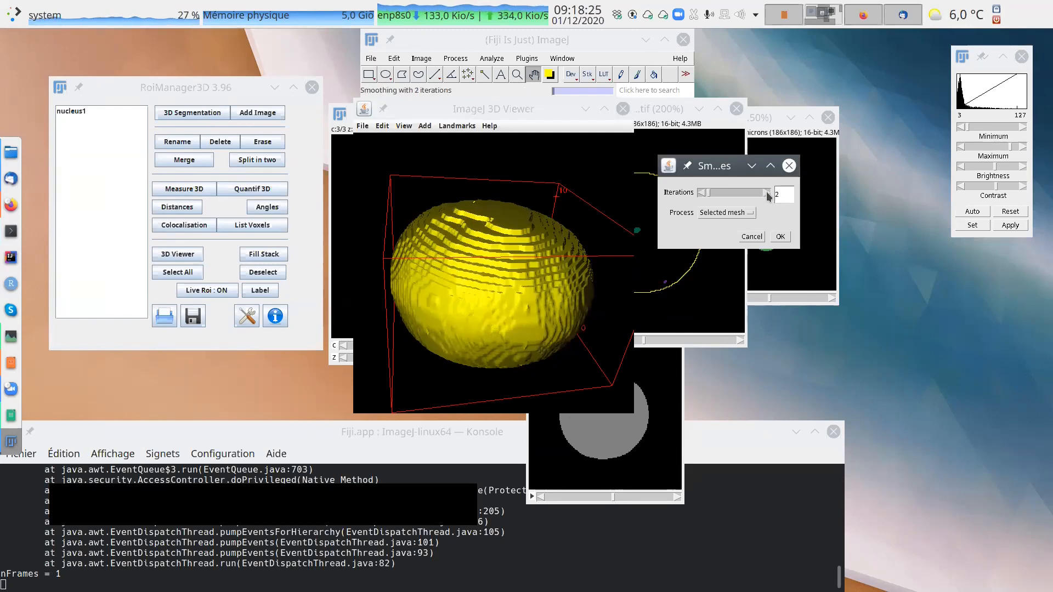
click(766, 193)
click(766, 192)
click(766, 193)
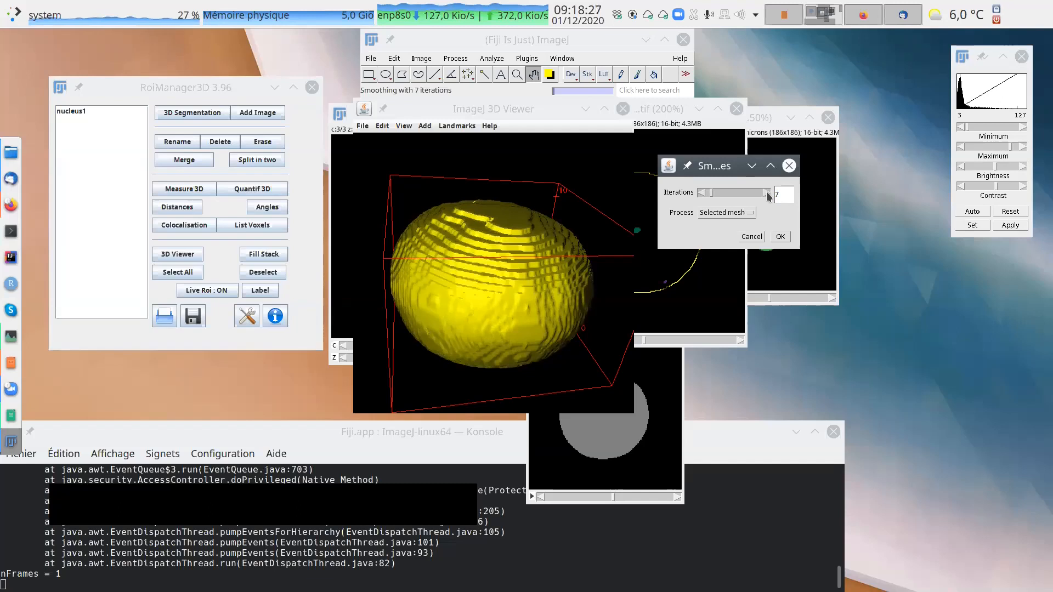
click(767, 194)
click(767, 193)
click(767, 193)
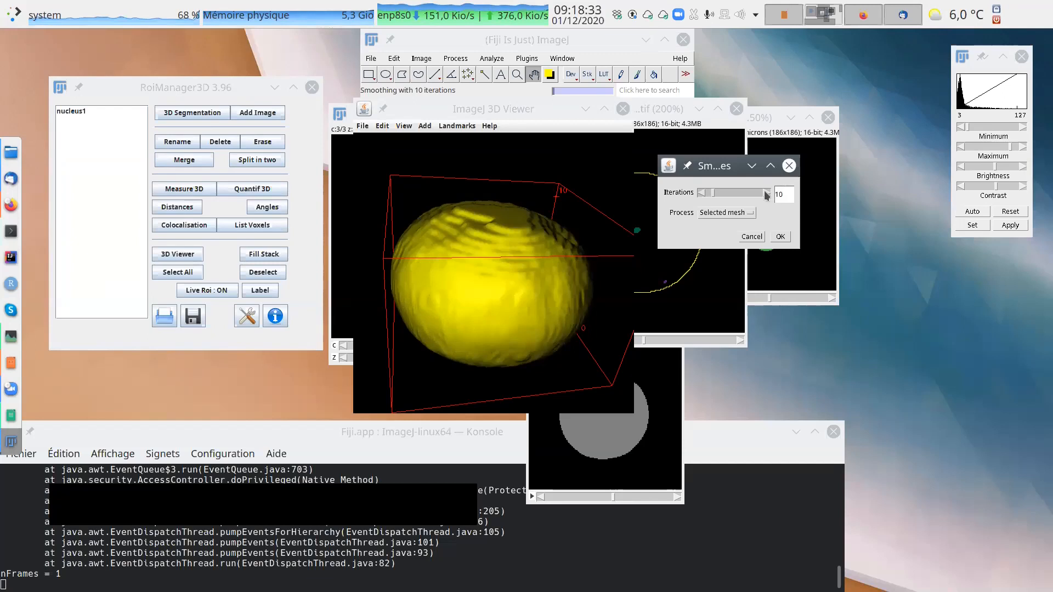
click(766, 193)
click(766, 193)
click(767, 193)
click(766, 193)
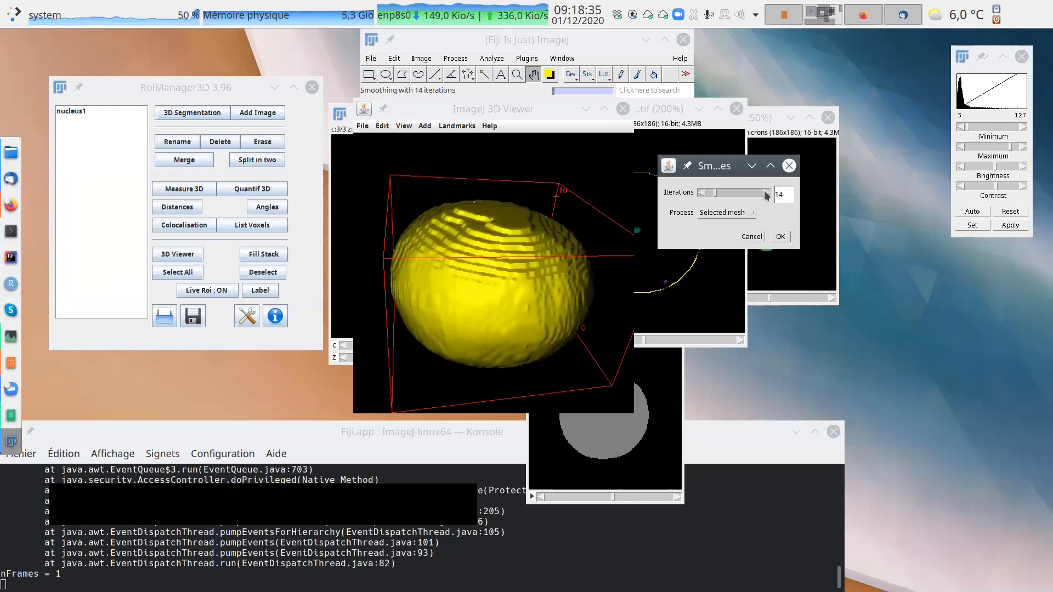
click(767, 193)
click(767, 193)
click(767, 193)
click(767, 193)
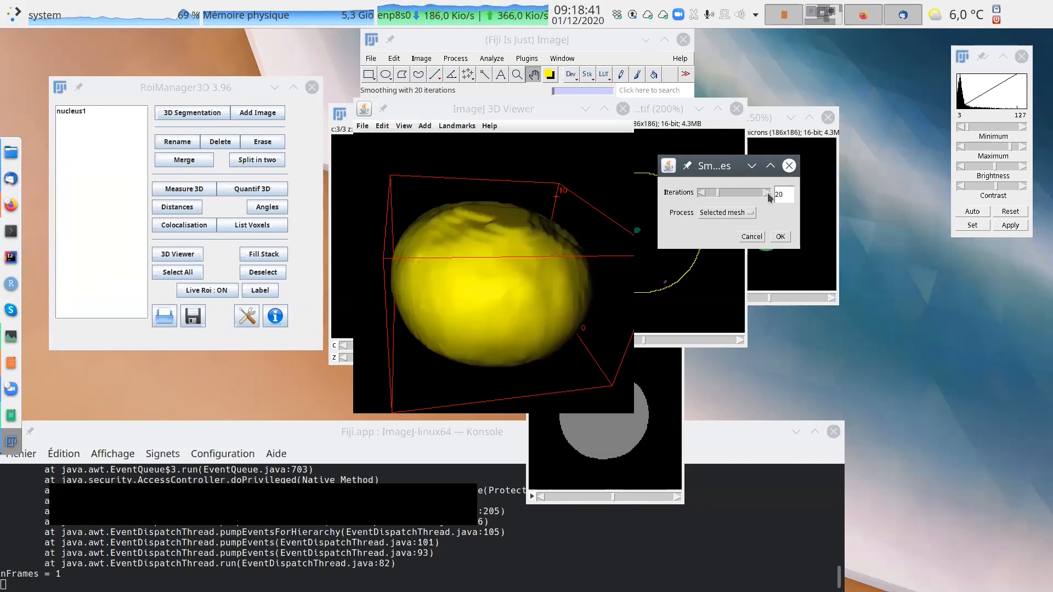
click(781, 237)
Recolour the smoothed nucleus1 mesh to red 131, green 141 and blue 183.
drag(602, 200, 447, 401)
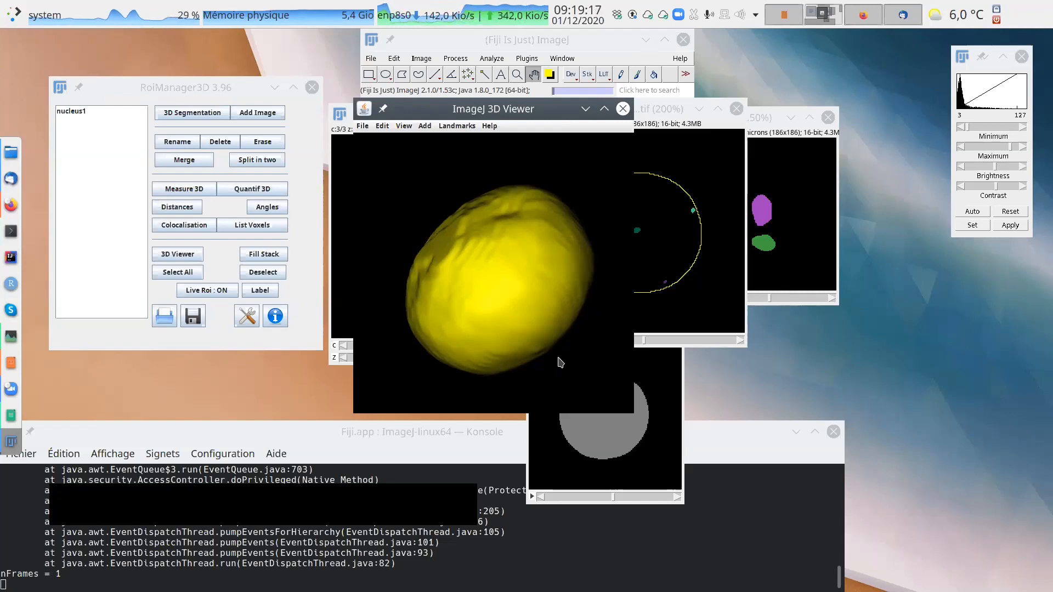
click(382, 126)
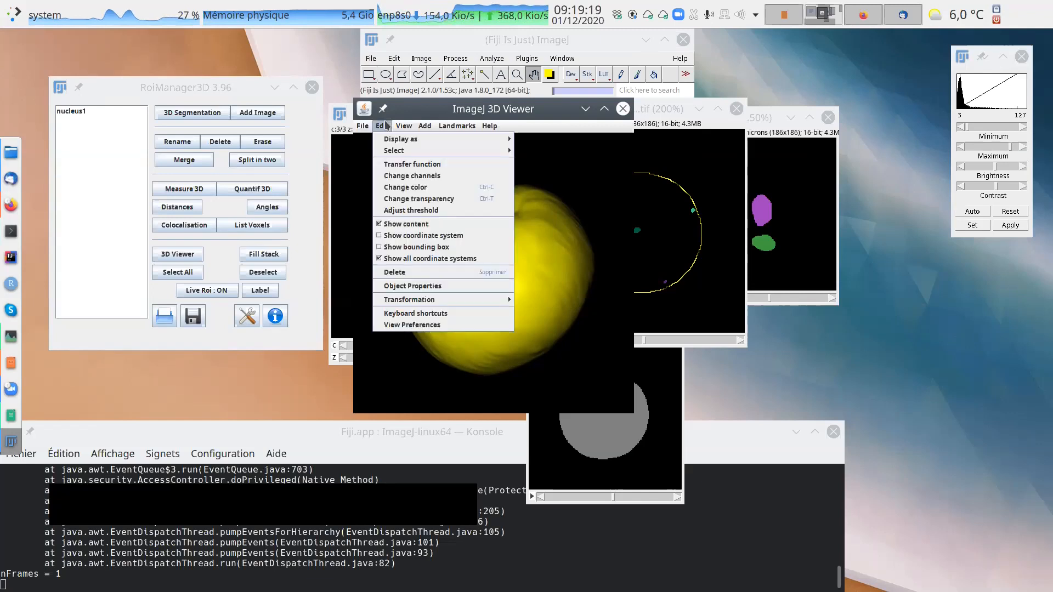
click(429, 191)
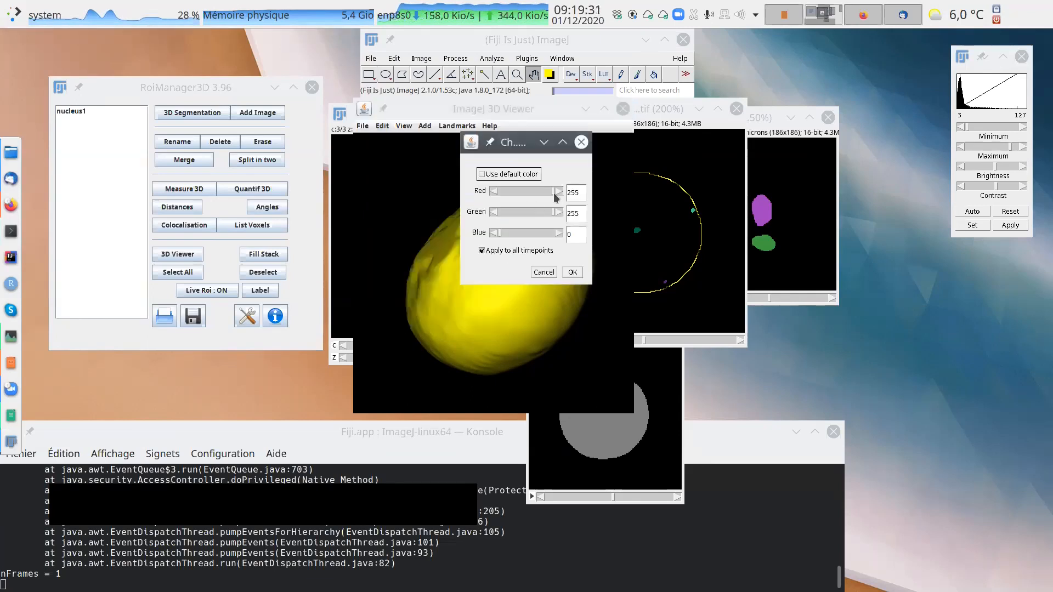
drag(548, 190, 518, 195)
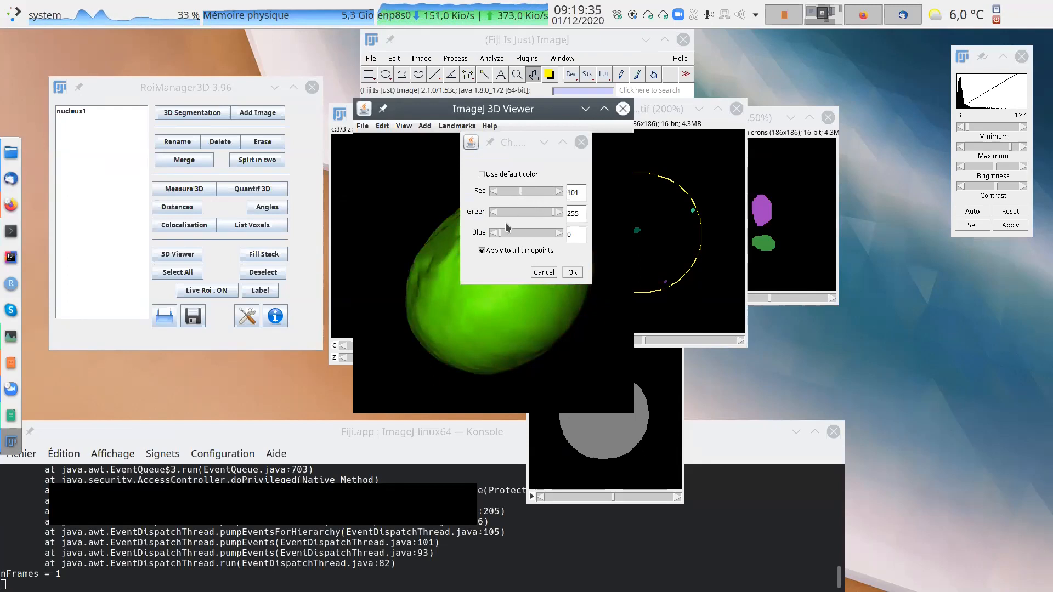
drag(501, 231, 533, 235)
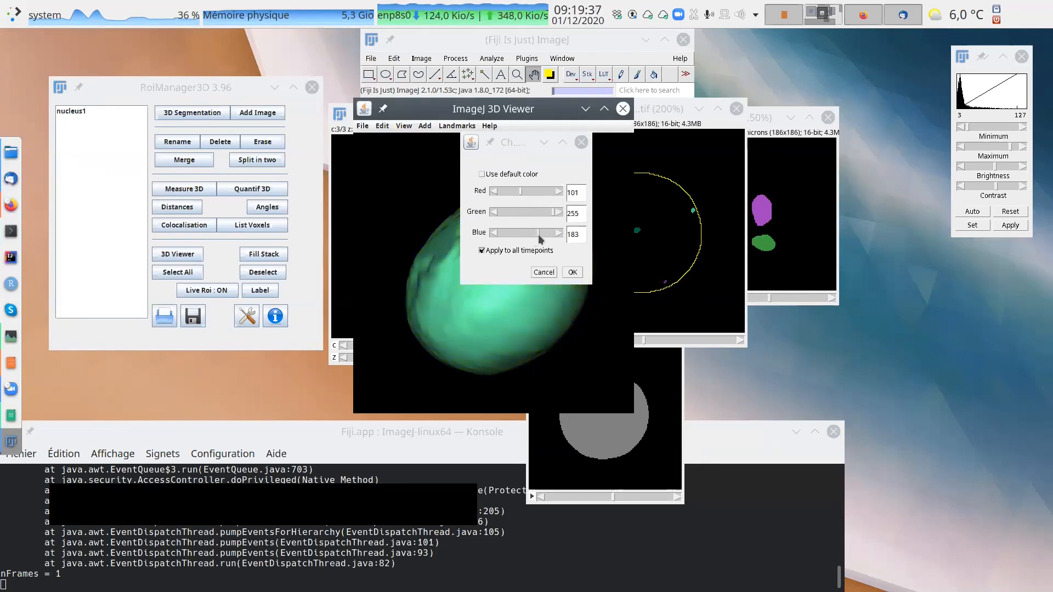
mouse_move(525, 190)
mouse_down()
mouse_move(551, 212)
mouse_move(528, 210)
mouse_up()
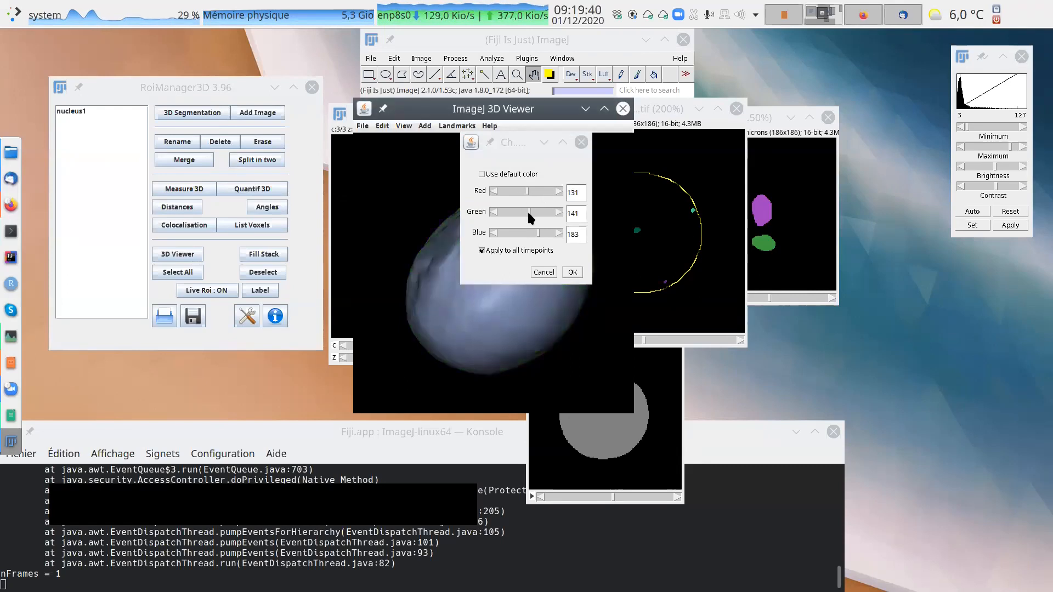
click(572, 273)
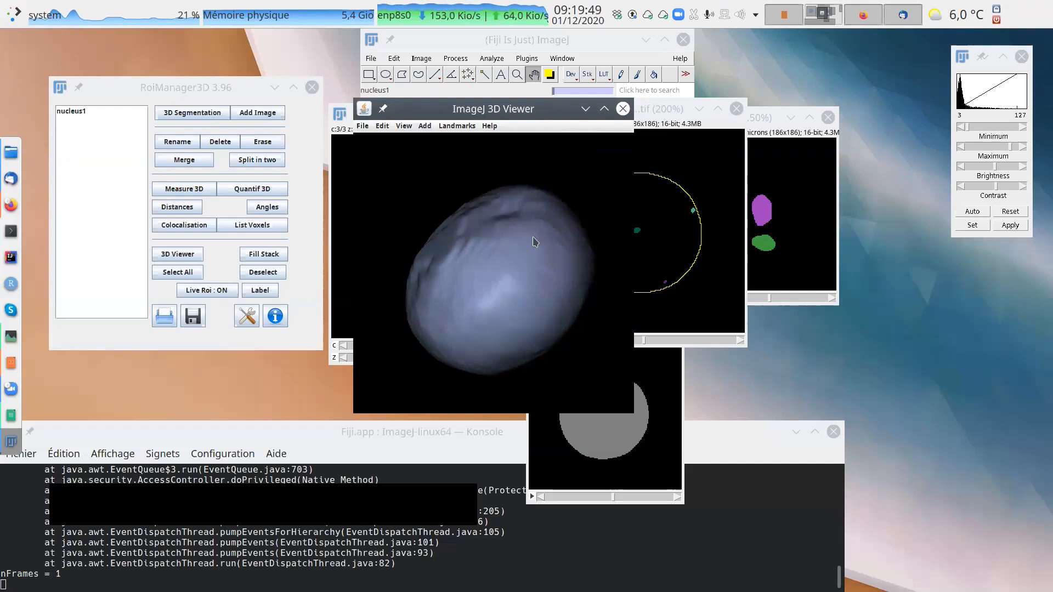
Inspect the smoothed, recoloured nucleus from several angles and place the 3D Viewer slightly lower over the images.
drag(537, 253, 572, 279)
click(602, 158)
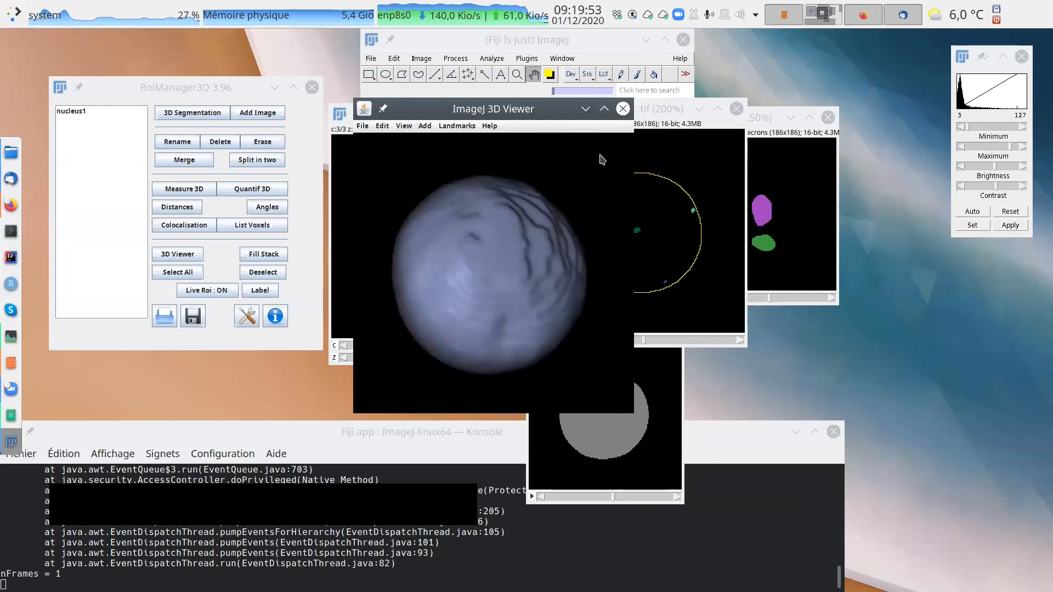
drag(497, 117, 543, 150)
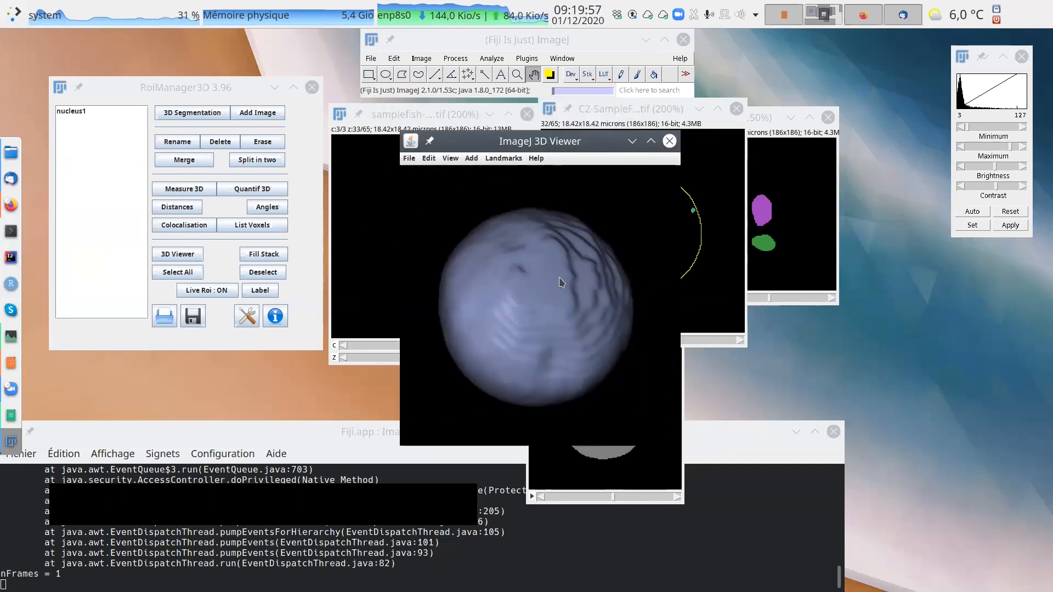
drag(596, 321, 596, 250)
click(610, 225)
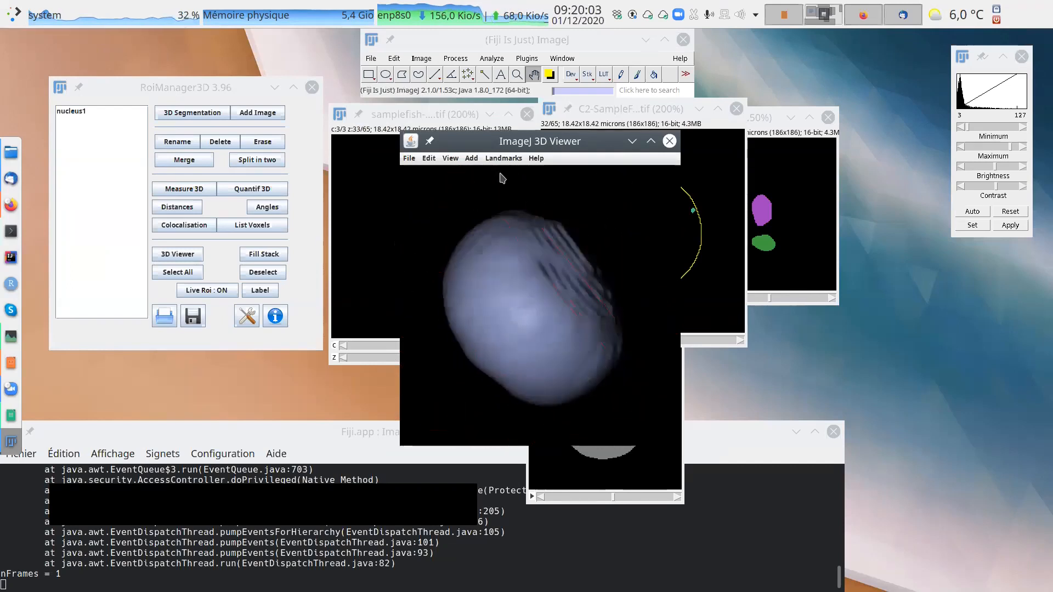
Open a second, empty 3D Viewer without adding an image, and move the RoiManager3D window to its other side.
click(527, 59)
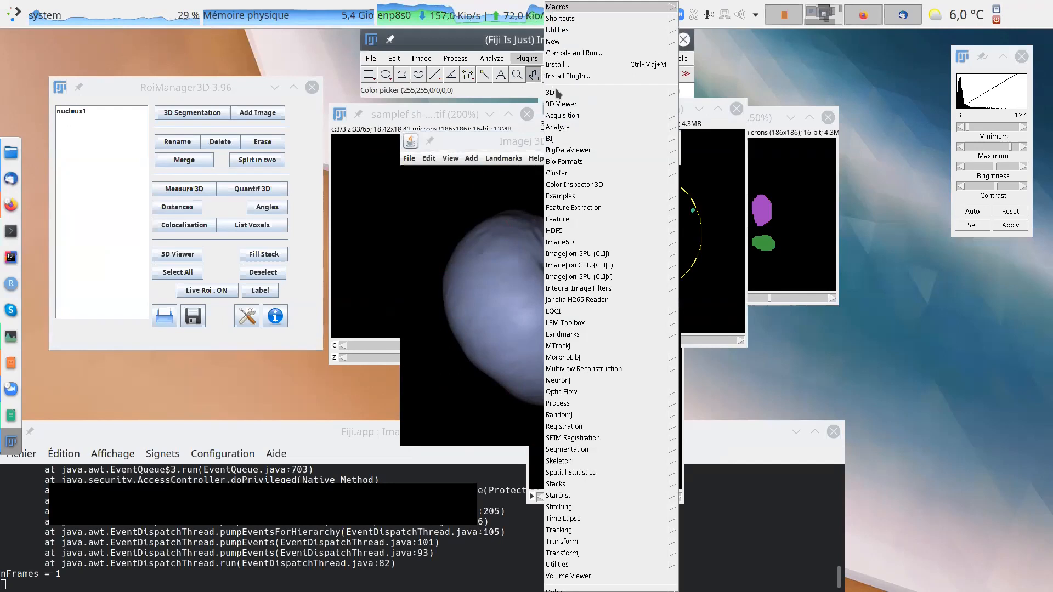
click(564, 104)
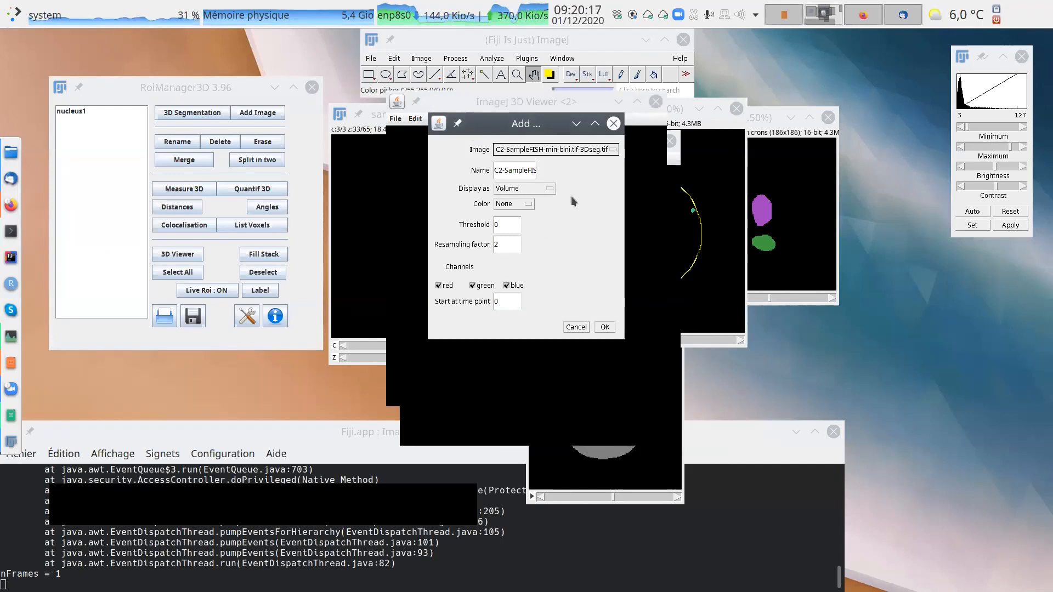
click(578, 327)
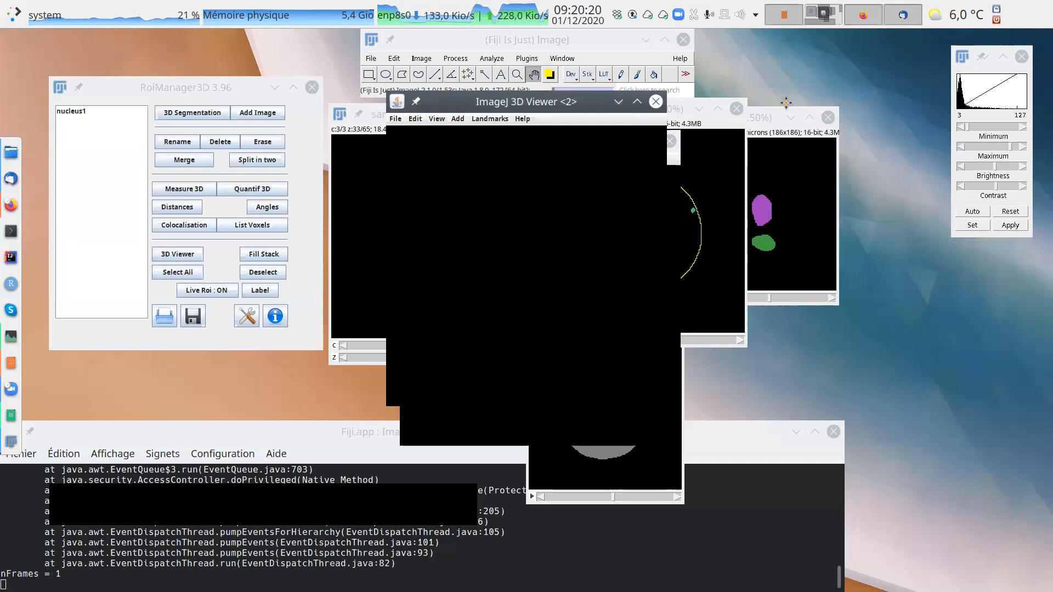
drag(786, 103, 824, 84)
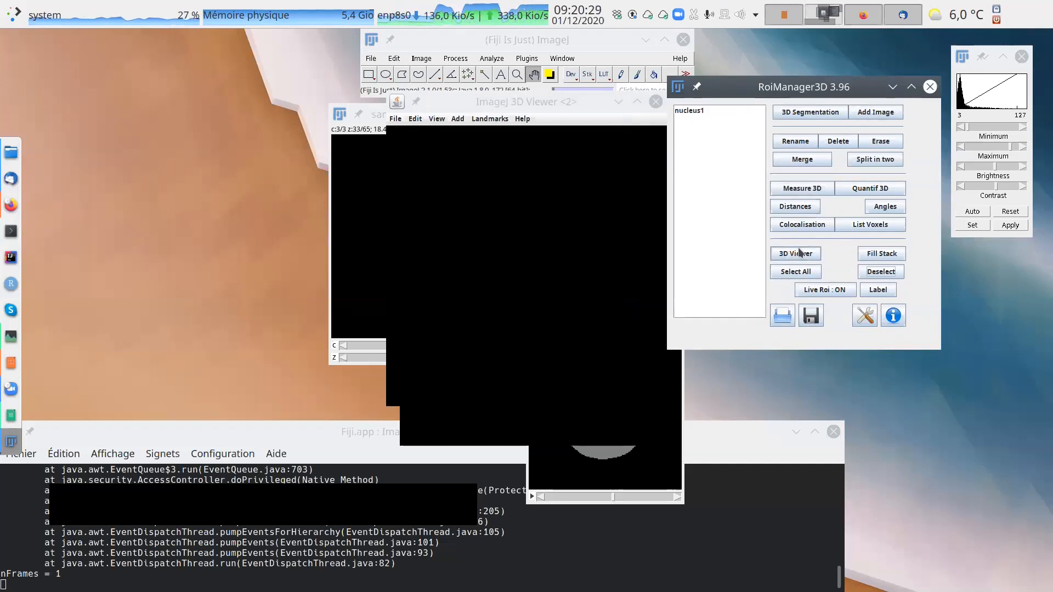
Move the RoiManager3D window aside, close the second, empty 3D Viewer and shift the remaining viewer clear of the images.
drag(832, 89, 293, 105)
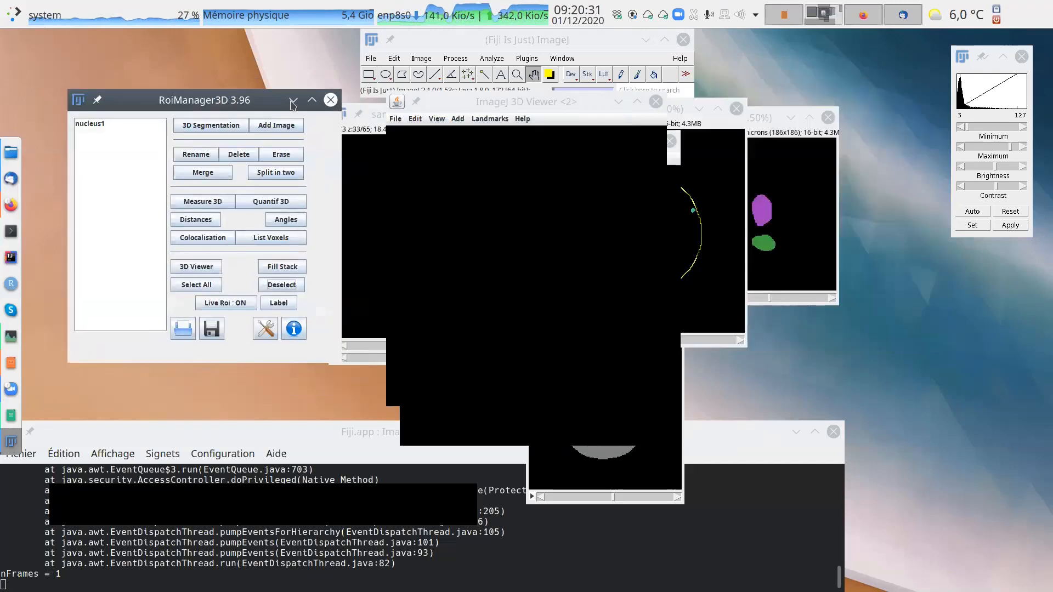
drag(529, 106, 409, 166)
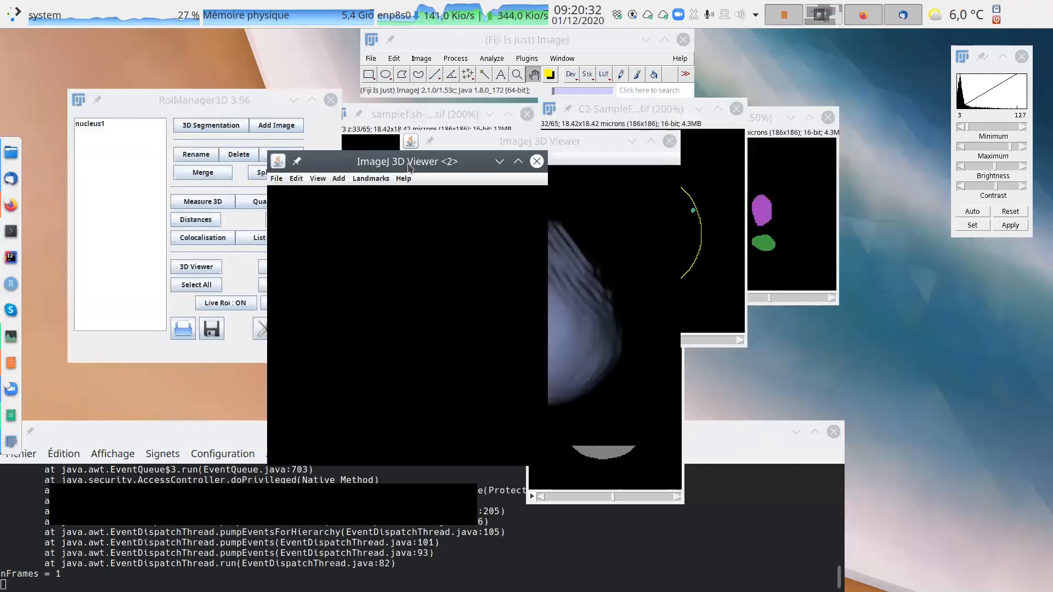
click(537, 161)
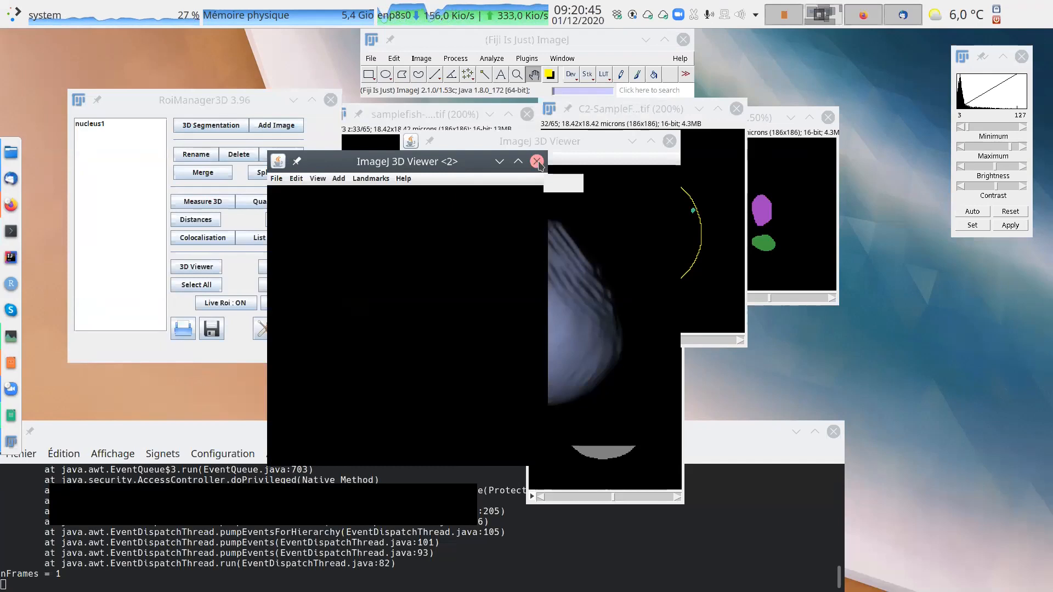
drag(565, 140, 517, 146)
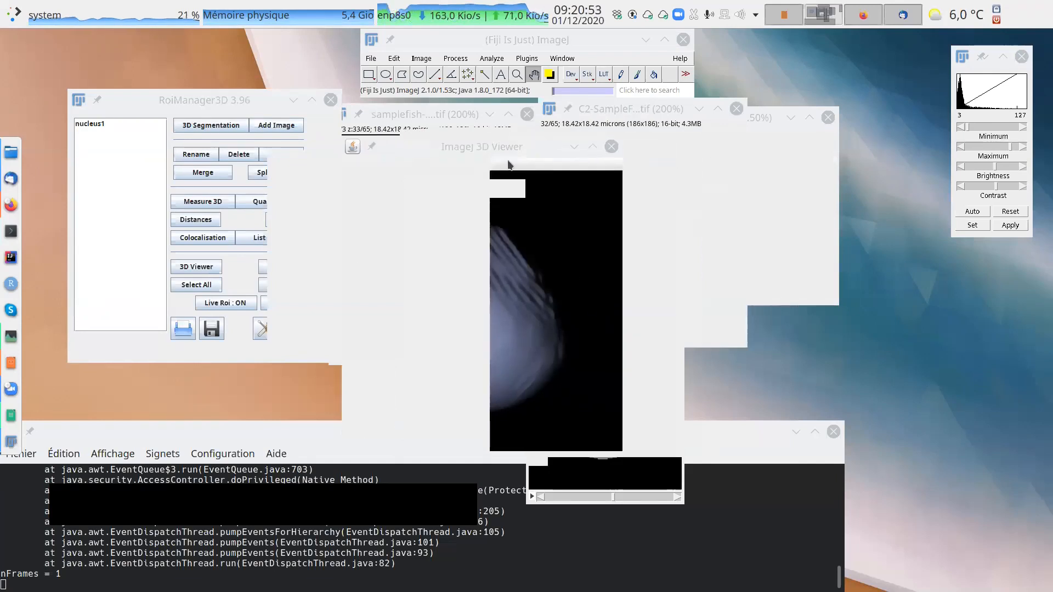
drag(527, 153, 640, 155)
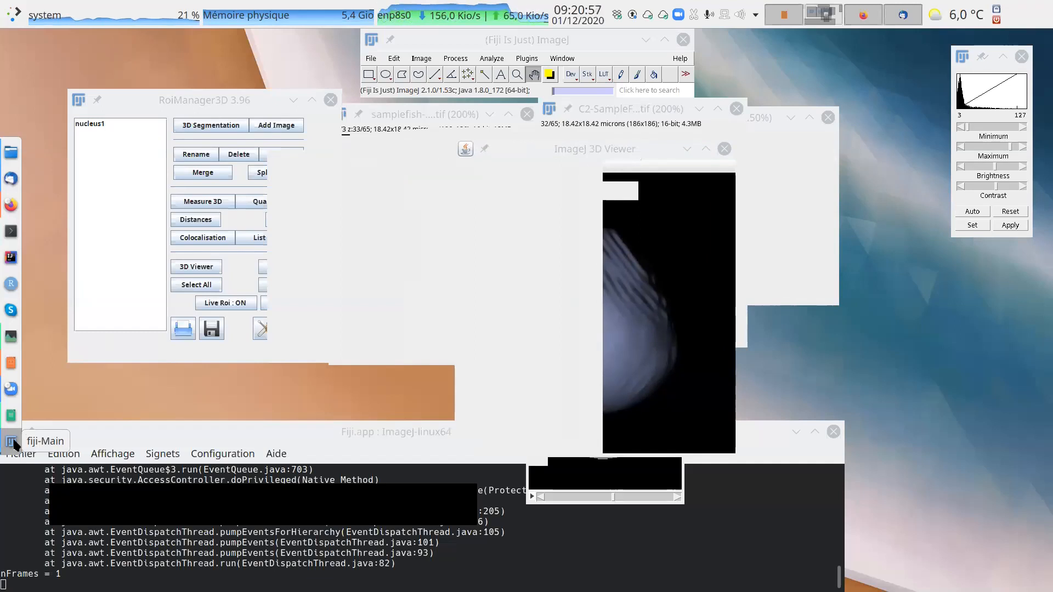
drag(620, 149, 742, 104)
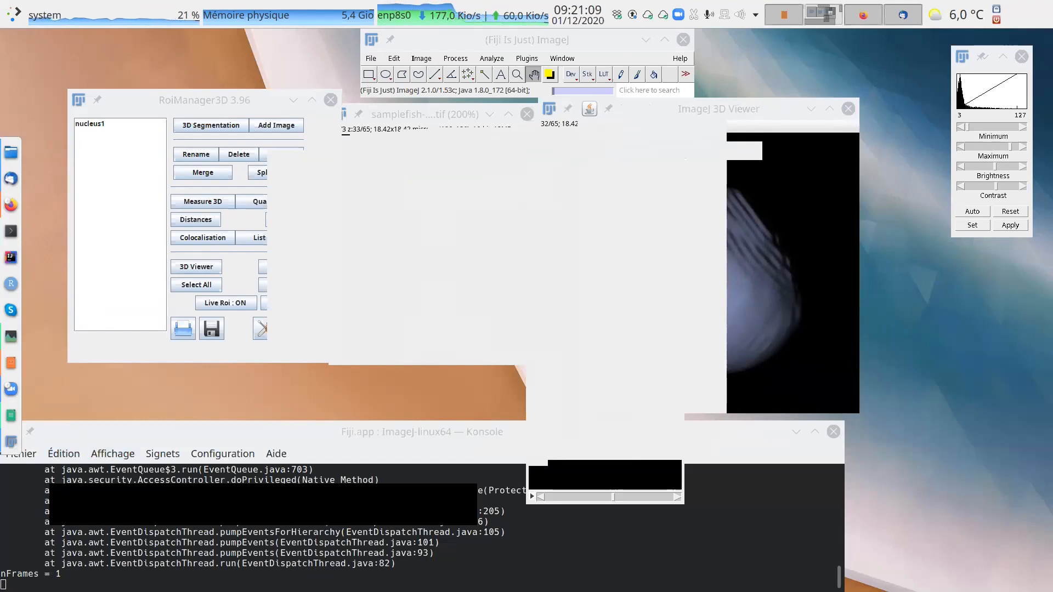
Try to interrupt the running ImageJ process from its terminal.
click(281, 520)
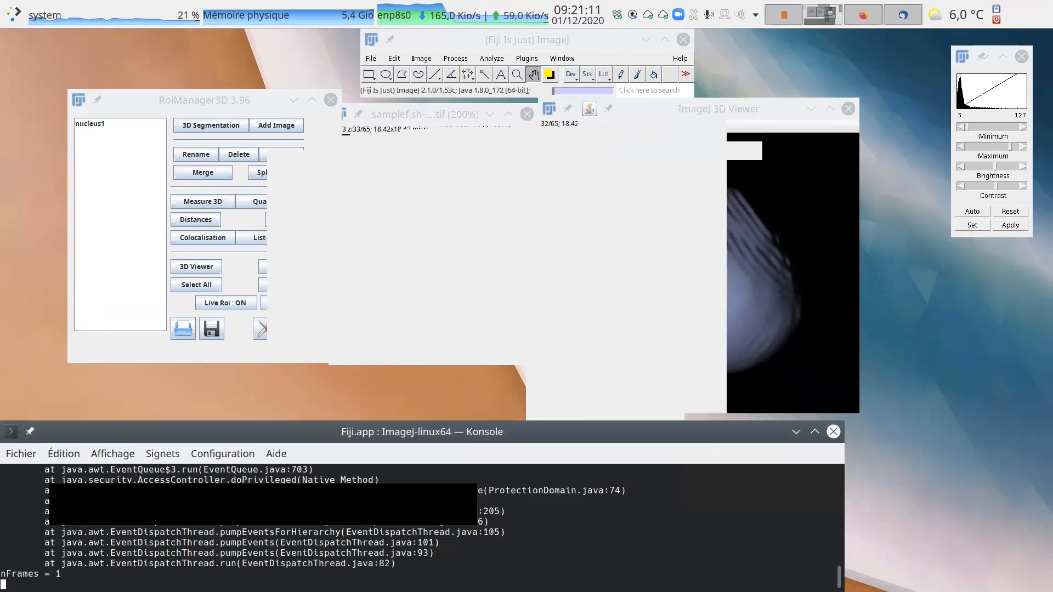
key(ctrl+c)
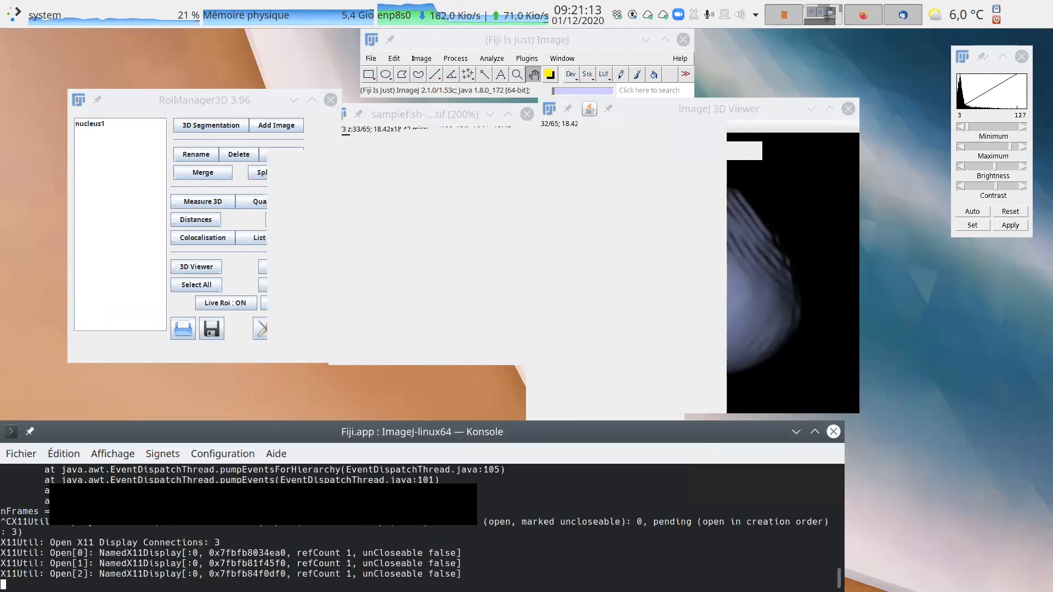
key(Return)
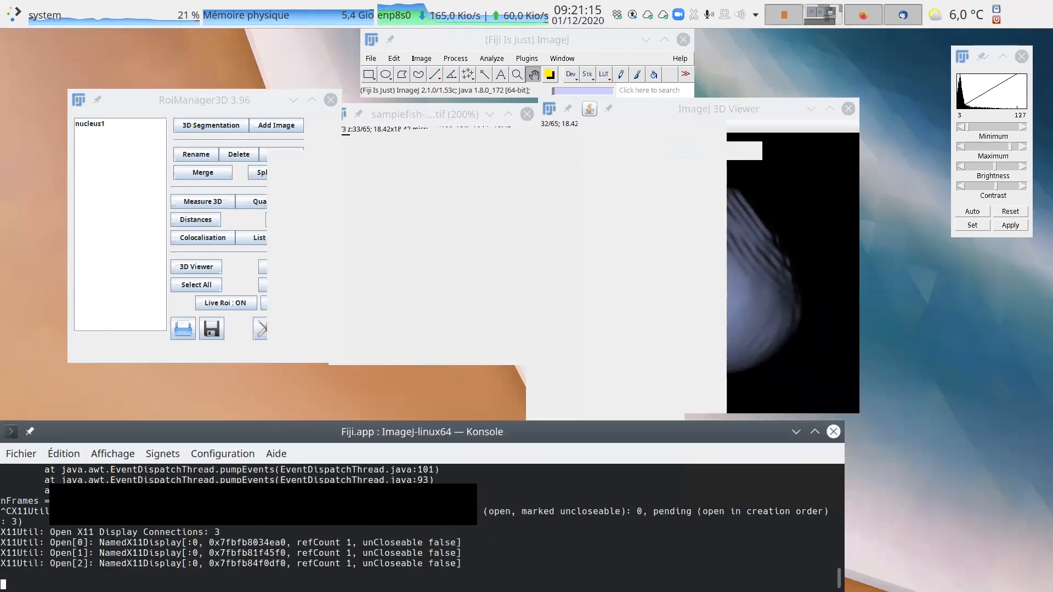
key(ctrl+c)
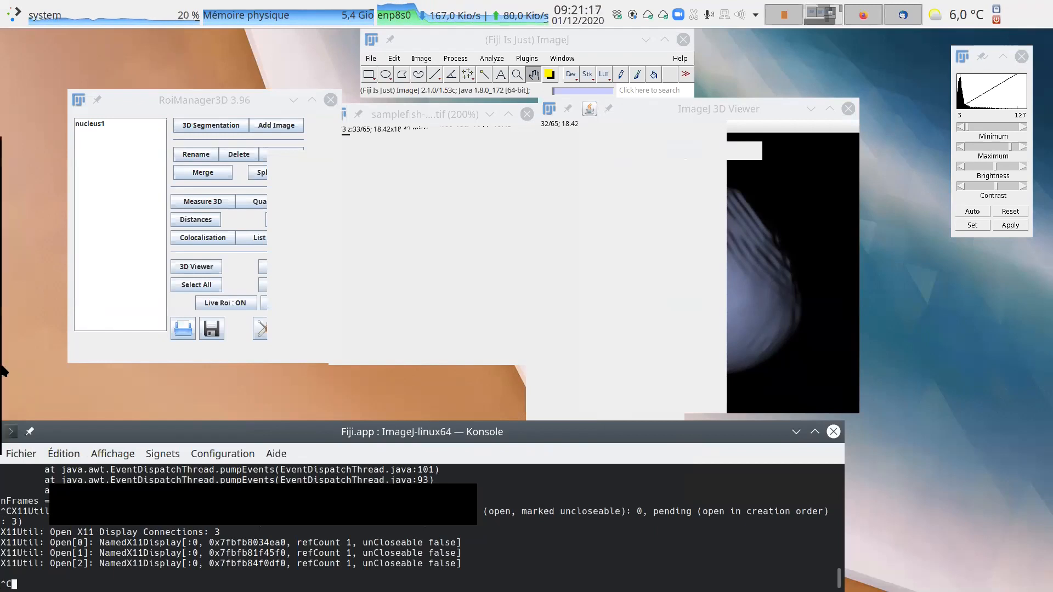
Search the system monitor's process table for java, then return to the desktop with the frozen Fiji windows.
mouse_move(3, 406)
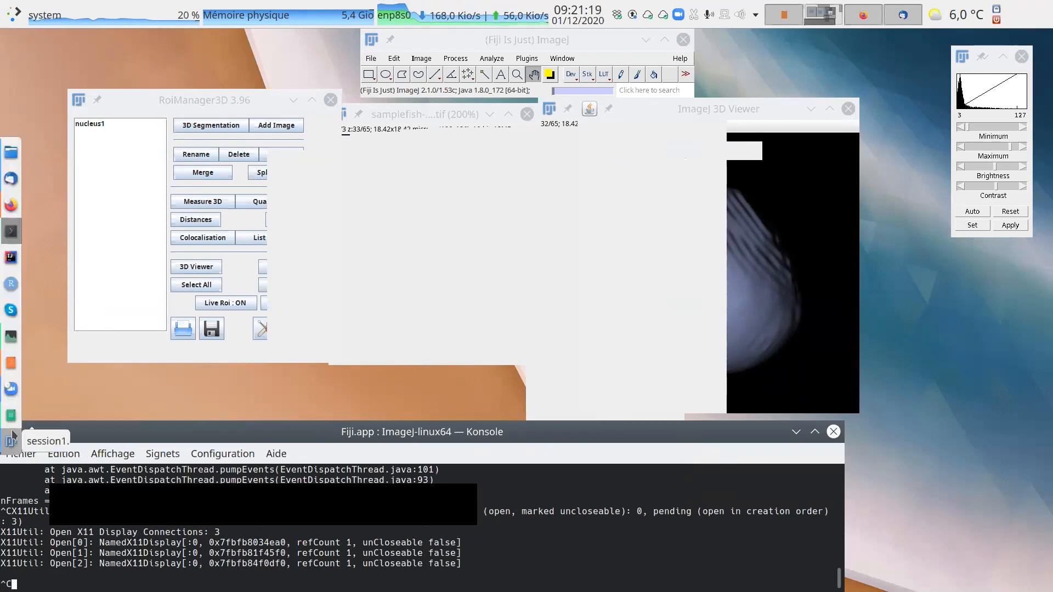
click(11, 338)
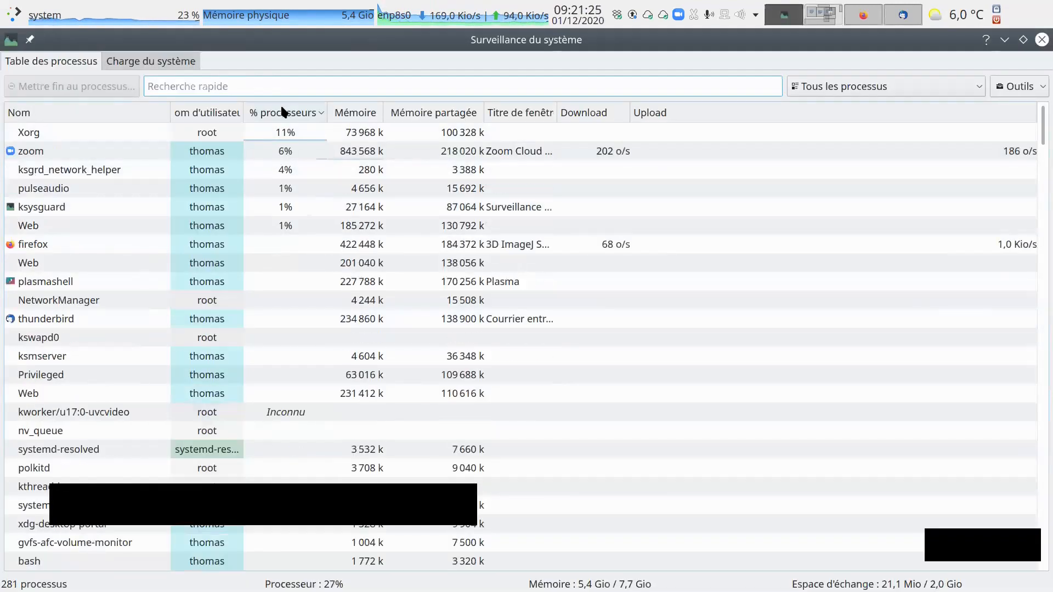
click(200, 86)
text(java)
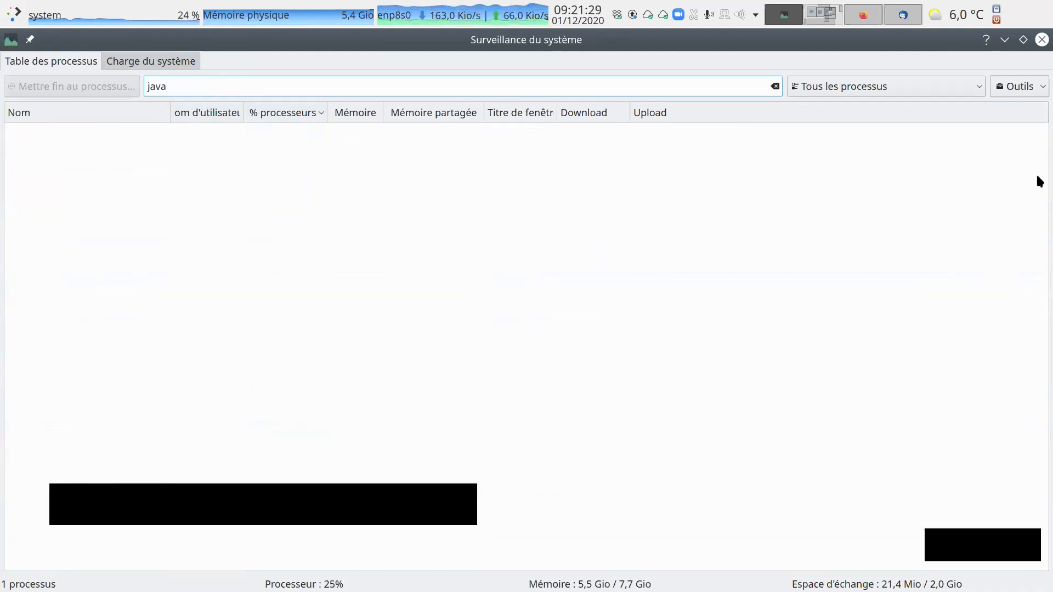
key(alt+Tab)
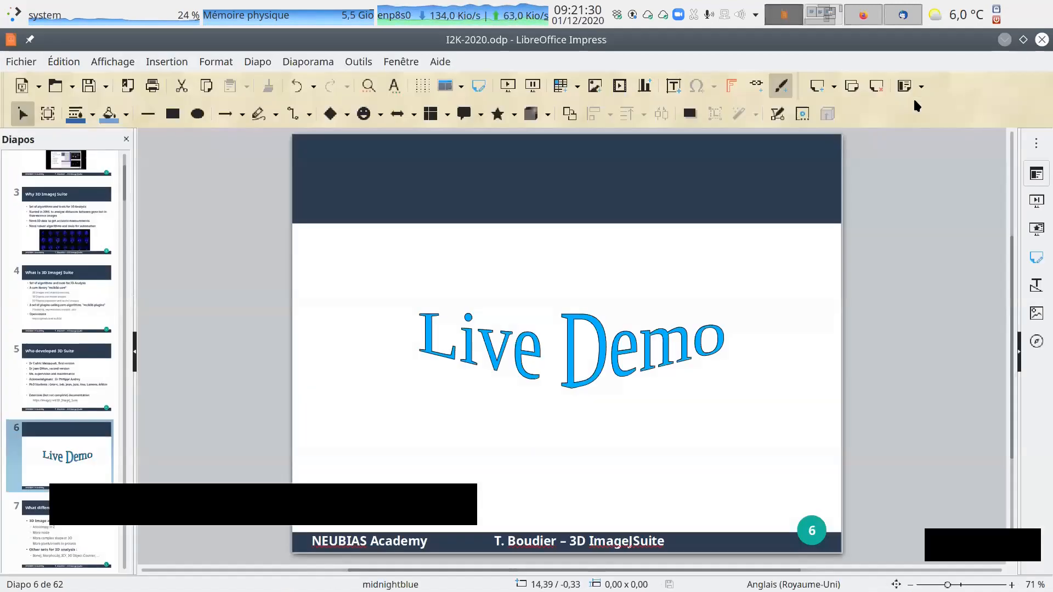
click(1005, 40)
click(817, 11)
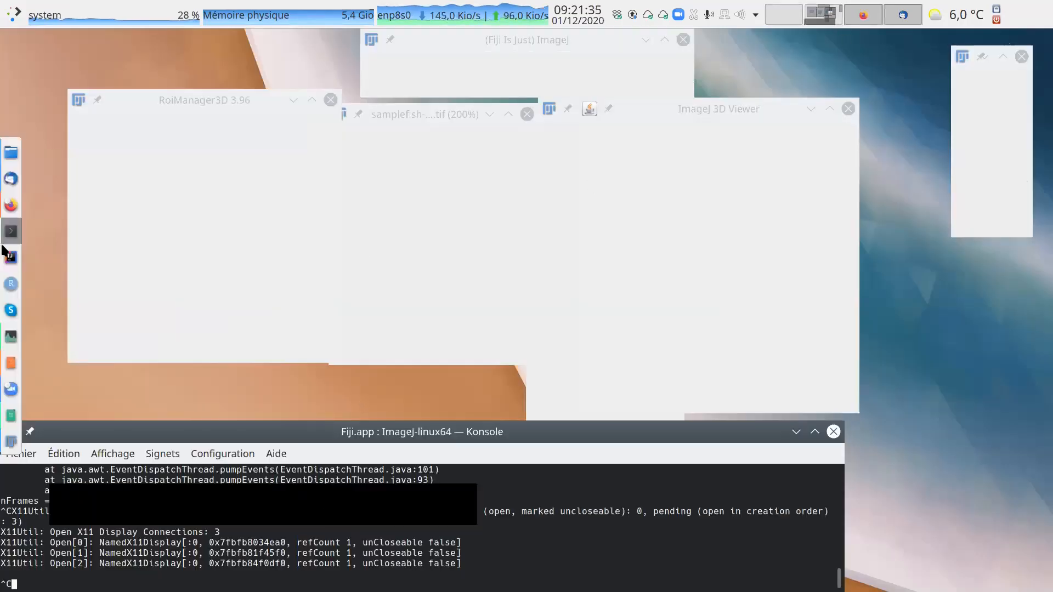
right_click(9, 442)
click(46, 446)
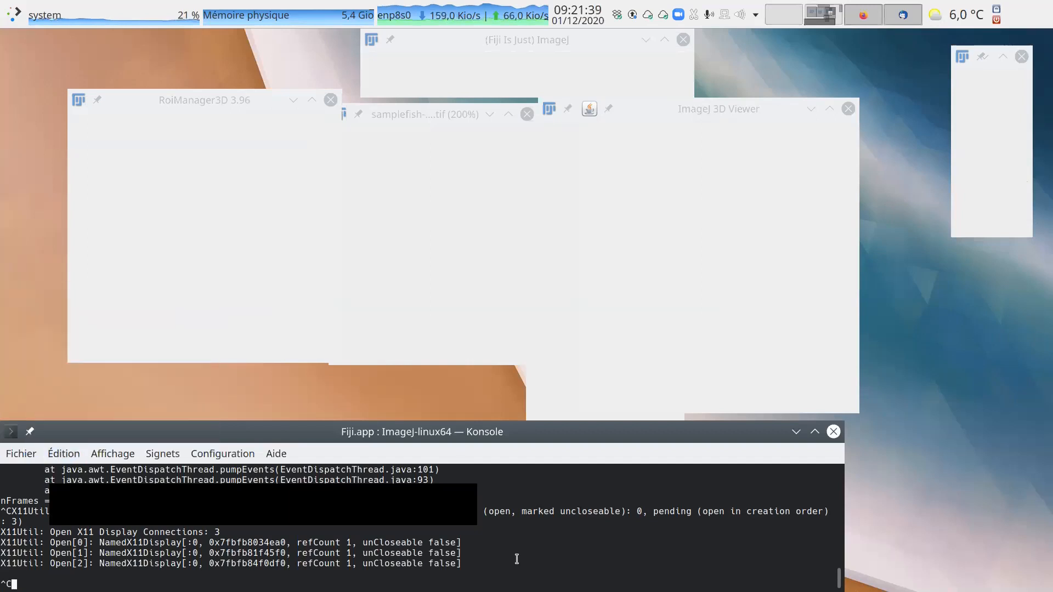
key(Return)
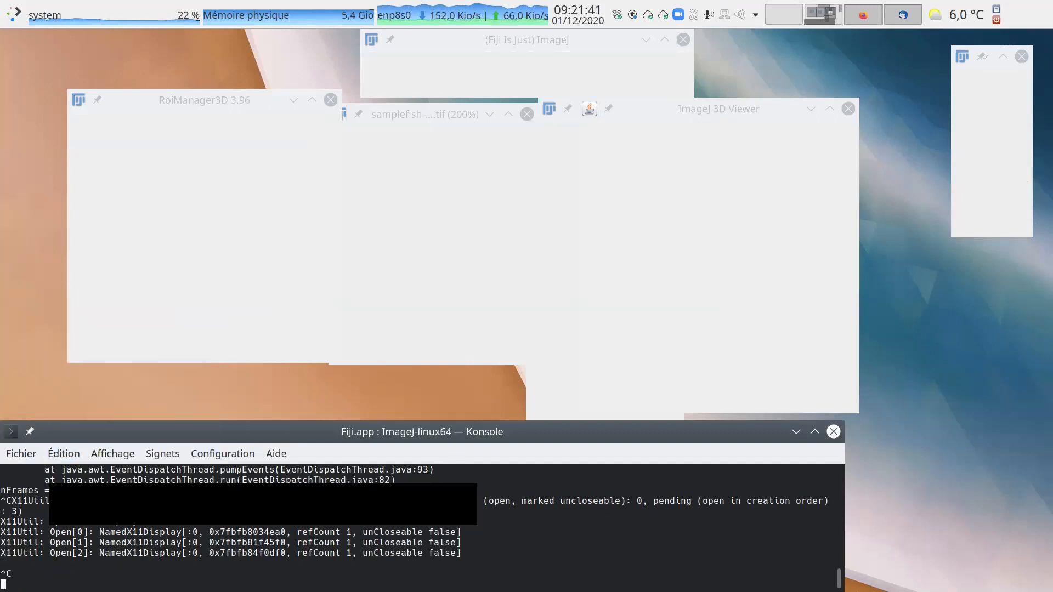
Open a new terminal tab and run xkill on the frozen Fiji main window.
click(21, 454)
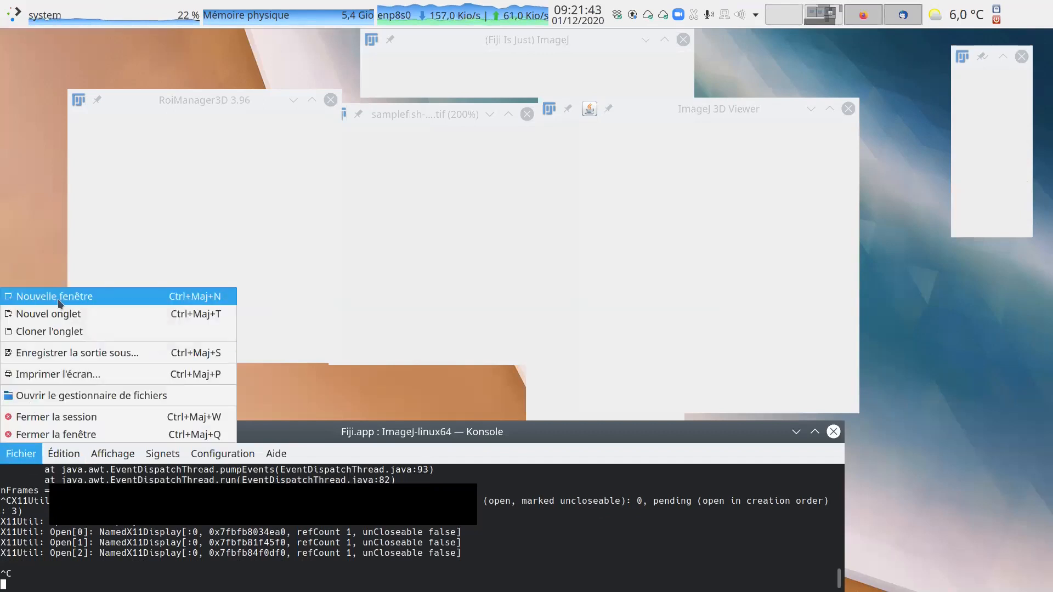
click(76, 315)
text(xkill)
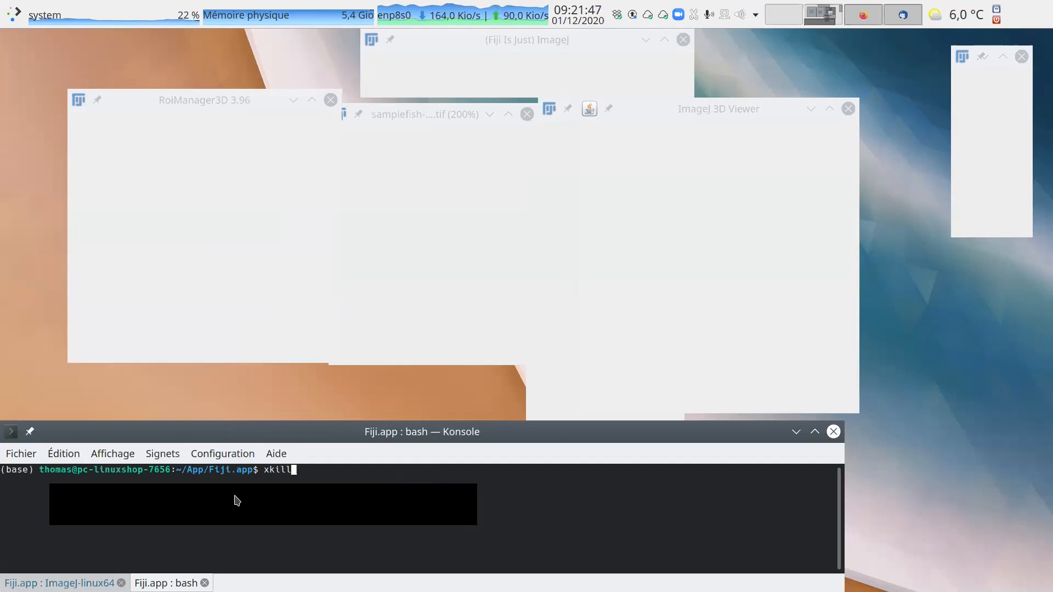
key(Return)
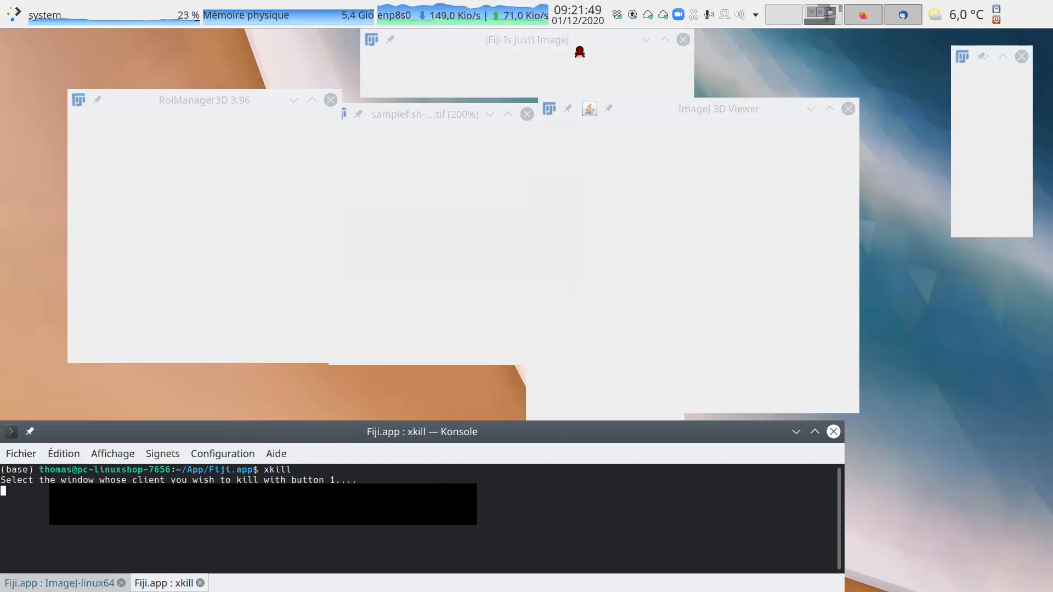
click(580, 52)
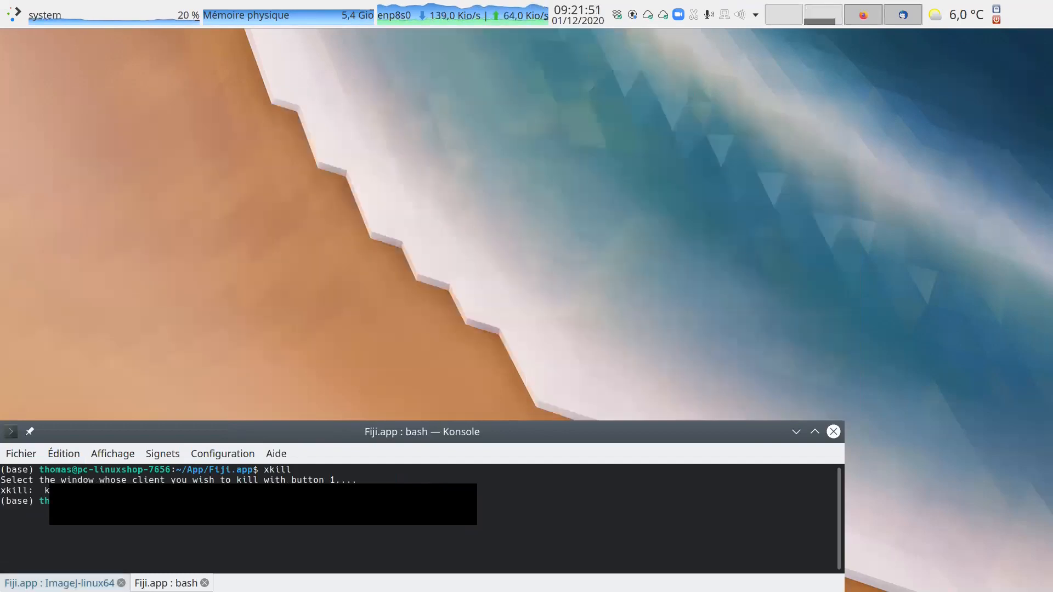
Try to get a usable prompt back in the terminal tab of the killed ImageJ session.
click(112, 581)
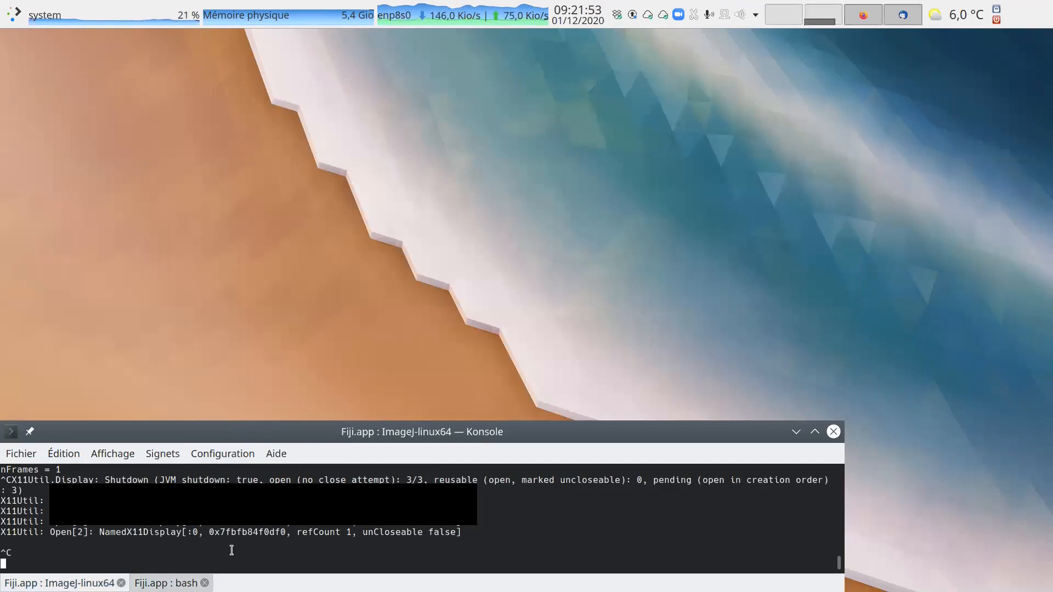
key(Return)
key(Up)
key(Down)
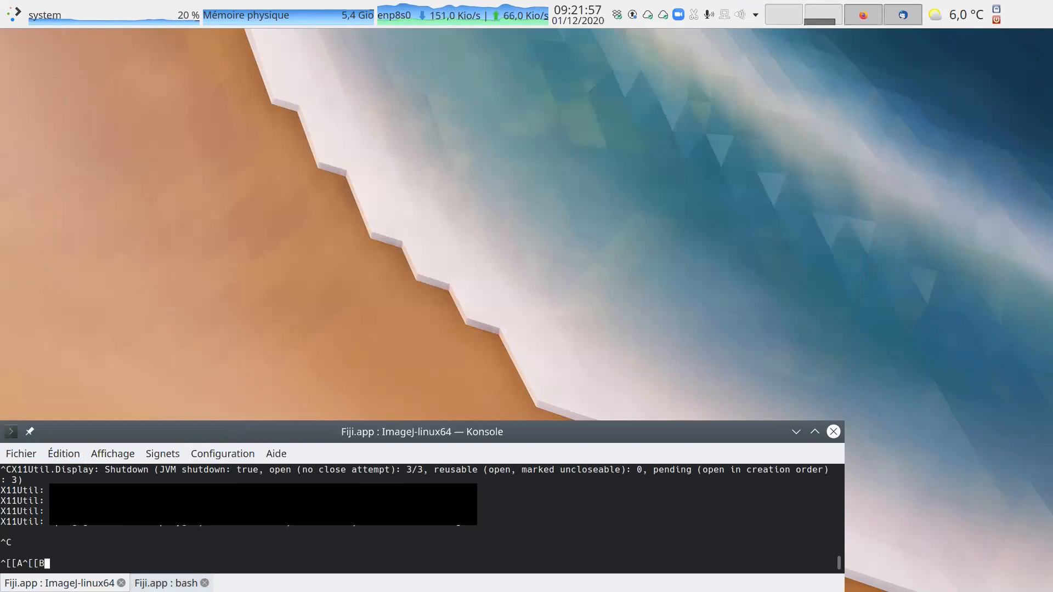
Relaunch Fiji with ./ImageJ-linux64 from the bash terminal tab.
click(182, 582)
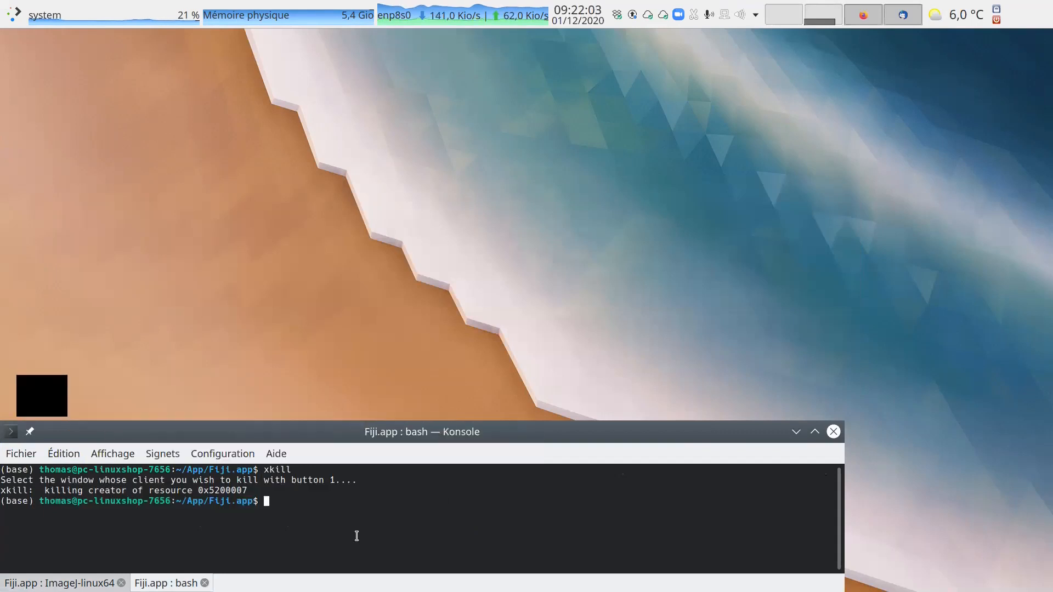
text(./ImageJ-)
key(Tab)
key(Return)
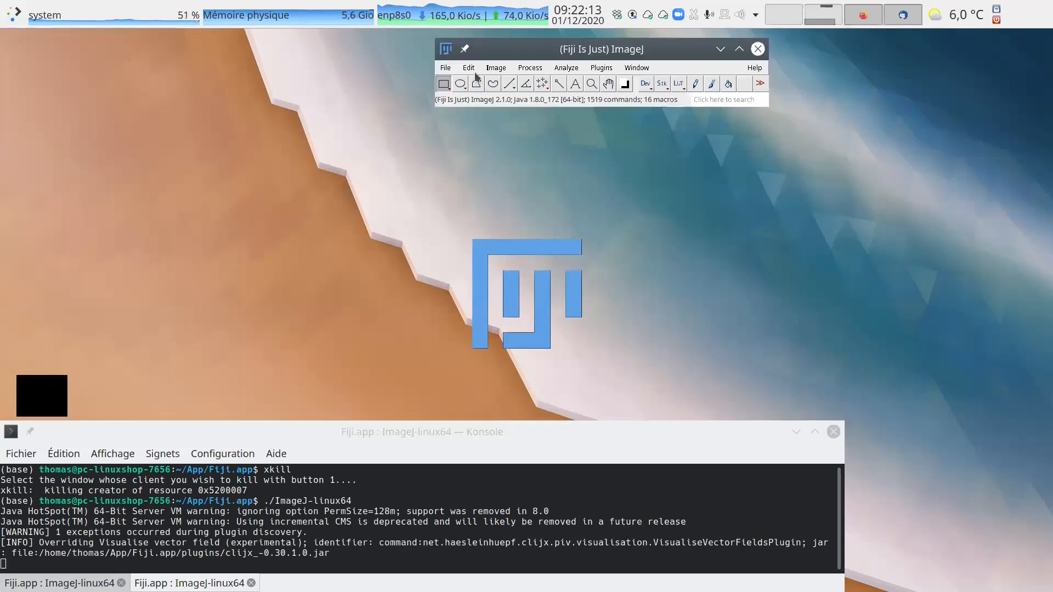
Open the C1, C2 and C3 SampleFISH-mini-bin.tif-3Dseg.zip images together from Dropbox/I2K/DATA/FISH1.
click(449, 67)
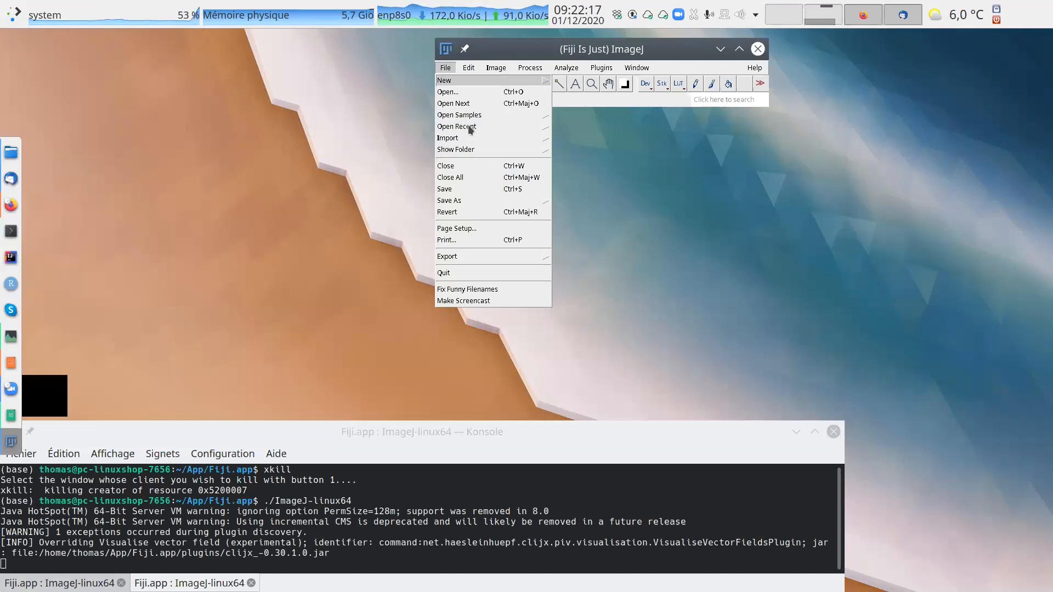
click(455, 92)
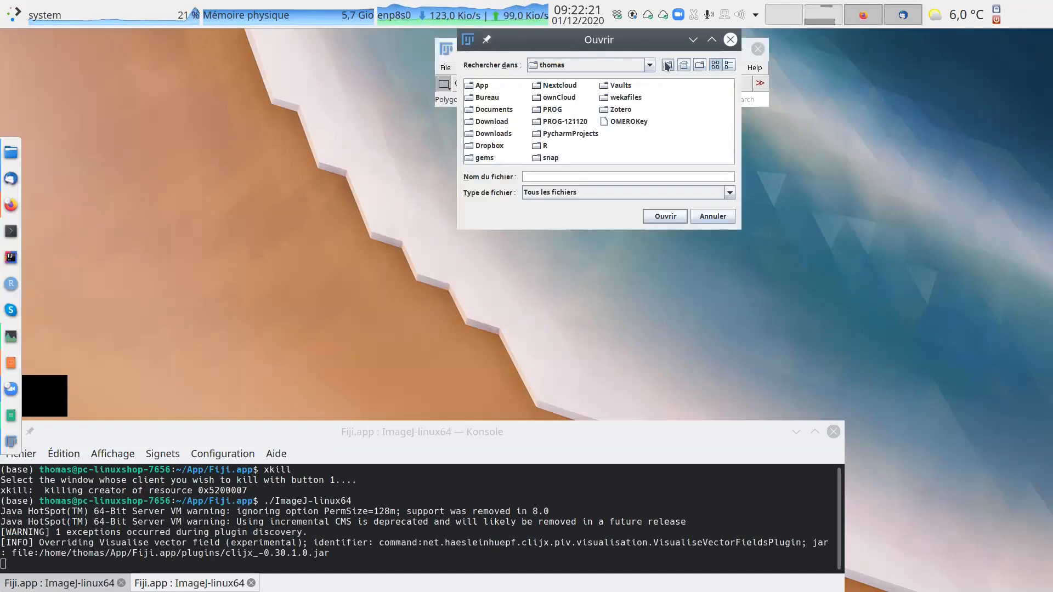
double_click(487, 146)
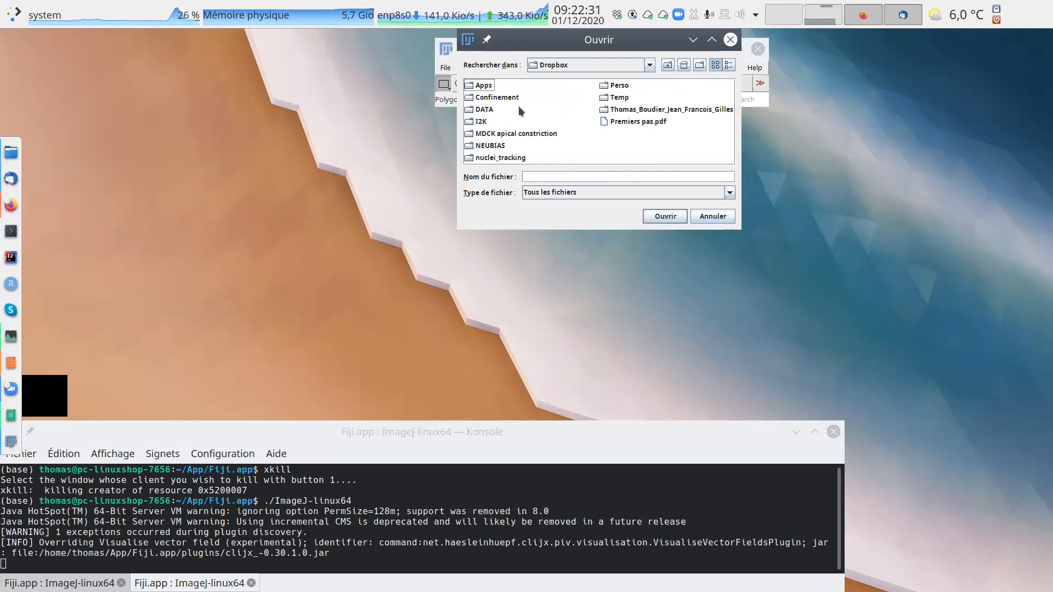
drag(615, 39, 531, 128)
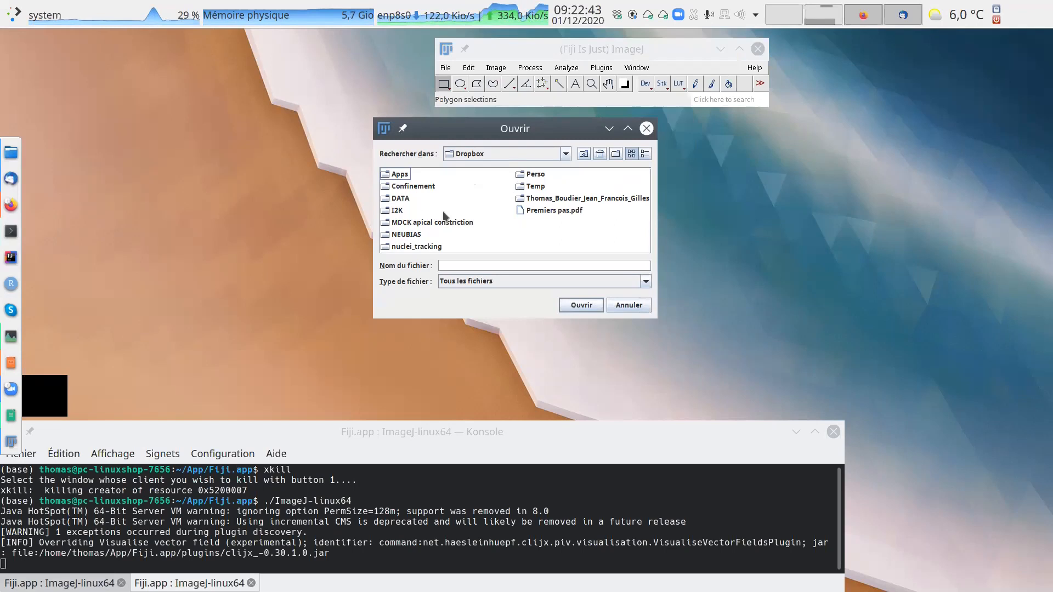
double_click(400, 210)
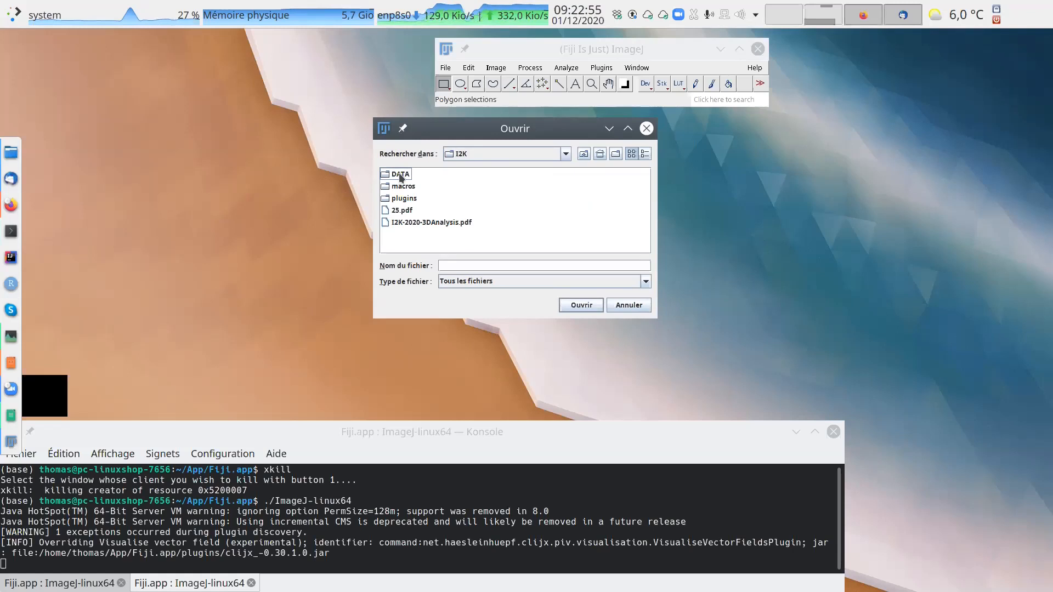
double_click(399, 176)
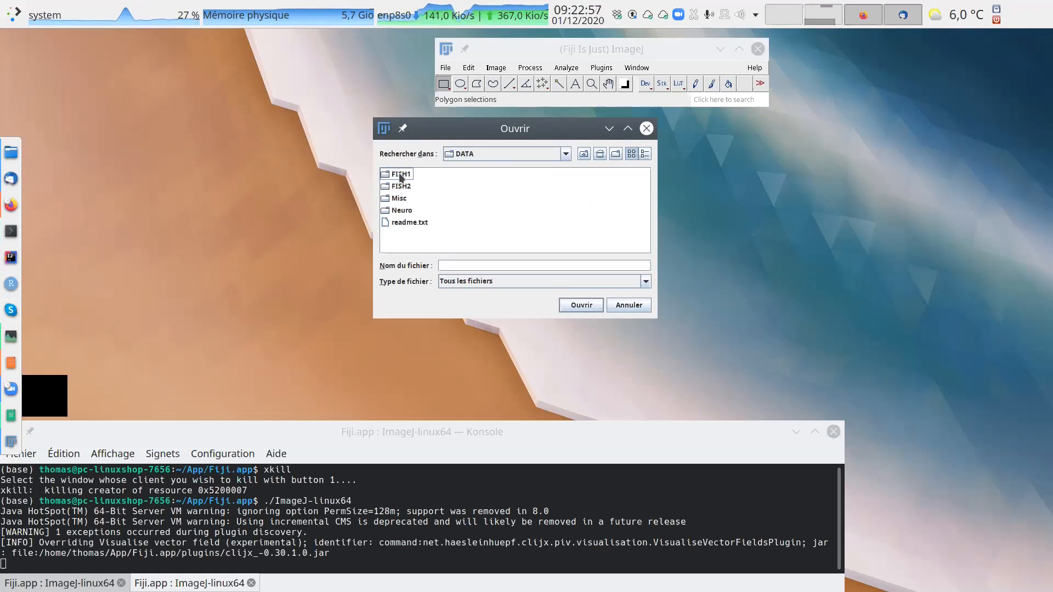
double_click(394, 175)
drag(427, 175, 429, 198)
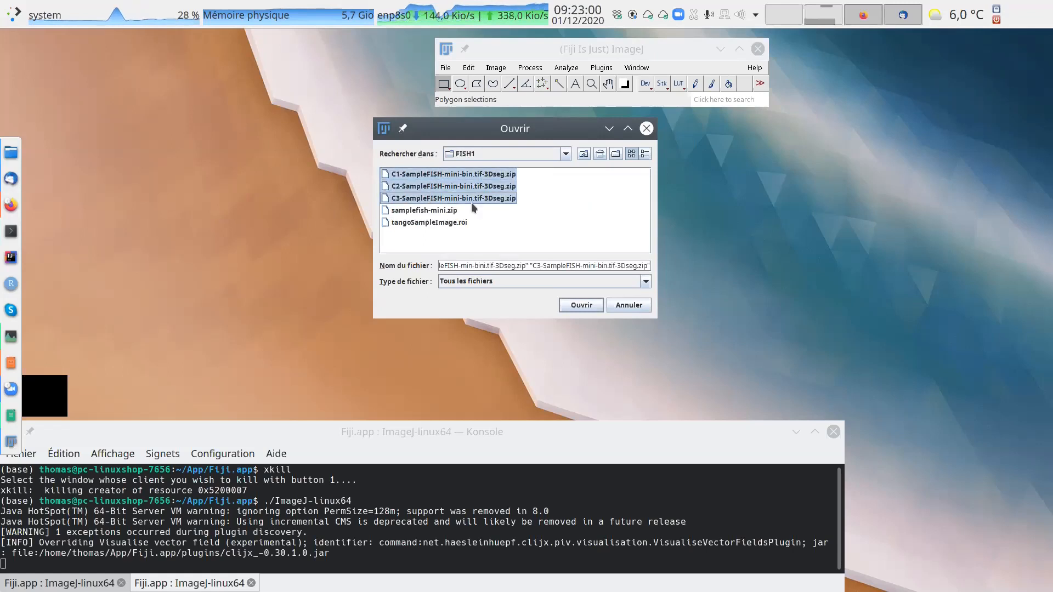
click(573, 307)
Set the frontmost segmented image apart from the other two and display its slice 28.
drag(485, 134, 729, 147)
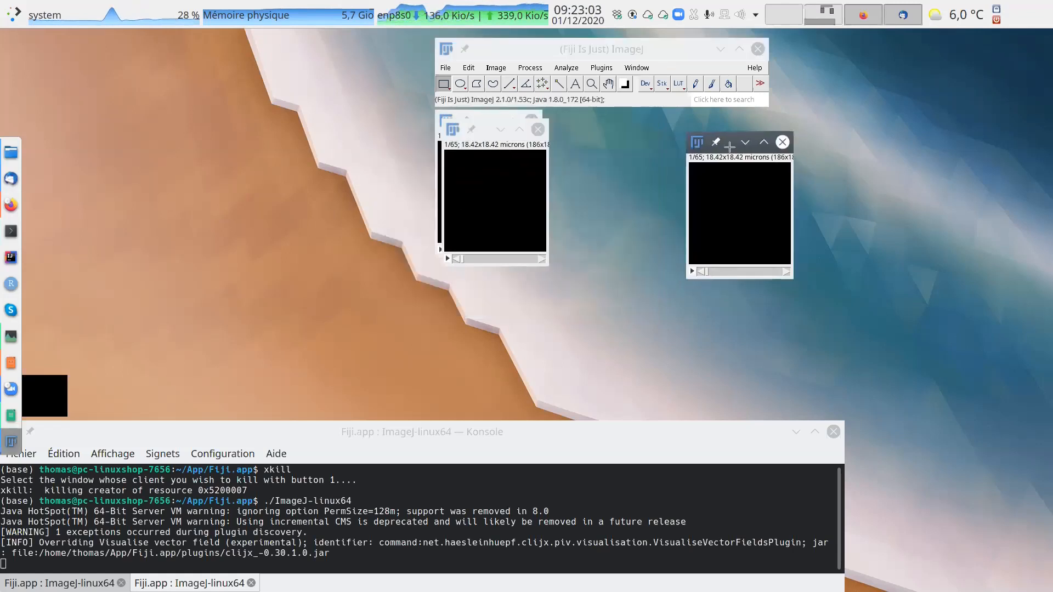
scroll(729, 215, down, 20)
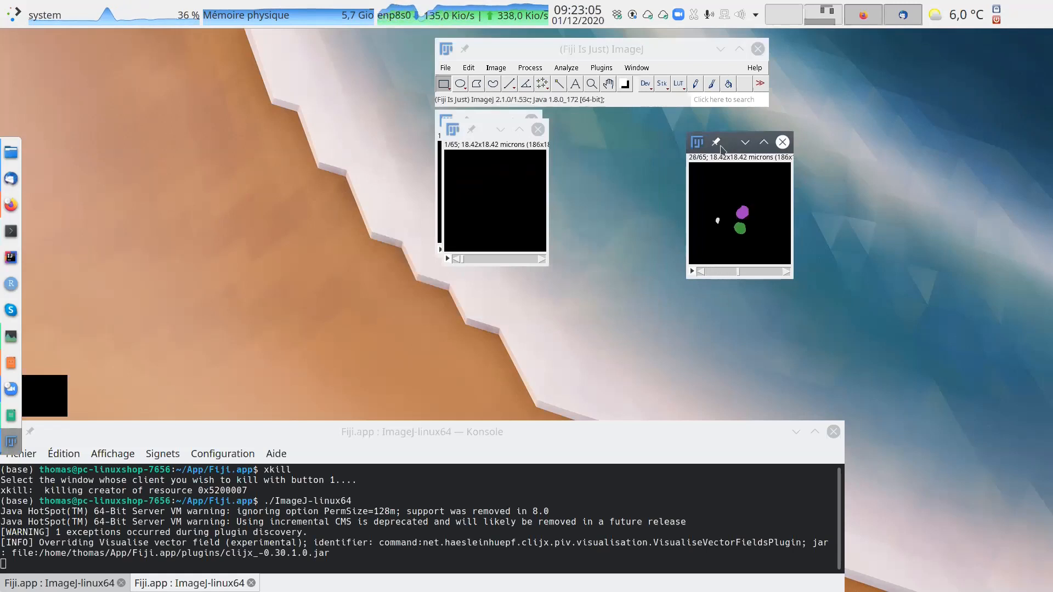
Open the 3D Manager of the 3D suite and position its window beside the Fiji main window.
click(601, 68)
mouse_move(631, 93)
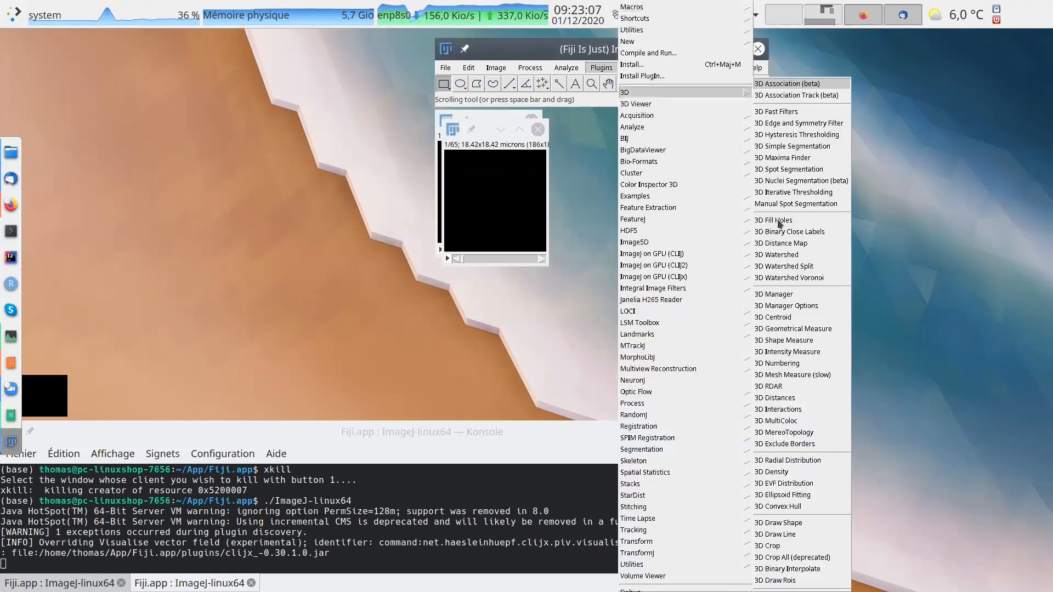
click(776, 294)
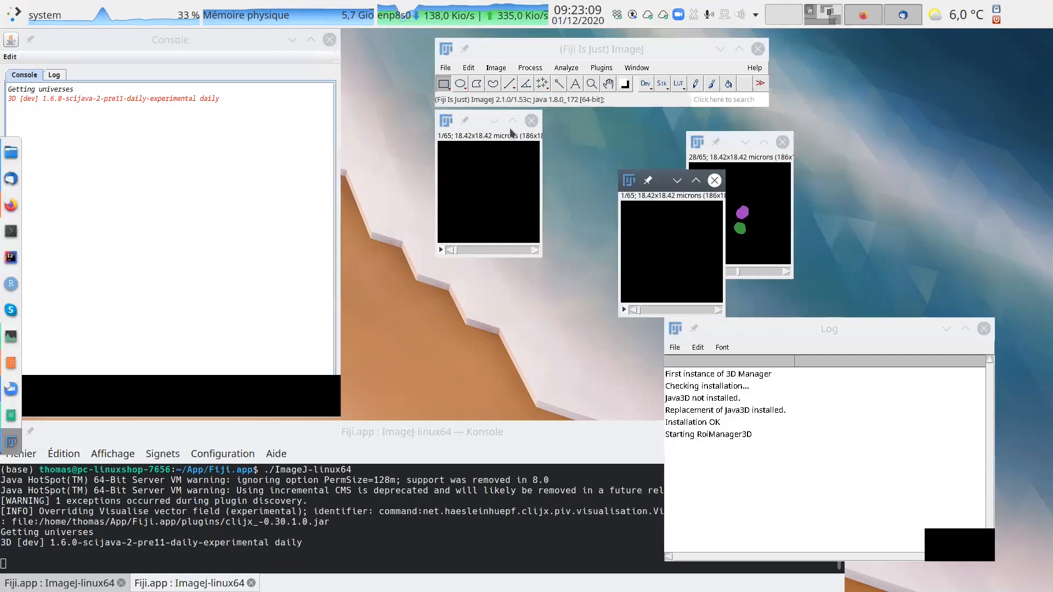
drag(149, 39, 277, 67)
Display slice 27 of the segmented nucleus image and add the image's object to the 3D Manager.
click(479, 171)
scroll(481, 170, down, 20)
scroll(480, 171, down, 5)
click(351, 94)
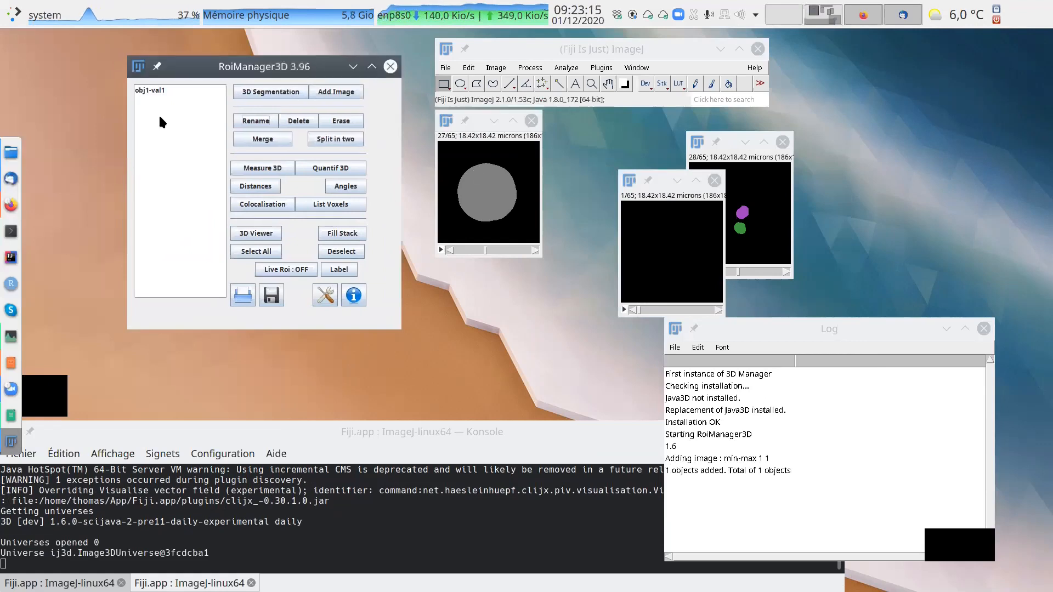
Rename the object in the 3D Manager list as nucleus1.
click(153, 90)
click(256, 120)
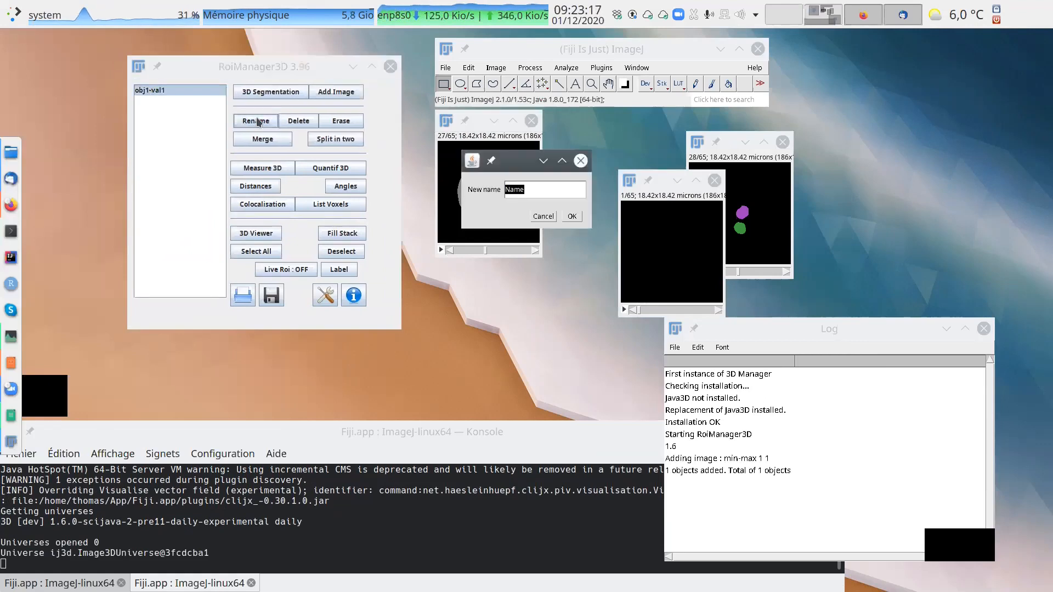
text(nucleus)
key(Return)
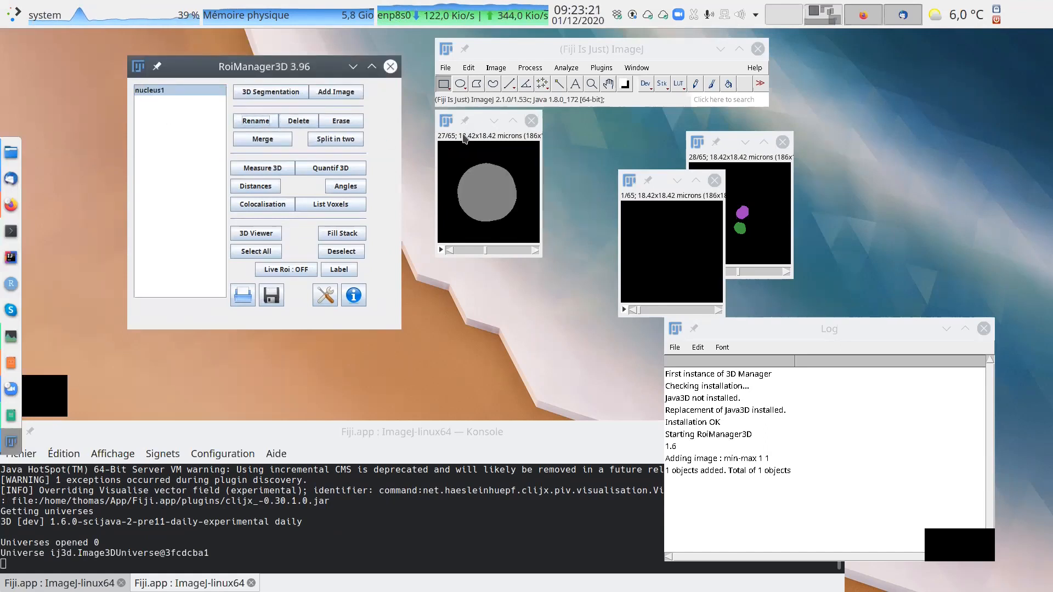
Spread the three segmented image windows apart so that none of them overlap.
click(485, 113)
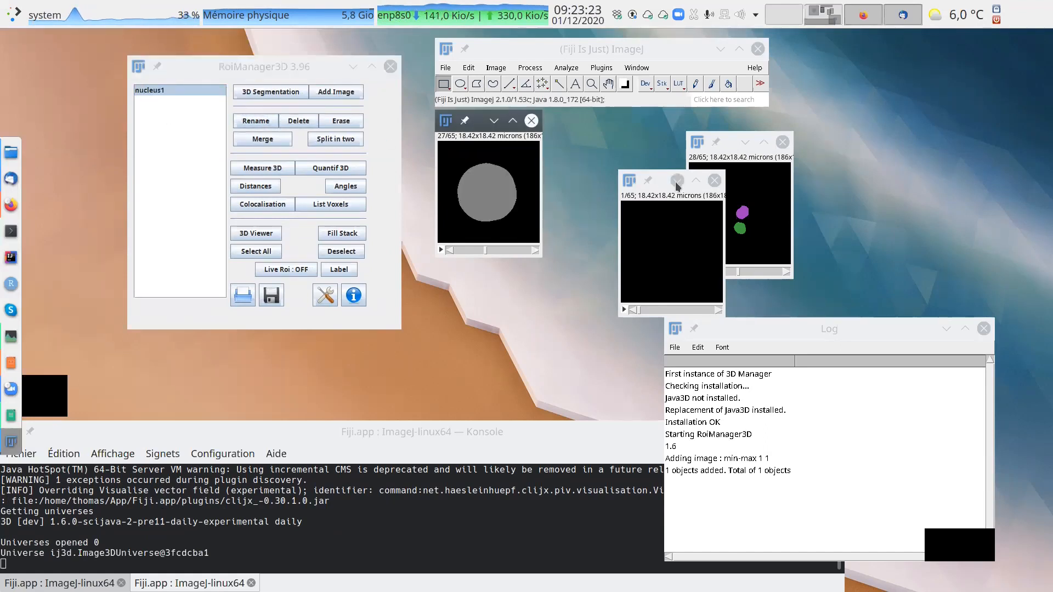
drag(676, 182, 894, 143)
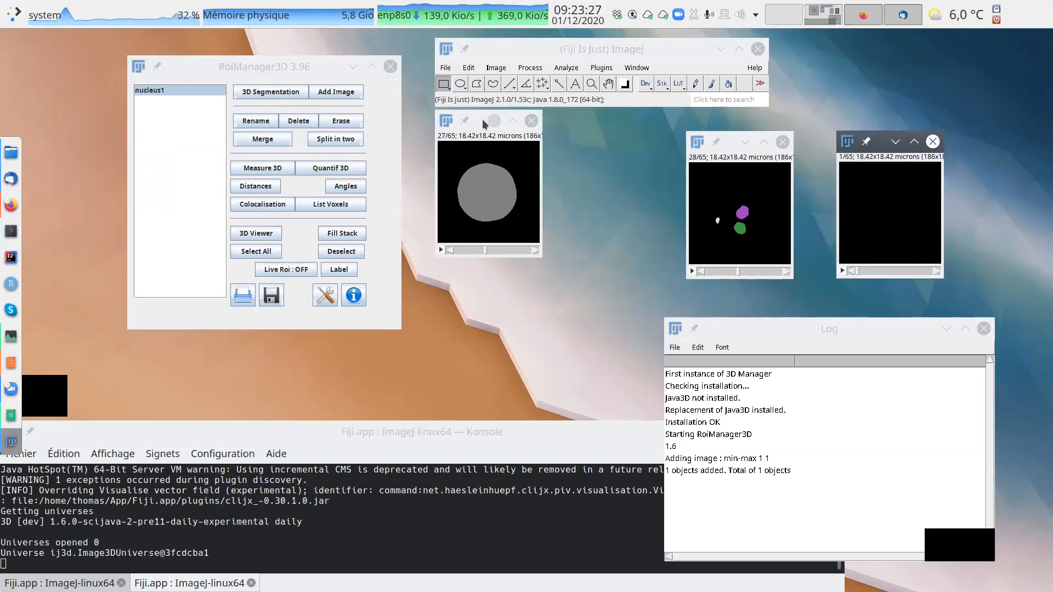
drag(484, 124, 485, 121)
drag(732, 143, 745, 118)
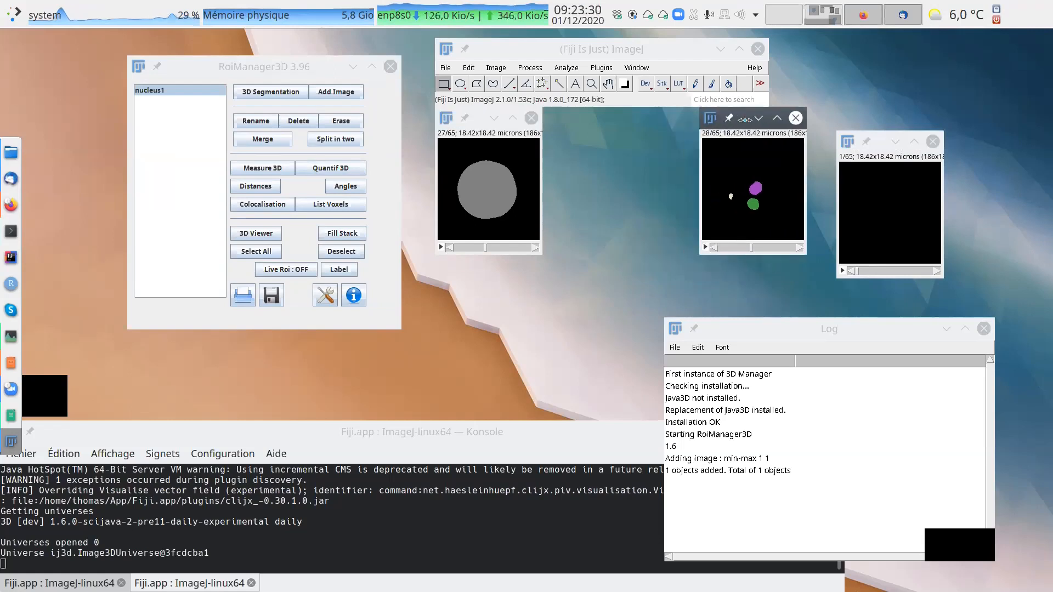
Show nucleus1 in the 3D viewer over the image windows and select its surface there.
click(483, 124)
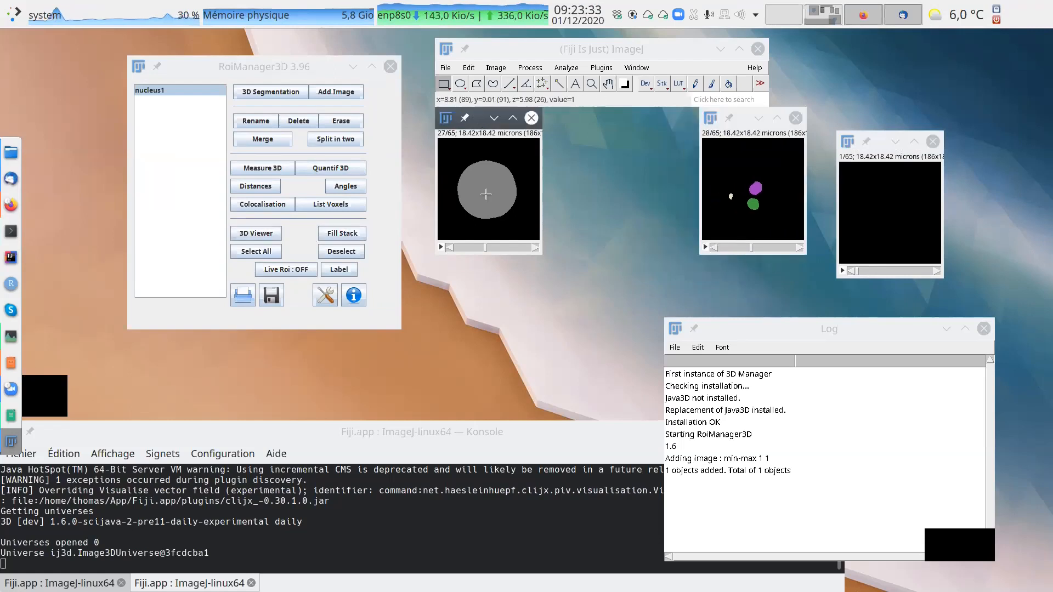
click(255, 233)
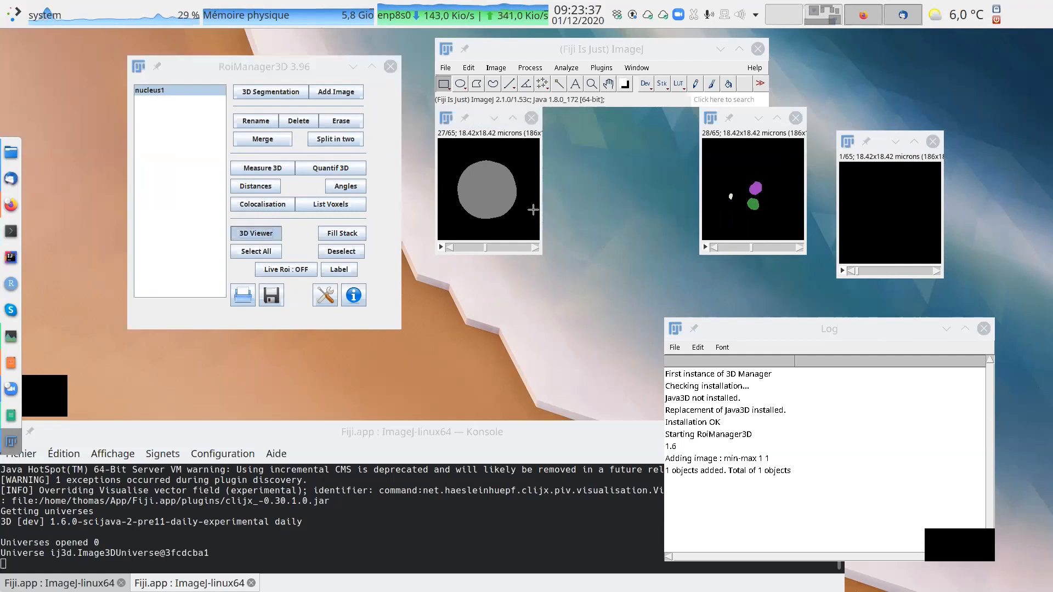
drag(421, 104, 634, 119)
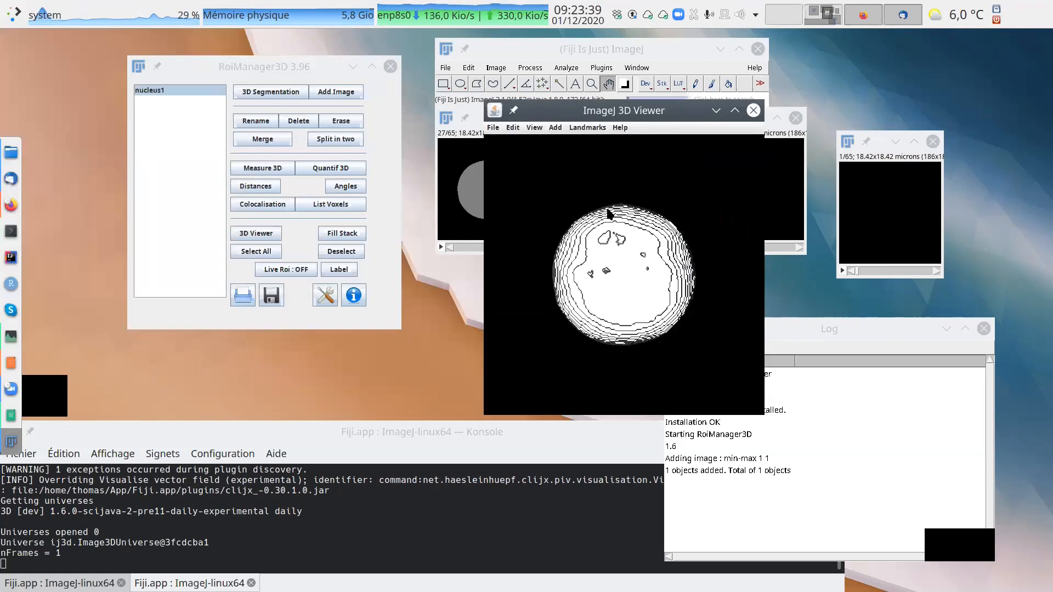
click(613, 250)
scroll(657, 247, up, 2)
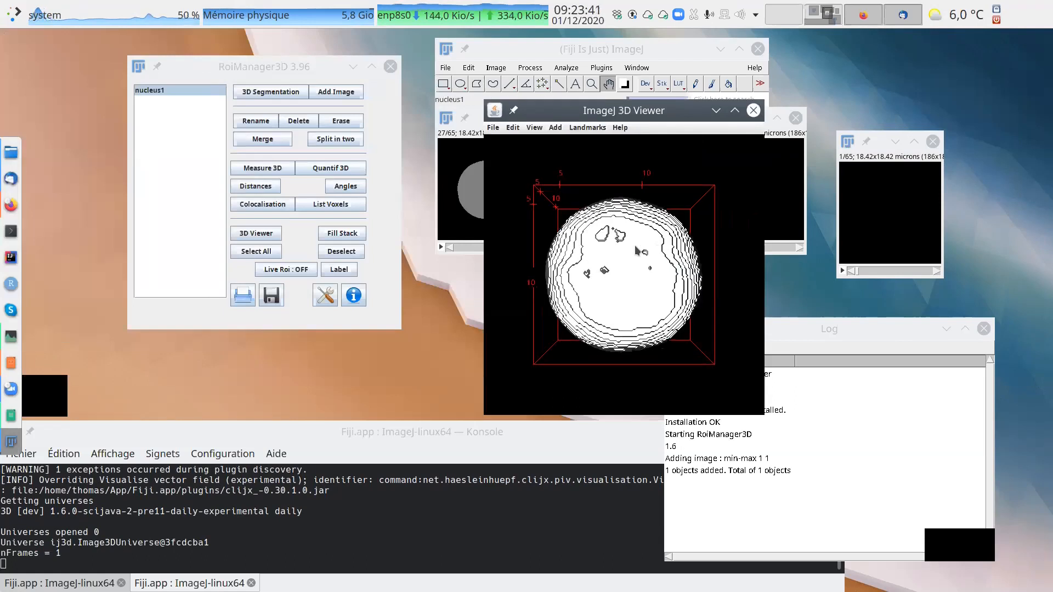
Open the smooth control for the nucleus1 surface and set it to process all meshes.
right_click(637, 246)
mouse_move(674, 290)
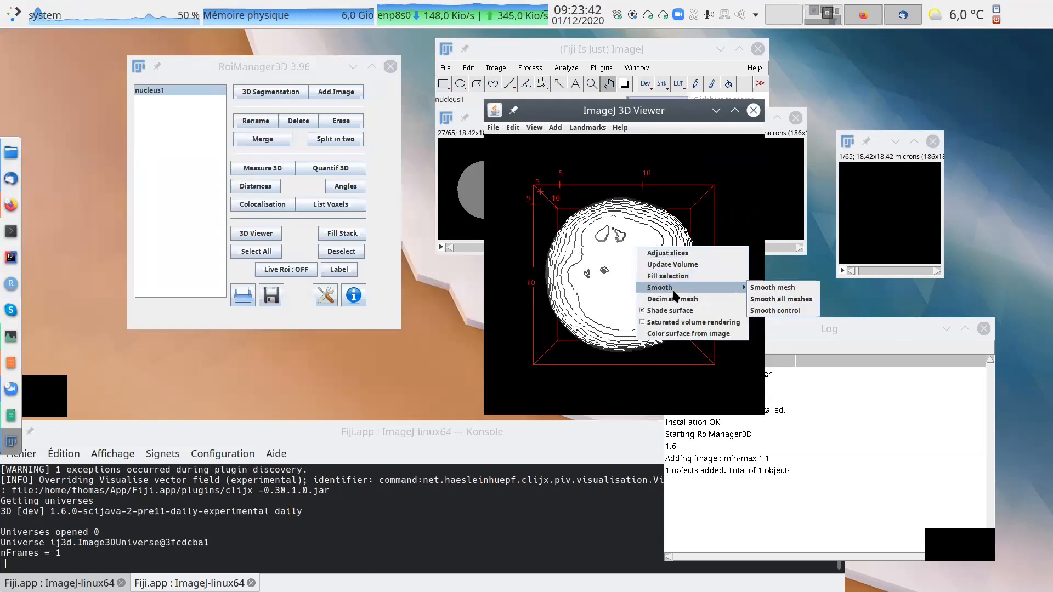
click(793, 311)
drag(536, 155, 849, 181)
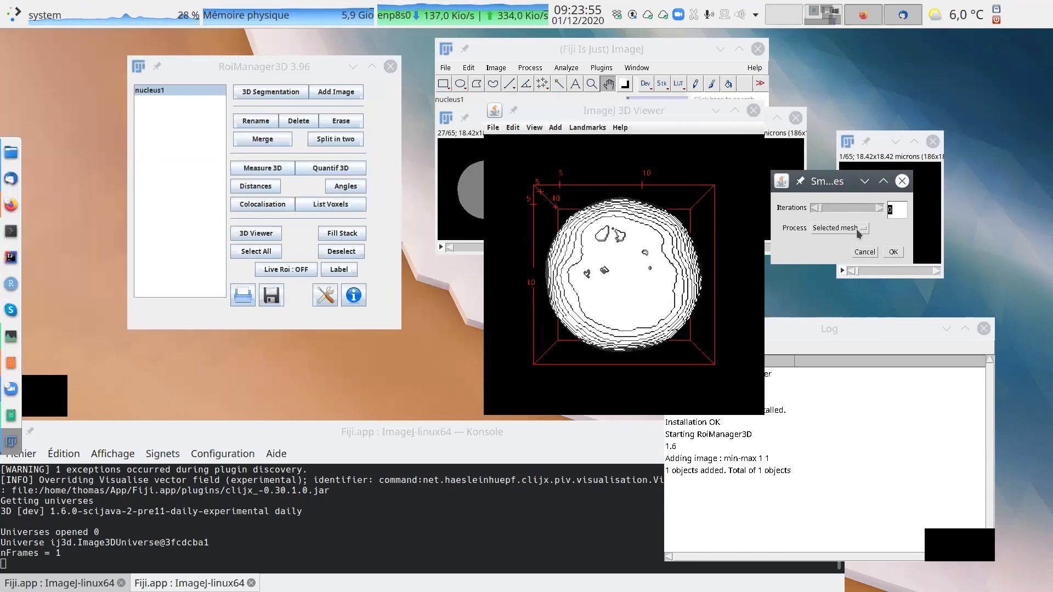
click(855, 229)
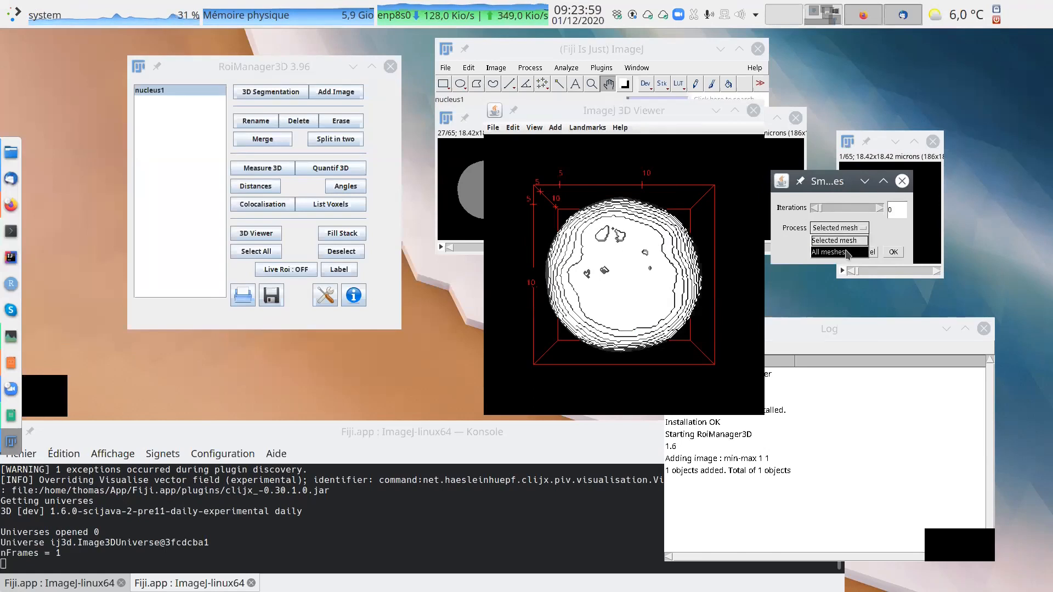
click(851, 254)
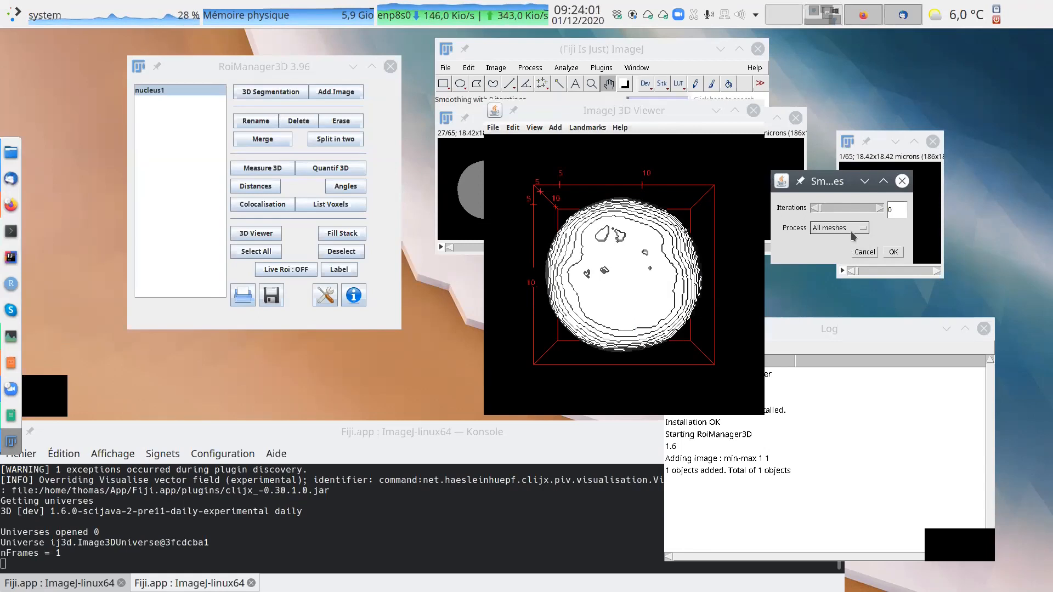
Smooth all meshes with 20 iterations and confirm the smoothing.
click(879, 208)
click(880, 209)
drag(750, 215, 742, 241)
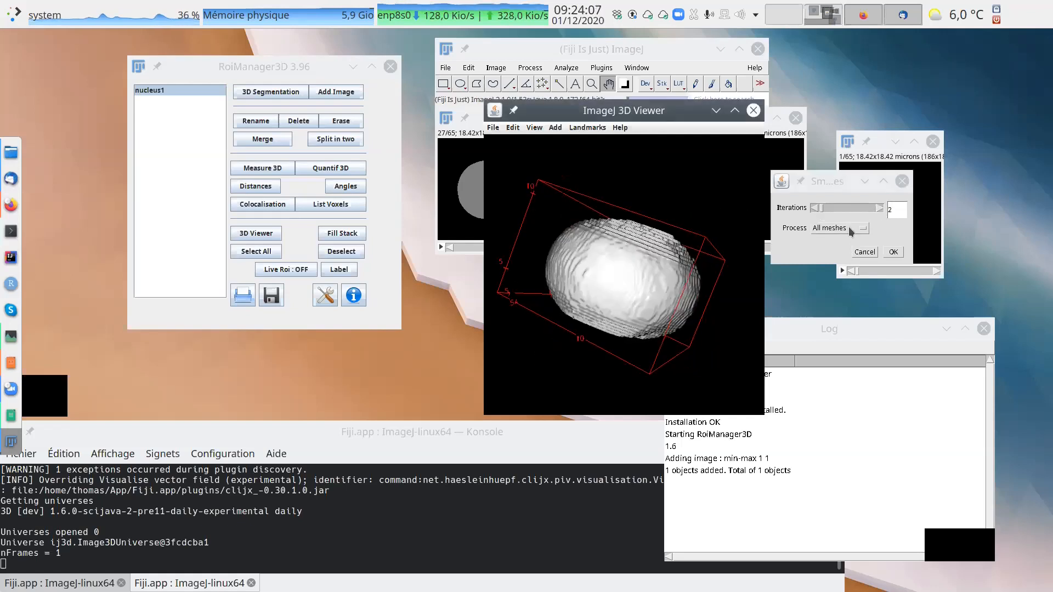
click(879, 208)
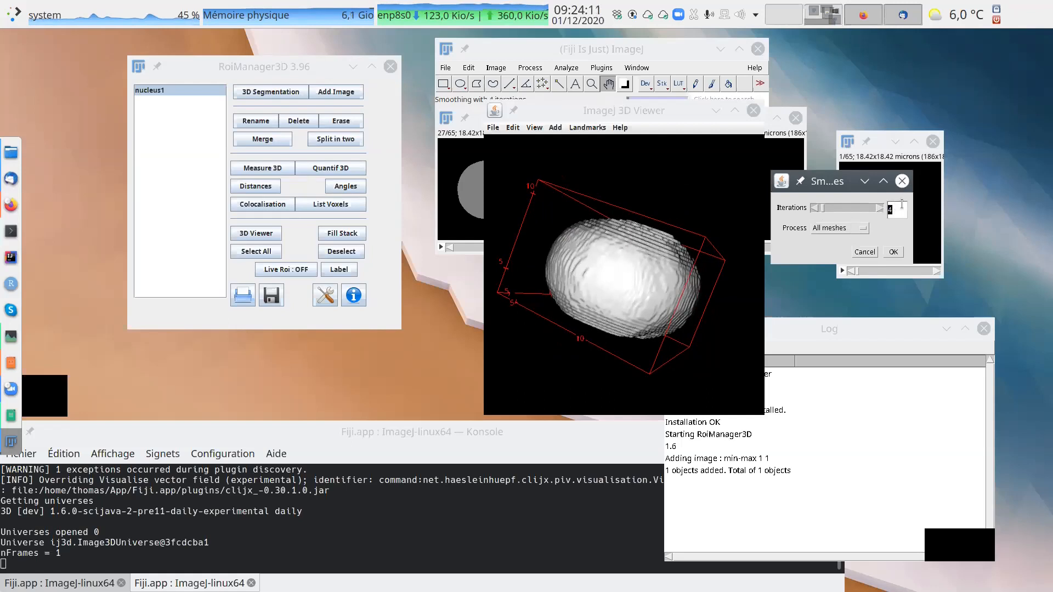
text(20)
key(Return)
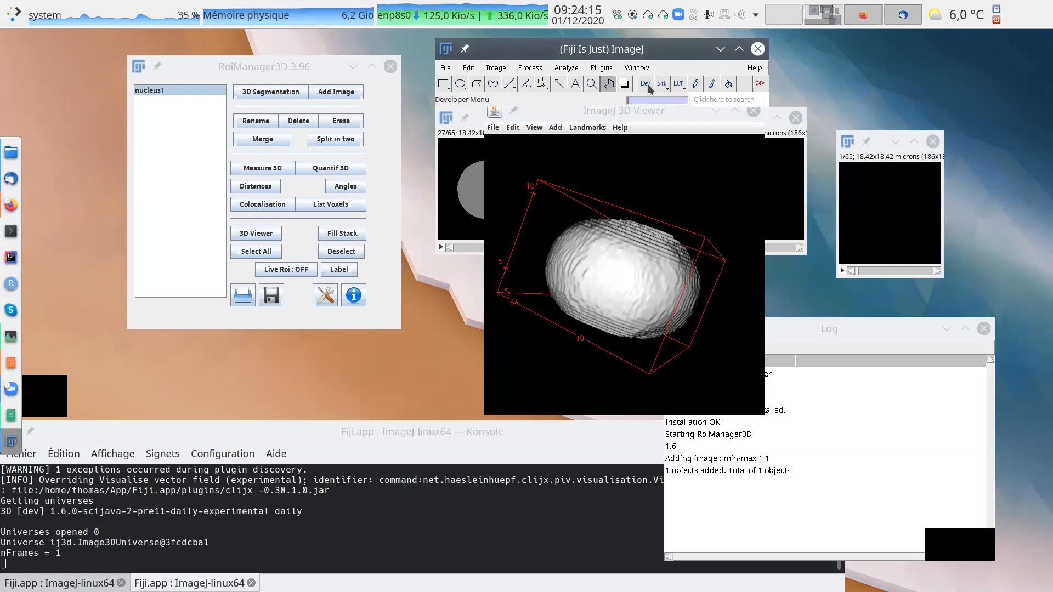
Move the 3D viewer clear of the Fiji main window and set the nucleus1 surface's transparency to 50.
drag(654, 108, 607, 162)
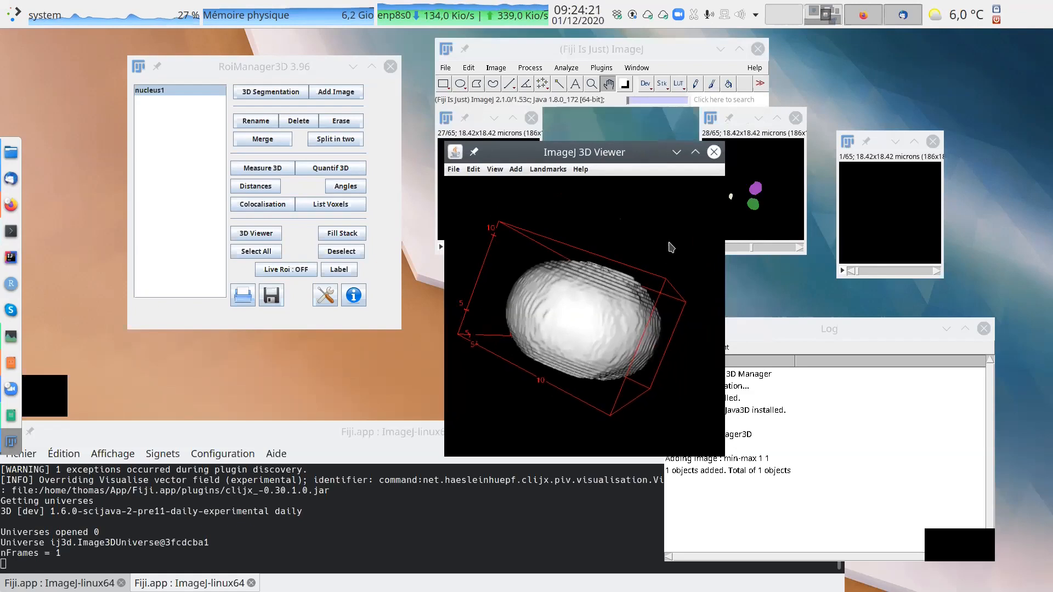
drag(601, 153, 624, 160)
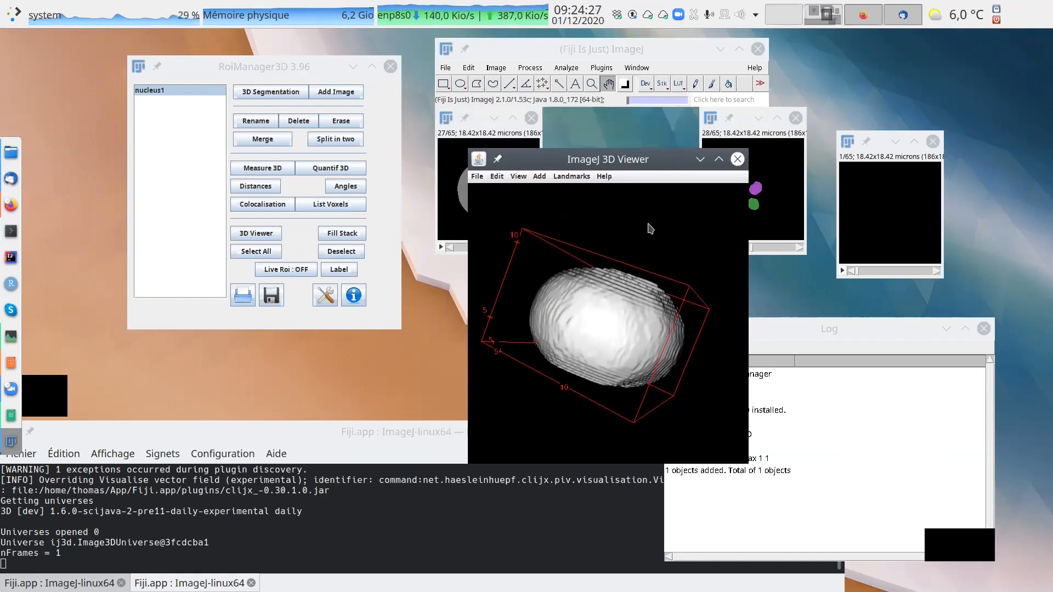
drag(641, 229, 614, 341)
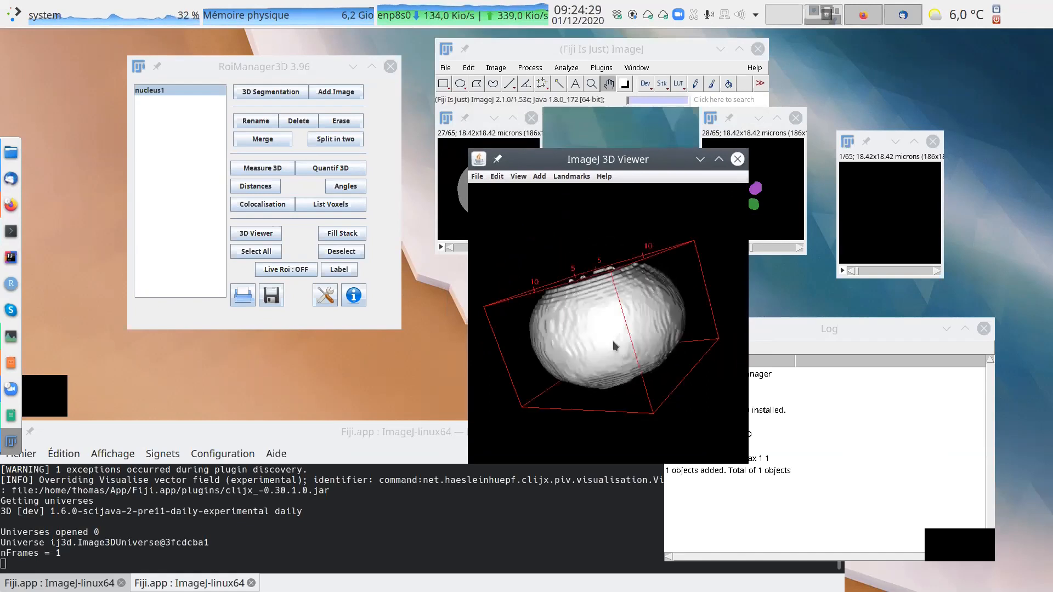
click(503, 182)
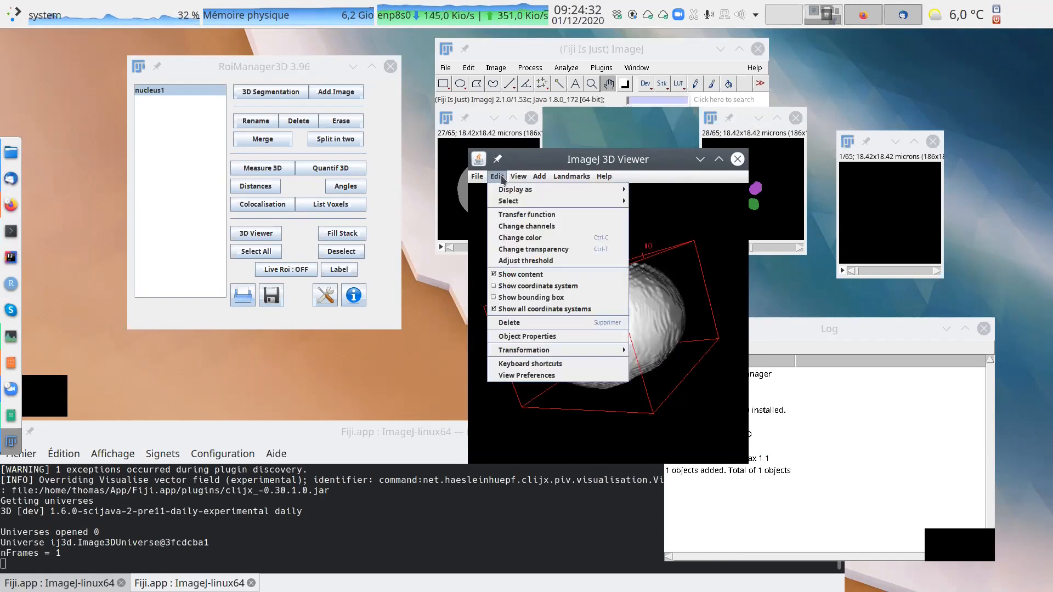
click(546, 250)
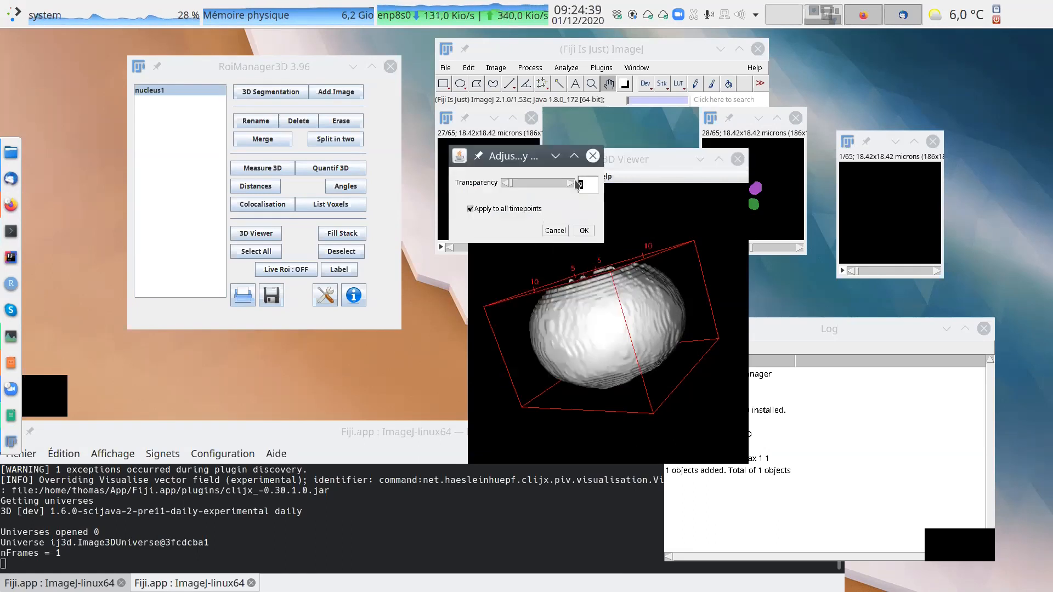
text(5)
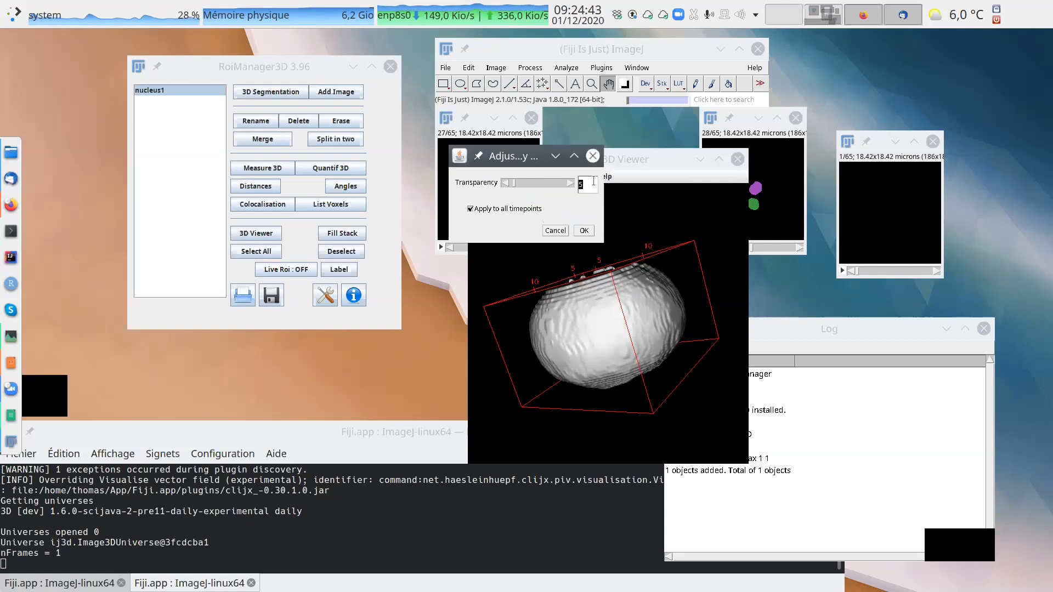
text(0)
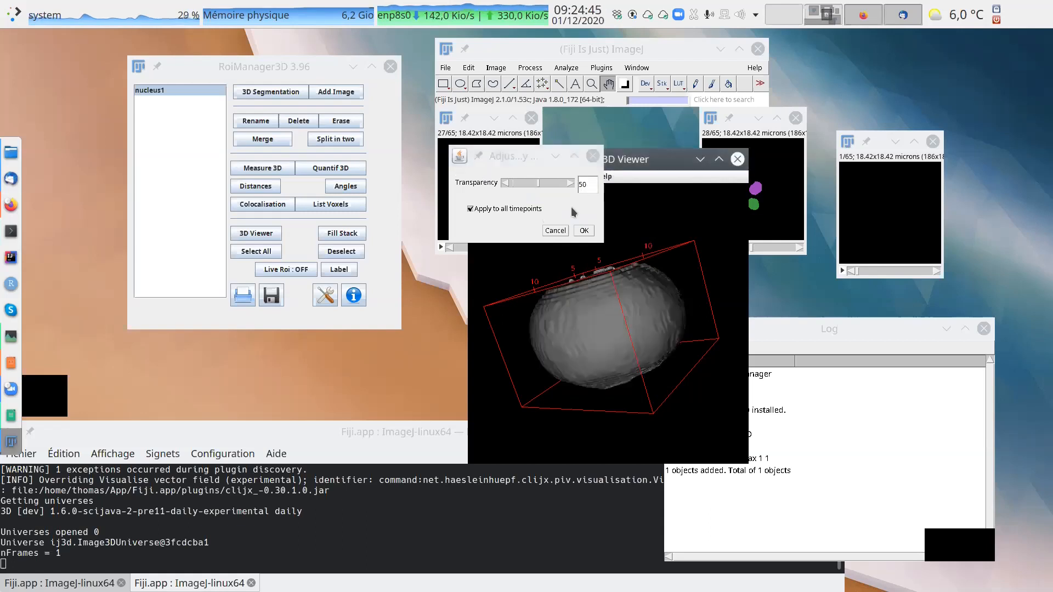
click(580, 228)
Examine the semi-transparent nucleus1 surface and its inner details up close from several angles.
click(707, 250)
mouse_move(707, 250)
mouse_down()
mouse_move(682, 314)
mouse_move(623, 324)
mouse_move(660, 312)
mouse_move(644, 298)
mouse_move(615, 303)
mouse_up()
click(614, 304)
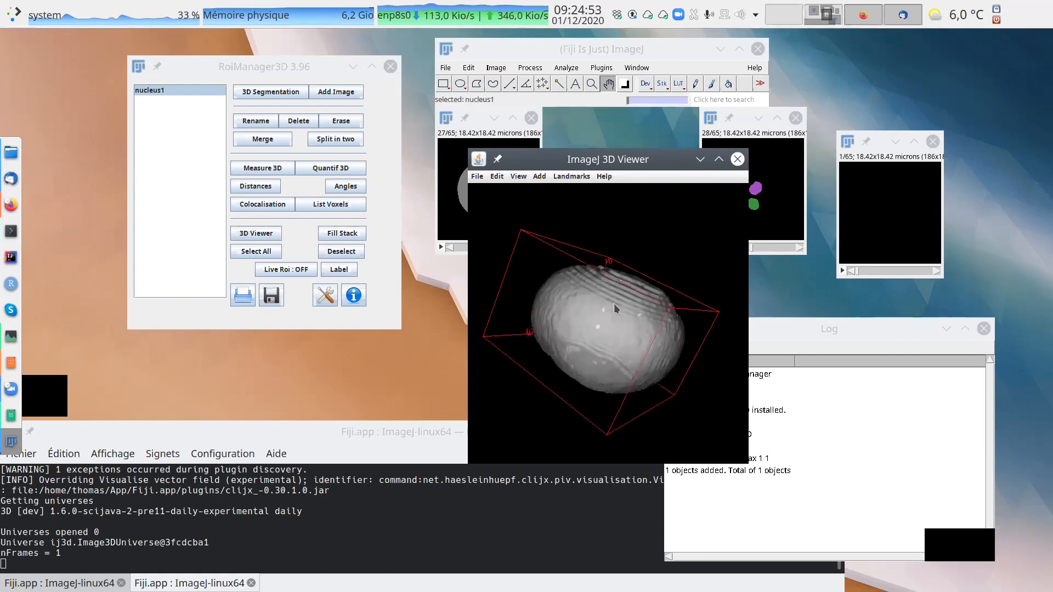
scroll(668, 219, up, 6)
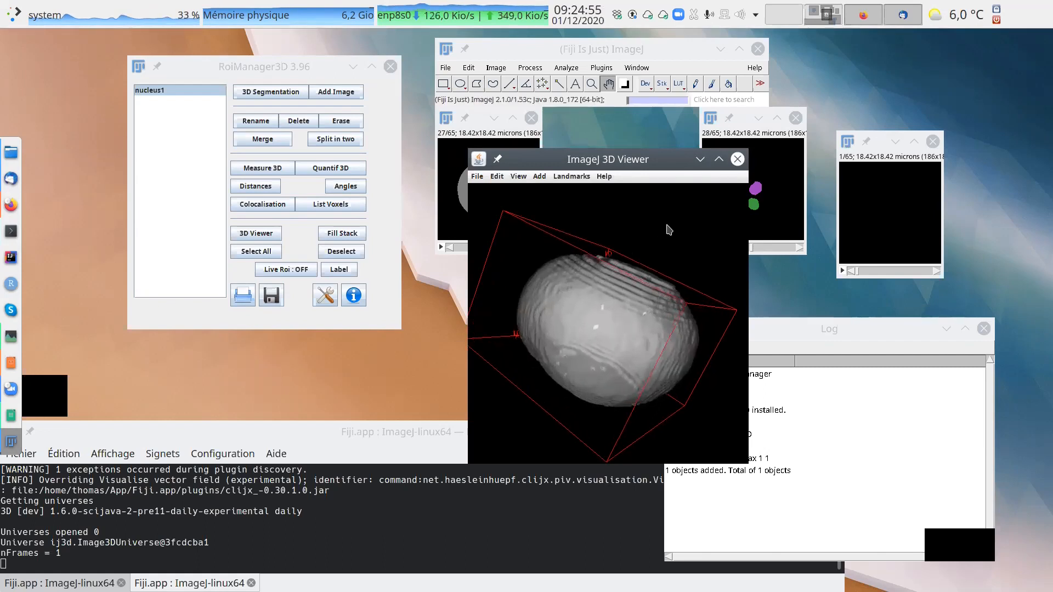
scroll(668, 220, up, 3)
scroll(698, 201, up, 4)
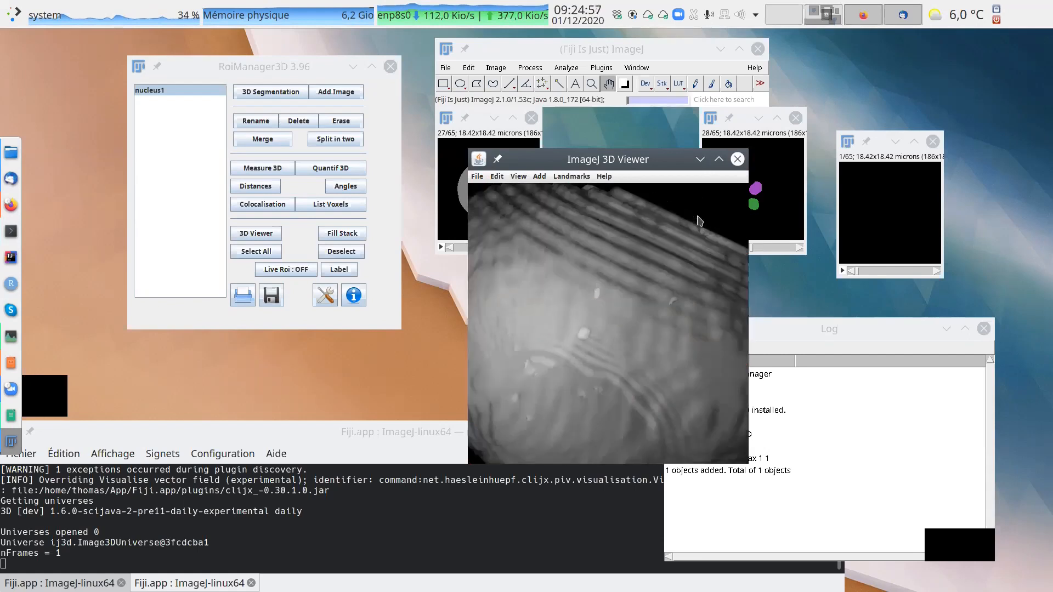
scroll(700, 226, up, 2)
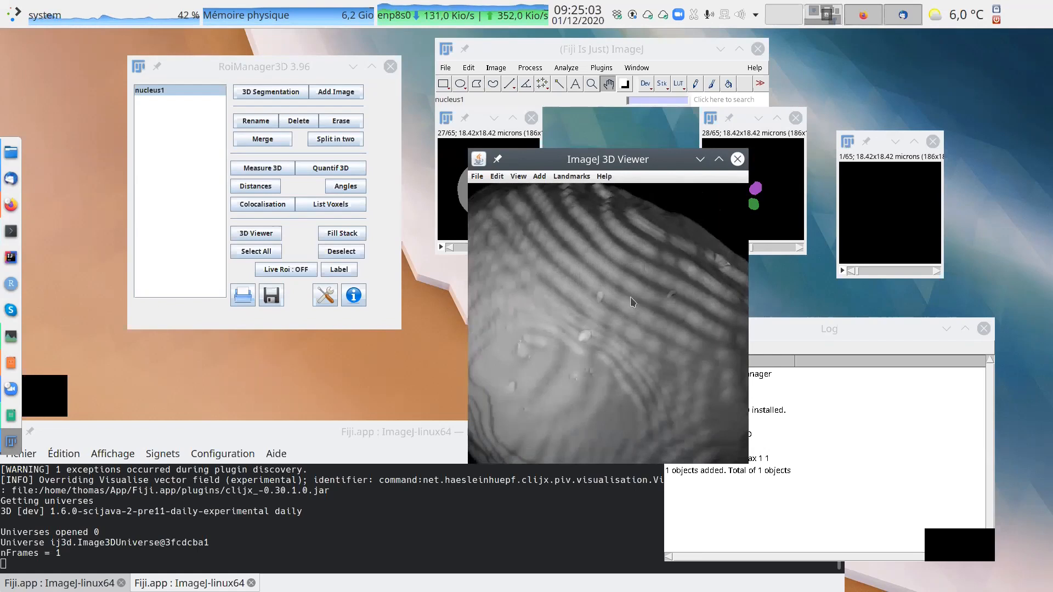
scroll(600, 309, down, 2)
scroll(601, 307, down, 2)
scroll(600, 308, up, 2)
drag(635, 312, 583, 348)
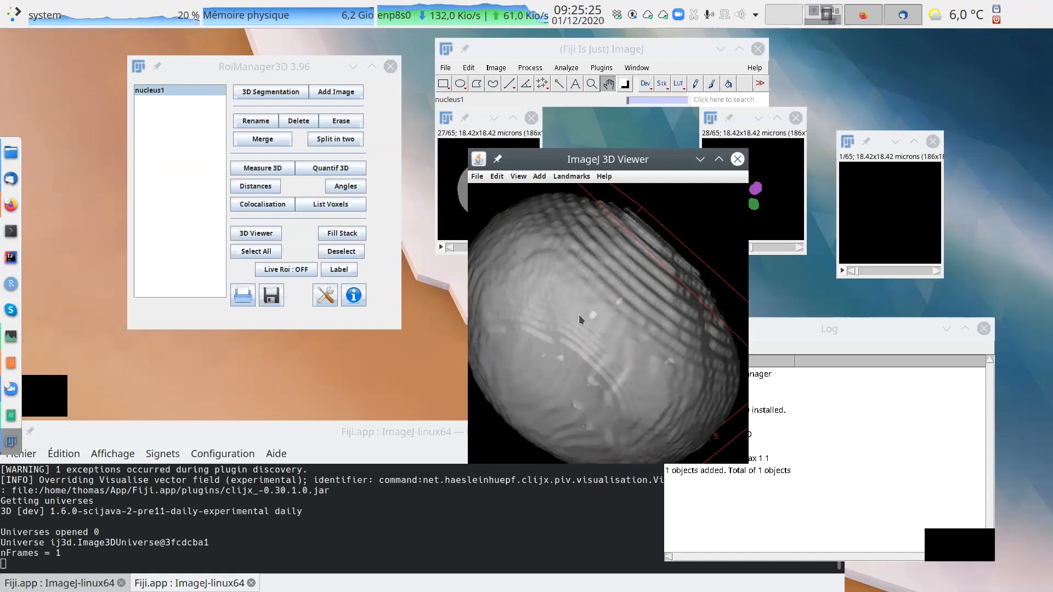
Try a transparency of 82 on the nucleus1 surface and set it back to 50.
click(613, 271)
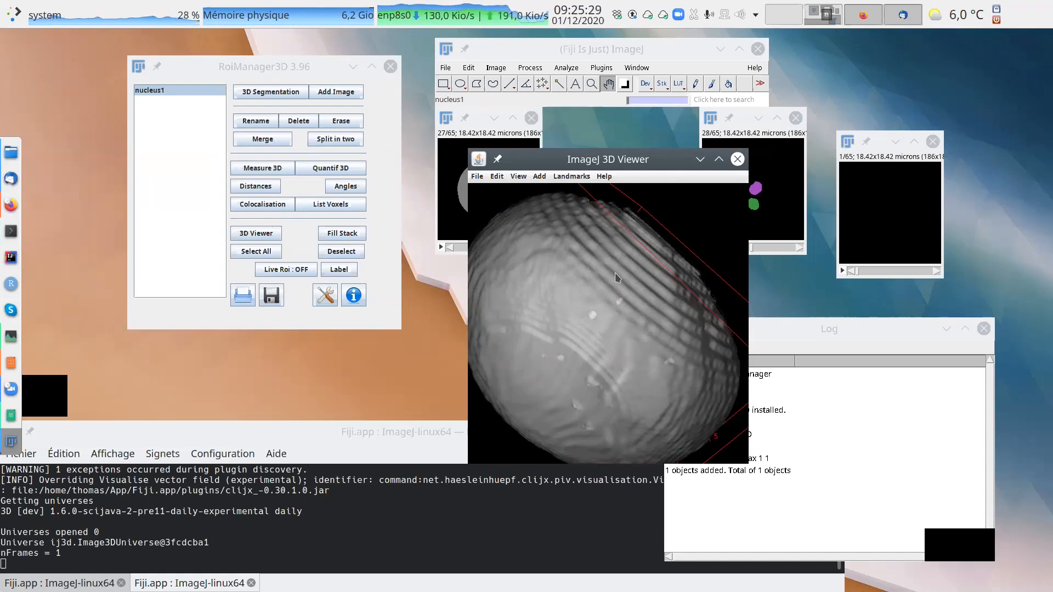
click(500, 178)
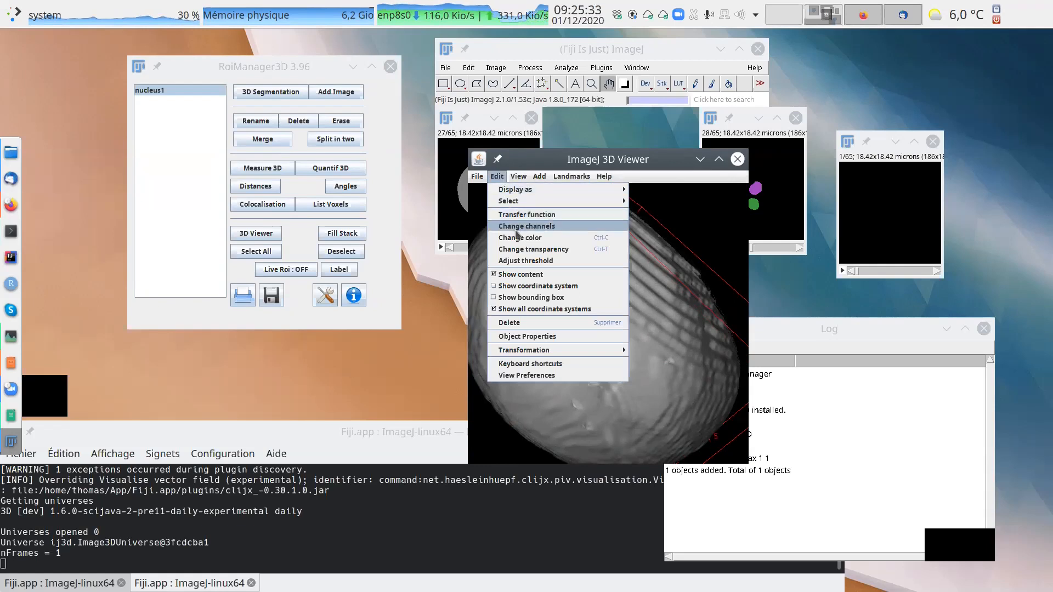
click(540, 250)
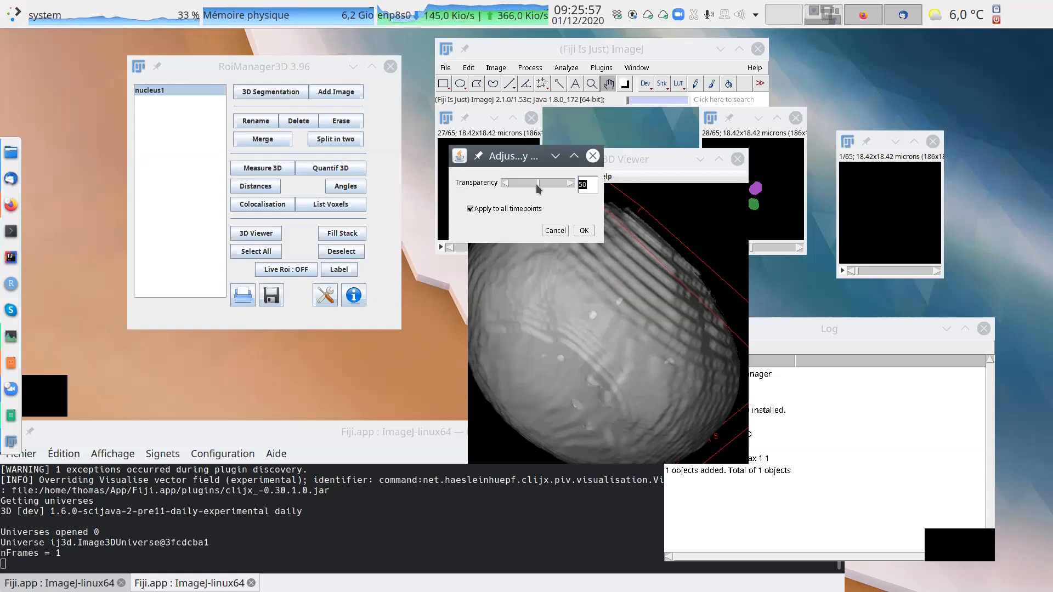
mouse_move(540, 189)
mouse_down()
mouse_move(568, 189)
mouse_move(557, 188)
mouse_up()
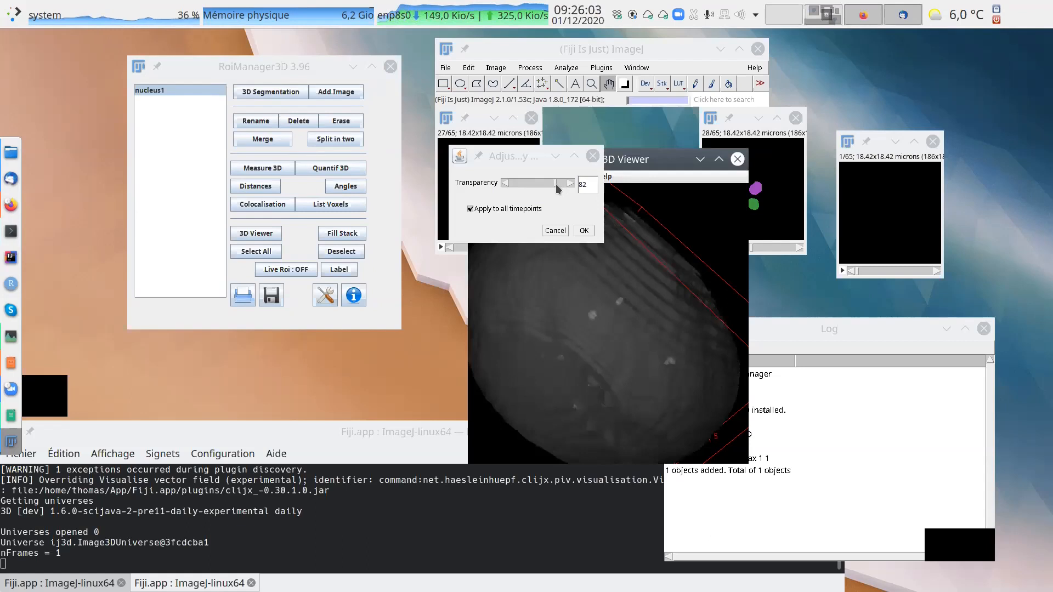
mouse_move(558, 188)
mouse_down()
mouse_move(508, 193)
mouse_move(539, 192)
mouse_up()
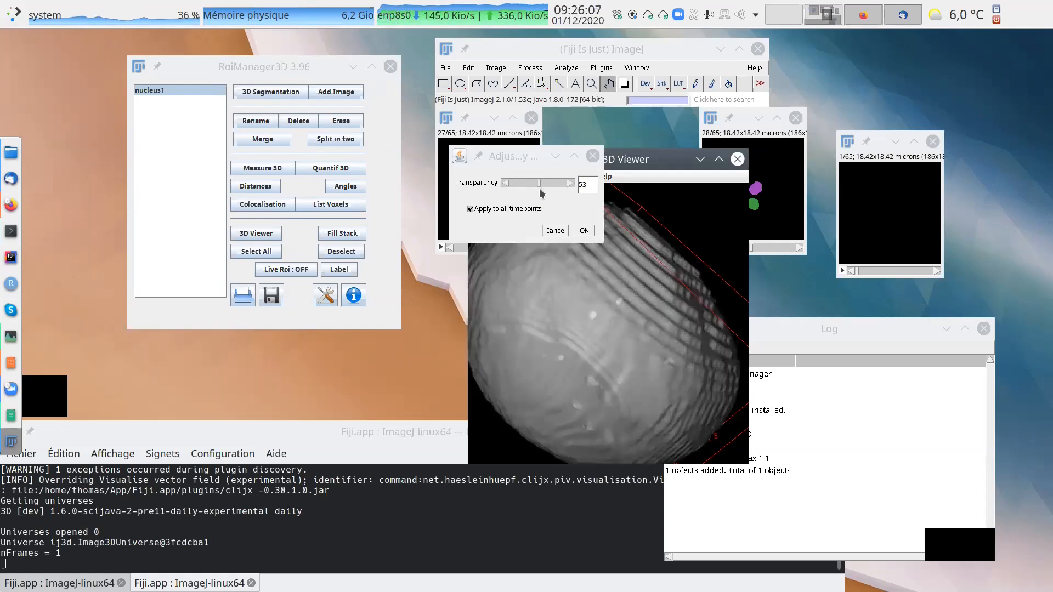
click(593, 183)
text(5)
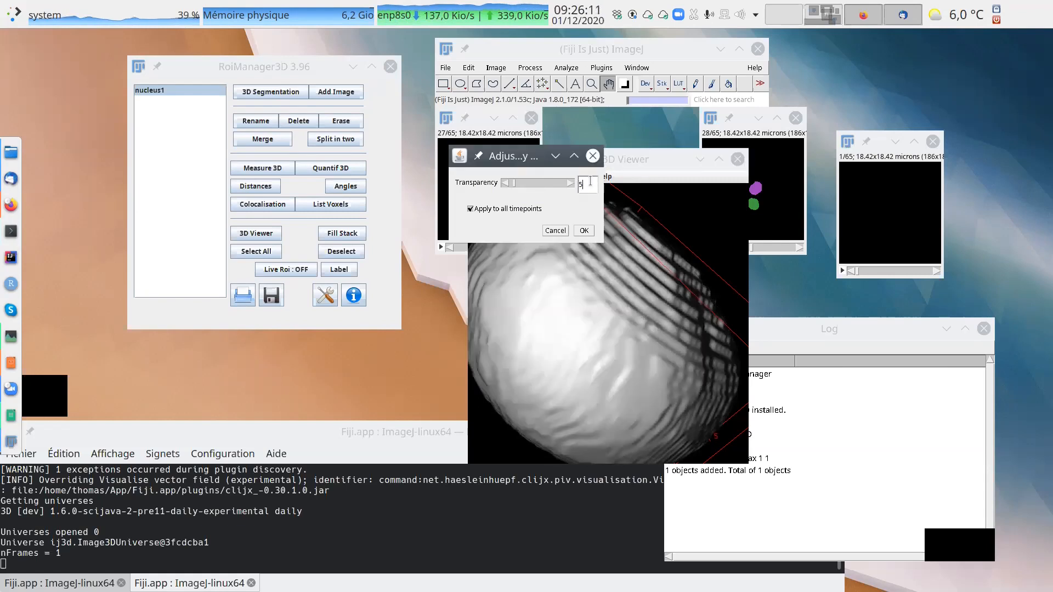
text(0)
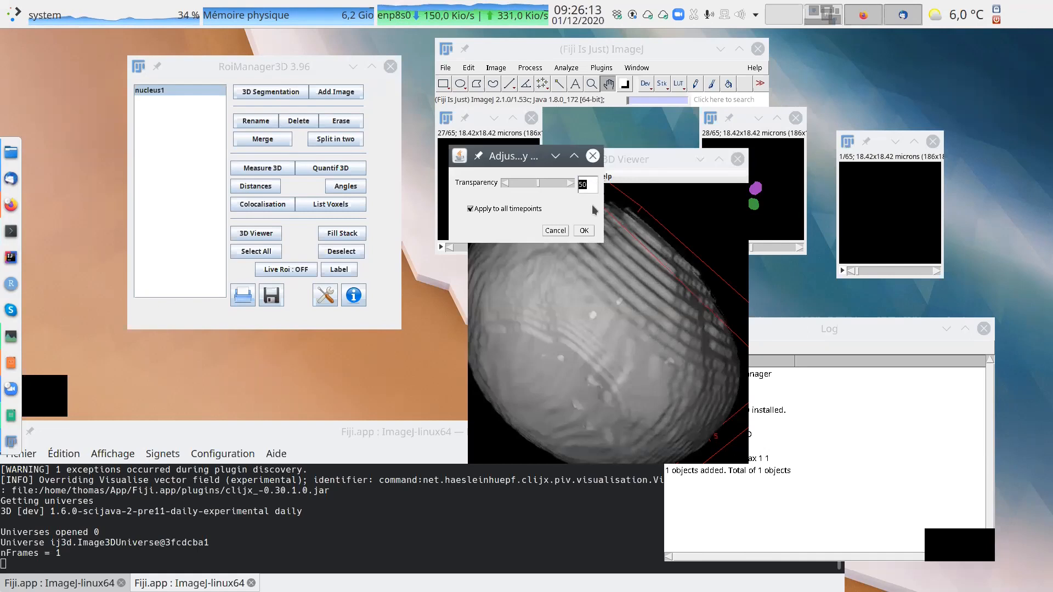
click(585, 231)
Enlarge the 3D viewer window and bring the whole nucleus1 surface into view.
drag(614, 308, 673, 315)
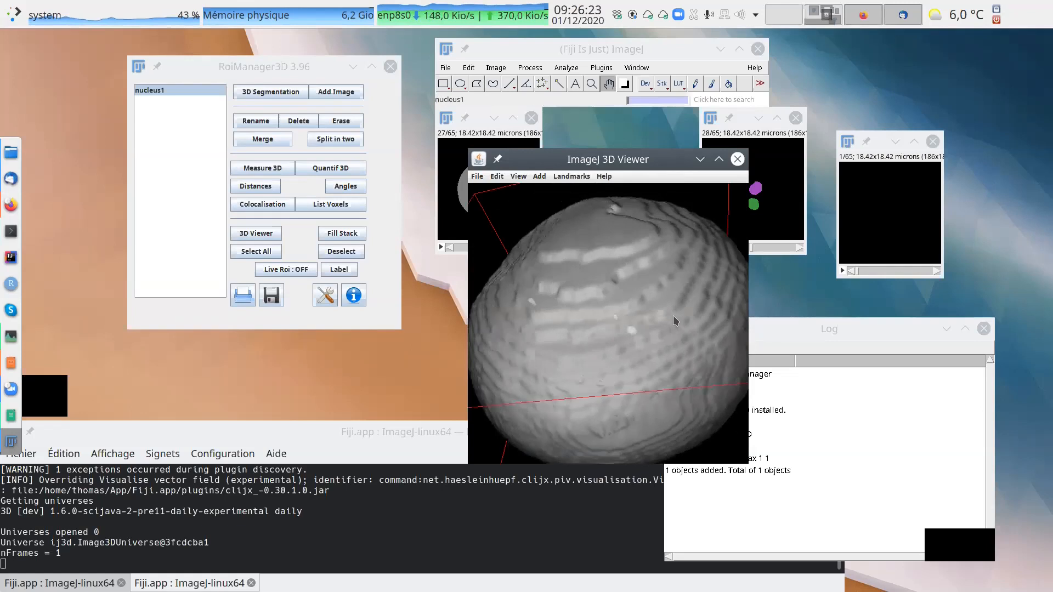
drag(625, 165, 700, 197)
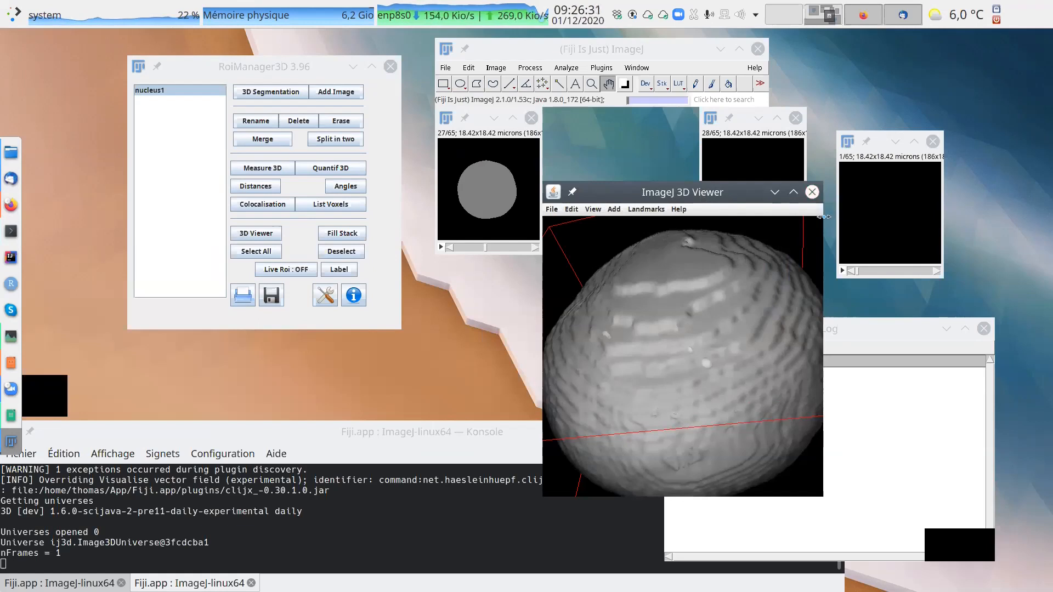
drag(824, 182, 961, 92)
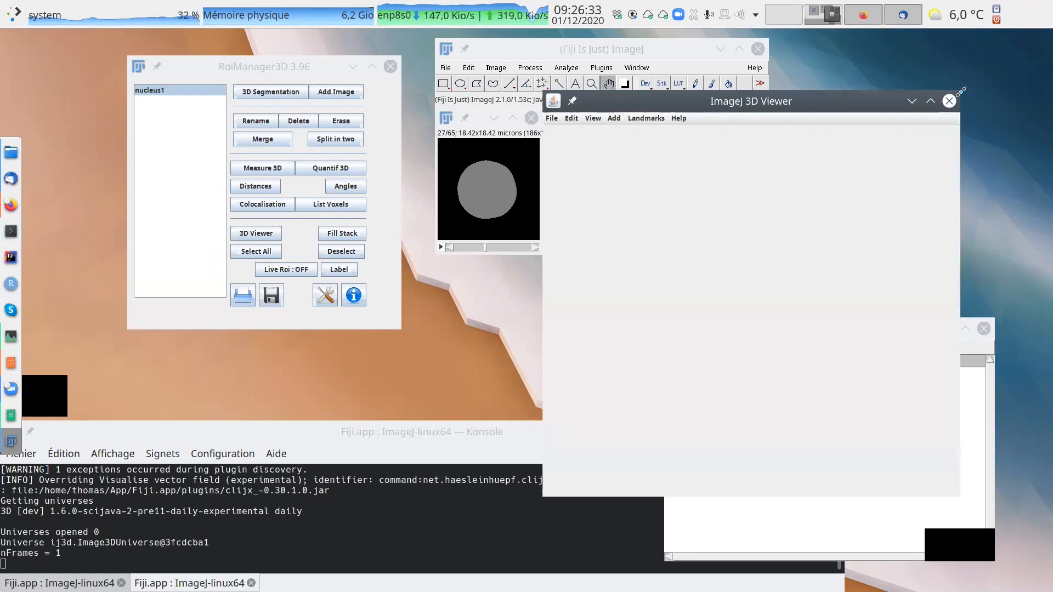
scroll(795, 222, down, 5)
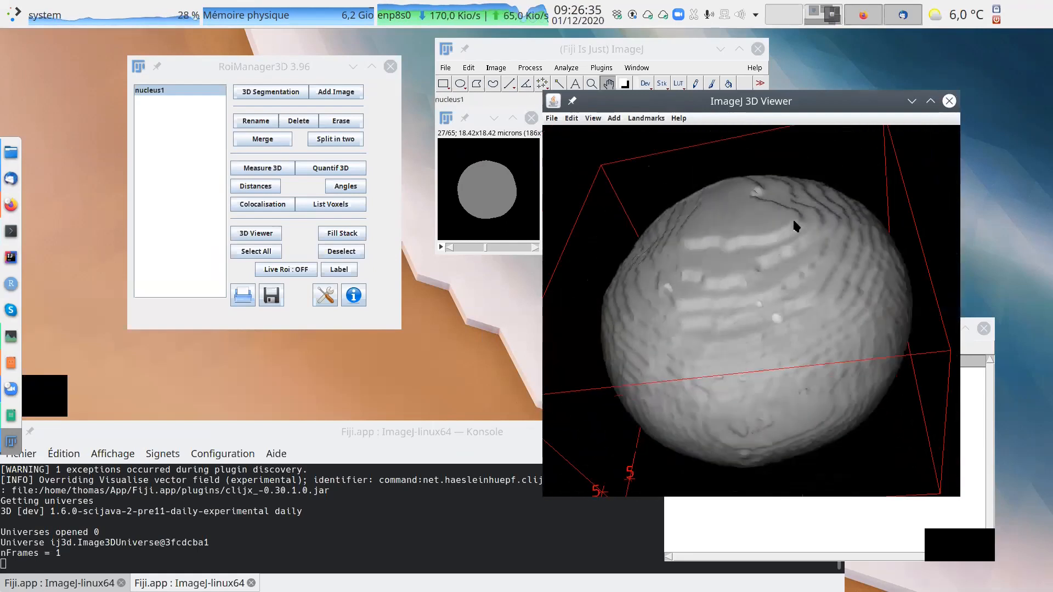
scroll(786, 219, down, 2)
click(892, 204)
drag(887, 205, 850, 388)
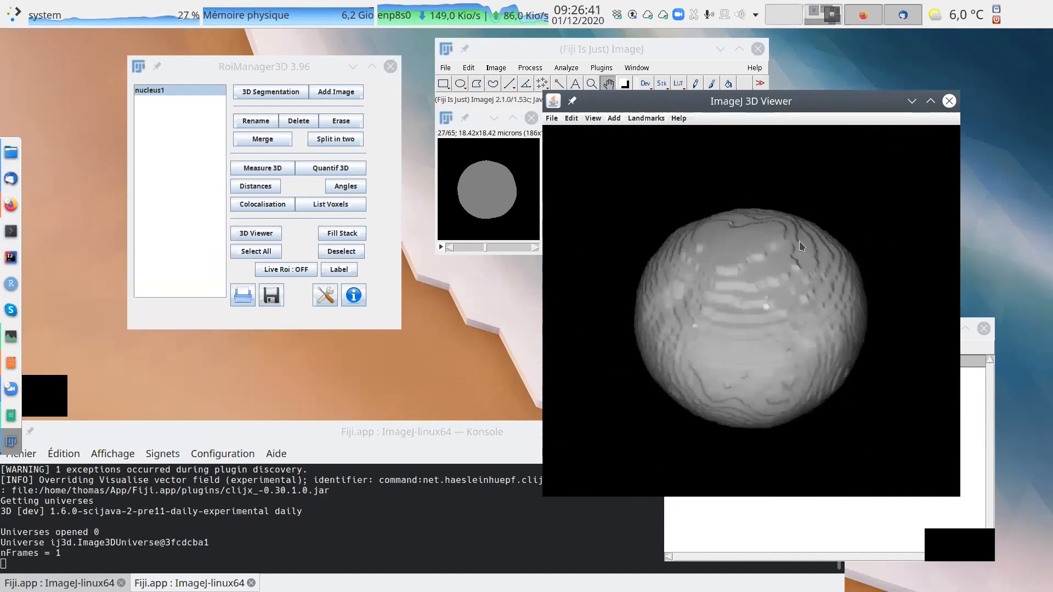
Move the 3D viewer below the segmented images and shift the RoiManager3D and nucleus image windows slightly.
drag(755, 102, 705, 307)
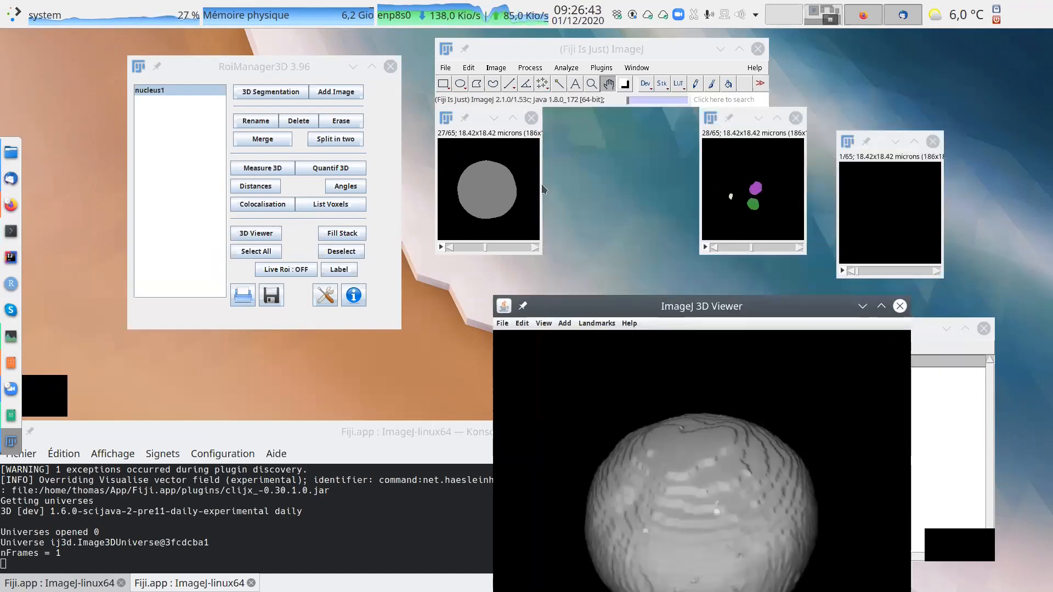
drag(274, 64, 296, 73)
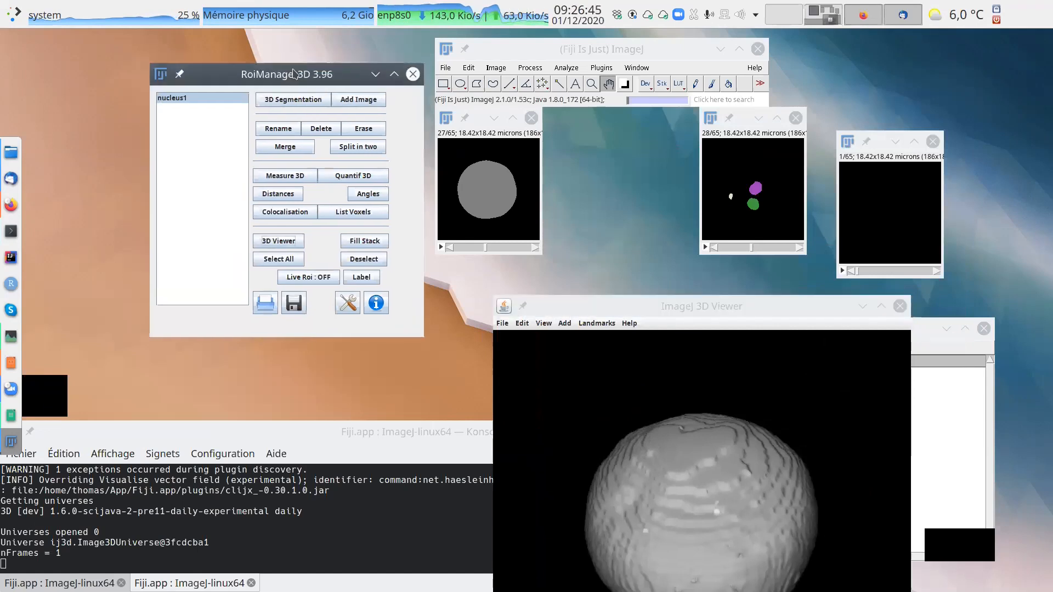
drag(480, 118, 490, 126)
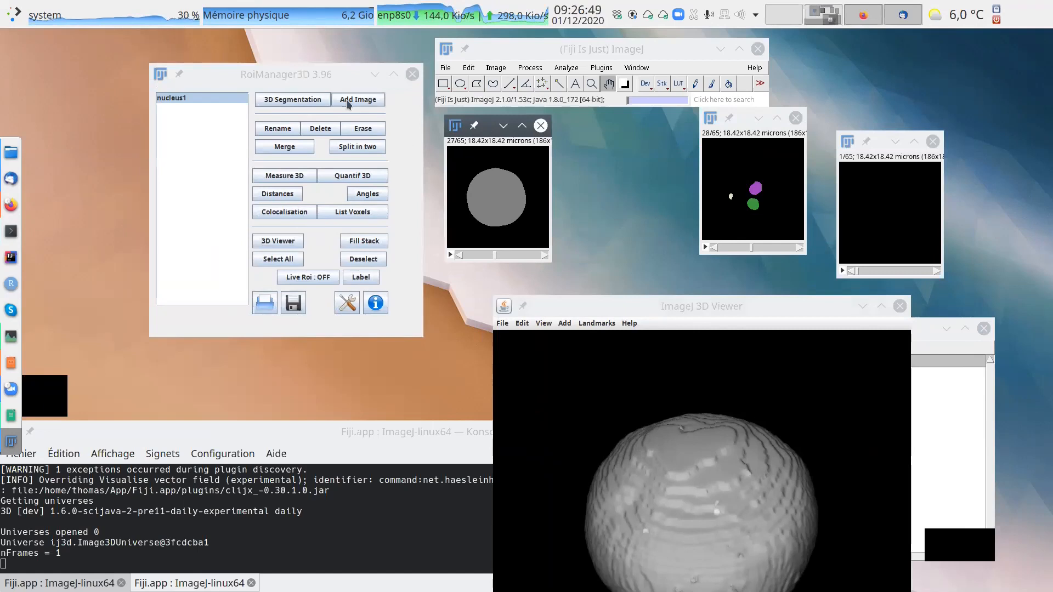
scroll(516, 192, down, 4)
scroll(521, 193, up, 4)
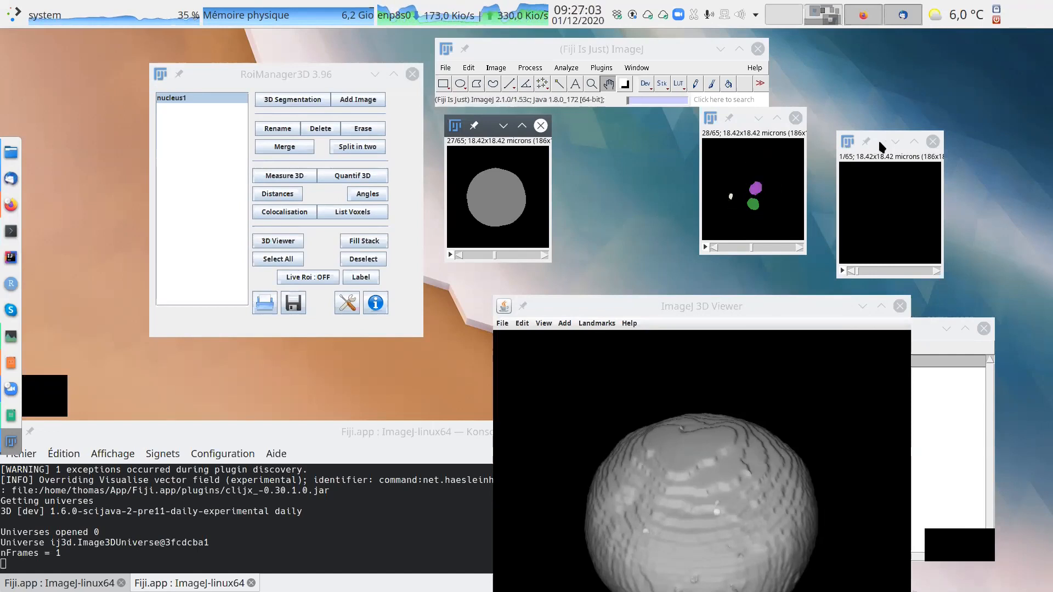
Place the segmented nucleoli image beside the nucleus image and add its objects to the 3D Manager.
click(742, 121)
drag(741, 121, 617, 131)
click(361, 102)
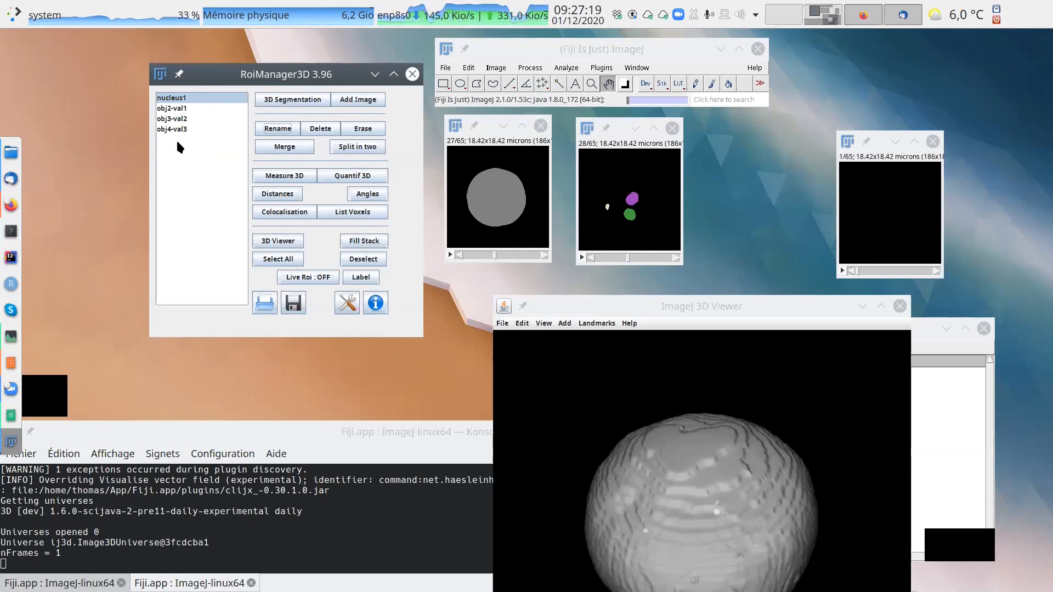
Check slices of the nucleoli and nucleus images and rename the objects obj2-val1 to obj4-val3 together as nucleoli.
click(628, 190)
scroll(629, 191, down, 5)
scroll(631, 192, up, 3)
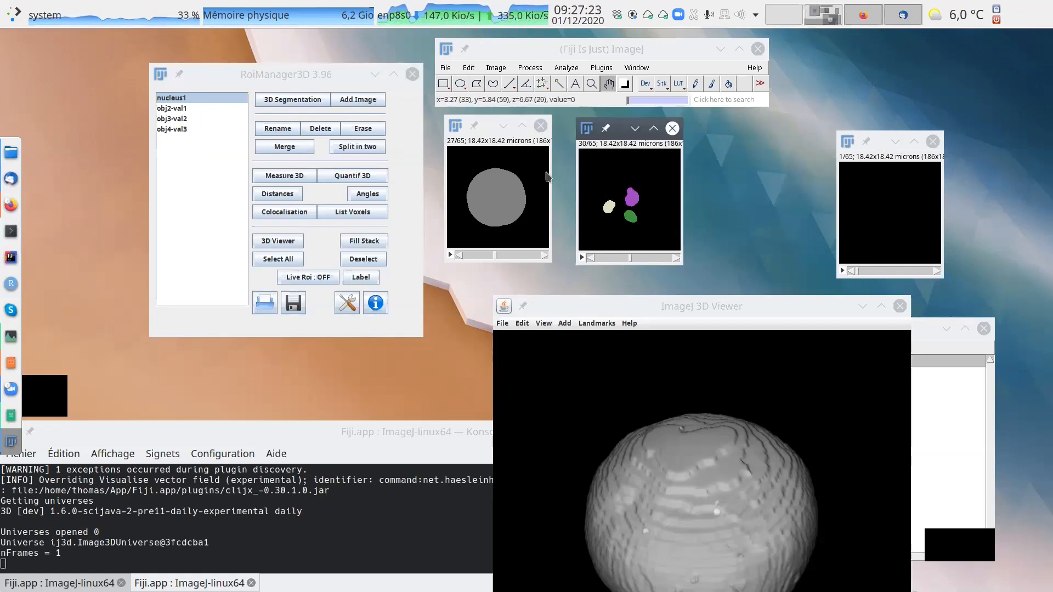
click(496, 198)
scroll(502, 197, down, 5)
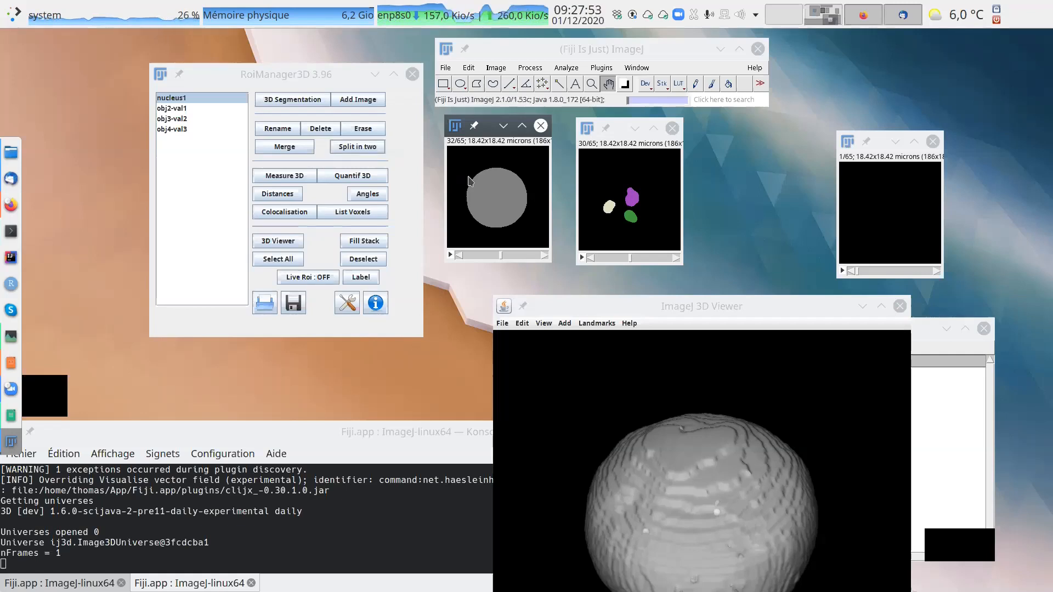
click(178, 110)
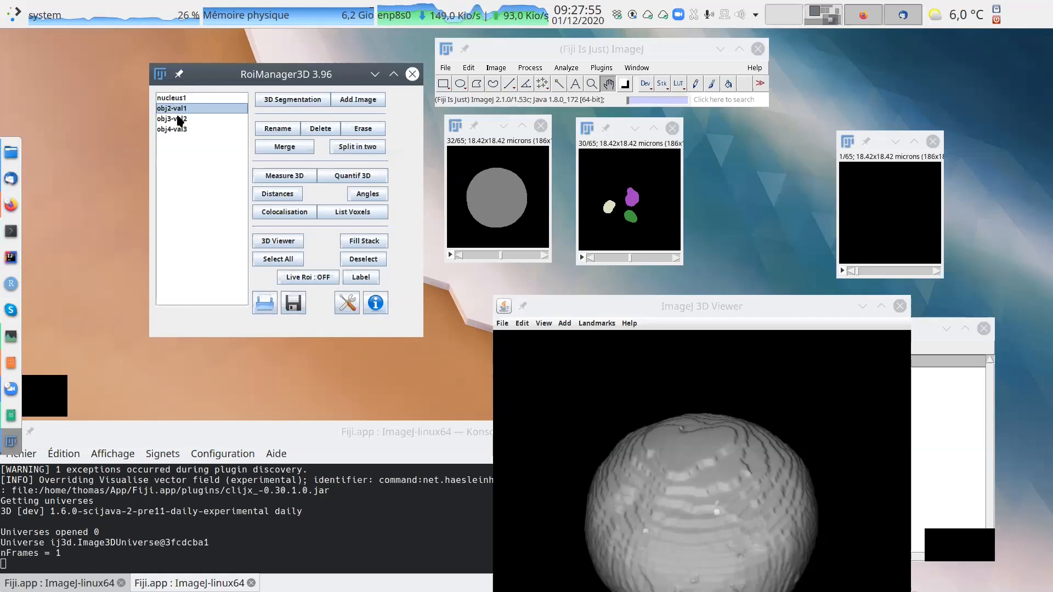
shift+click(176, 129)
click(283, 132)
text(n)
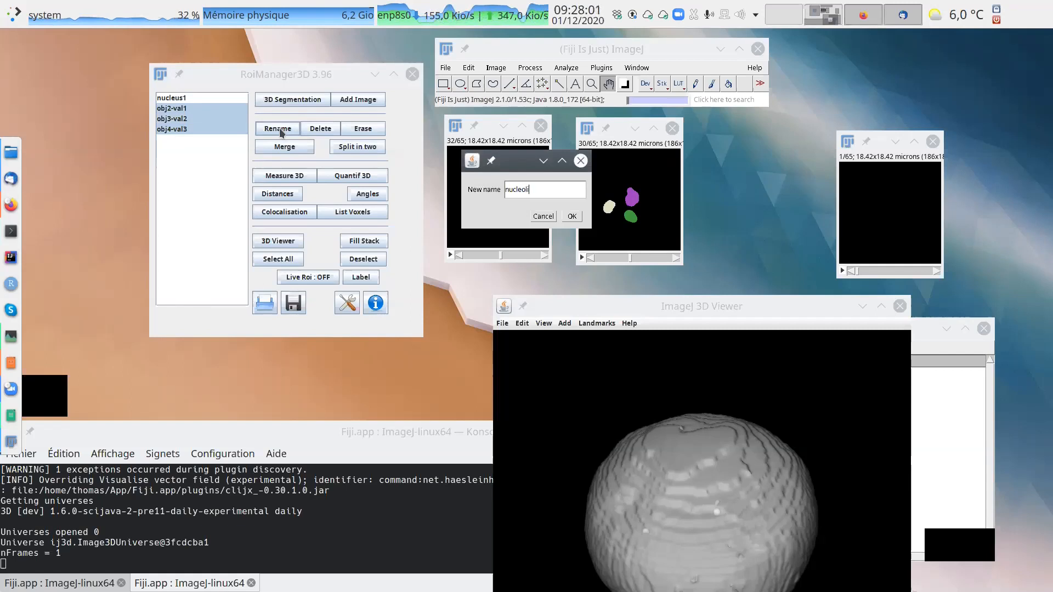
text(ucleoli)
key(Return)
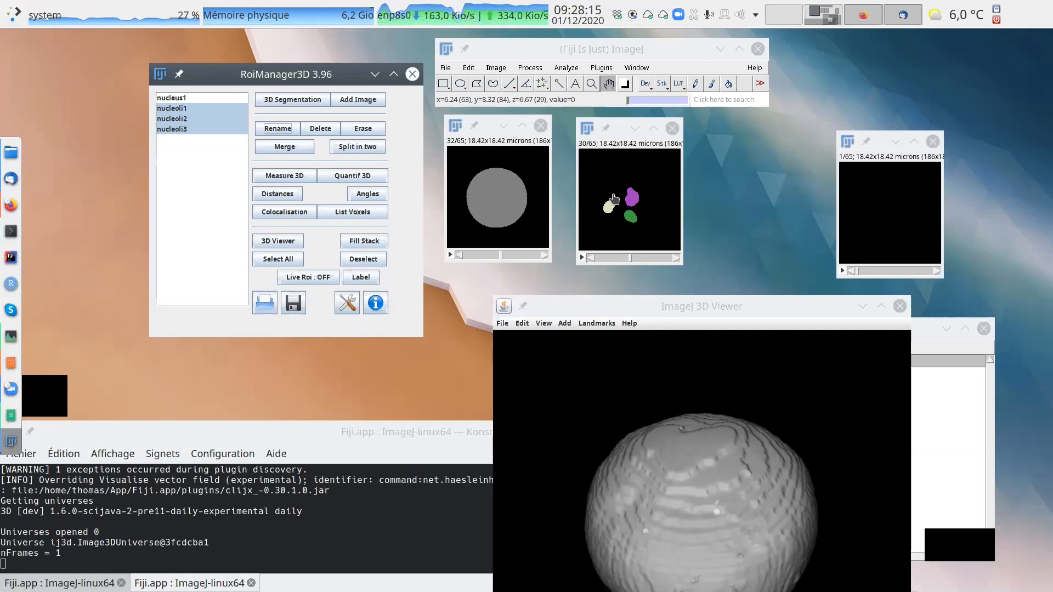
Browse the segmented spots image to slice 37 and move it and the RoiManager3D window clear of the other images.
scroll(899, 203, down, 12)
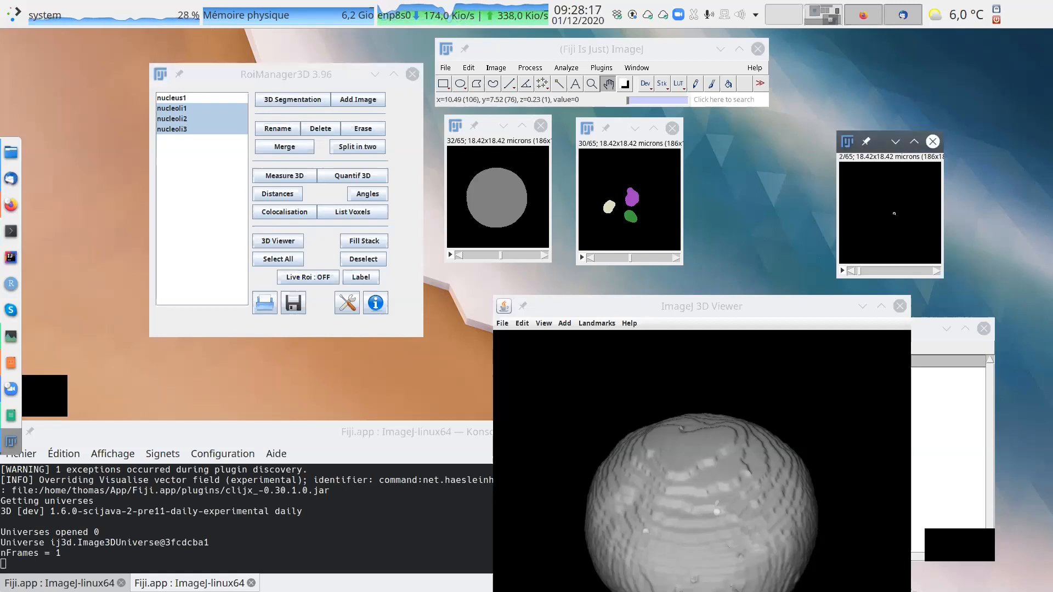
scroll(876, 213, down, 20)
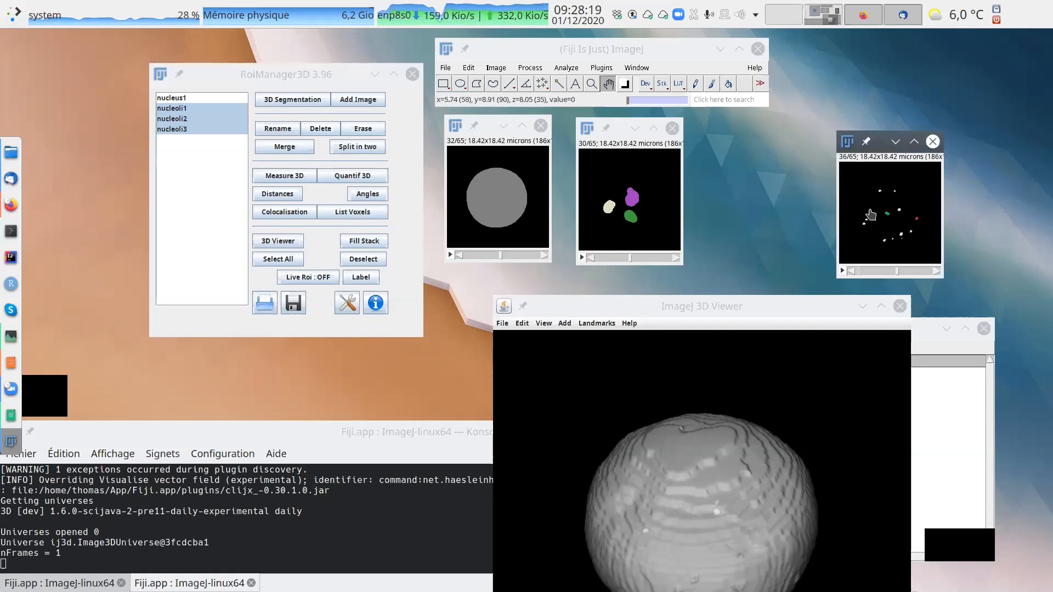
drag(900, 137, 979, 61)
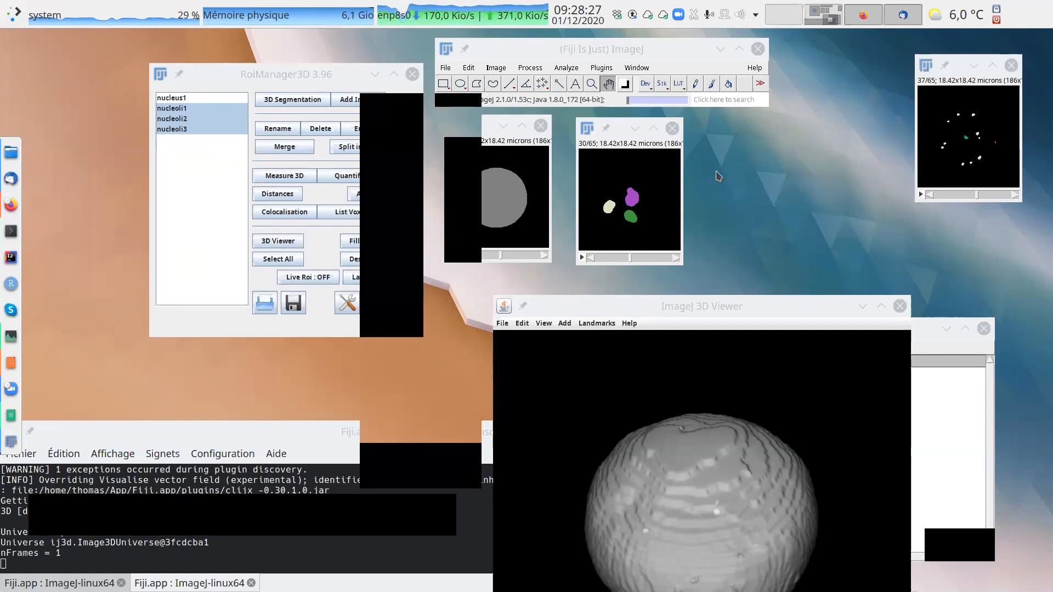
click(347, 69)
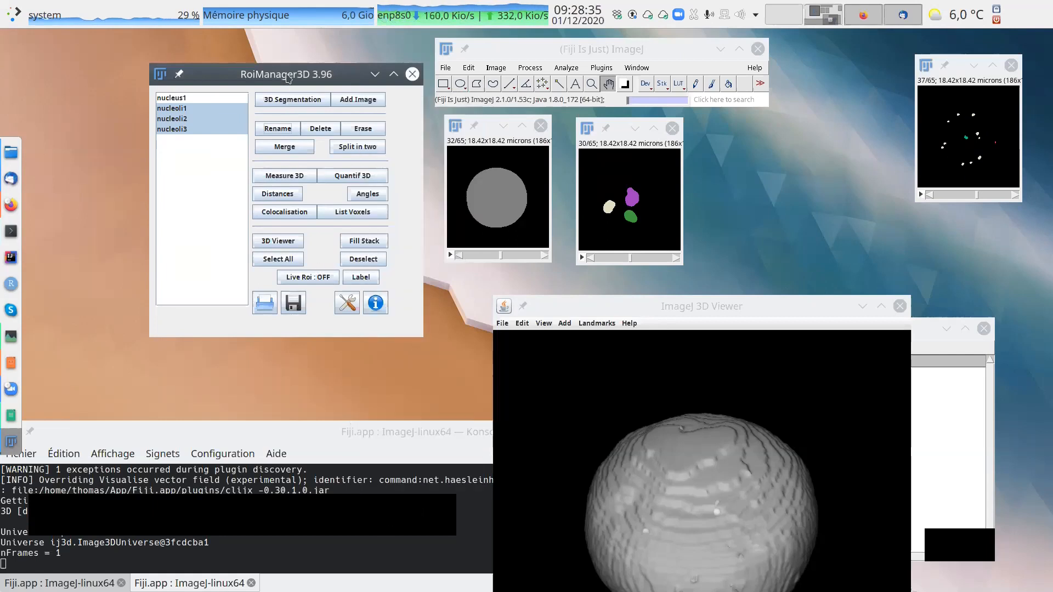
drag(288, 79, 248, 74)
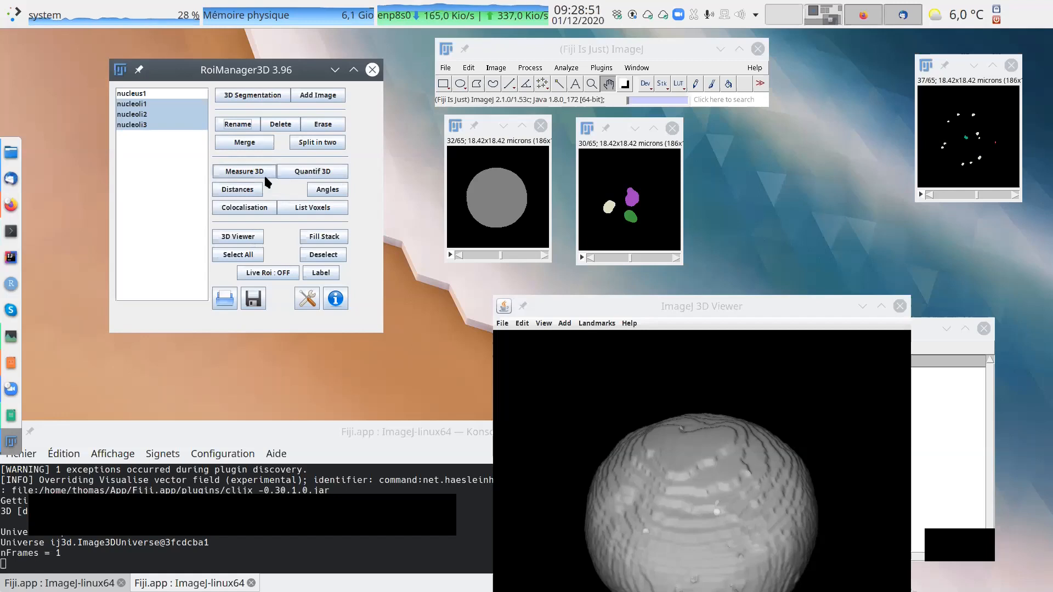
Review ImageJ's standard Set Measurements options and close them without changes.
click(562, 68)
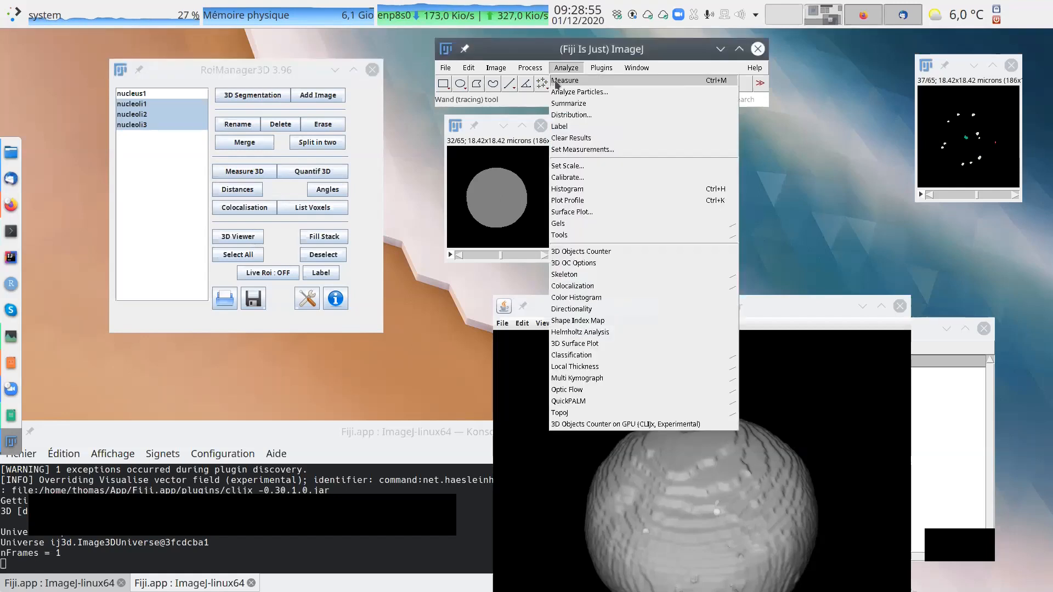
click(576, 150)
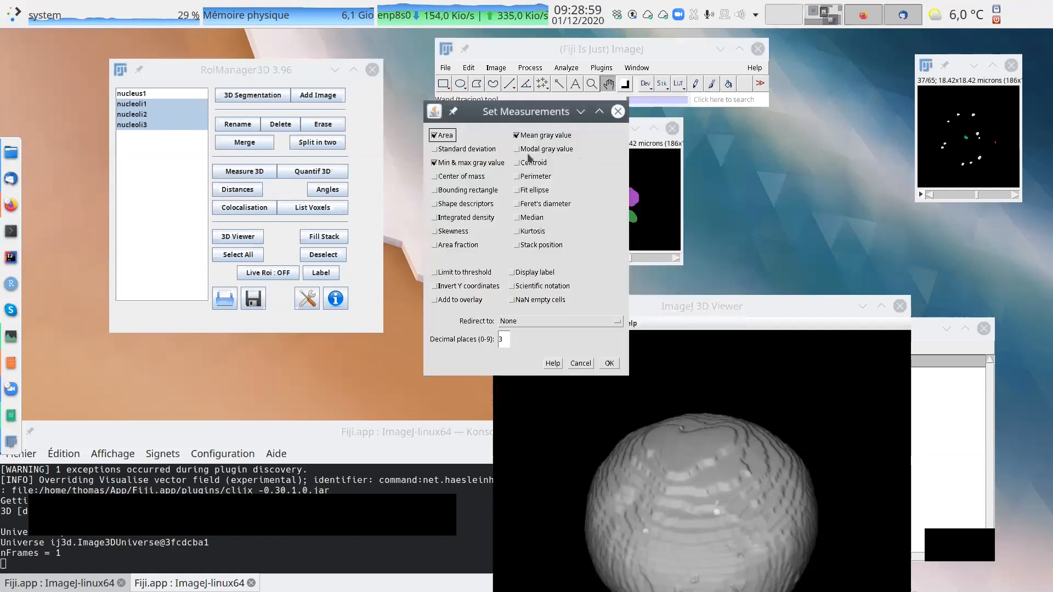
drag(505, 109, 771, 128)
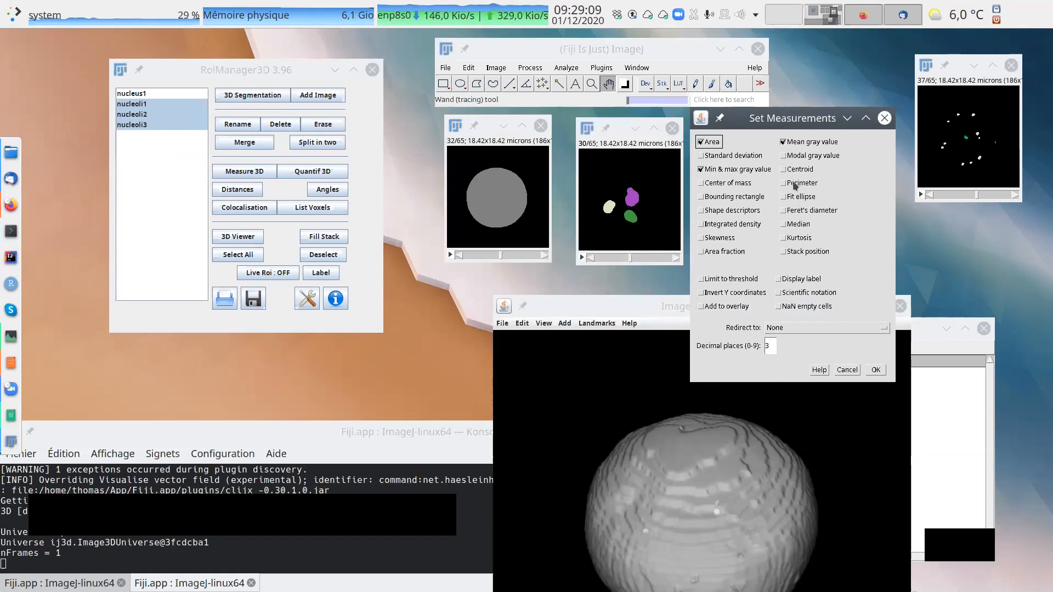
click(848, 370)
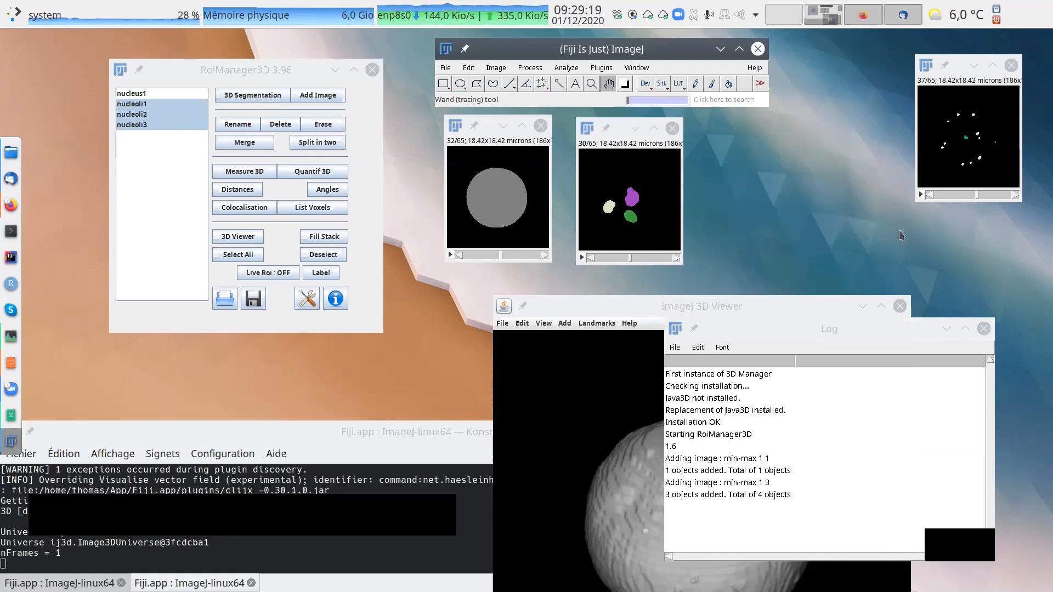
Close the Log window and review the 3D Manager's measurement settings without changing them.
click(984, 329)
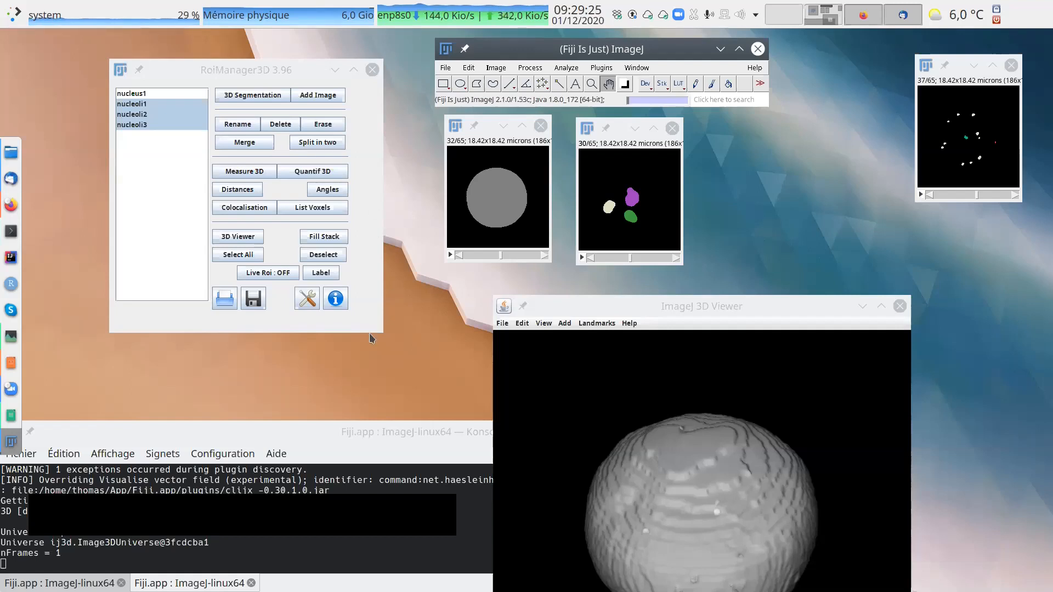
click(308, 299)
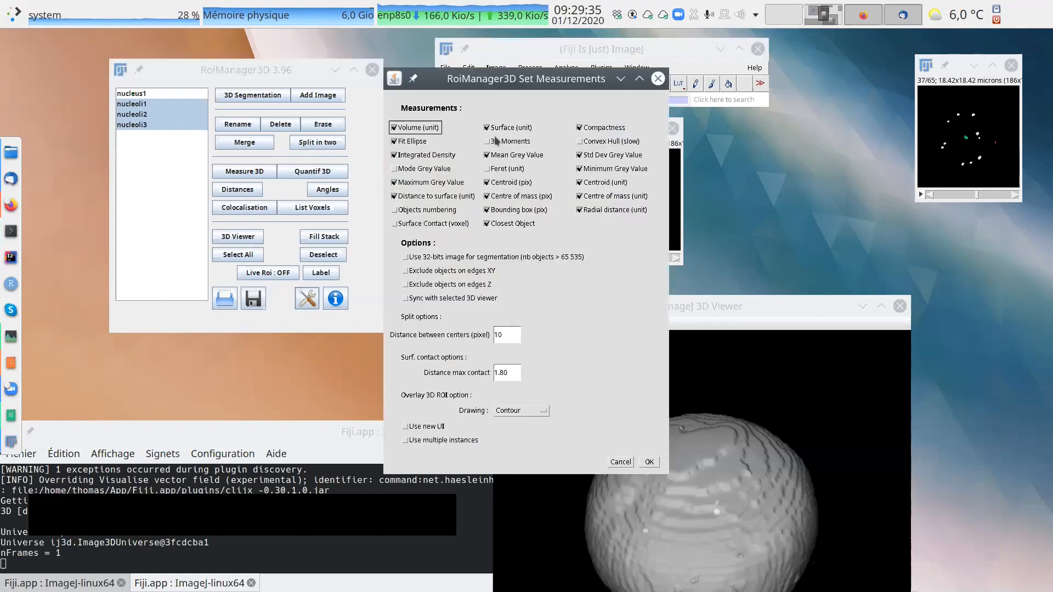
drag(538, 77, 346, 84)
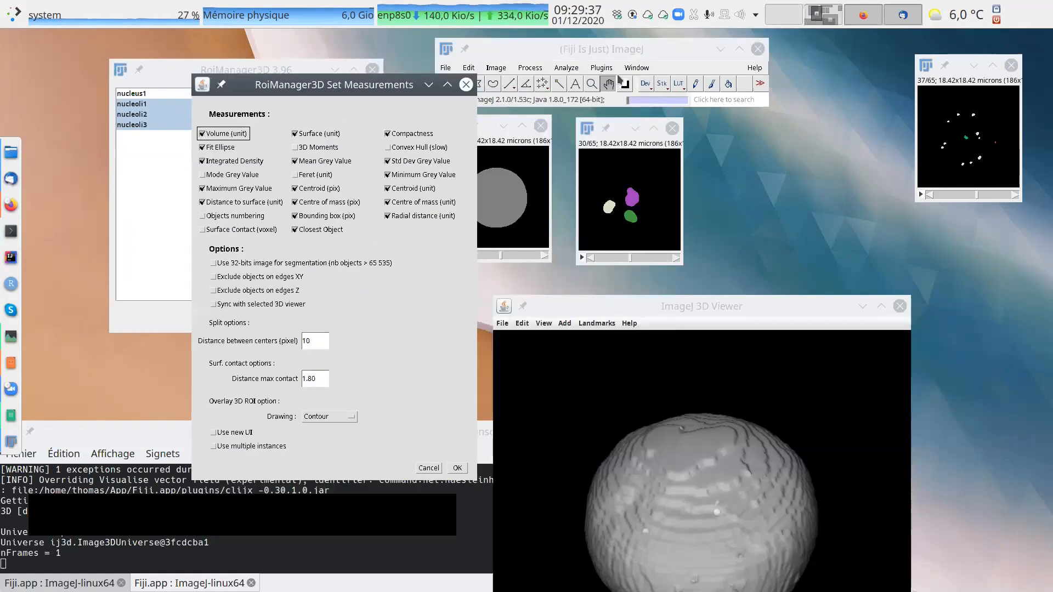
click(430, 468)
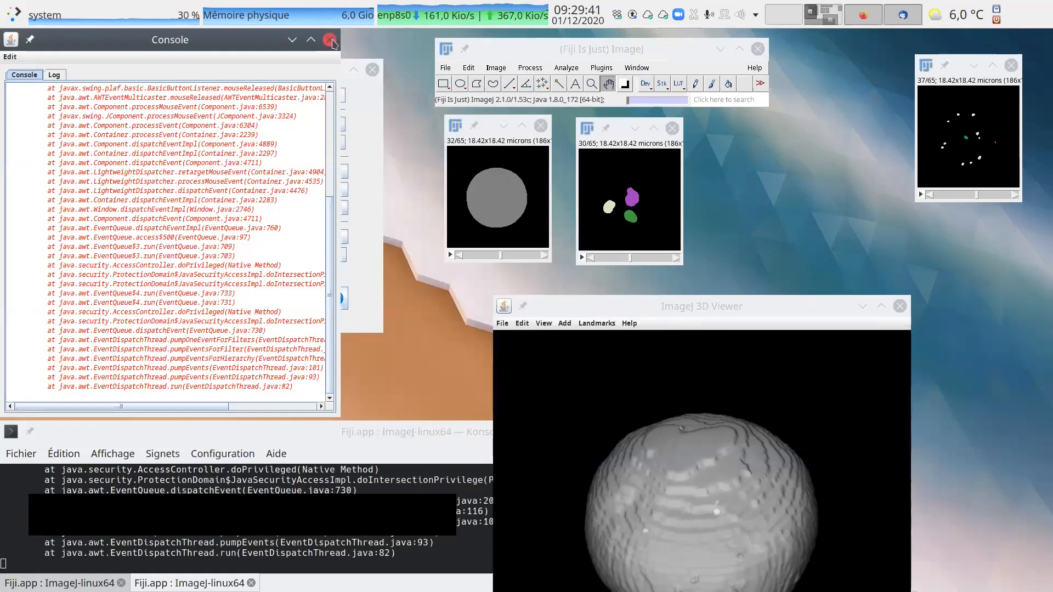
Close the Console window and look over the available 3D plugin commands.
click(329, 39)
click(601, 68)
mouse_move(626, 93)
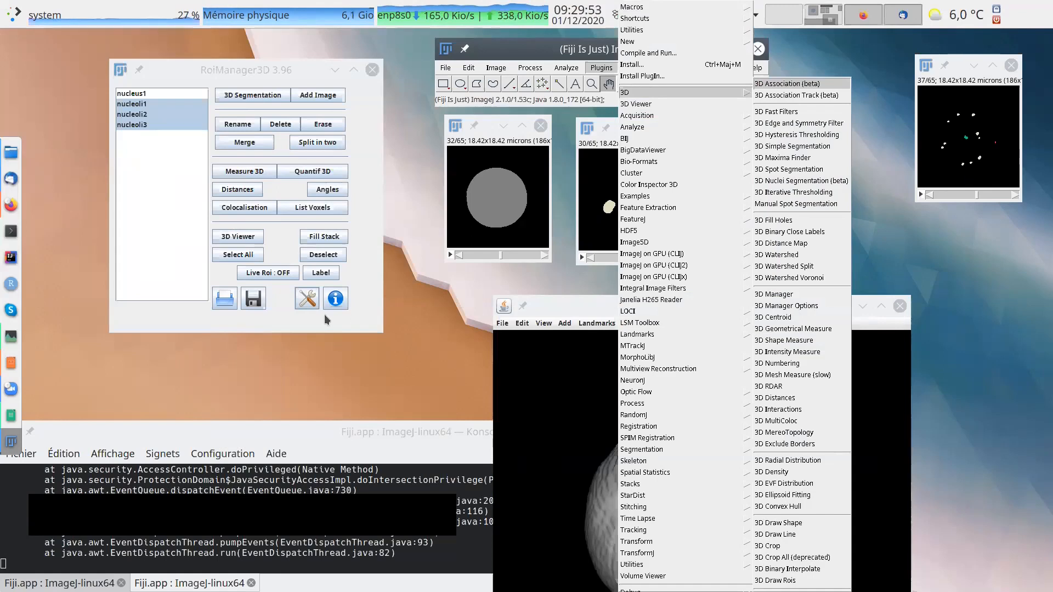
click(307, 296)
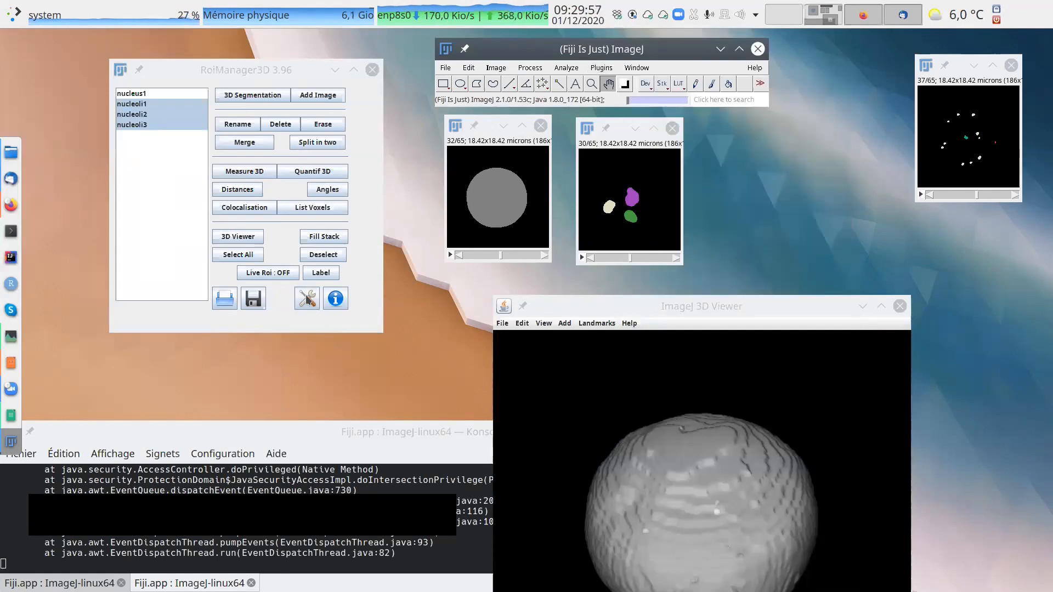
In the 3D Manager settings, disable Minimum Grey Value, Maximum Grey Value, Bounding box (pix) and Radial distance (unit), and enable Objects numbering.
click(306, 299)
drag(492, 82, 691, 87)
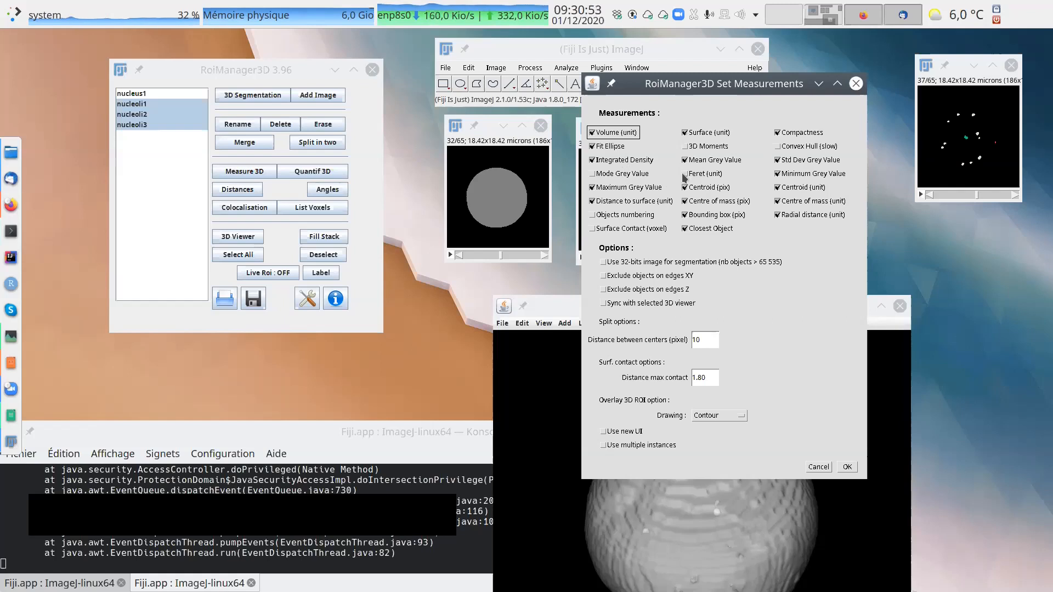
click(778, 173)
click(642, 189)
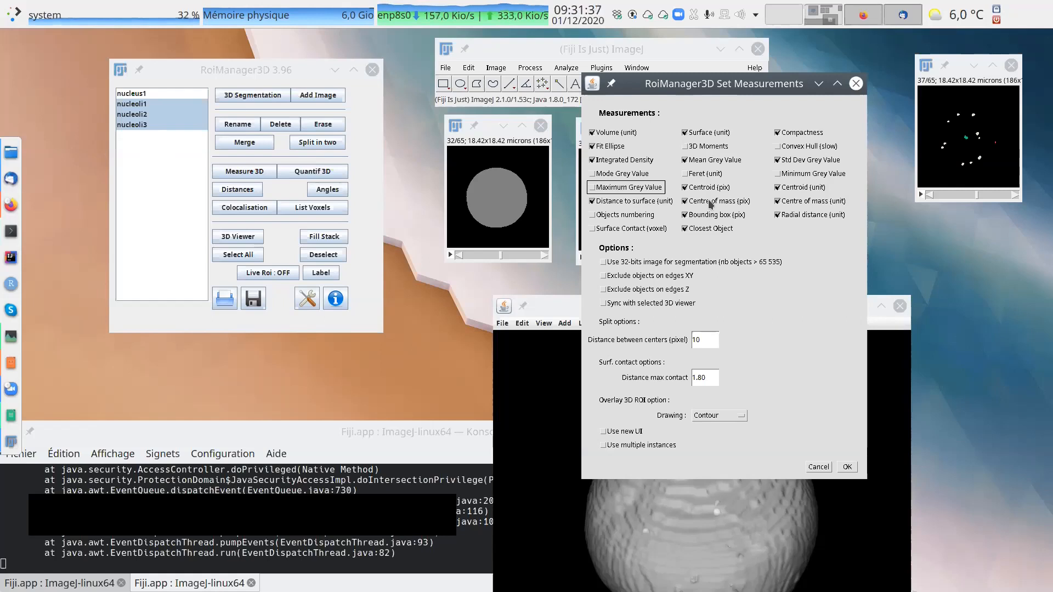
click(649, 216)
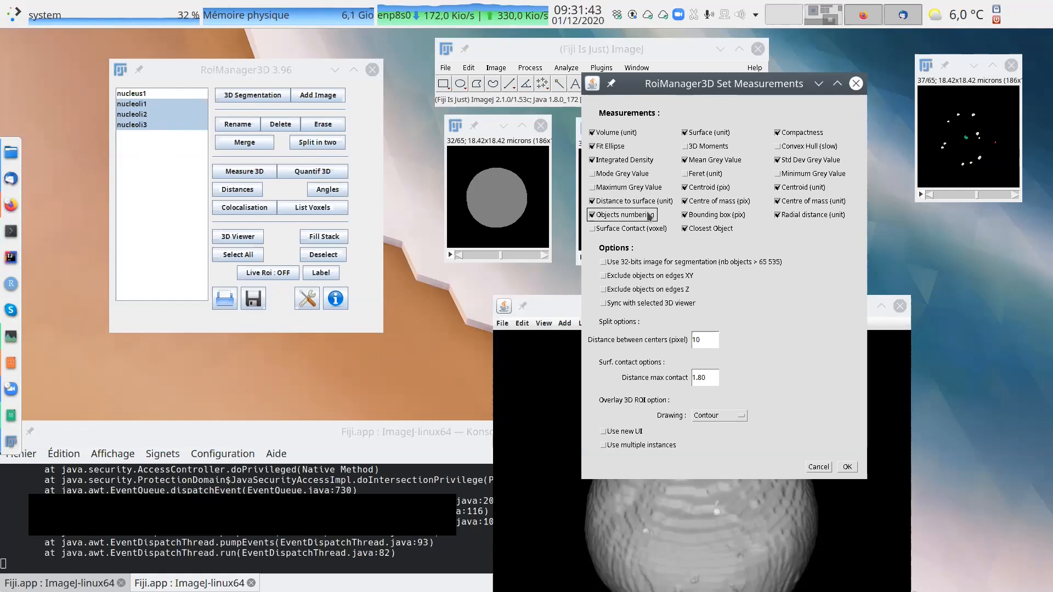
click(702, 215)
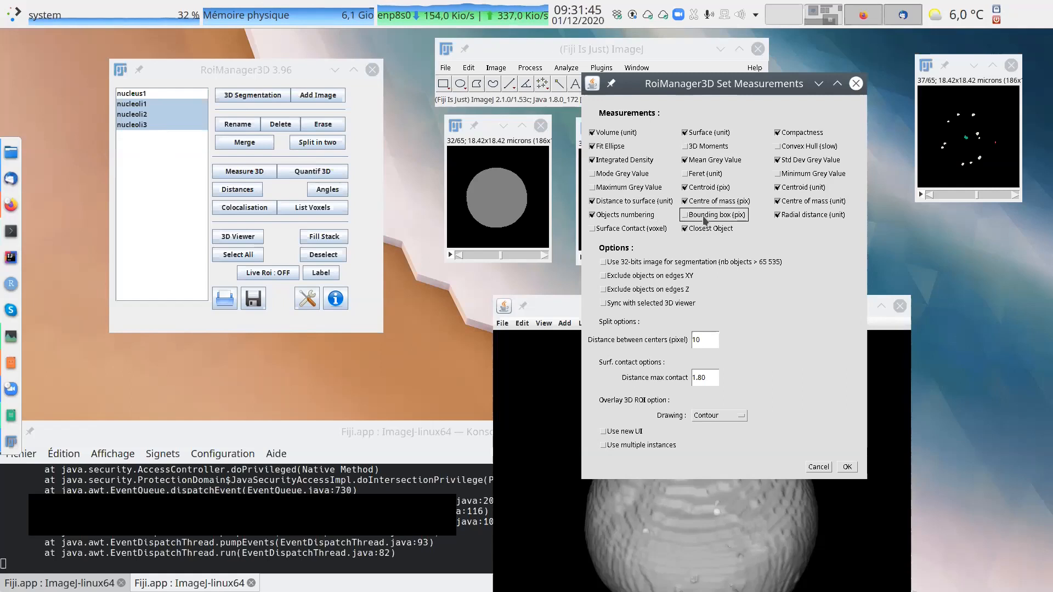
click(782, 215)
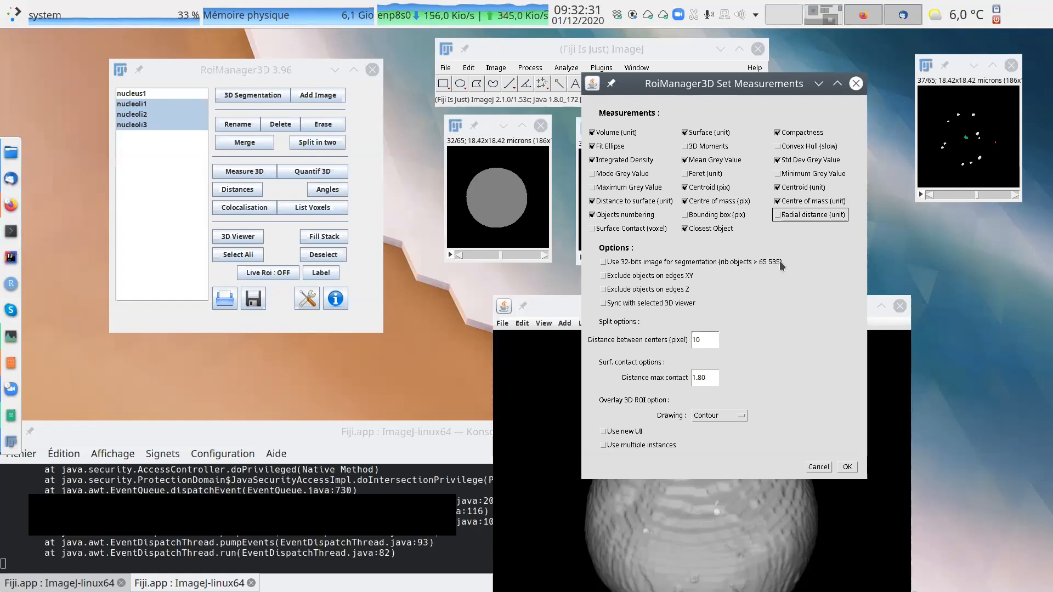
Set the overlay 3D ROI drawing option to Bounding Box and apply the 3D Manager settings.
drag(694, 94, 715, 129)
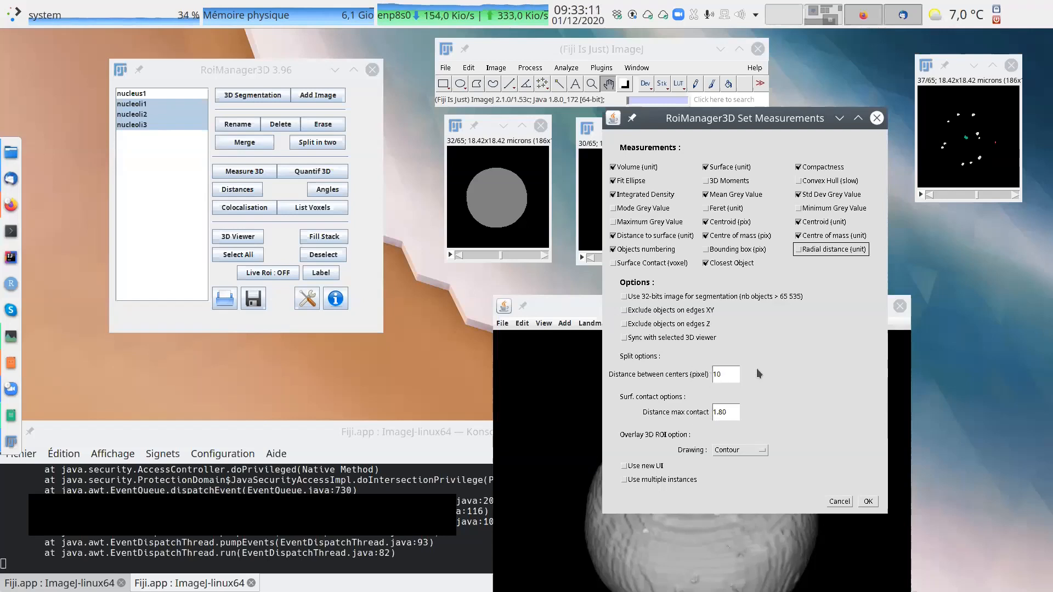
drag(794, 127, 785, 75)
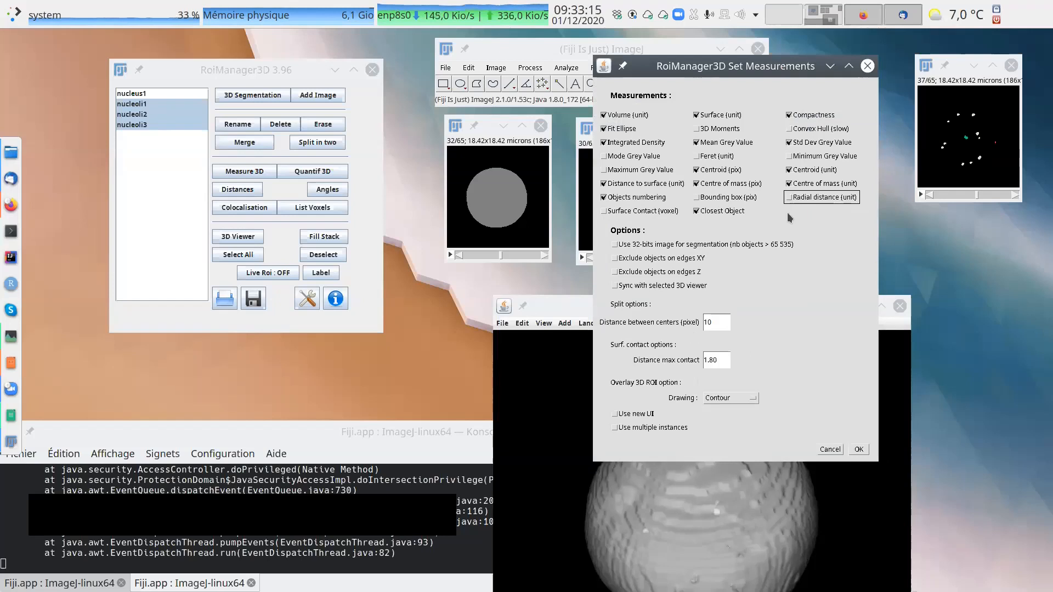
click(735, 397)
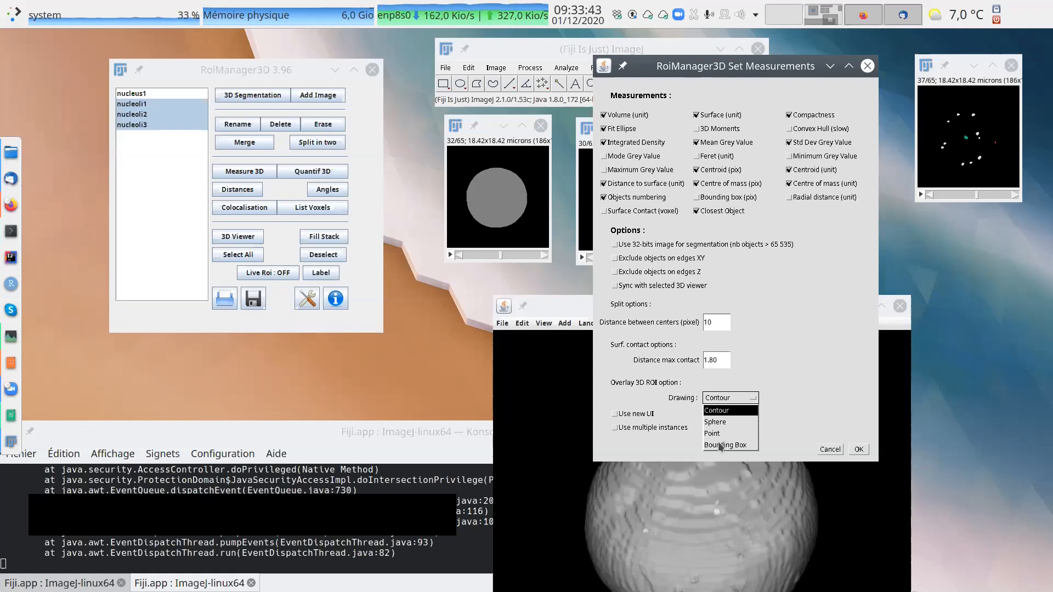
click(720, 446)
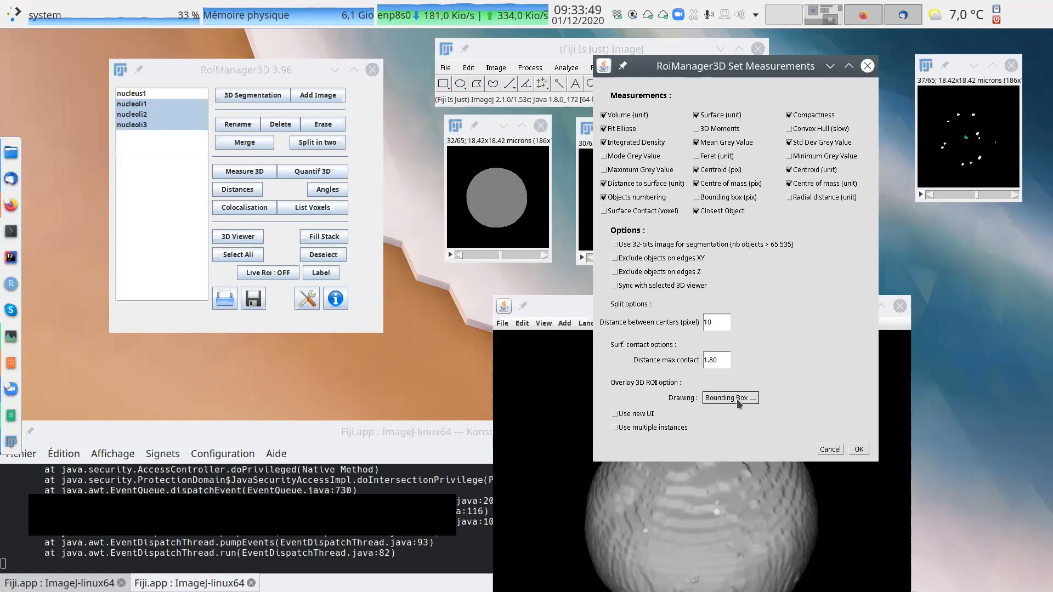
click(859, 450)
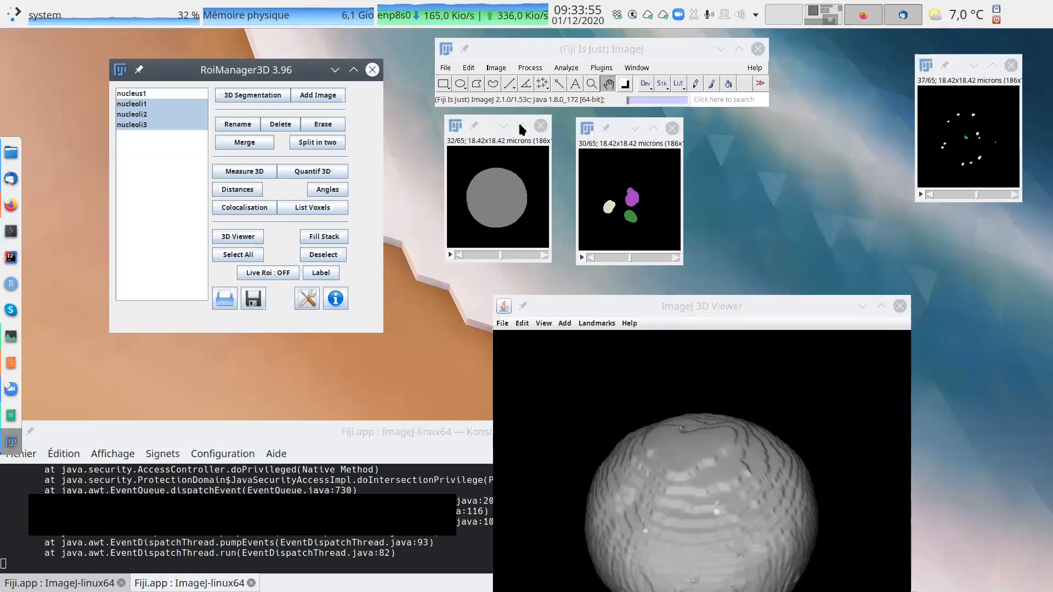
Turn on Live Roi for the nucleoli image, overlay nucleoli1 and enlarge the image to 200%.
click(625, 135)
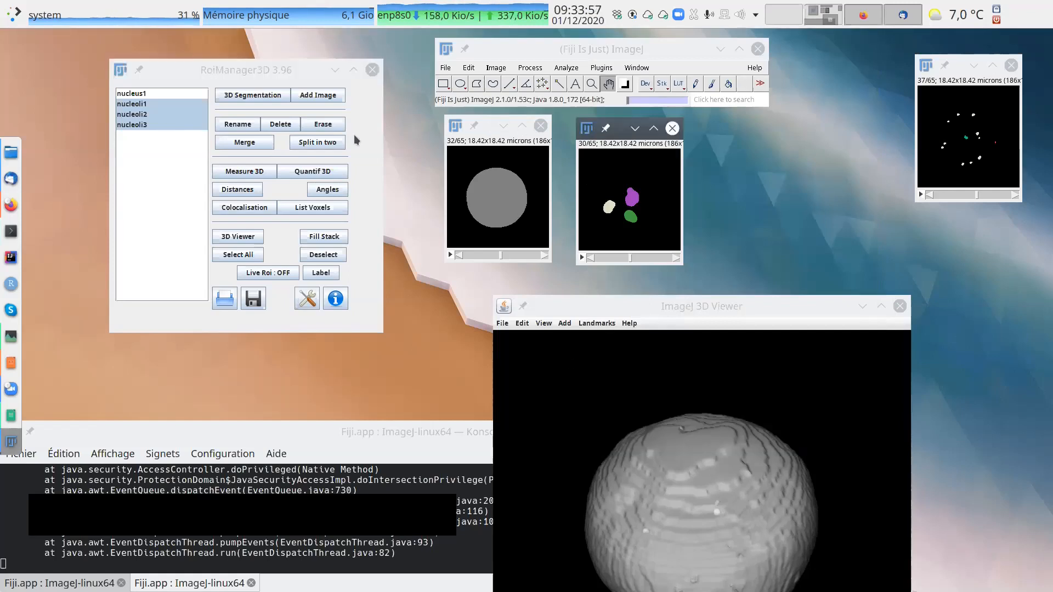
click(278, 273)
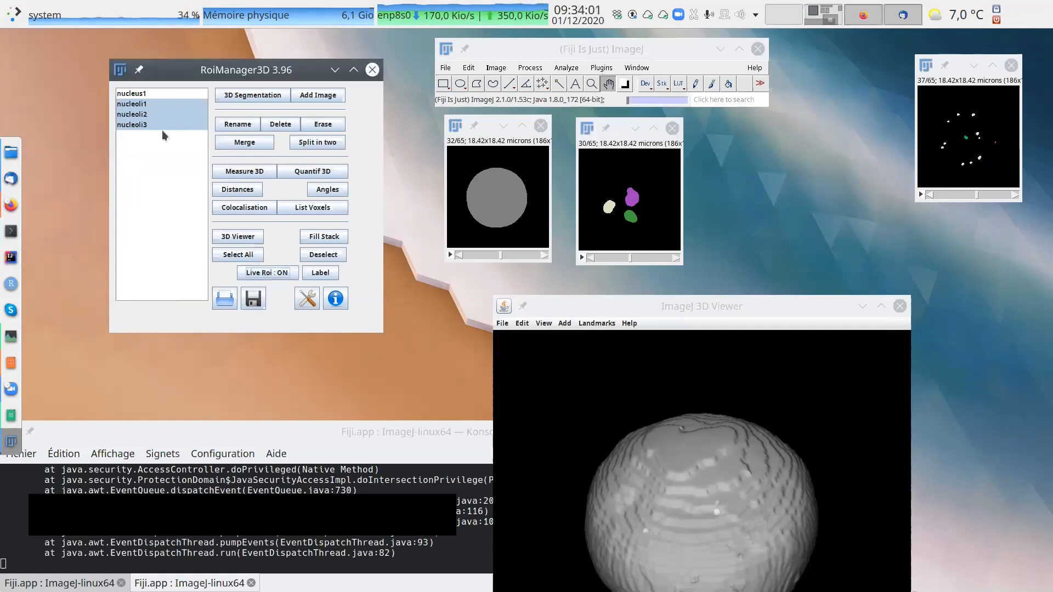
click(147, 103)
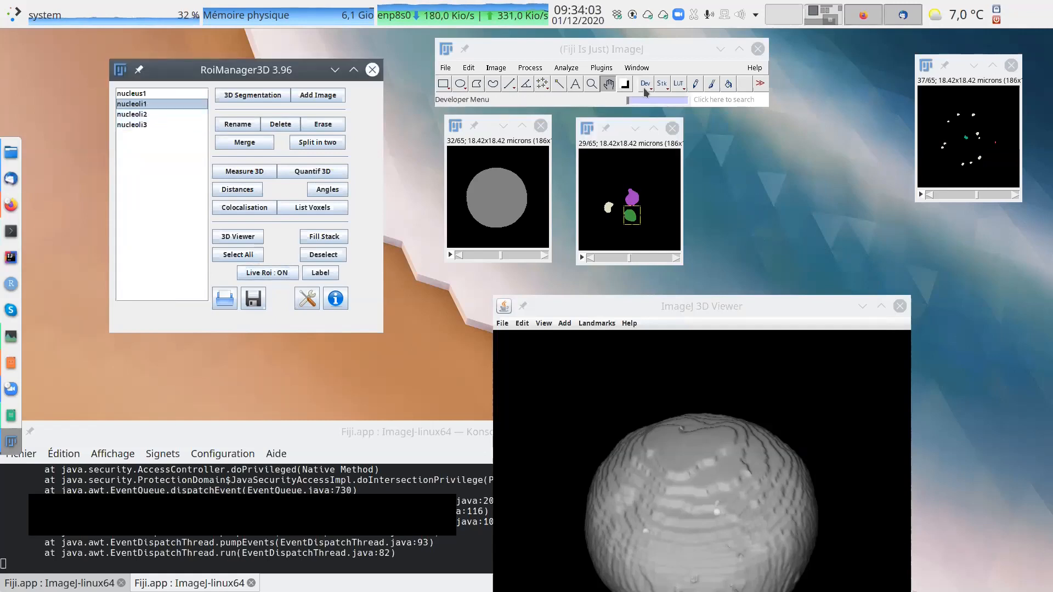
click(592, 84)
click(631, 181)
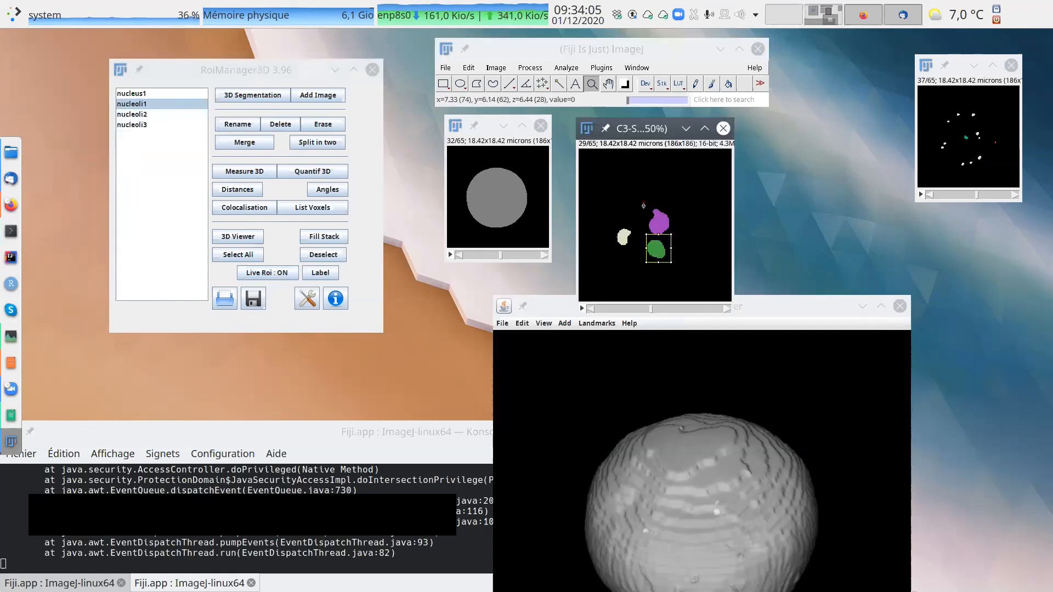
Examine how the nucleoli1 bounding box fits the object across the slices of the nucleoli image.
scroll(719, 258, down, 18)
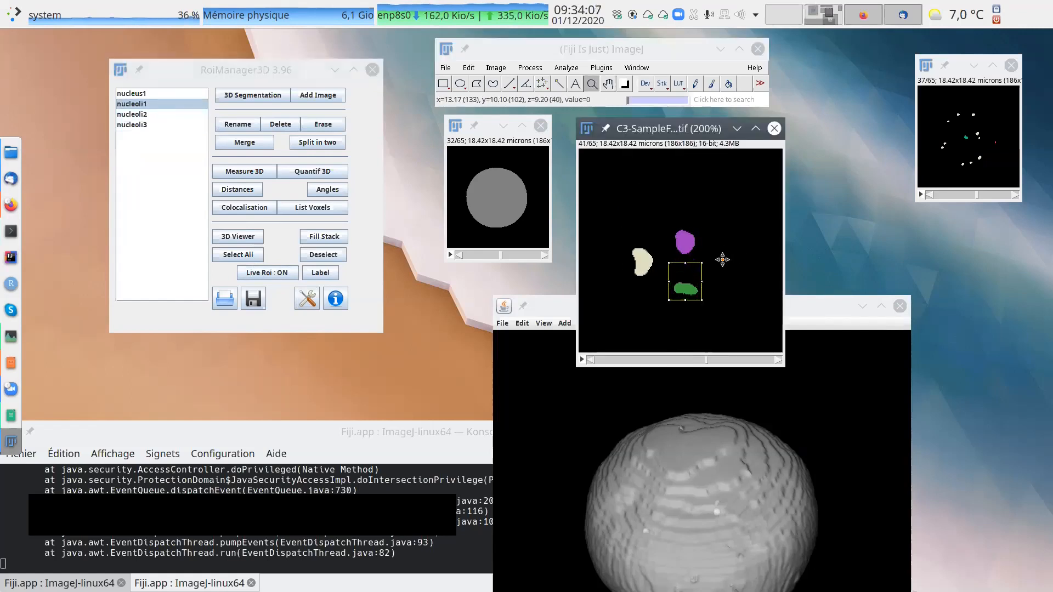
scroll(724, 266, up, 15)
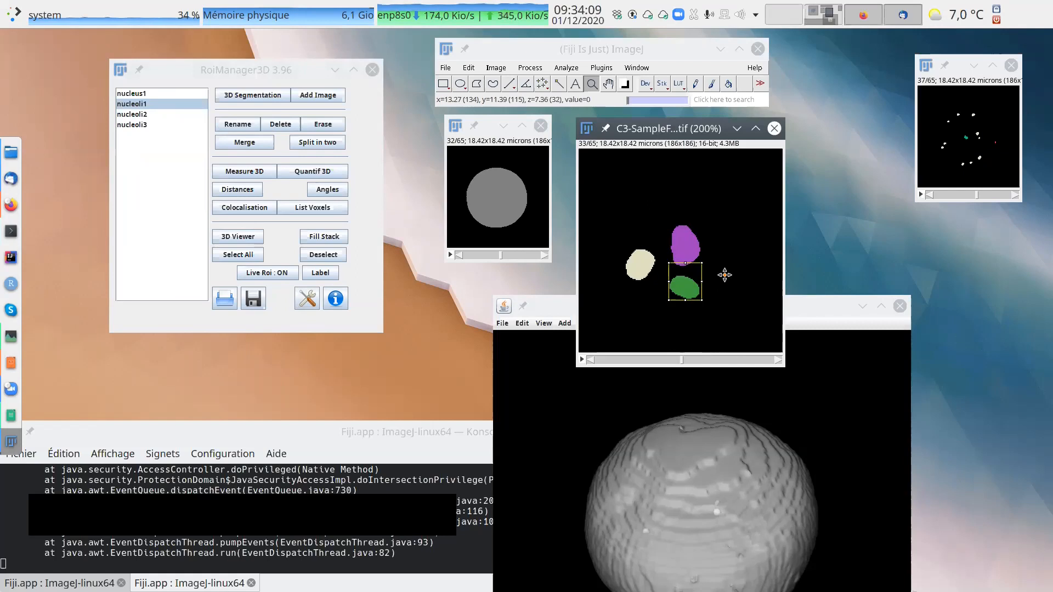
scroll(724, 285, up, 8)
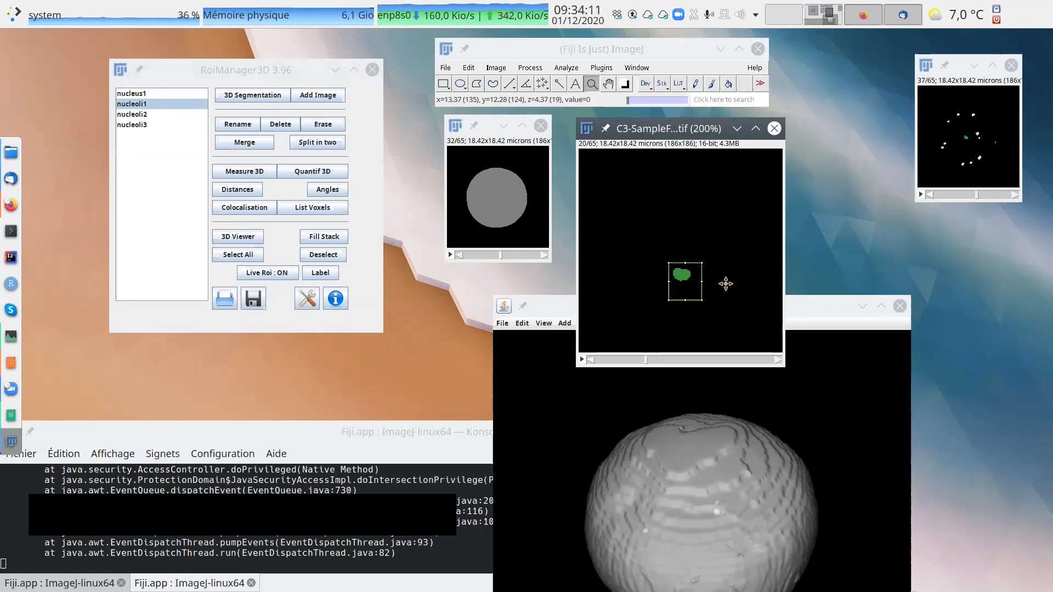
scroll(726, 283, down, 4)
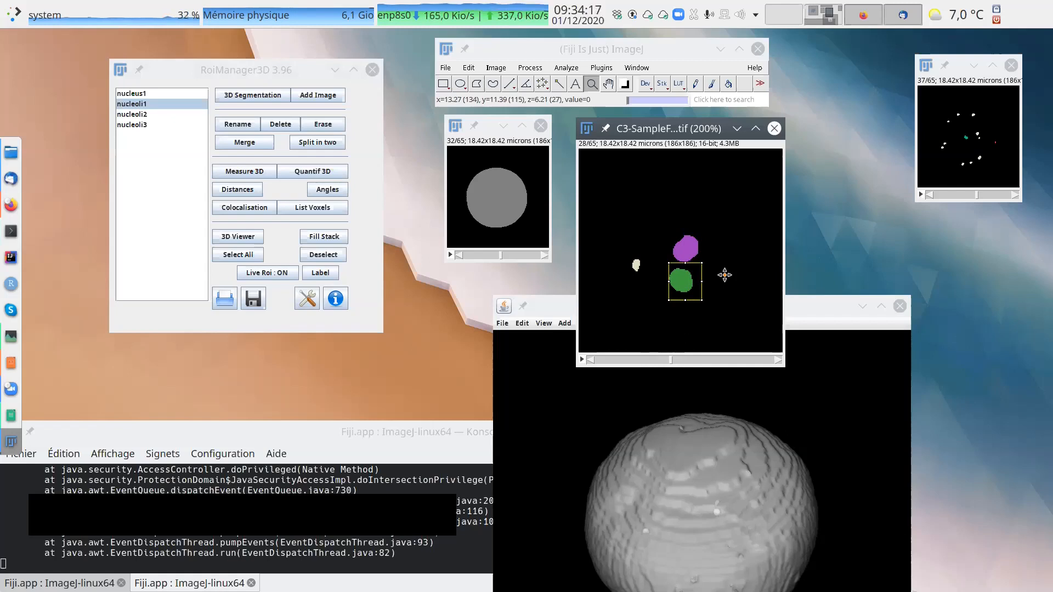
scroll(725, 274, up, 11)
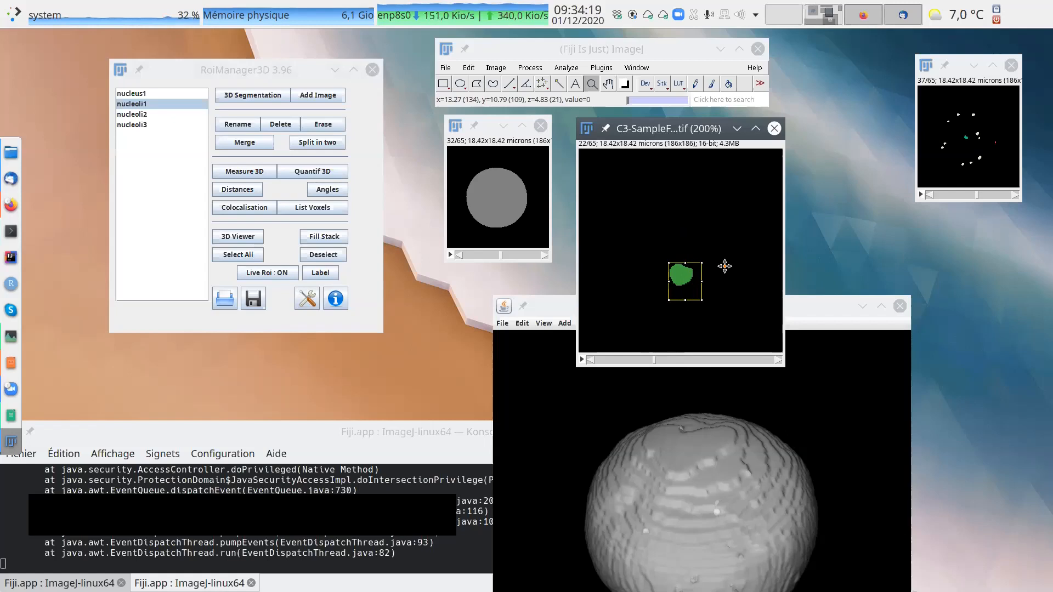
scroll(721, 261, down, 2)
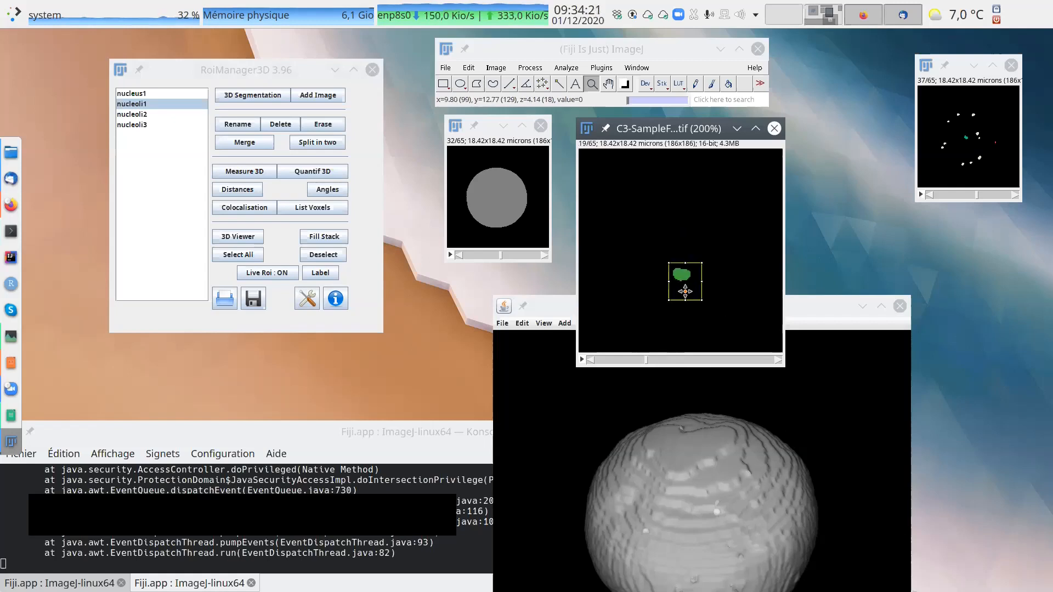
scroll(725, 271, down, 15)
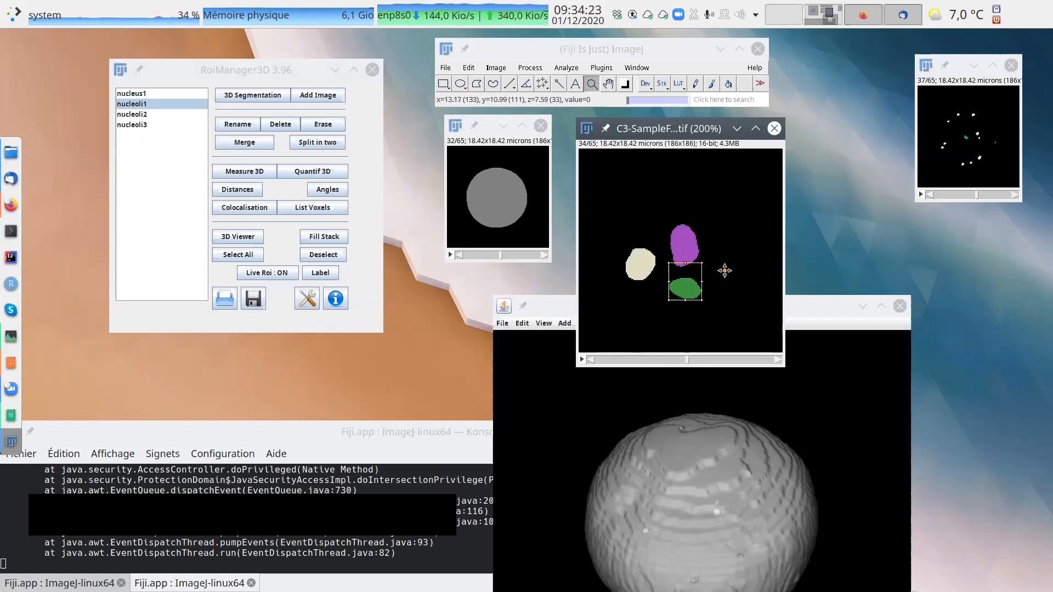
scroll(725, 271, up, 7)
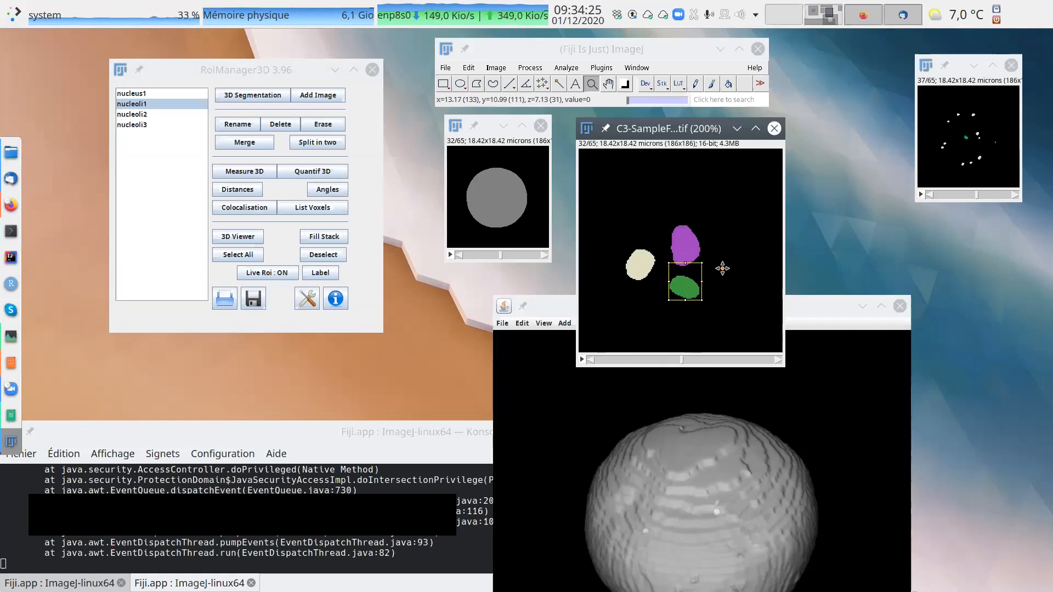
View the overlay of nucleus1 and then of nucleoli1, nucleoli2 and nucleoli3 together on the nucleoli image.
click(144, 95)
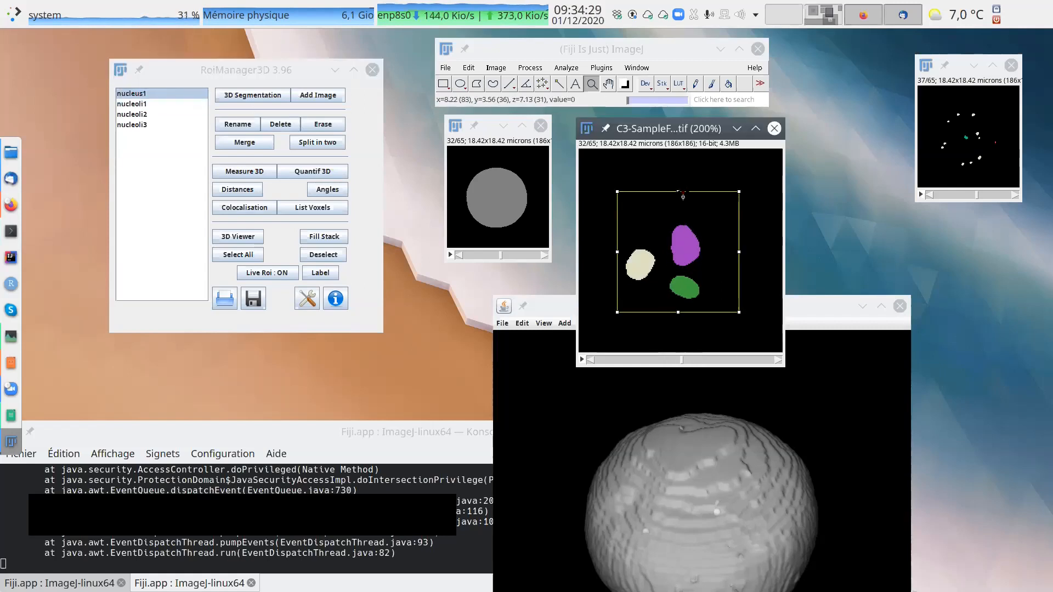
click(141, 105)
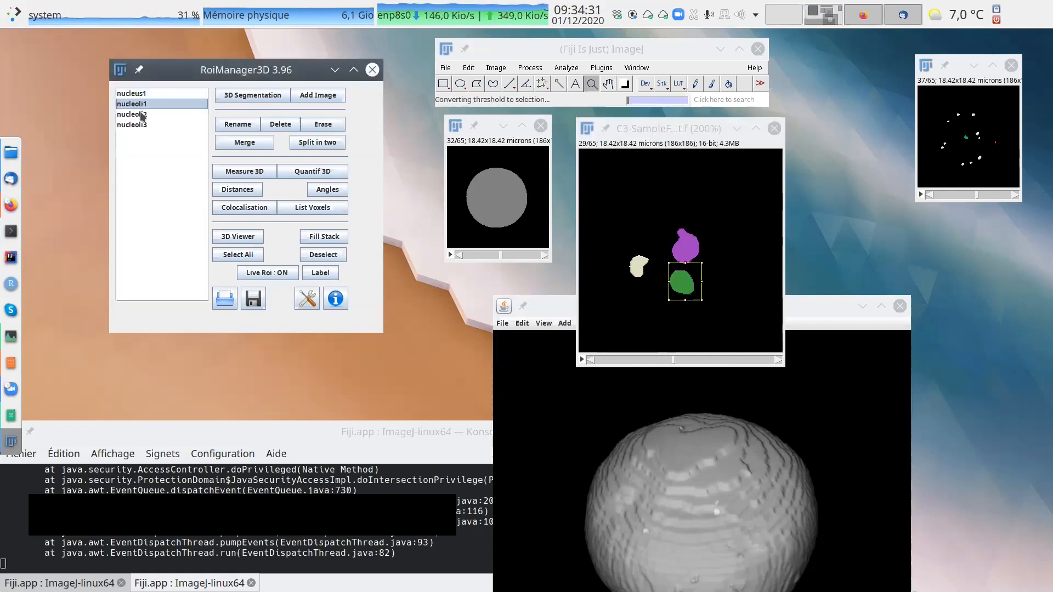
shift+click(142, 114)
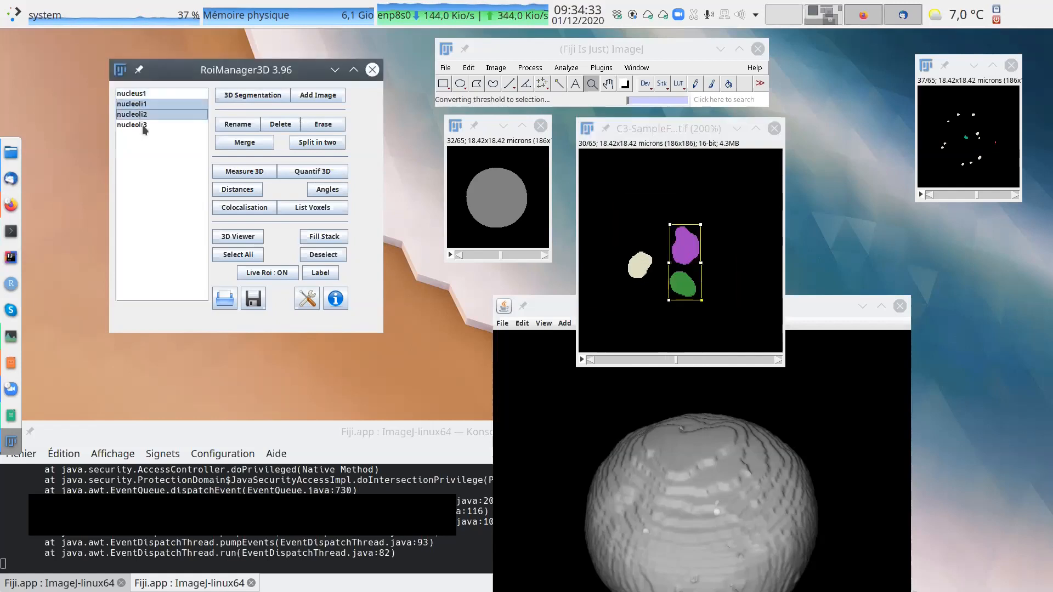
shift+click(142, 124)
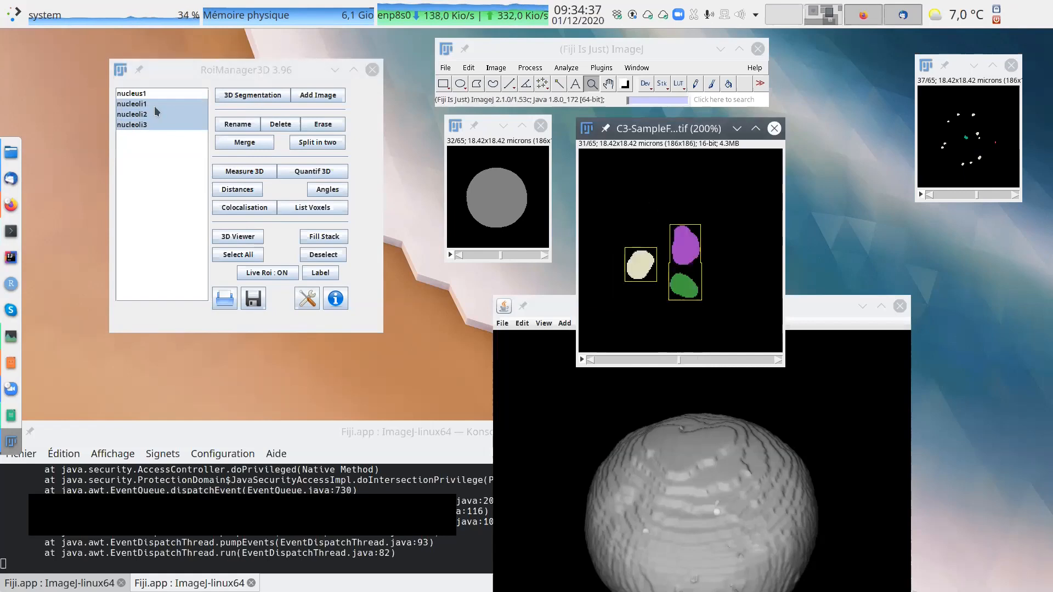
Compare individual nucleoli overlays, then overlay nucleoli1 and nucleoli2 together and check their bounding boxes across the slices.
click(133, 115)
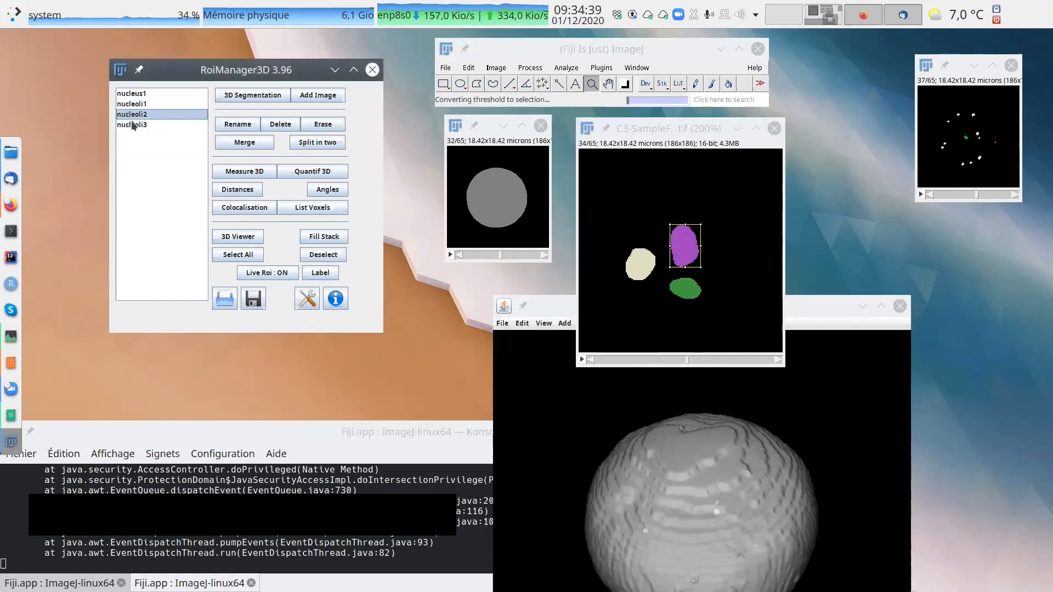
click(133, 125)
click(144, 105)
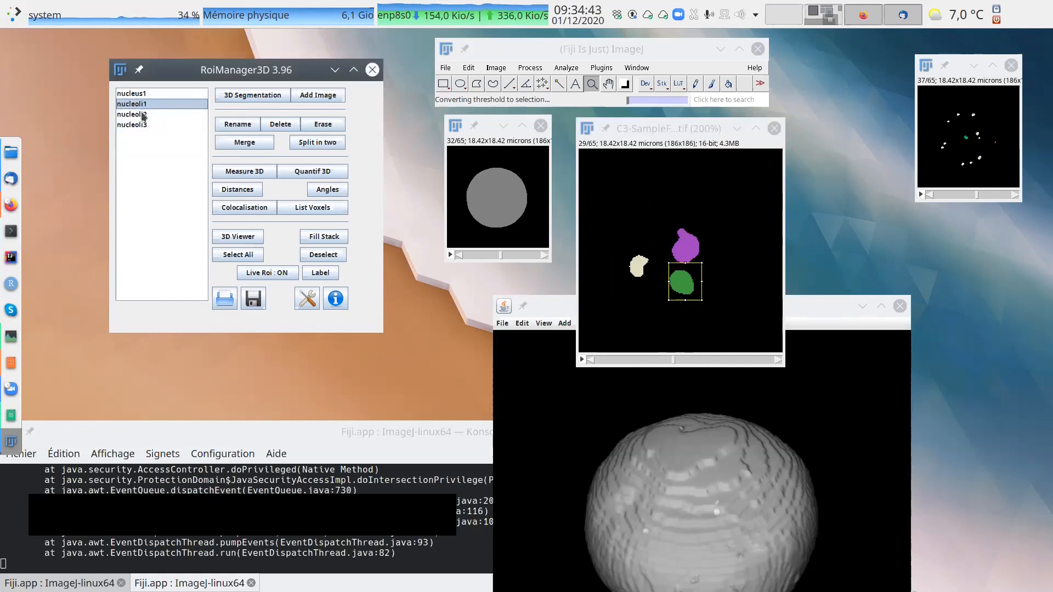
ctrl+click(143, 116)
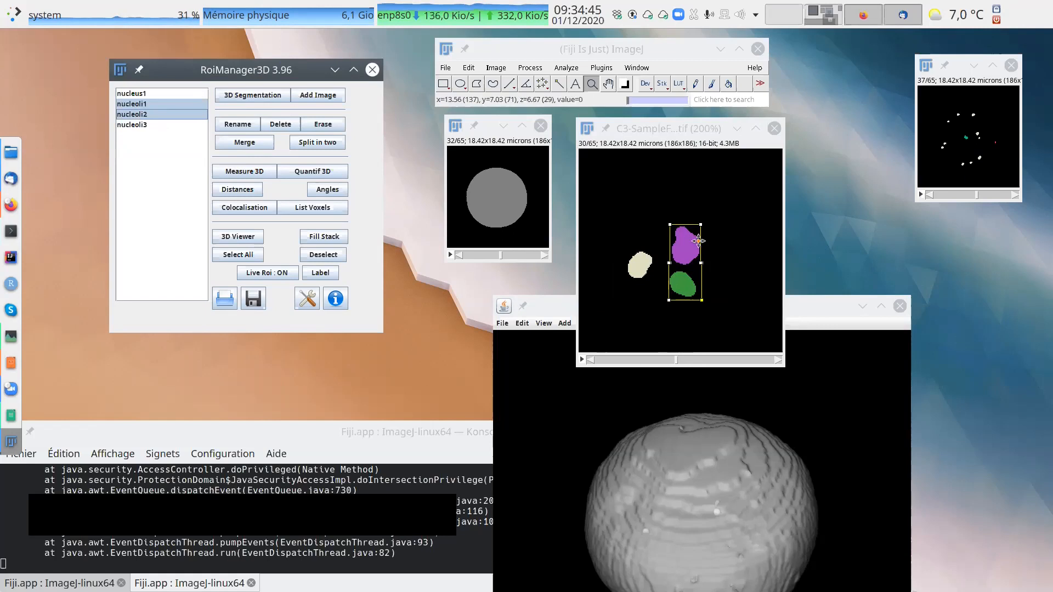
scroll(708, 214, up, 7)
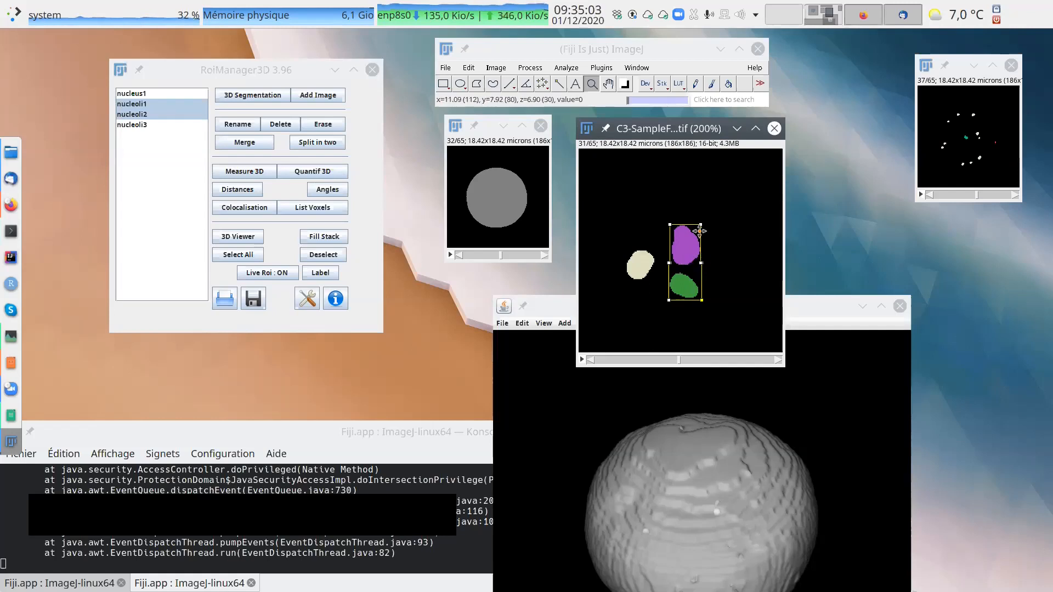
scroll(713, 263, up, 1)
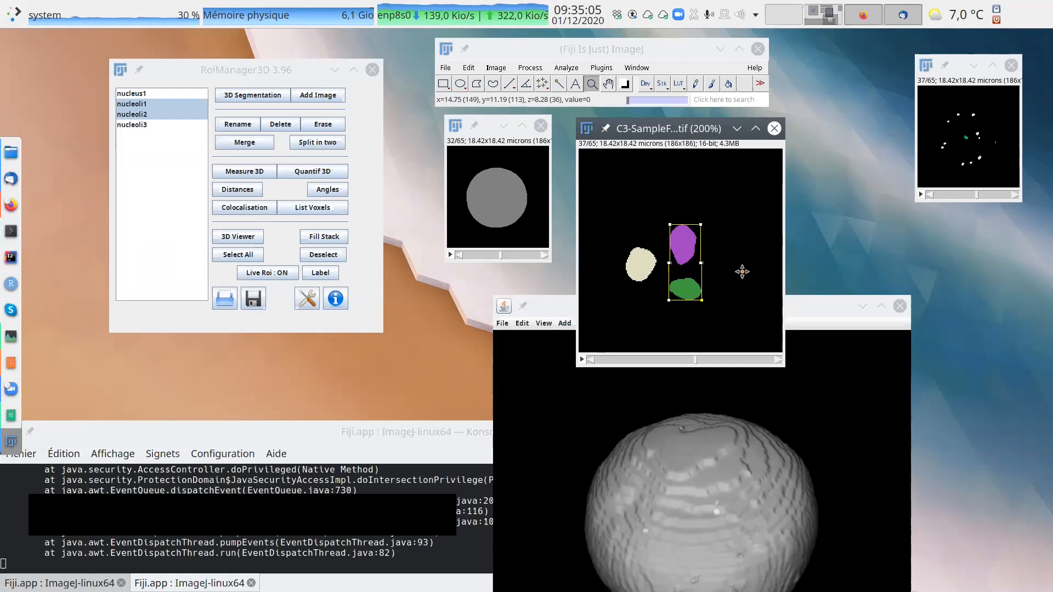
scroll(730, 262, down, 5)
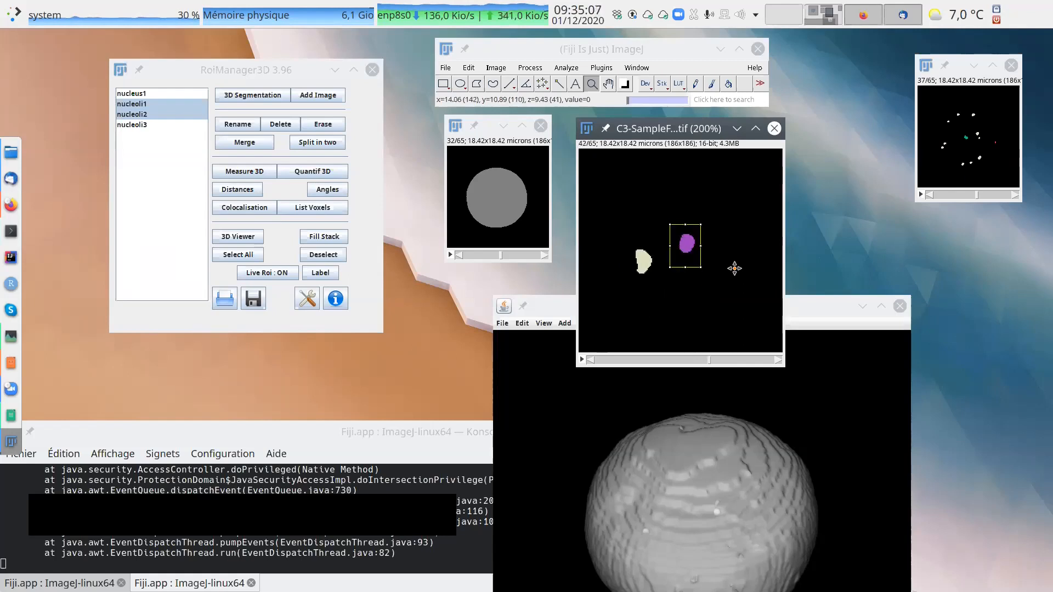
Set the 3D ROI overlay drawing option of the 3D Manager to Contour.
click(307, 298)
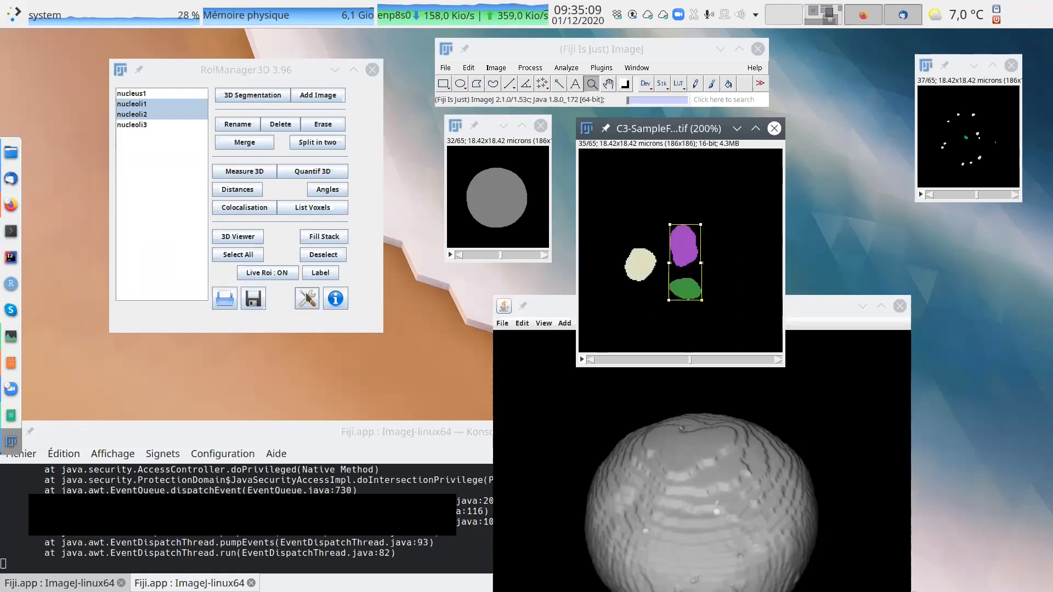
click(535, 411)
click(523, 419)
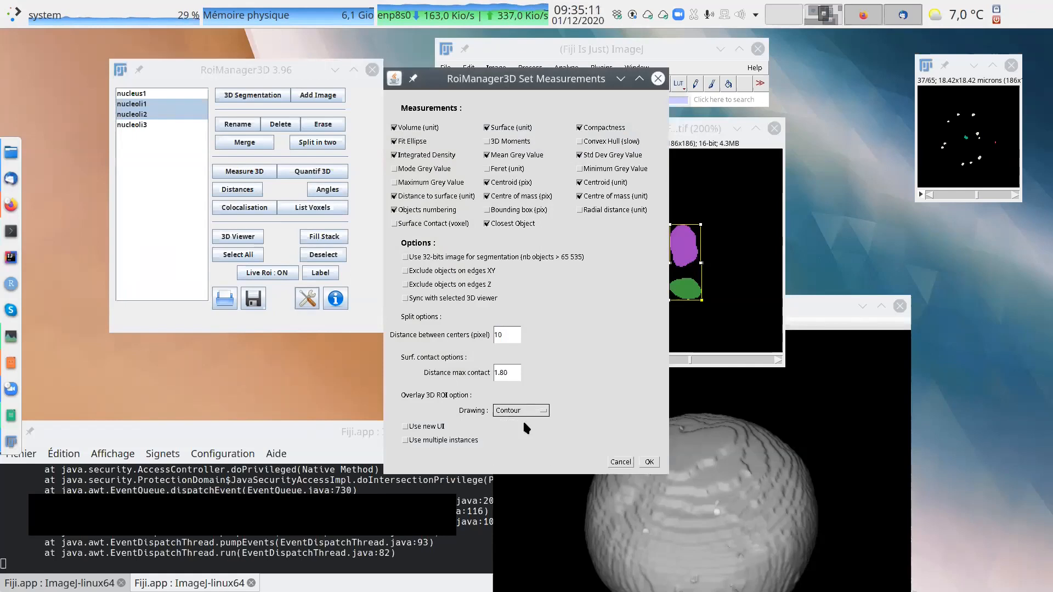
click(642, 461)
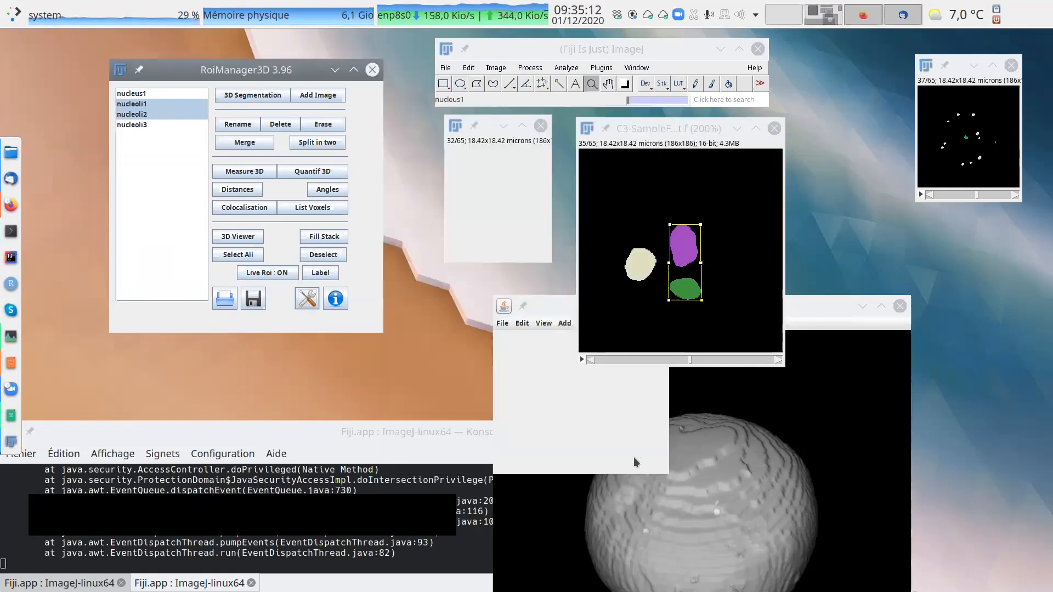
Overlay the contours of nucleoli1, nucleoli2 and nucleoli3 together on the segmented nucleoli image.
click(145, 103)
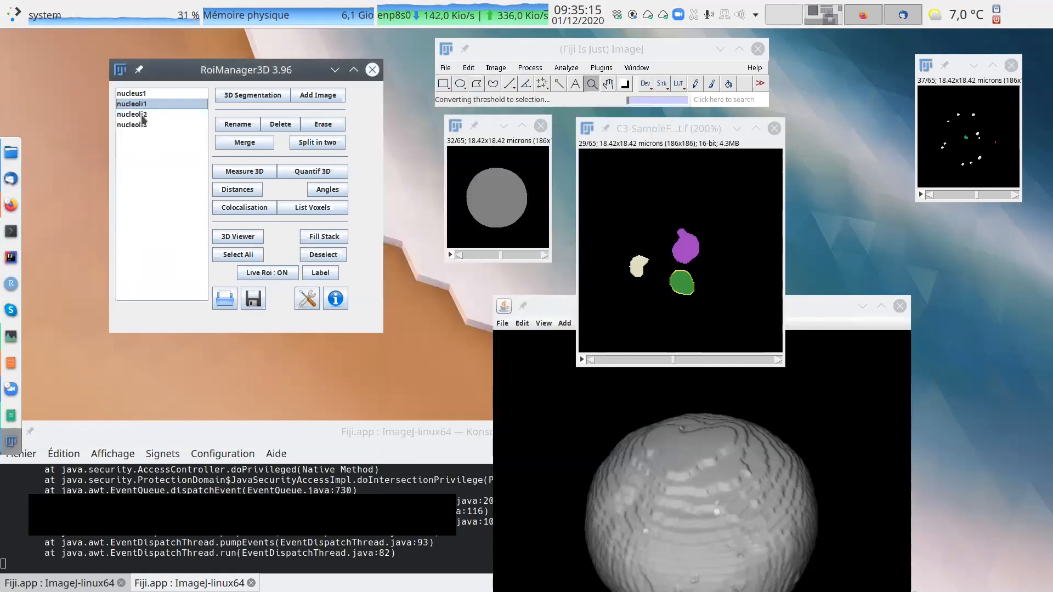
ctrl+click(142, 116)
ctrl+click(145, 125)
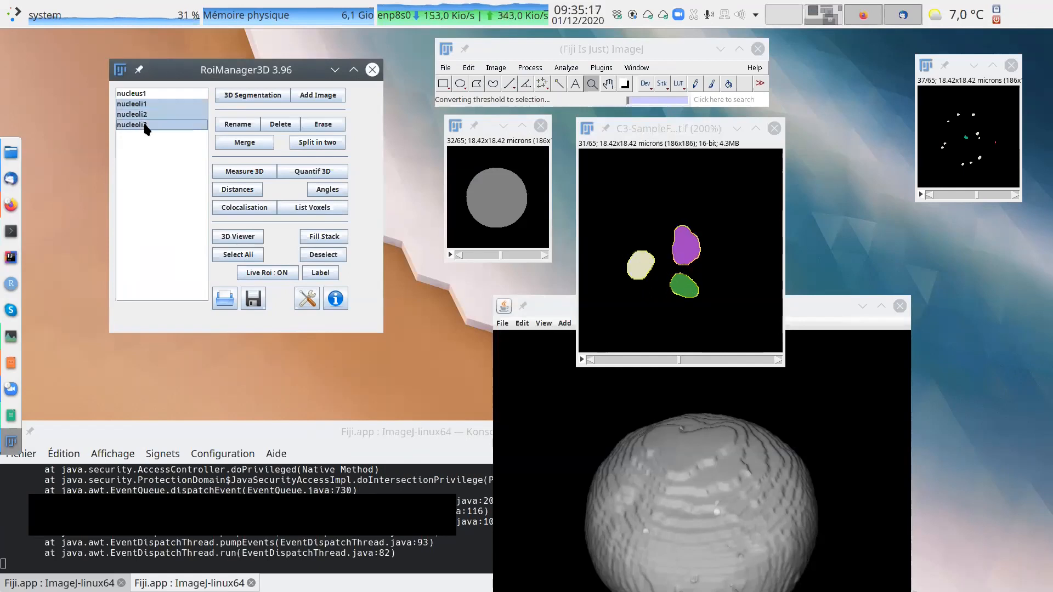
Close the 3D viewer and arrange the segmented nucleus and nucleoli images side by side at 150%.
click(900, 306)
mouse_move(680, 129)
mouse_down()
mouse_move(717, 147)
mouse_move(694, 137)
mouse_up()
right_click(696, 207)
click(504, 170)
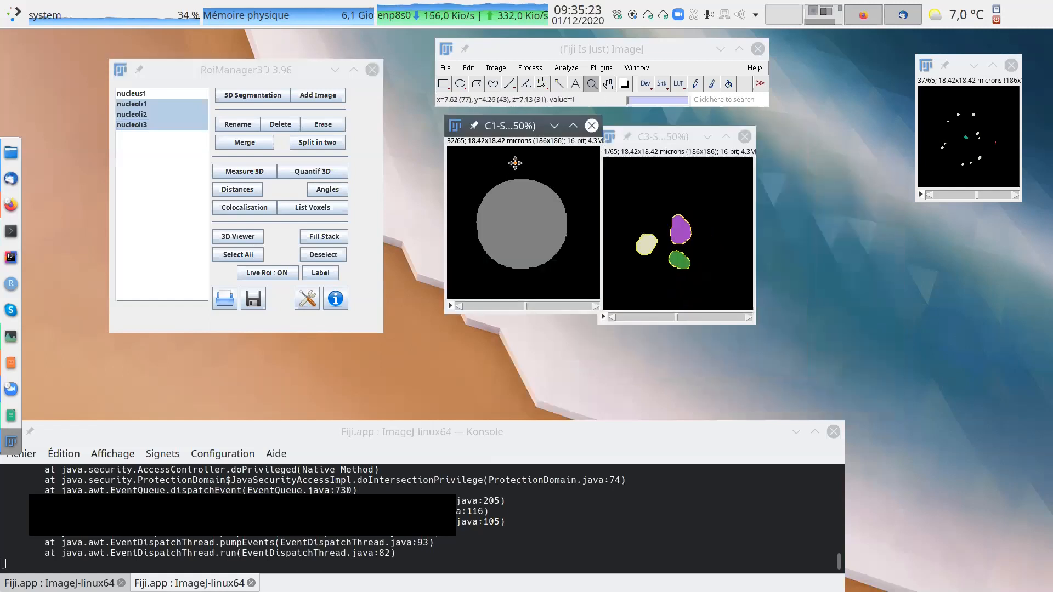
drag(690, 138, 739, 140)
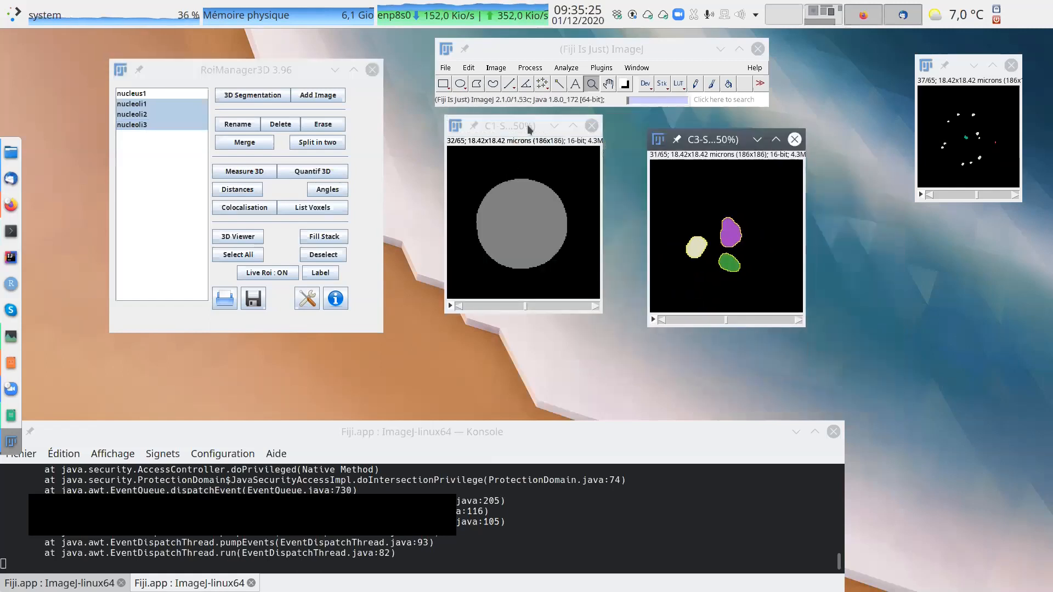
Overlay the contours of nucleoli1, nucleoli2 and nucleoli3 on the segmented nucleus image, keeping the nucleoli image beside it.
click(519, 123)
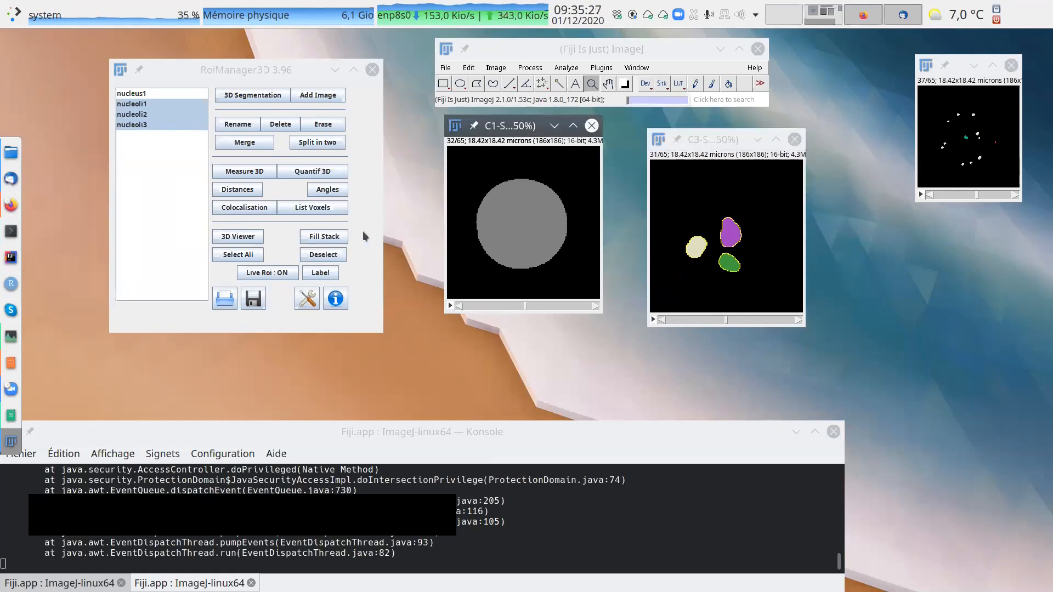
click(144, 105)
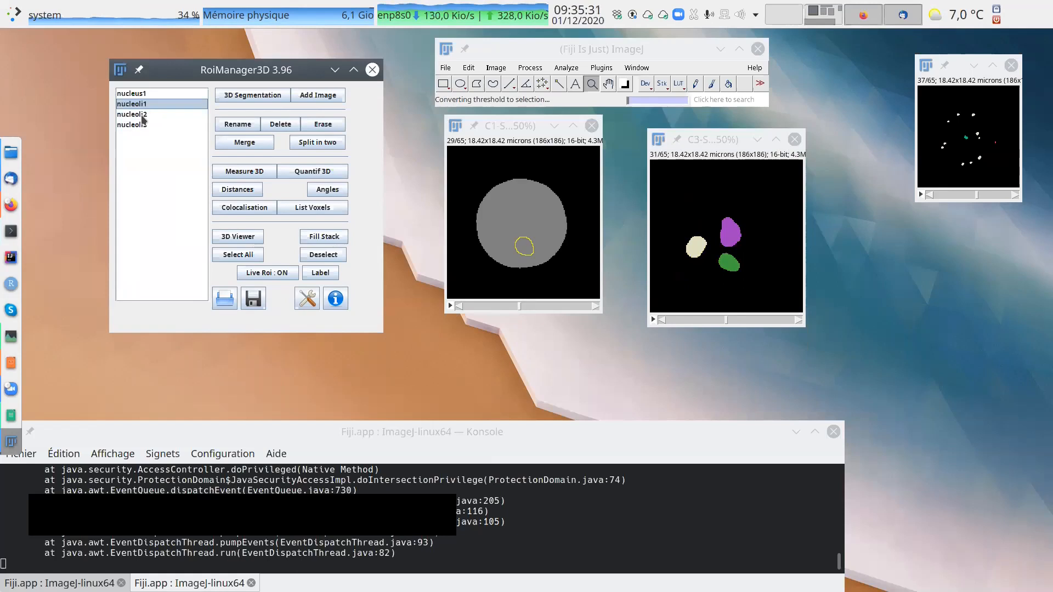
shift+click(143, 116)
shift+click(146, 125)
scroll(556, 219, up, 6)
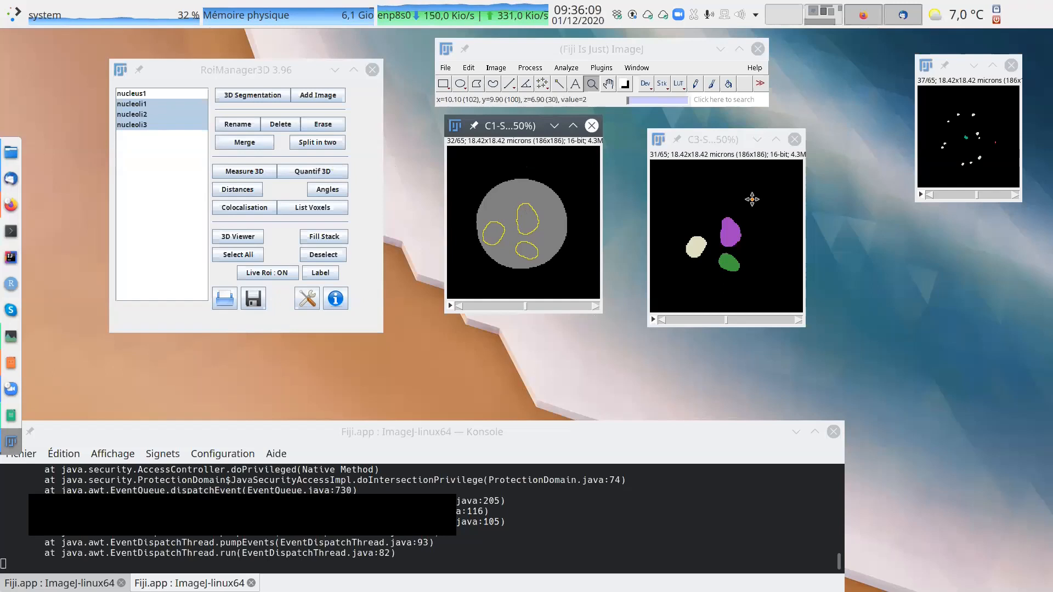
drag(727, 138, 690, 126)
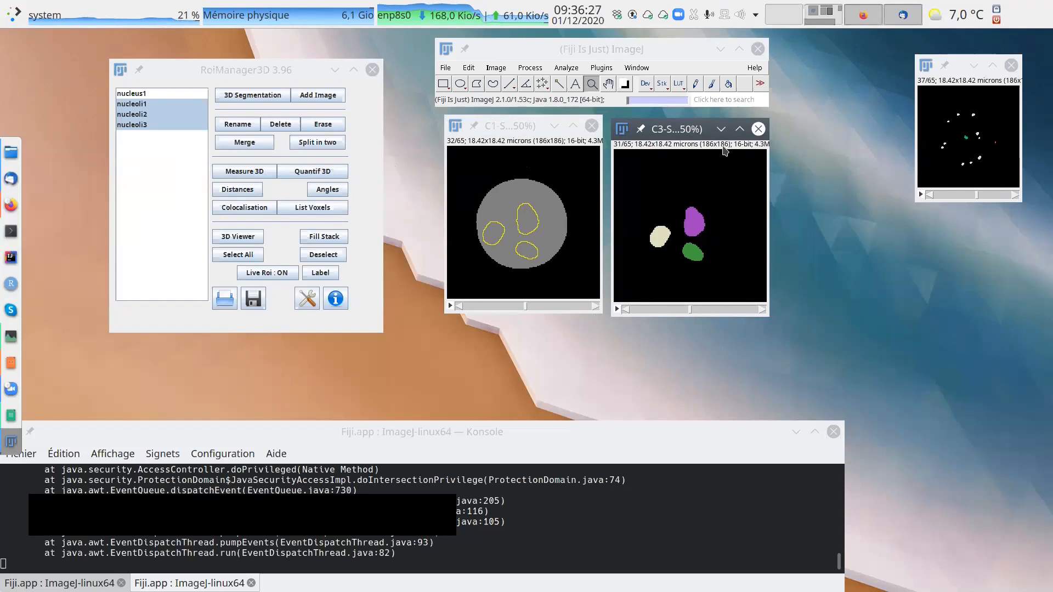
View the standard 2D ROI Manager beside the images for comparison with the 3D Manager, and close it.
click(566, 67)
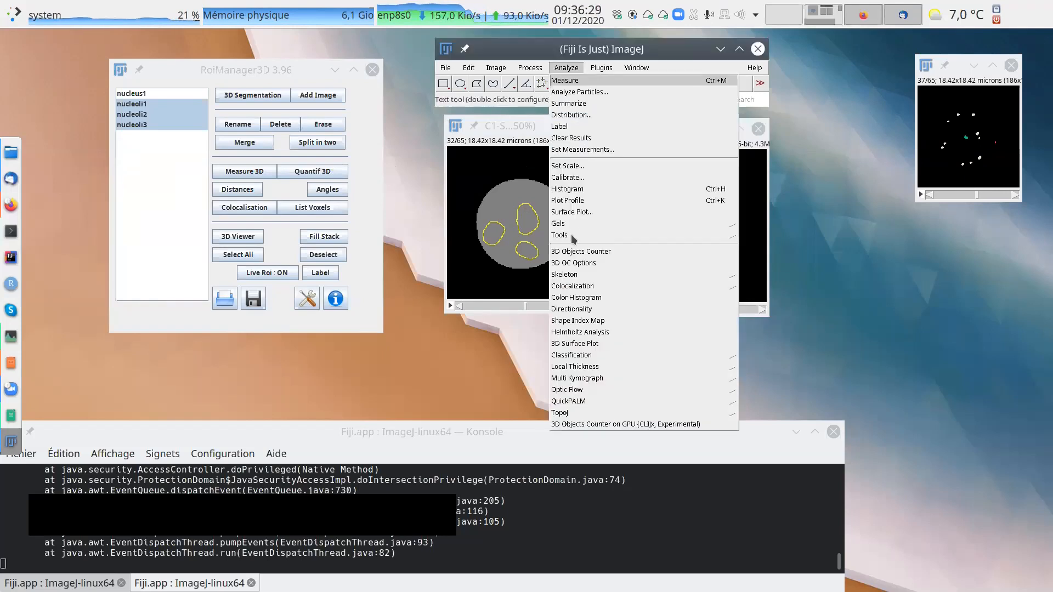
mouse_move(572, 235)
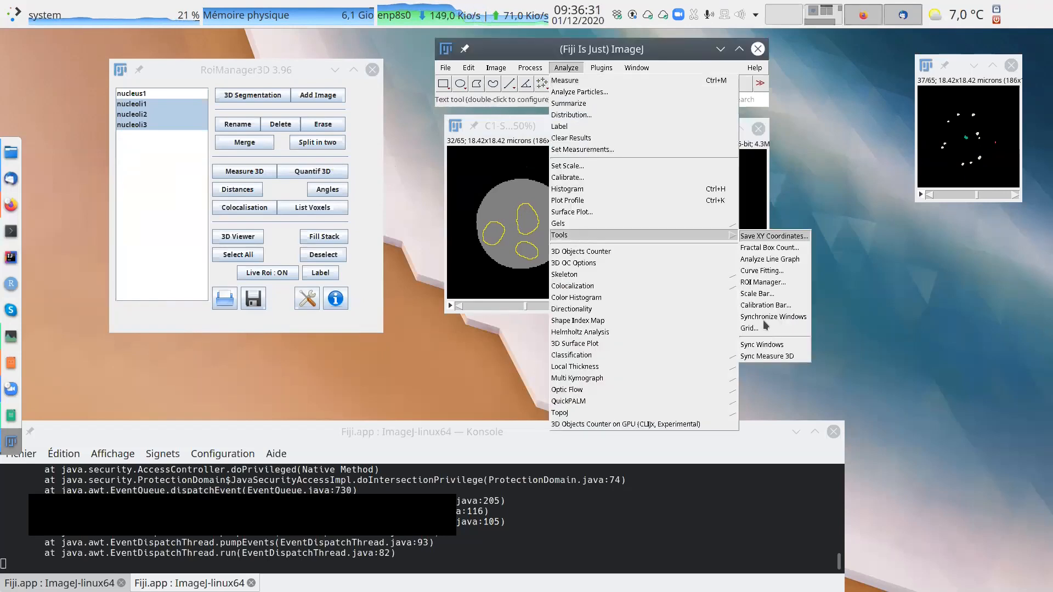
click(762, 282)
drag(224, 169, 831, 120)
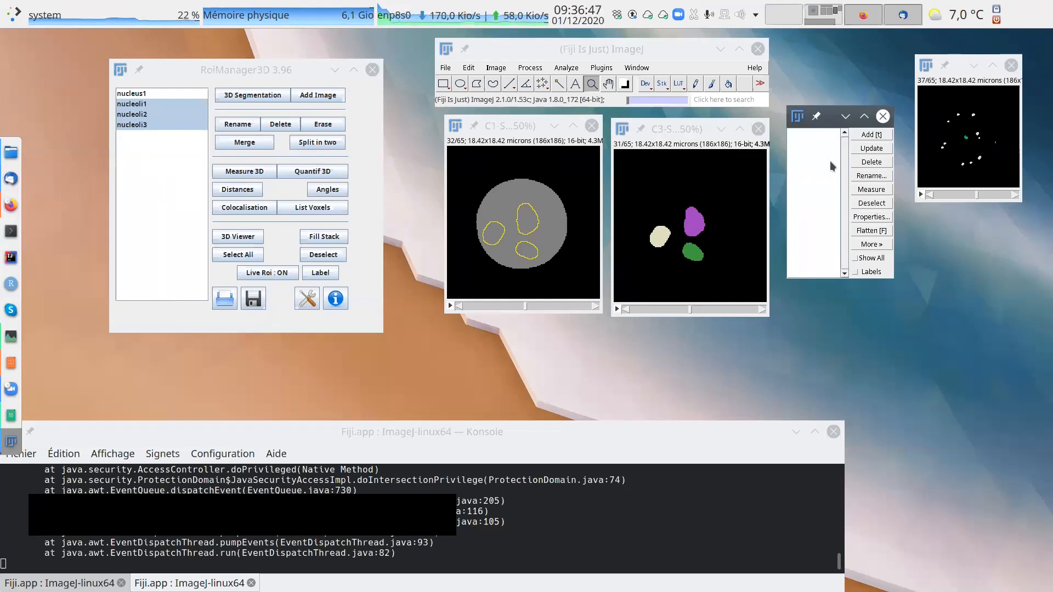
click(532, 128)
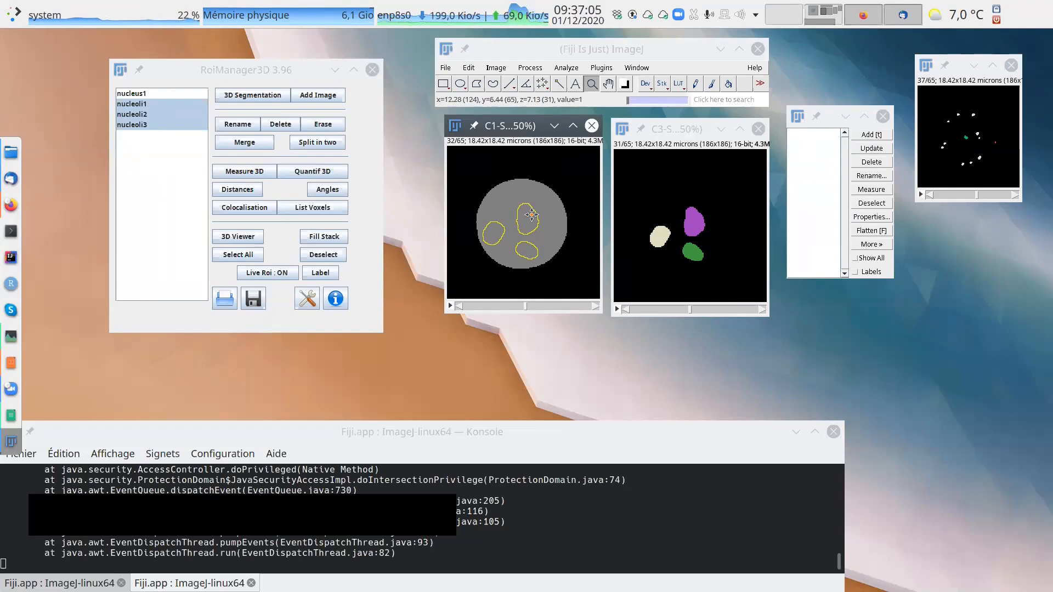
click(883, 116)
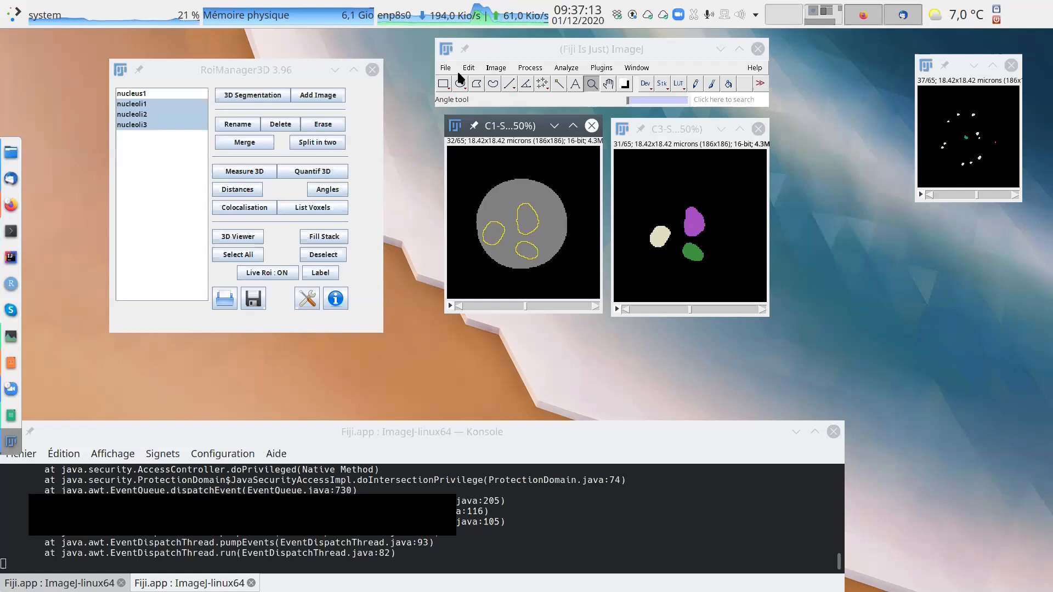
Open the raw image samplefish-mini.zip from the FISH1 folder and place it clear of the segmented nucleus image.
scroll(517, 193, down, 1)
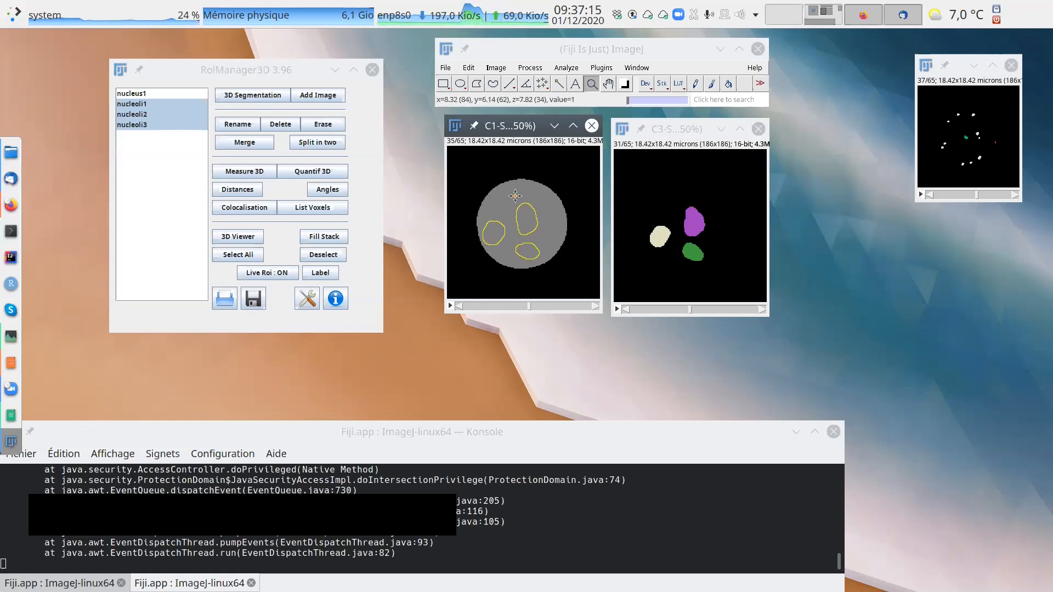
click(445, 68)
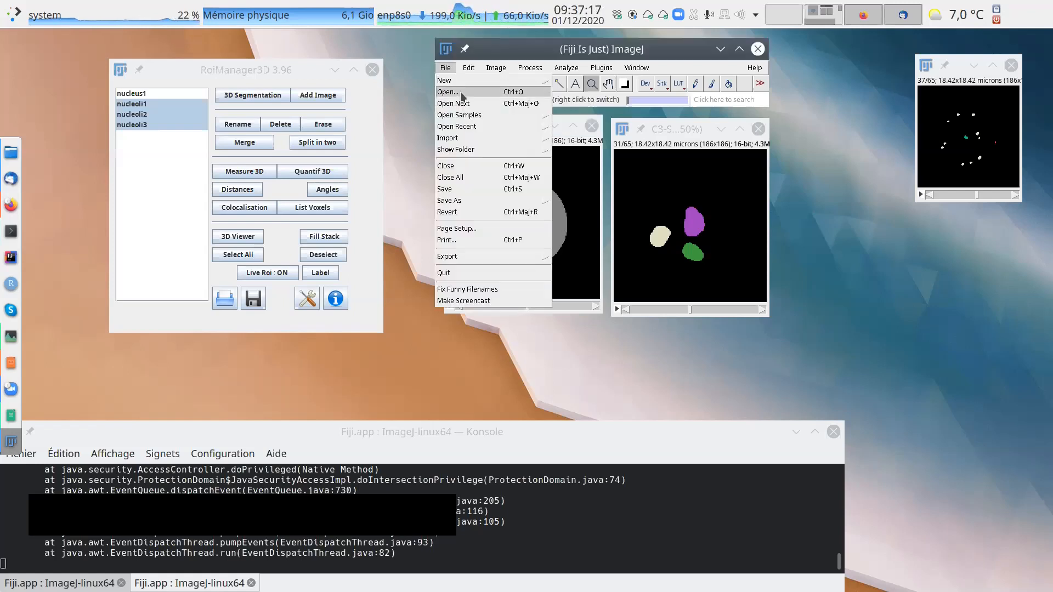
click(460, 91)
click(513, 121)
click(668, 216)
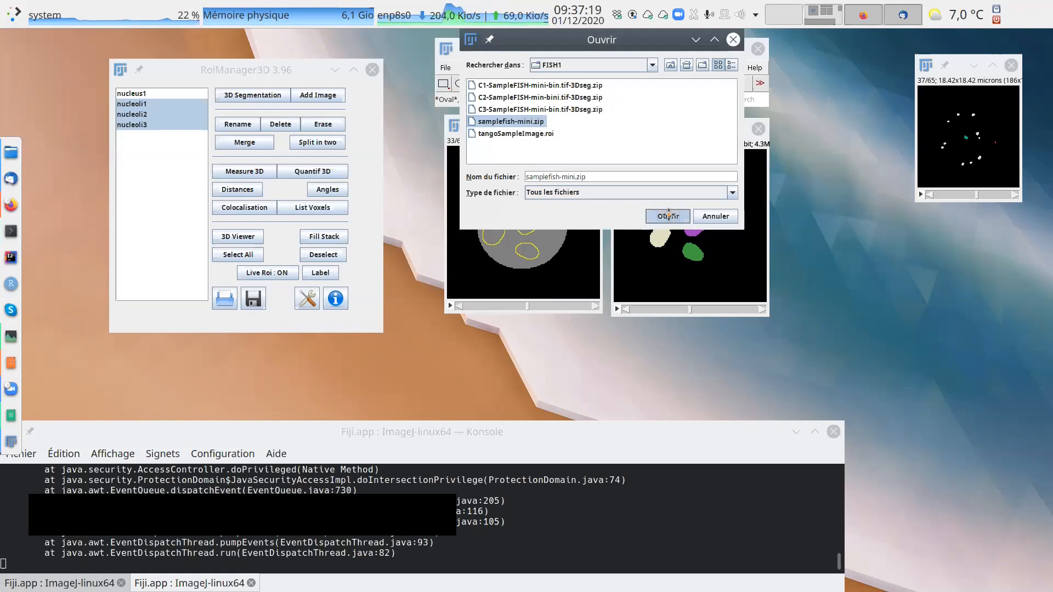
click(513, 199)
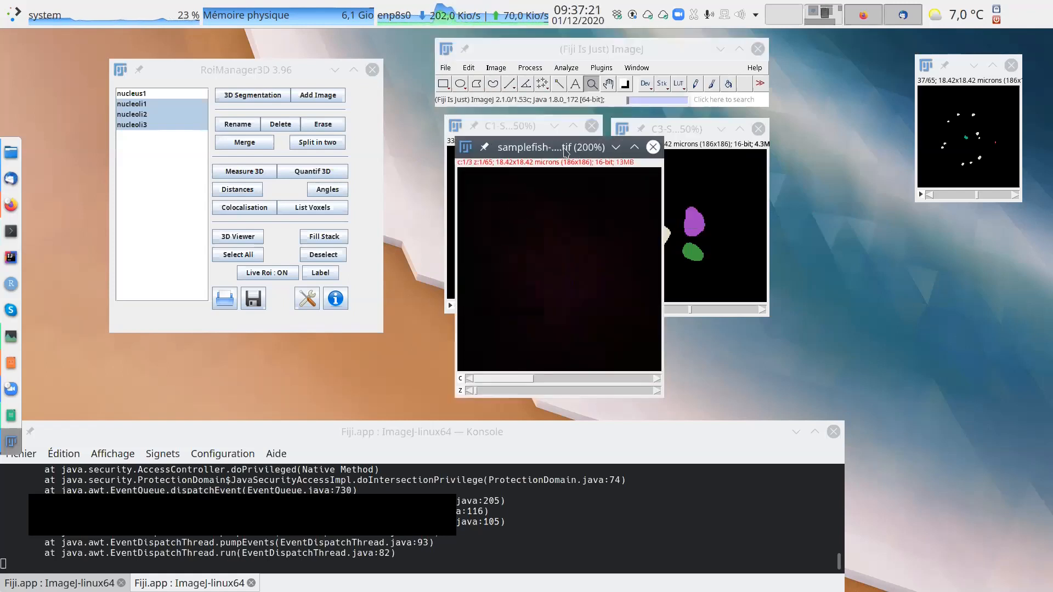
drag(562, 151, 771, 151)
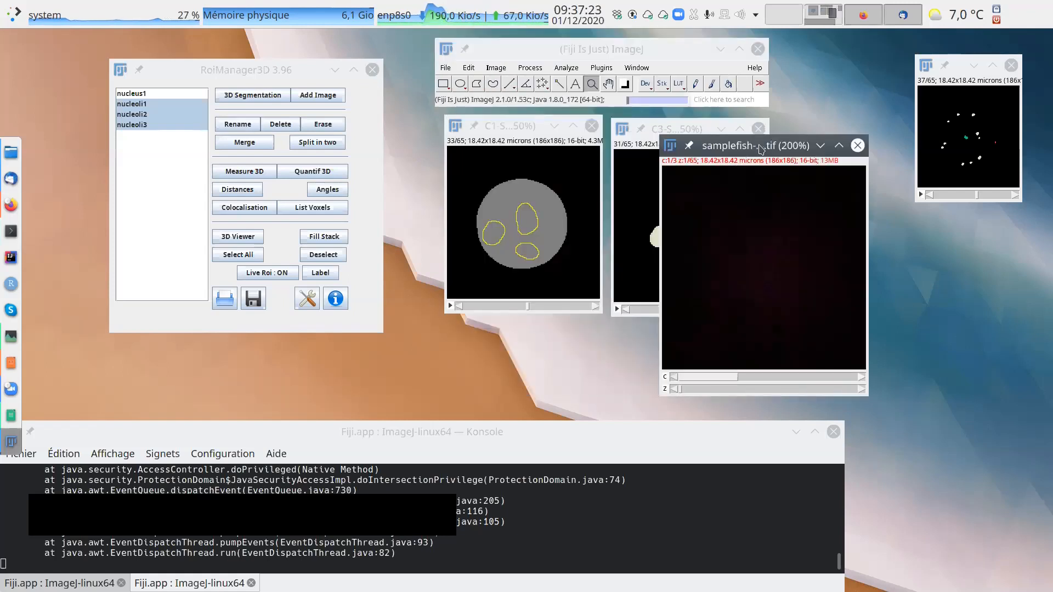
Overlay the contours of nucleoli1, nucleoli2 and nucleoli3 on the samplefish-mini image and display a slice near the middle of the stack.
click(144, 105)
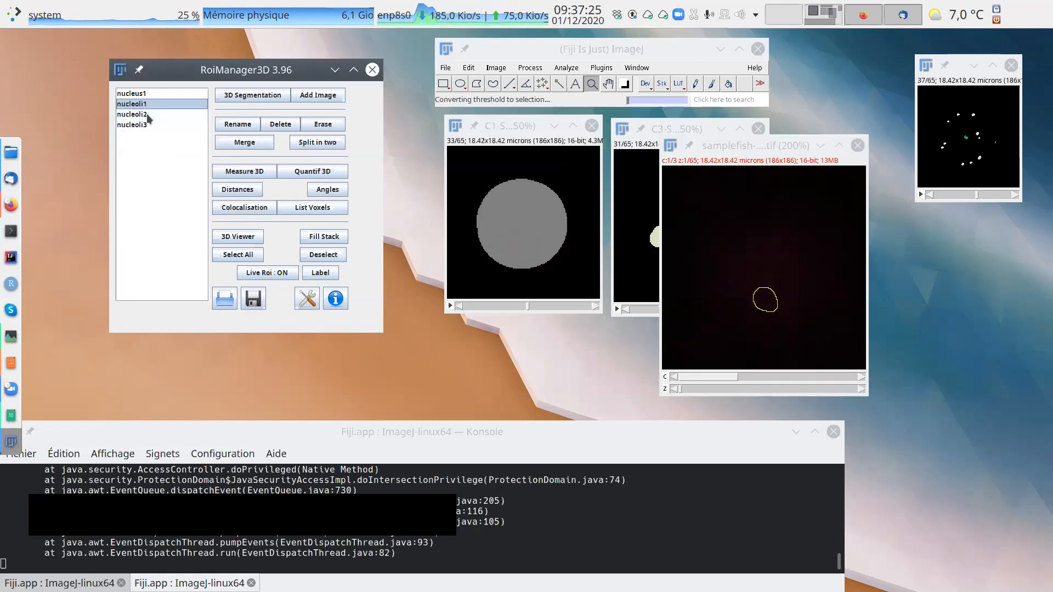
shift+click(146, 113)
shift+click(139, 124)
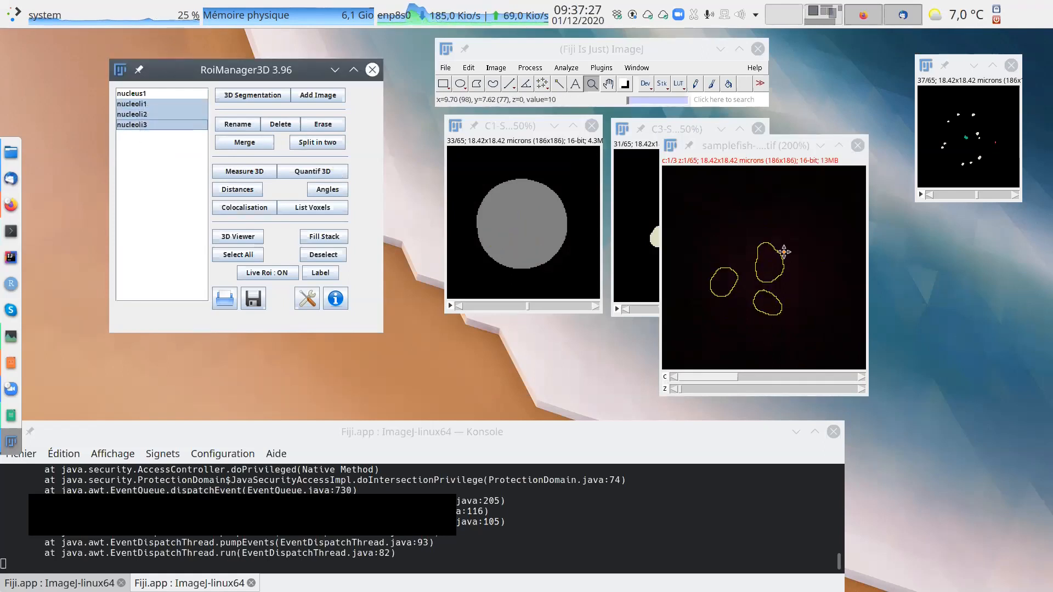
scroll(768, 256, down, 3)
scroll(752, 260, up, 3)
scroll(774, 256, down, 2)
scroll(774, 257, up, 1)
scroll(774, 257, up, 2)
drag(677, 389, 771, 389)
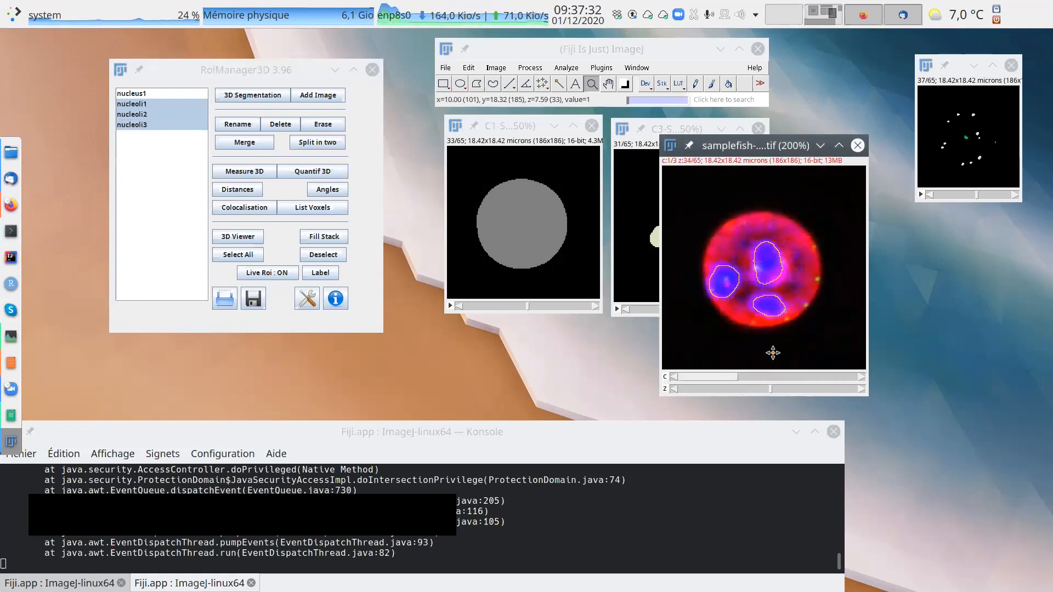
Enlarge the samplefish-mini image to 300% and examine how the contours fit the nucleoli signal around slice 34.
click(779, 281)
drag(795, 146, 584, 131)
scroll(679, 271, down, 2)
scroll(679, 271, up, 2)
scroll(616, 476, up, 1)
mouse_move(615, 476)
mouse_down()
mouse_move(589, 470)
mouse_move(636, 475)
mouse_move(618, 475)
mouse_up()
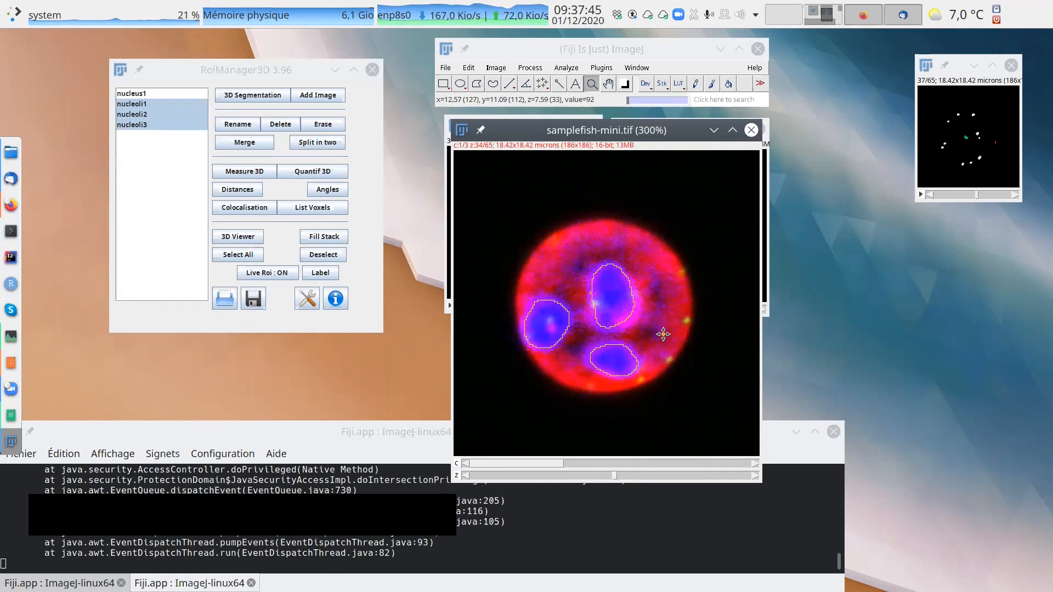
Rearrange the image windows to compare the segmented nucleus and nucleoli with the contours on the raw samplefish-mini image.
drag(620, 131, 759, 255)
drag(513, 126, 499, 118)
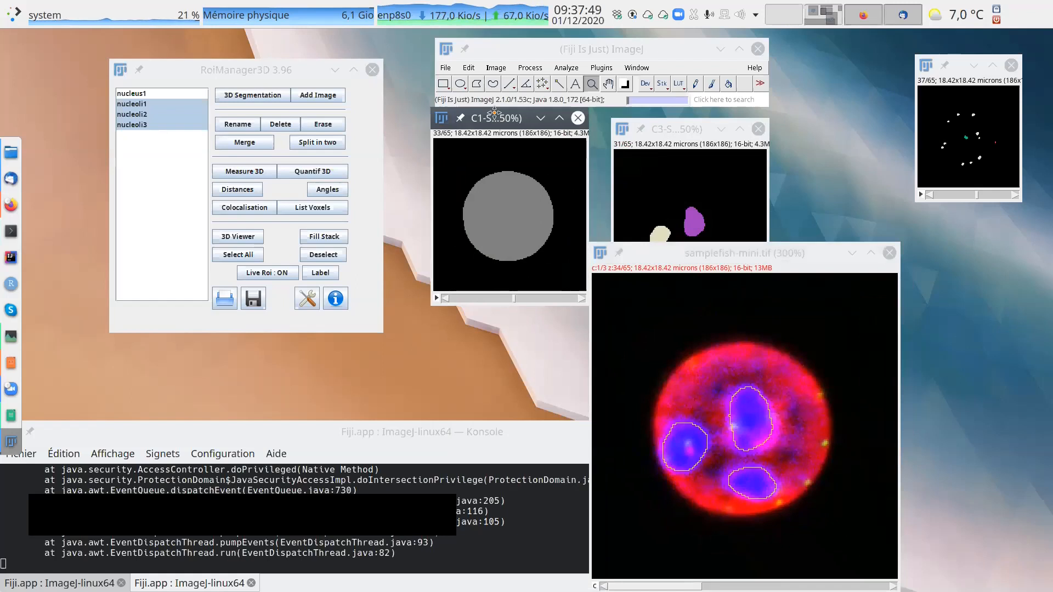
drag(674, 133, 652, 121)
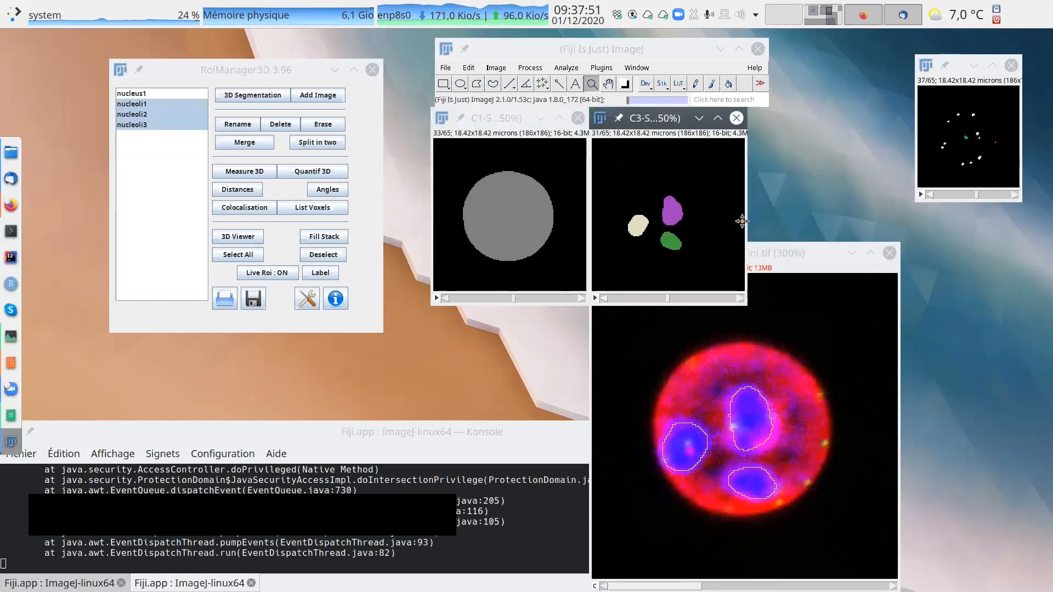
drag(793, 274, 666, 168)
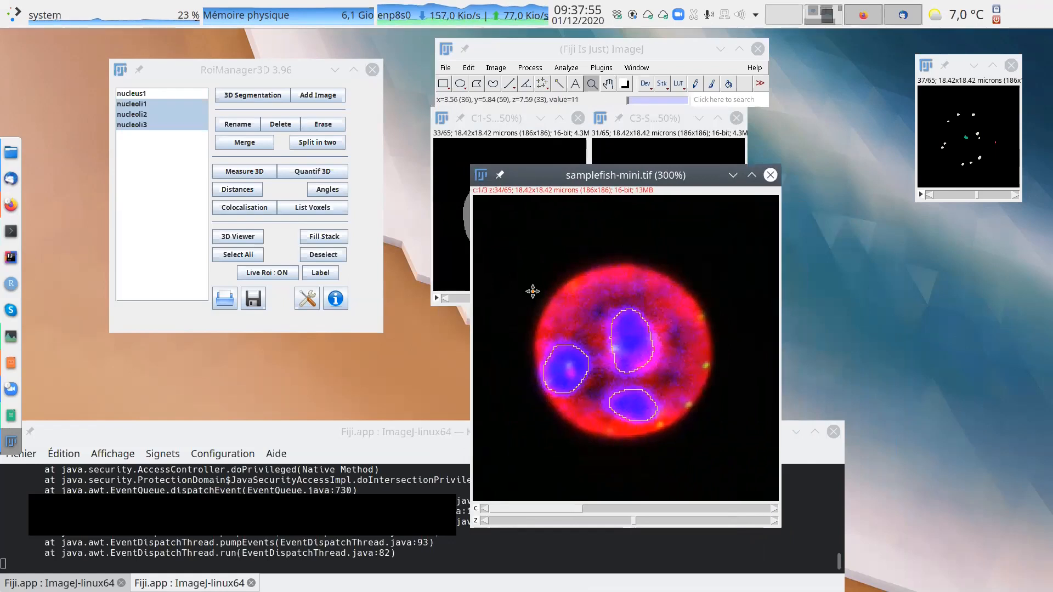
scroll(639, 518, up, 2)
scroll(639, 518, down, 2)
Open the Channels tool for the samplefish-mini composite and hide channels 2 and 1, leaving only channel 3 displayed.
click(496, 68)
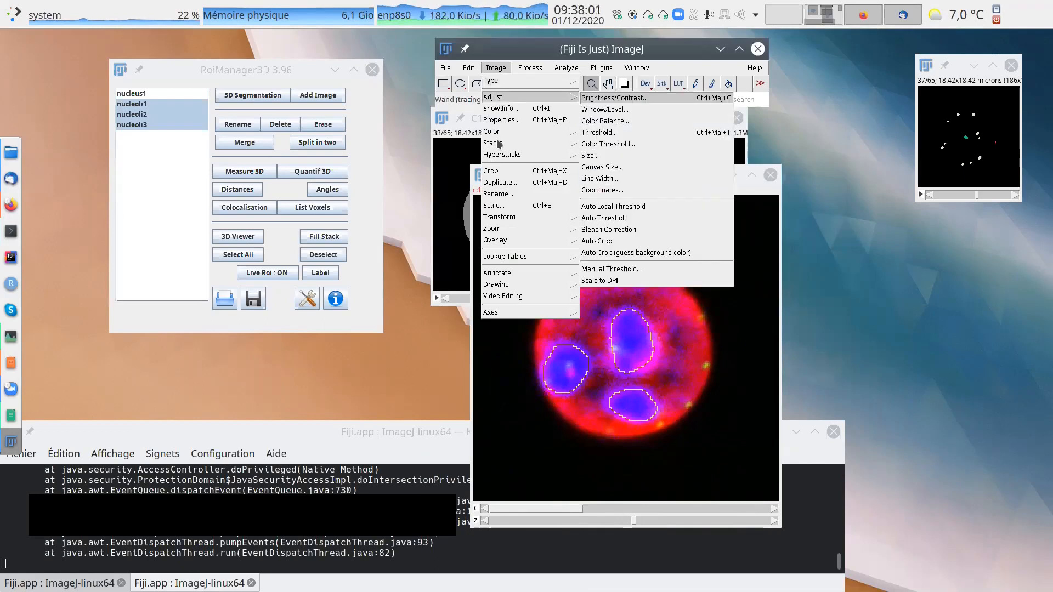
mouse_move(500, 133)
click(609, 167)
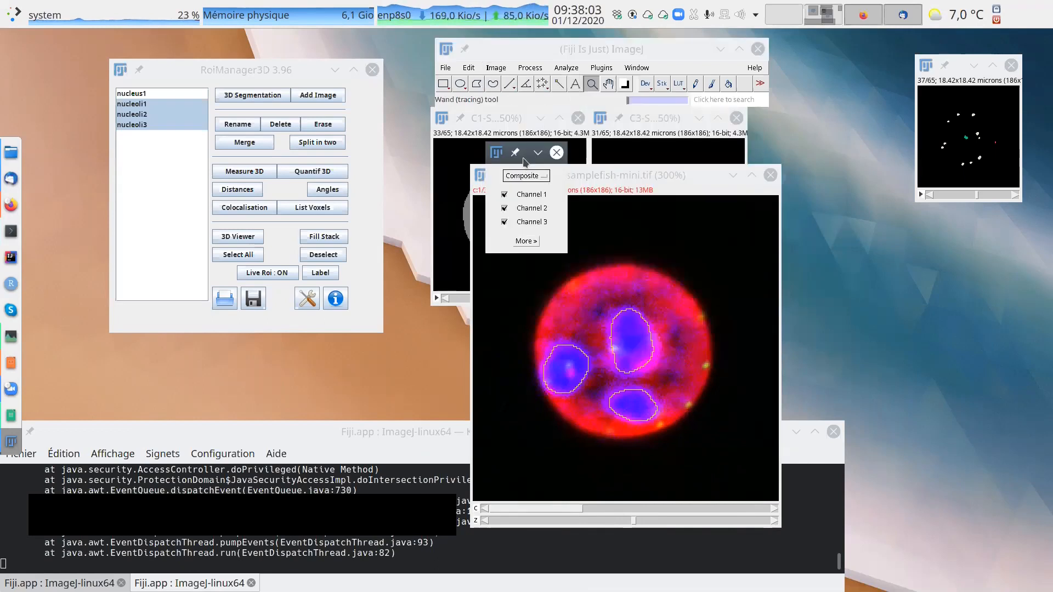
drag(787, 165, 883, 171)
click(893, 228)
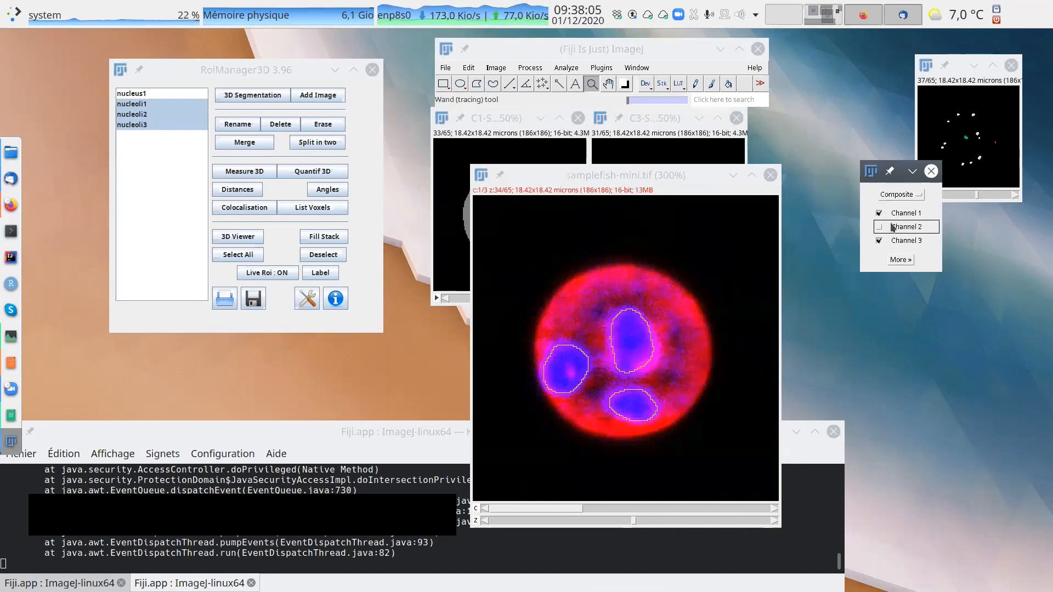
click(894, 214)
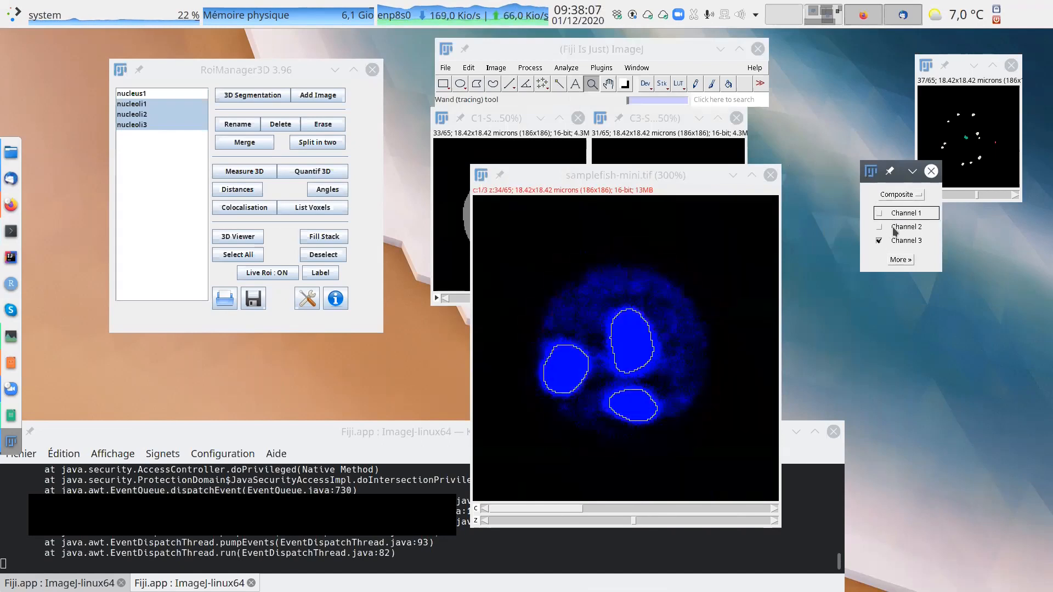
Show channel 2 with the nucleoli contours, alone up to slice 36 and in combination with channel 3.
click(895, 228)
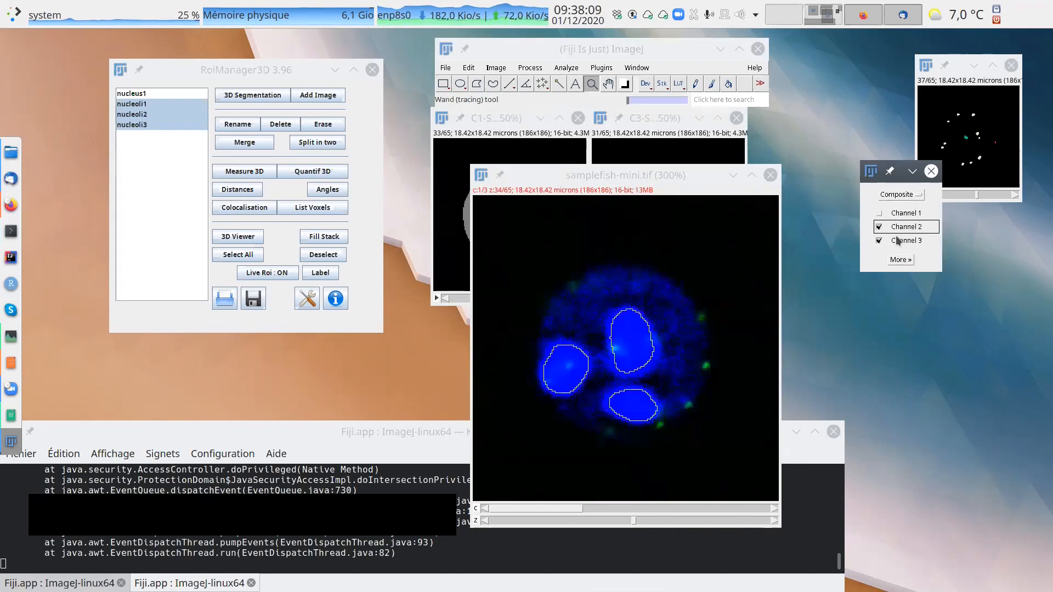
click(895, 242)
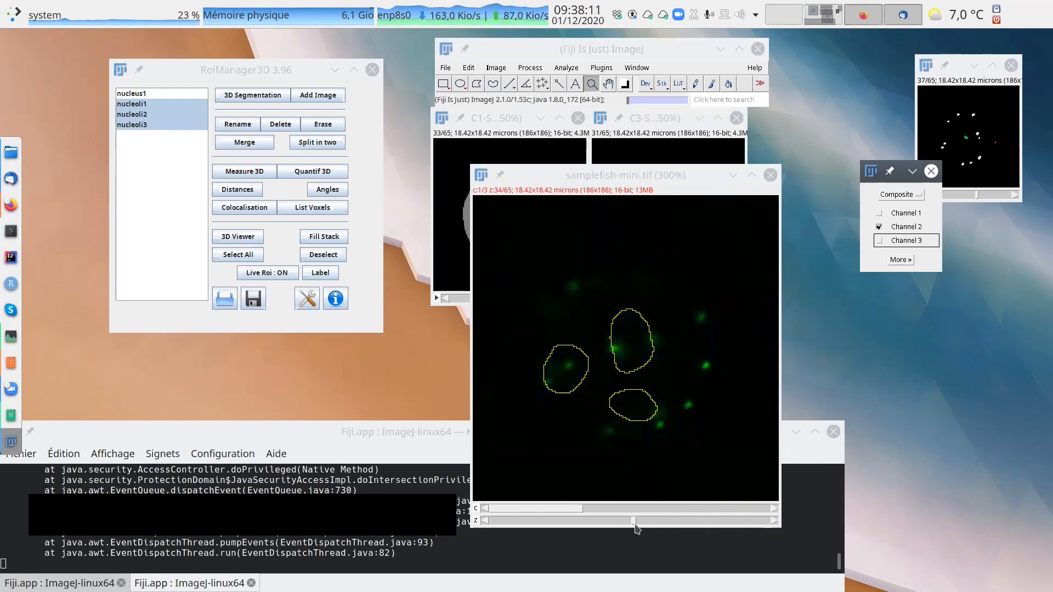
mouse_move(635, 522)
mouse_down()
mouse_move(733, 519)
mouse_move(606, 524)
mouse_move(649, 524)
mouse_up()
click(904, 241)
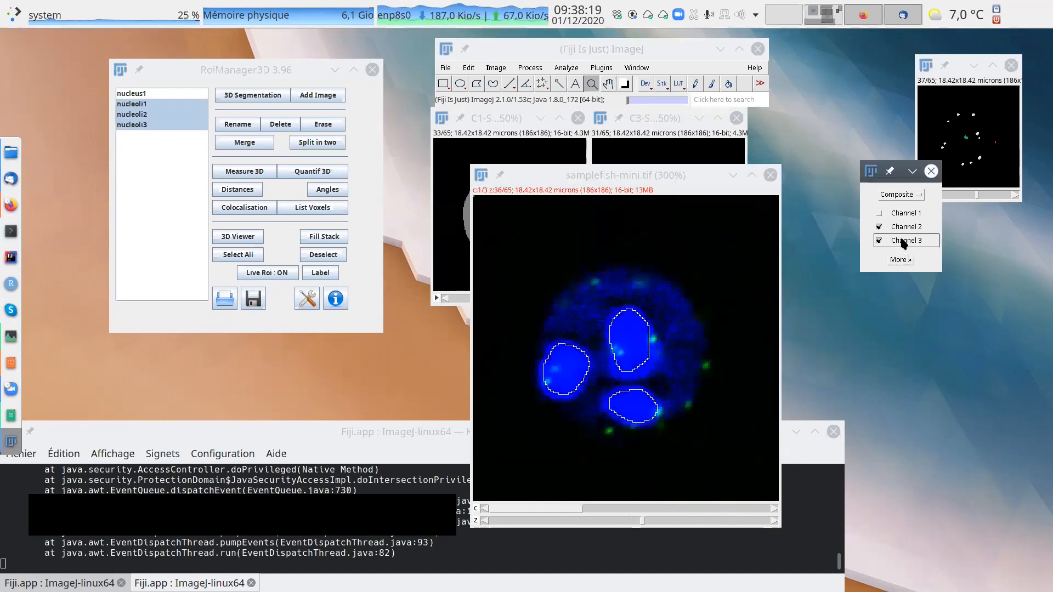
Hide channel 2 of the samplefish-mini composite and open the Brightness/Contrast tool, placing it clear of the image.
click(891, 231)
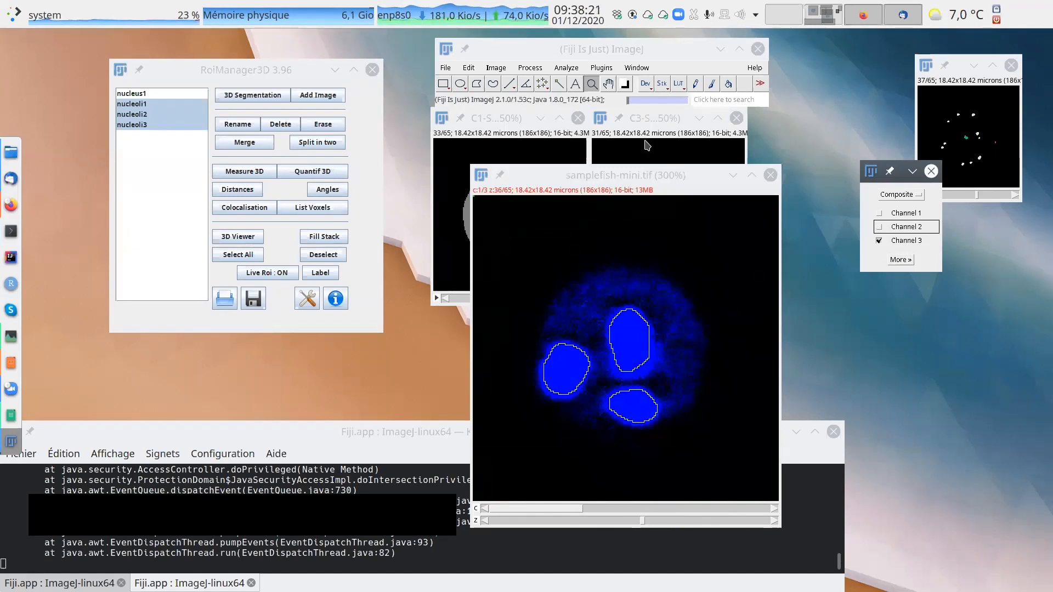
click(496, 68)
mouse_move(504, 97)
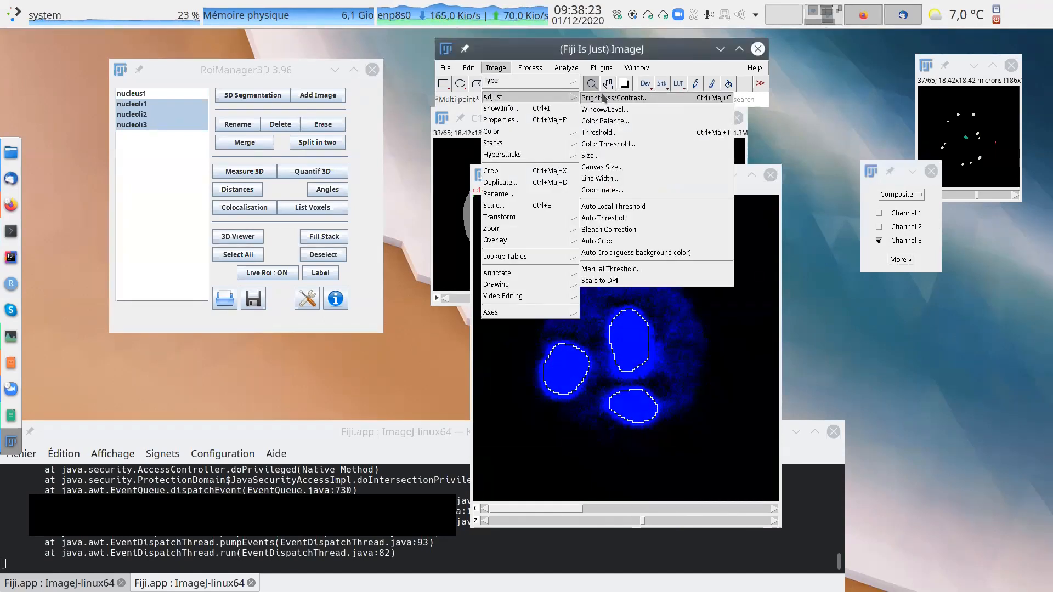
click(610, 98)
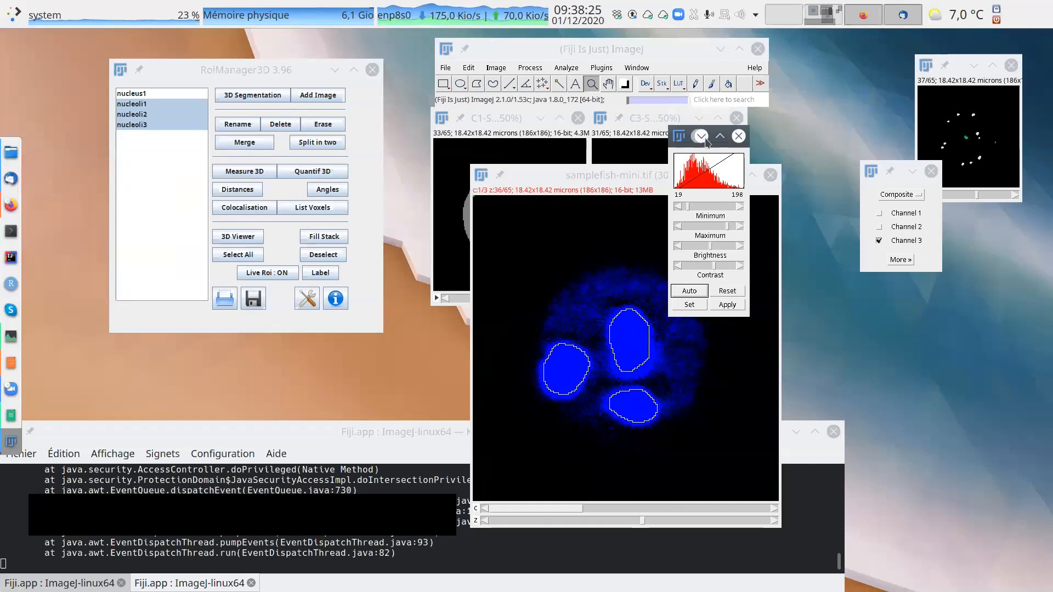
drag(712, 138, 998, 226)
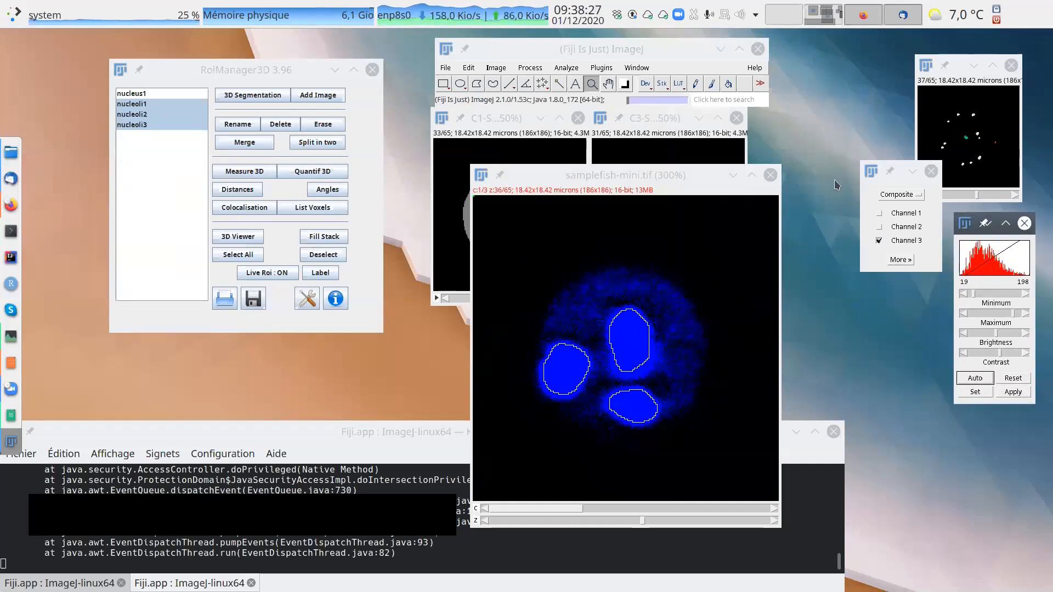
drag(674, 174, 714, 168)
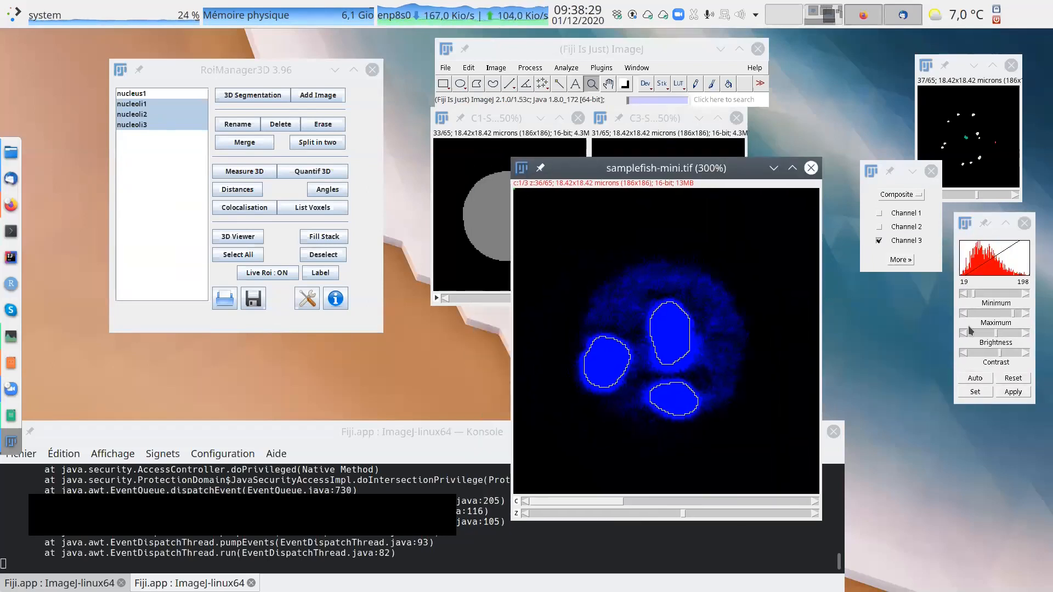
Toggle the composite's channels until only channel 1 is displayed, and overlay the contour of nucleus1 on it.
click(903, 214)
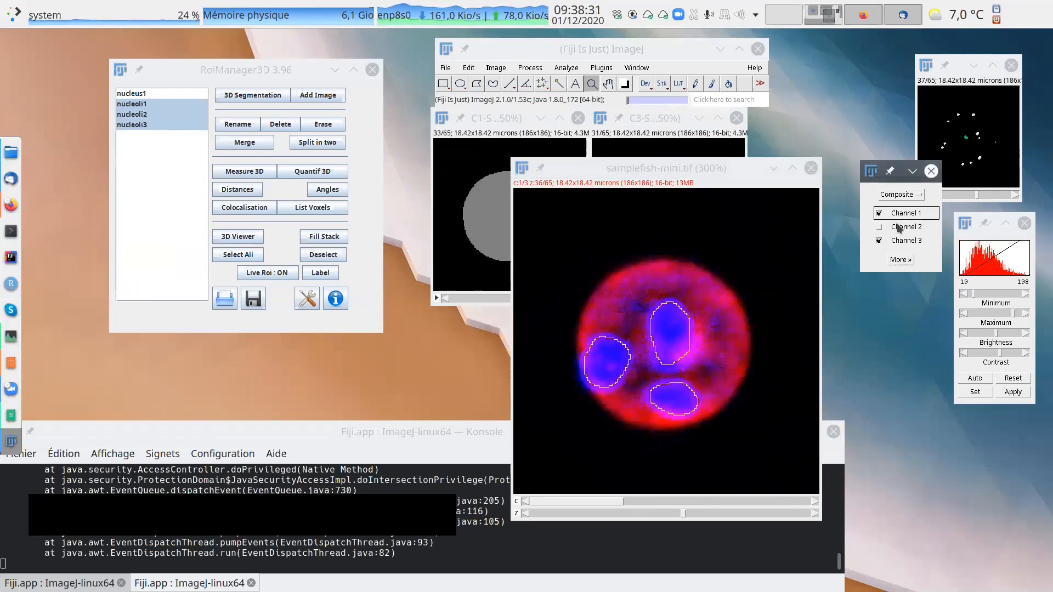
click(899, 226)
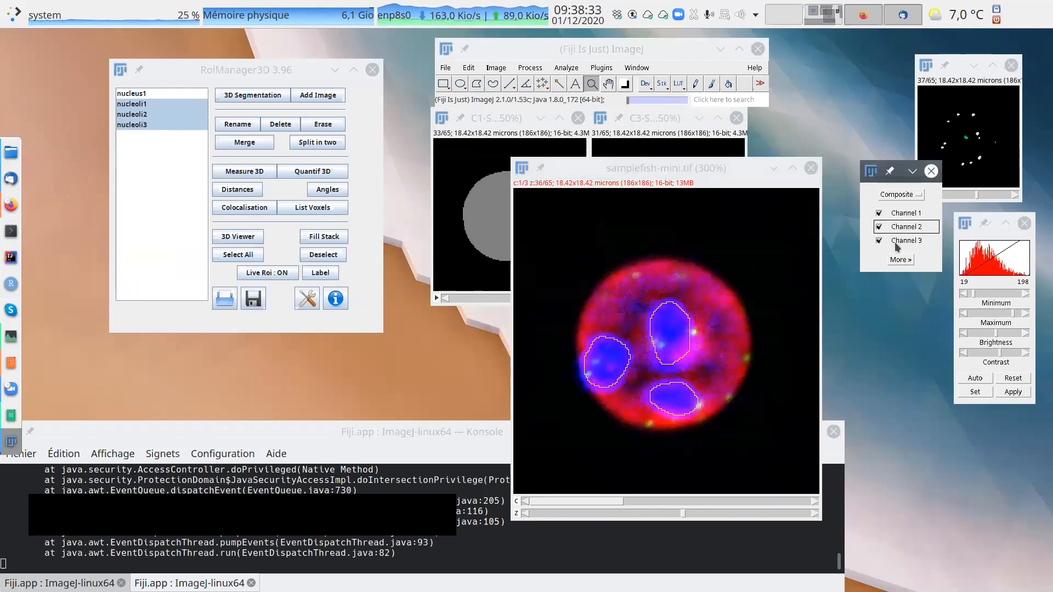
click(895, 241)
click(897, 228)
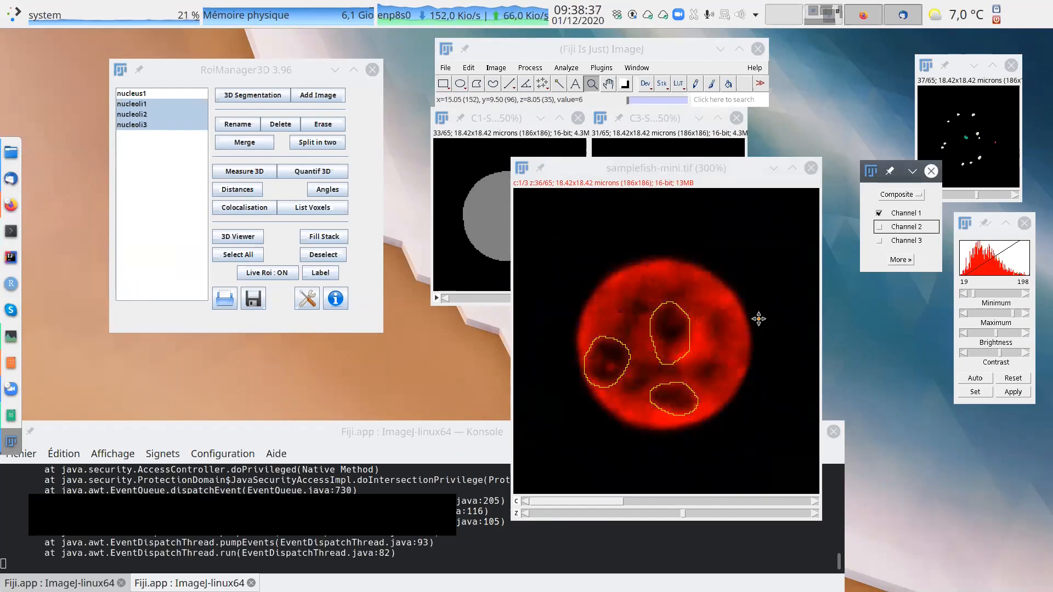
click(153, 95)
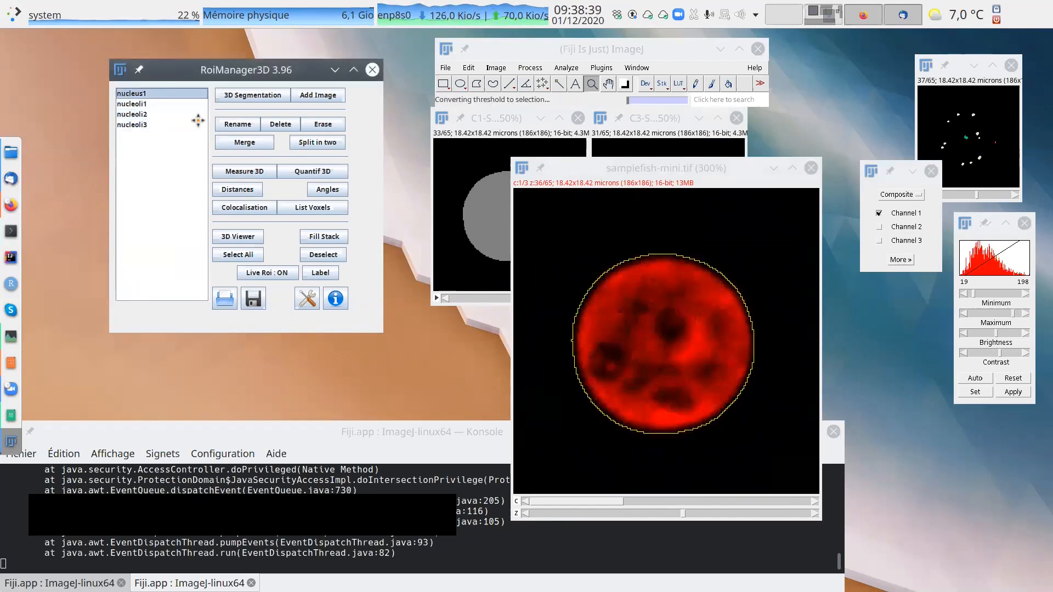
Make channel 2 the active channel of samplefish-mini and display it alone with the nucleus contour.
click(662, 502)
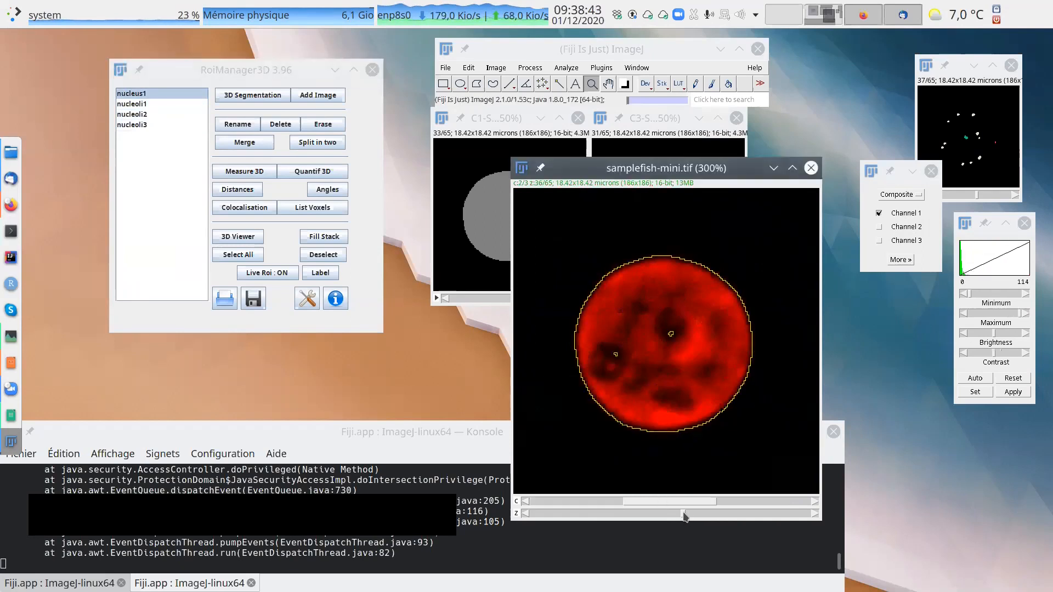
click(899, 227)
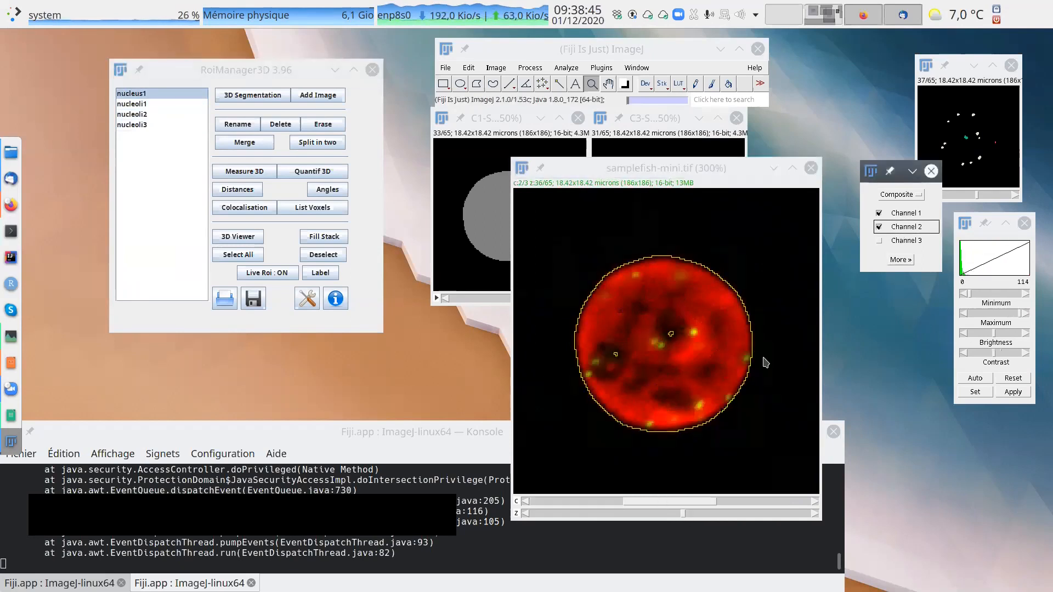
click(881, 213)
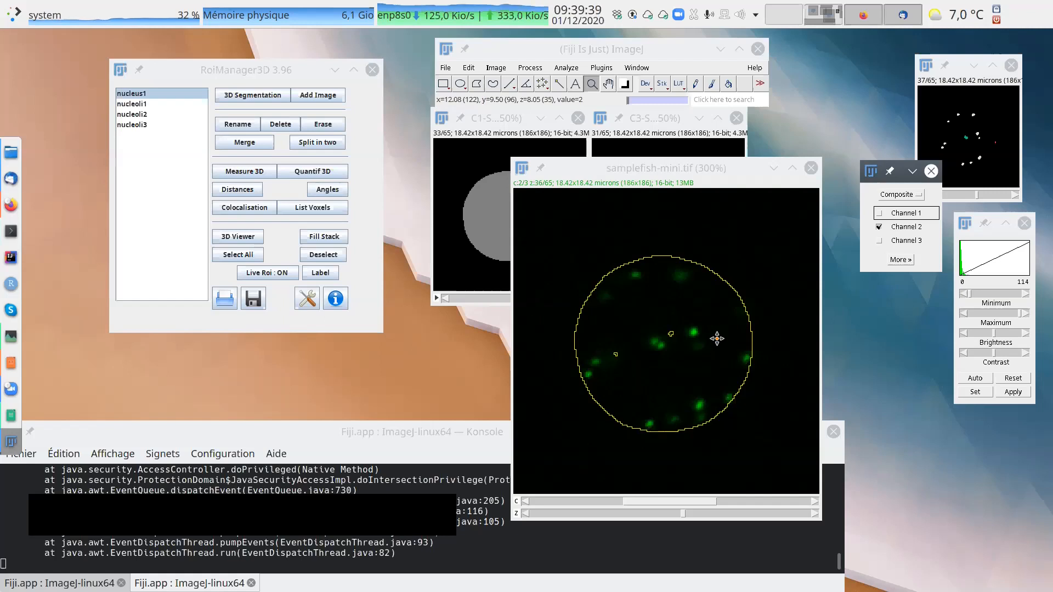
Place the samplefish-mini window beneath the segmented nucleus and nucleoli images so that all three can be compared.
drag(685, 179, 763, 294)
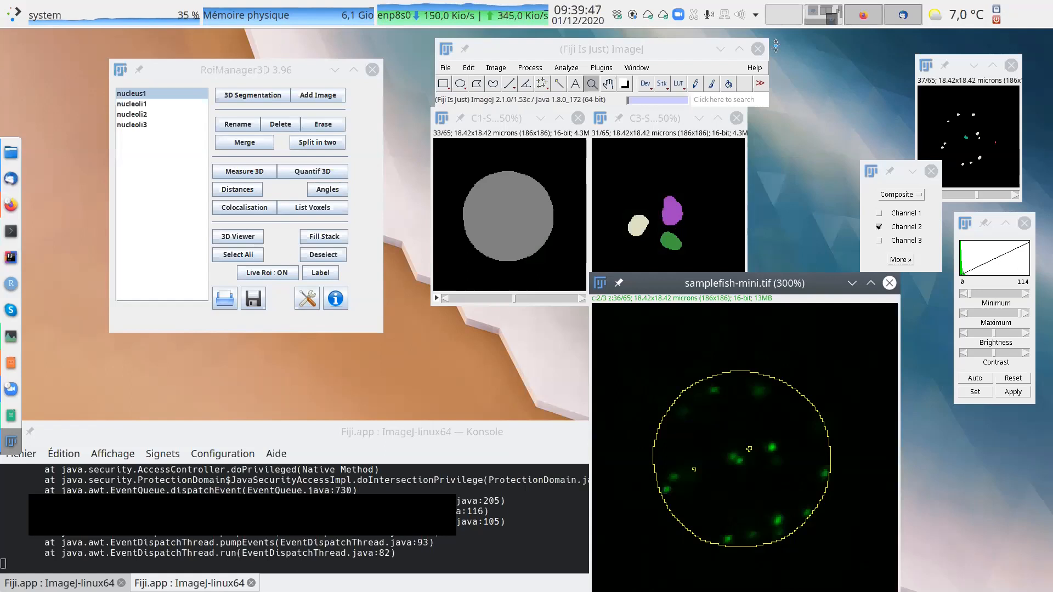
drag(766, 285, 684, 258)
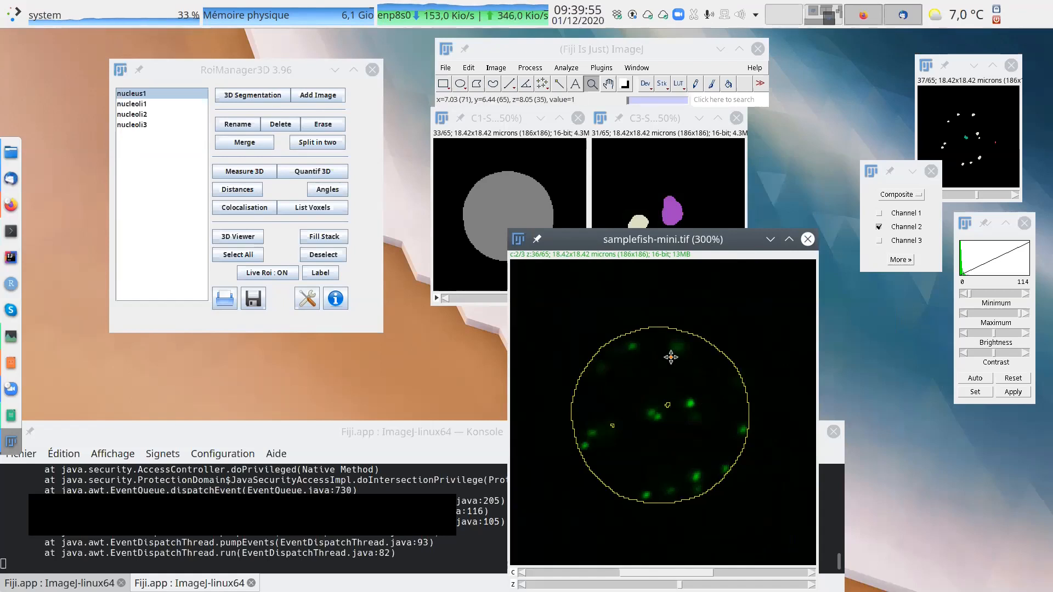
drag(718, 269, 686, 297)
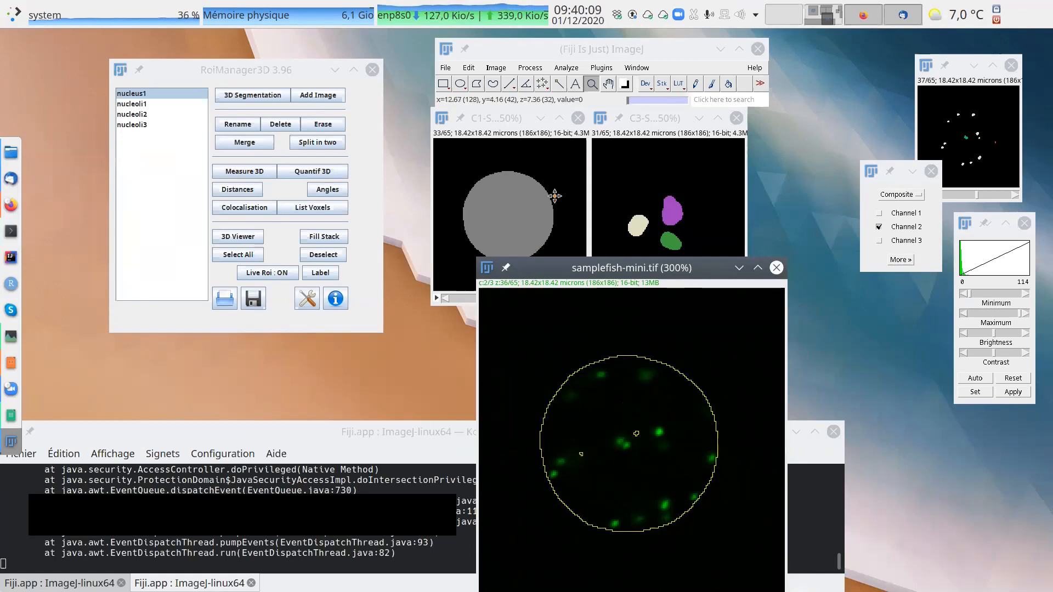
drag(673, 262, 606, 317)
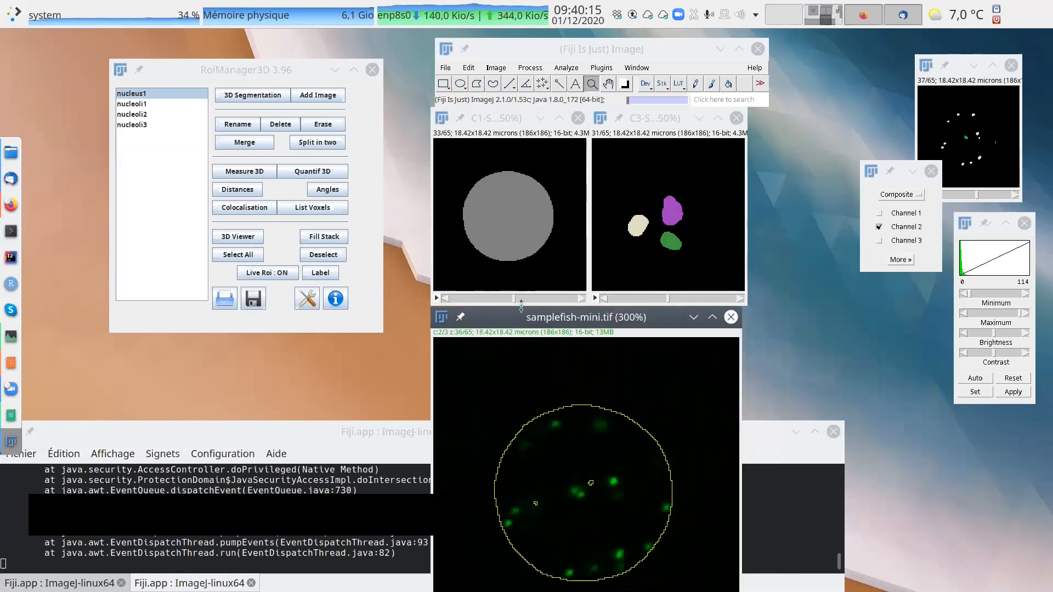
Select nucleoli1, nucleoli2 and nucleoli3, run Measure 3D on them, and enlarge the results table below the segmented images.
drag(166, 69, 150, 110)
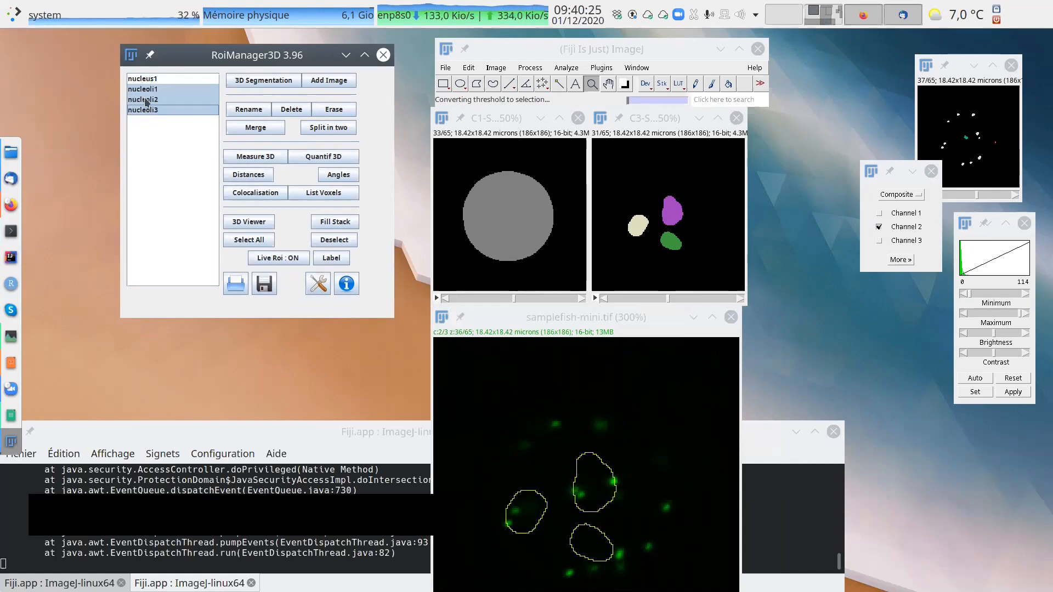
click(273, 159)
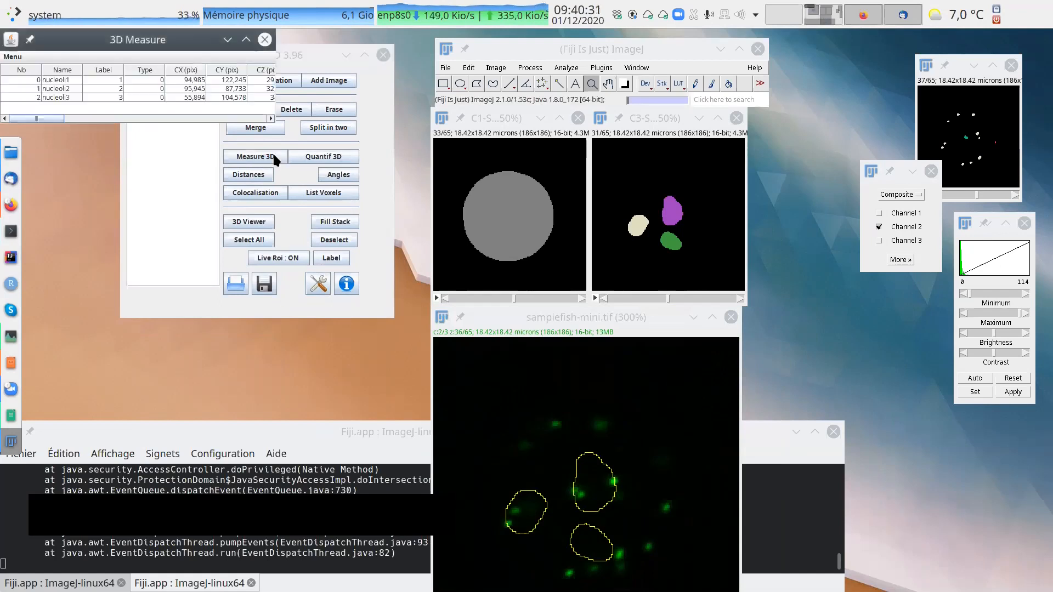
drag(275, 61, 1050, 99)
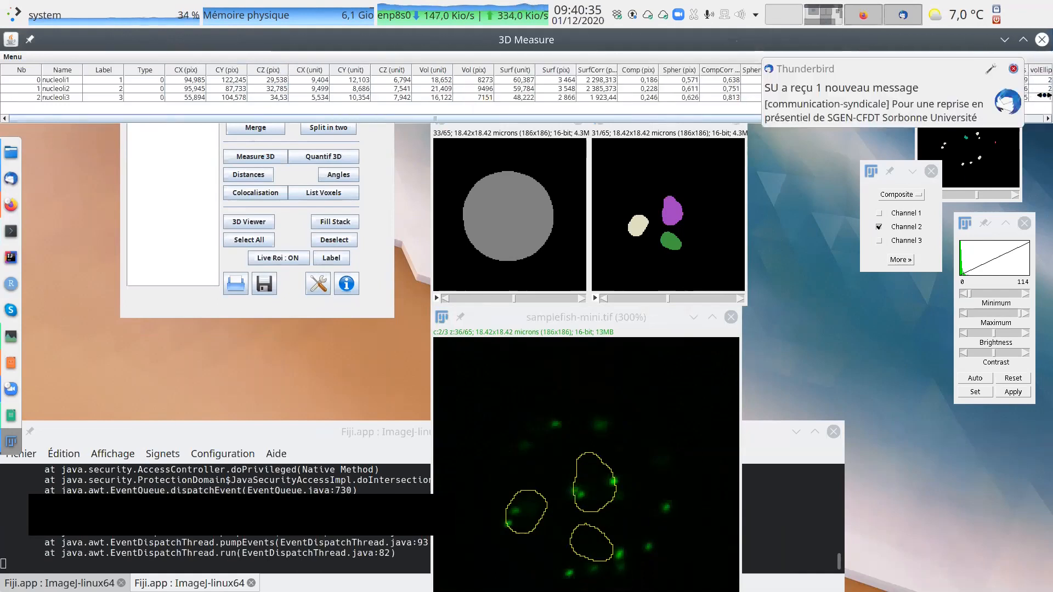
drag(581, 48, 605, 196)
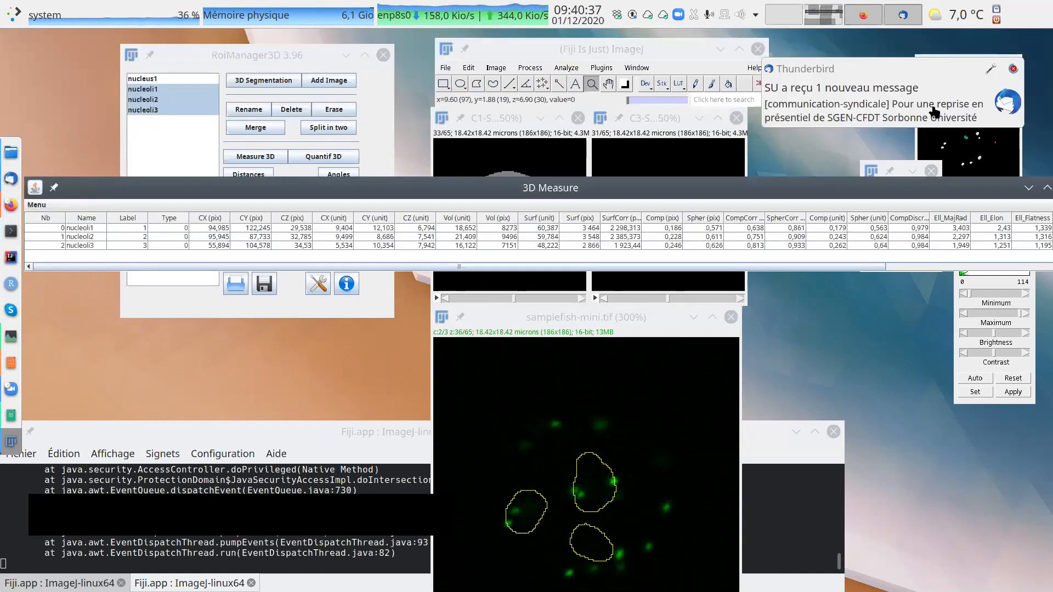
click(1014, 69)
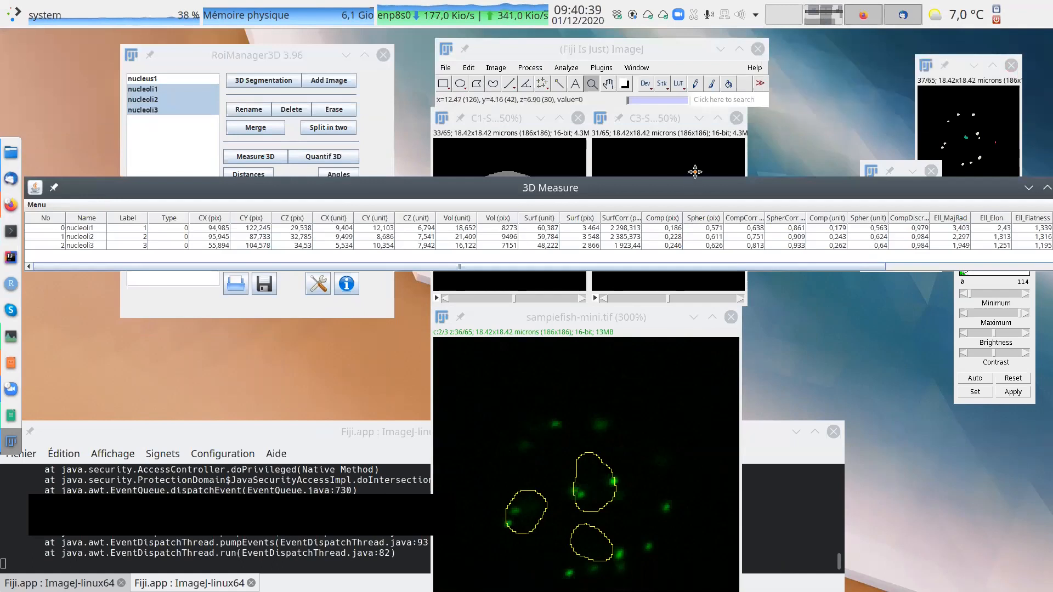
drag(697, 179, 697, 84)
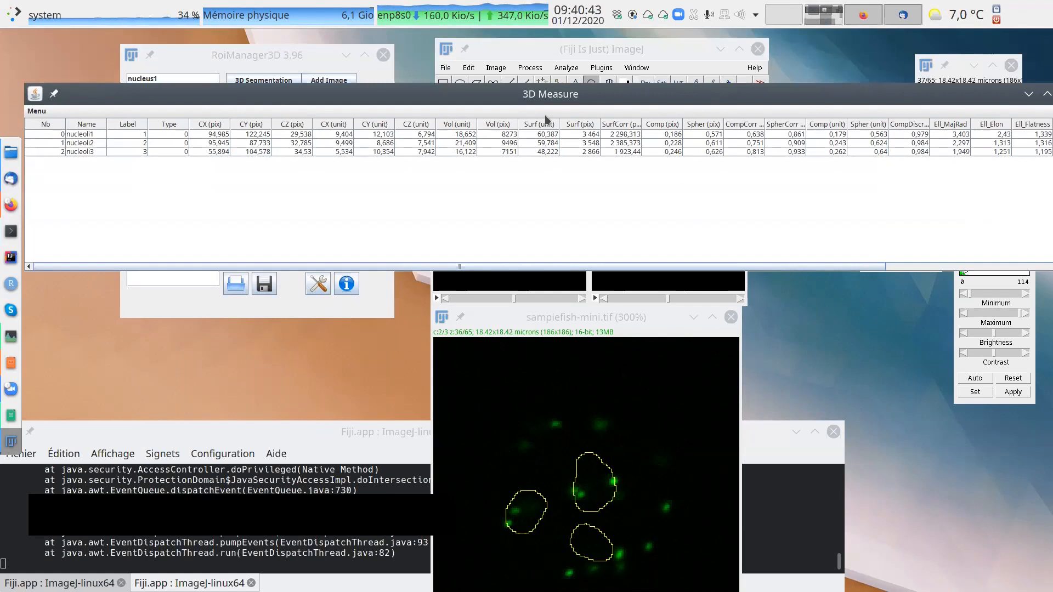
drag(546, 88, 545, 310)
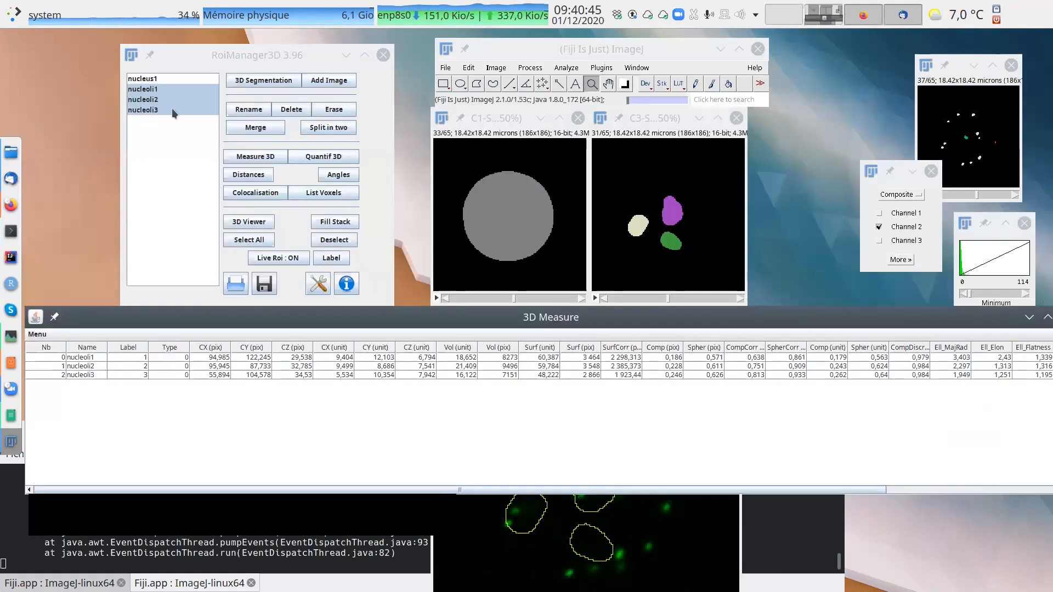
Reposition the 3D Measure table and examine the nucleoli's centre, volume, surface and ellipsoid shape columns.
click(262, 157)
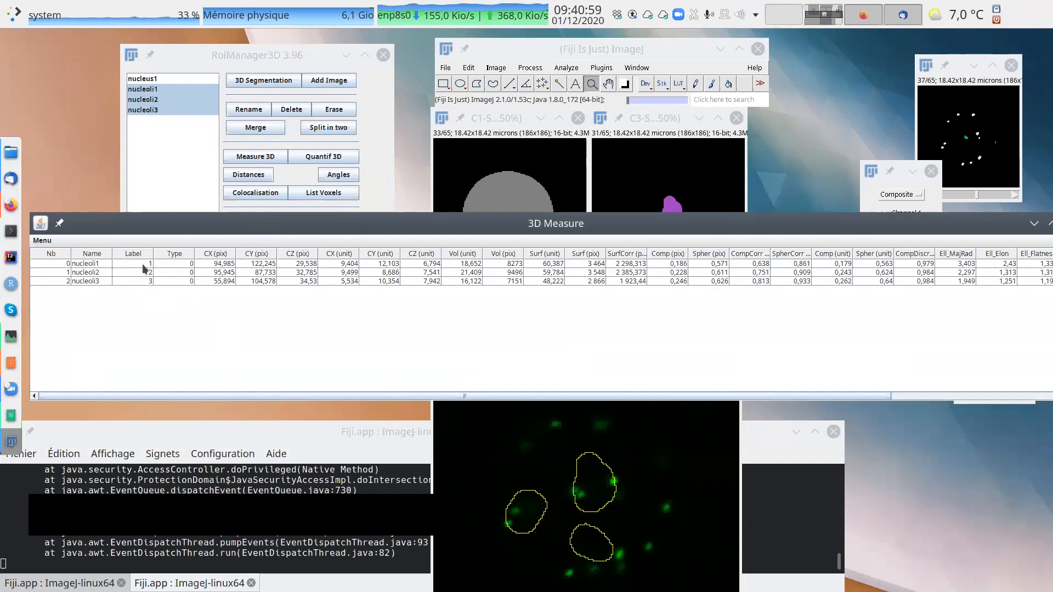
drag(210, 223, 224, 268)
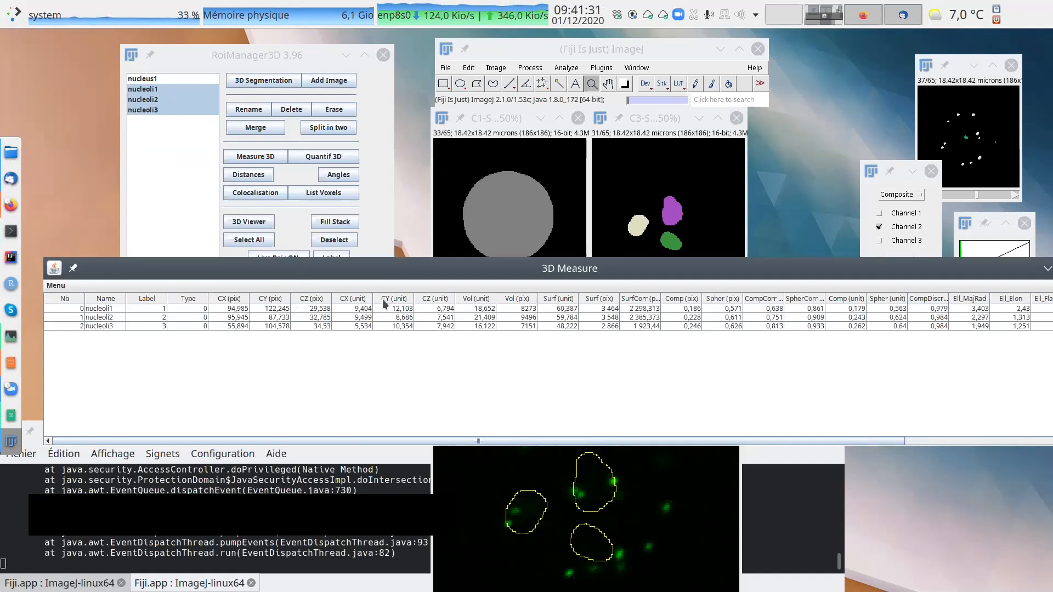
drag(491, 441, 667, 443)
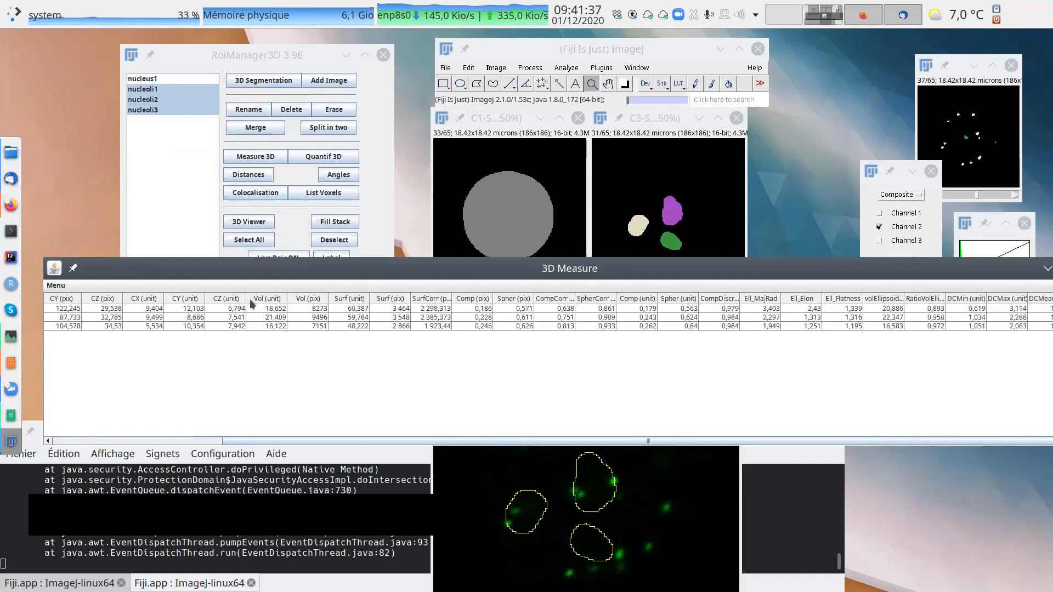
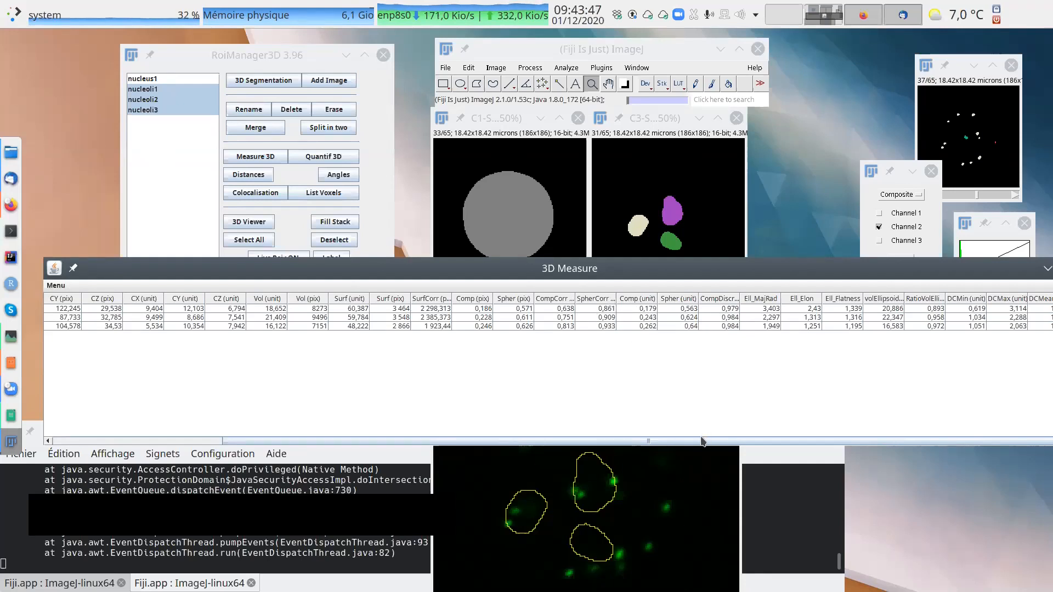
Bring the DCMin, DCMax, DCMean and DCSD columns of the 3D Measure table into view, keeping the segmented images uncovered.
scroll(702, 441, right, 1)
drag(801, 273, 671, 266)
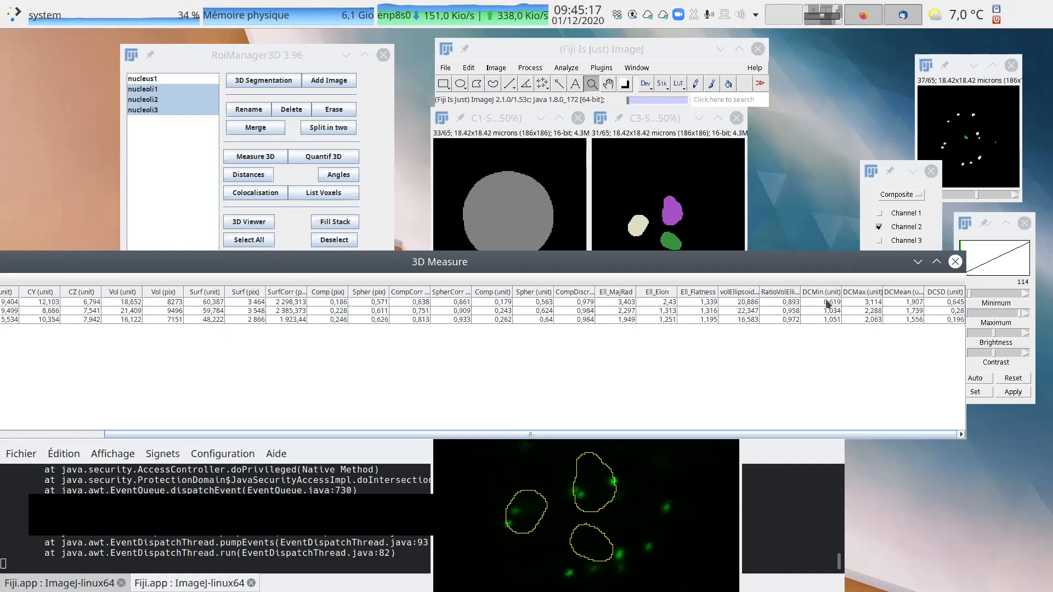
drag(642, 250, 640, 301)
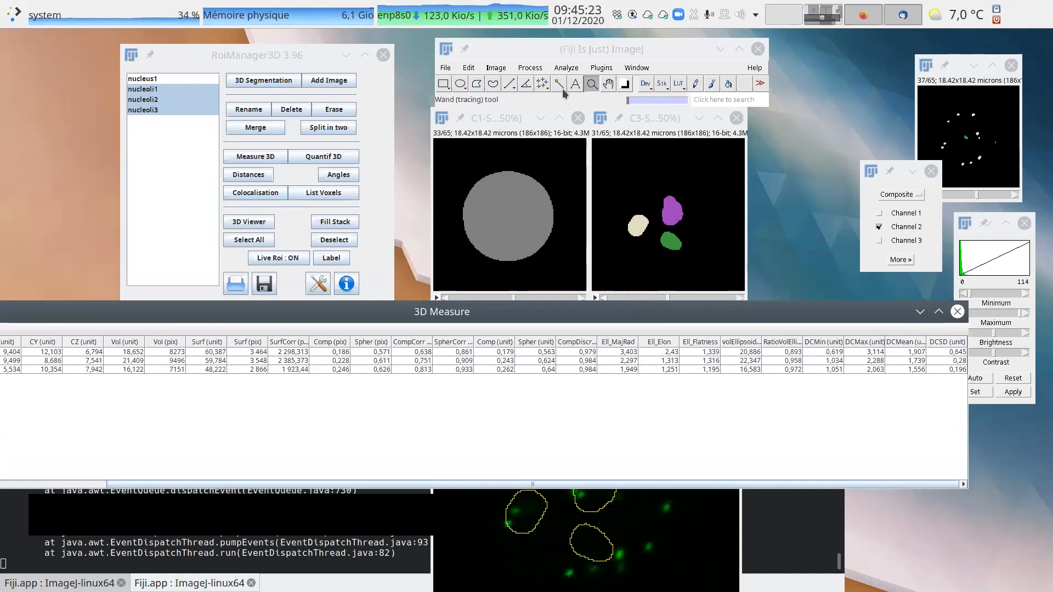
Draw a short horizontal line and a vertical line about 1.49 microns long on the purple nucleolus, and clear them.
click(509, 83)
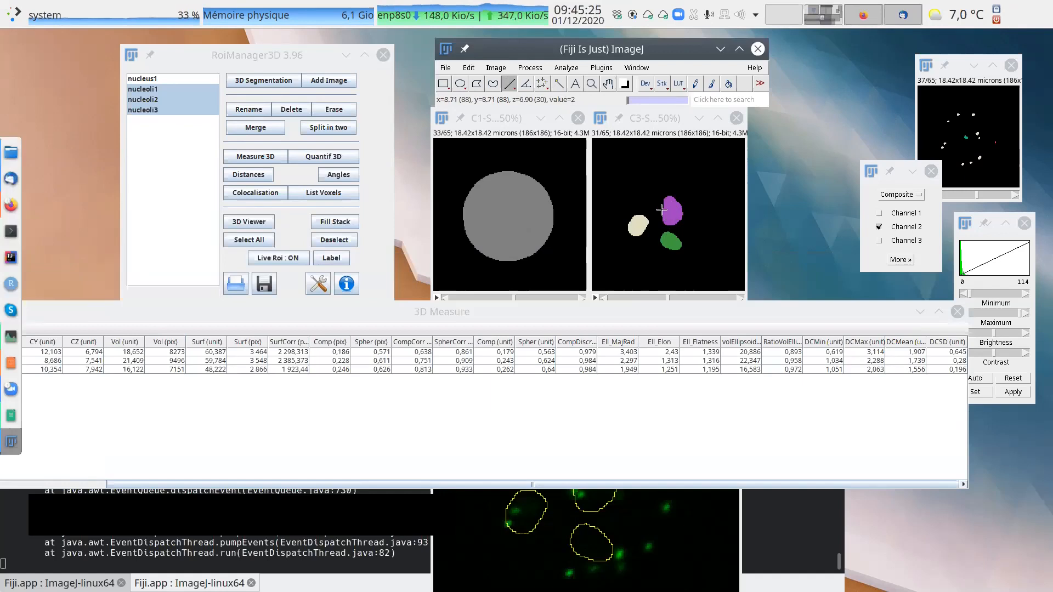
click(673, 208)
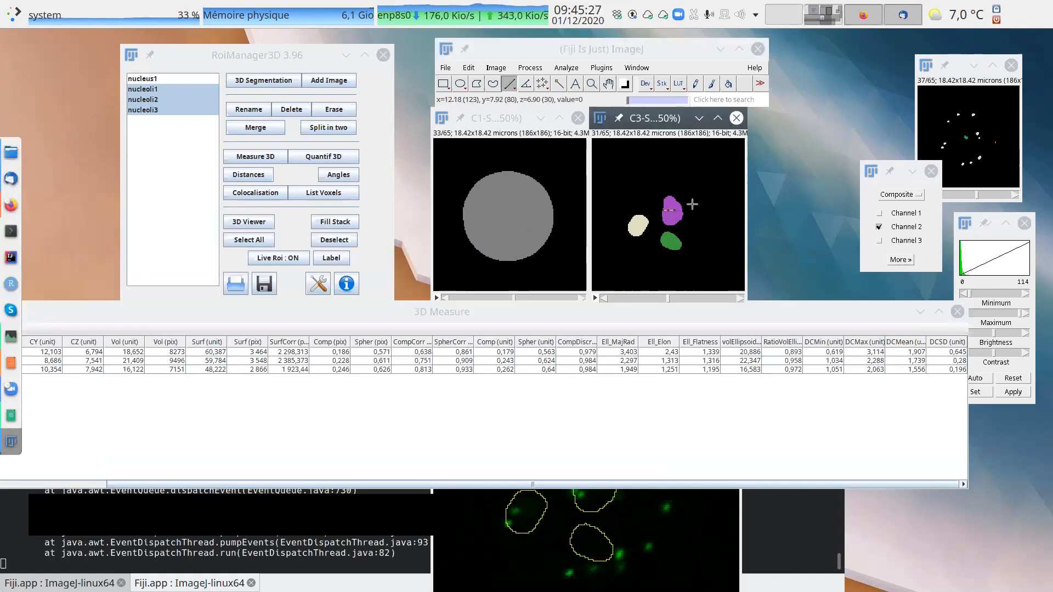
drag(670, 207, 672, 222)
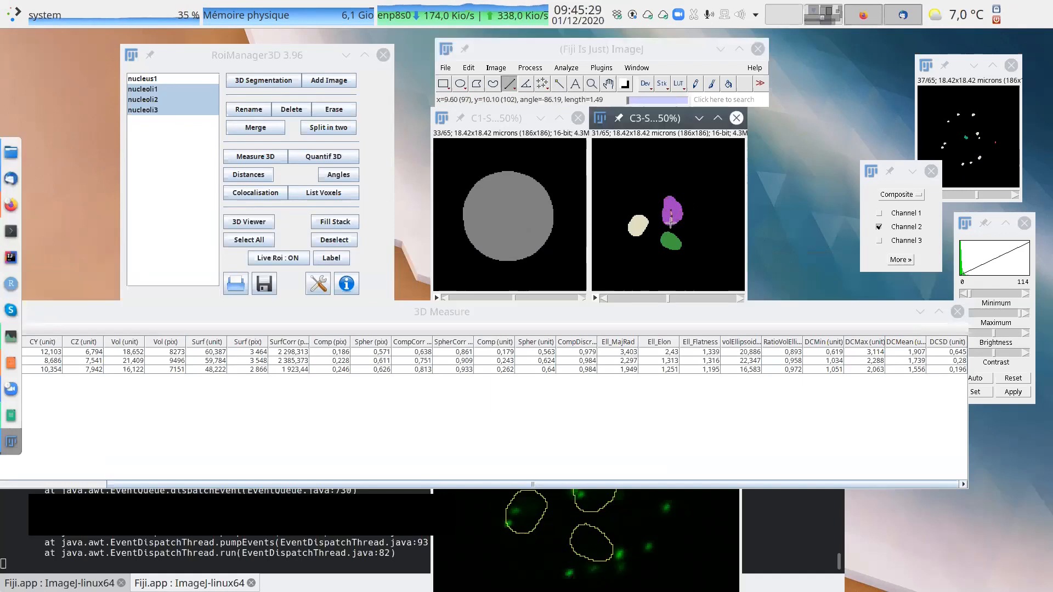
click(688, 198)
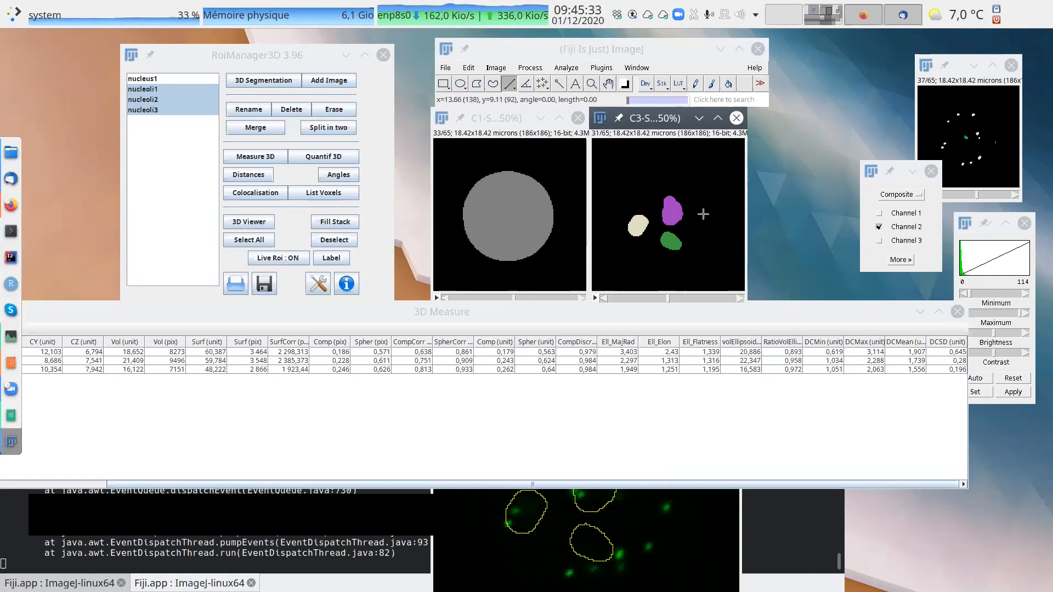
Reposition the 3D Measure table and review the nucleoli's columns from the object names through the ellipsoid shape values.
drag(727, 308, 651, 226)
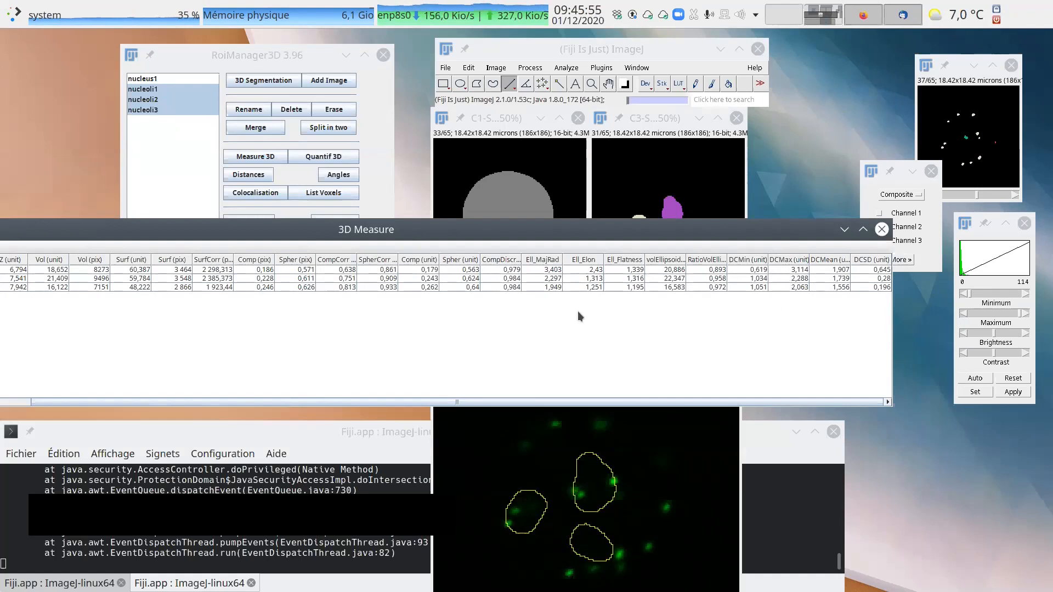
drag(630, 237, 908, 211)
scroll(656, 333, left, 5)
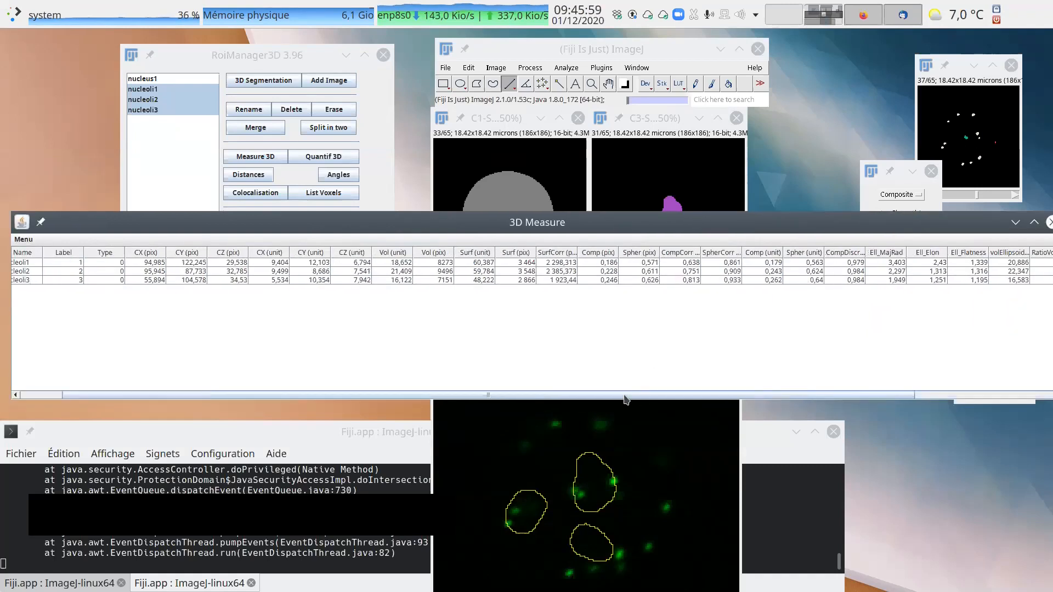
drag(905, 225, 639, 241)
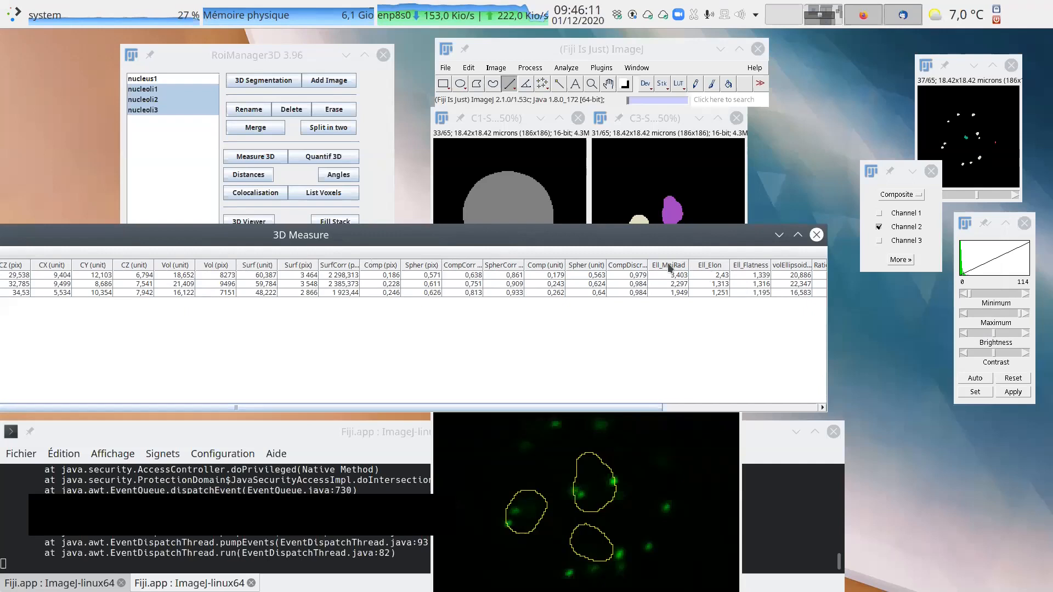
Enclose the green nucleolus in the C3 segmented image with a wide, flat oval selection.
drag(672, 241, 671, 307)
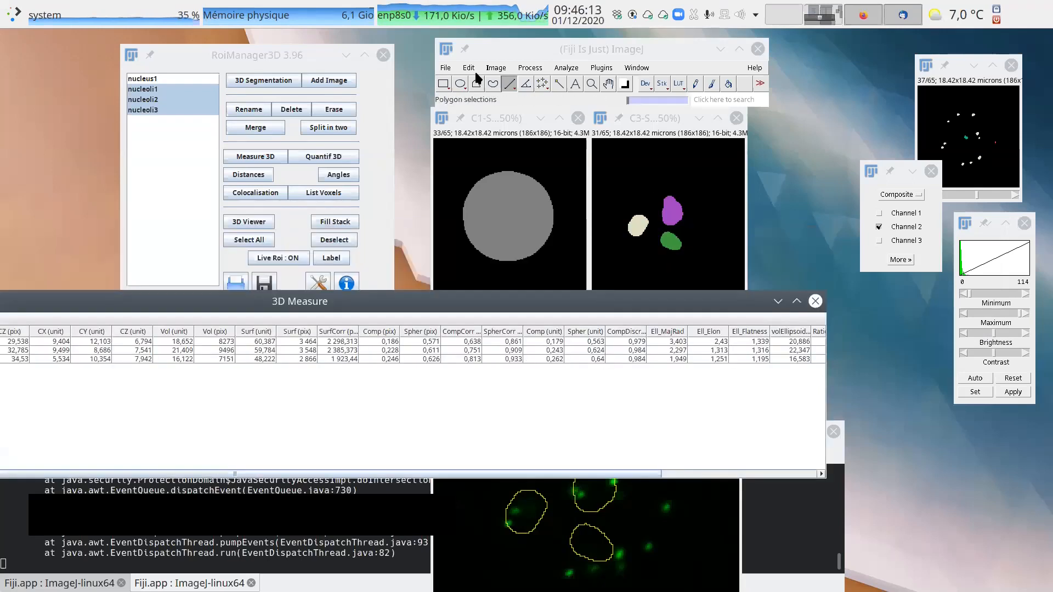
click(460, 83)
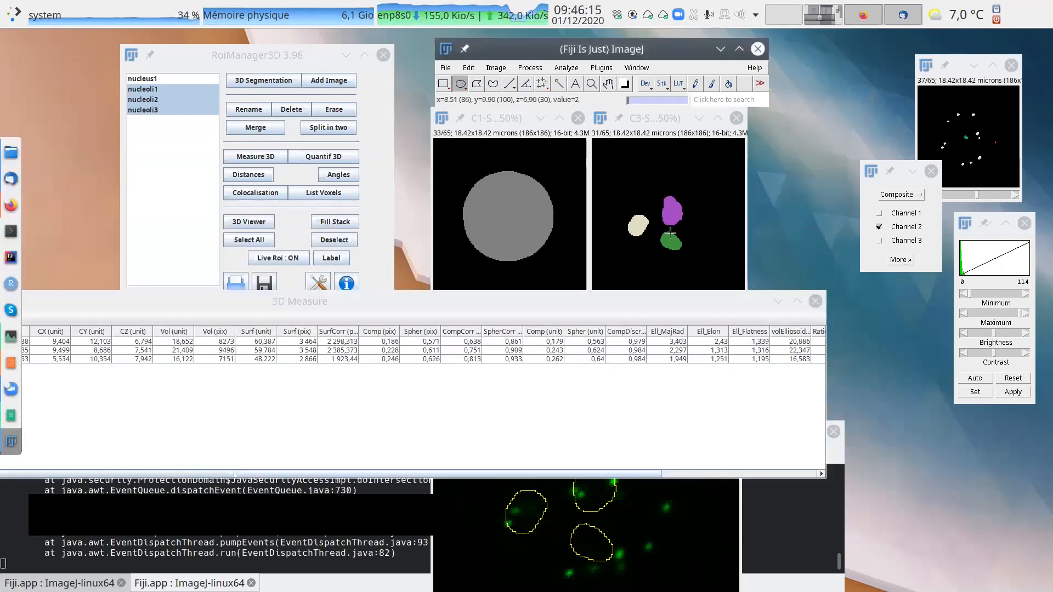
mouse_move(670, 233)
mouse_down()
mouse_move(705, 256)
mouse_move(687, 237)
mouse_up()
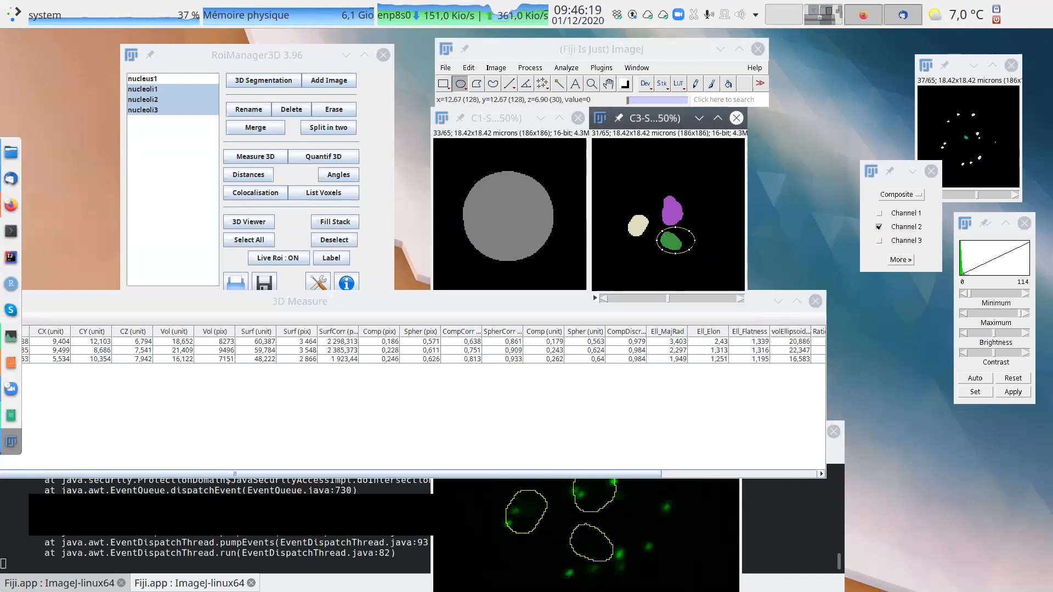
click(679, 236)
drag(654, 232, 701, 252)
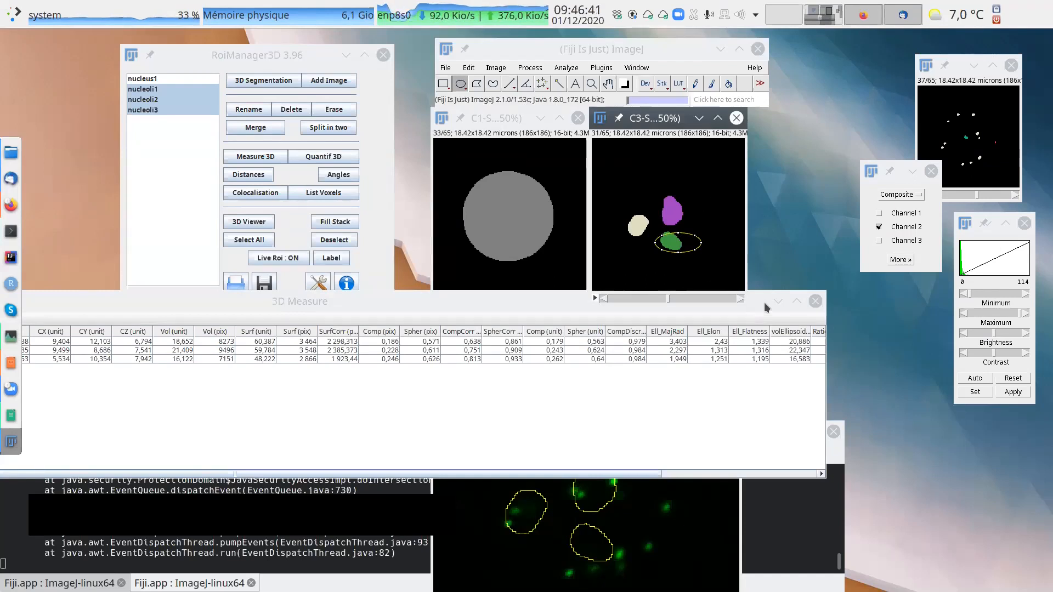
Review the nucleoli's centre, volume and ellipsoid columns in the 3D Measure table and close the table.
drag(561, 301, 684, 316)
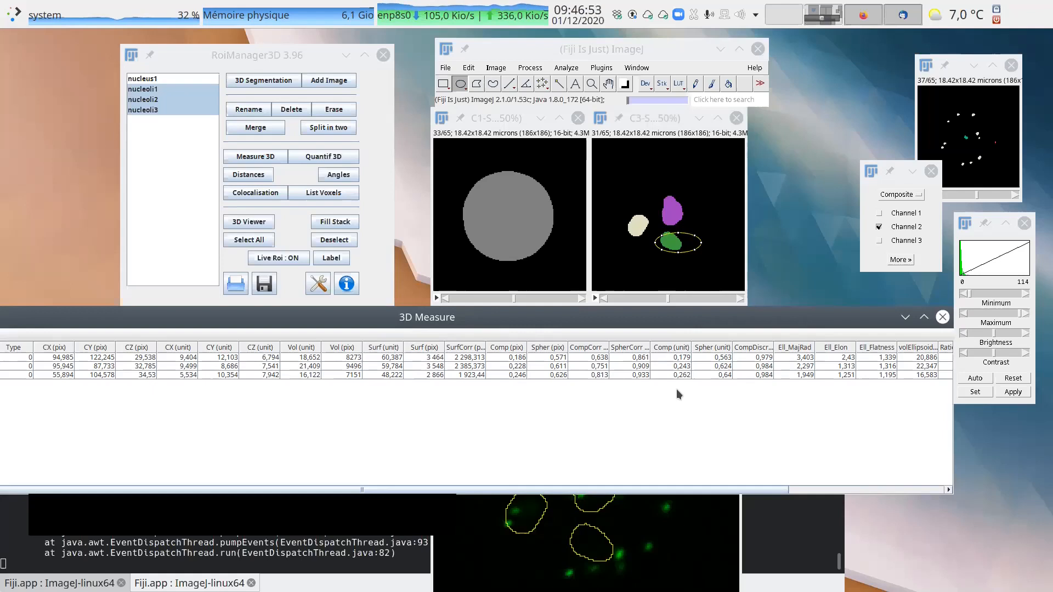
drag(645, 318, 482, 331)
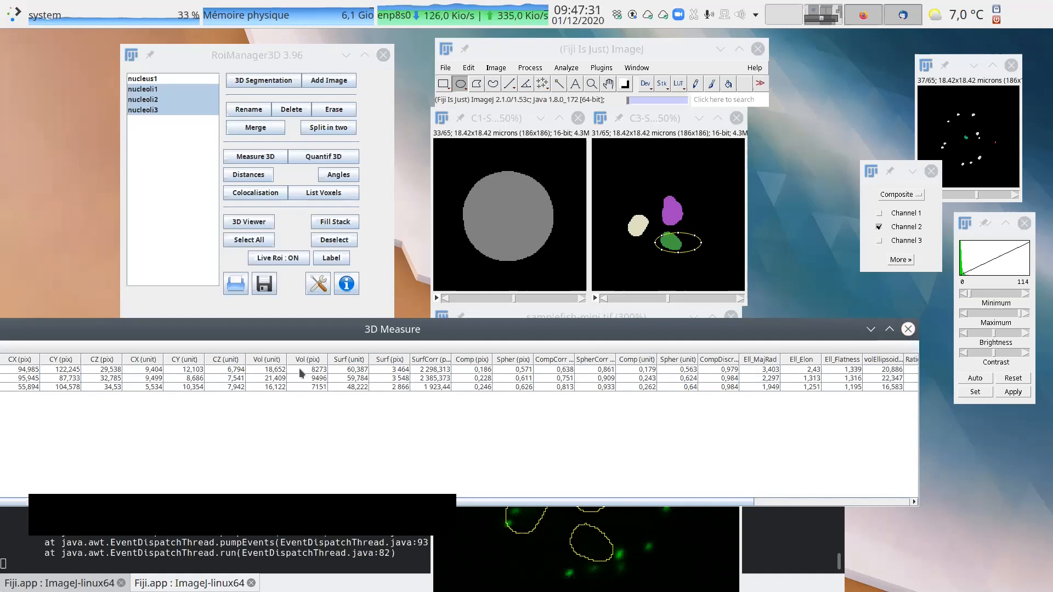
click(908, 330)
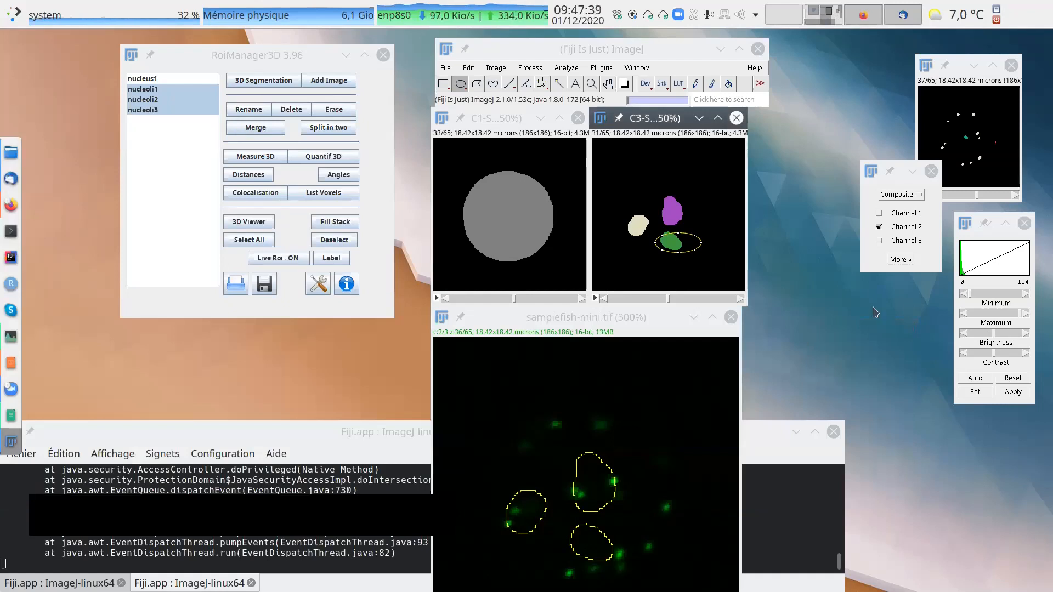
Move samplefish-mini clear of the segmented nucleus image and select nucleus1 to outline it on that segmented image.
drag(627, 318, 794, 182)
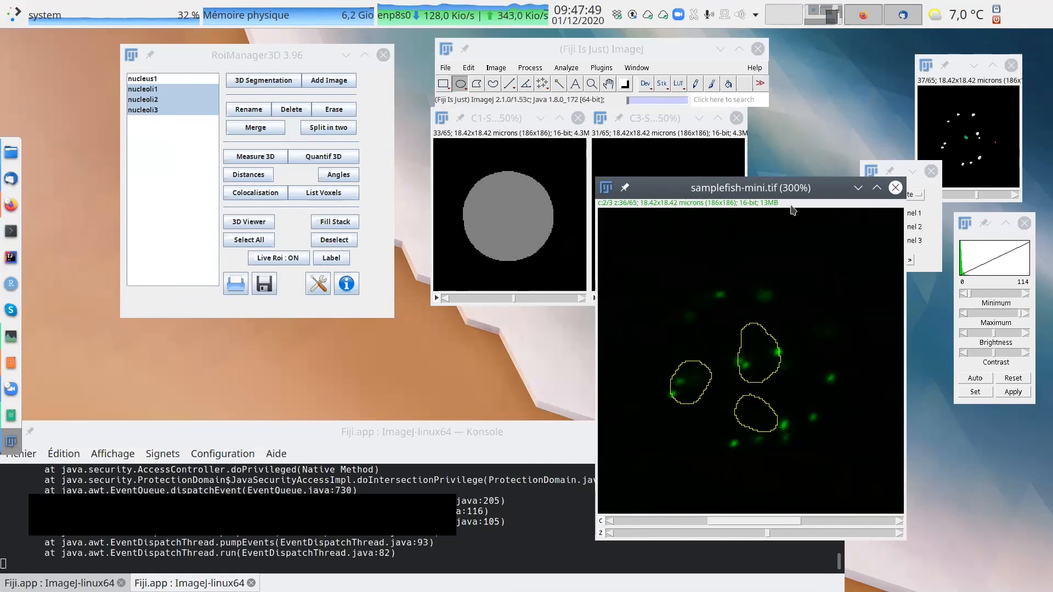
drag(804, 184, 831, 134)
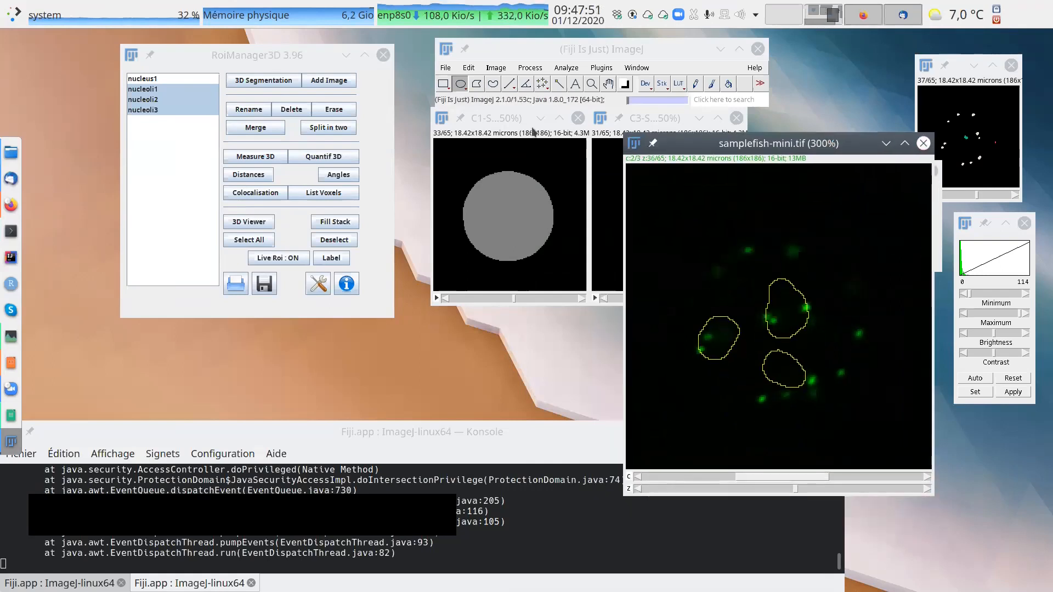
click(512, 120)
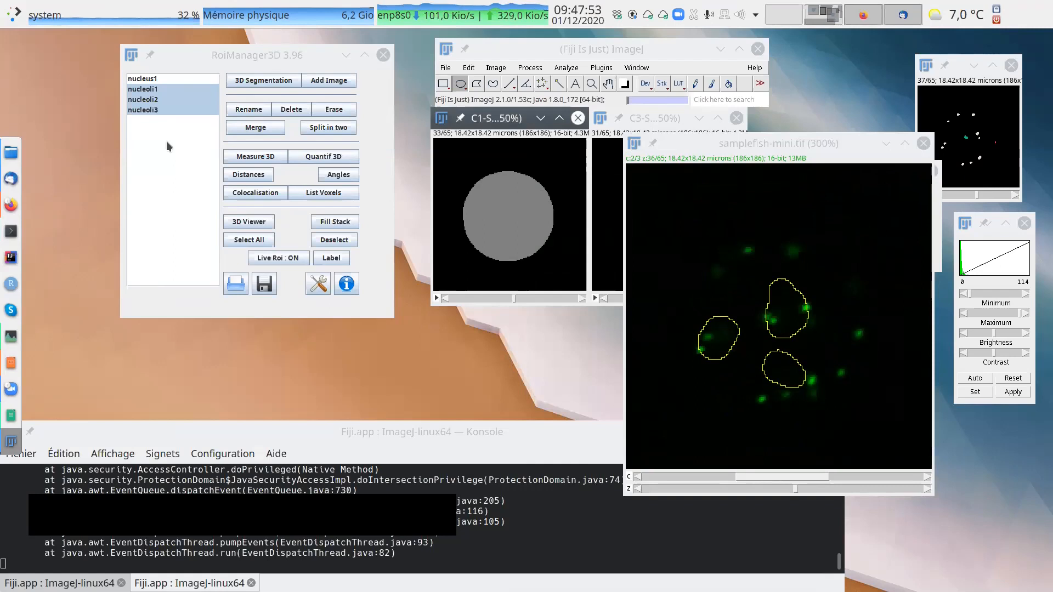
click(158, 79)
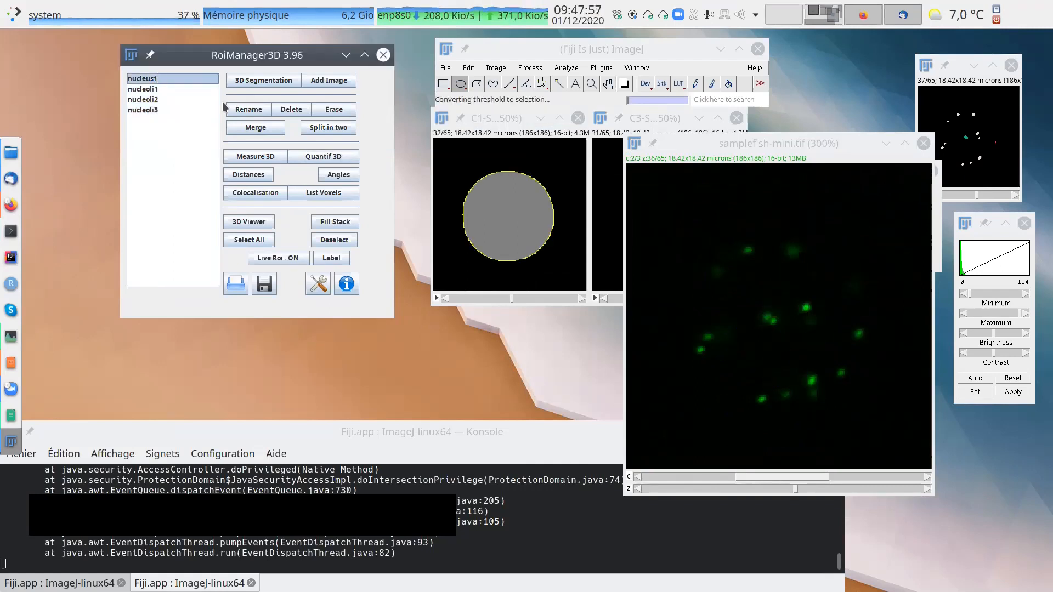
Make channel 1 of samplefish-mini active and display it in Grayscale mode.
drag(713, 143, 587, 125)
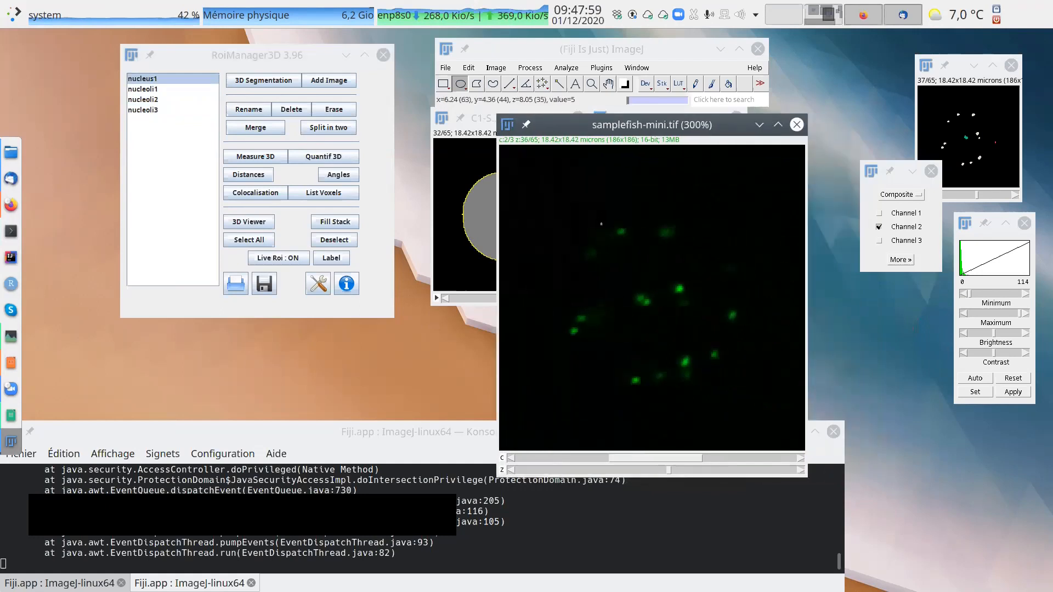
click(563, 458)
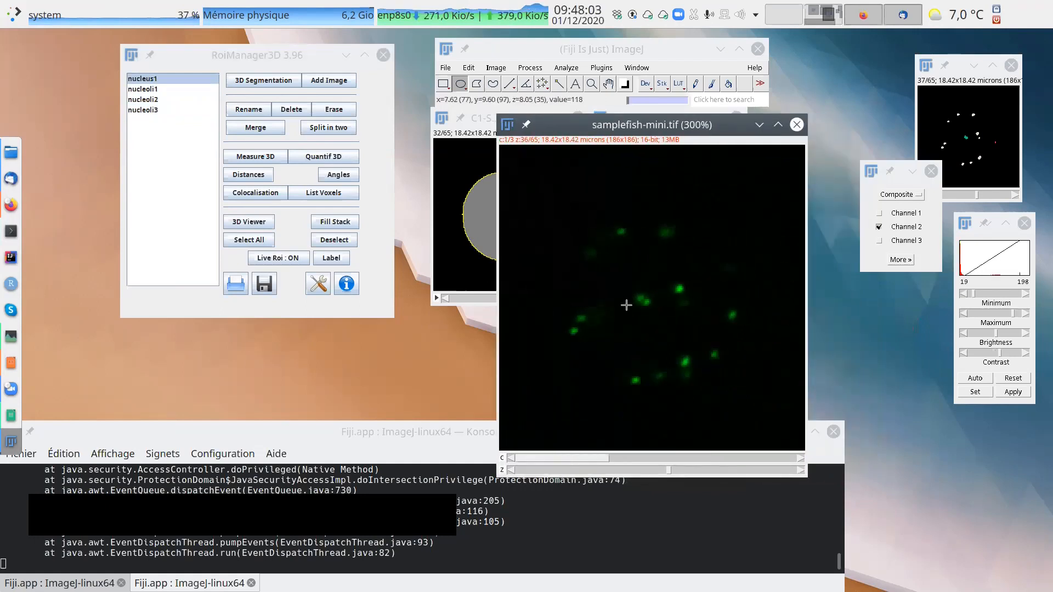
click(880, 213)
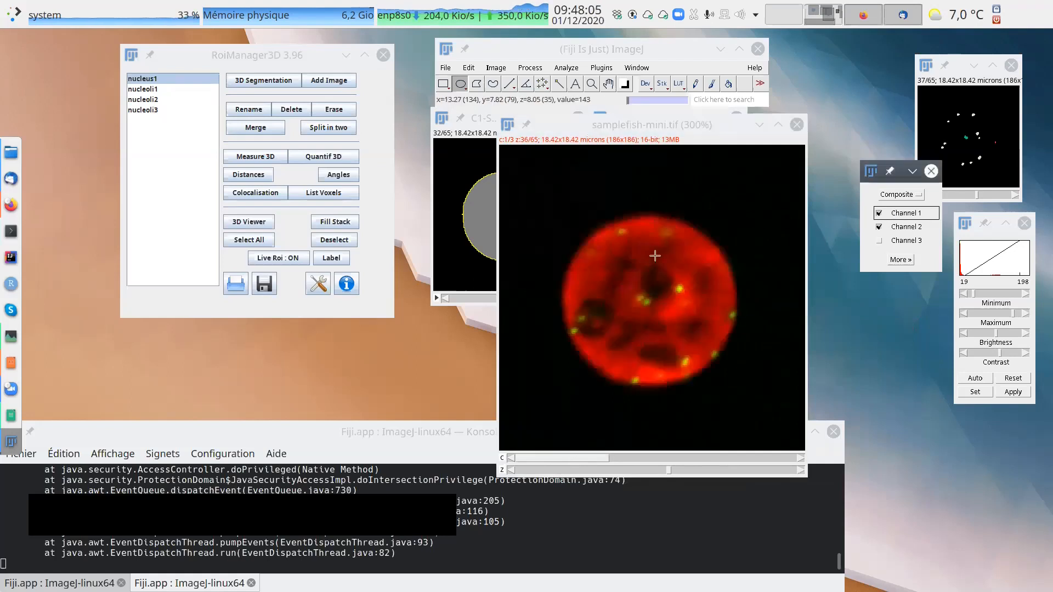
click(911, 195)
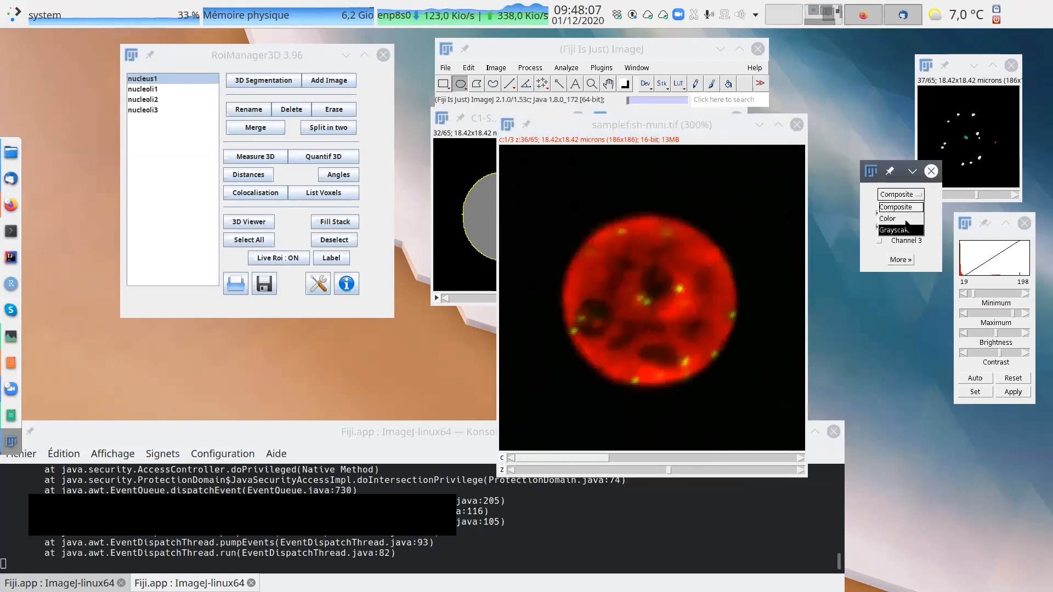
click(906, 229)
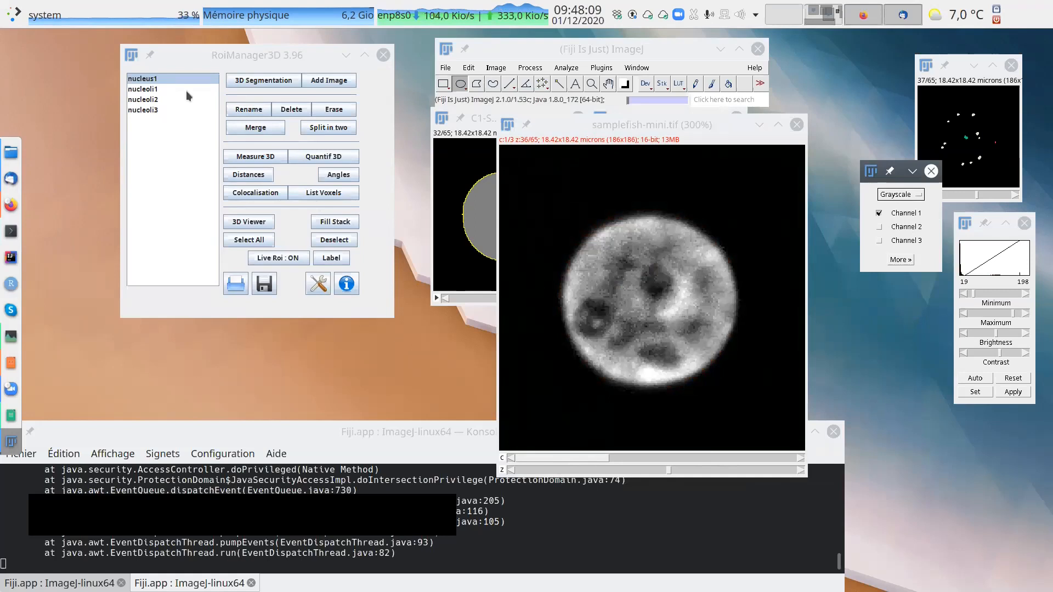
Overlay the nucleus1 contour on samplefish-mini and go to slice 34 of the stack.
click(157, 89)
click(148, 79)
drag(669, 471, 660, 471)
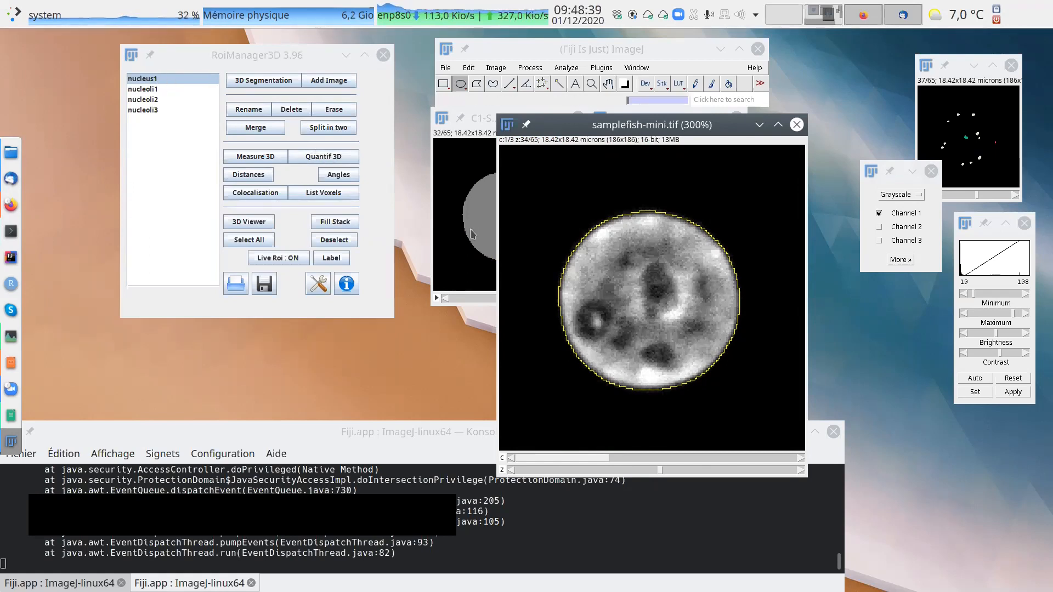
Run Quantif 3D on nucleus1, move the results table off the object list, and minimize the Log window.
click(325, 158)
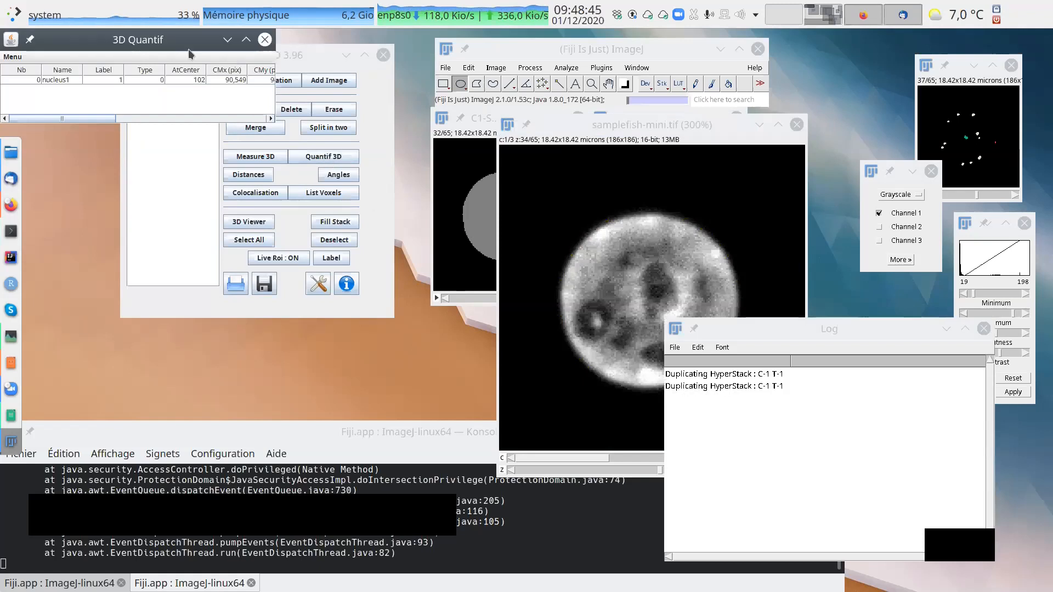
drag(378, 130, 343, 209)
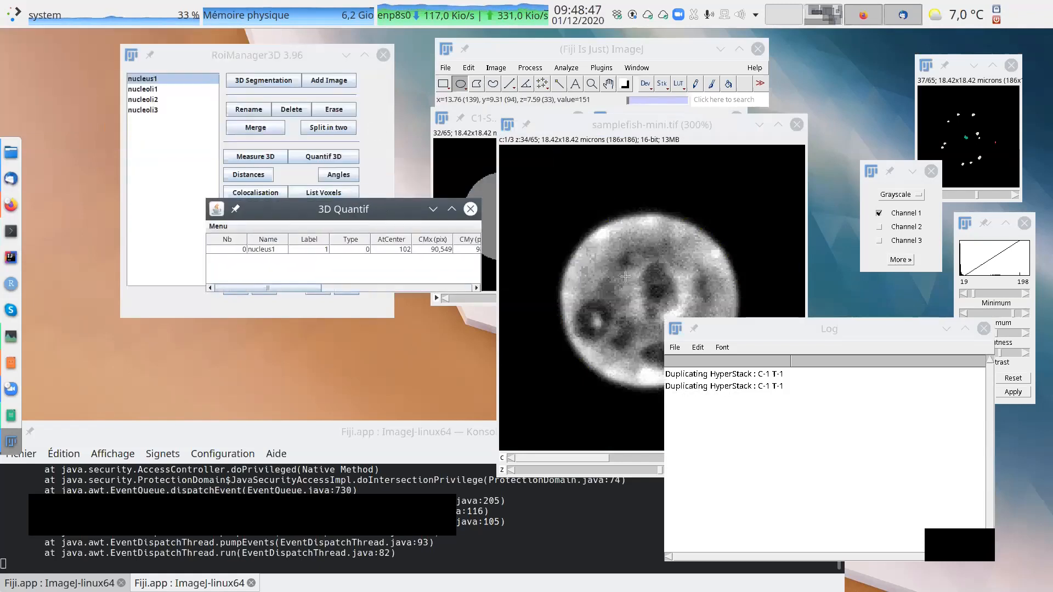
drag(802, 334, 879, 268)
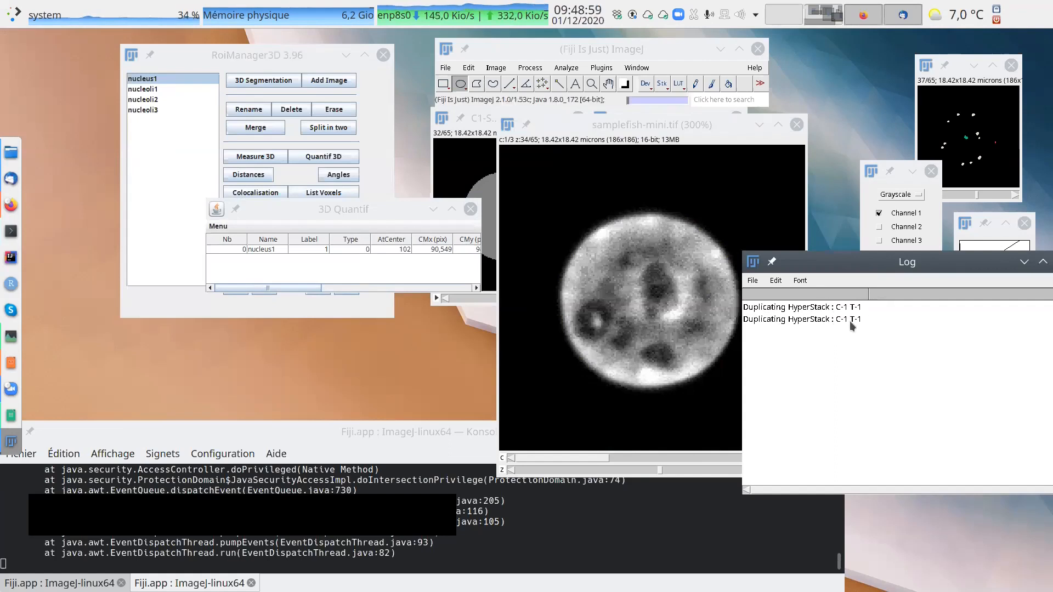
drag(921, 269, 826, 318)
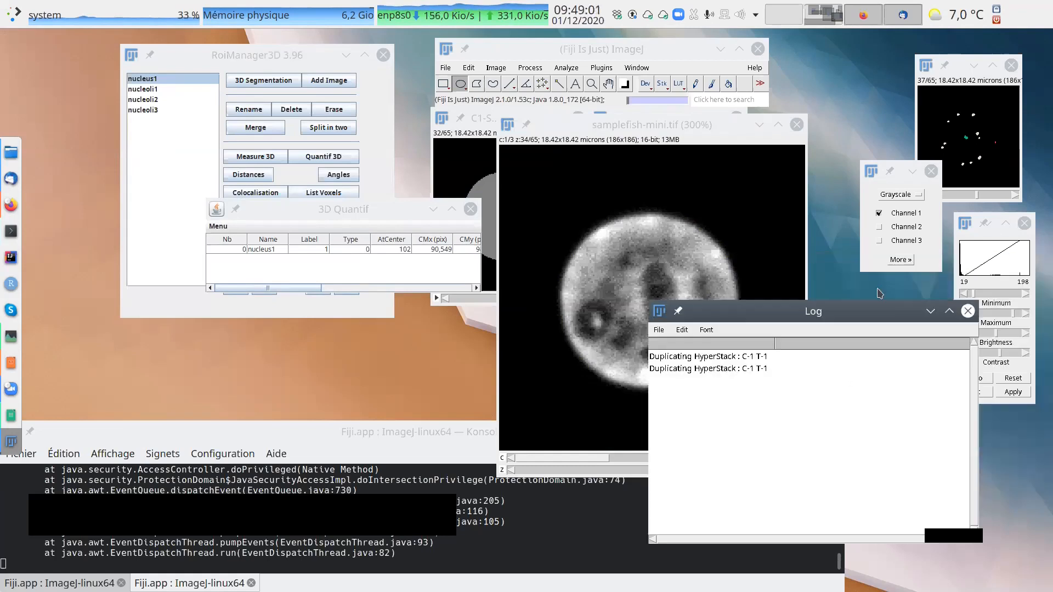
click(928, 312)
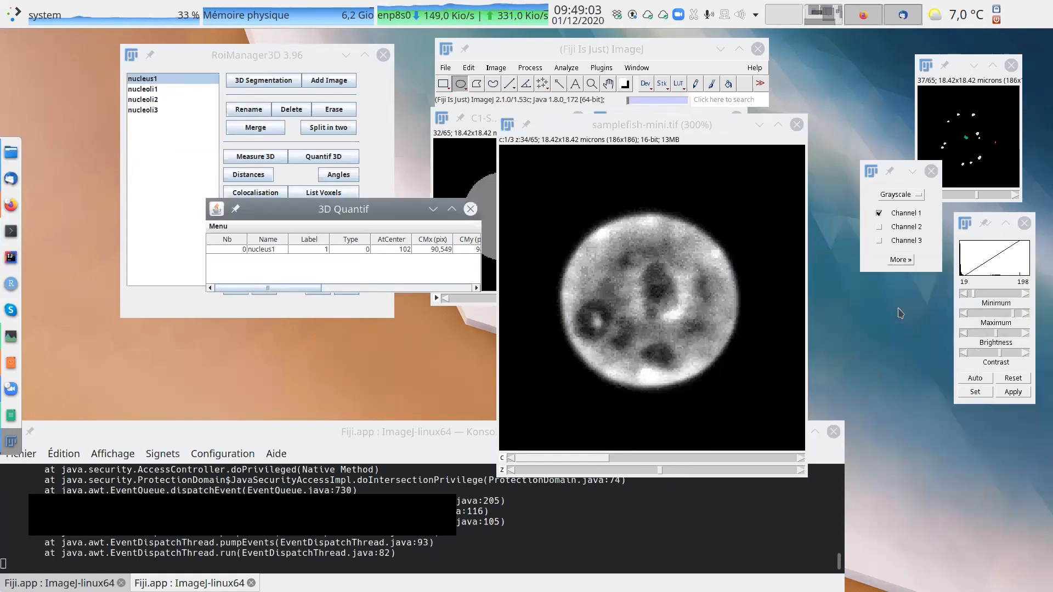
Enlarge the 3D Quantif table to show every column, highlight nucleus1's AtCenter value, and move the table lower.
drag(388, 209, 478, 200)
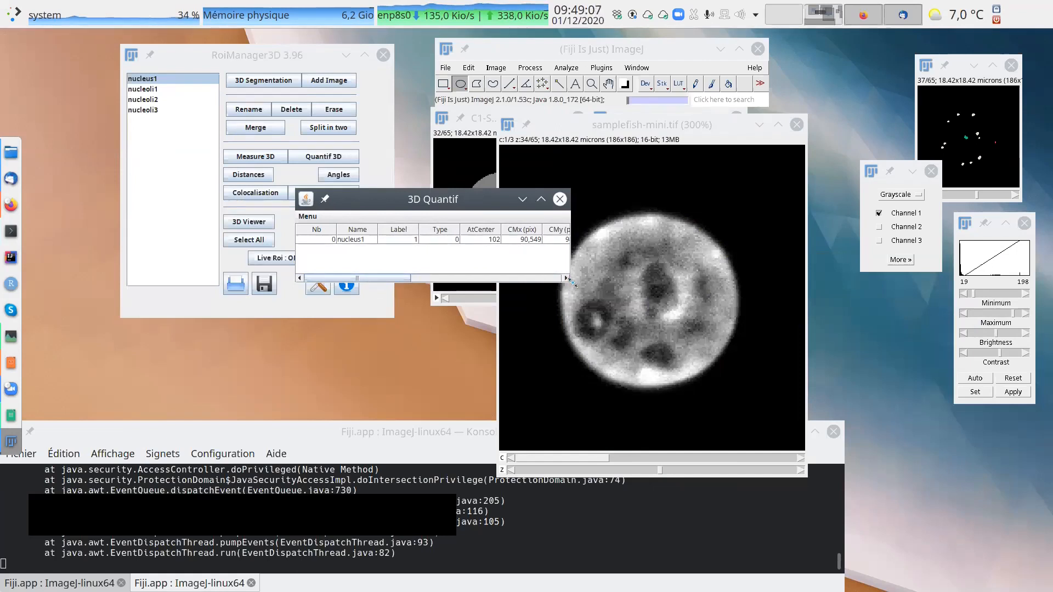
drag(567, 283, 956, 303)
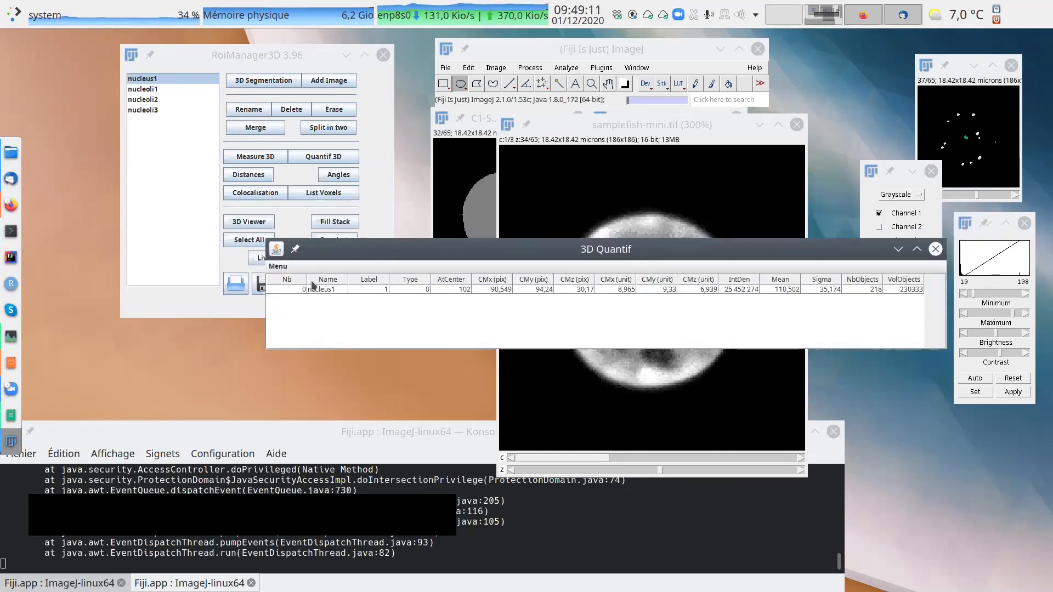
click(330, 288)
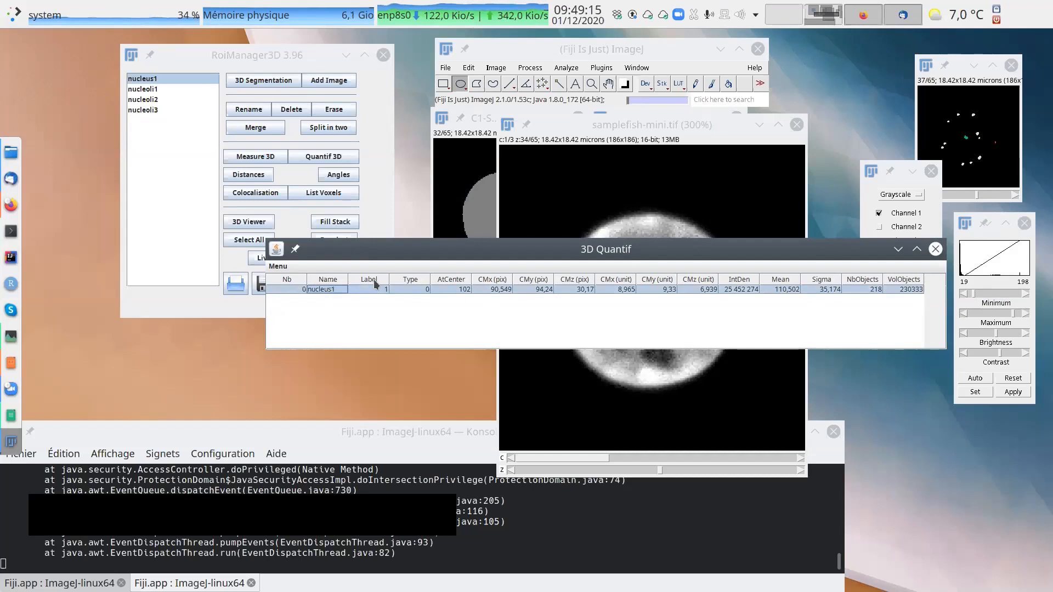
click(459, 288)
drag(514, 259, 412, 330)
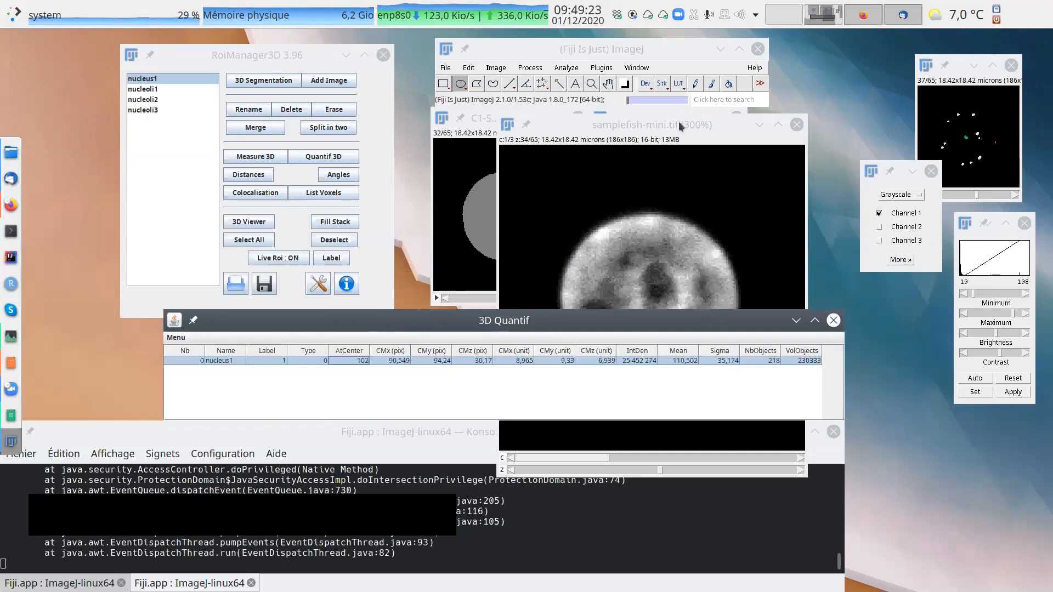
Overlay the nucleus1 contour on samplefish-mini again, go to slice 29, and bring the 3D Quantif table forward.
drag(679, 122, 729, 76)
click(152, 91)
click(153, 80)
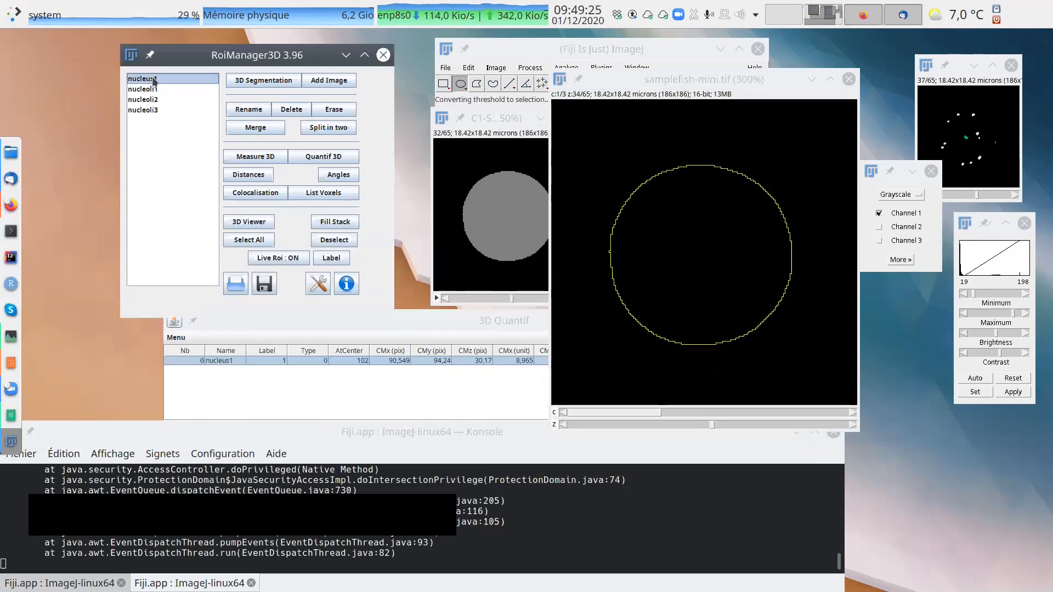
drag(712, 424, 691, 423)
click(425, 362)
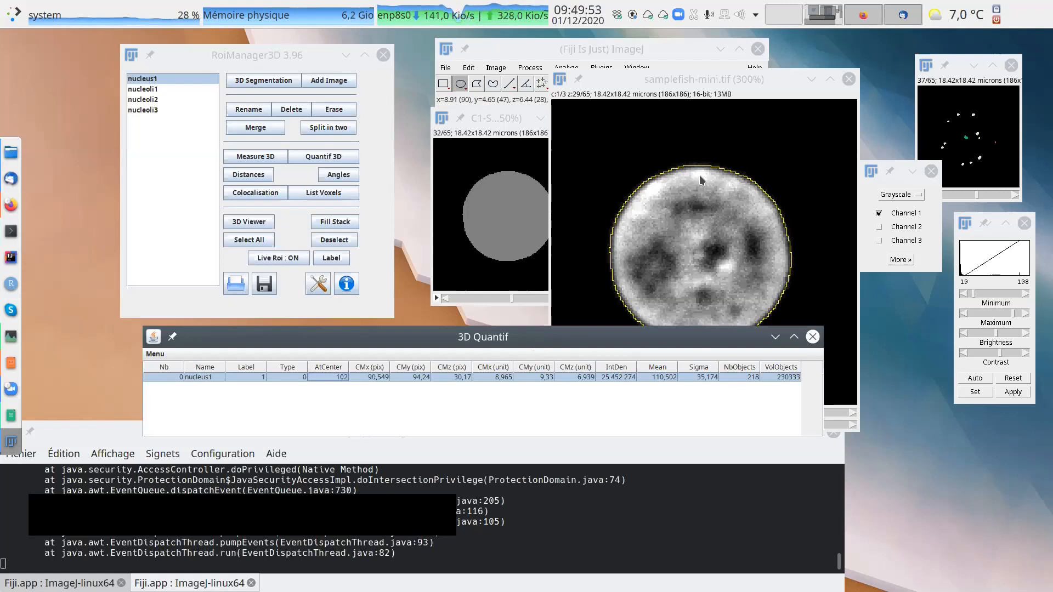
Go to slice 31 of samplefish-mini and place the 3D Quantif table below the 3D Manager window.
drag(725, 80, 766, 119)
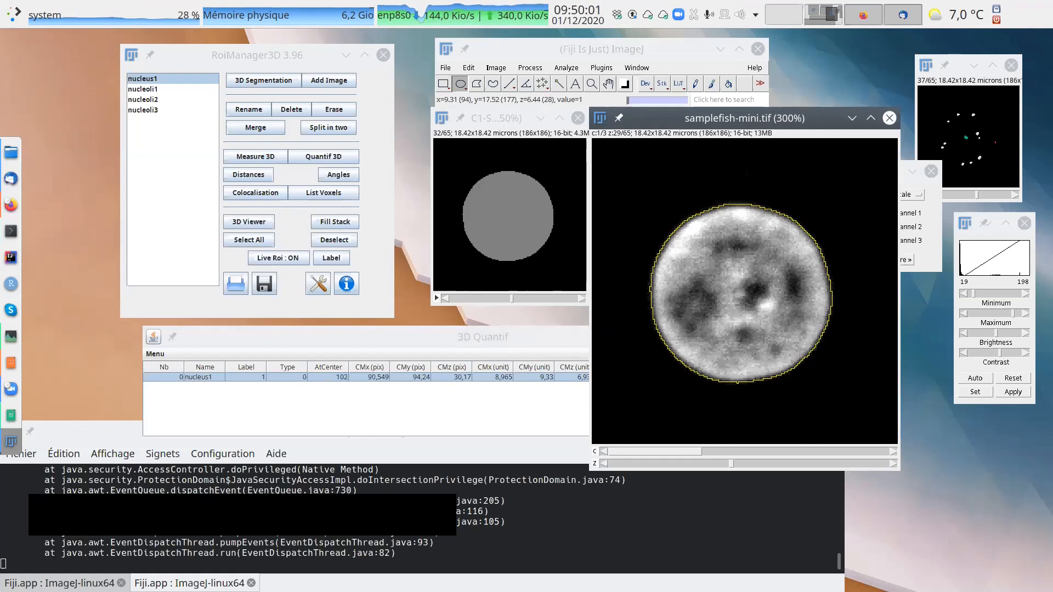
mouse_move(730, 465)
mouse_down()
mouse_move(818, 465)
mouse_move(729, 473)
mouse_move(785, 466)
mouse_move(740, 466)
mouse_up()
click(554, 335)
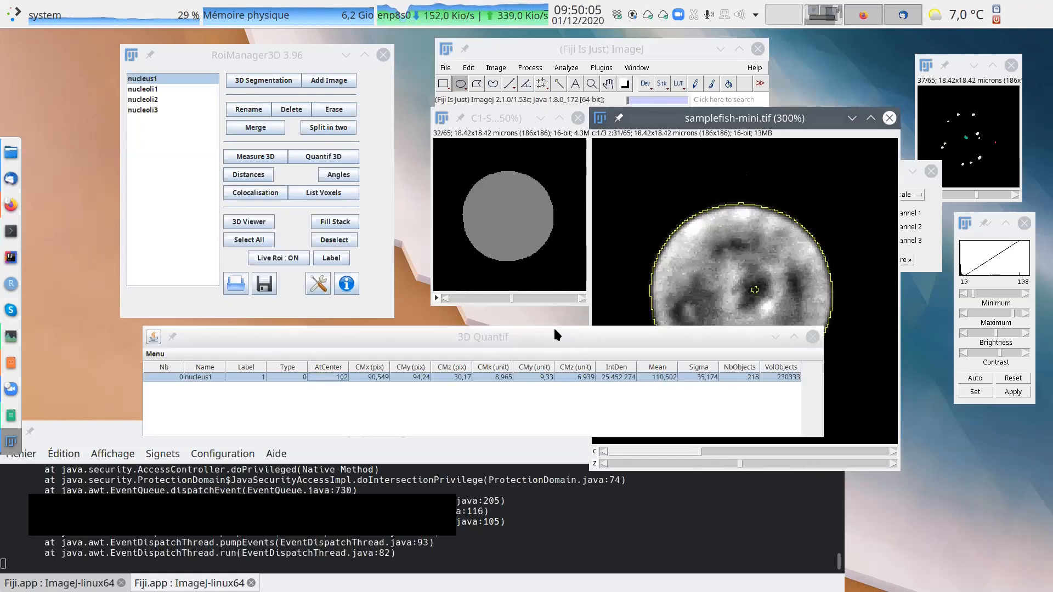
drag(595, 335, 545, 296)
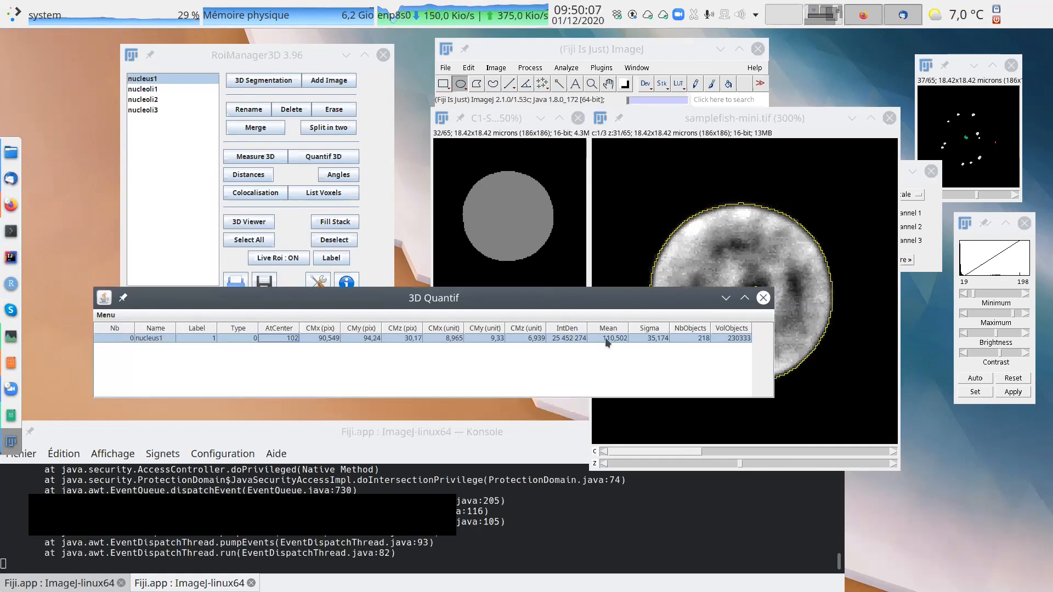
drag(608, 305, 583, 368)
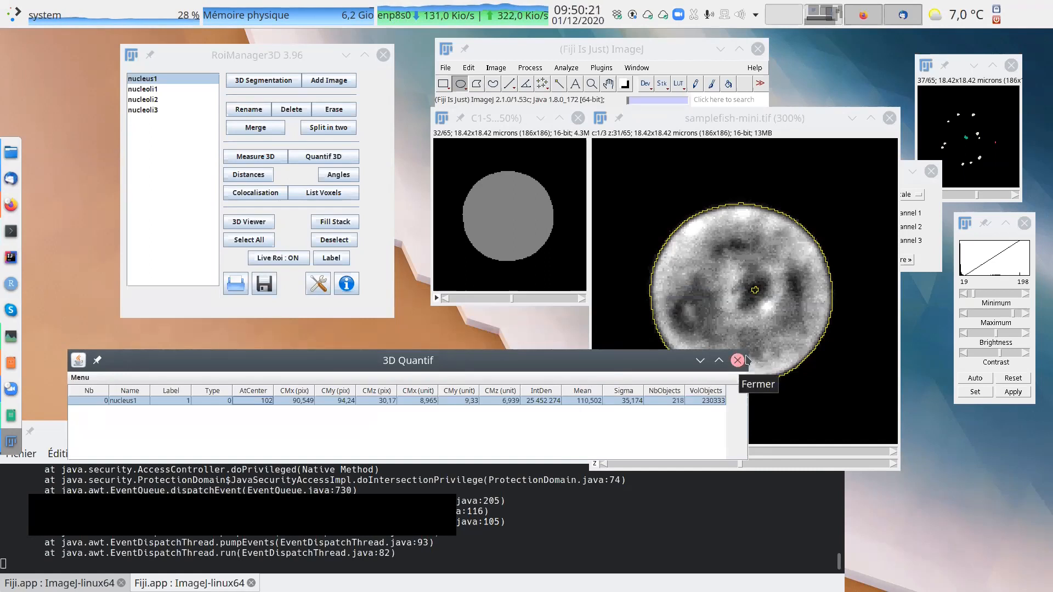
Make channel 2 of samplefish-mini active and run Quantif 3D on nucleus1.
click(755, 124)
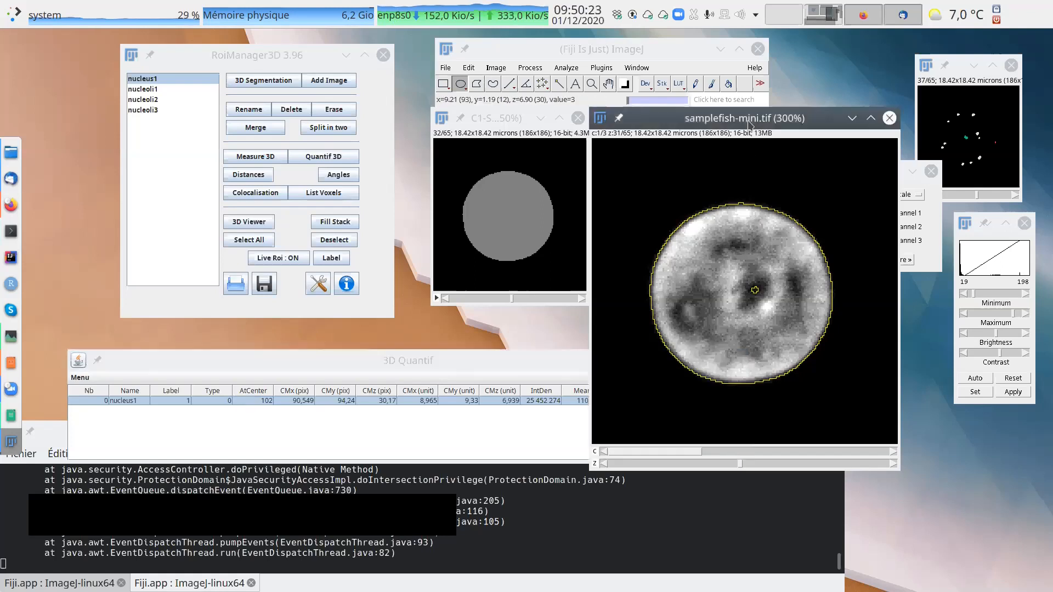
click(746, 451)
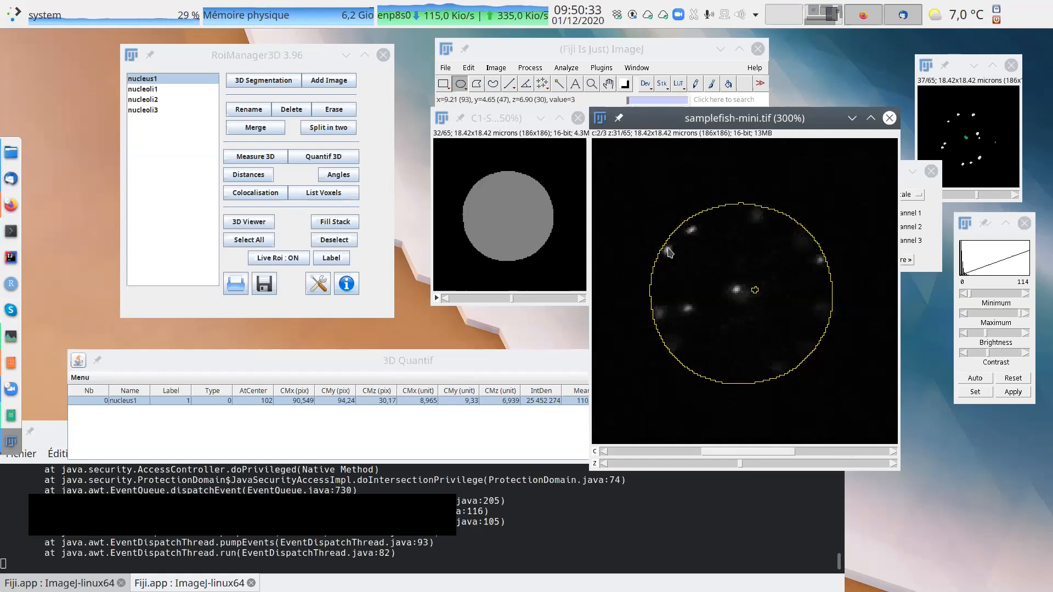
click(686, 451)
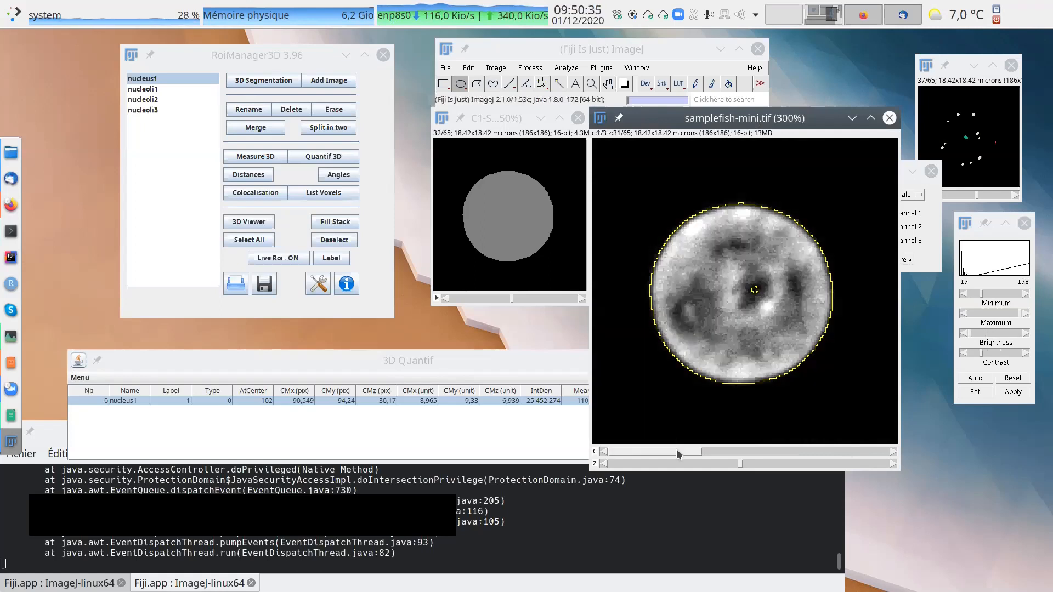
click(750, 452)
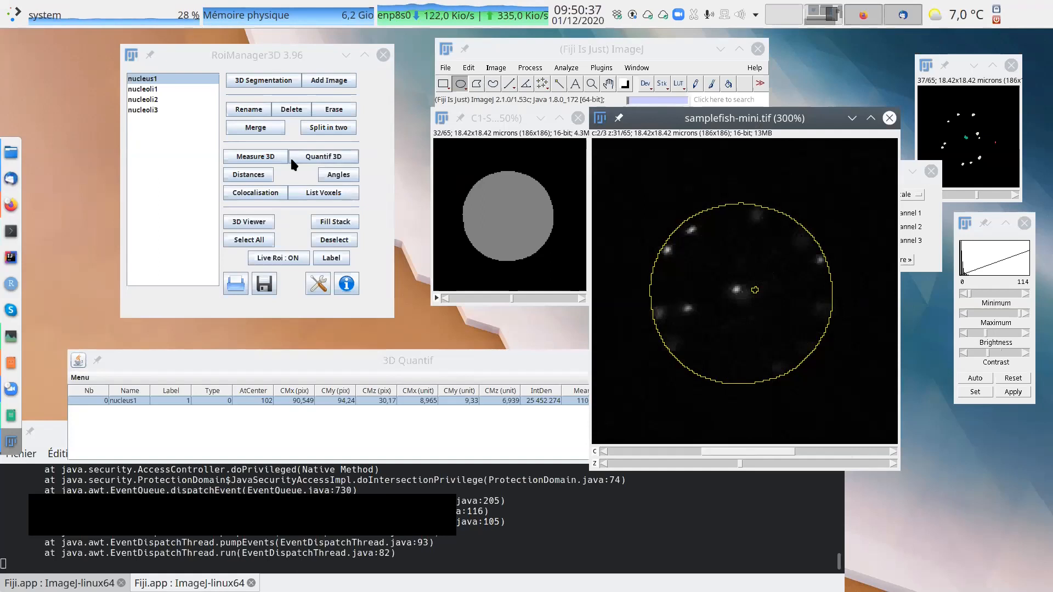
click(333, 160)
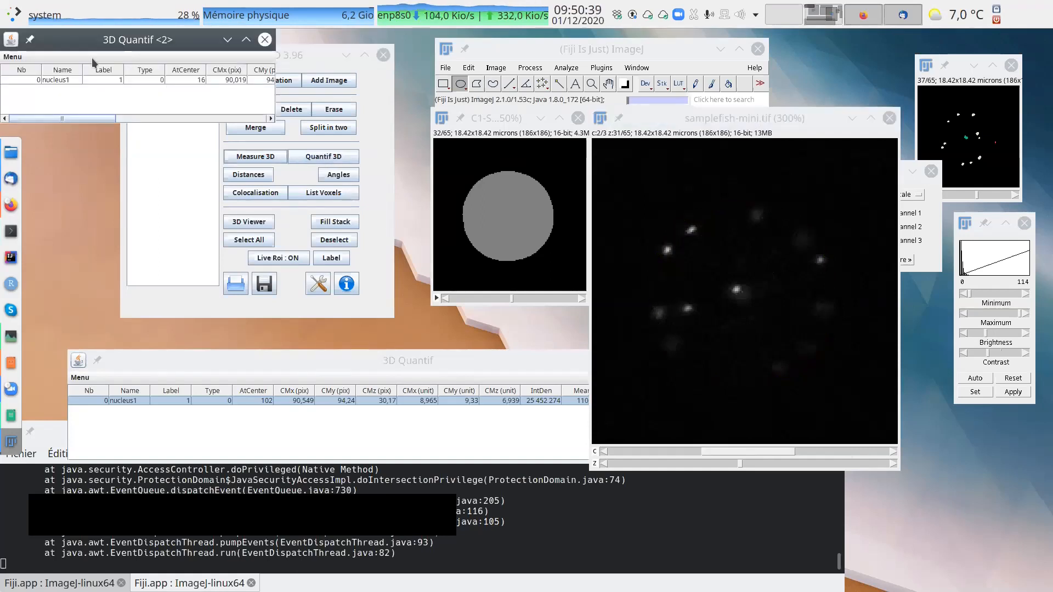
Close the channel 1 results table, and enlarge the channel 2 results to show every column below the 3D Manager.
drag(123, 45, 332, 224)
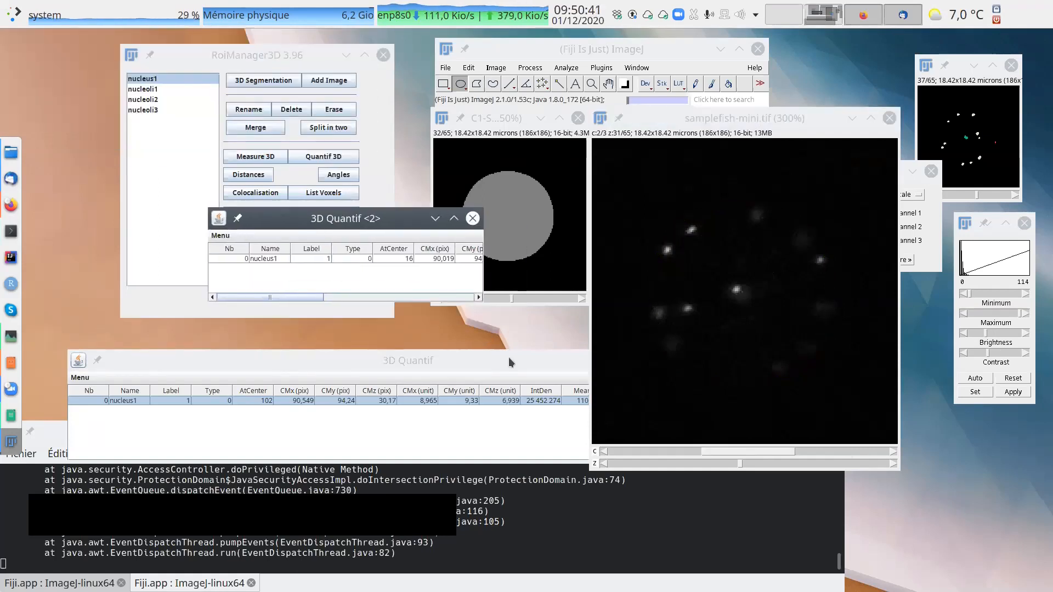
click(509, 359)
click(738, 360)
drag(482, 300, 986, 457)
drag(795, 219, 793, 289)
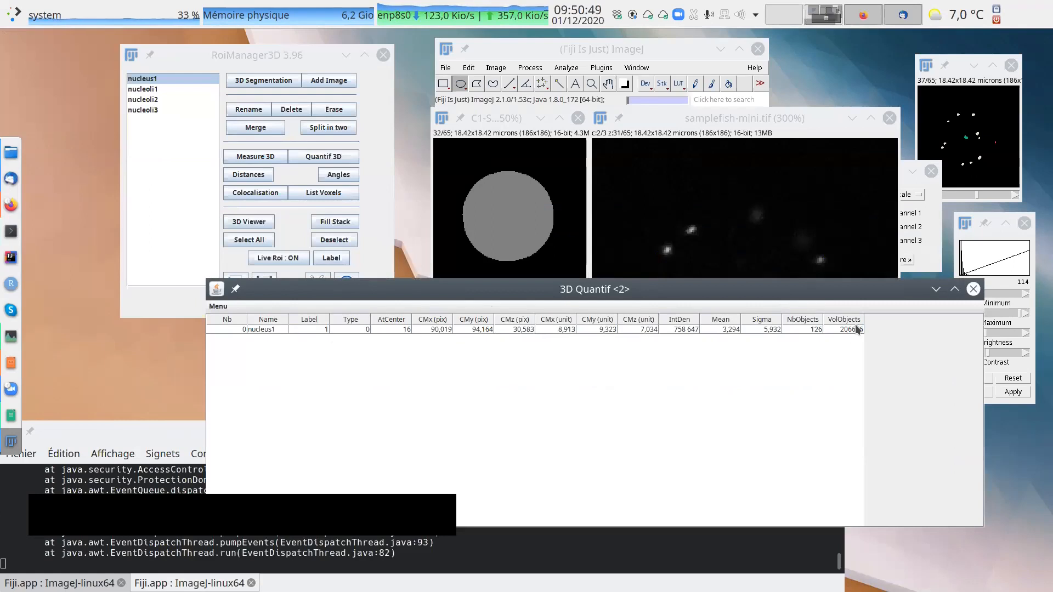
drag(833, 279, 723, 356)
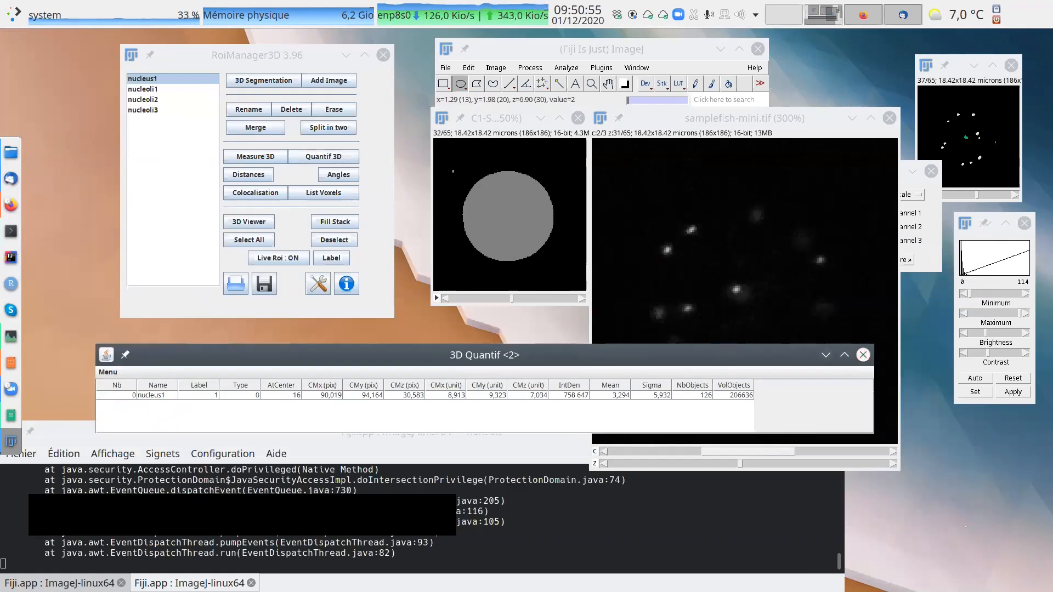
Overlay the nucleus1 contour on channel 2 of samplefish-mini, auto-adjust the contrast, and go to slice 32.
click(694, 123)
click(157, 79)
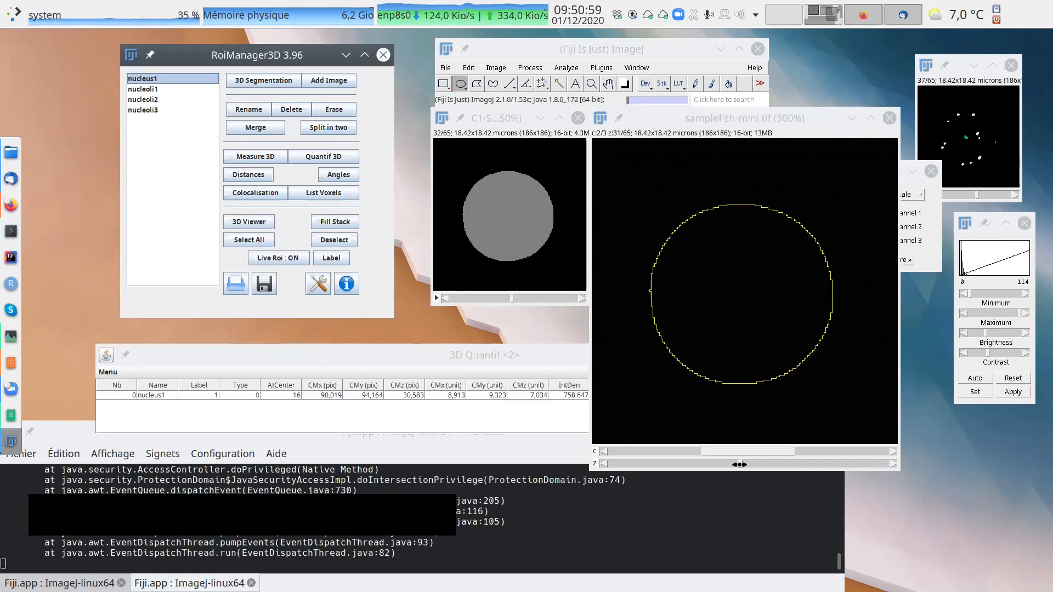
click(974, 380)
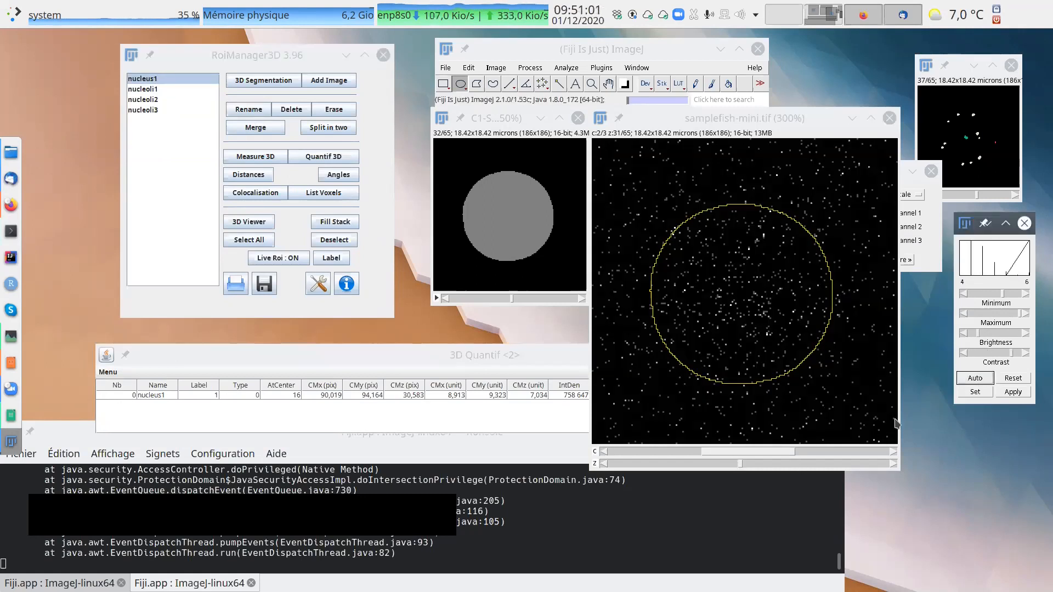
click(736, 471)
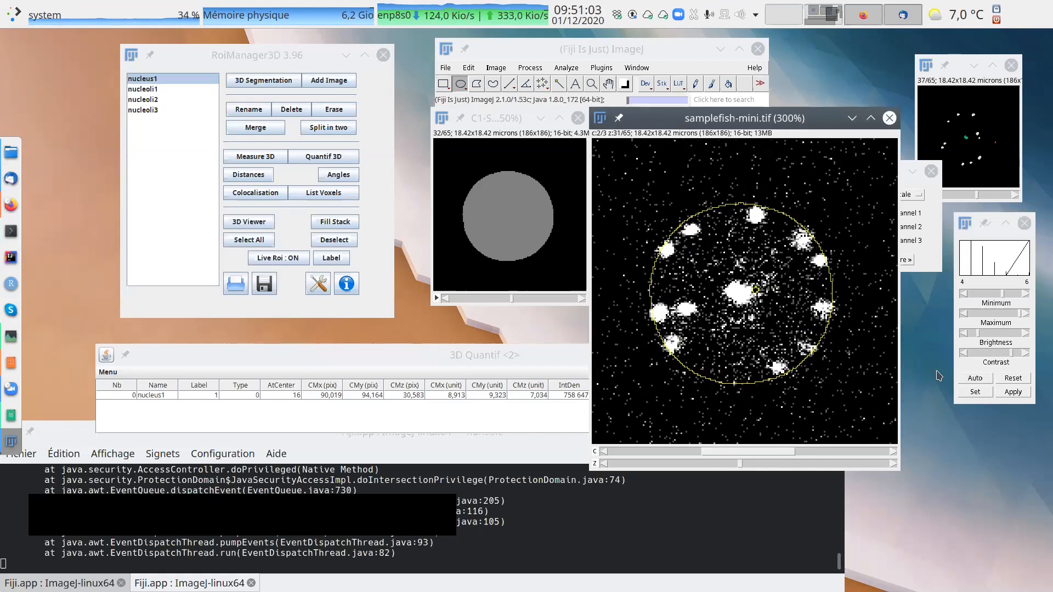
click(977, 379)
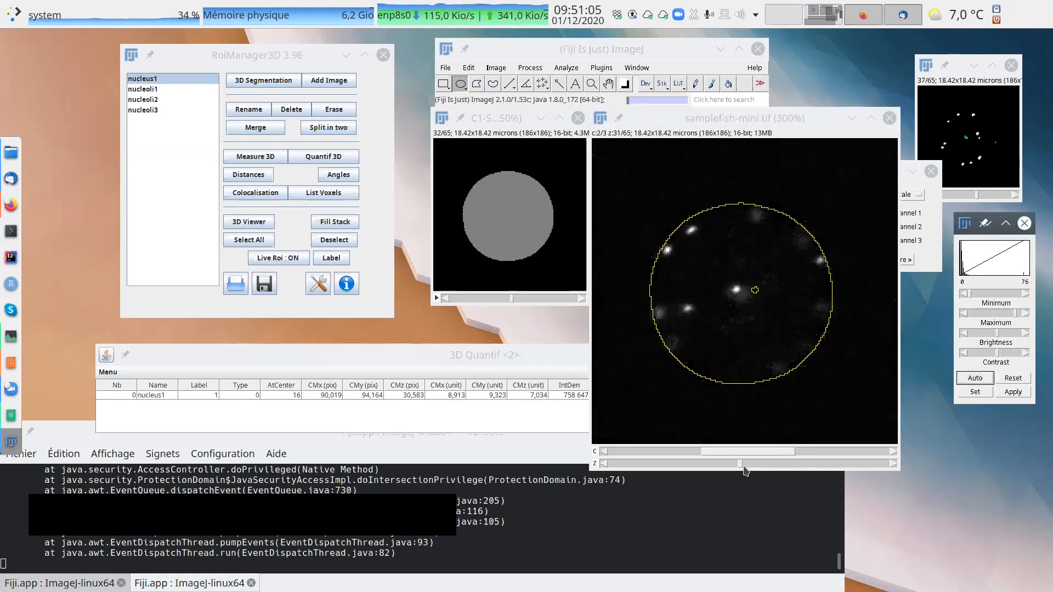
mouse_move(738, 464)
mouse_down()
mouse_move(717, 464)
mouse_move(744, 465)
mouse_up()
Close the channel 2 results table and show channel 3 of samplefish-mini with automatically adjusted contrast.
drag(525, 355, 638, 417)
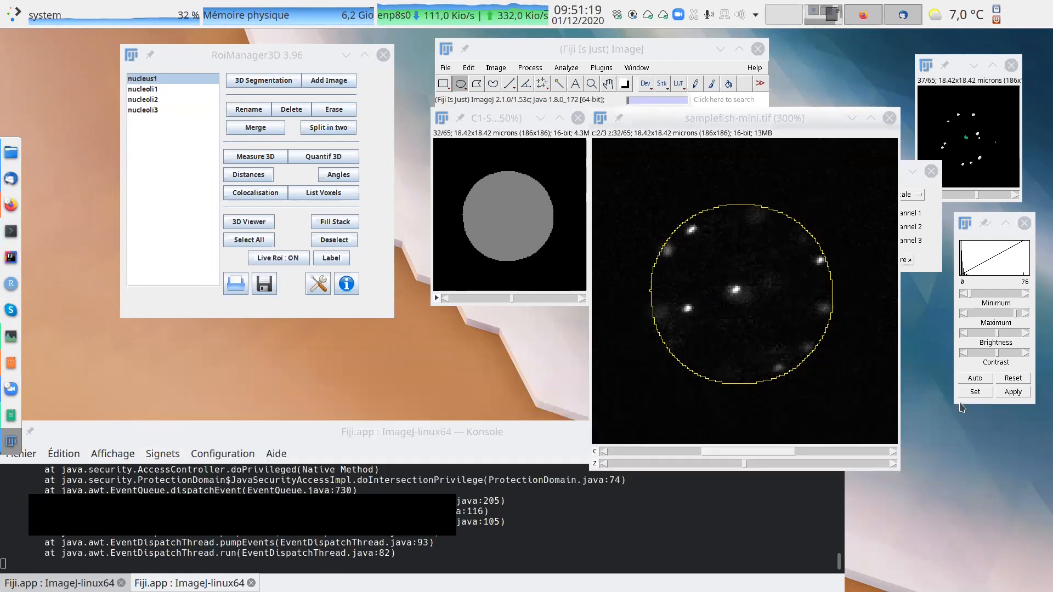
click(954, 404)
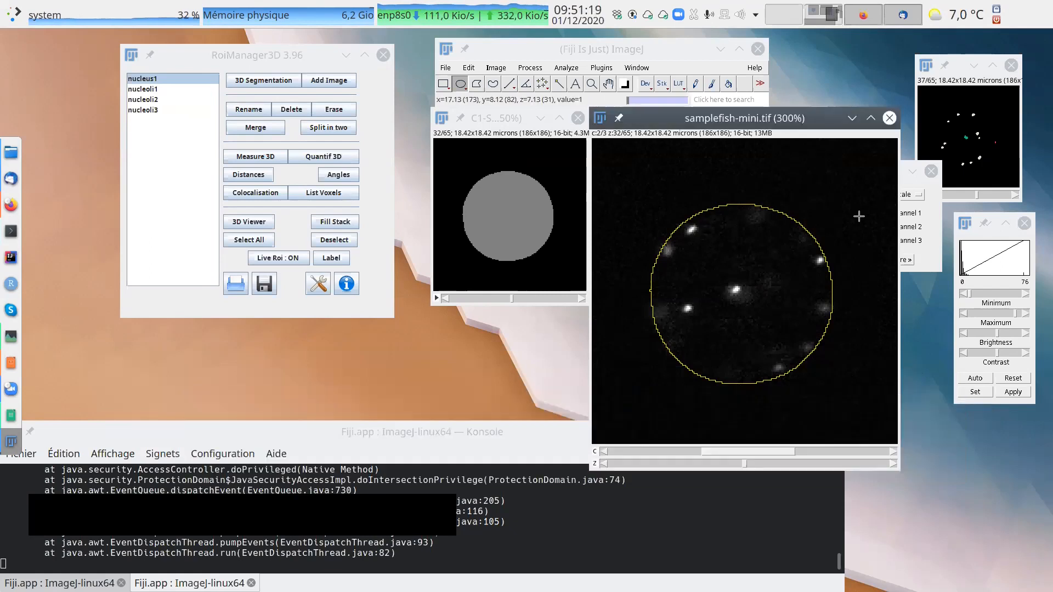
click(841, 451)
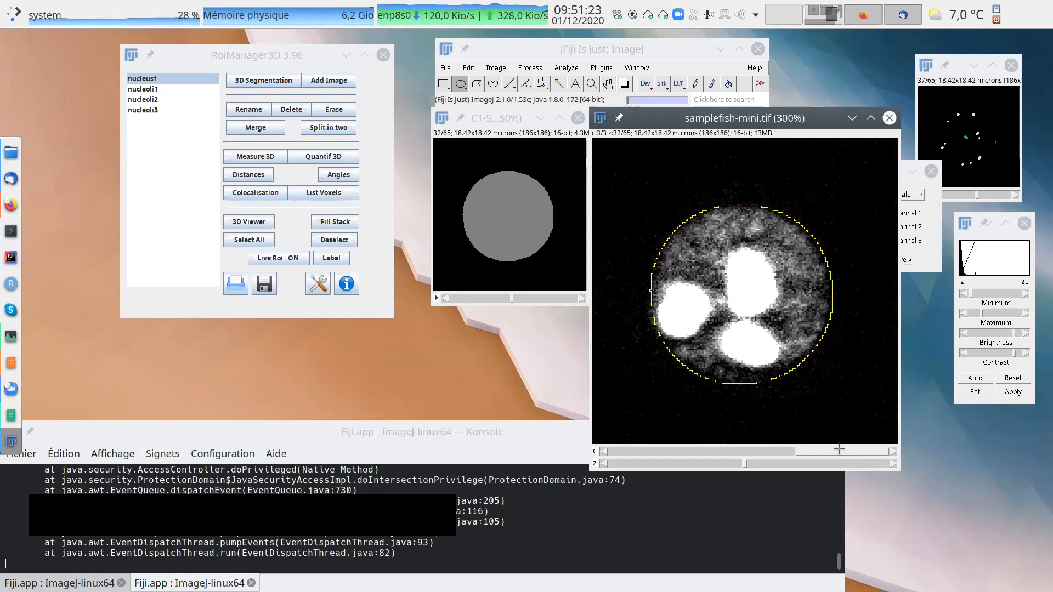
click(976, 379)
drag(767, 121, 631, 135)
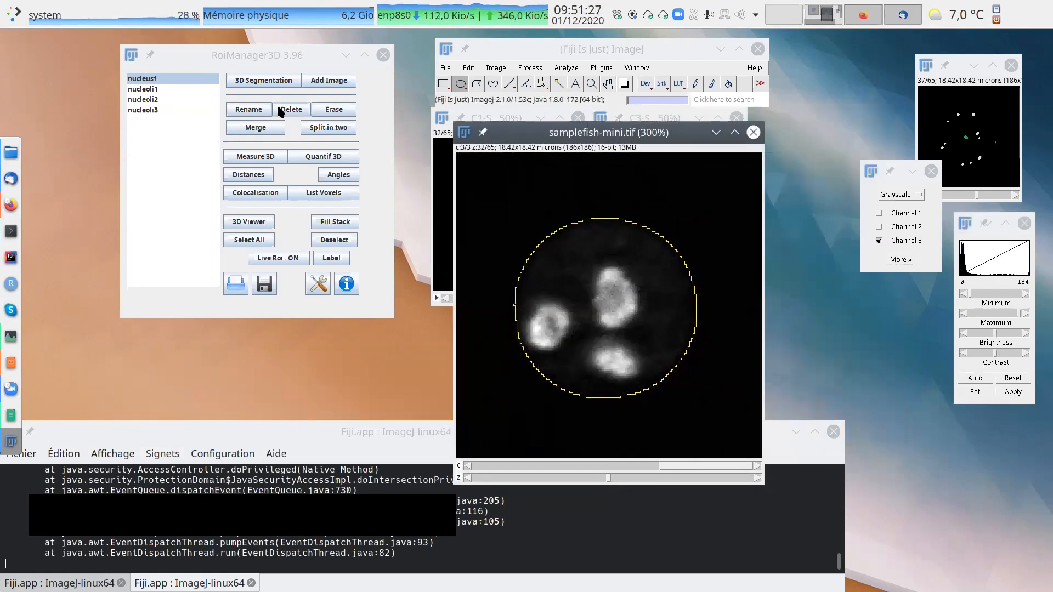
Overlay the contours of nucleoli1, nucleoli2 and nucleoli3 together on channel 3 and go to slice 36.
click(154, 92)
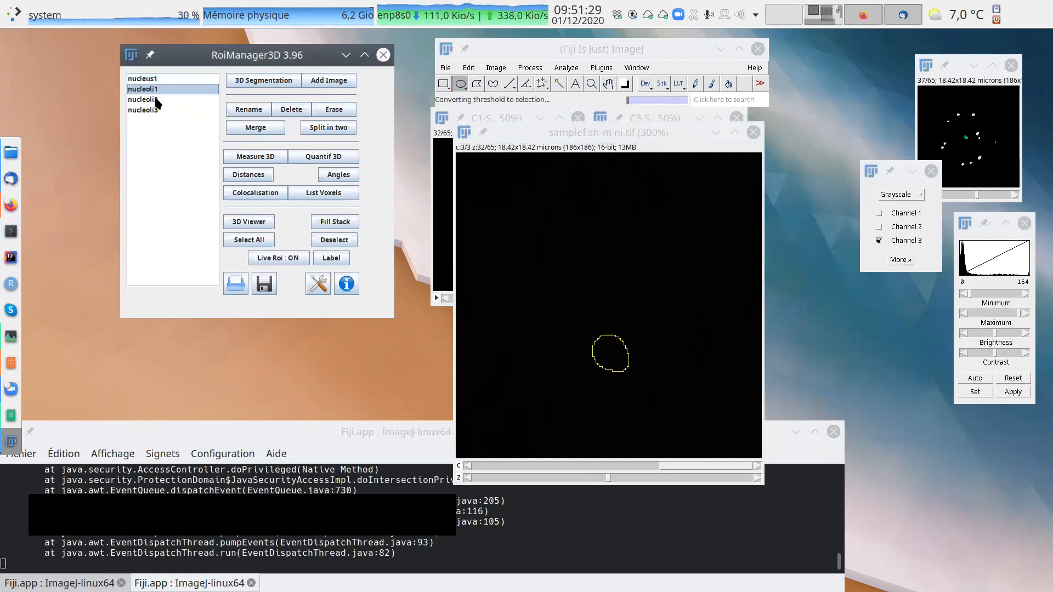
shift+click(153, 99)
shift+click(154, 111)
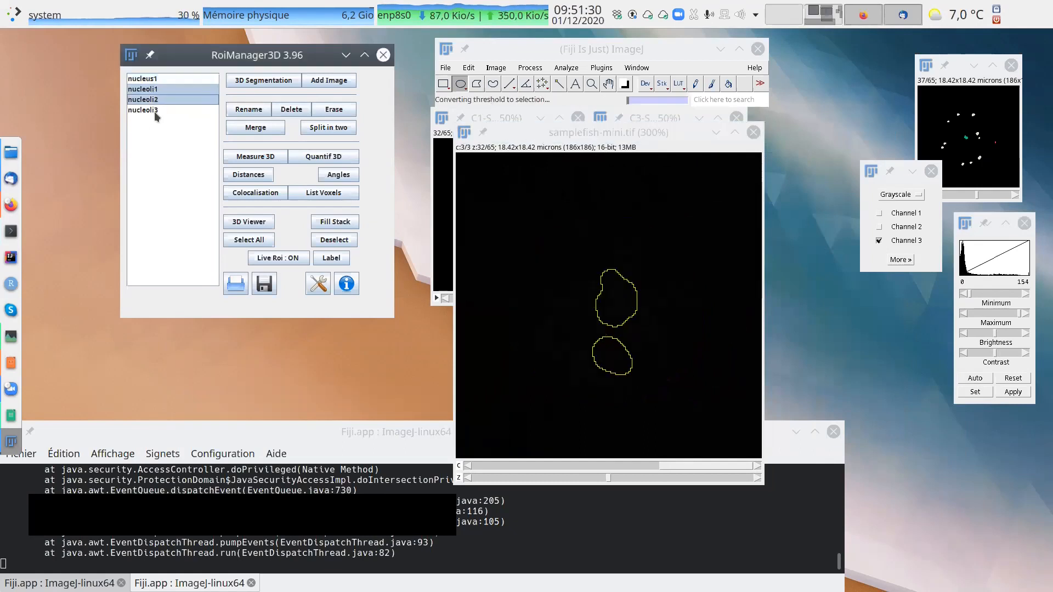
click(613, 483)
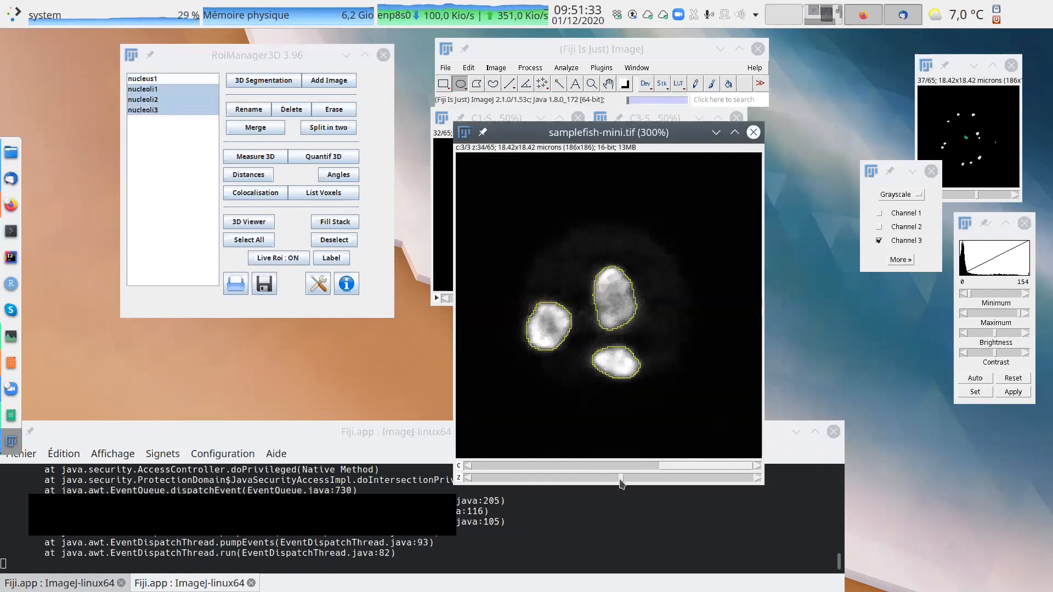
drag(646, 178, 628, 164)
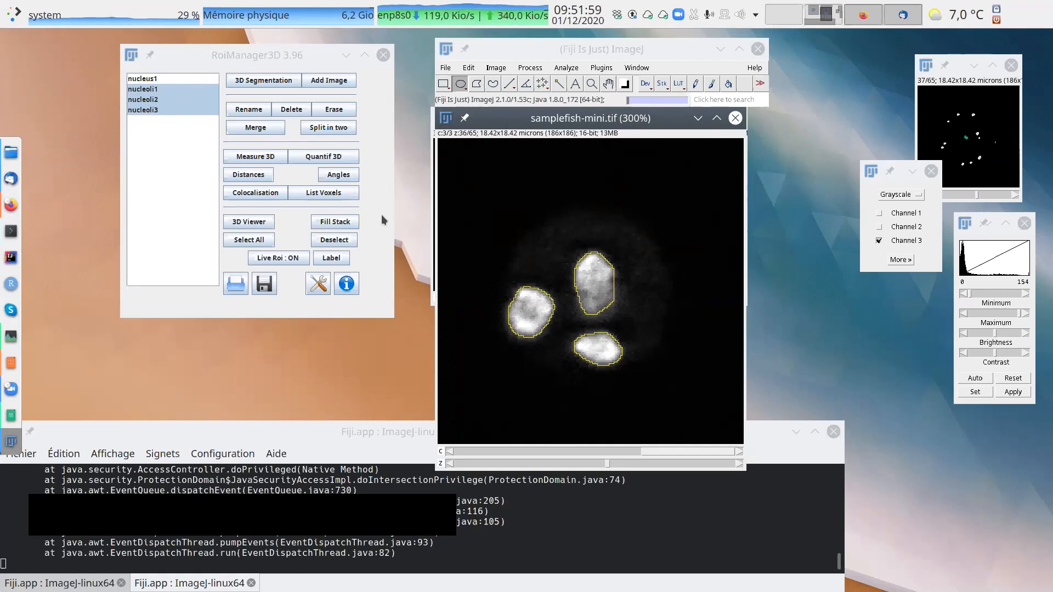
Run Quantif 3D on the three nucleoli and widen the results table to show every column, clear of the object list.
click(324, 157)
drag(160, 38, 462, 183)
drag(649, 264, 966, 269)
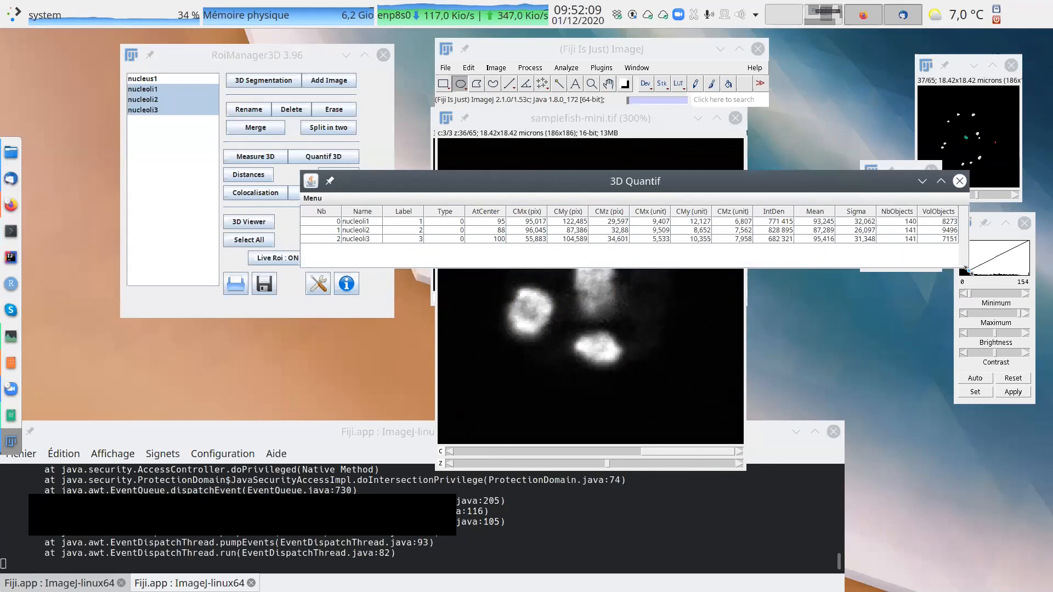
drag(759, 176, 703, 146)
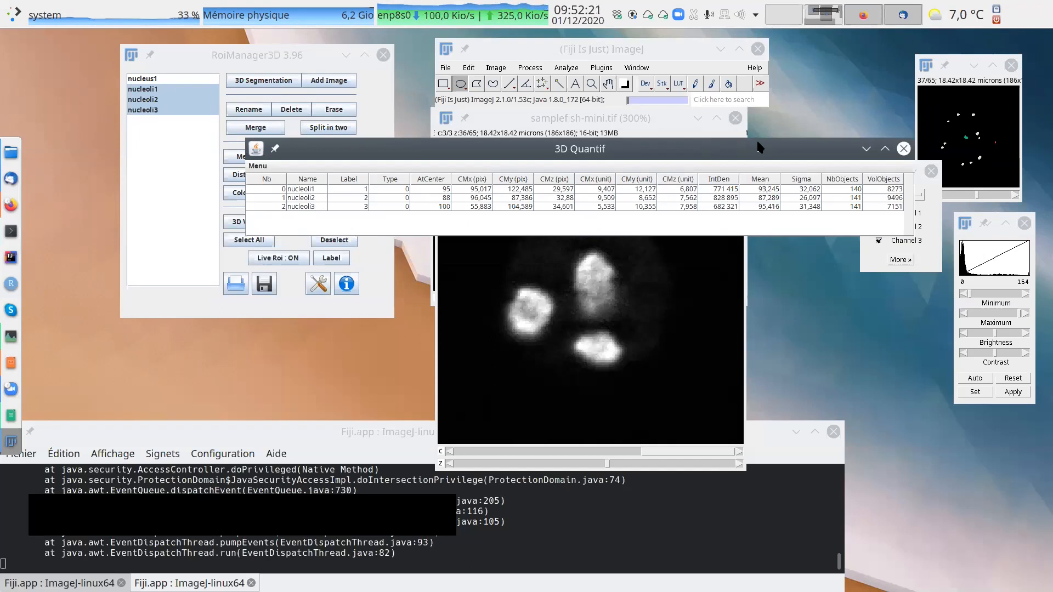
drag(766, 187, 709, 218)
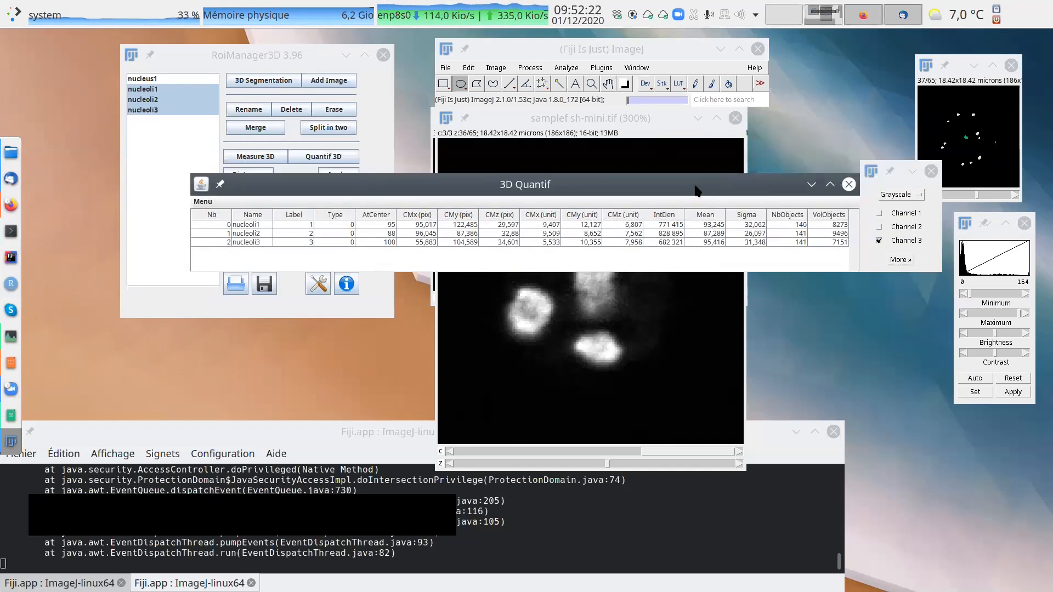
Sort the nucleoli results by Mean in ascending order.
click(714, 216)
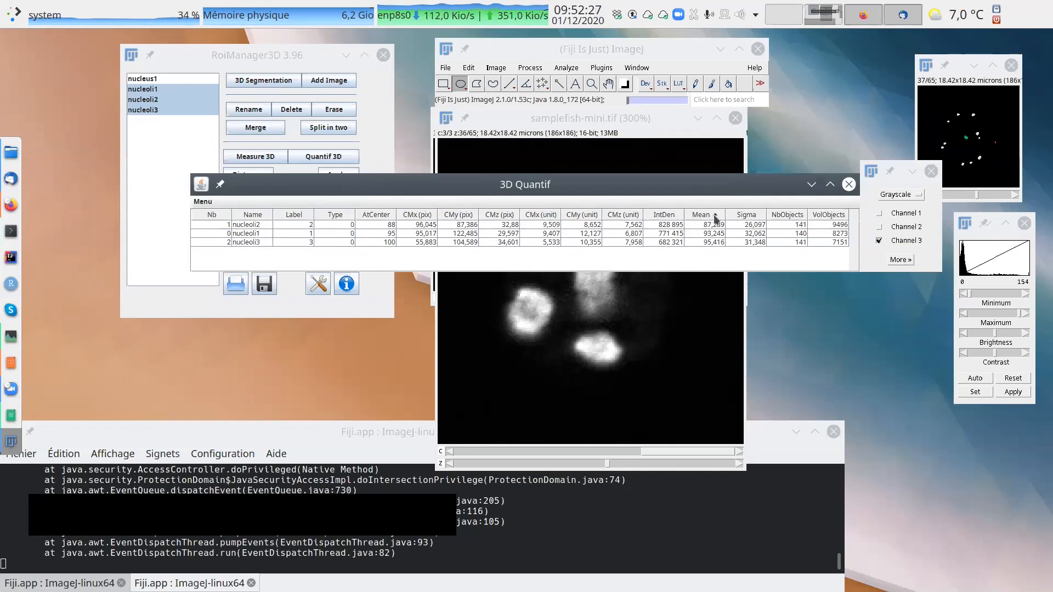
click(714, 216)
click(714, 216)
click(714, 215)
click(714, 216)
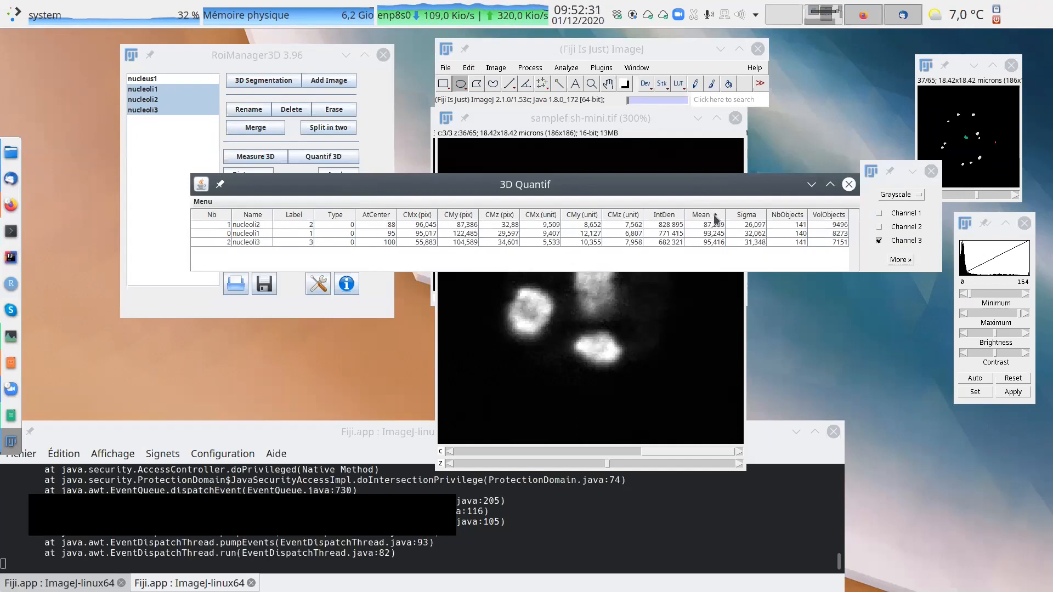
Sort the nucleoli results by IntDen in descending order and highlight the nucleoli2 row.
click(670, 219)
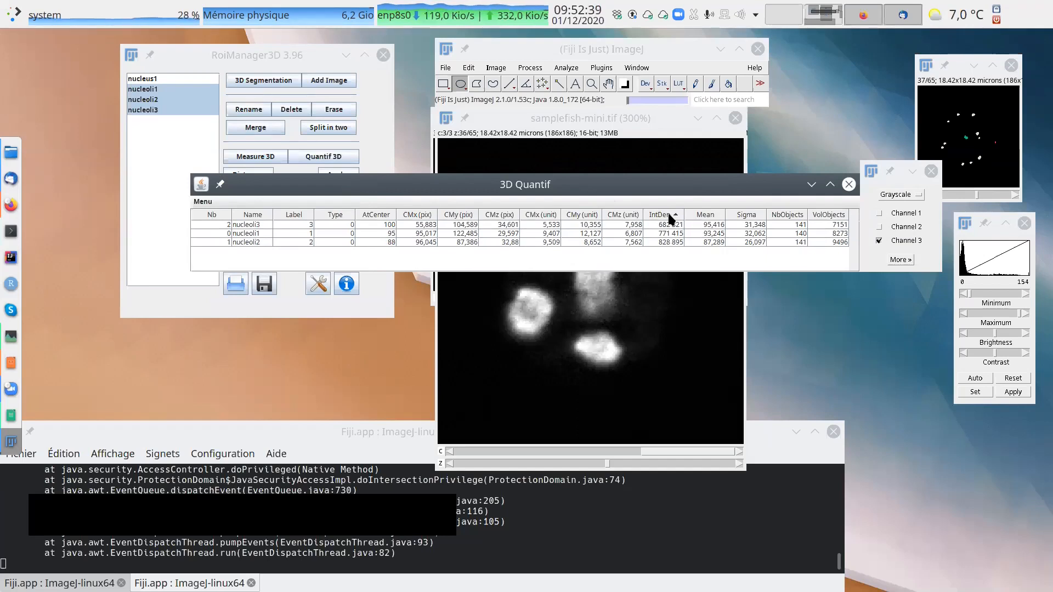
click(670, 219)
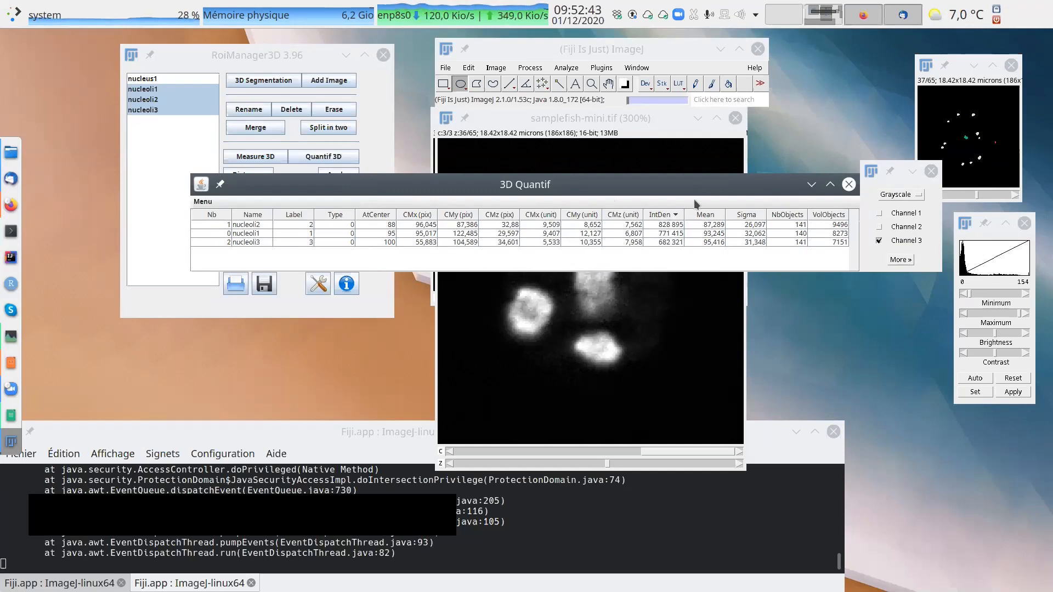
drag(686, 186, 755, 245)
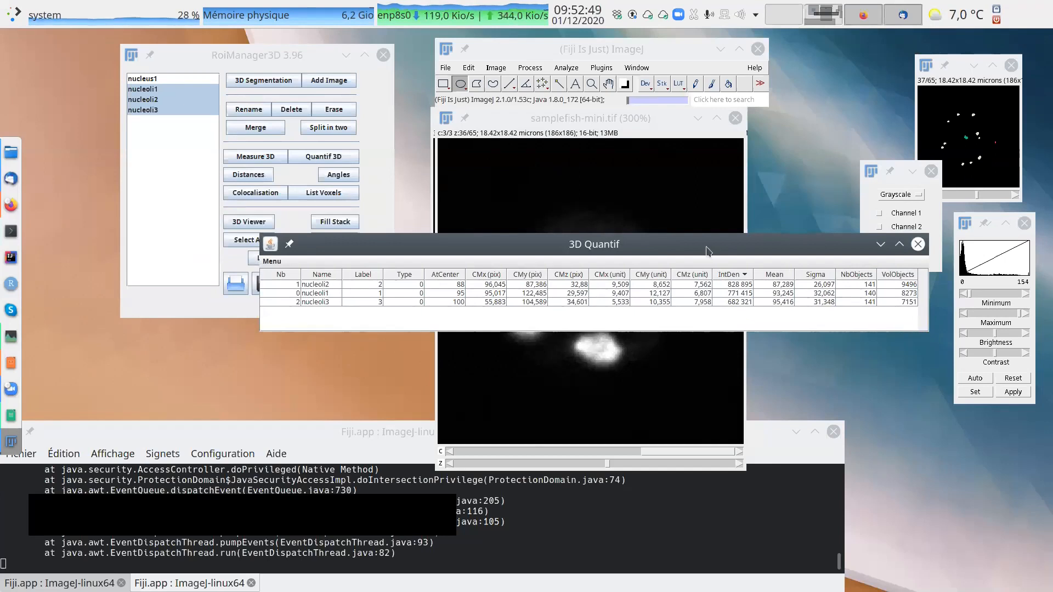
click(327, 284)
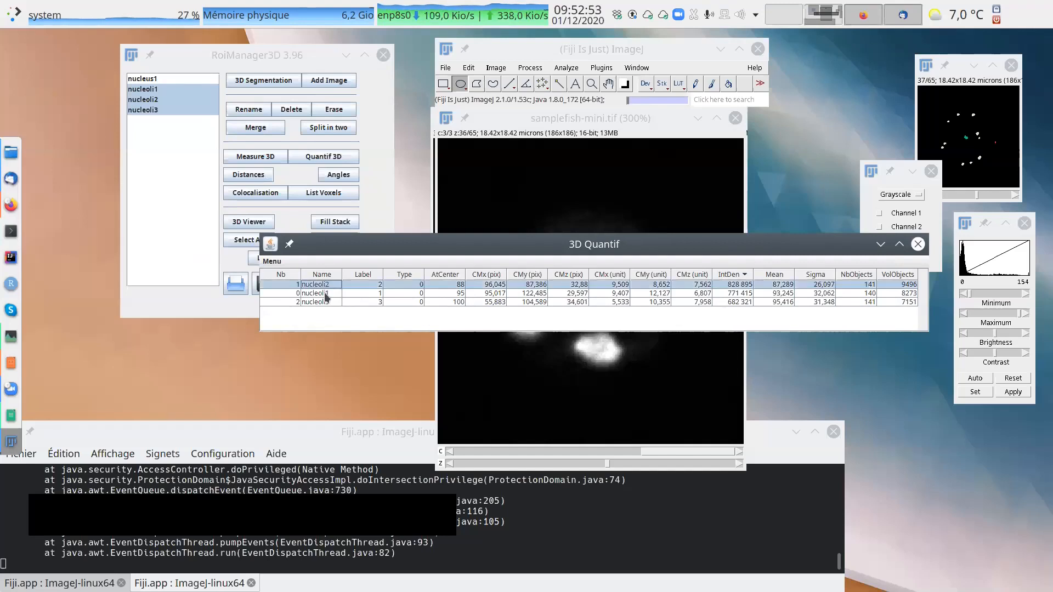
Highlight the nucleoli2 and nucleoli1 rows together in the IntDen-sorted results.
click(325, 294)
click(321, 301)
click(324, 284)
shift+click(325, 294)
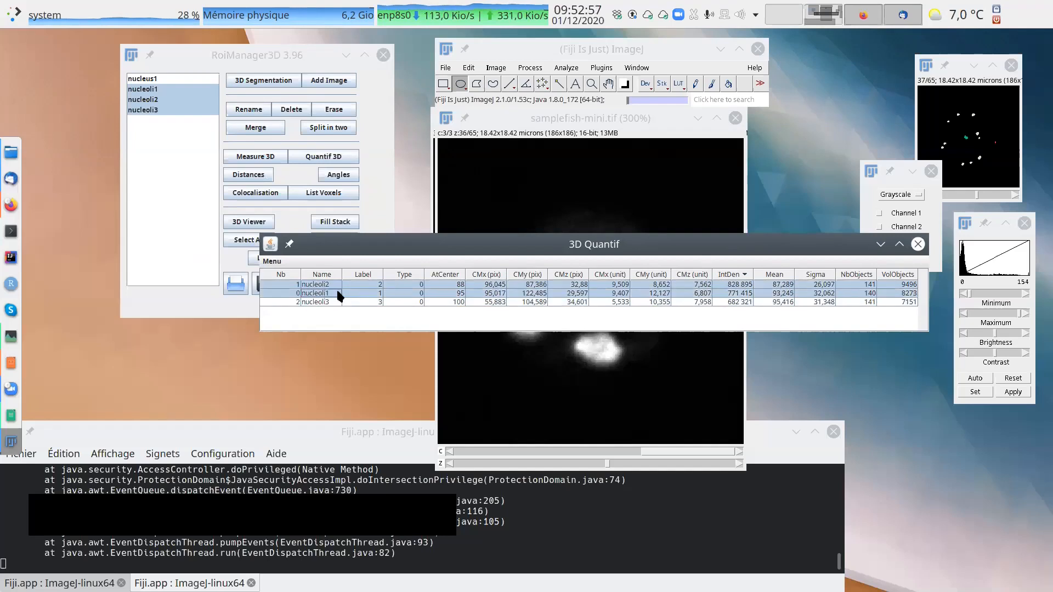
Sort the nucleoli results by Mean in descending order and highlight the nucleoli3 and nucleoli1 rows.
click(787, 275)
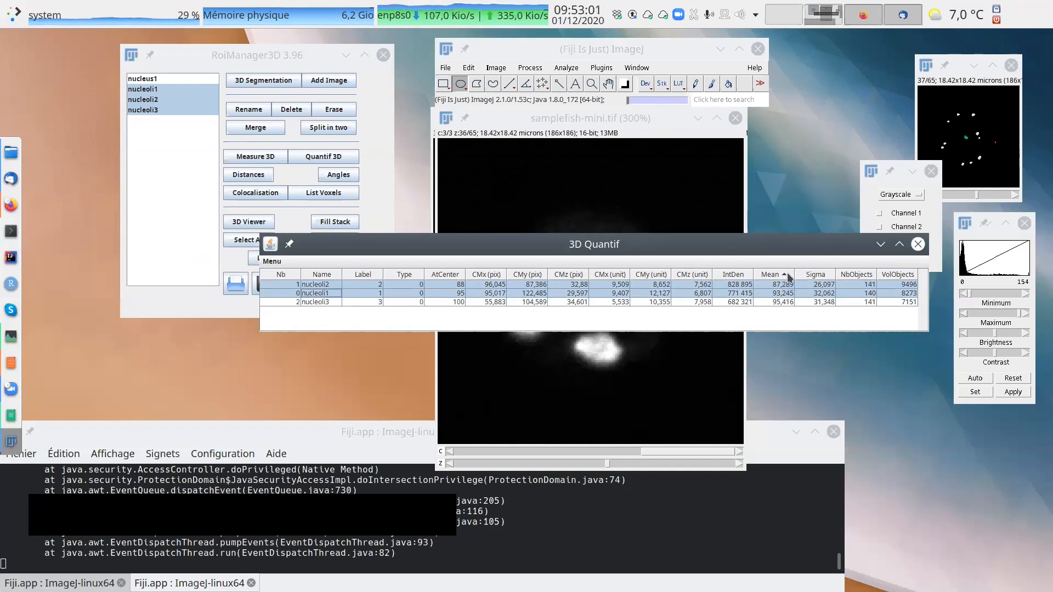
click(783, 273)
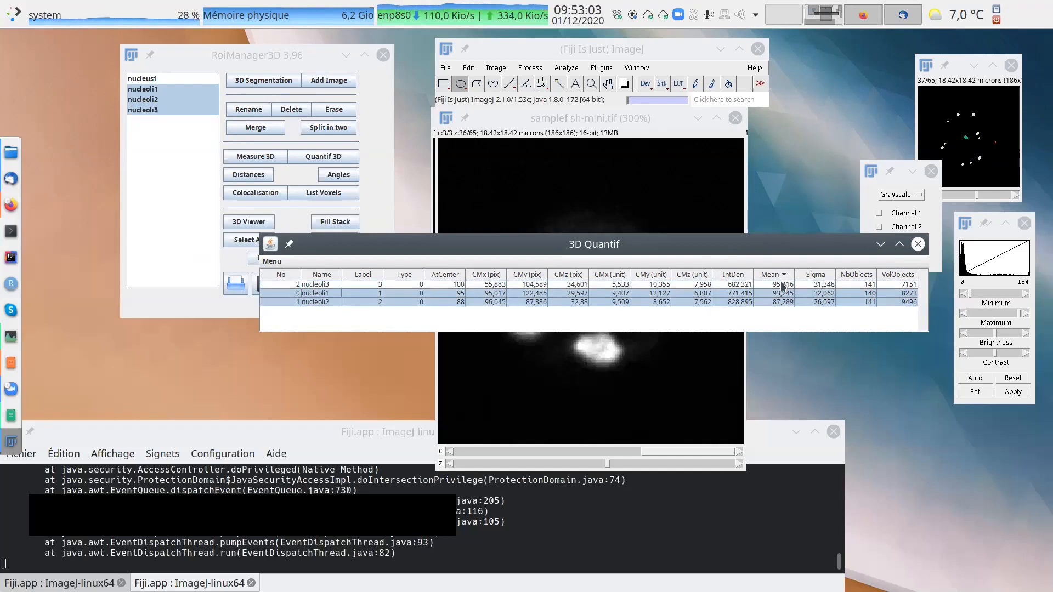
click(781, 284)
shift+click(782, 295)
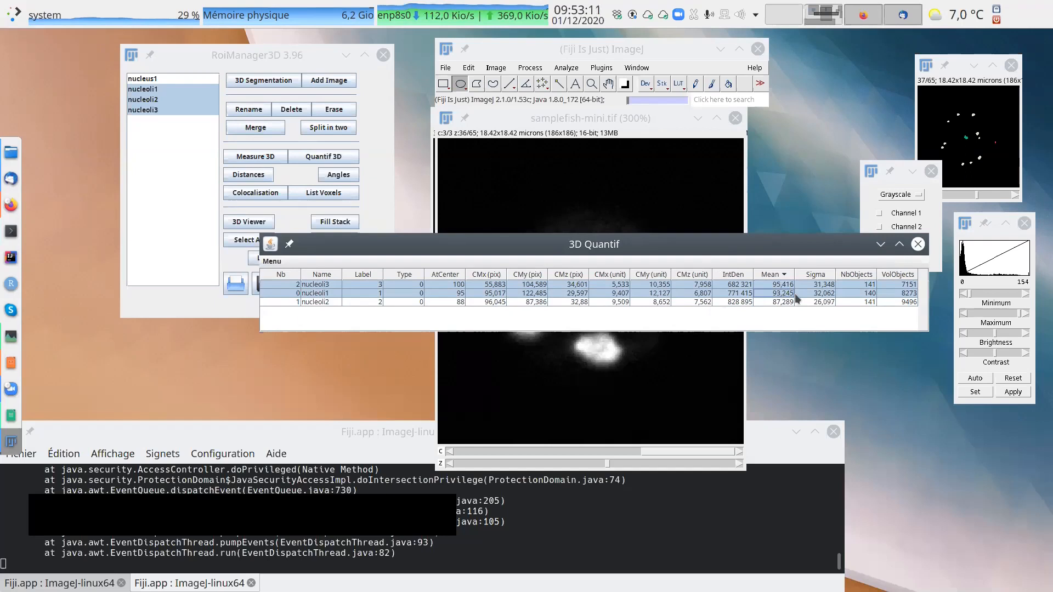
click(272, 262)
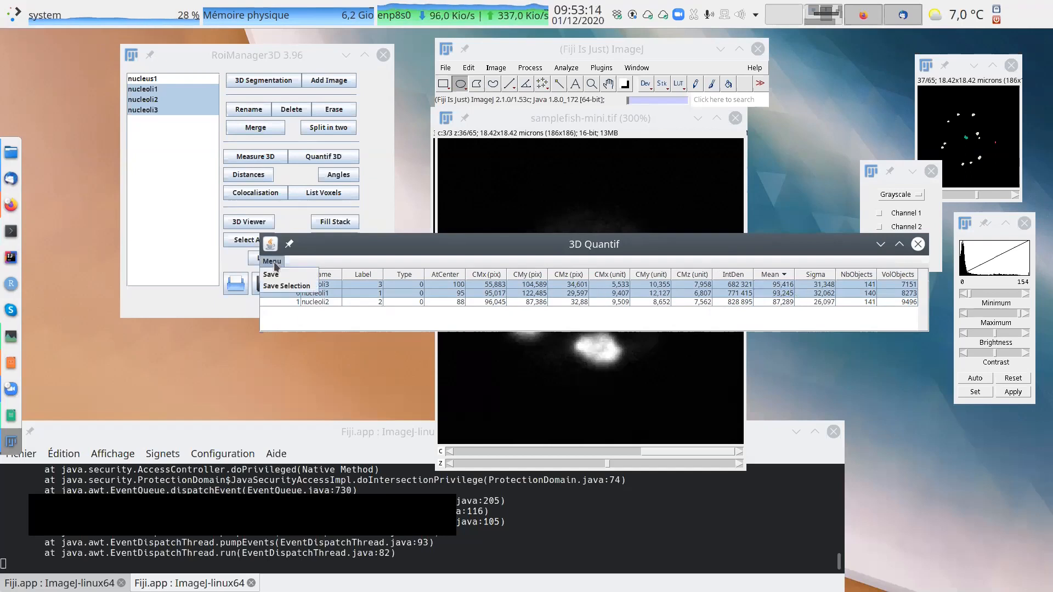
click(340, 250)
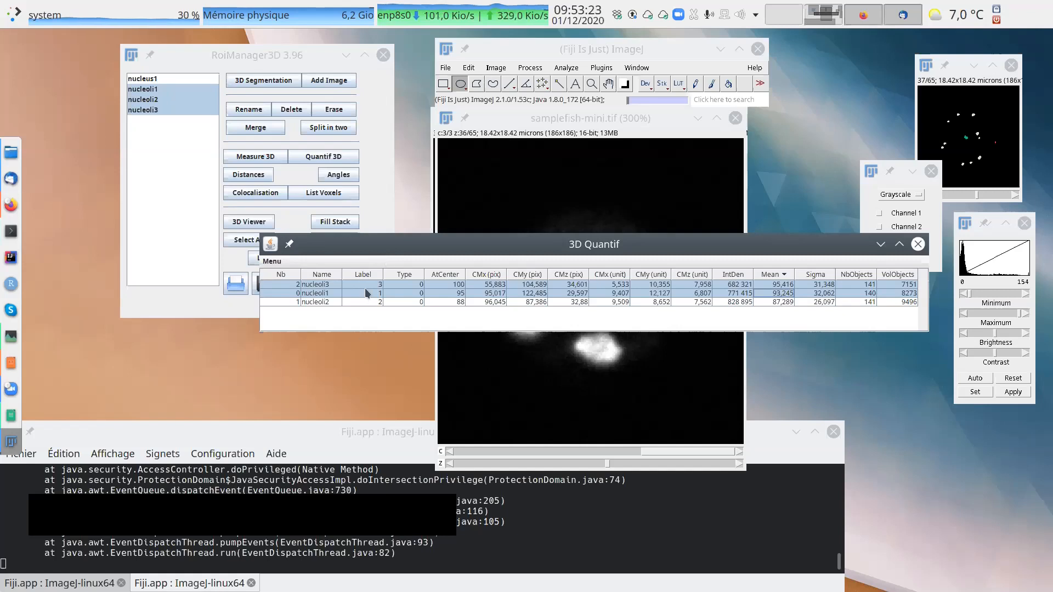
click(485, 294)
click(271, 262)
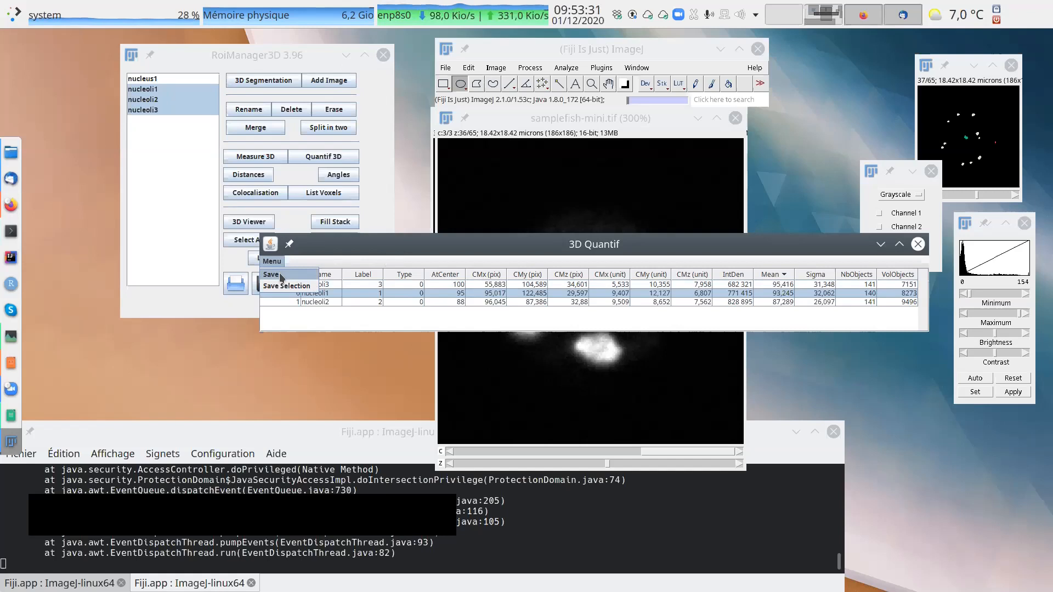
click(281, 277)
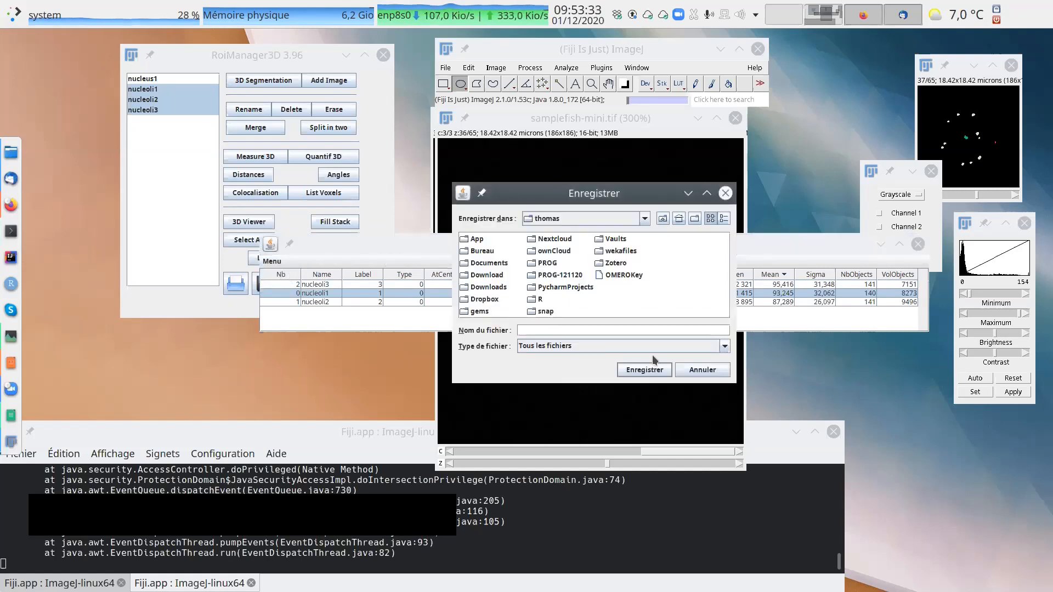
click(697, 370)
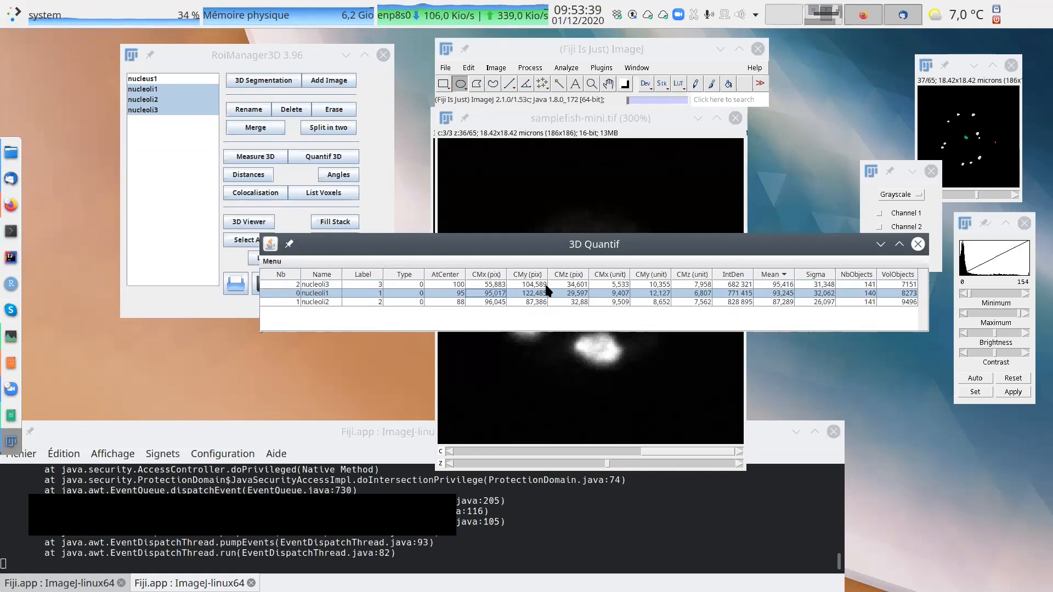
click(275, 262)
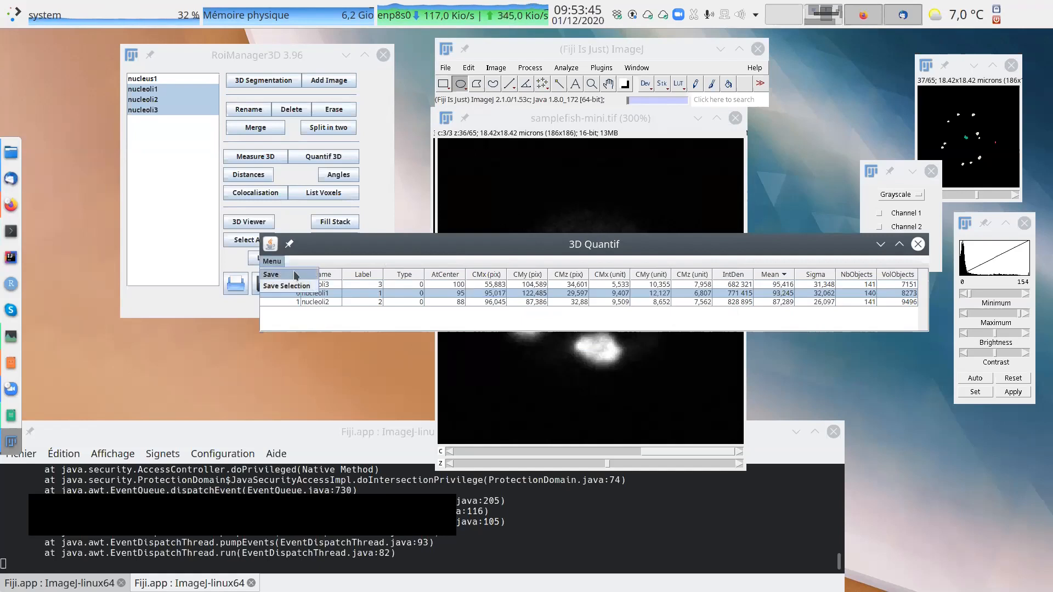
click(333, 250)
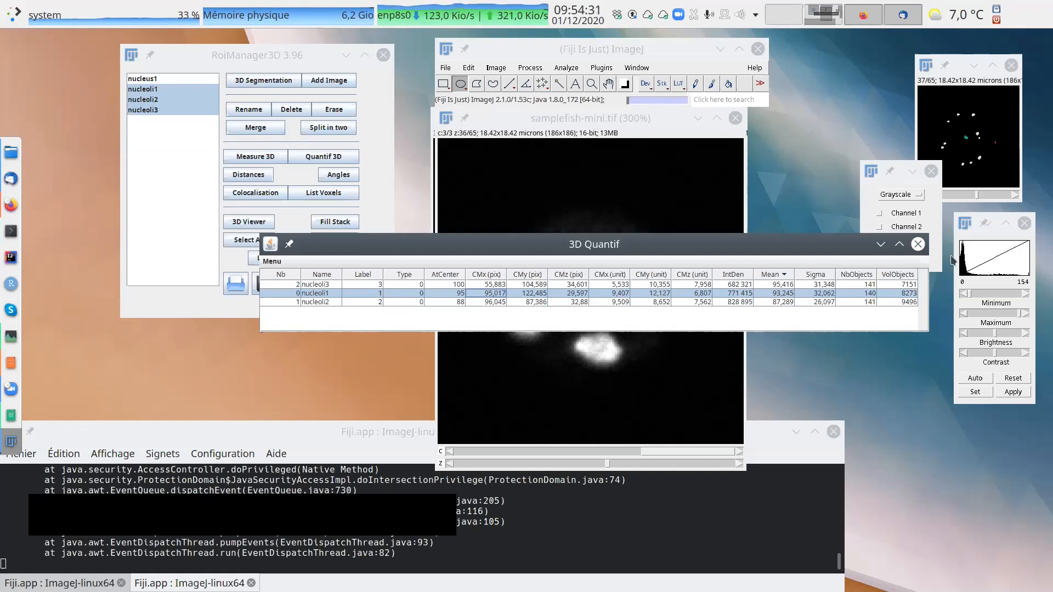
Close the 3D Quantif results and run Measure 3D on the three nucleoli.
click(919, 245)
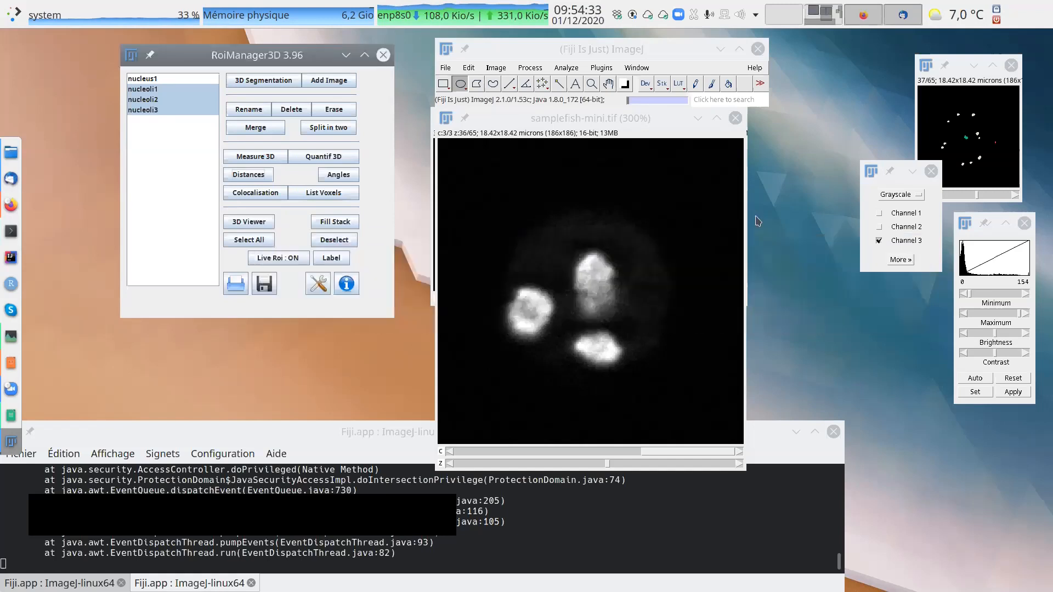
click(264, 160)
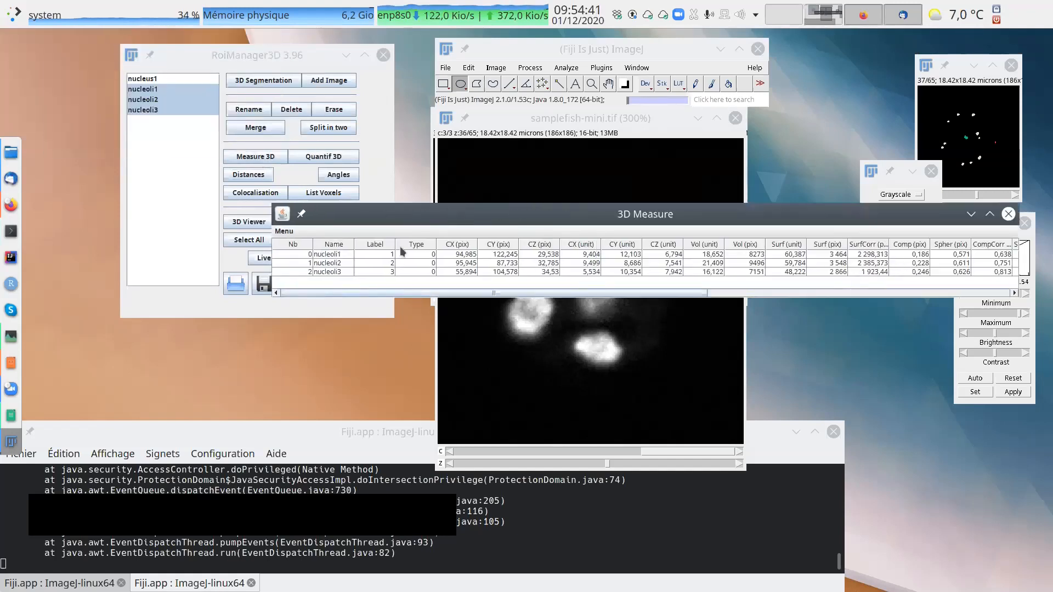
click(286, 231)
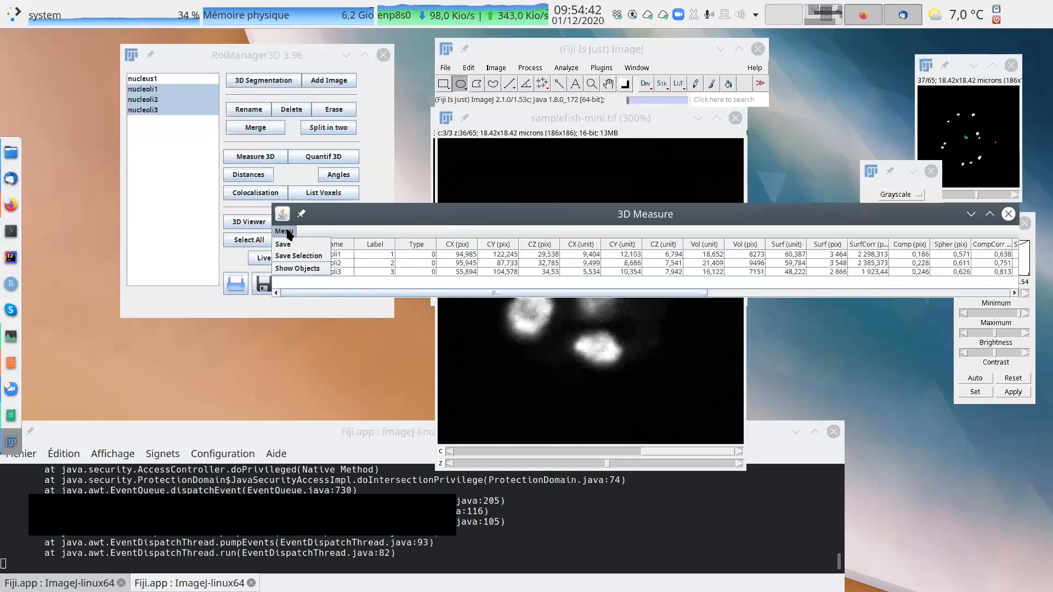
click(369, 222)
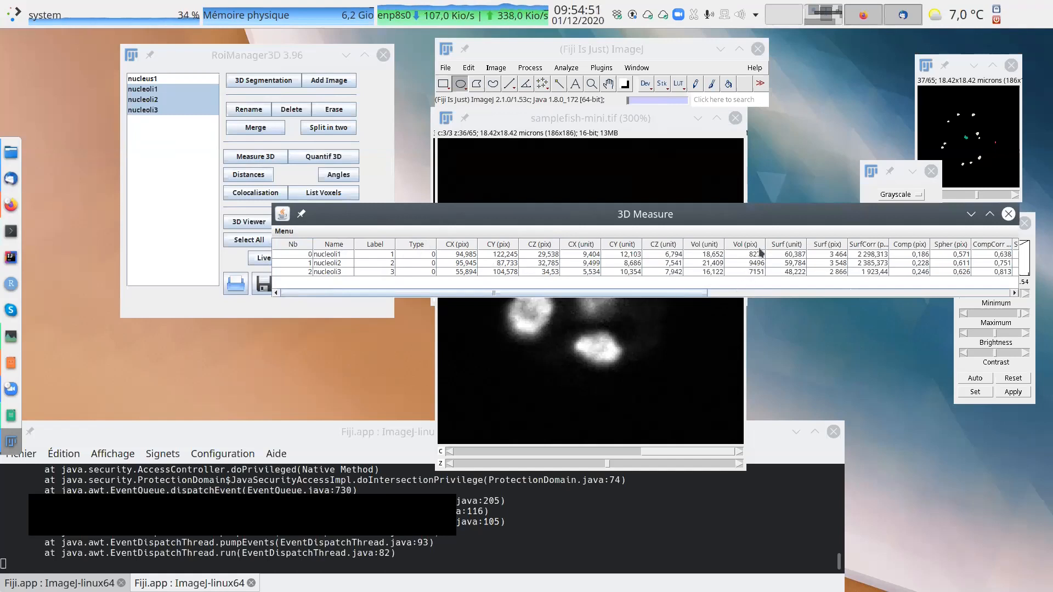
Sort the 3D measurements by Vol (unit) in descending order and highlight the nucleoli2 row.
click(713, 248)
click(714, 248)
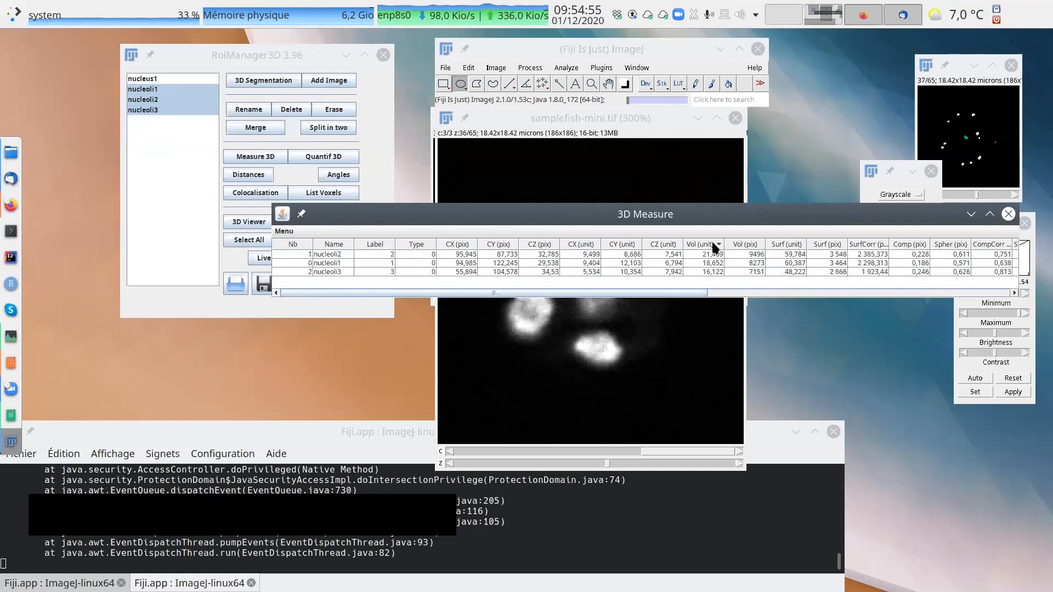
click(696, 254)
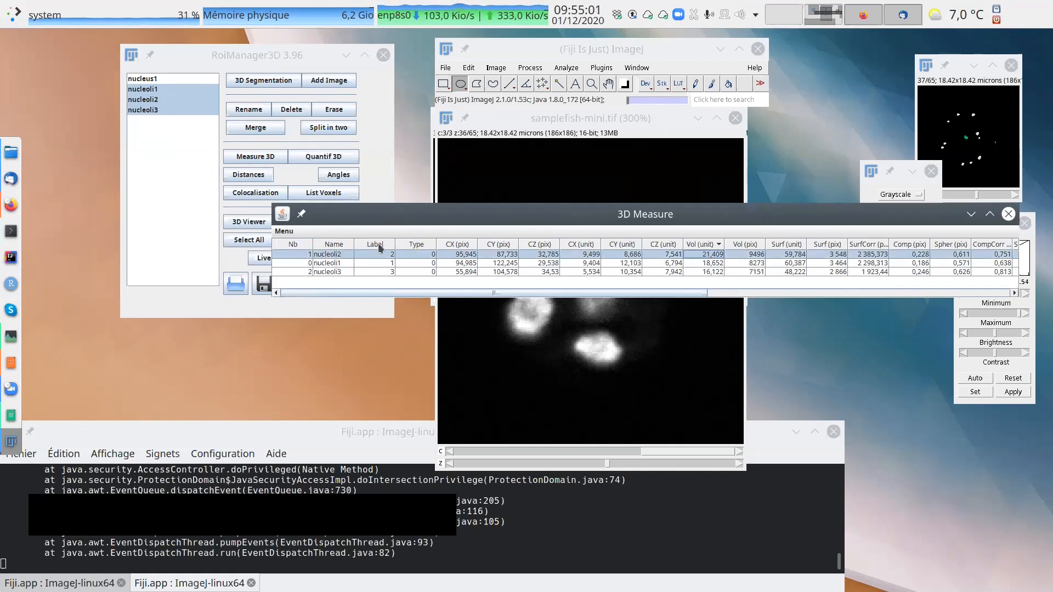
Show the highlighted nucleoli2 object from the 3D Measure results on the image and move the results clear of the object list and its contour.
drag(540, 215, 474, 290)
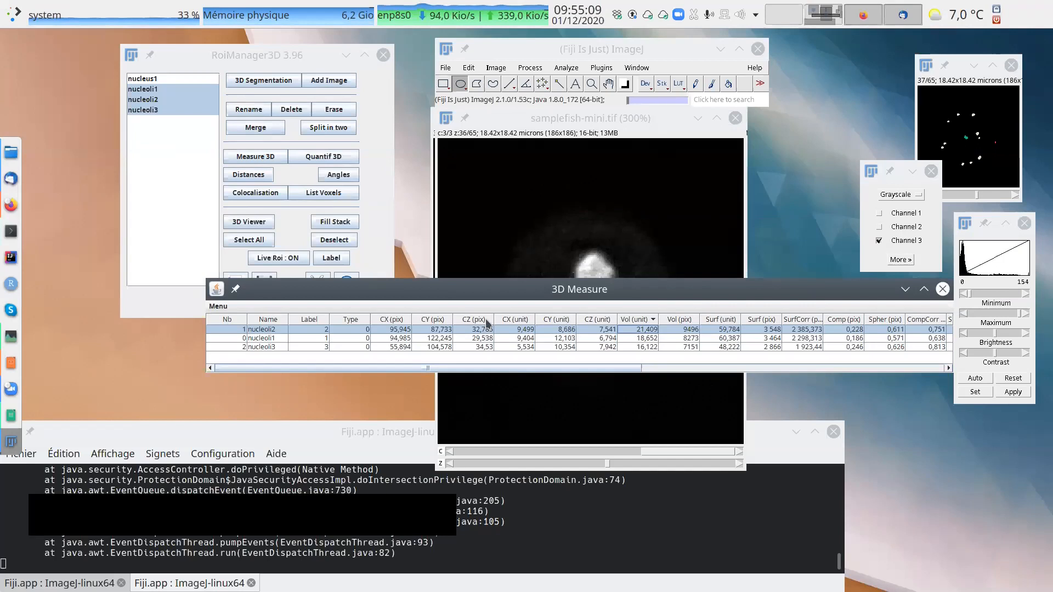
click(229, 306)
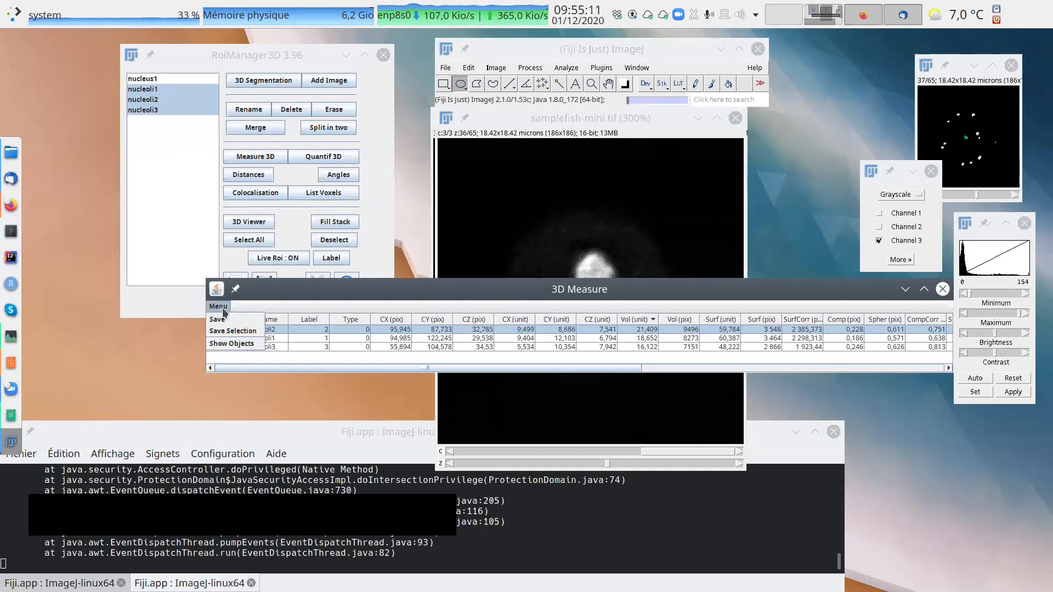
click(240, 344)
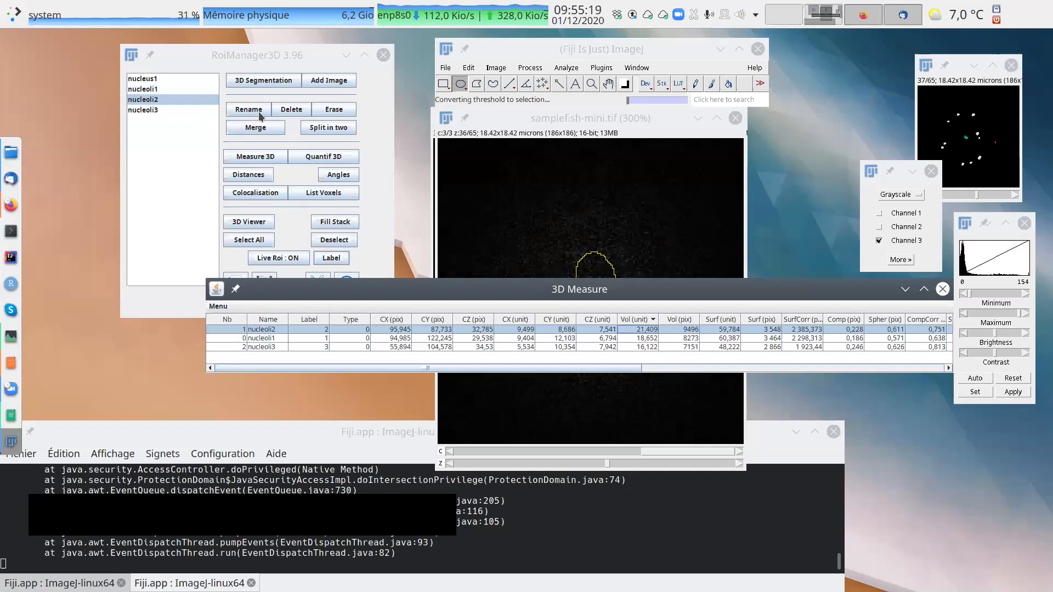
click(244, 53)
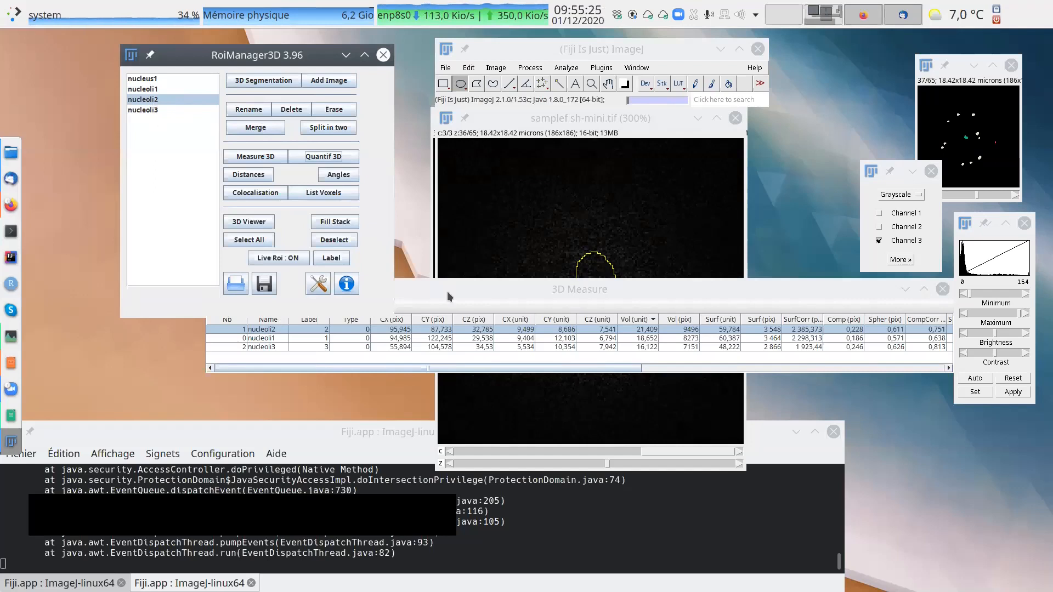
drag(436, 284, 425, 331)
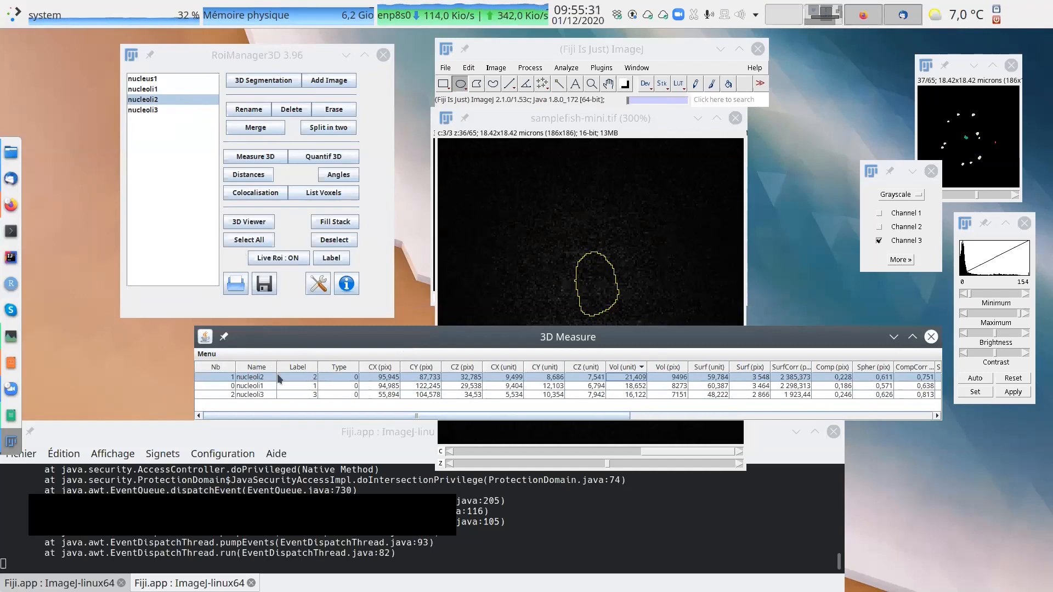
click(207, 354)
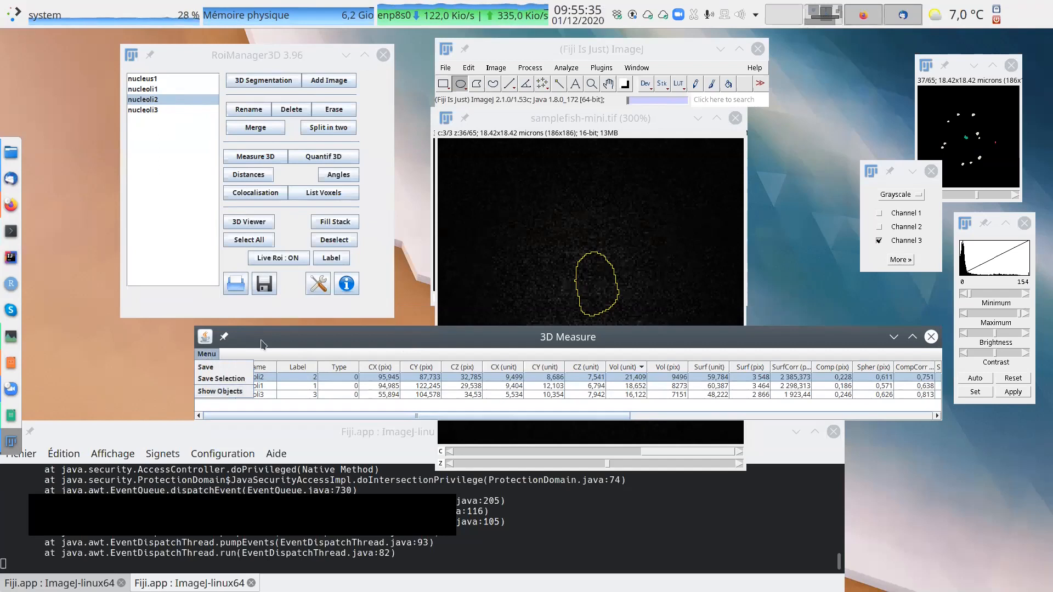
click(262, 339)
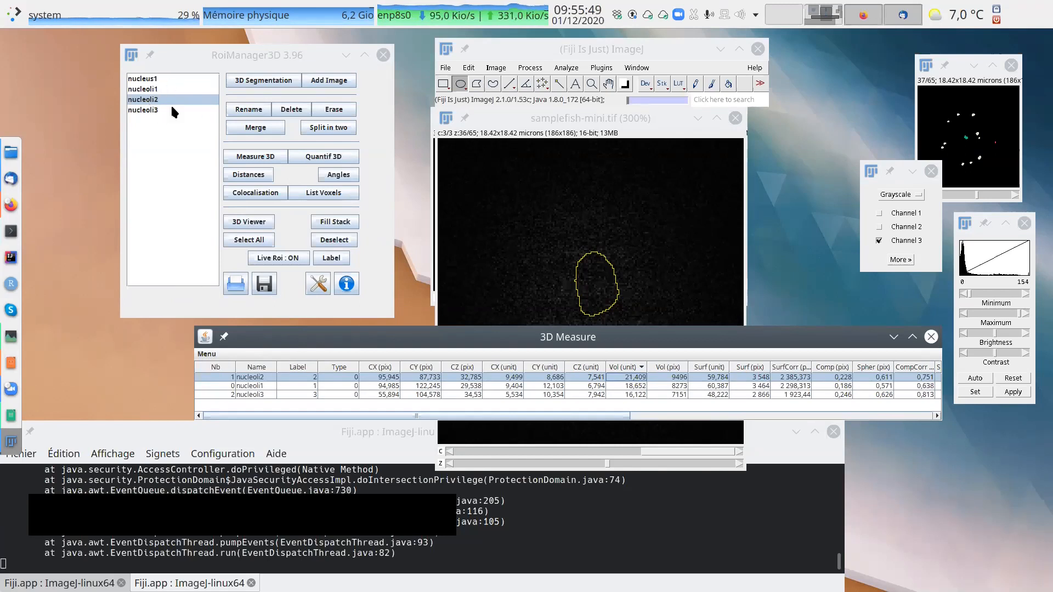
drag(636, 422, 488, 399)
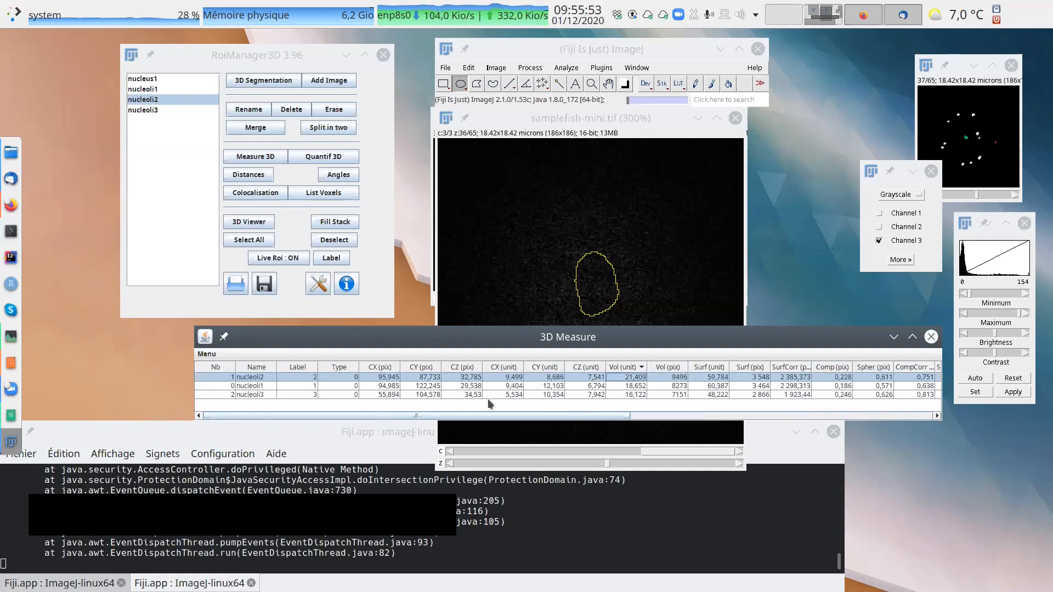
Close the 3D Measure results and move the samplefish-mini.tif image at slice 35 clear of the C1 and C3 label images.
click(931, 337)
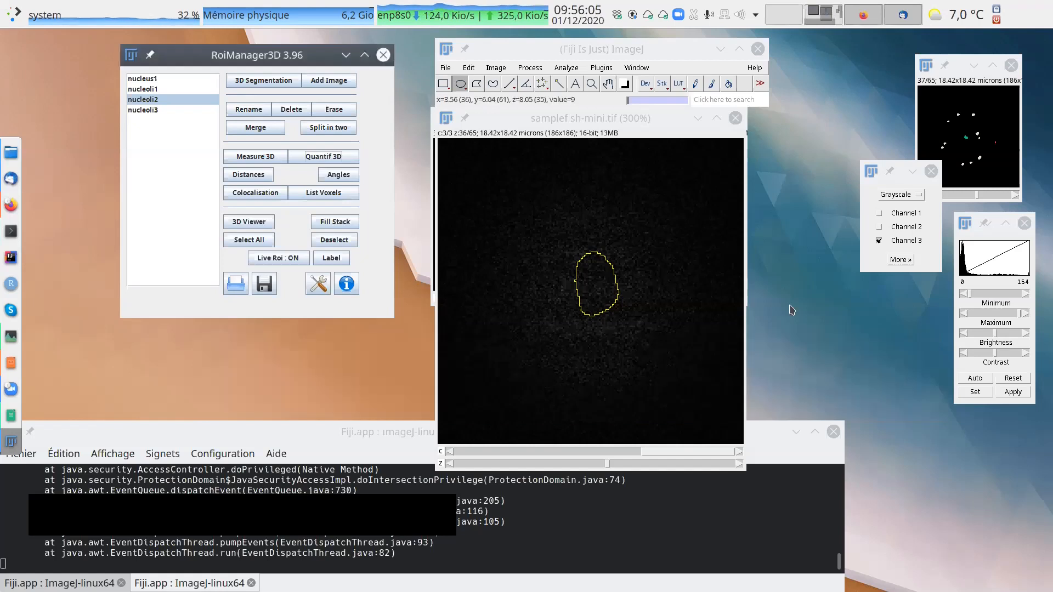
drag(580, 115, 567, 132)
mouse_move(594, 481)
mouse_down()
mouse_move(541, 483)
mouse_move(590, 481)
mouse_up()
drag(588, 134, 330, 144)
click(637, 195)
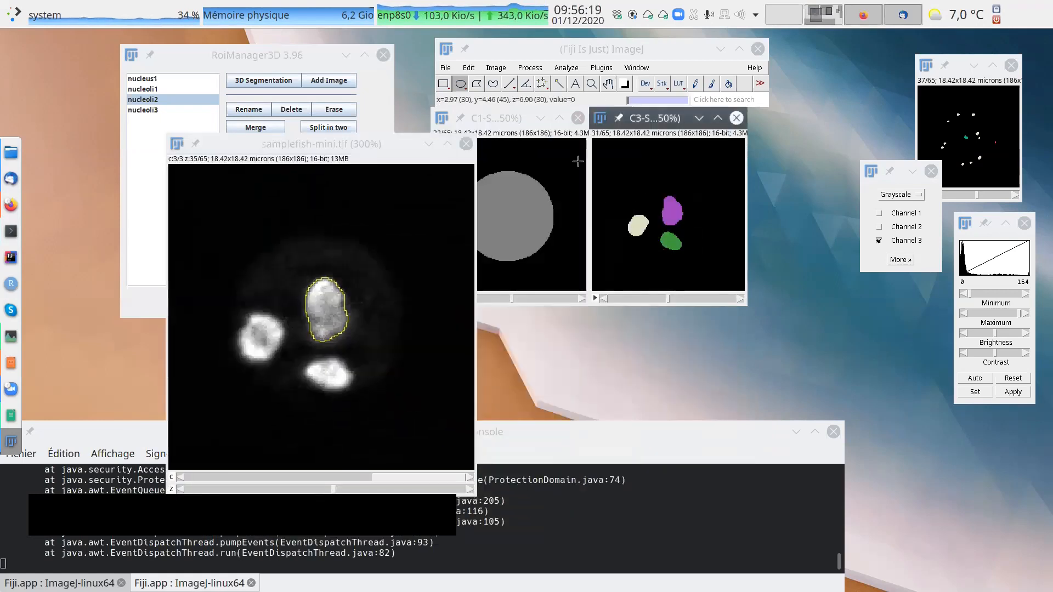
click(501, 122)
drag(363, 145, 311, 144)
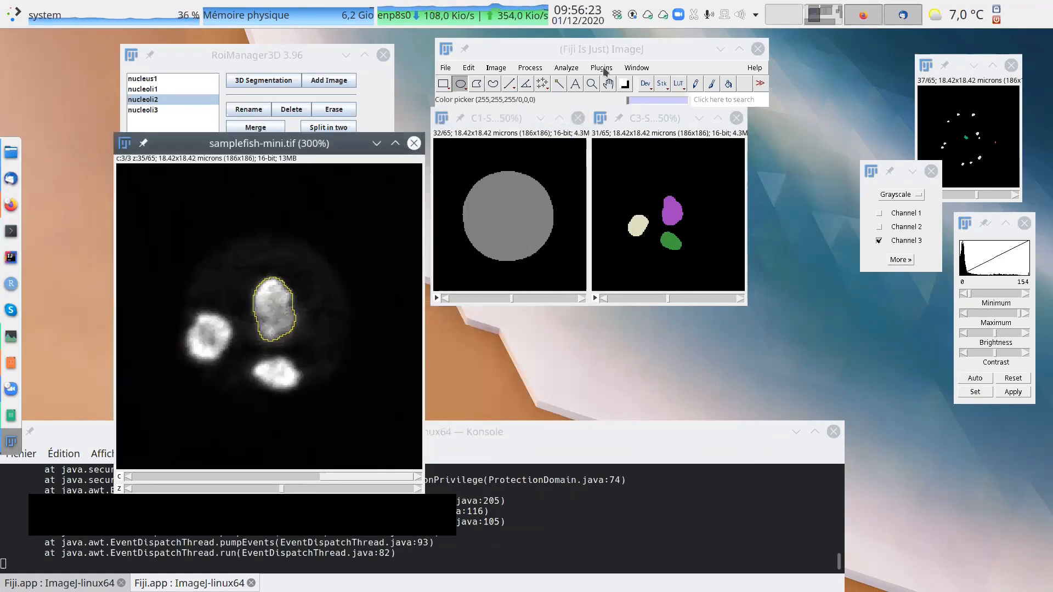
click(604, 68)
mouse_move(629, 90)
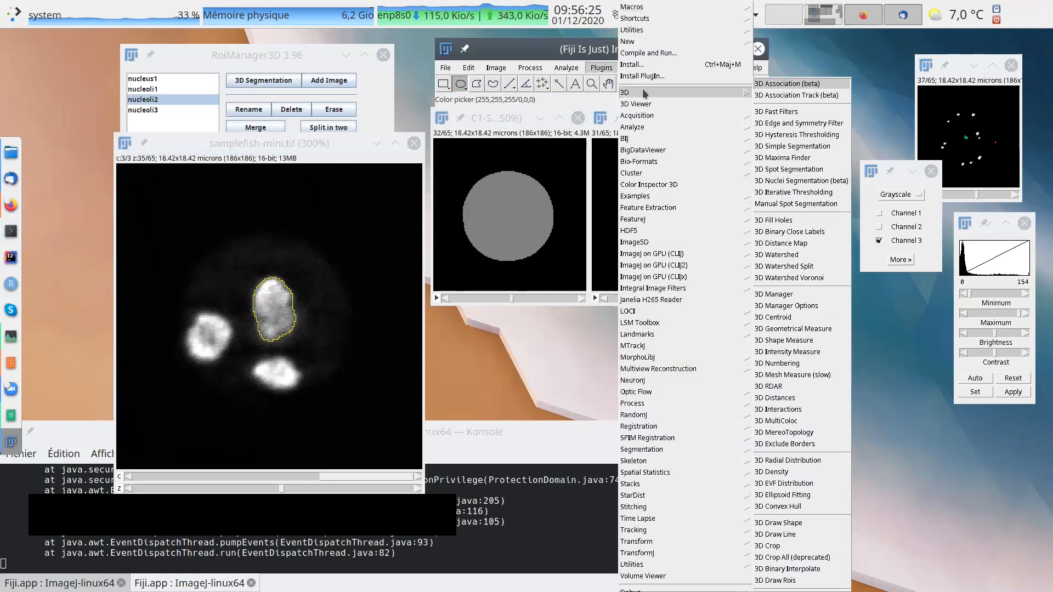
click(802, 48)
Move the samplefish-mini.tif image clear of the 3D Manager and overlay the contours of nucleoli1, nucleoli2 and nucleoli3 on it.
drag(329, 138, 715, 160)
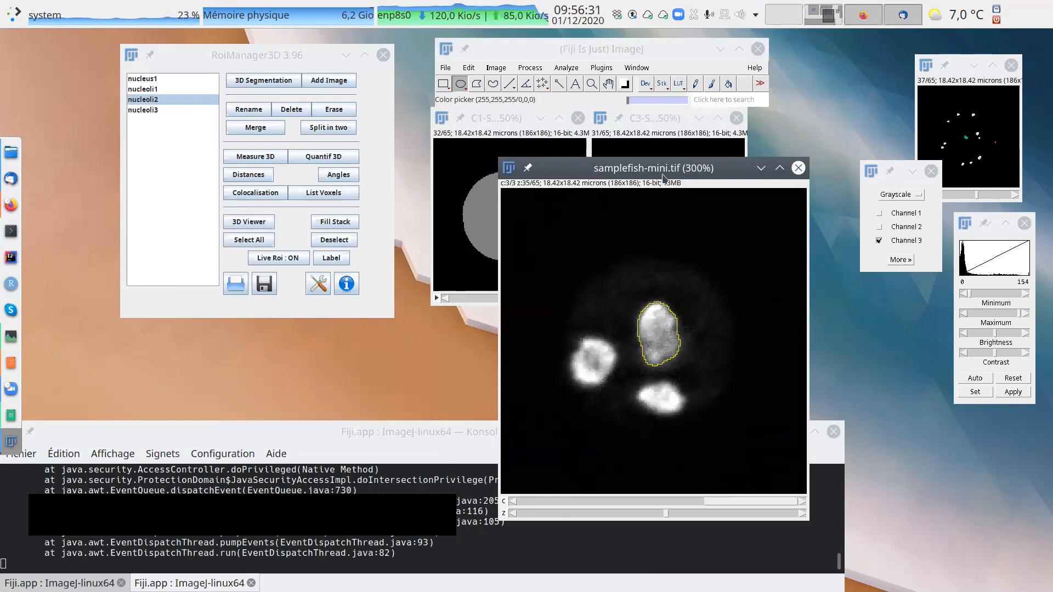
click(156, 89)
shift+click(158, 110)
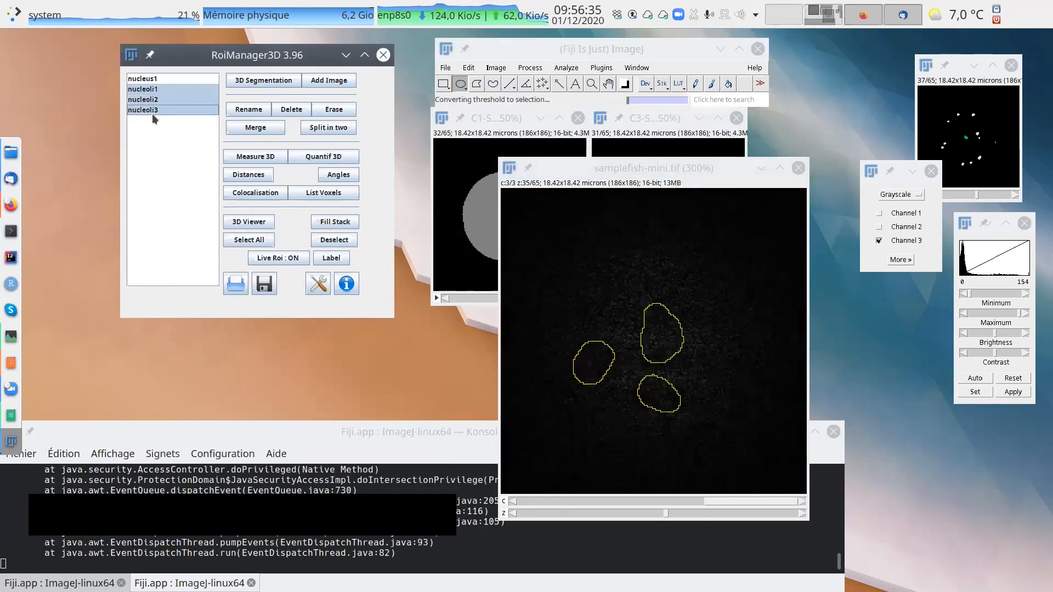
drag(623, 169, 657, 179)
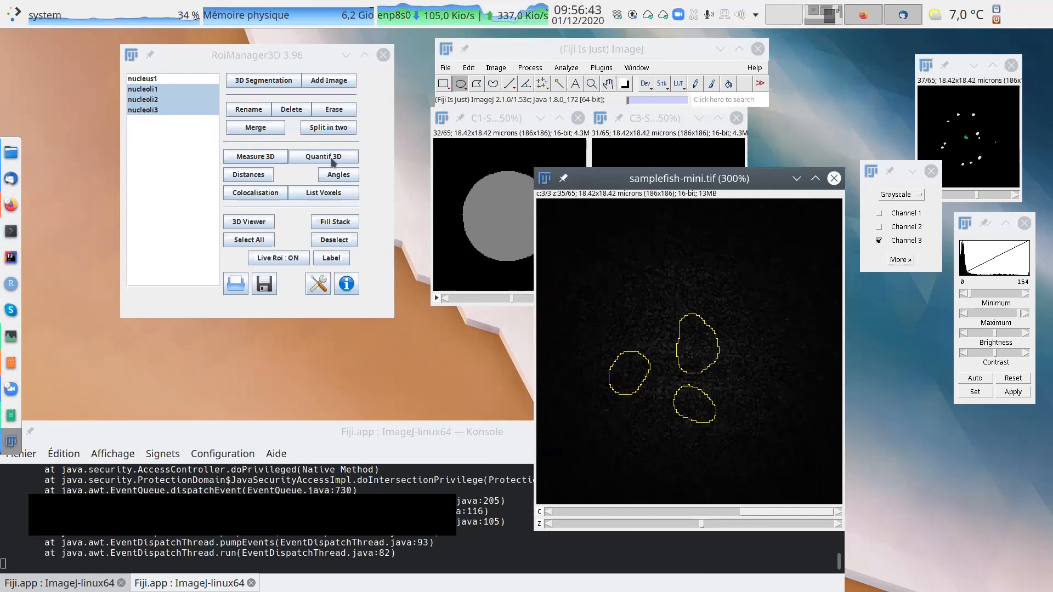
Run Measure 3D on the three overlaid nucleoli and sort the results by Vol (unit) in descending order.
click(259, 159)
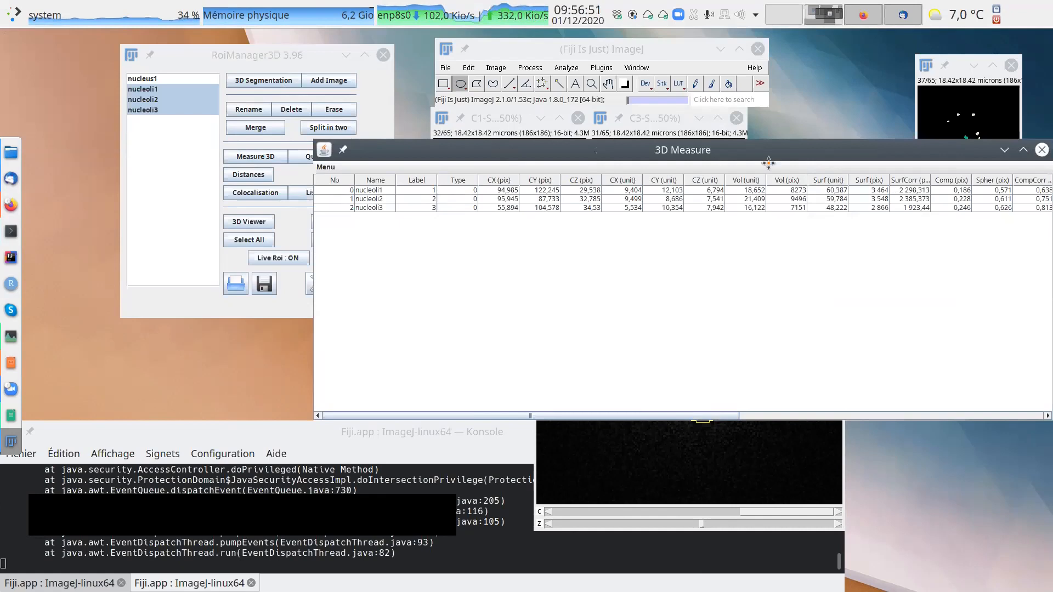
drag(769, 163, 630, 192)
click(617, 212)
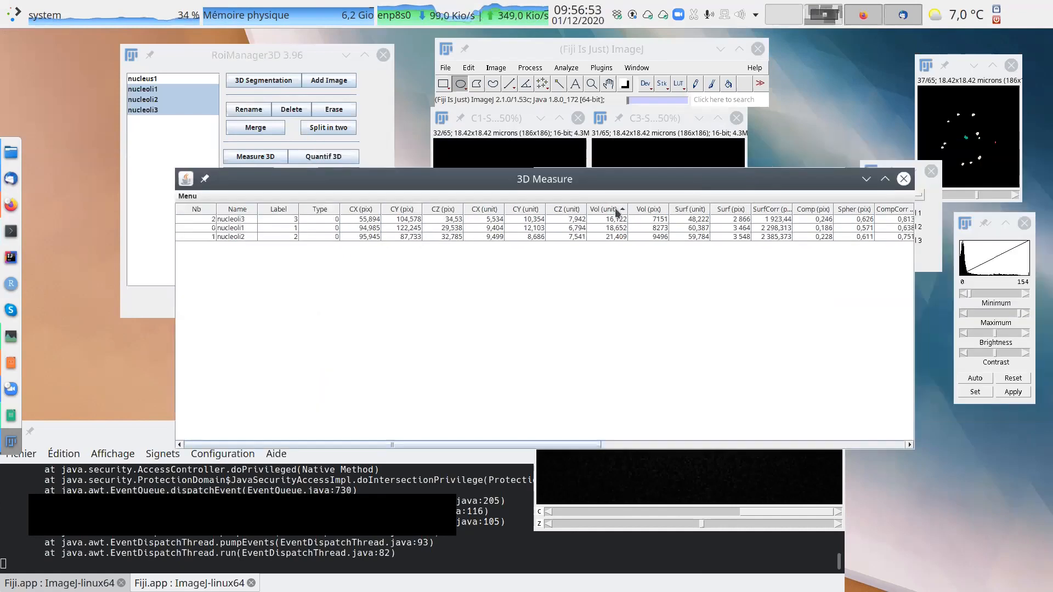
click(617, 210)
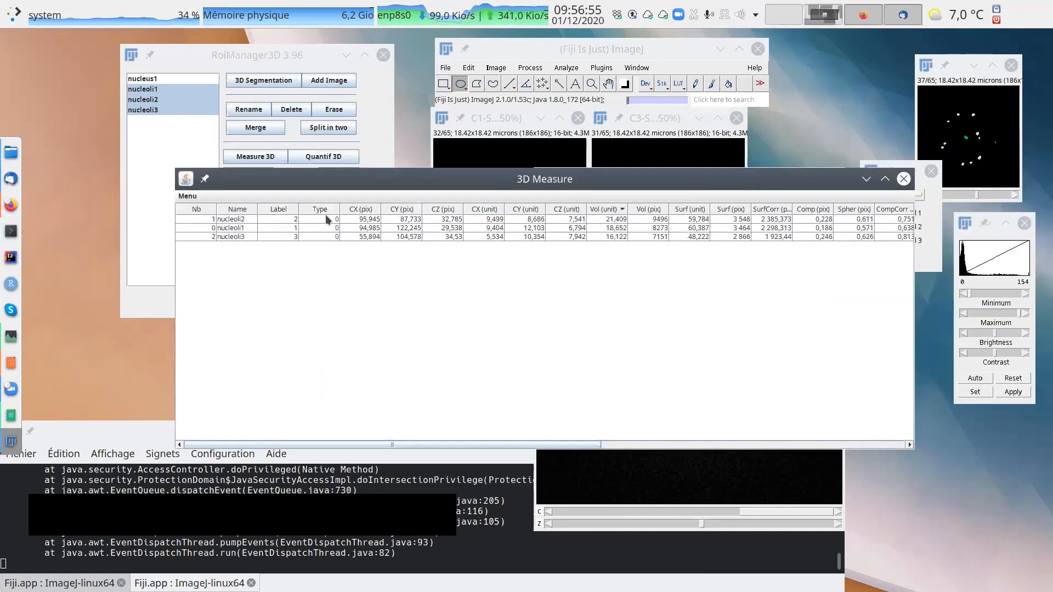
Select the nucleoli2 and nucleoli1 rows in the 3D Measure results and show both objects on the image.
click(611, 220)
click(608, 228)
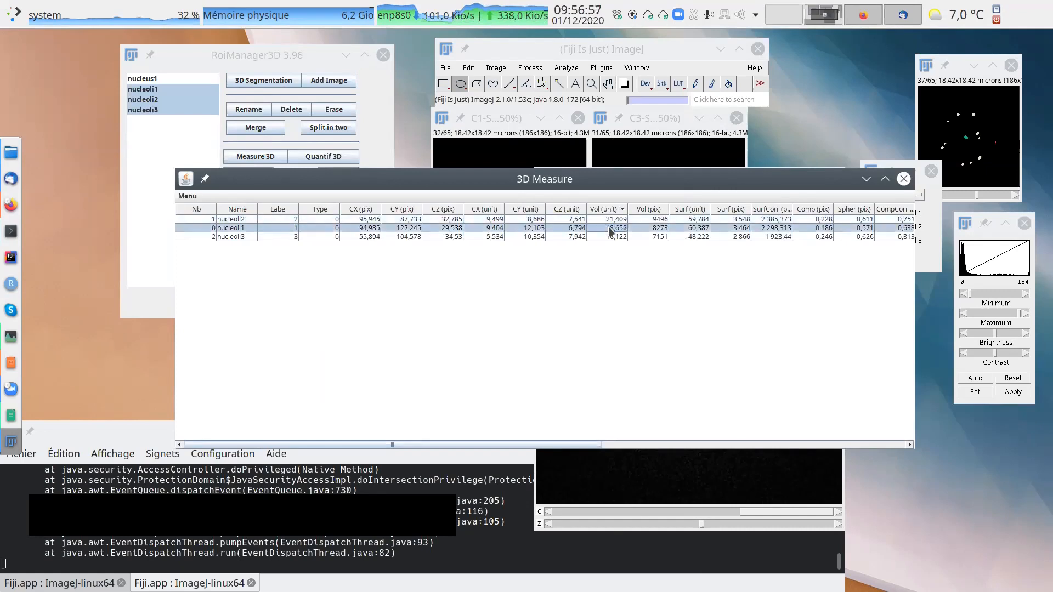
click(608, 220)
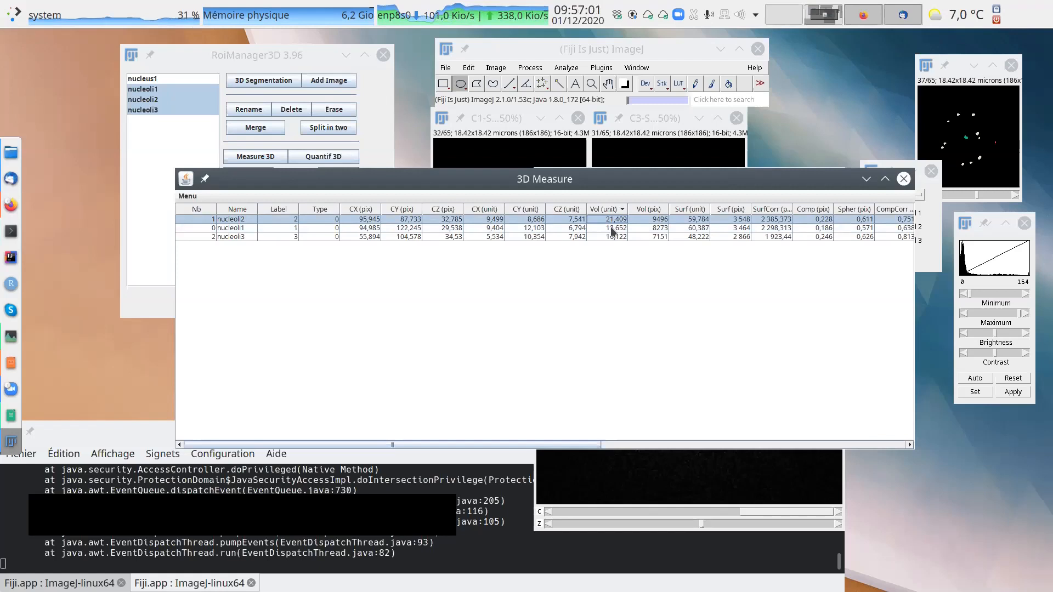
shift+click(617, 228)
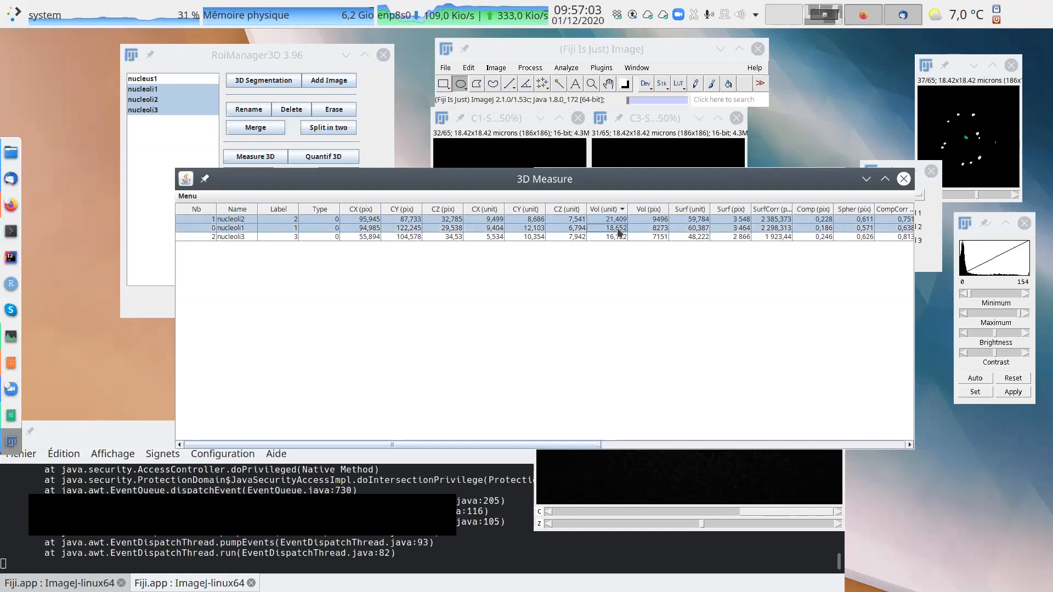
click(189, 196)
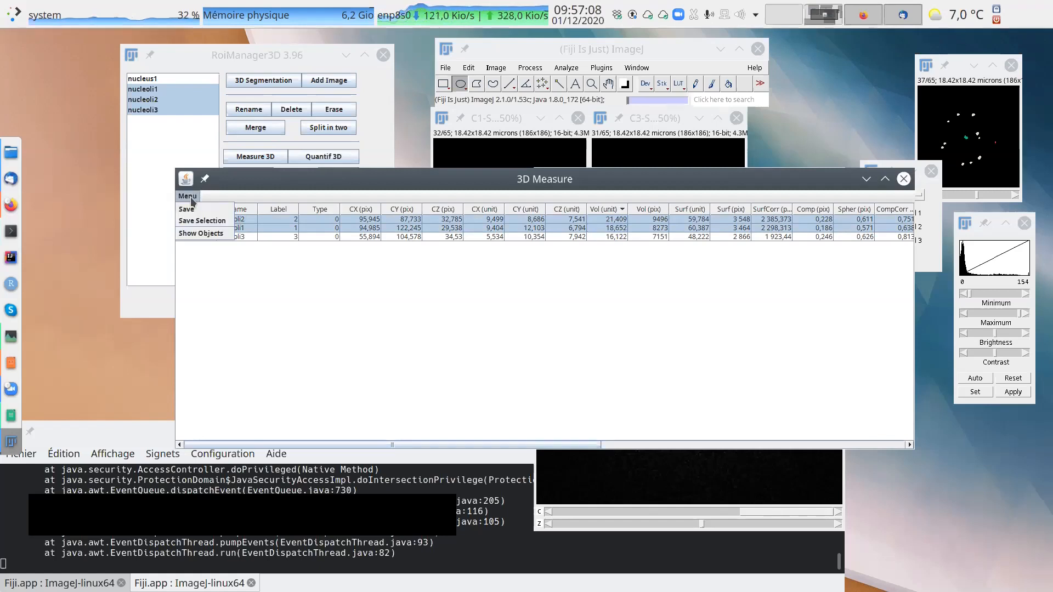
click(202, 235)
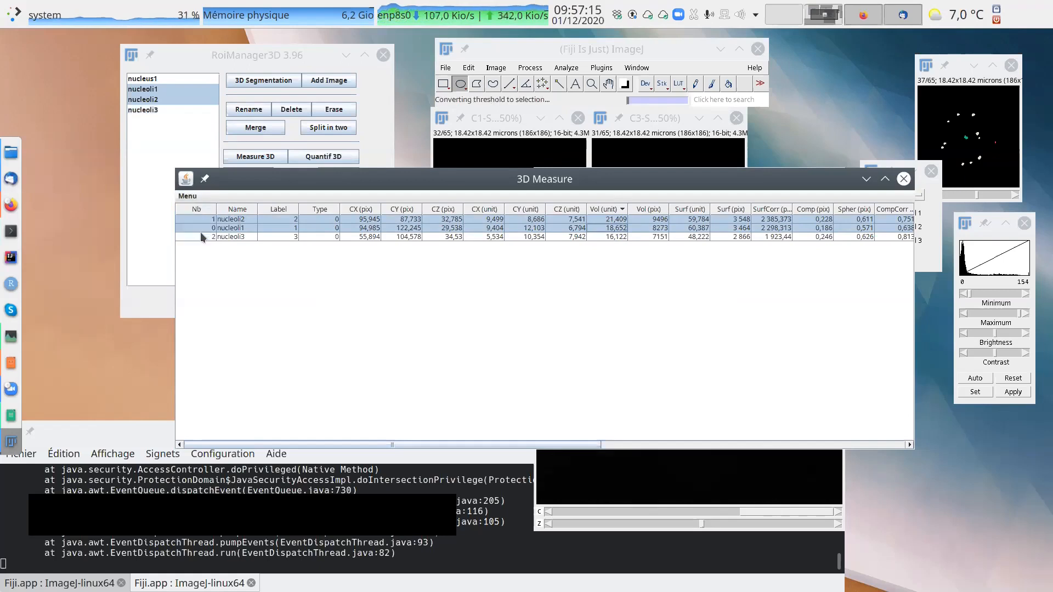
Arrange the 3D Measure results below the samplefish-mini.tif image and display slice 32 with the two nucleoli contours in view.
click(245, 54)
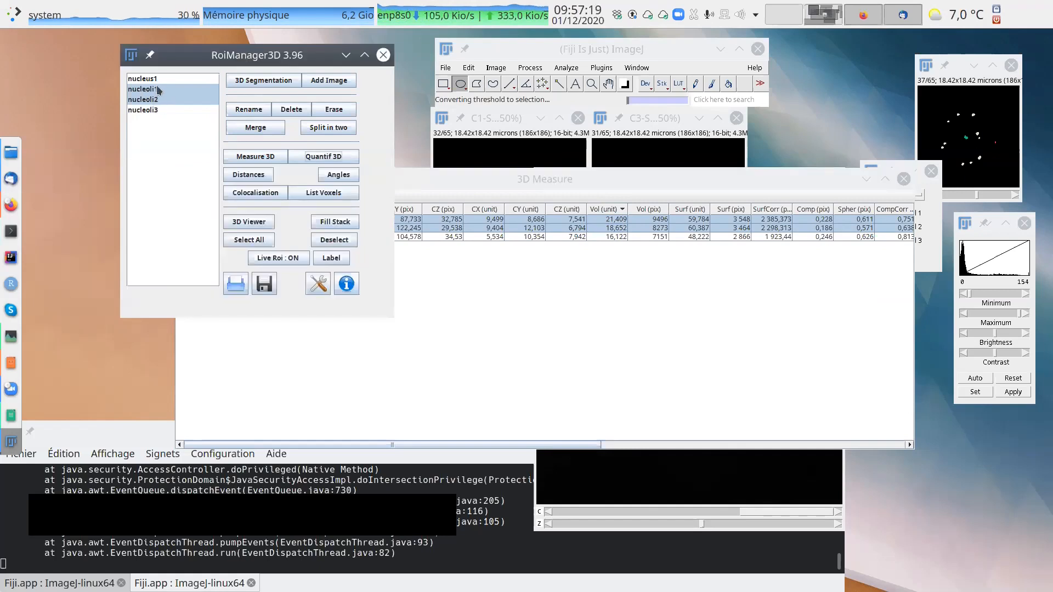
drag(477, 171, 599, 193)
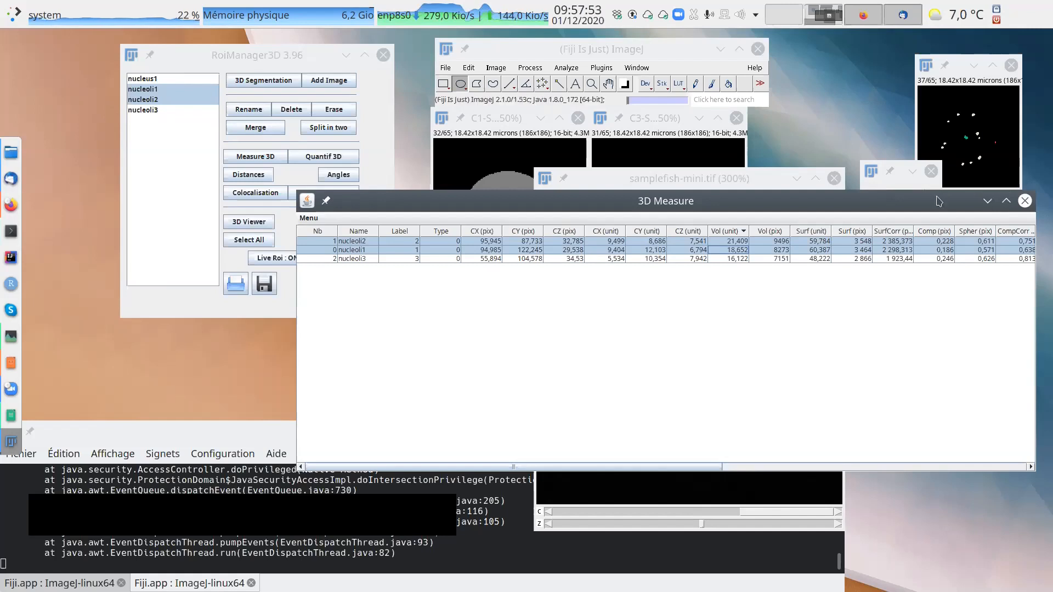
drag(938, 201, 944, 379)
drag(776, 393, 580, 428)
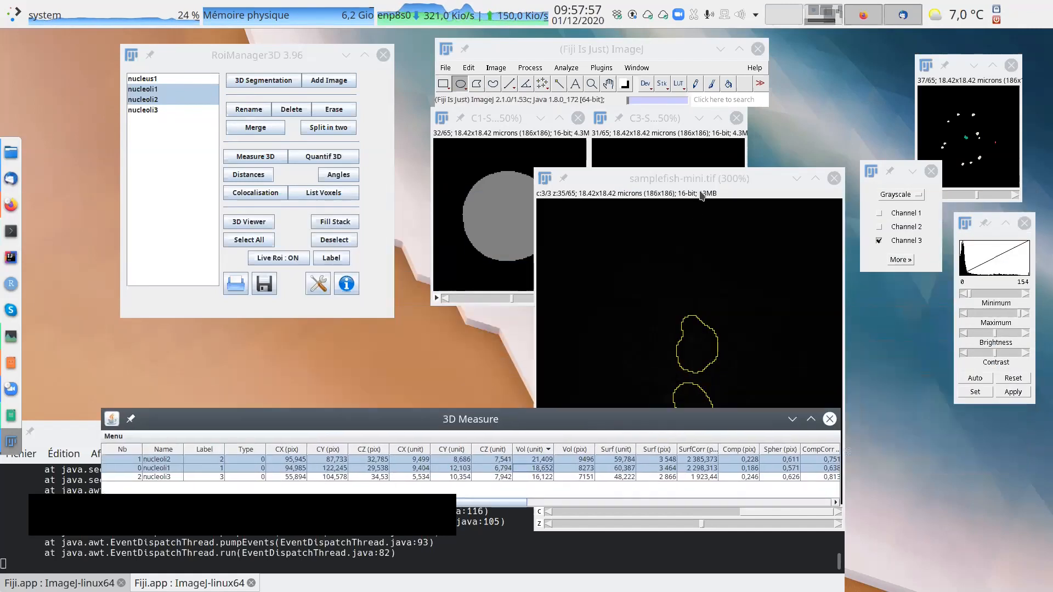
drag(703, 178, 698, 112)
mouse_move(697, 457)
mouse_down()
mouse_move(659, 451)
mouse_move(735, 457)
mouse_move(685, 456)
mouse_up()
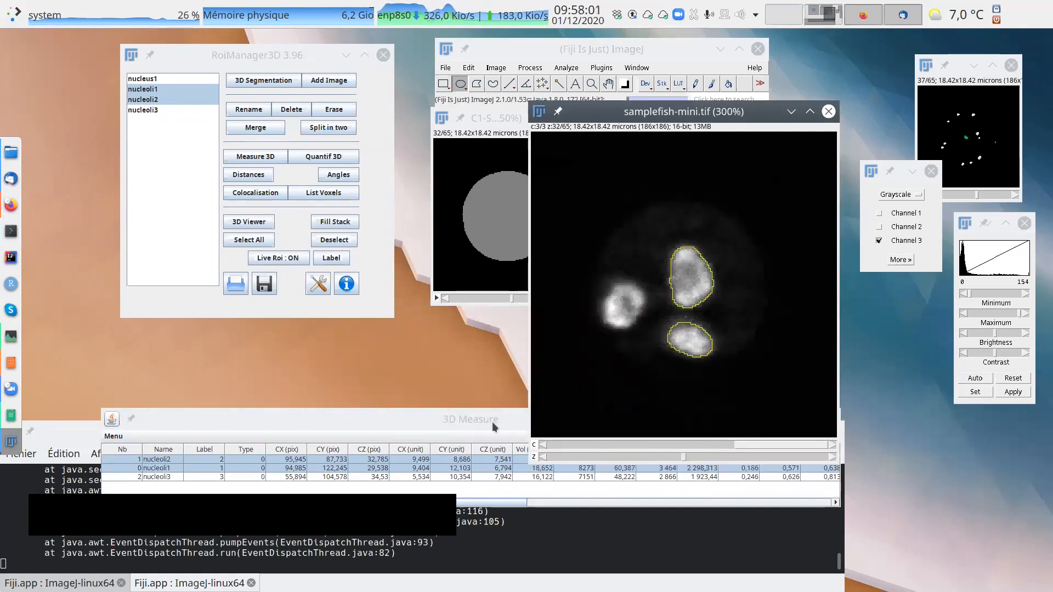
drag(495, 427, 507, 406)
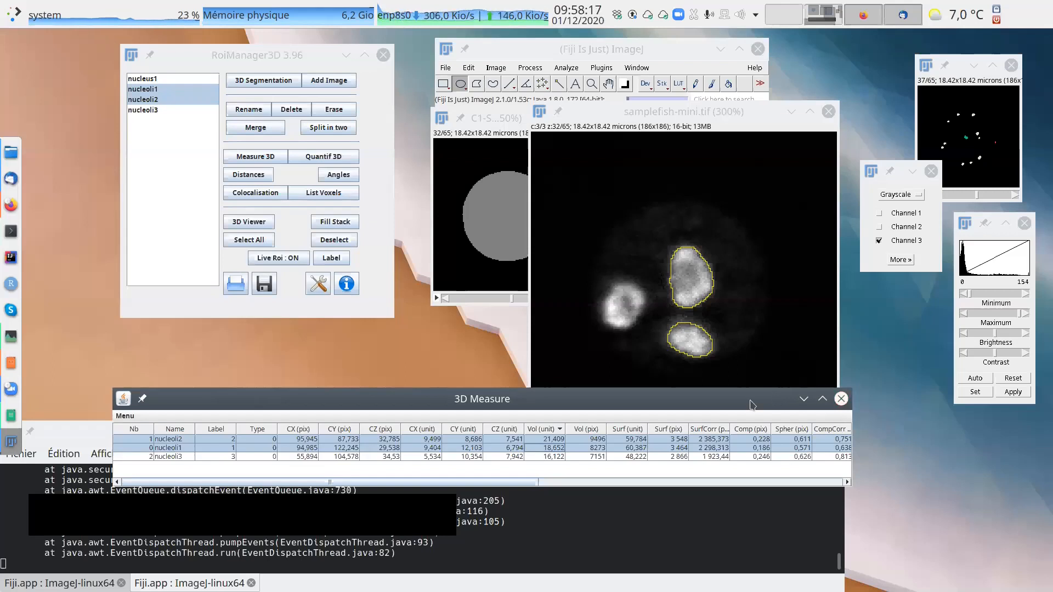
Close the 3D Measure results, overlay nucleus1 and then nucleoli1 alone on the image, and display slice 33.
click(841, 401)
click(702, 198)
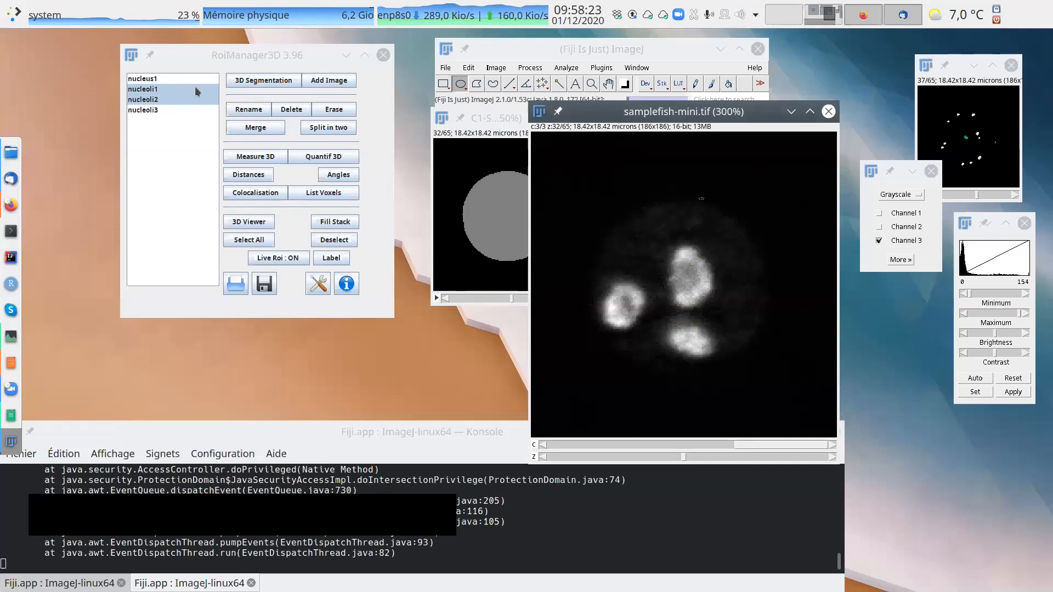
click(158, 82)
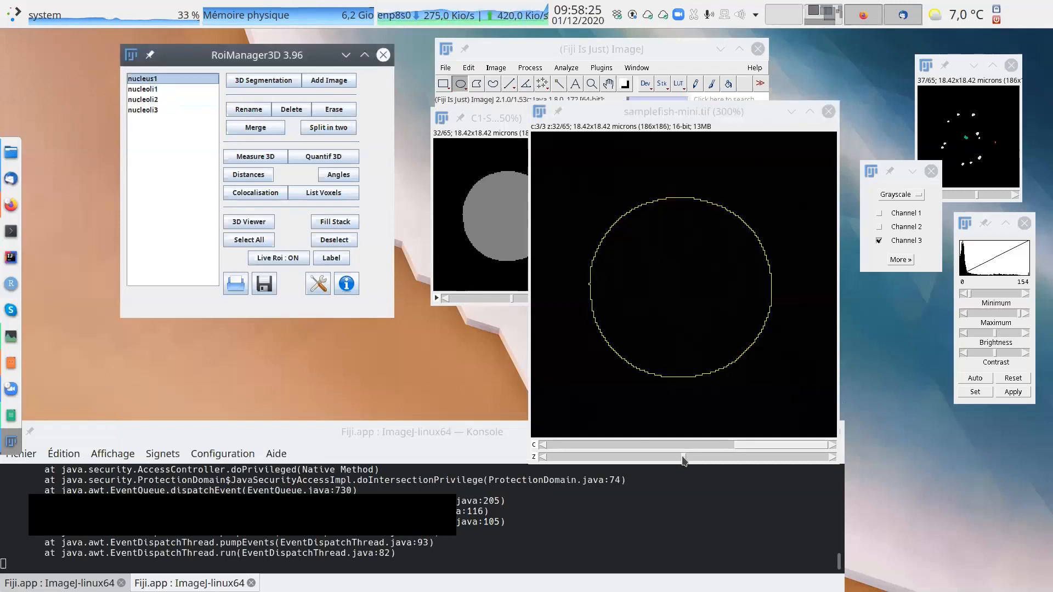
click(165, 89)
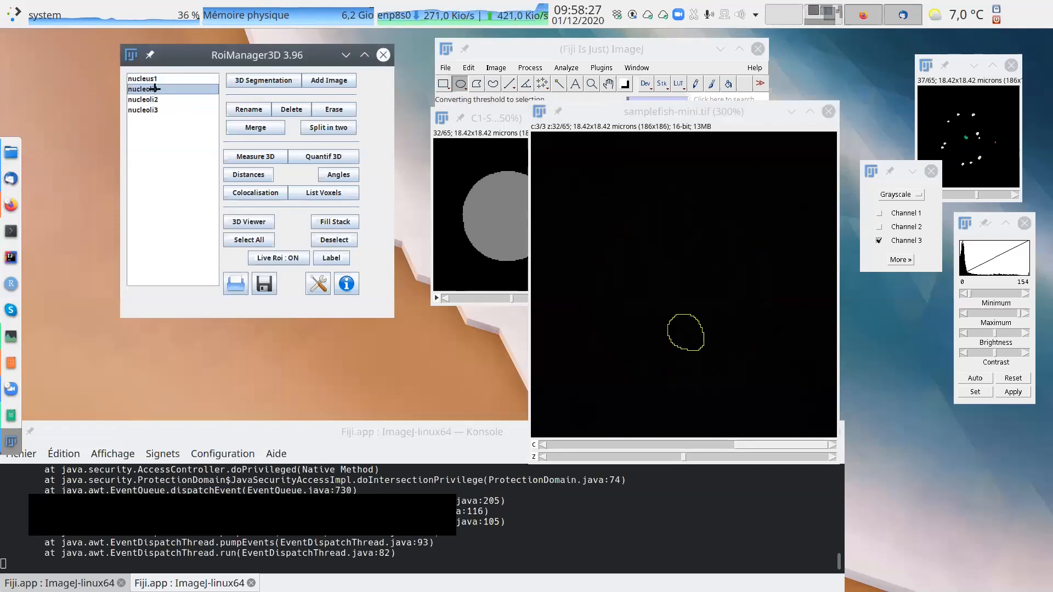
click(704, 458)
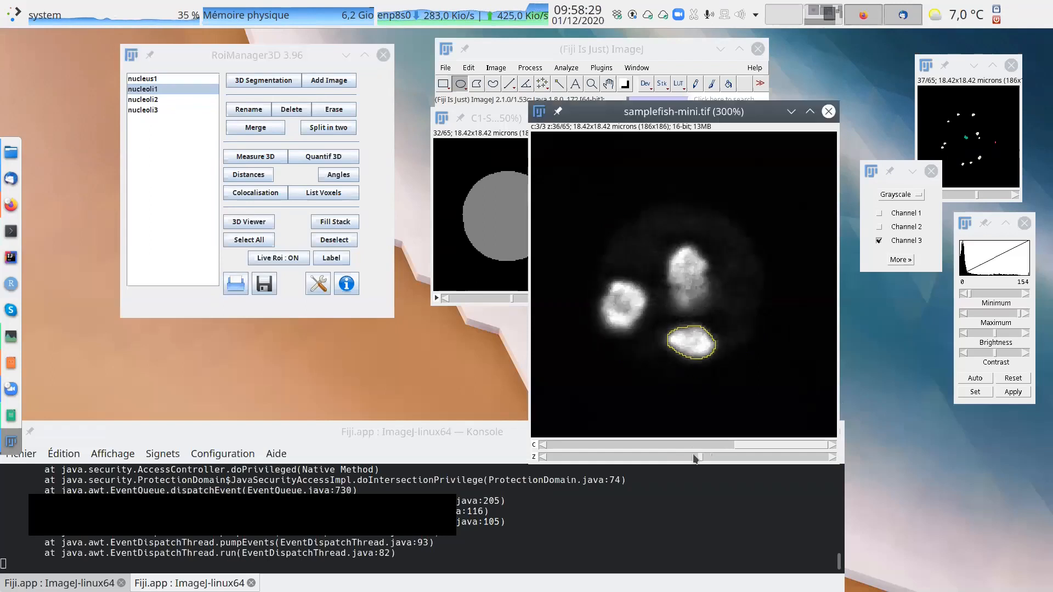
click(705, 457)
click(705, 458)
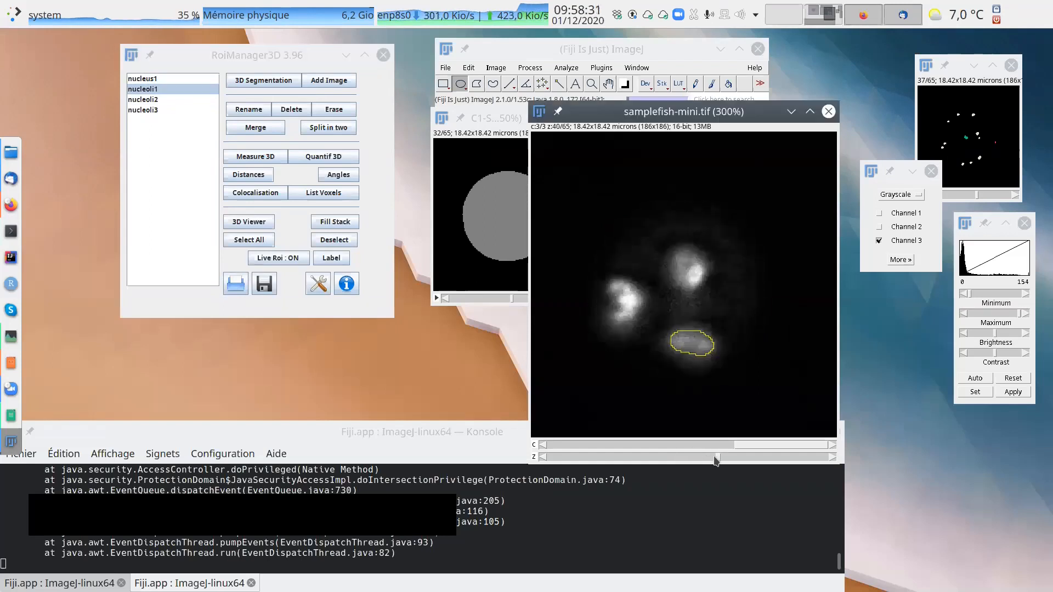
drag(700, 461, 693, 461)
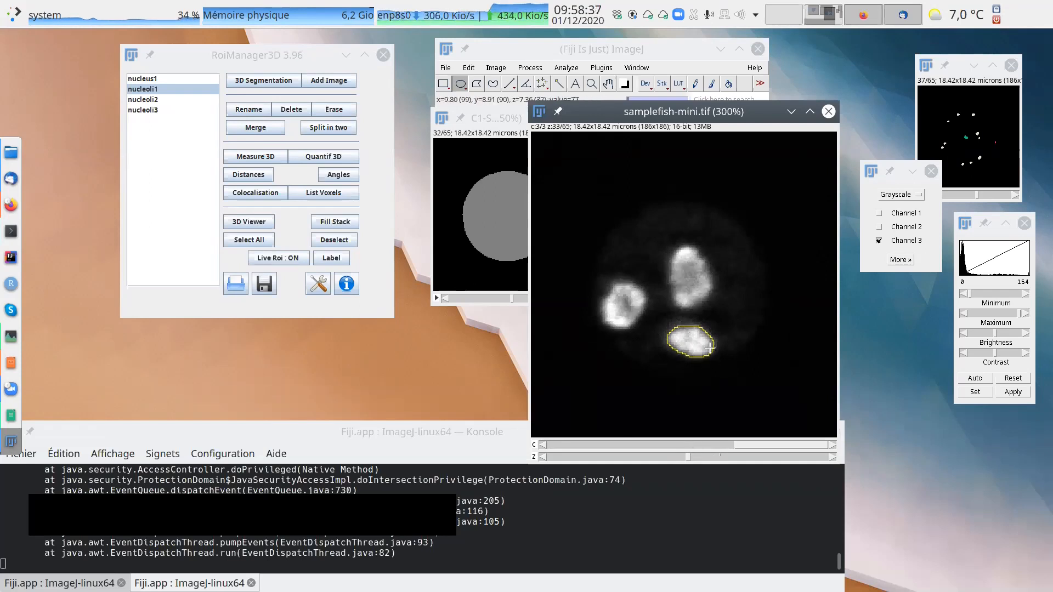
Assign type 1 to nucleoli1 in the 3D Manager and close the Console window.
drag(204, 60, 193, 71)
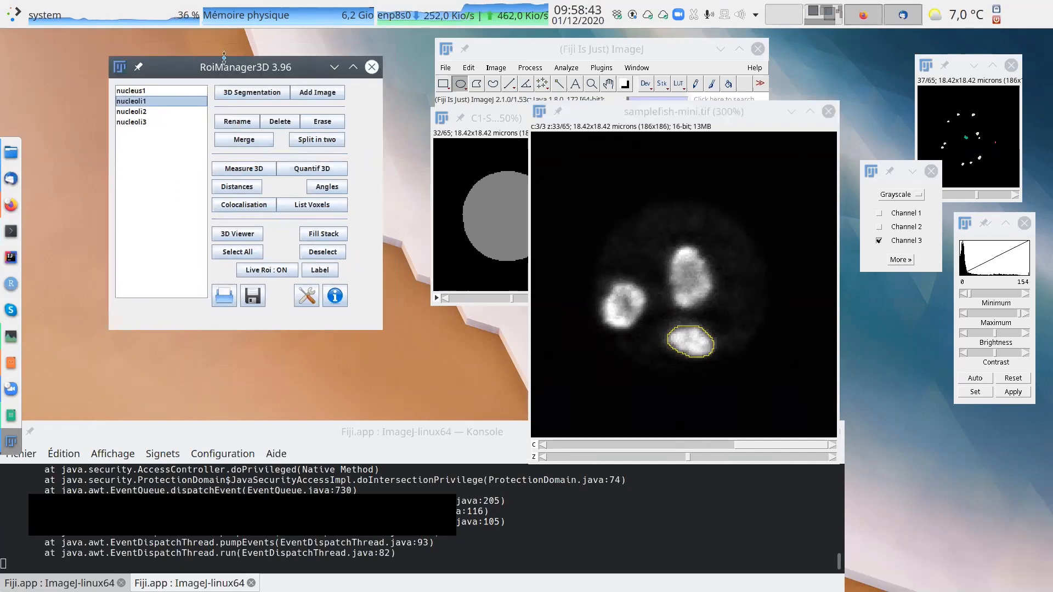
drag(226, 68, 203, 60)
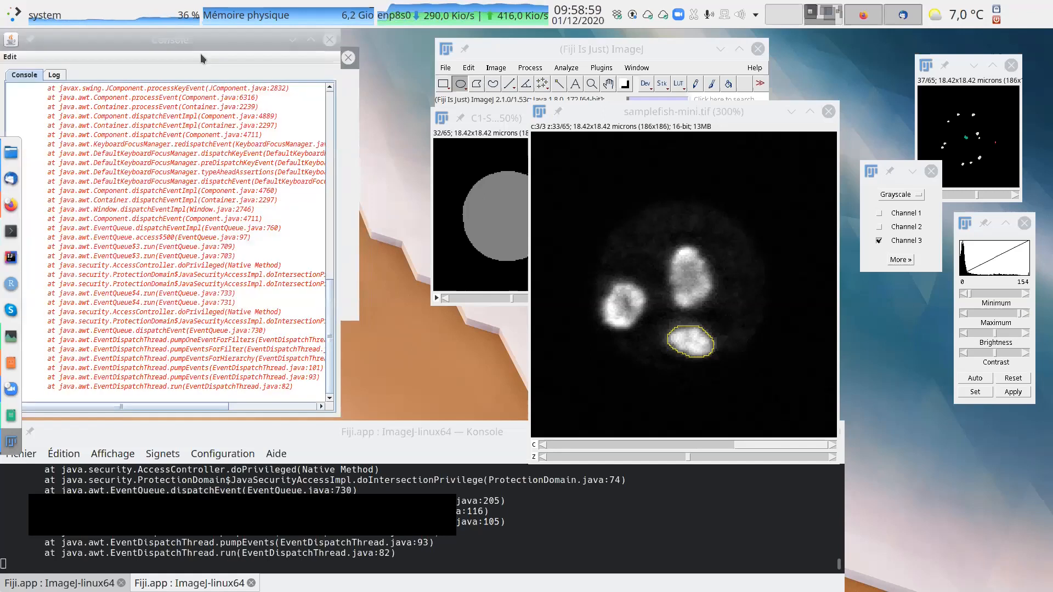
click(329, 40)
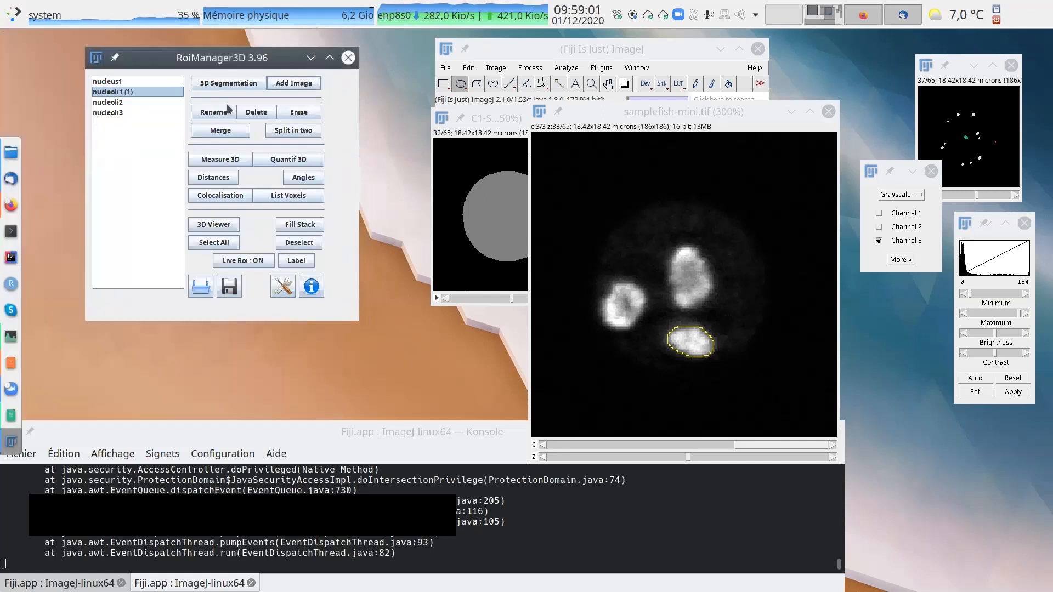
Assign type 2 to nucleoli2 and nucleoli3 in the 3D Manager, closing the Console window.
click(130, 102)
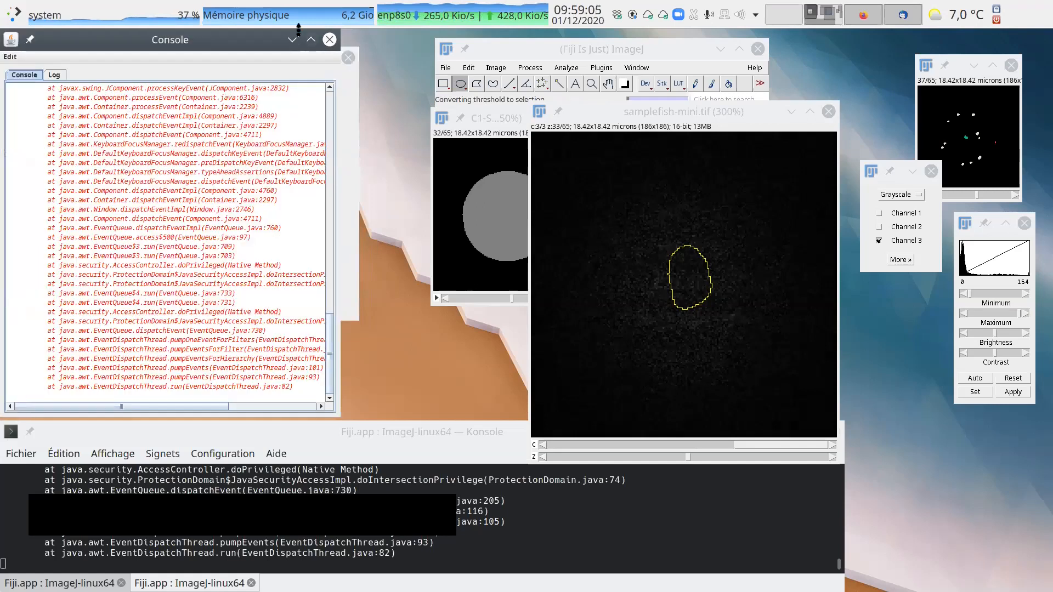
drag(323, 107, 394, 197)
click(455, 197)
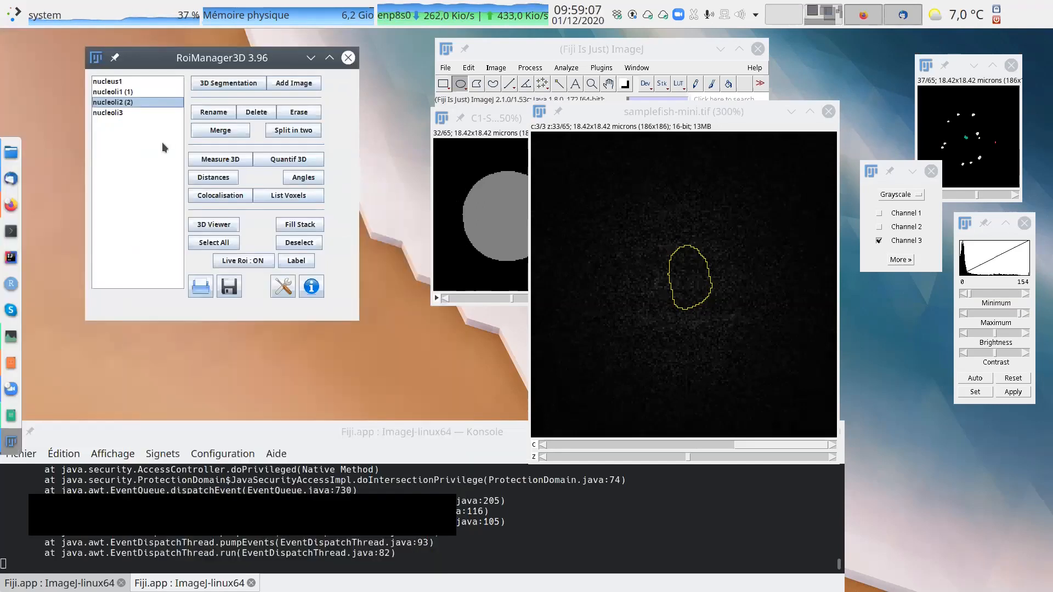
click(130, 111)
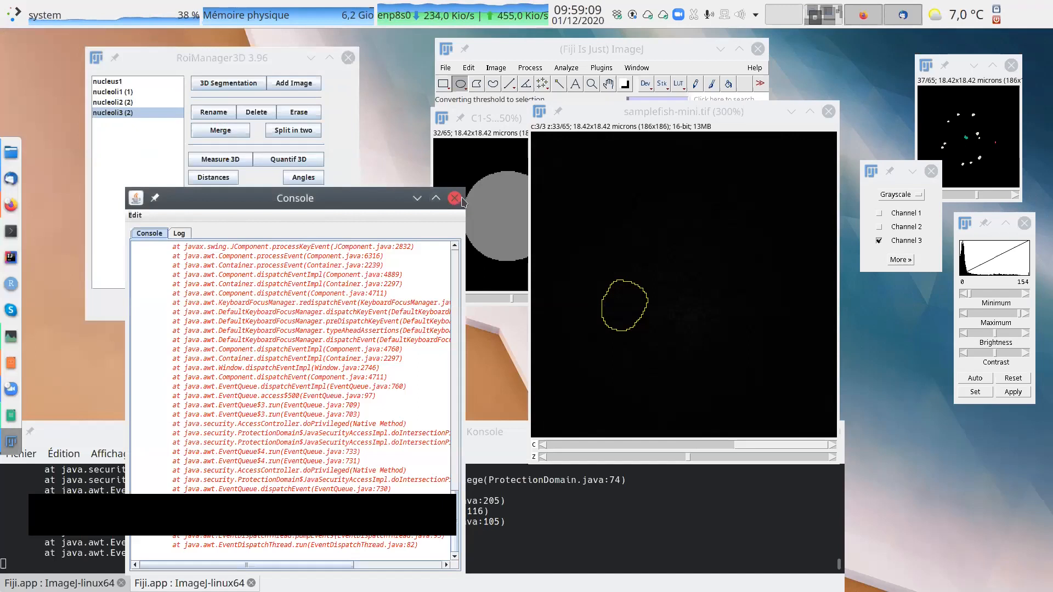
Overlay all three typed nucleoli at slice 32, run Measure 3D to check their Type column, and close the results.
mouse_move(688, 456)
mouse_down()
mouse_move(664, 454)
mouse_move(679, 451)
mouse_up()
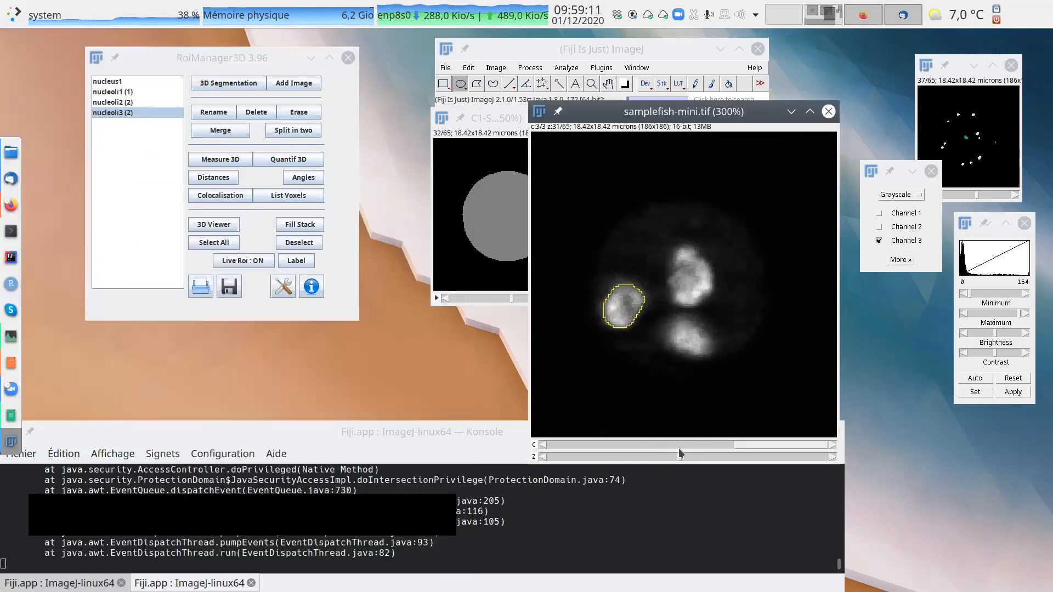
shift+click(124, 92)
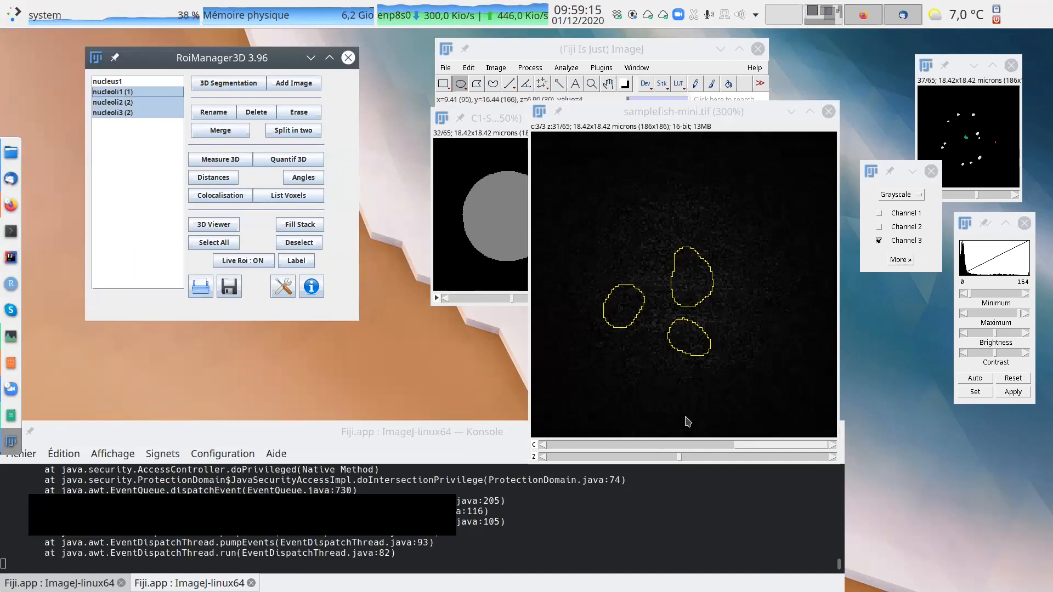
mouse_move(681, 458)
mouse_down()
mouse_move(672, 457)
mouse_move(684, 458)
mouse_up()
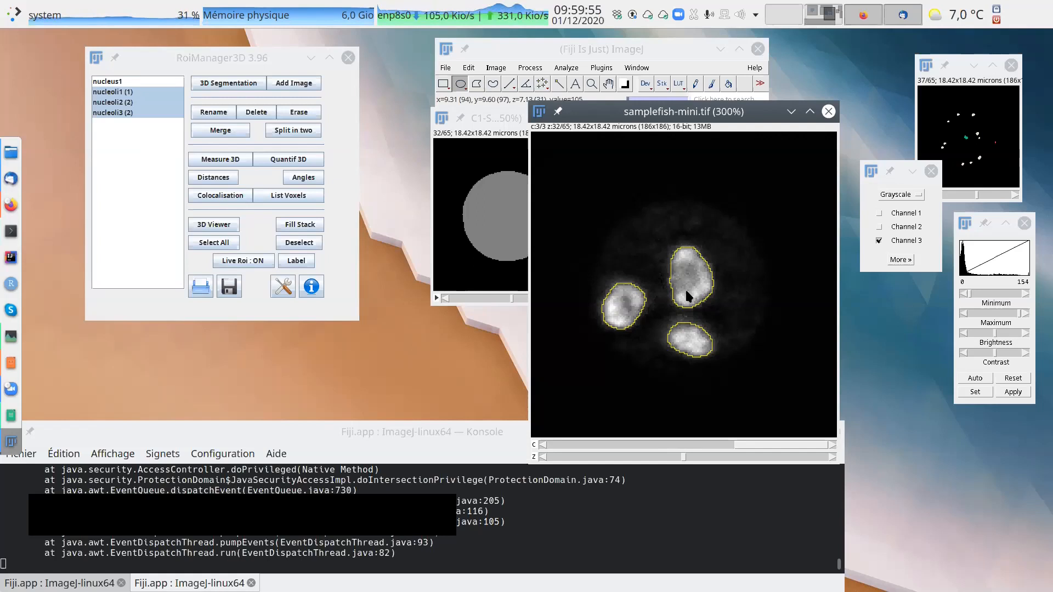
click(250, 164)
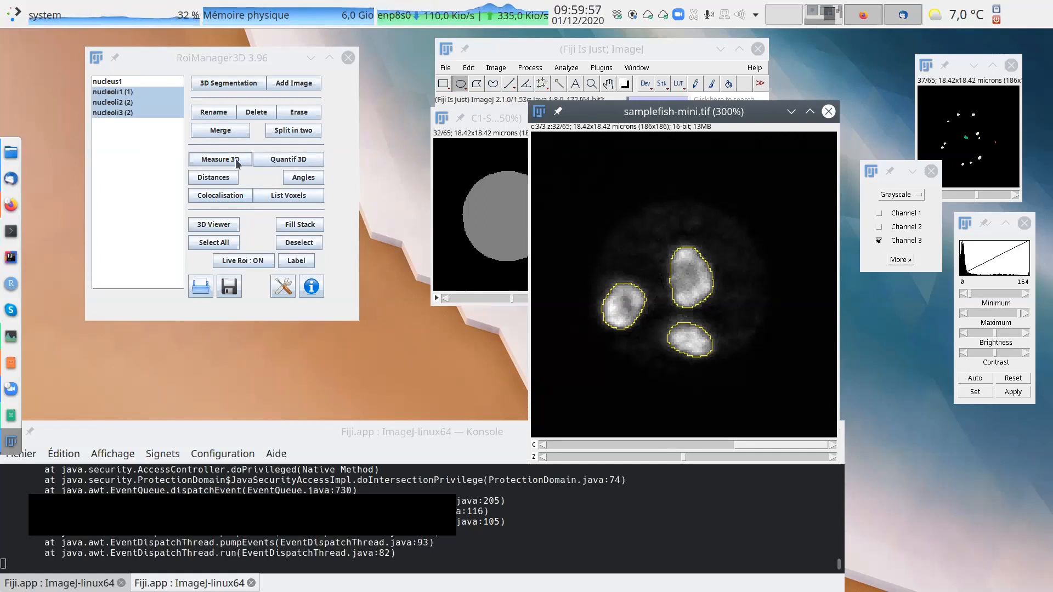
drag(155, 30, 607, 175)
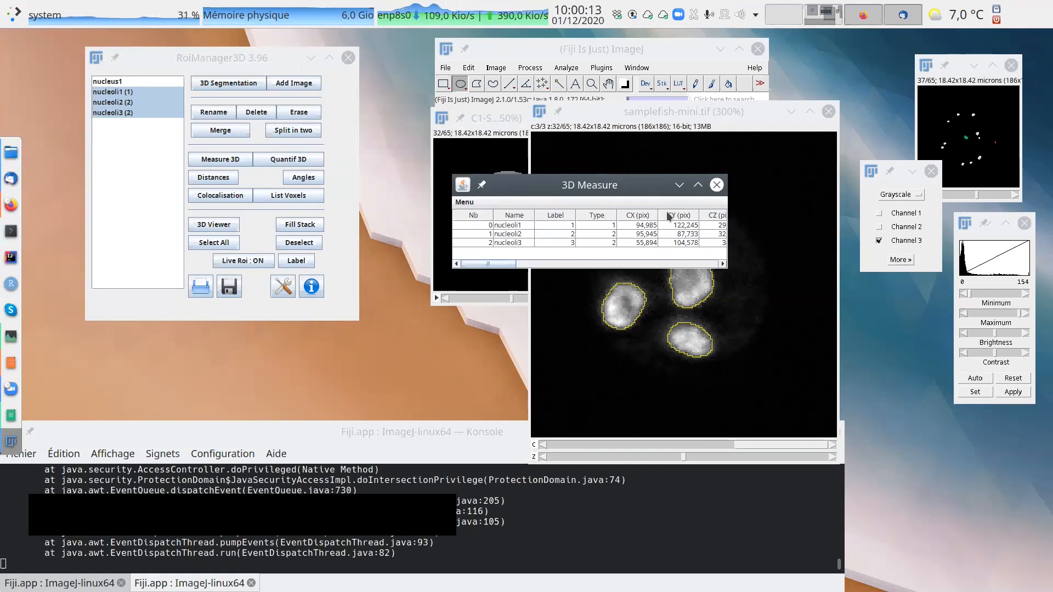
click(718, 185)
Reset the type of nucleoli1, nucleoli2 and nucleoli3 to 0, close the Console, and move samplefish-mini.tif closer to the 3D Manager.
drag(228, 61, 187, 56)
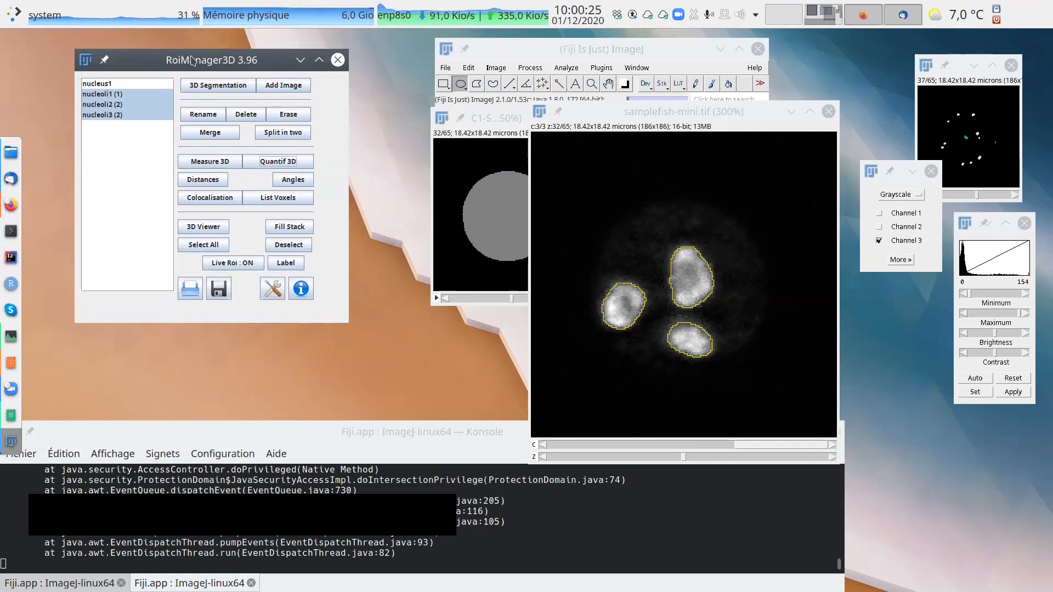
click(126, 93)
drag(126, 94, 117, 114)
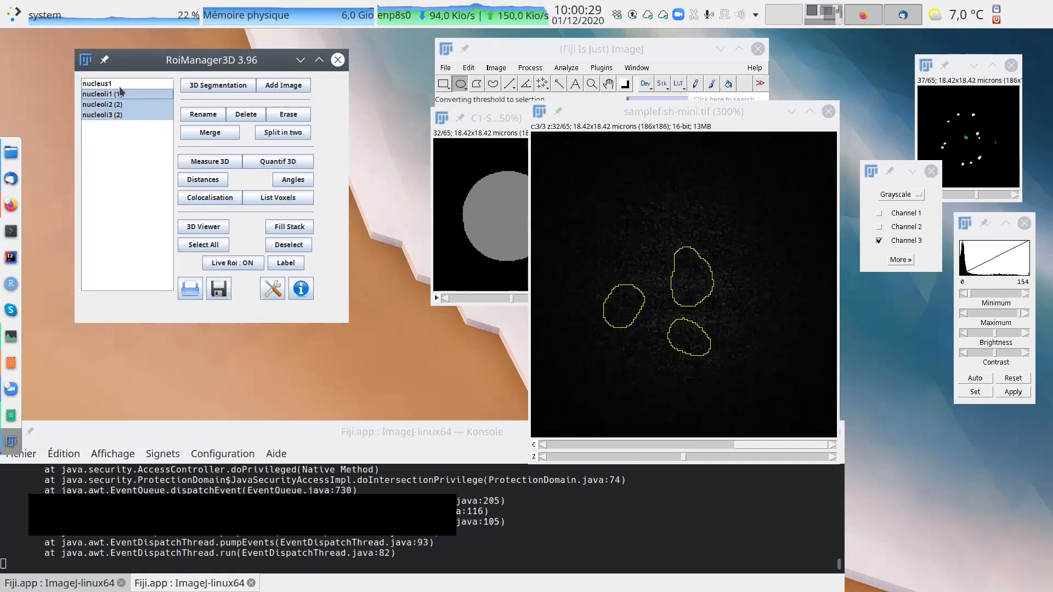
key(0)
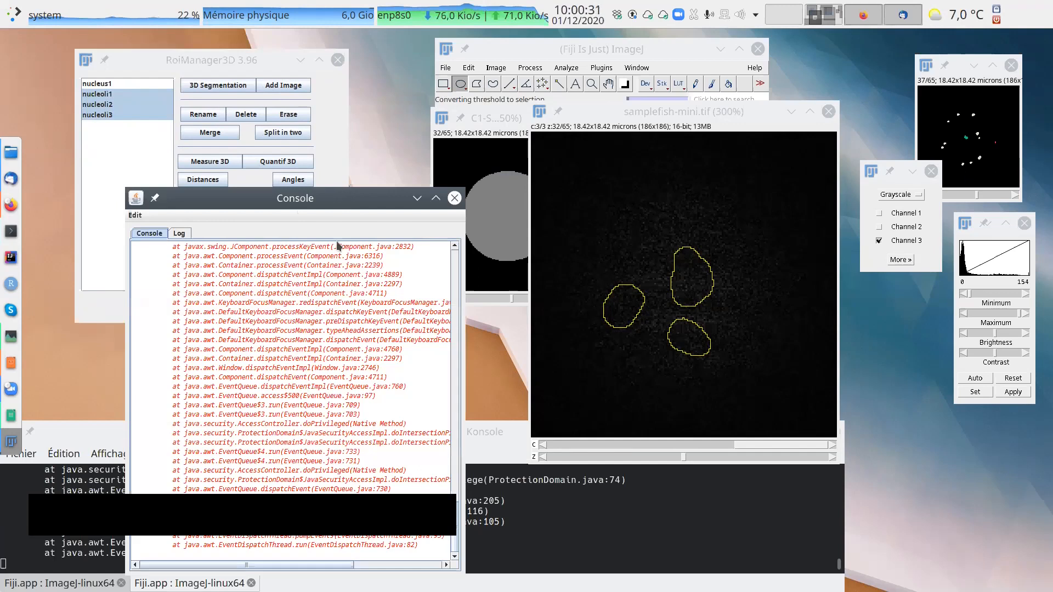
scroll(341, 279, up, 9)
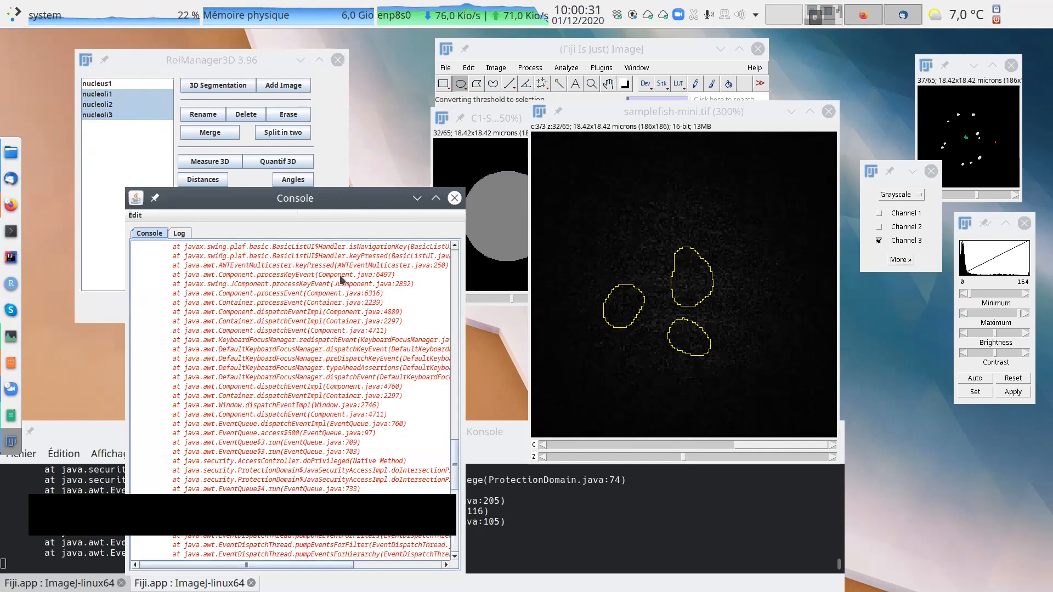
click(454, 197)
drag(662, 116, 526, 141)
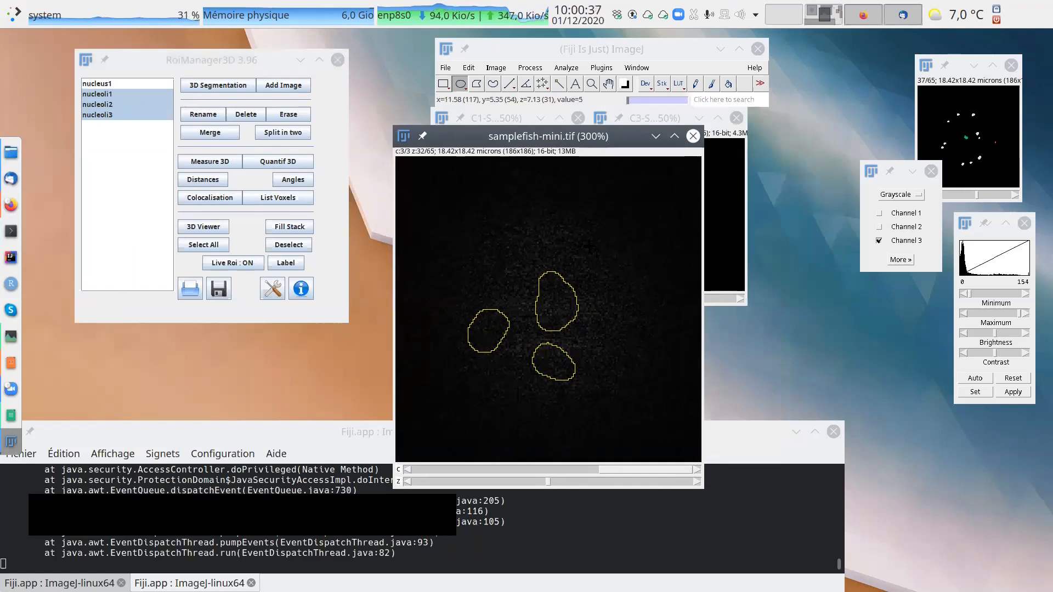